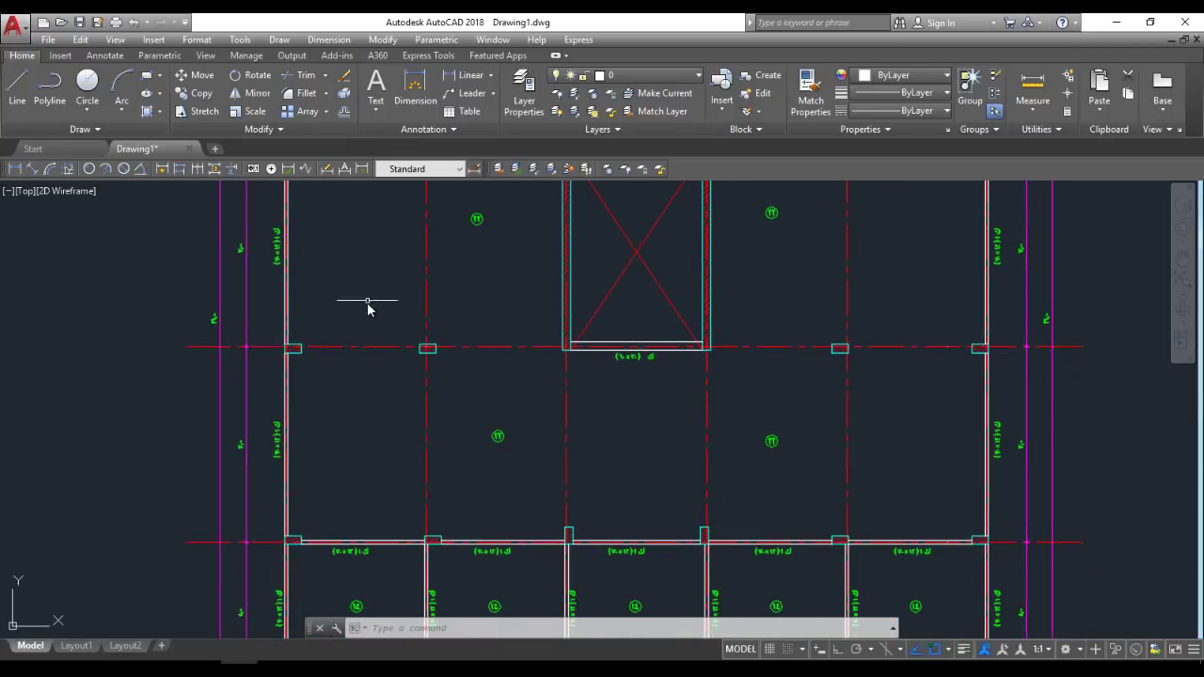
Examine the floor plan's grid axes, columns, walls and central core in the AutoCAD drawing.
scroll(387, 312, "down", 4)
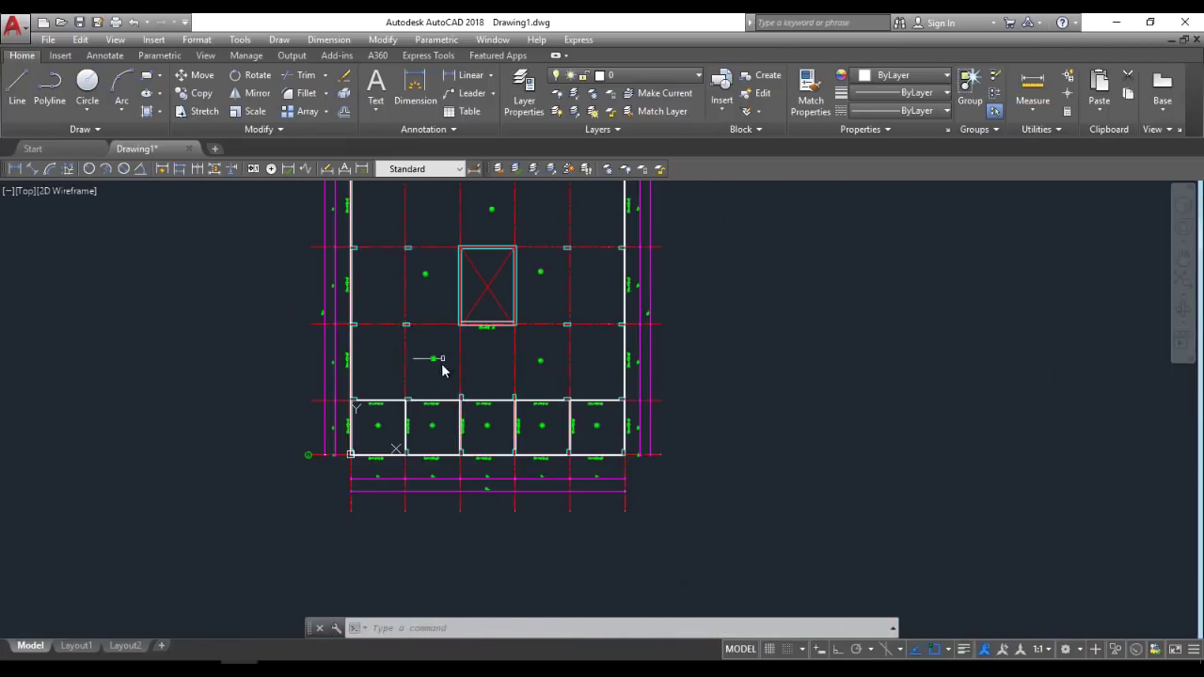
scroll(429, 358, "up", 6)
scroll(470, 489, "down", 2)
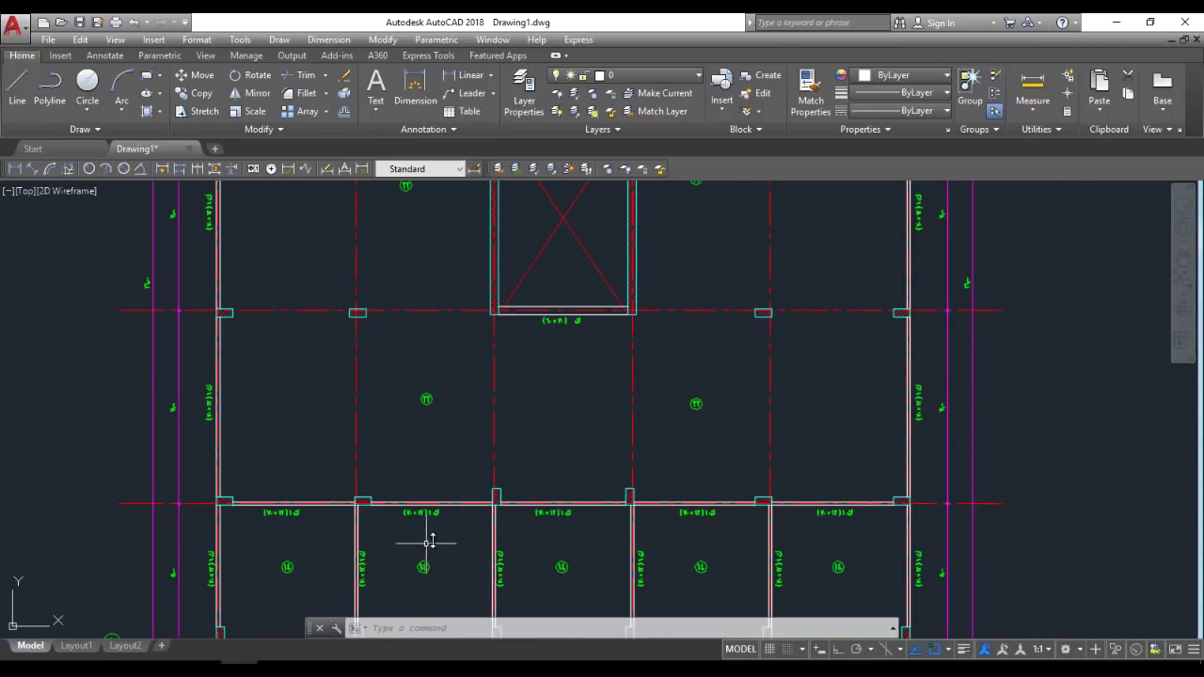
scroll(549, 399, "down", 2)
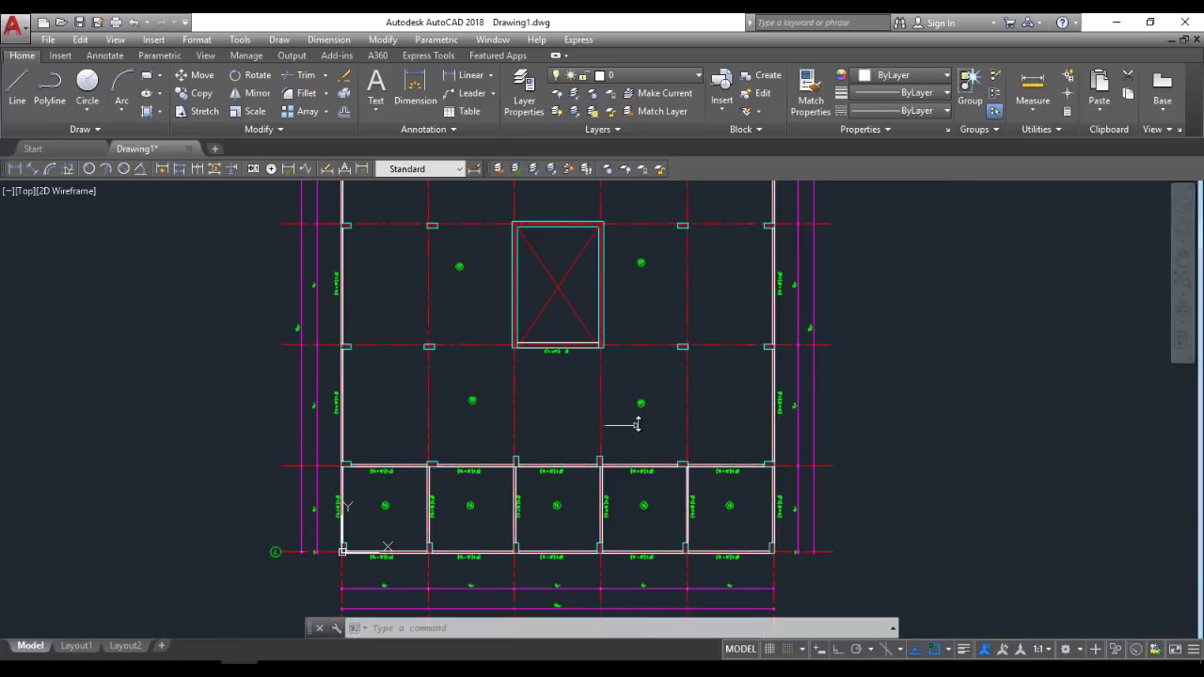
scroll(637, 424, "down", 2)
scroll(545, 409, "up", 1)
scroll(526, 419, "up", 3)
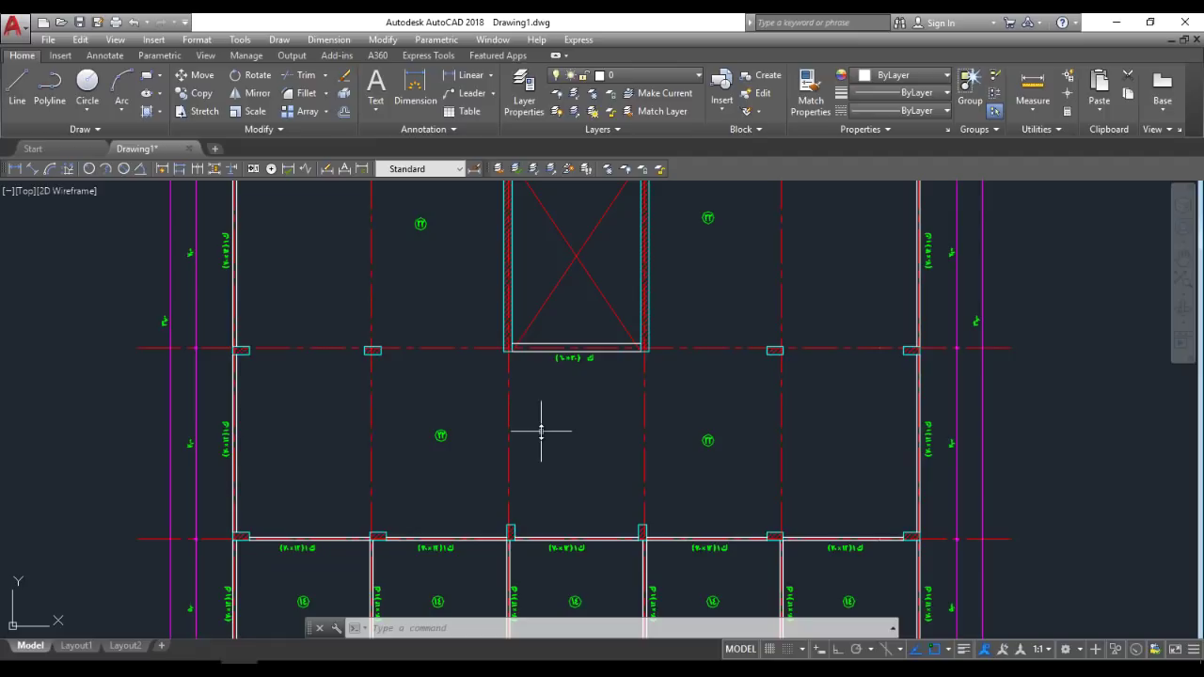
scroll(562, 431, "down", 2)
middle_click_drag(572, 479, 541, 376)
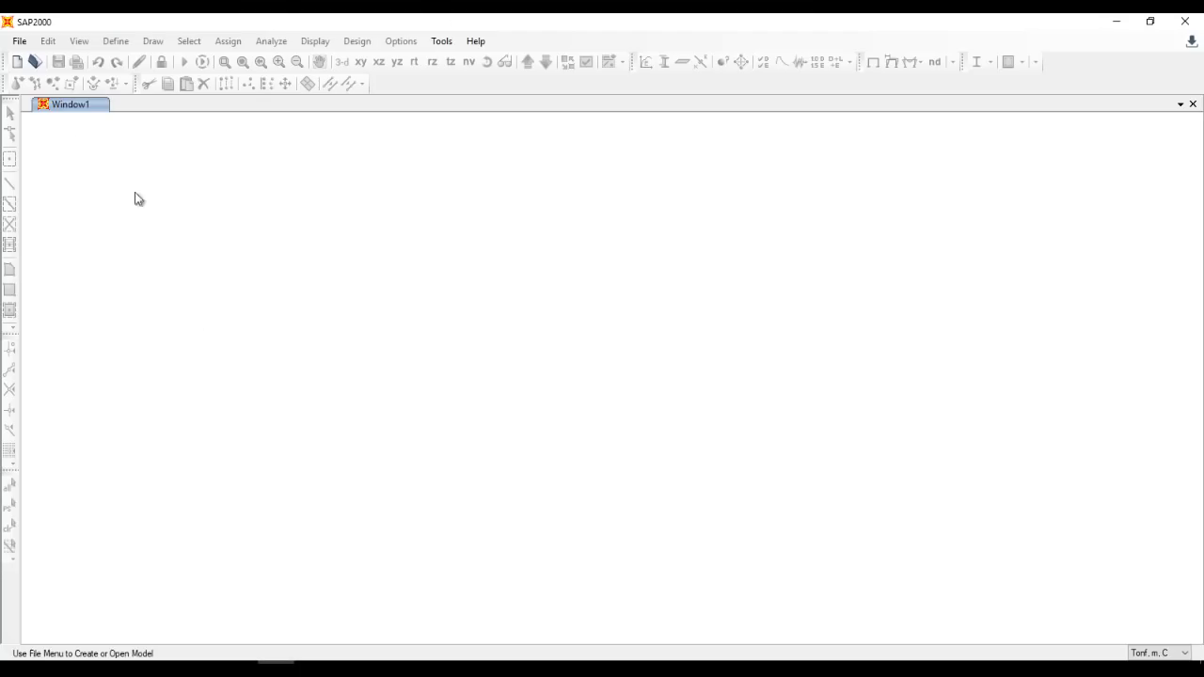
Switch to SAP2000 and create a Grid Only model in Tonf, m, C with the default Cartesian grid, keeping only the X-Y plane view.
left_click(21, 41)
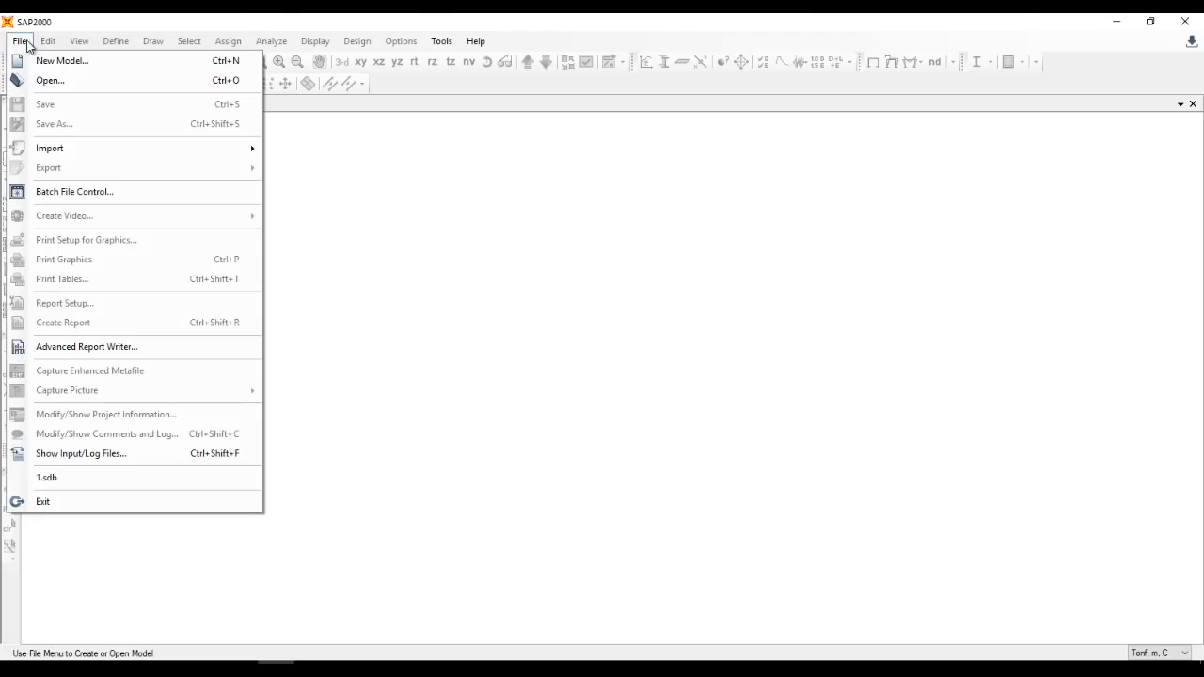
left_click(41, 59)
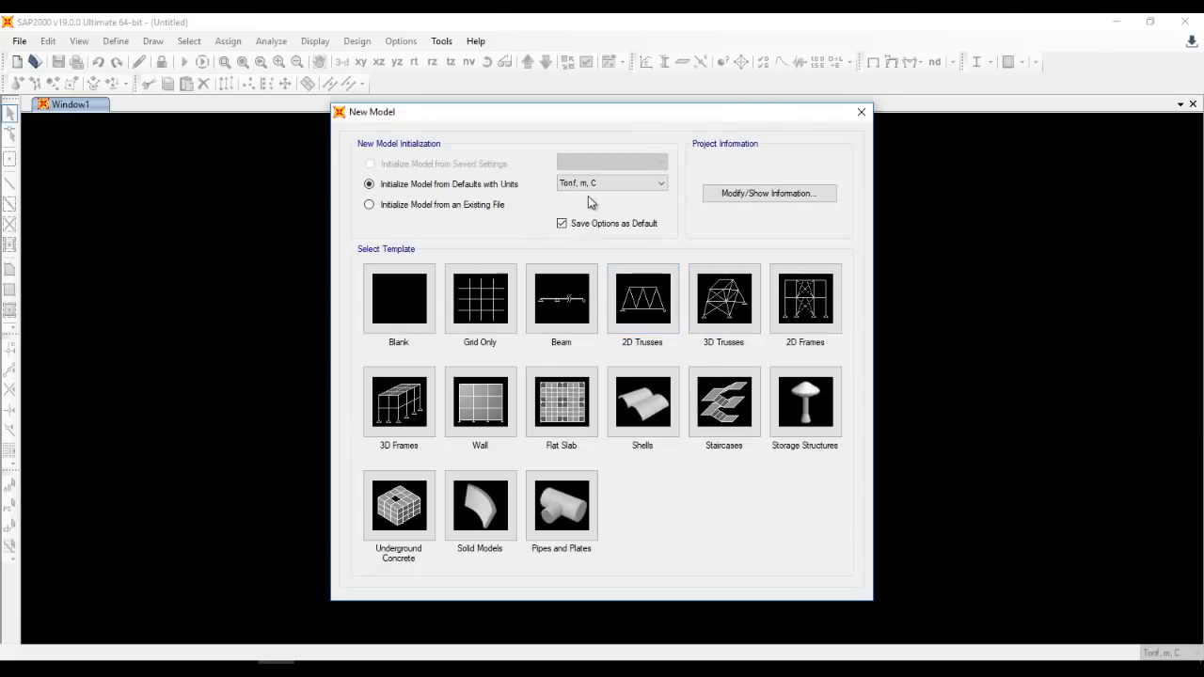
left_click(488, 288)
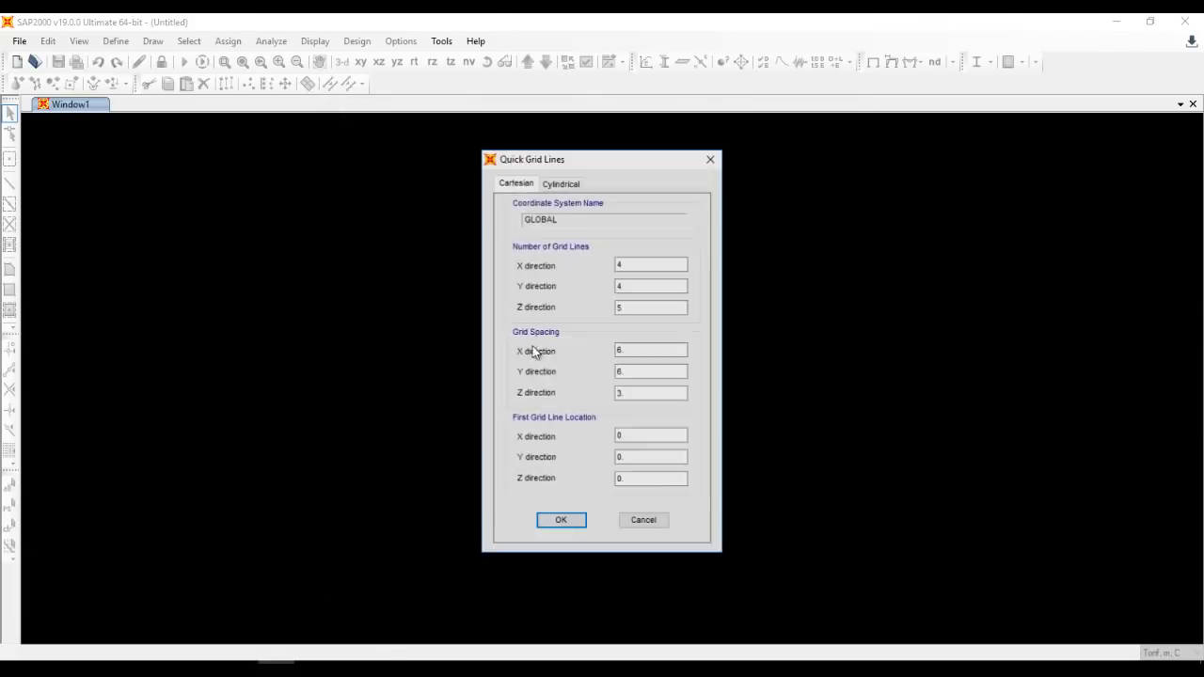
left_click(576, 520)
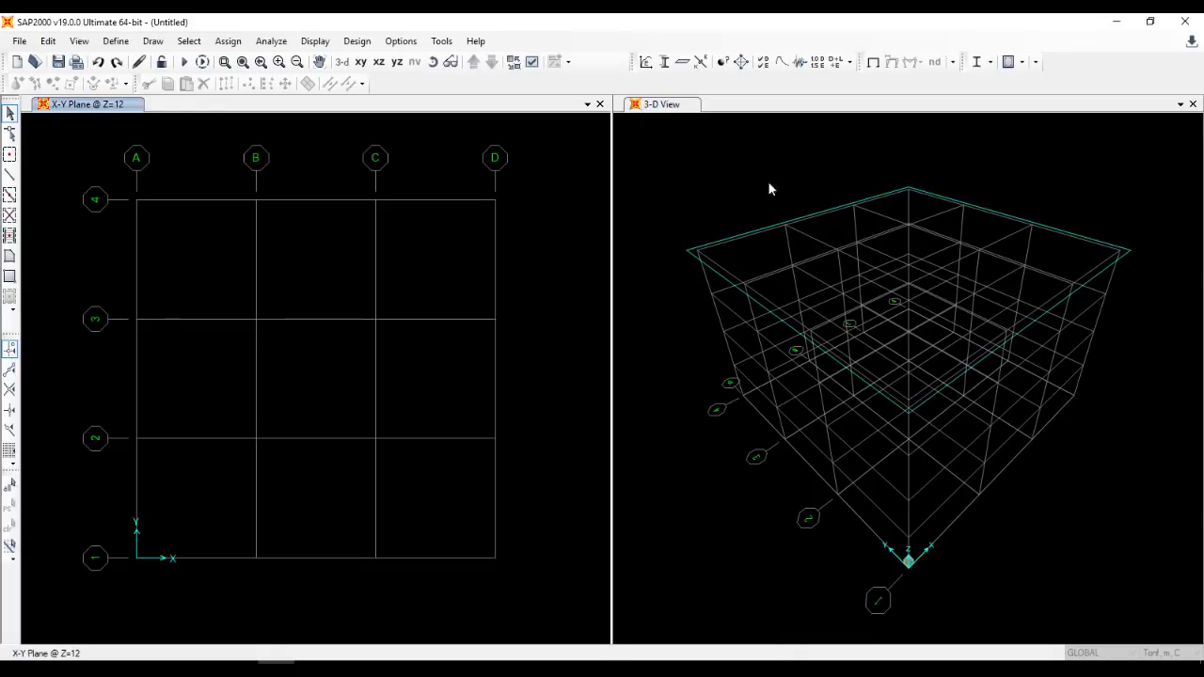
left_click(1192, 104)
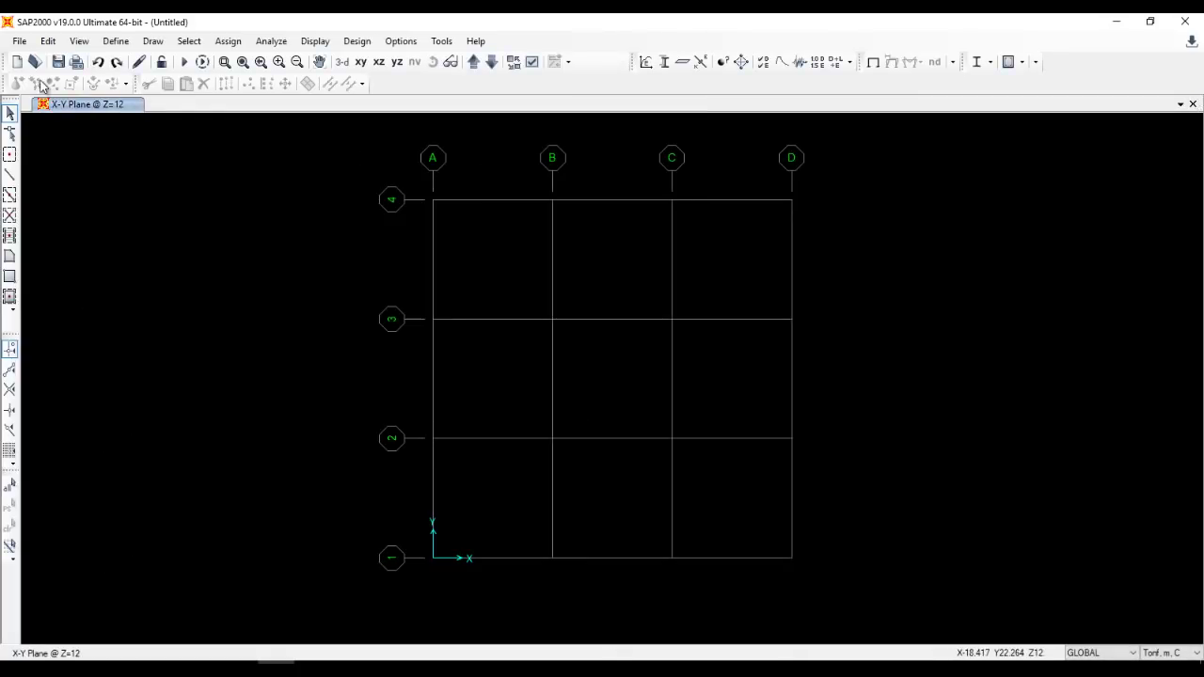
Start saving the model and create a new default-named folder on the Desktop as its location.
left_click(18, 41)
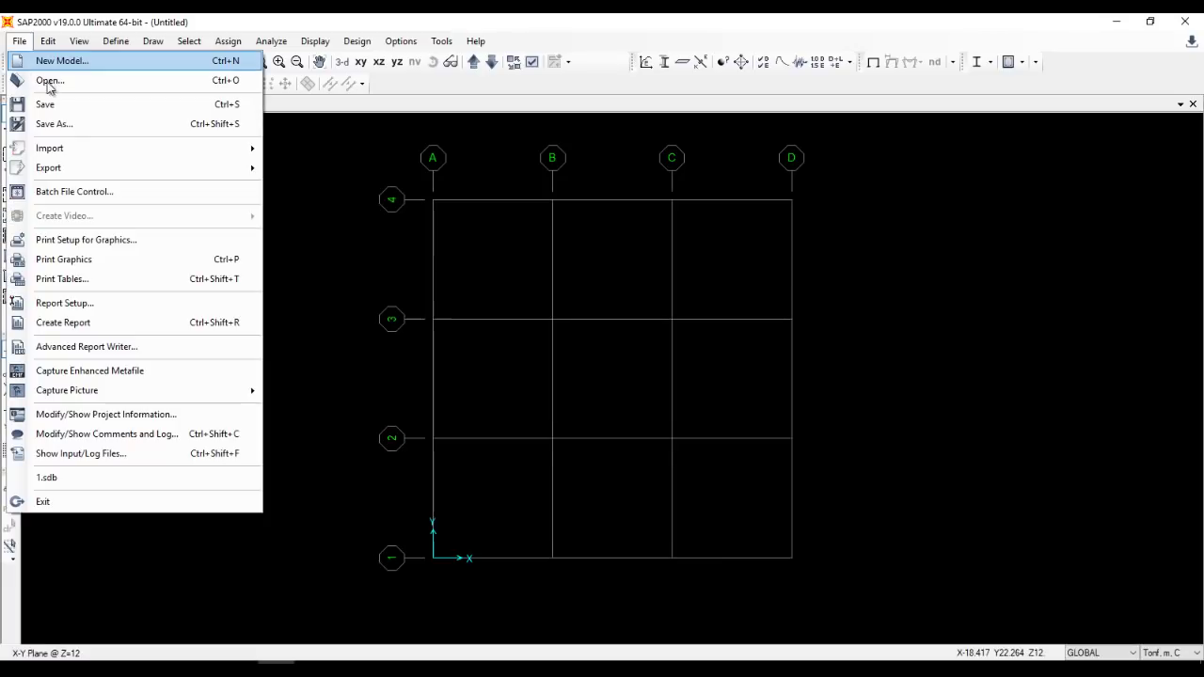
left_click(44, 103)
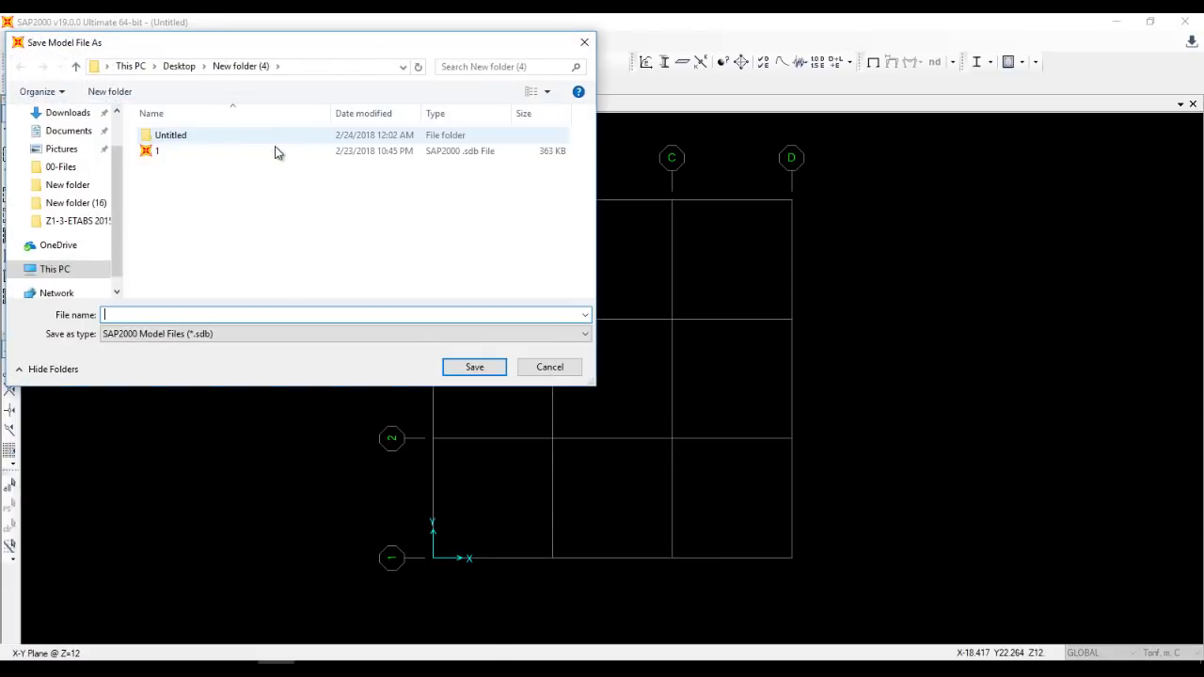
scroll(80, 151, "up", 1)
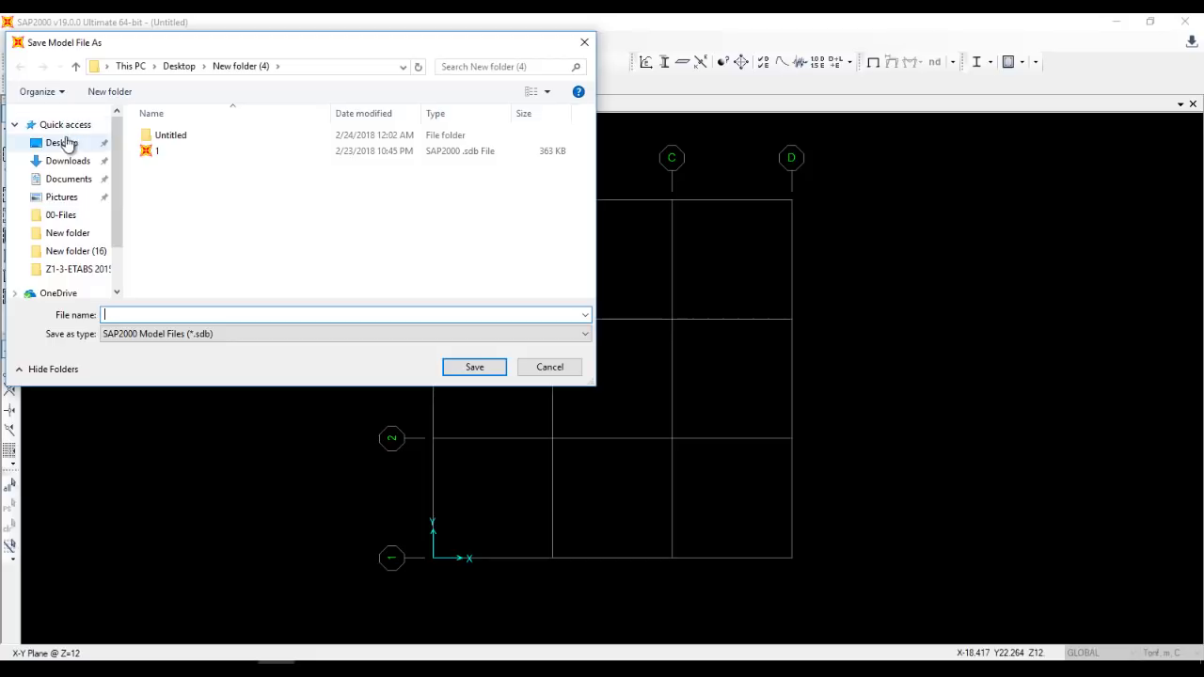
left_click(64, 143)
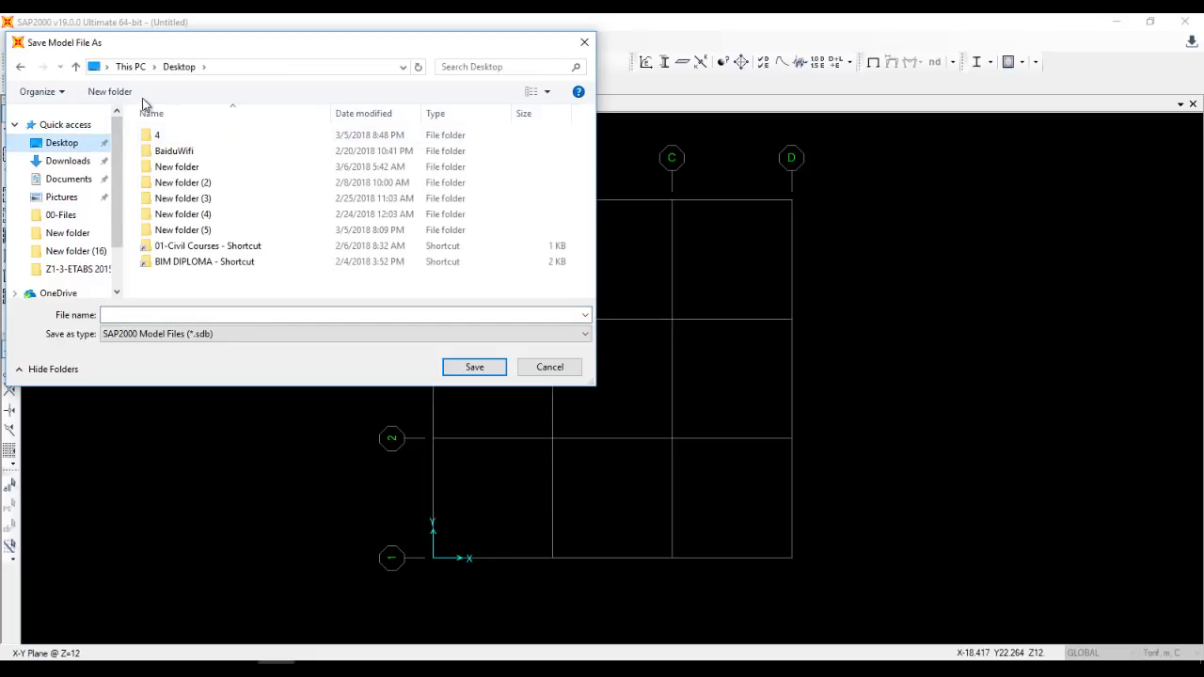
left_click(113, 91)
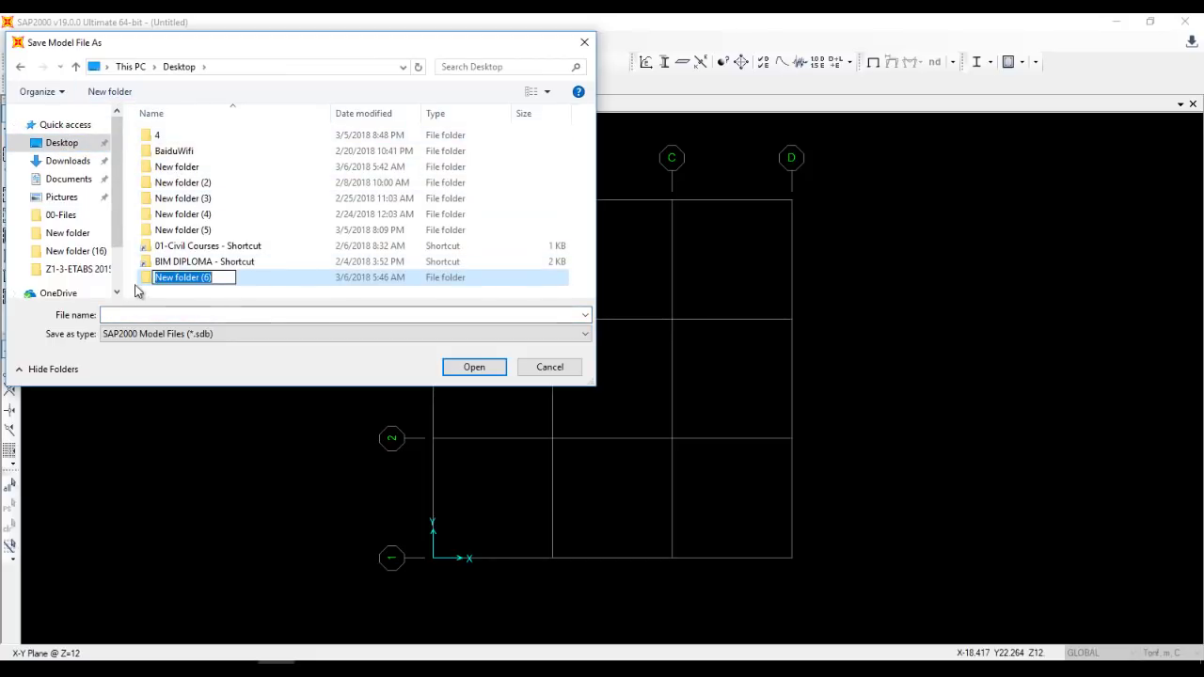
key("Return")
key("Return")
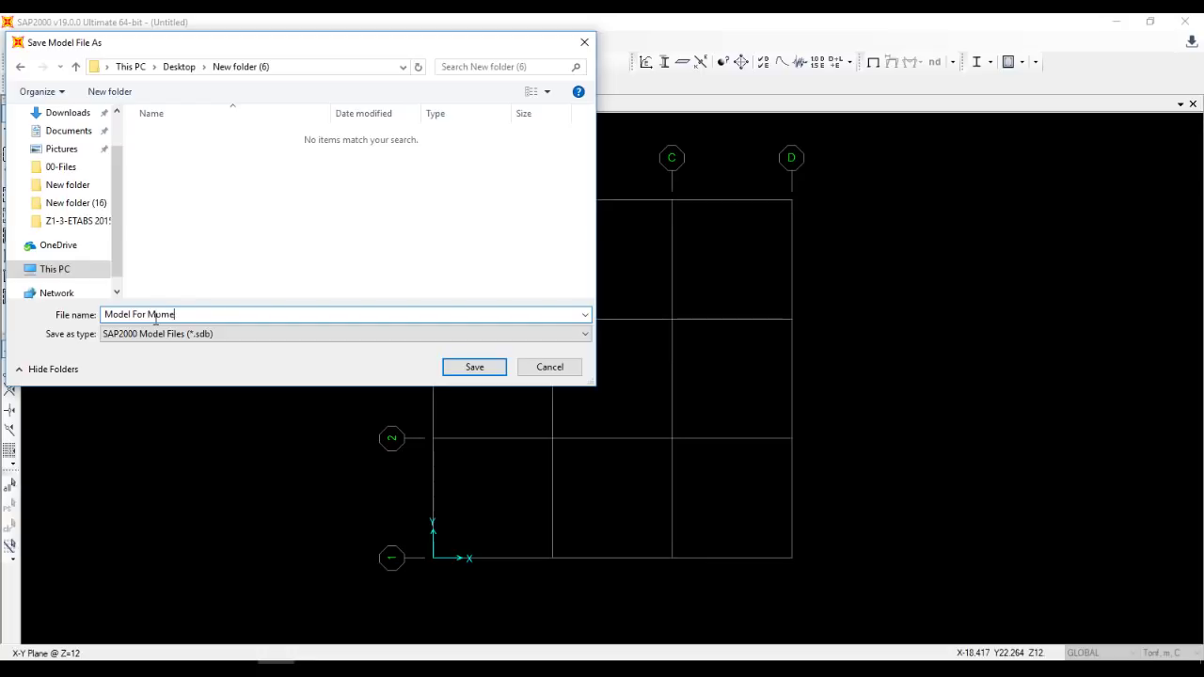
Create a subfolder inside the new folder and save the model there as Model For Moment.
left_click(111, 91)
left_click(212, 182)
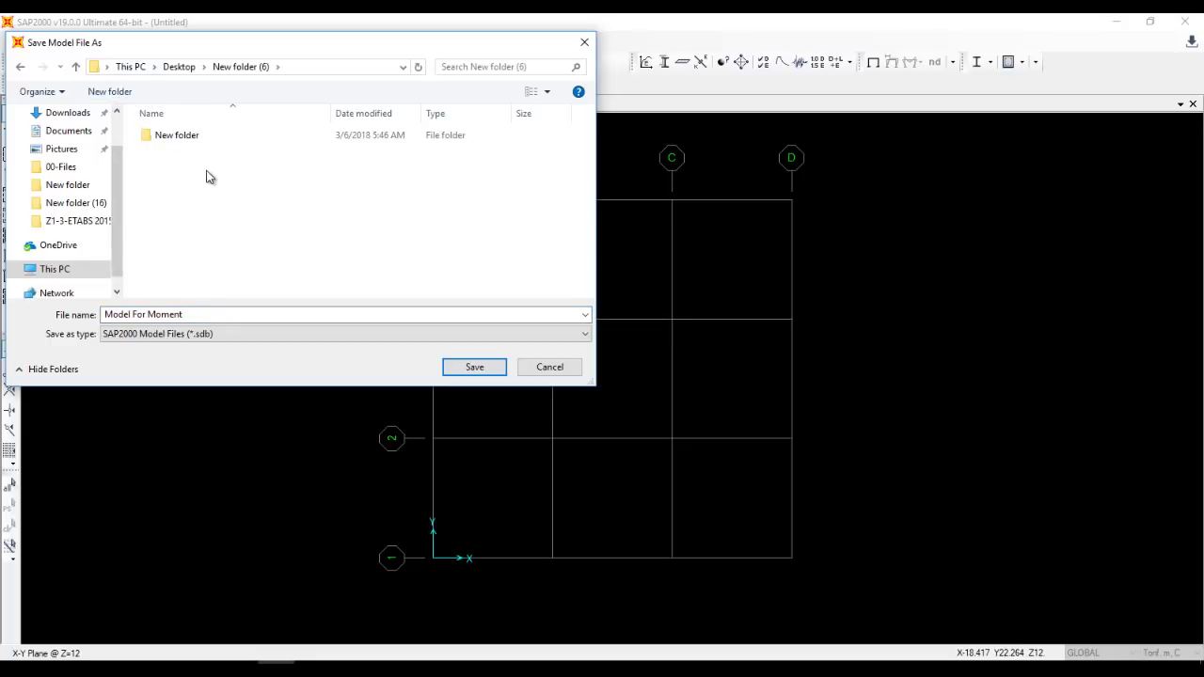
double_click(196, 138)
left_click(447, 366)
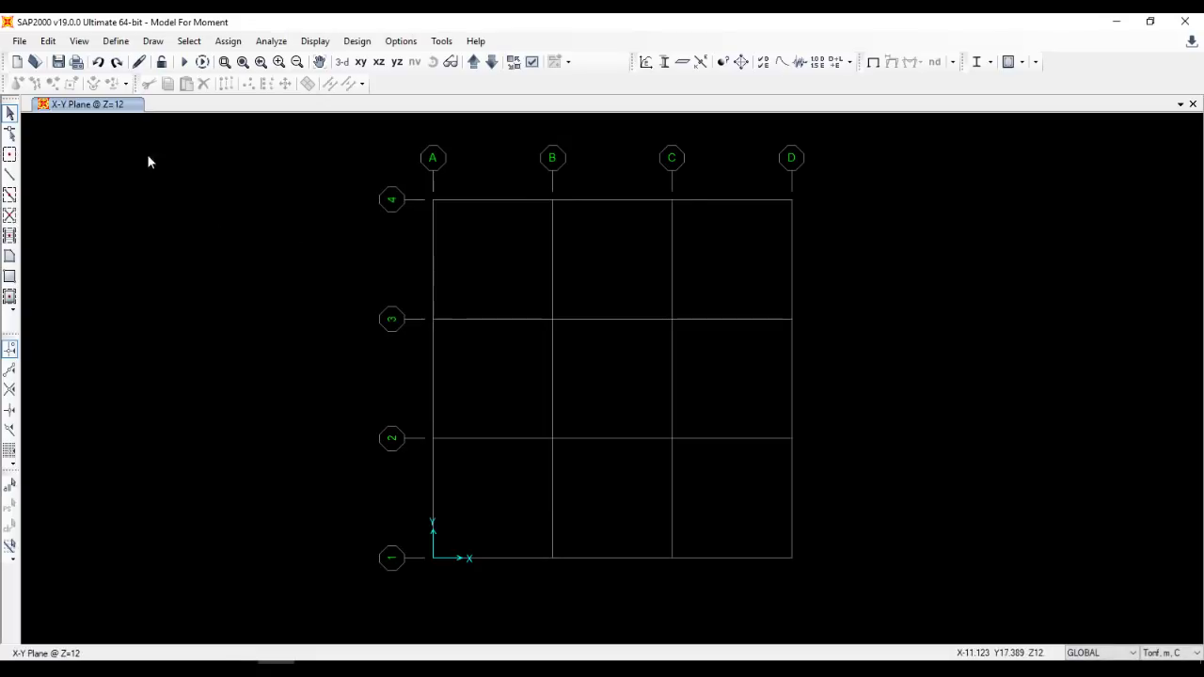
Set the weight per unit volume of the 4000Psi concrete material to 2.5 in Tonf, m, C units.
left_click(115, 40)
left_click(142, 59)
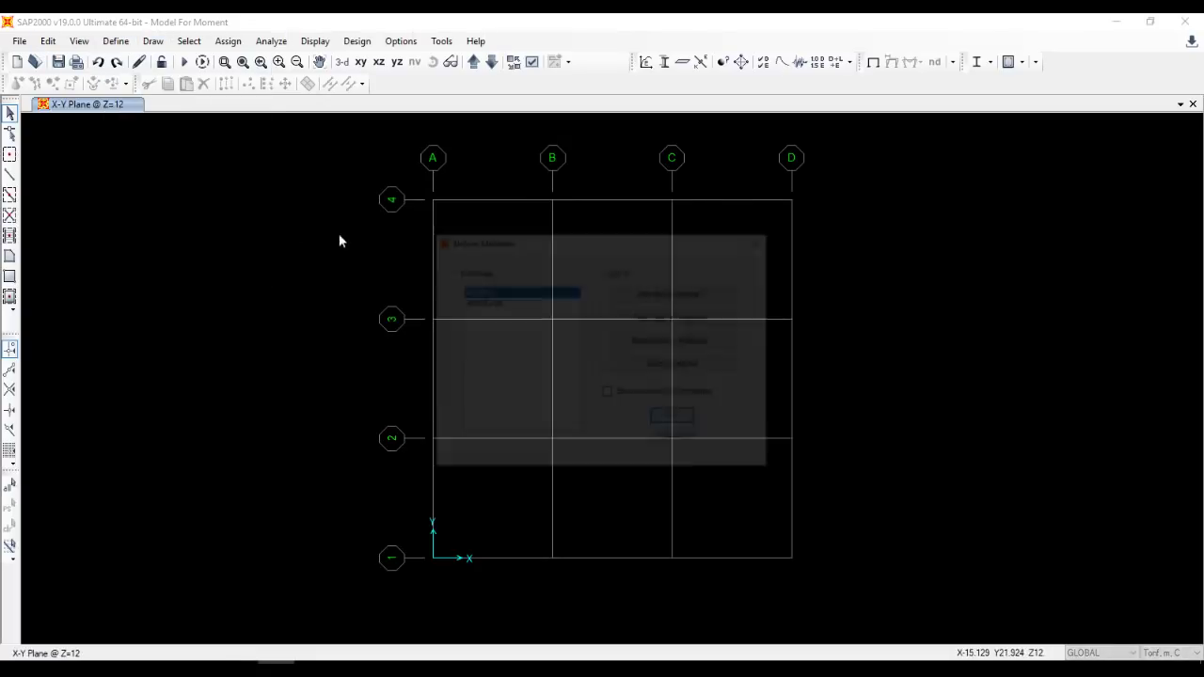
left_click(637, 341)
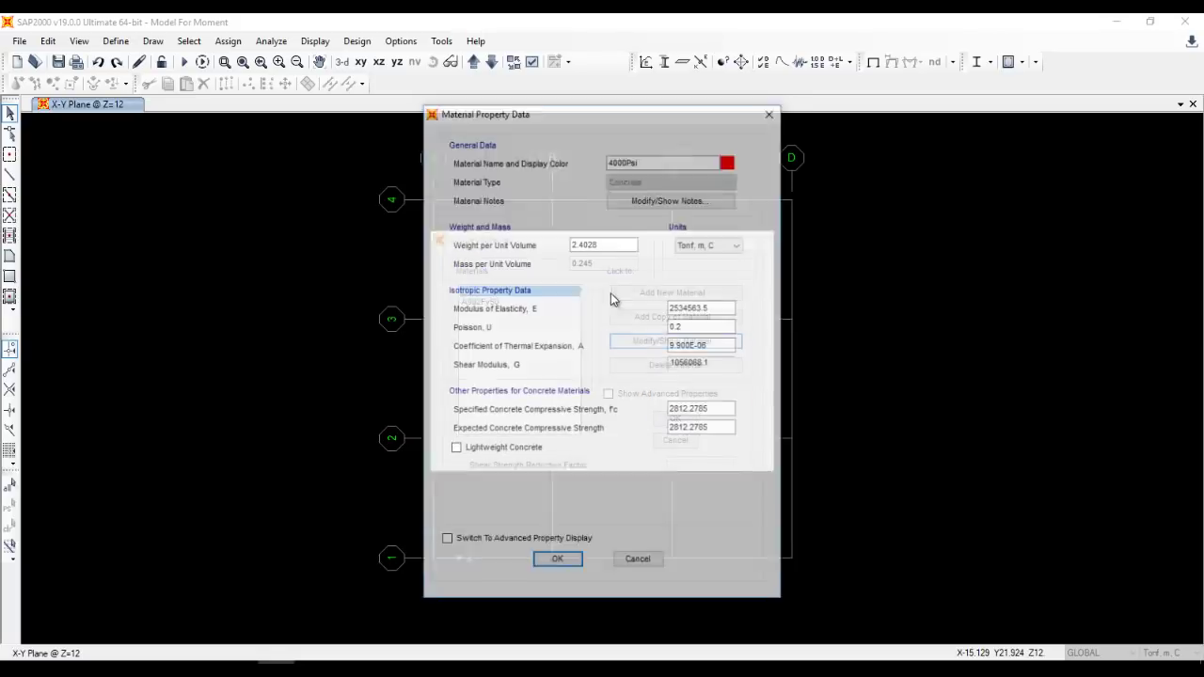
left_click(623, 244)
left_click_drag(523, 243, 513, 251)
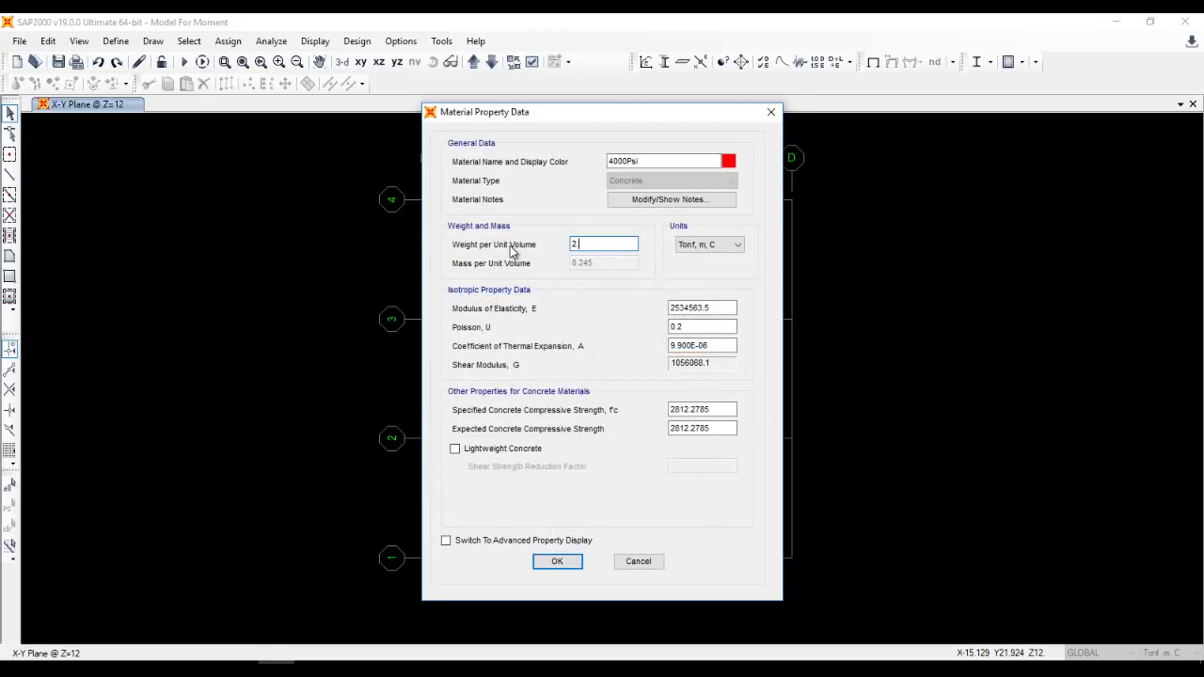
left_click(539, 562)
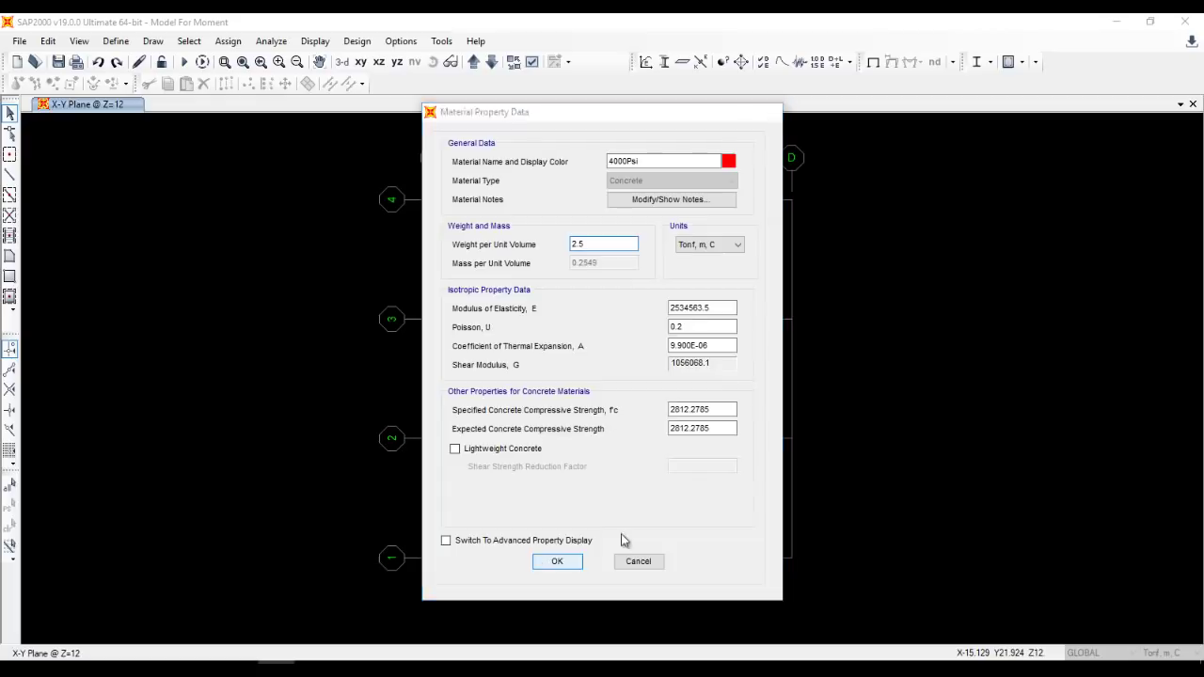
left_click(674, 418)
Rename the DEAD load pattern to OW.
left_click(115, 40)
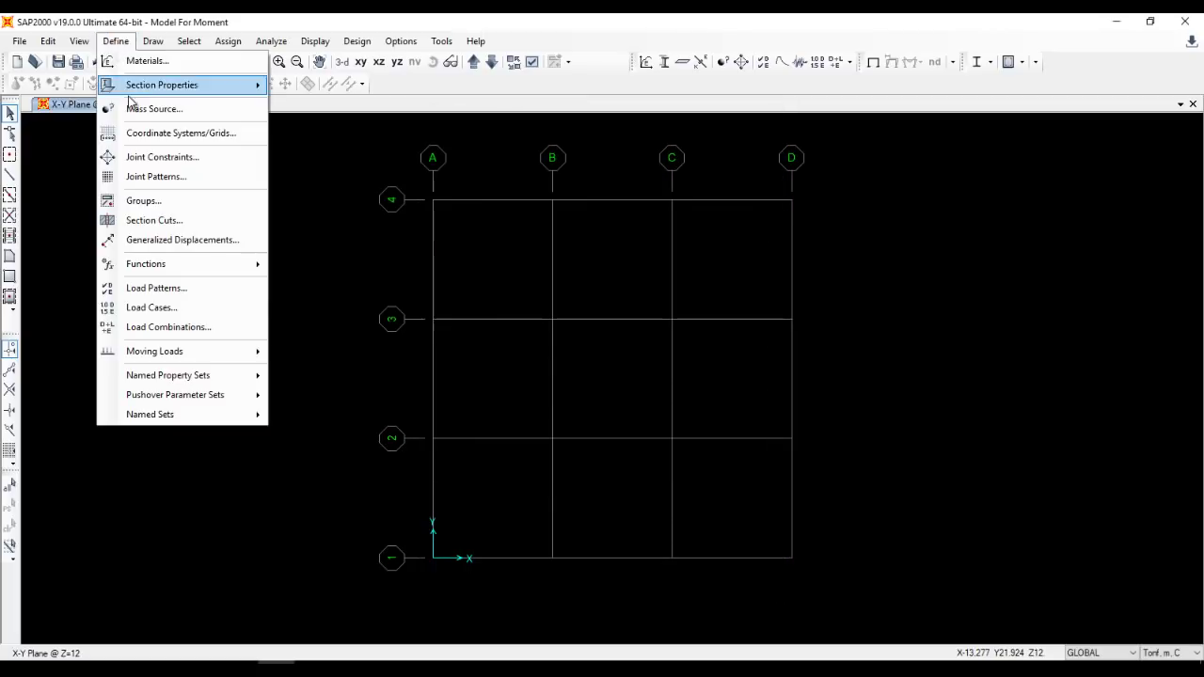
left_click(201, 295)
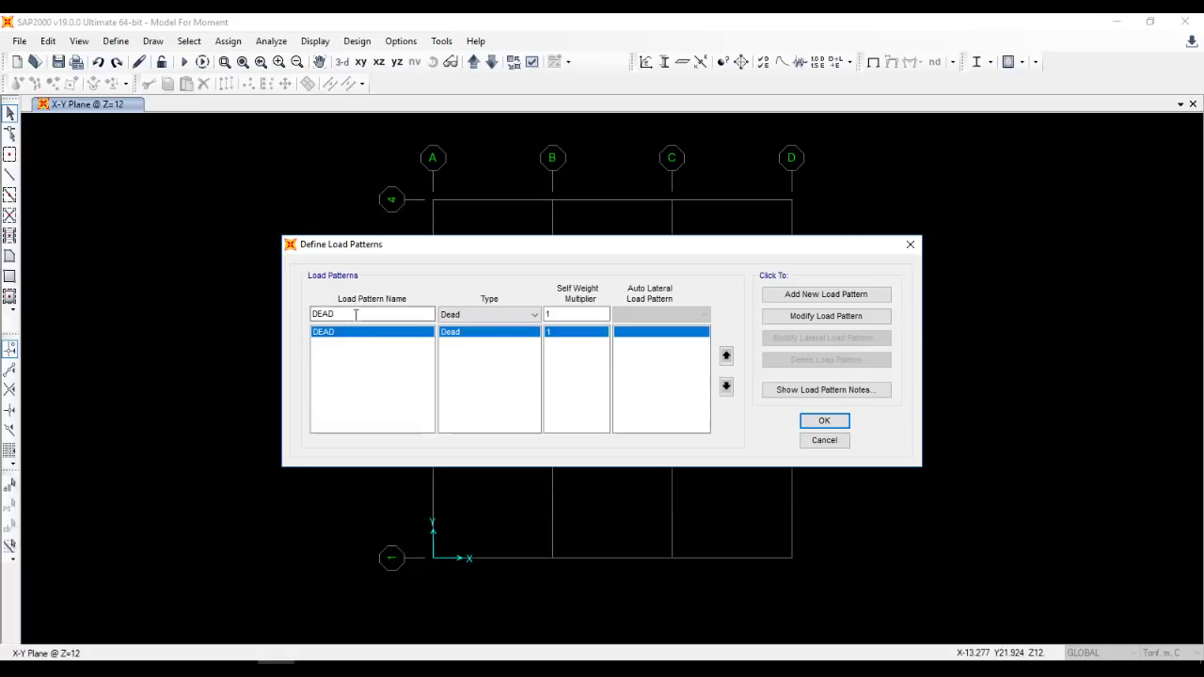
type("OW")
left_click(802, 317)
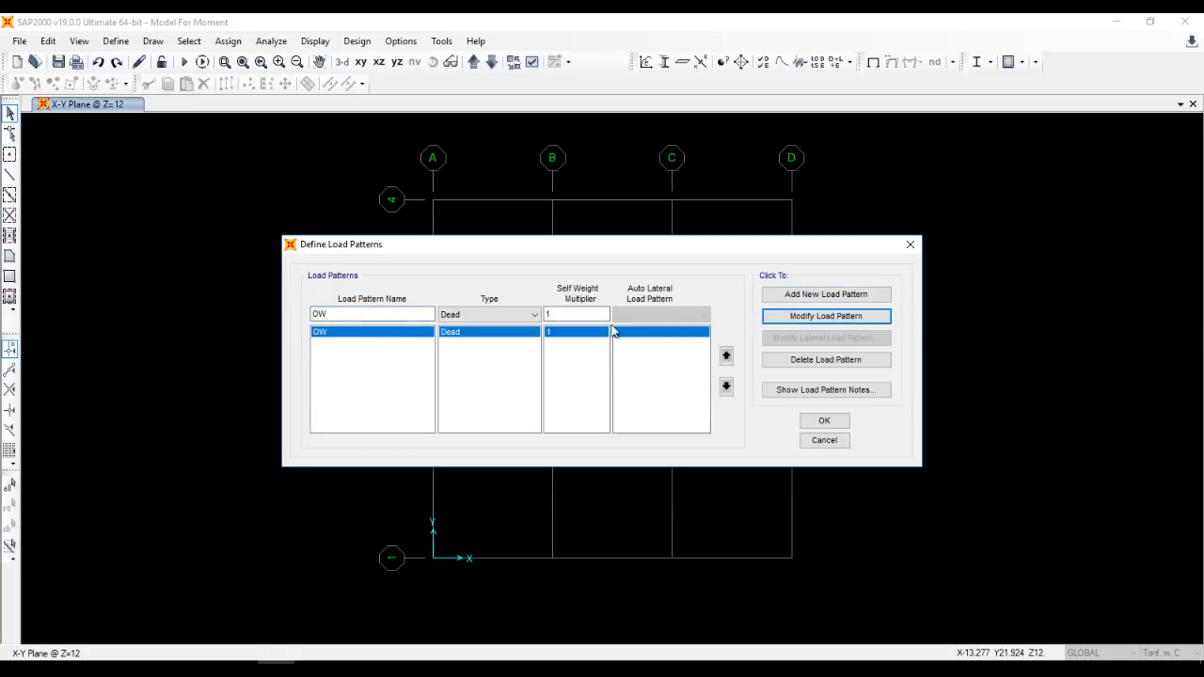
Add a load pattern named FC with type Super Dead.
double_click(376, 321)
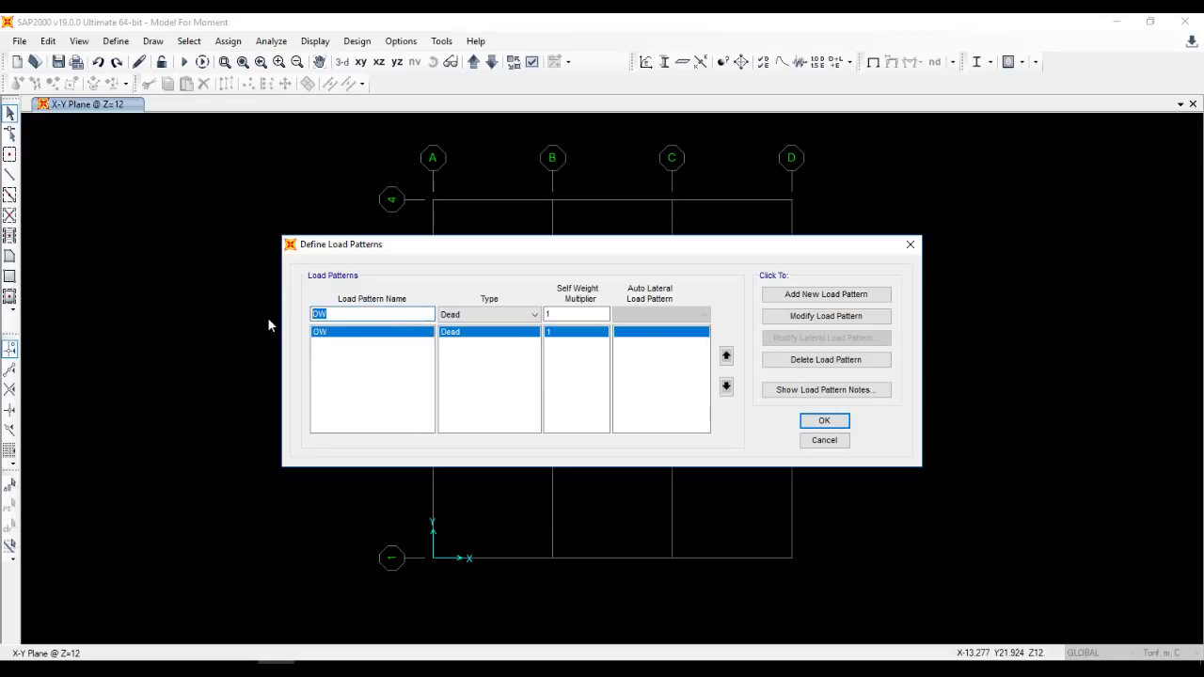
type("FC")
left_click(516, 315)
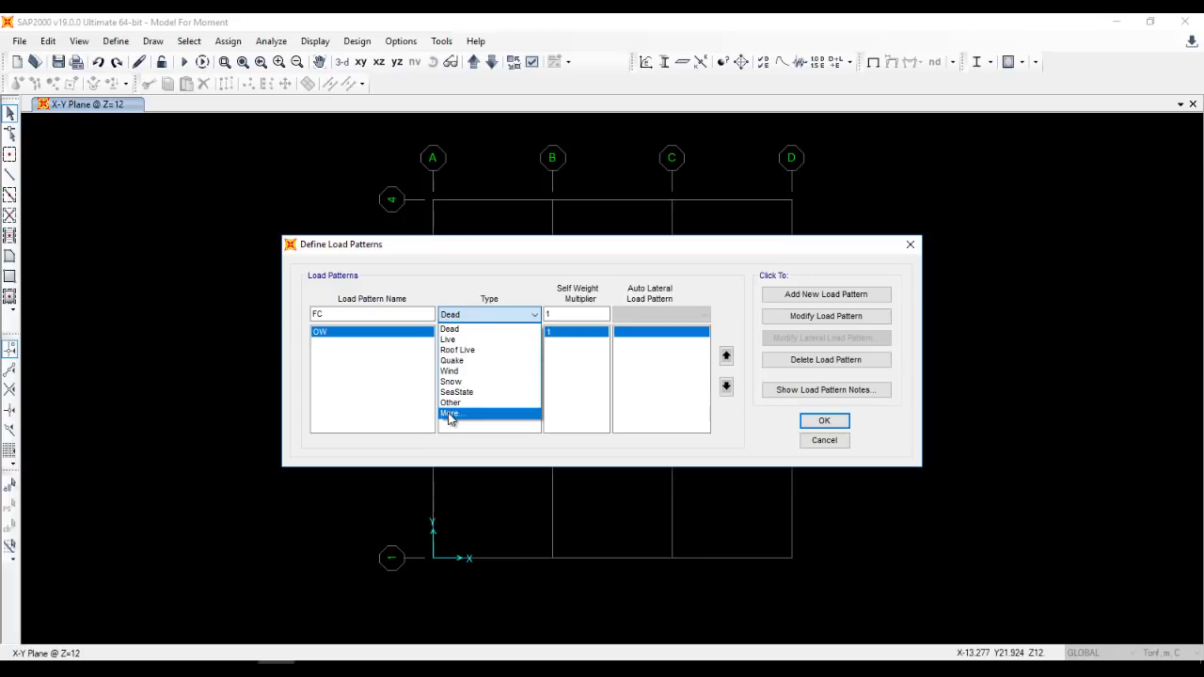
left_click(449, 411)
left_click(477, 320)
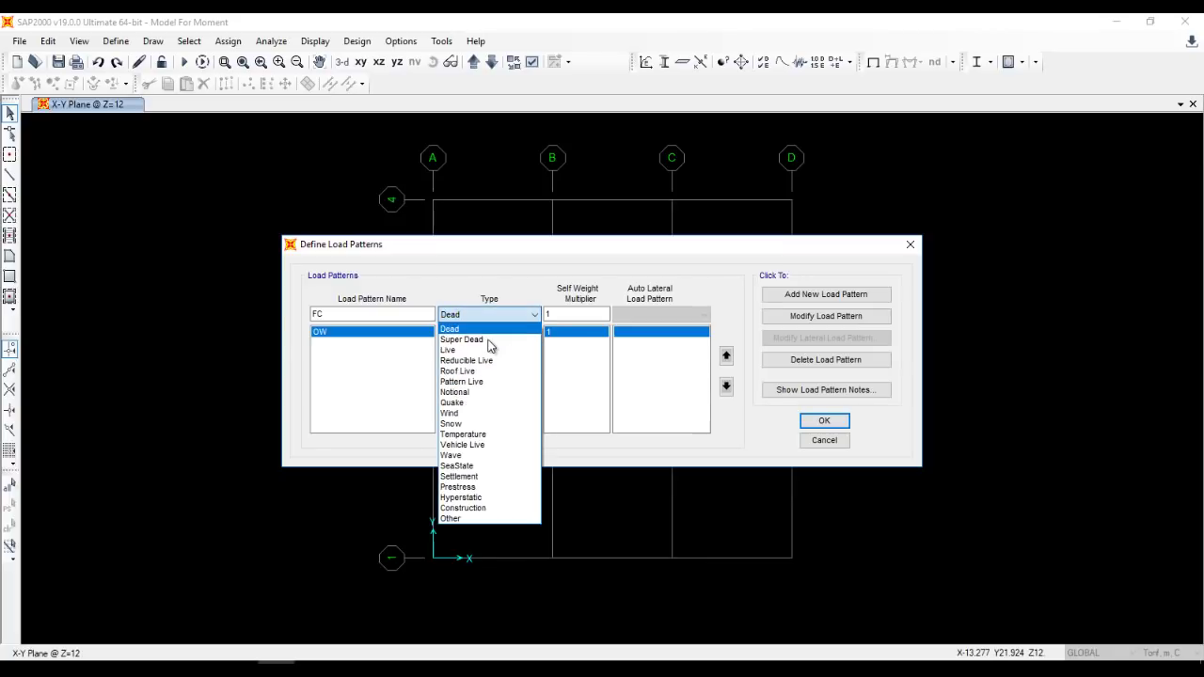
left_click(489, 338)
left_click(826, 293)
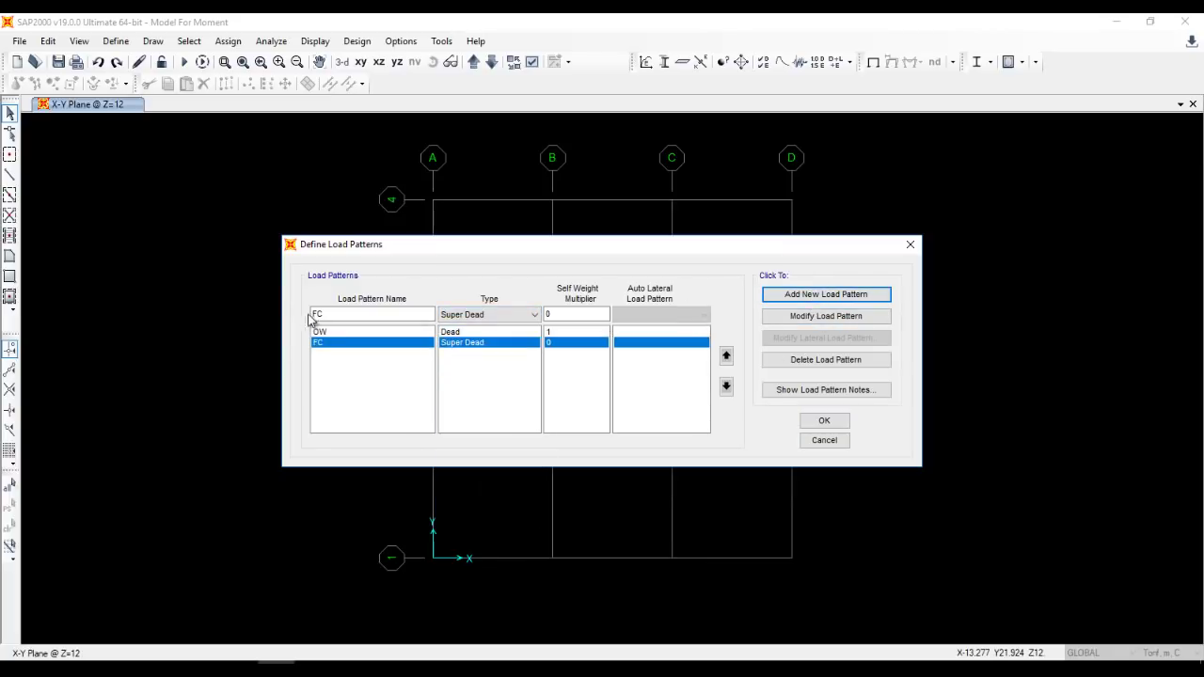
Add load patterns WL of type Super Dead and LL of type Live, and accept the load pattern definitions.
double_click(313, 314)
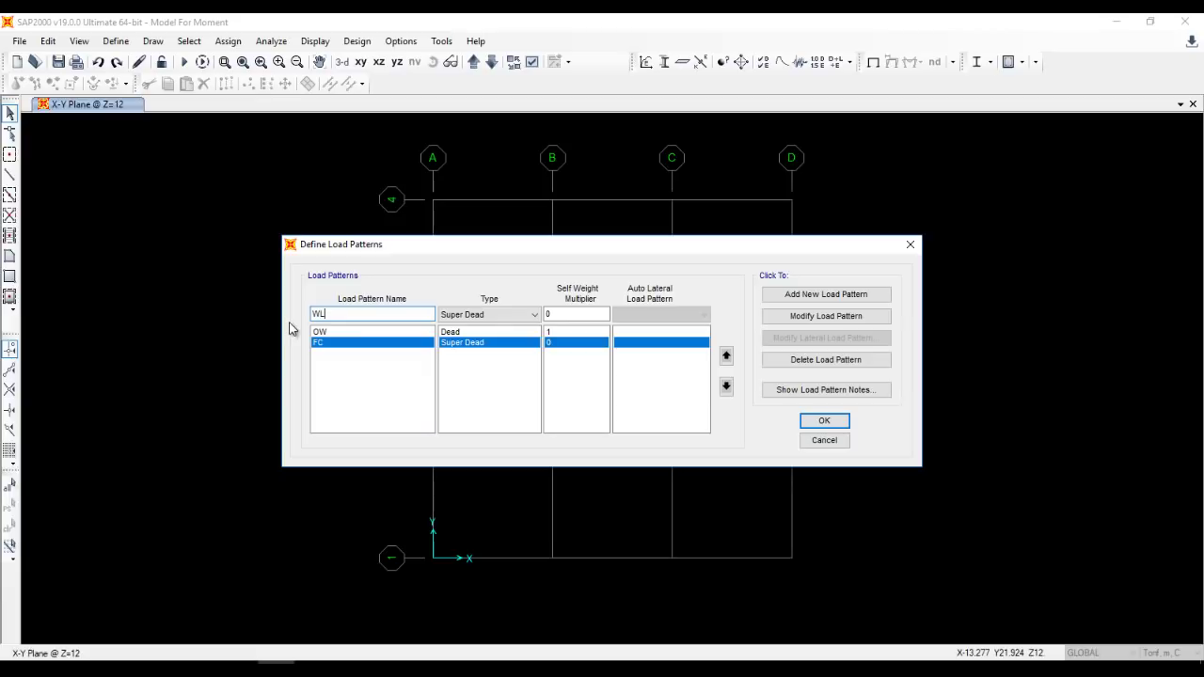
left_click(830, 294)
double_click(314, 316)
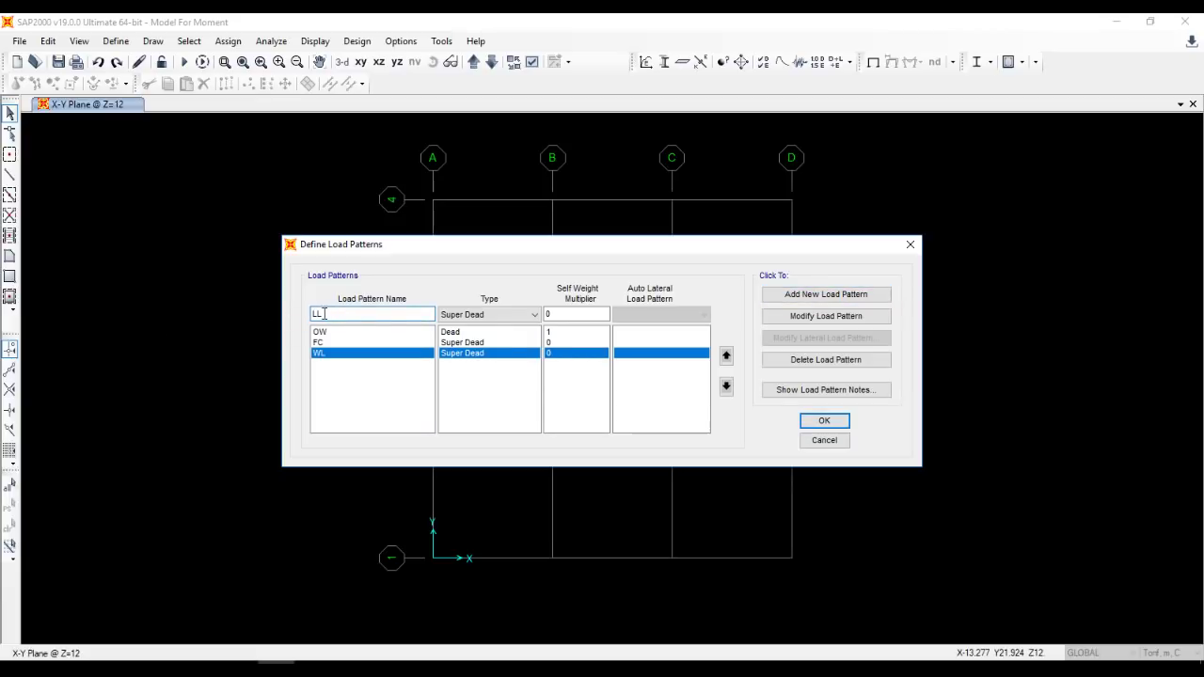
left_click(485, 315)
left_click(455, 349)
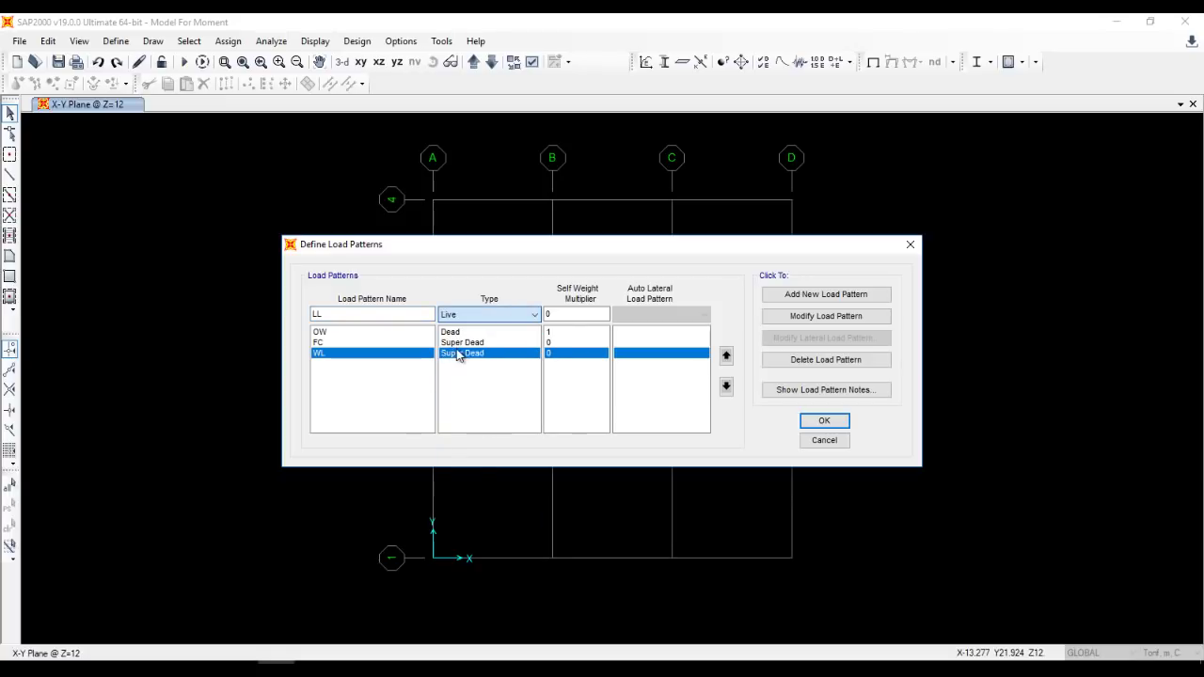
left_click(782, 293)
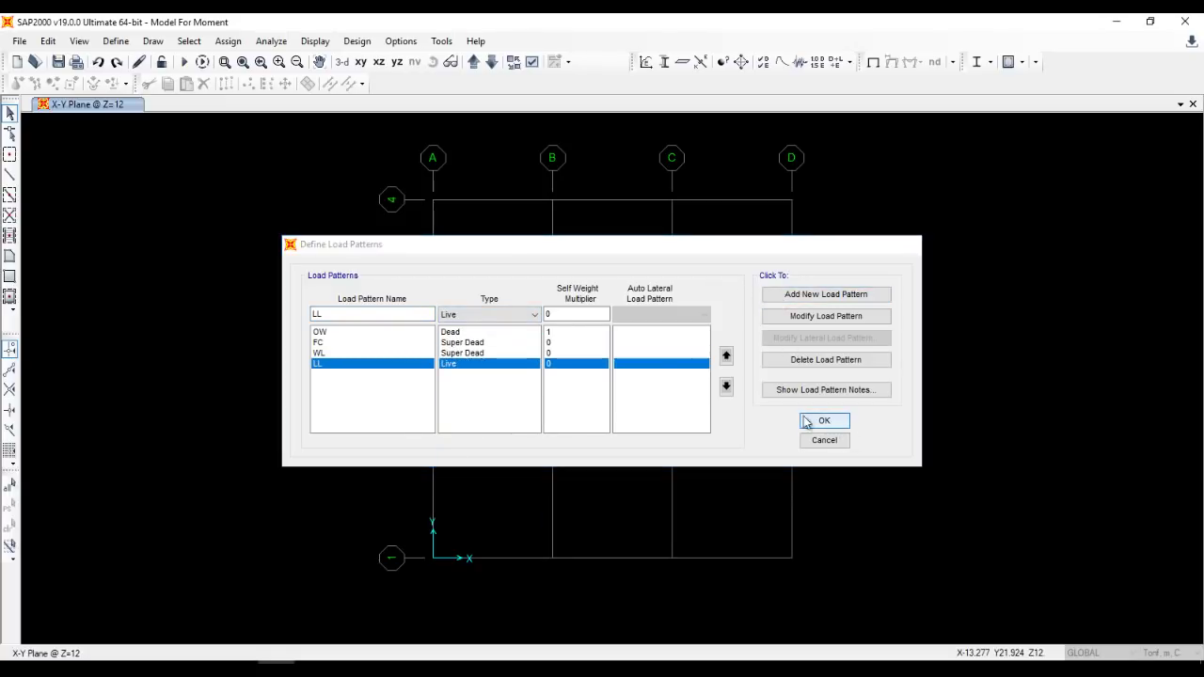
left_click(824, 421)
left_click(115, 41)
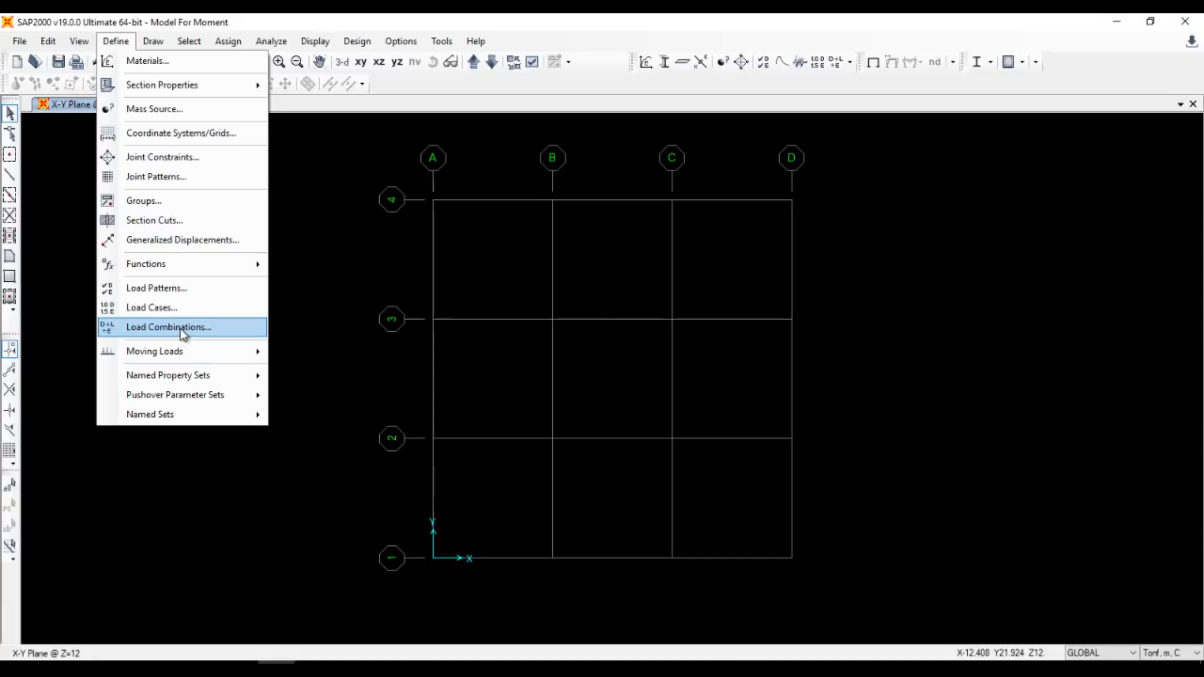
left_click(177, 327)
left_click(689, 423)
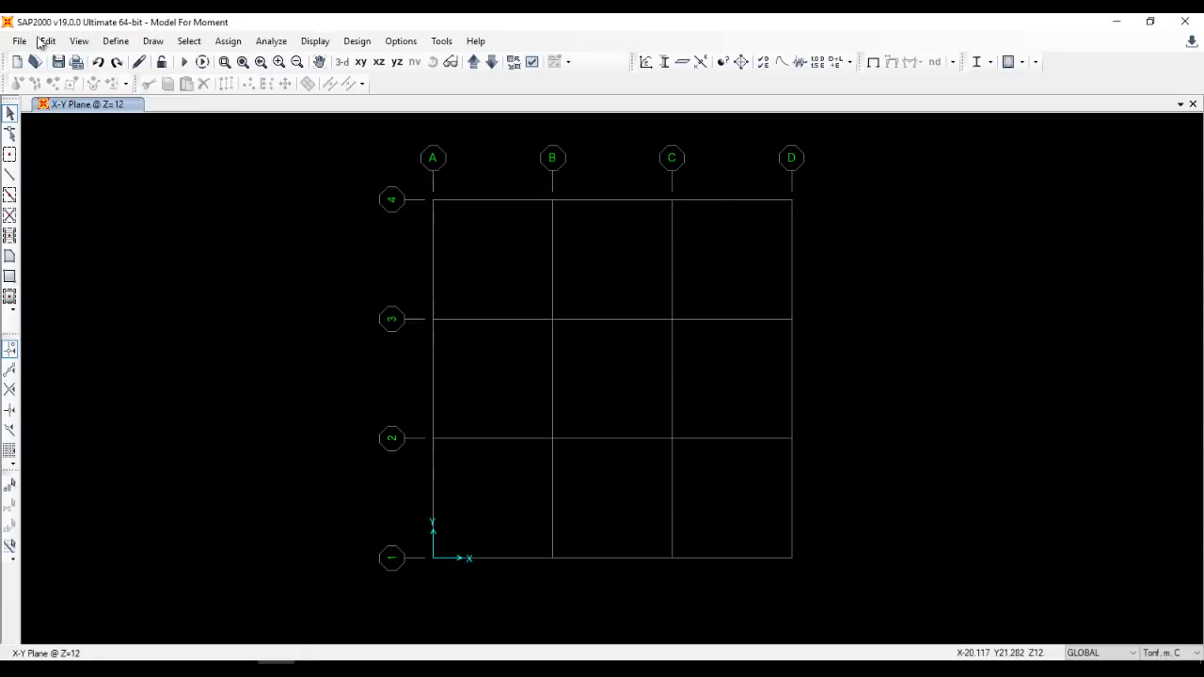
Rename the DEAD load case to OW and accept the load case definitions.
left_click(116, 41)
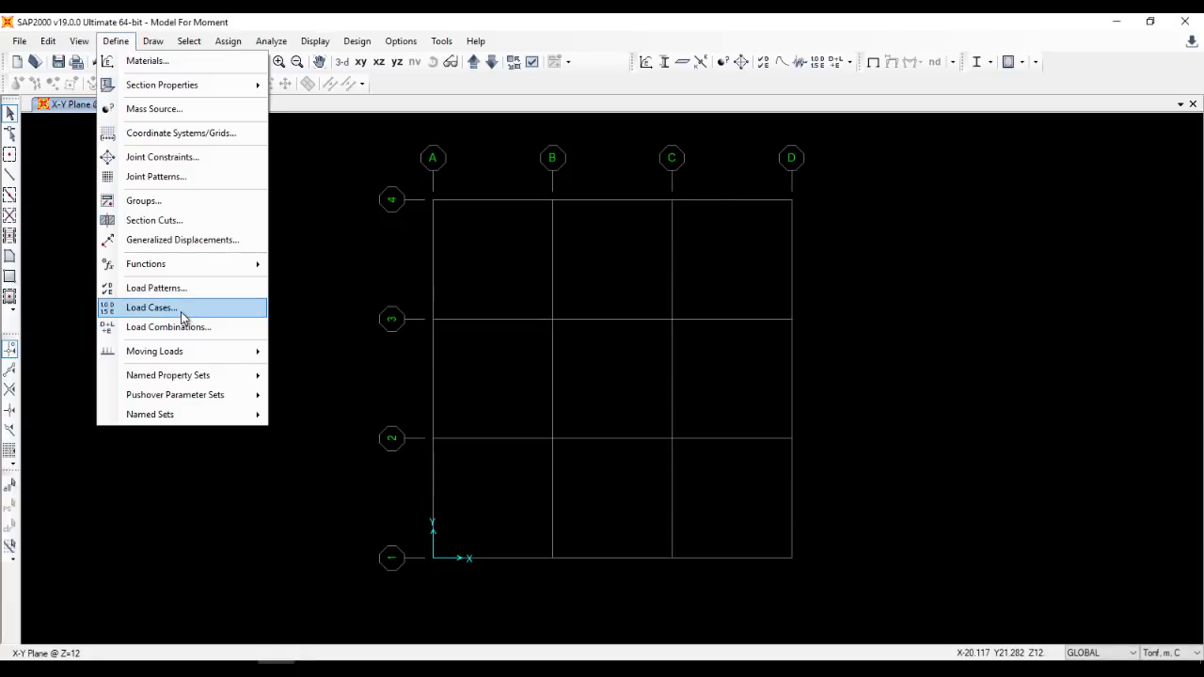
left_click(184, 309)
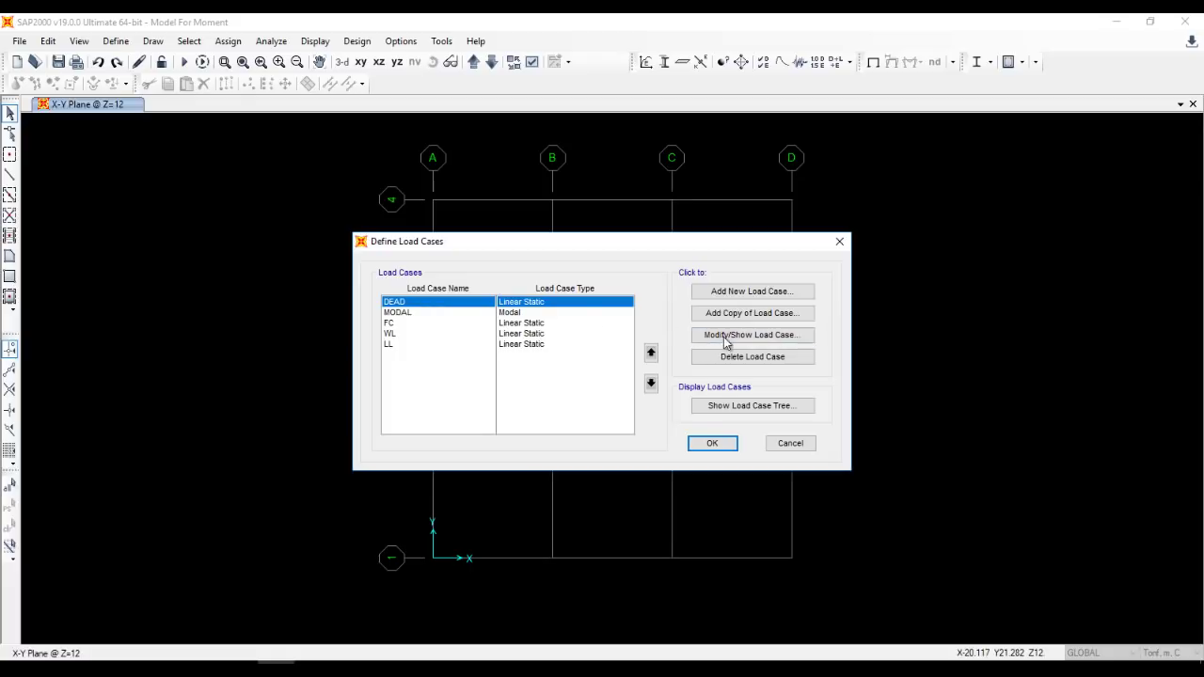
left_click(726, 336)
left_click_drag(375, 172, 285, 166)
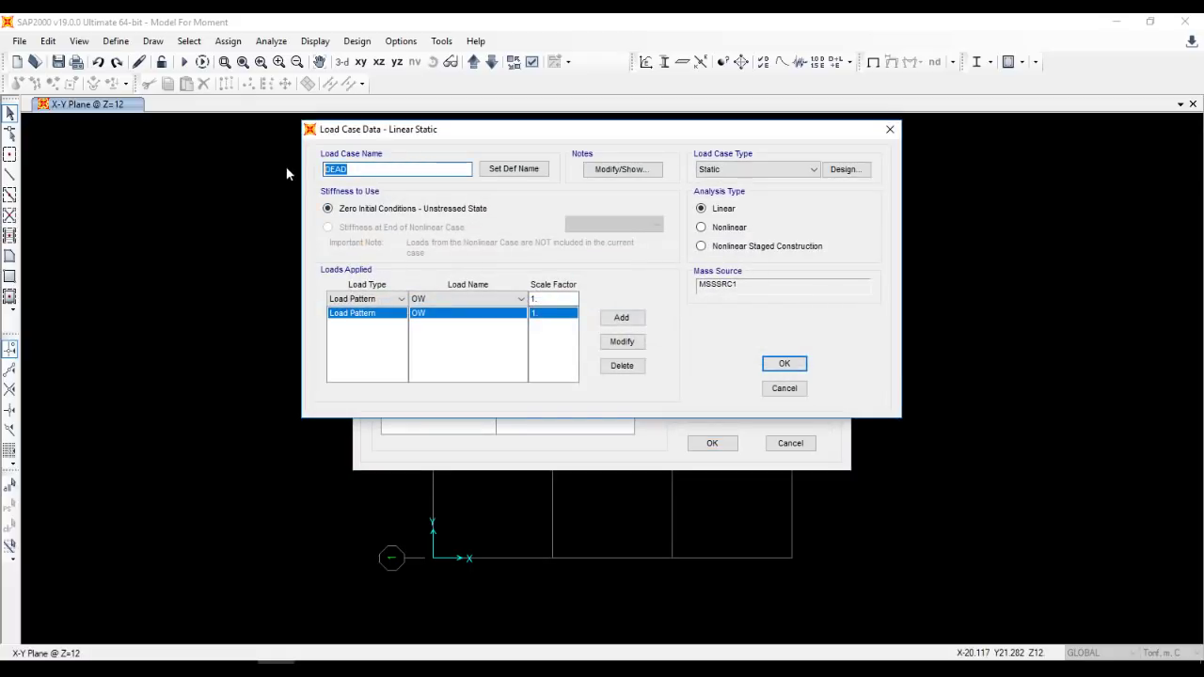
type("OW")
left_click(767, 366)
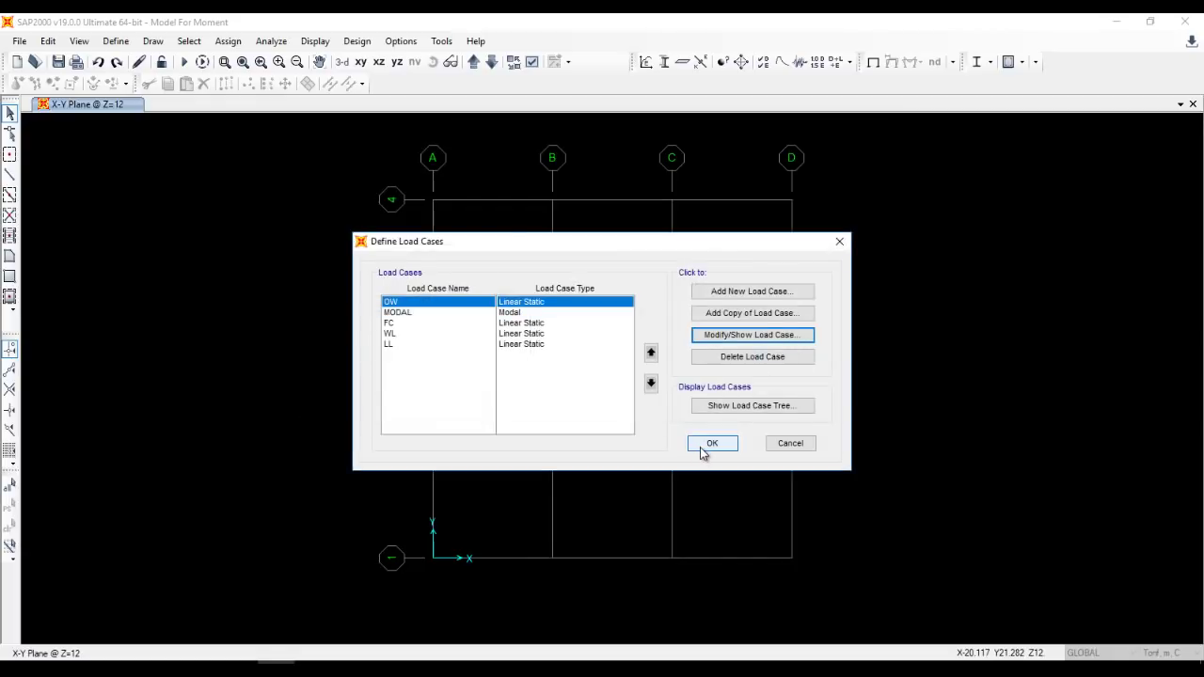
left_click(707, 444)
Create a load combination named 1.4DL+1.6LL and add load case FC with scale factor 1.4.
left_click(115, 41)
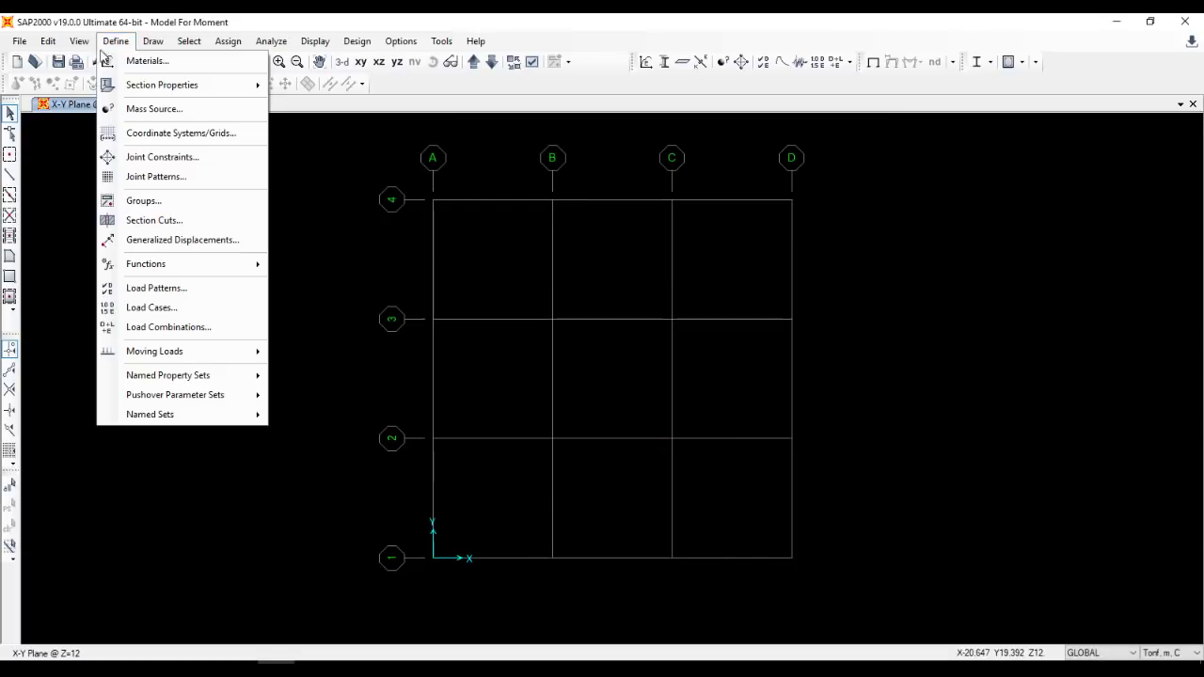
left_click(186, 329)
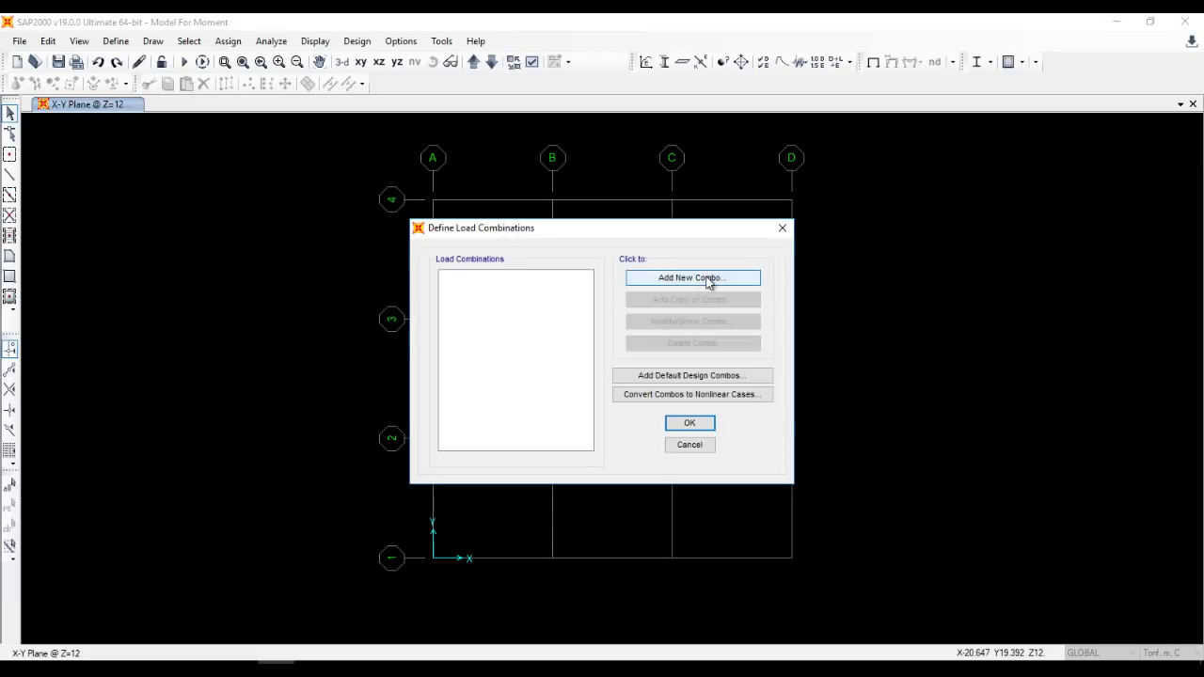
left_click(709, 280)
double_click(700, 220)
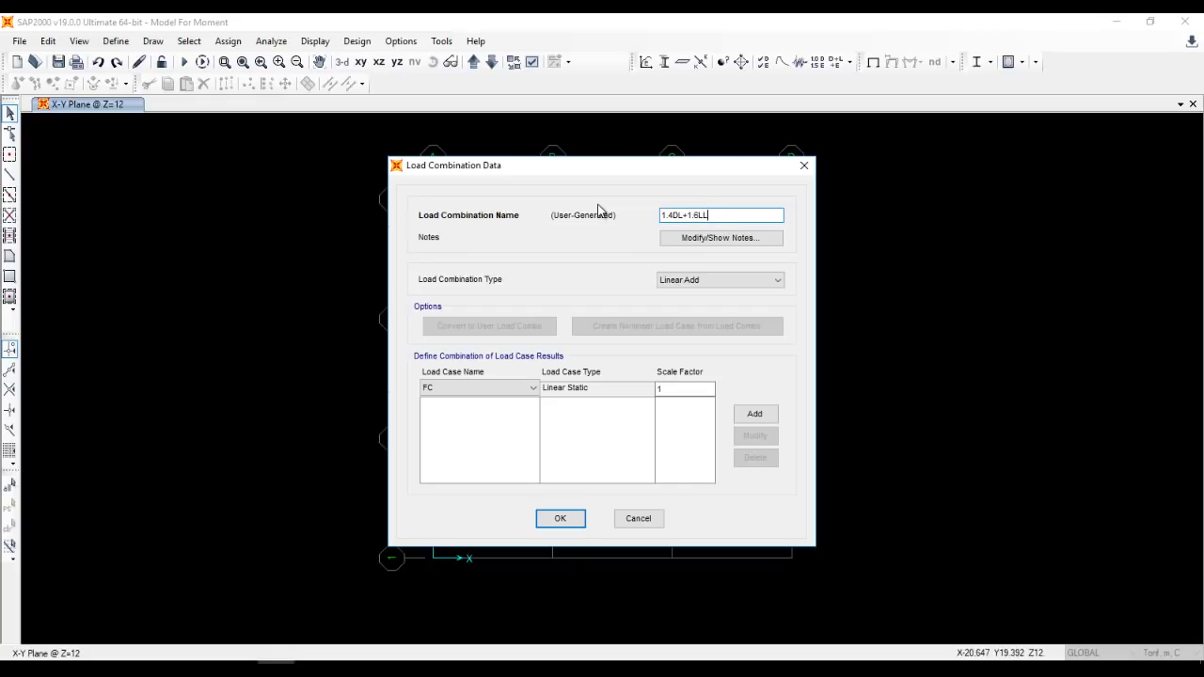
double_click(663, 393)
type("1.4")
left_click(755, 414)
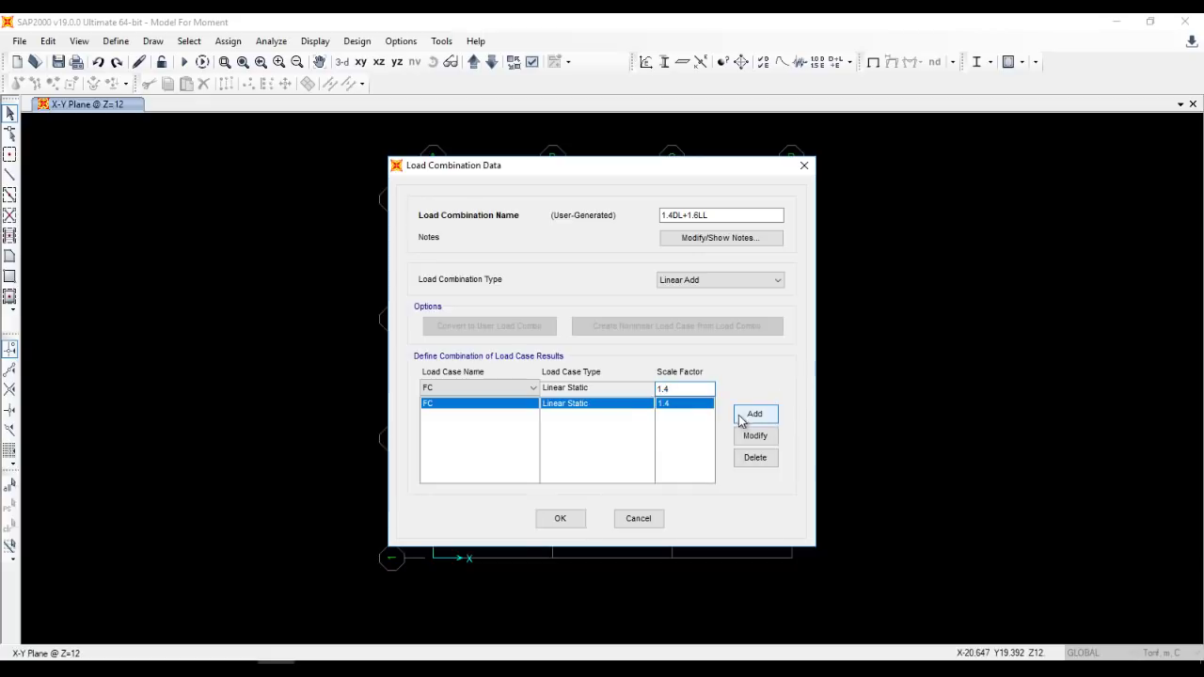
Add load cases OW and WL to the 1.4DL+1.6LL combination with scale factor 1.4.
left_click(480, 388)
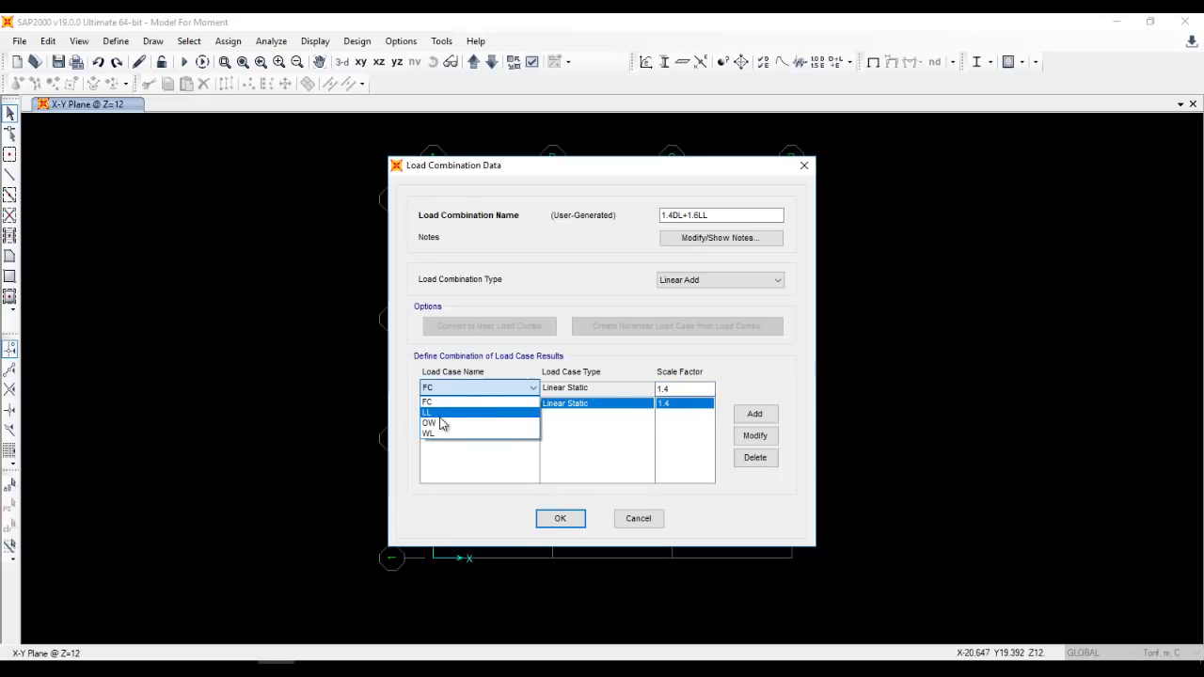
left_click(438, 423)
left_click(762, 413)
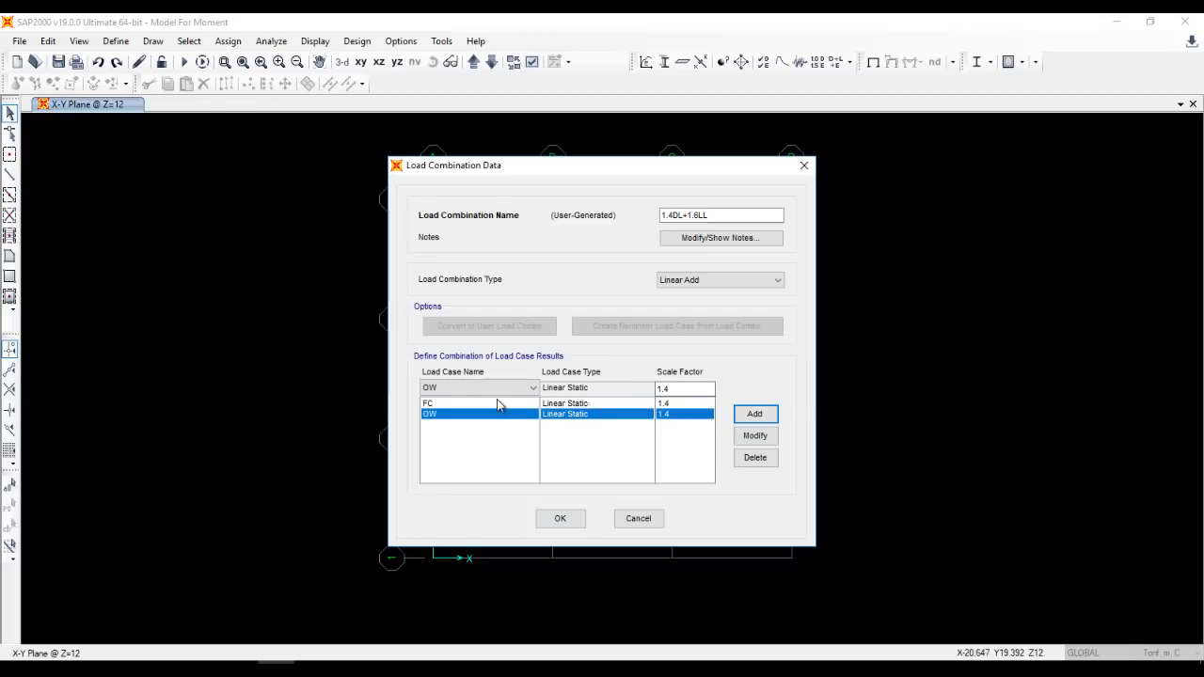
left_click(493, 390)
left_click(430, 434)
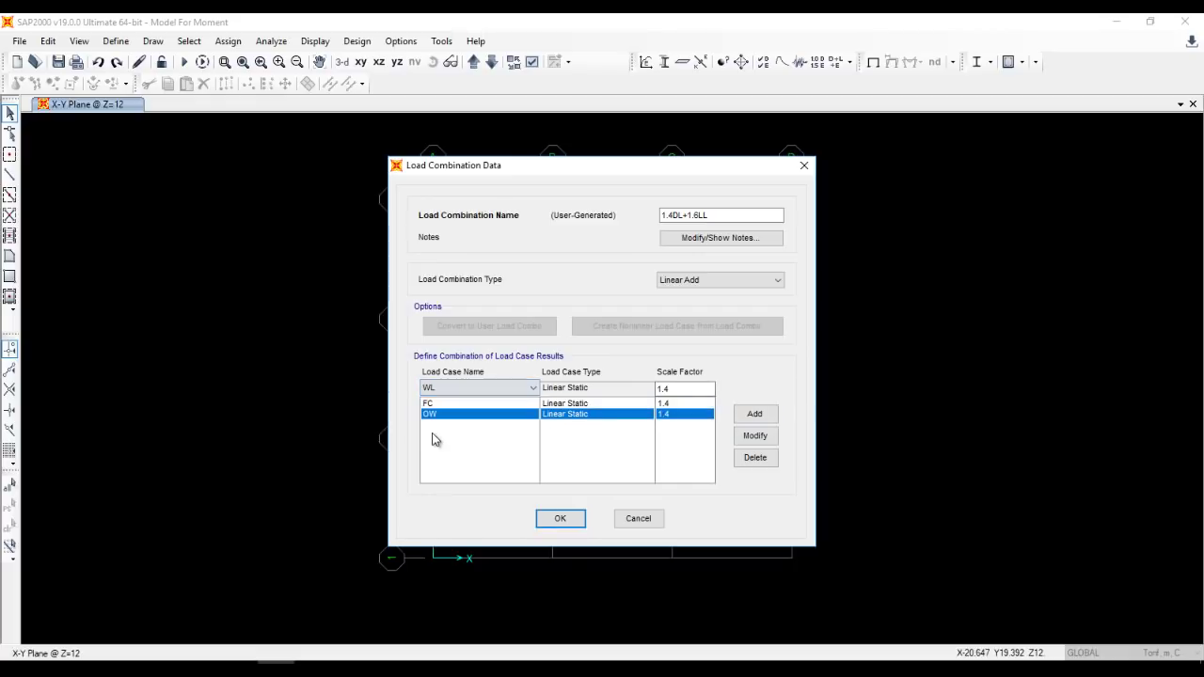
left_click(737, 419)
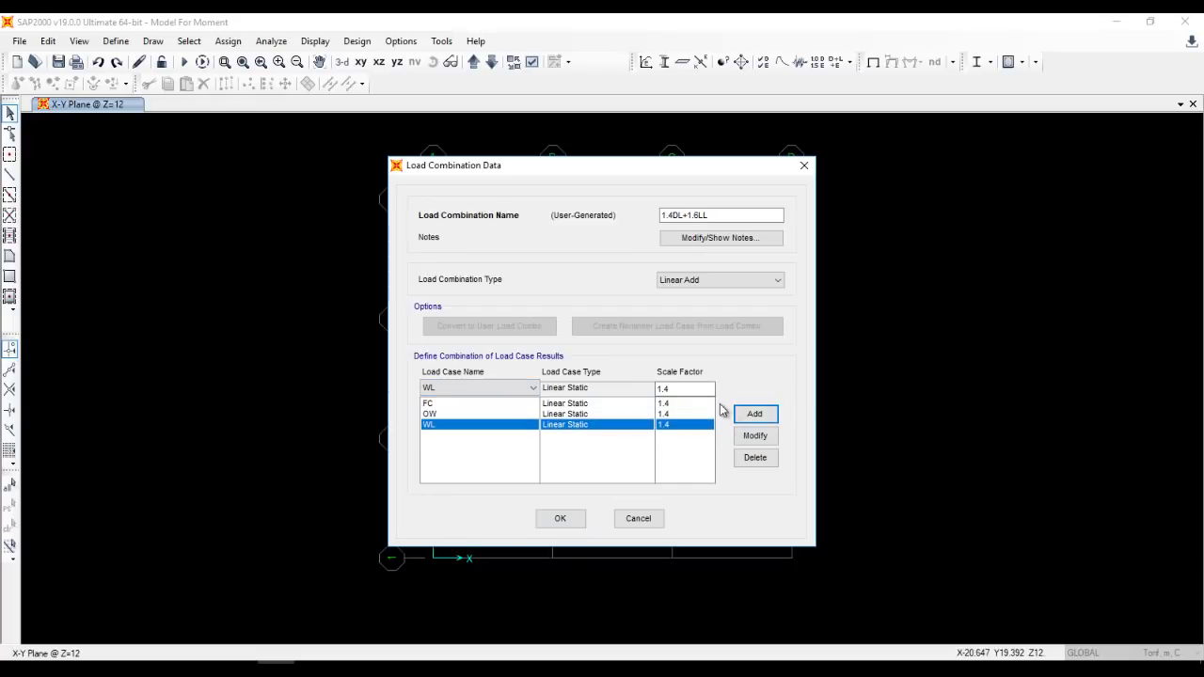
Add load case LL with scale factor 1.6 and accept the 1.4DL+1.6LL combination.
left_click(692, 389)
key("BackSpace")
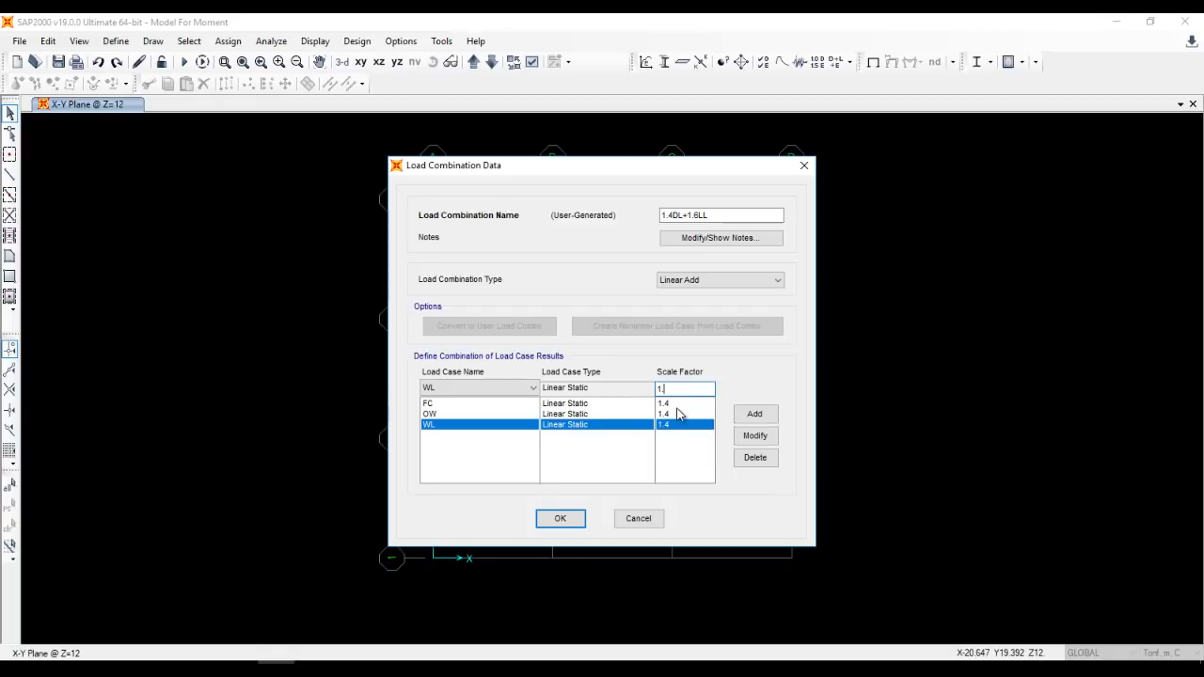
left_click(479, 387)
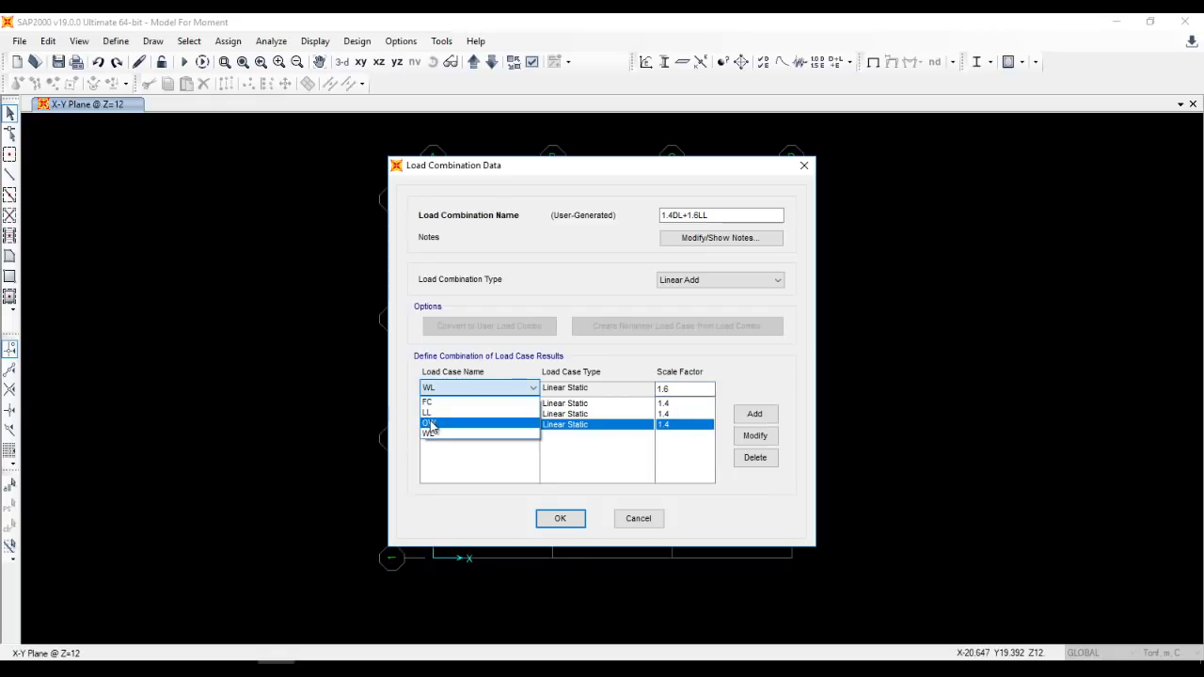
left_click(432, 422)
key("l")
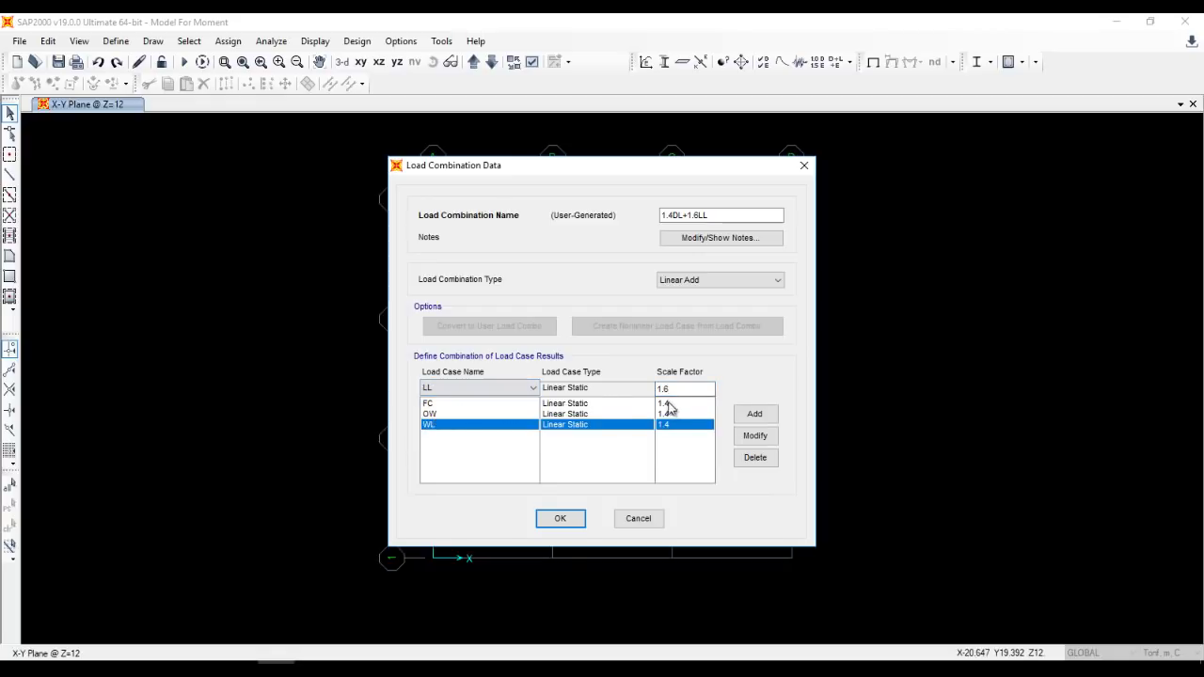
left_click(749, 414)
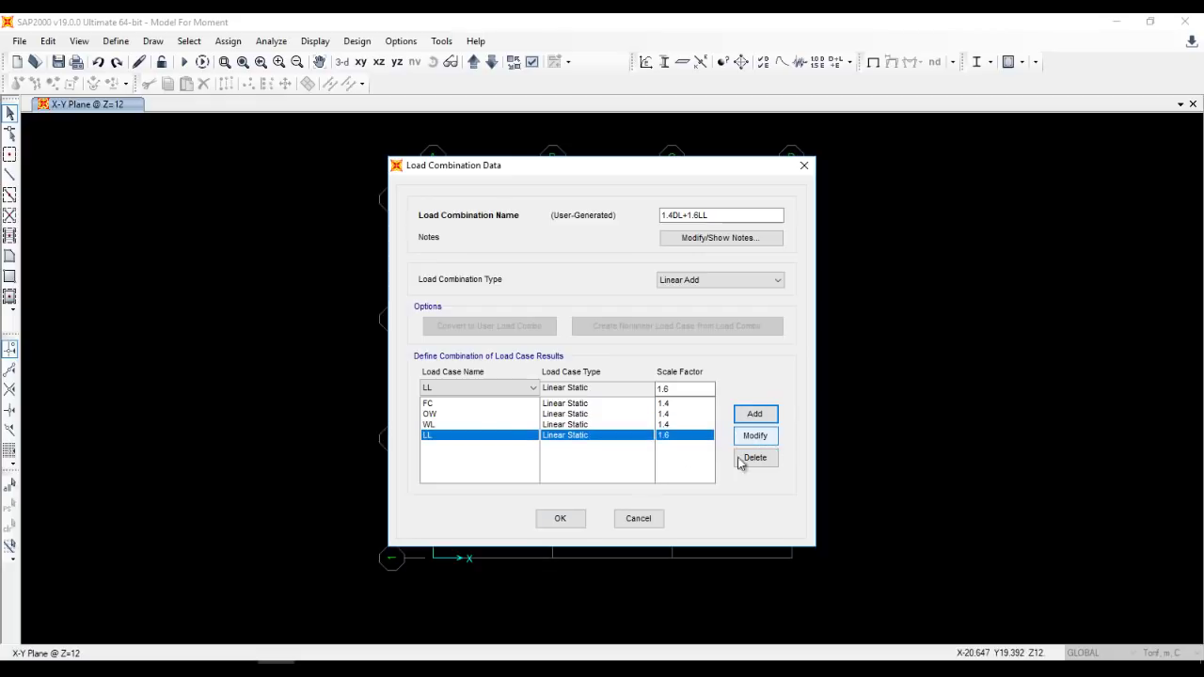
left_click(564, 518)
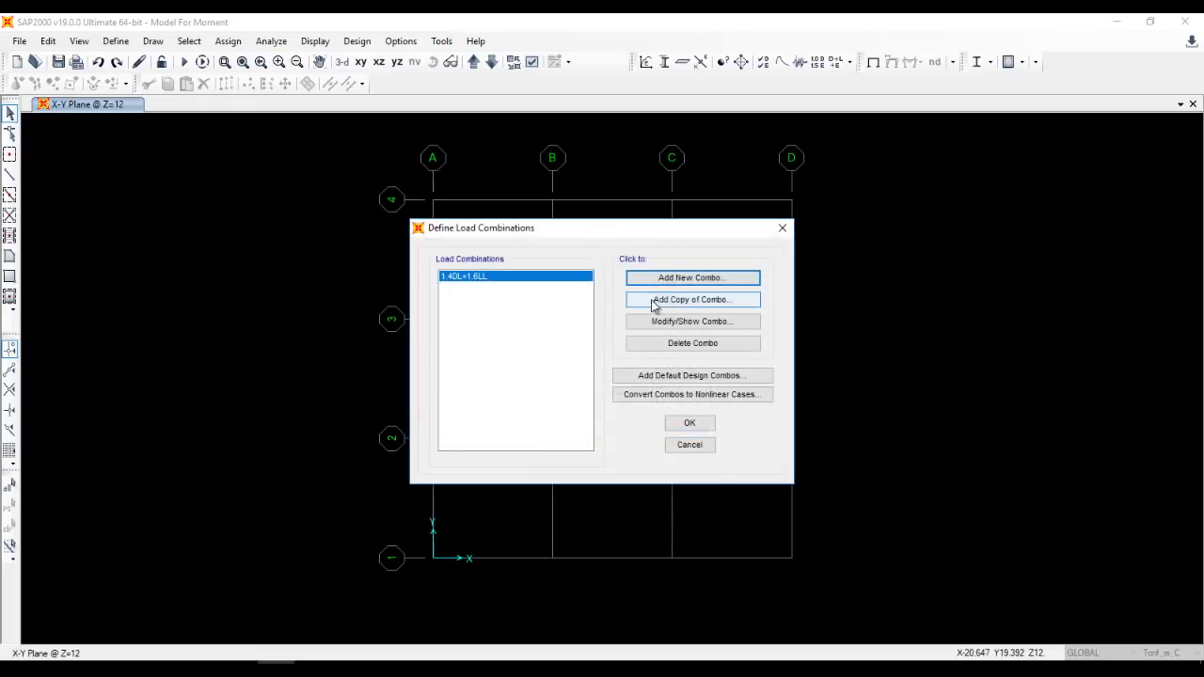
Create a second load combination named DL+LL and add load case FC with scale factor 1.
left_click(712, 279)
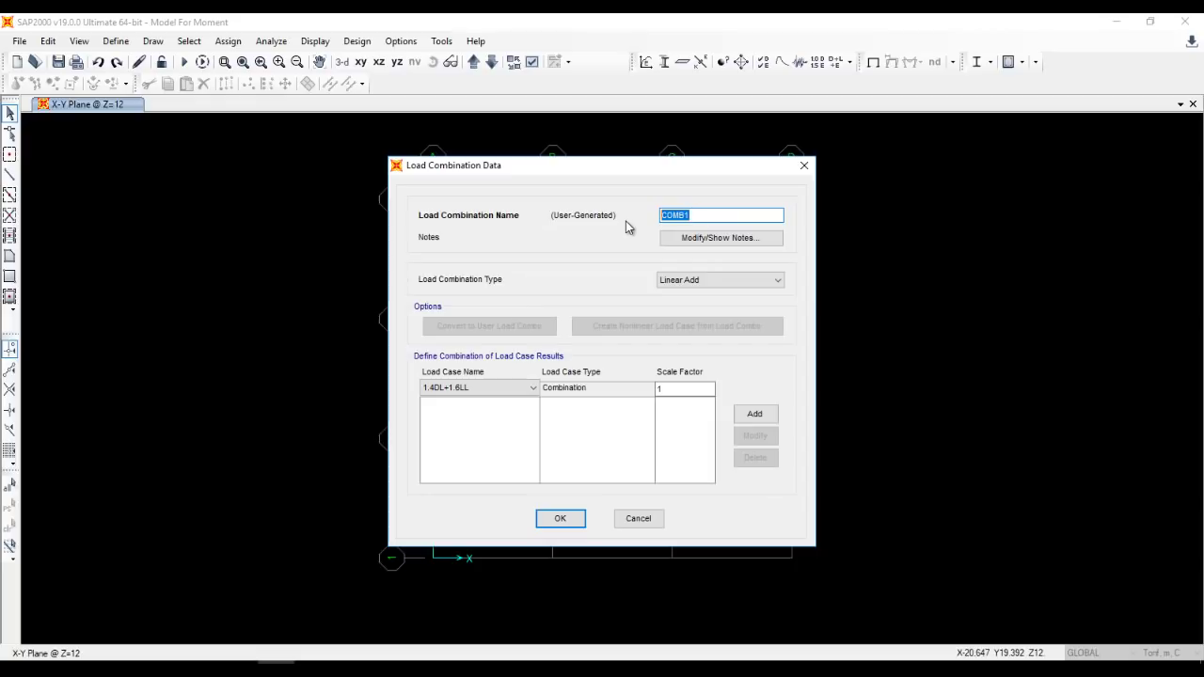
type("DL+LL")
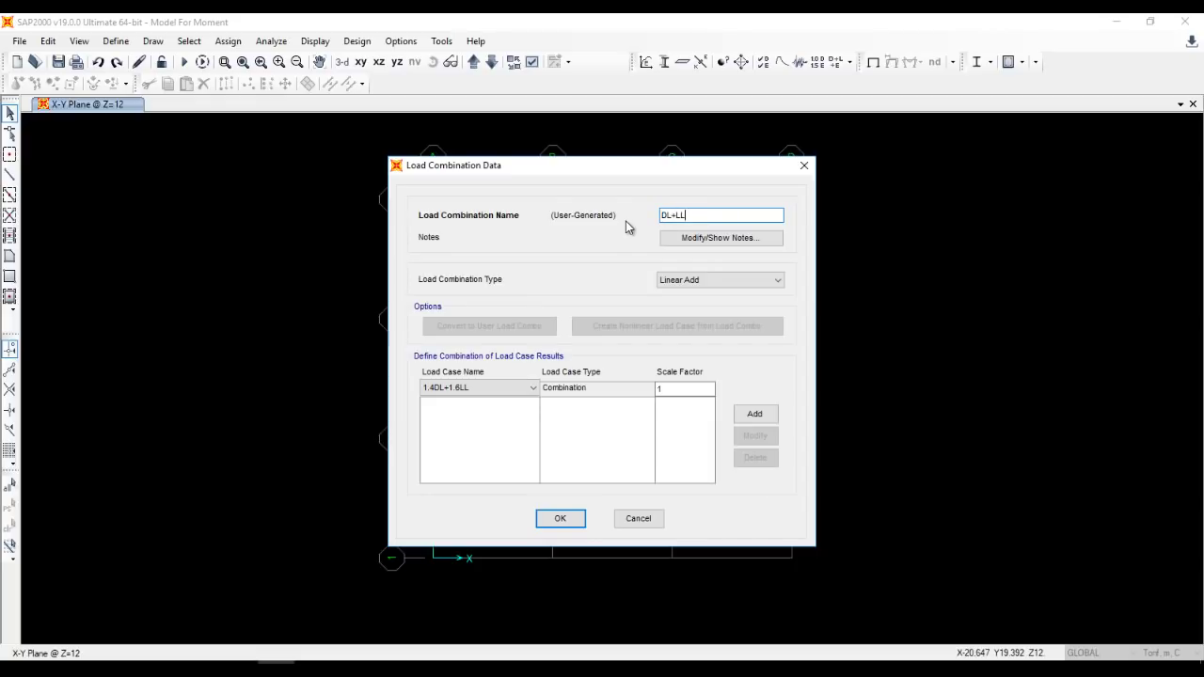
left_click(475, 389)
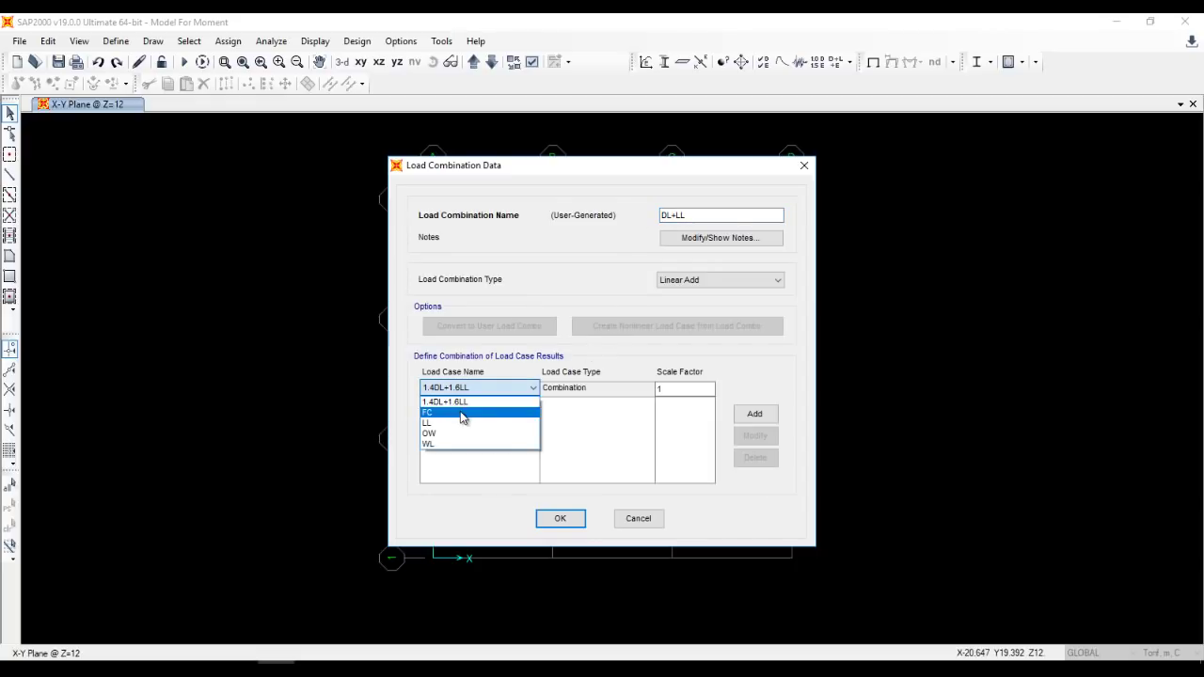
left_click(489, 408)
left_click(757, 412)
Add load cases LL and OW to the DL+LL combination with scale factor 1.
left_click(533, 387)
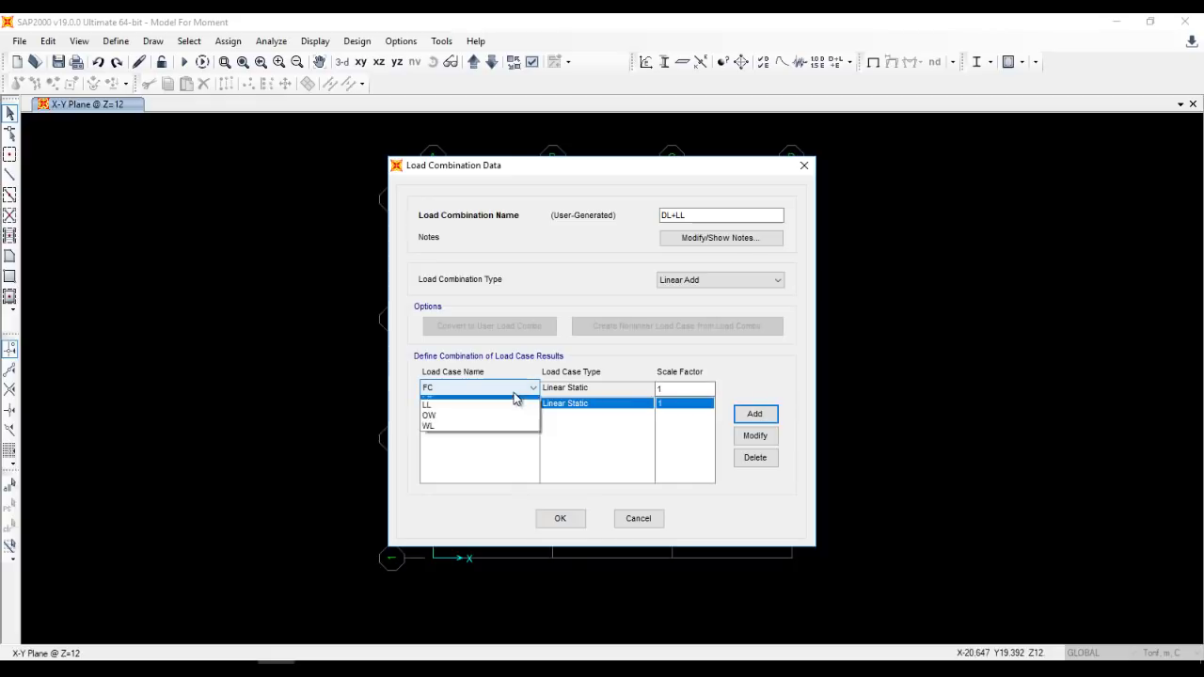
left_click(446, 424)
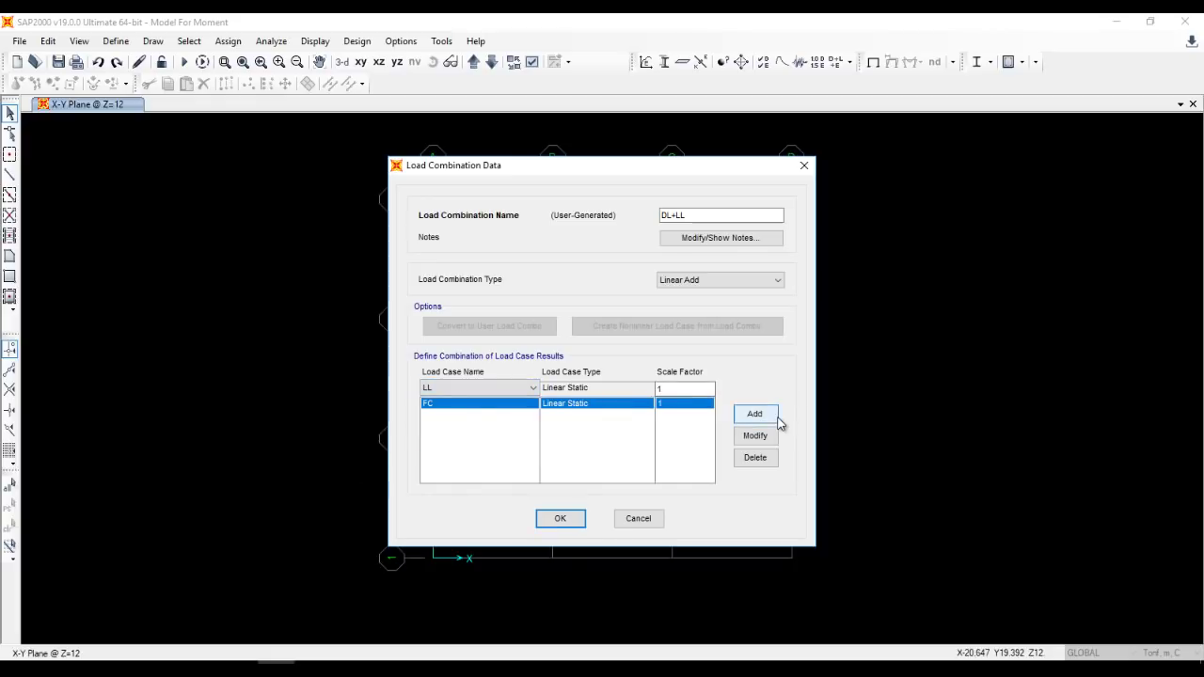
left_click(754, 414)
left_click(533, 388)
left_click(430, 434)
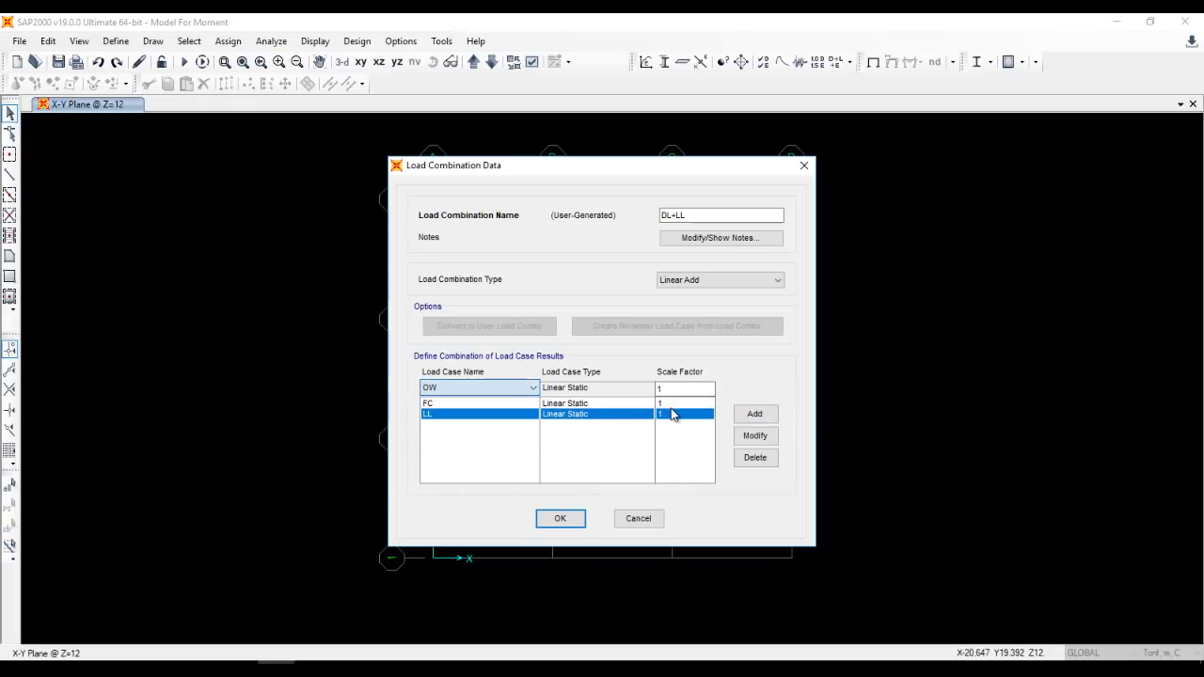
left_click(755, 413)
Add load case WL to DL+LL with scale factor 1 and accept the load combination definitions.
left_click(511, 389)
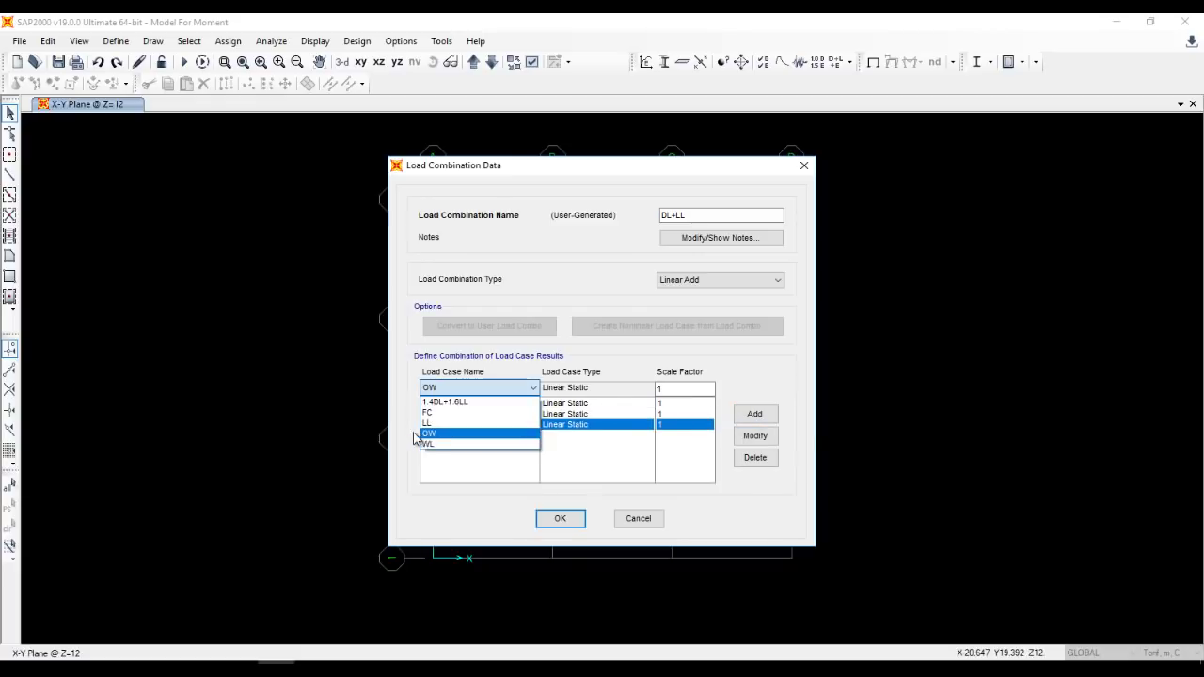
left_click(435, 444)
left_click(755, 414)
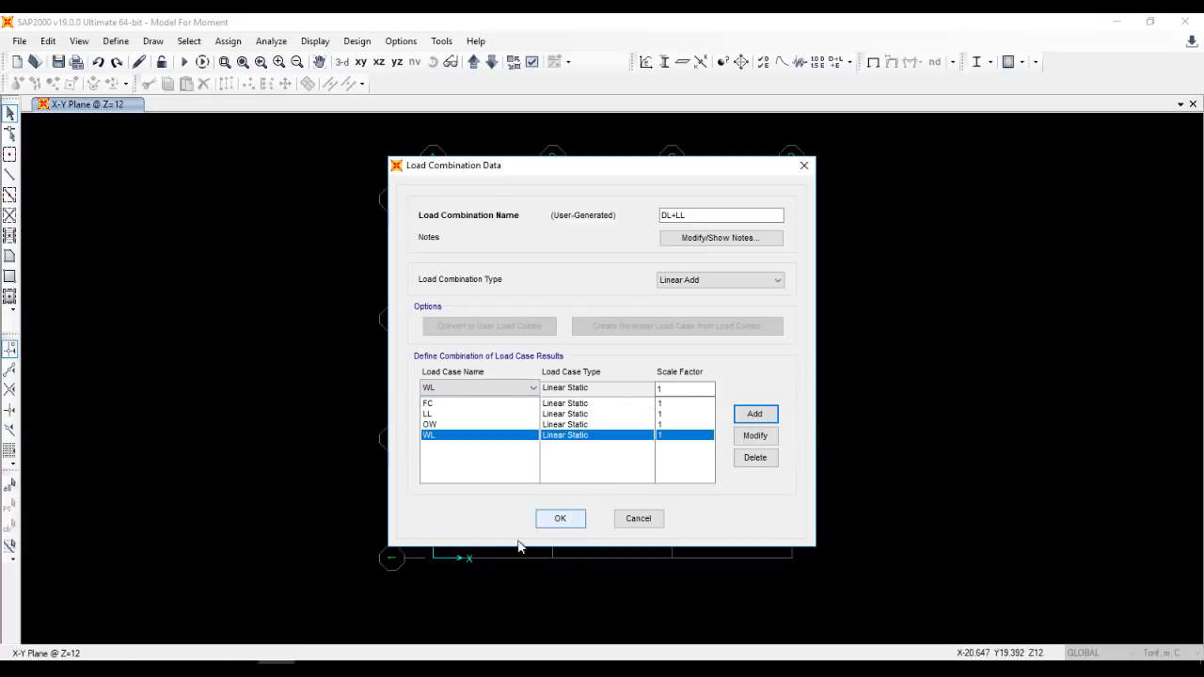
left_click(559, 518)
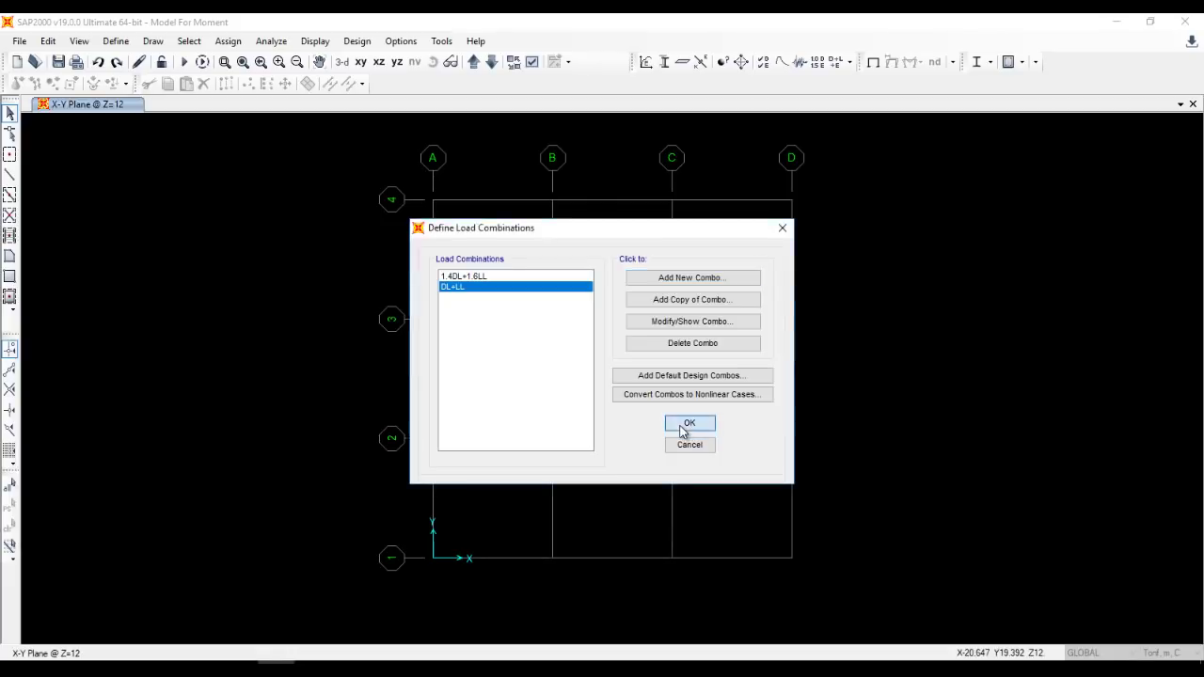
left_click(684, 423)
Open the frame section properties for defining beam sections.
left_click(116, 40)
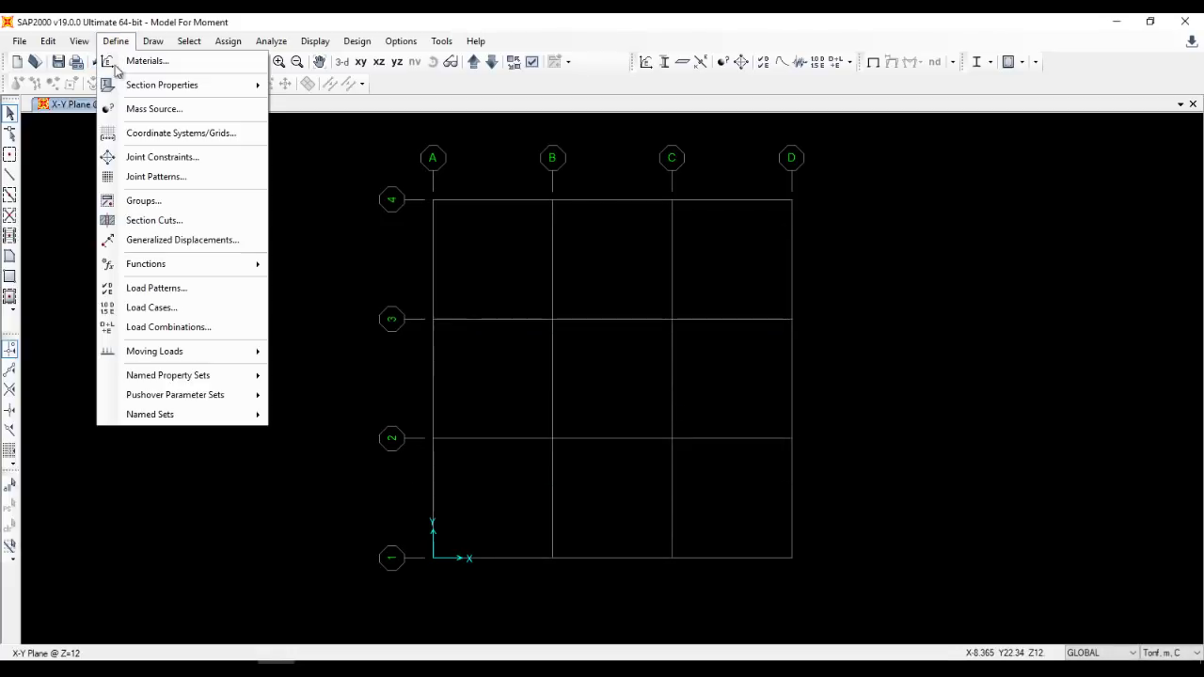
mouse_move(226, 86)
left_click(310, 86)
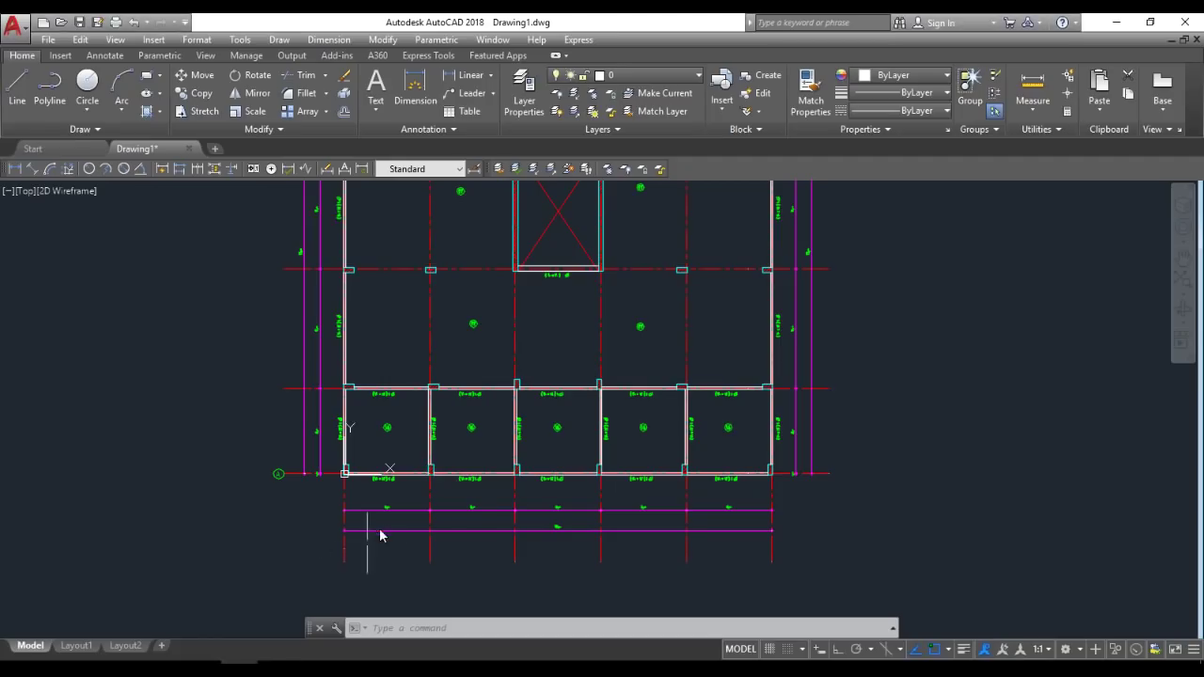
Switch to the AutoCAD floor plan and examine the beam size labels along the grid lines.
scroll(424, 515, "up", 2)
scroll(508, 442, "up", 6)
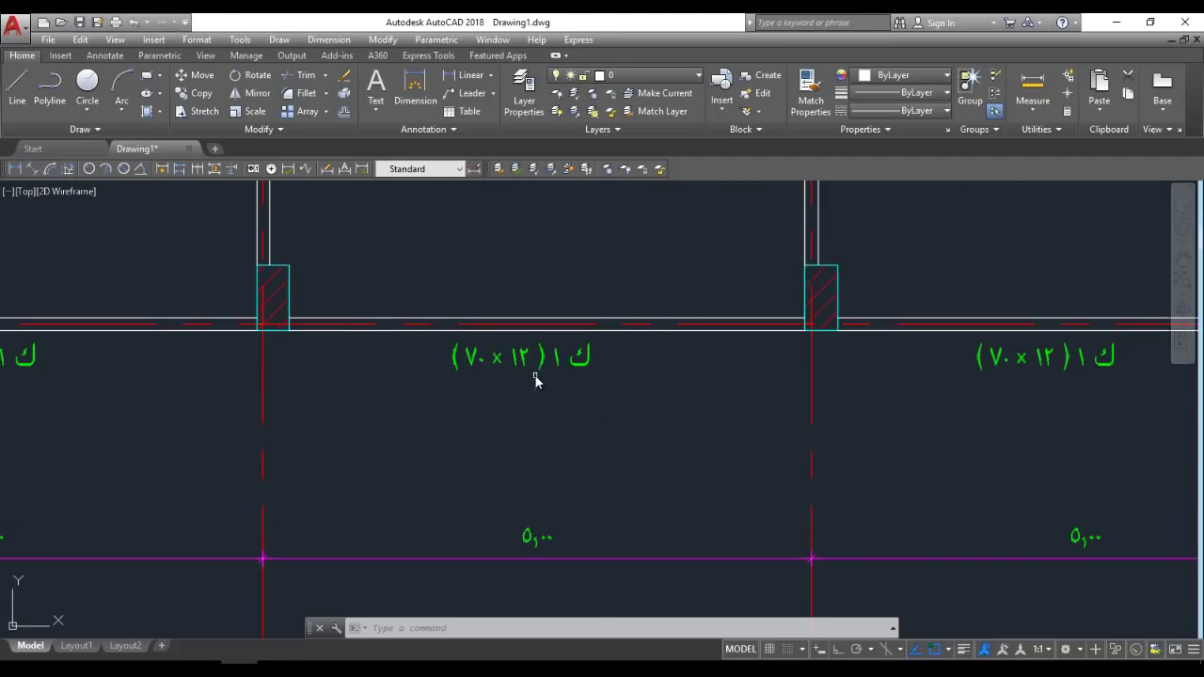
scroll(533, 378, "down", 6)
middle_click_drag(531, 376, 408, 529)
scroll(551, 216, "up", 5)
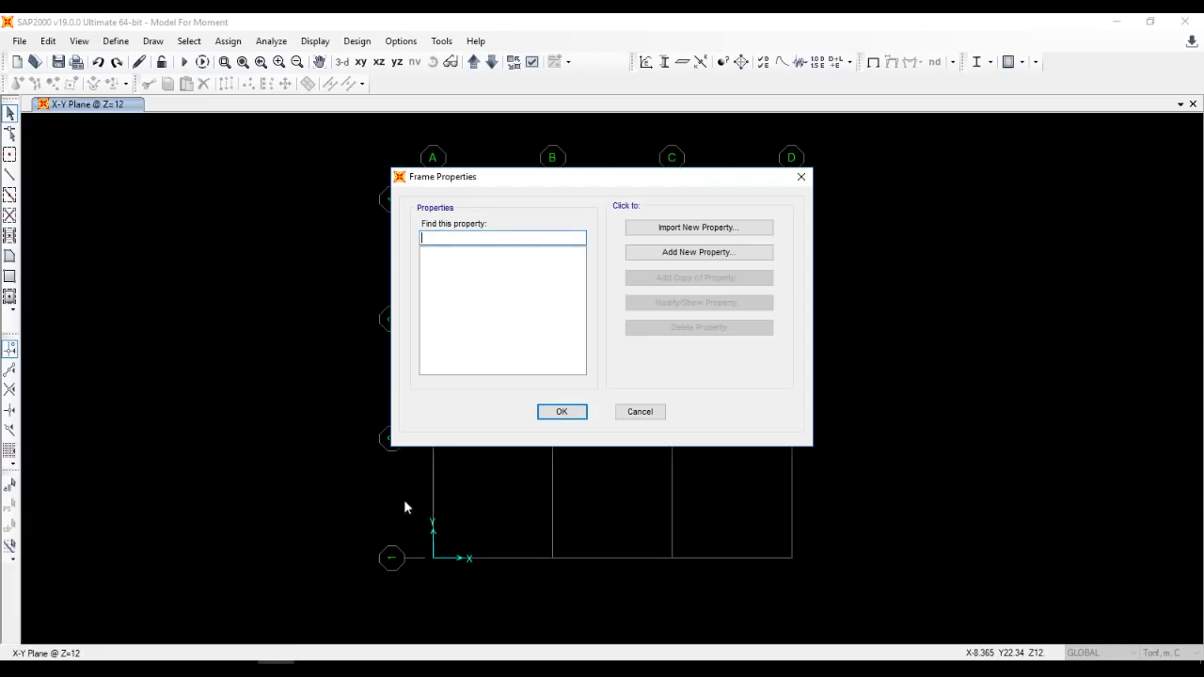
Start a new rectangular concrete frame section named B12x70 with a yellow display color.
left_click(714, 255)
left_click(694, 200)
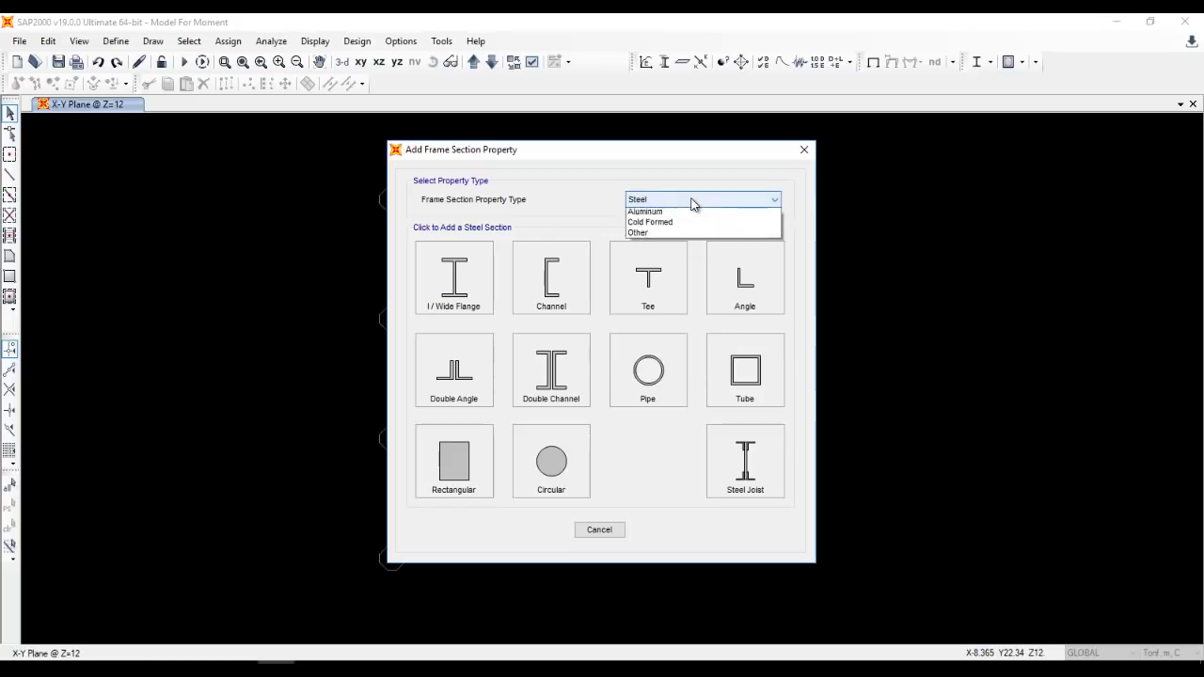
left_click(652, 234)
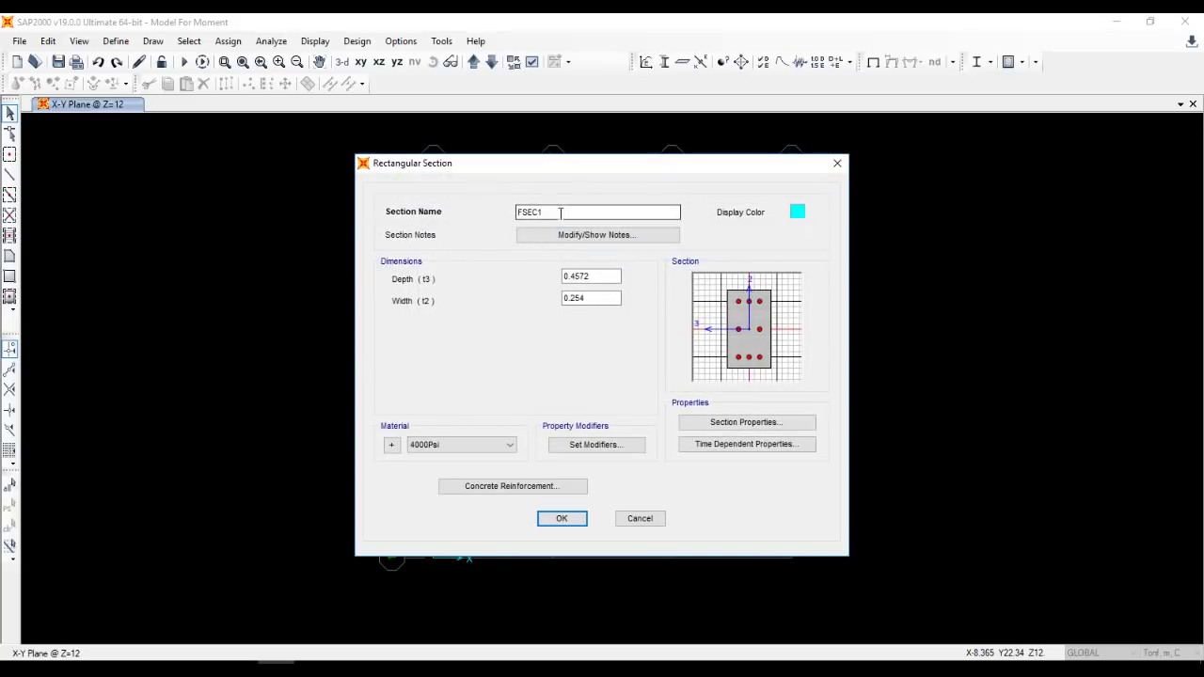
left_click_drag(564, 212, 495, 219)
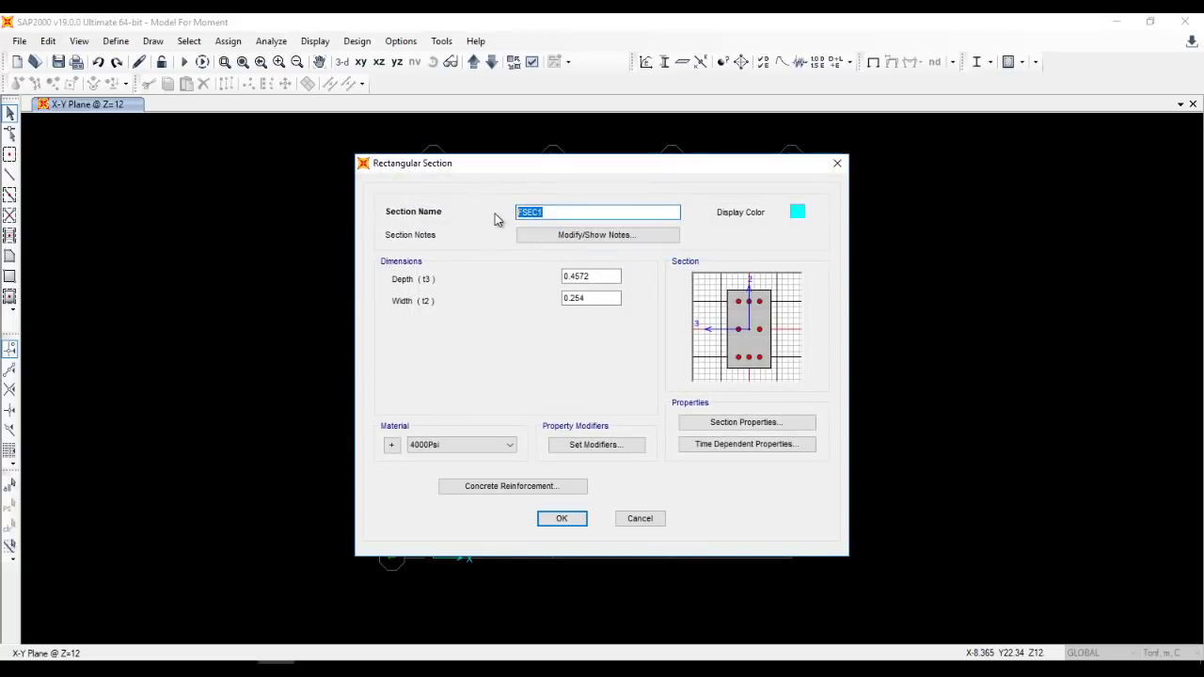
type("B12x70")
left_click(798, 212)
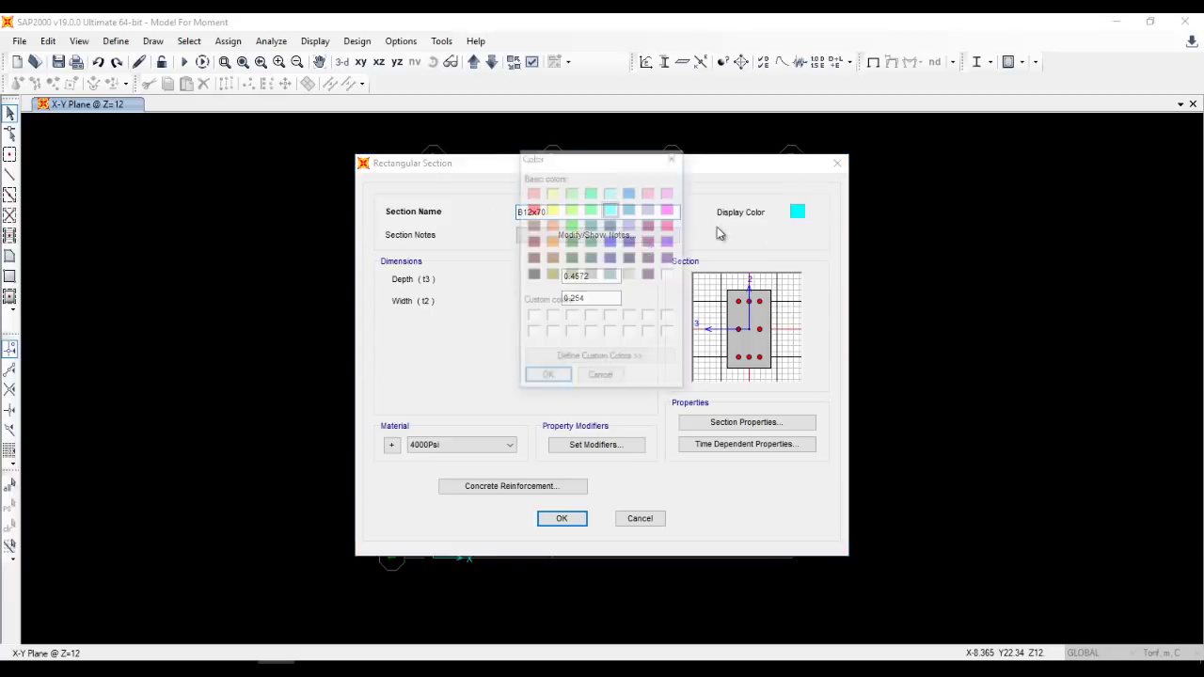
left_click(552, 208)
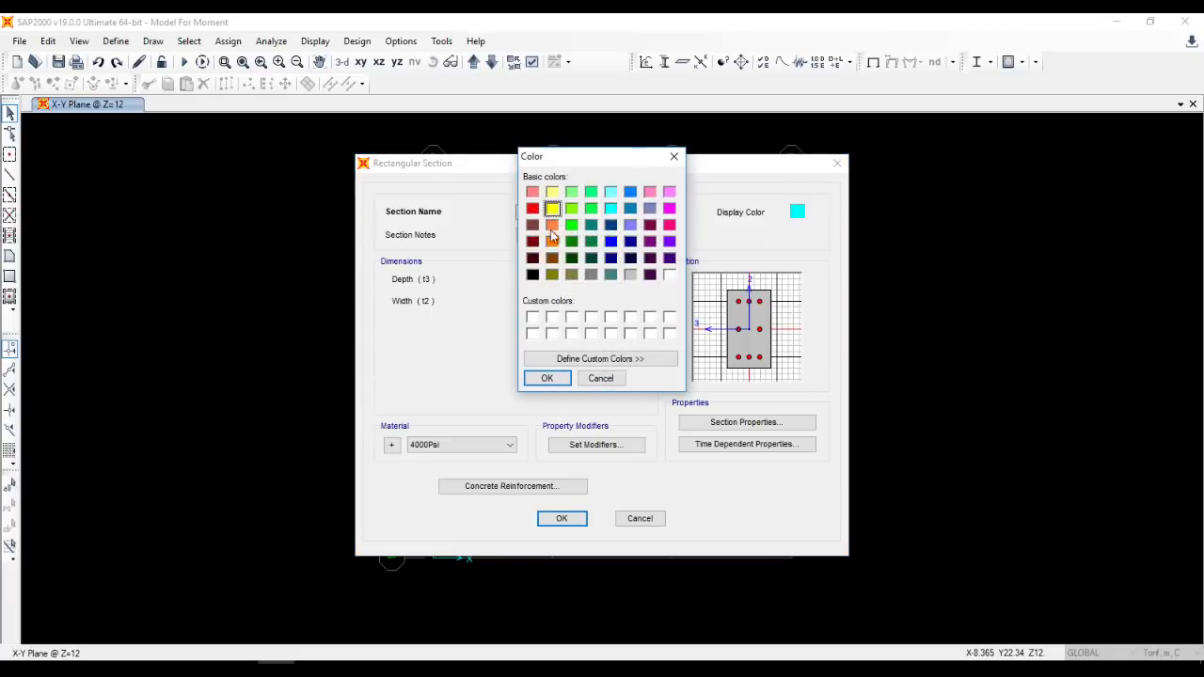
left_click(547, 378)
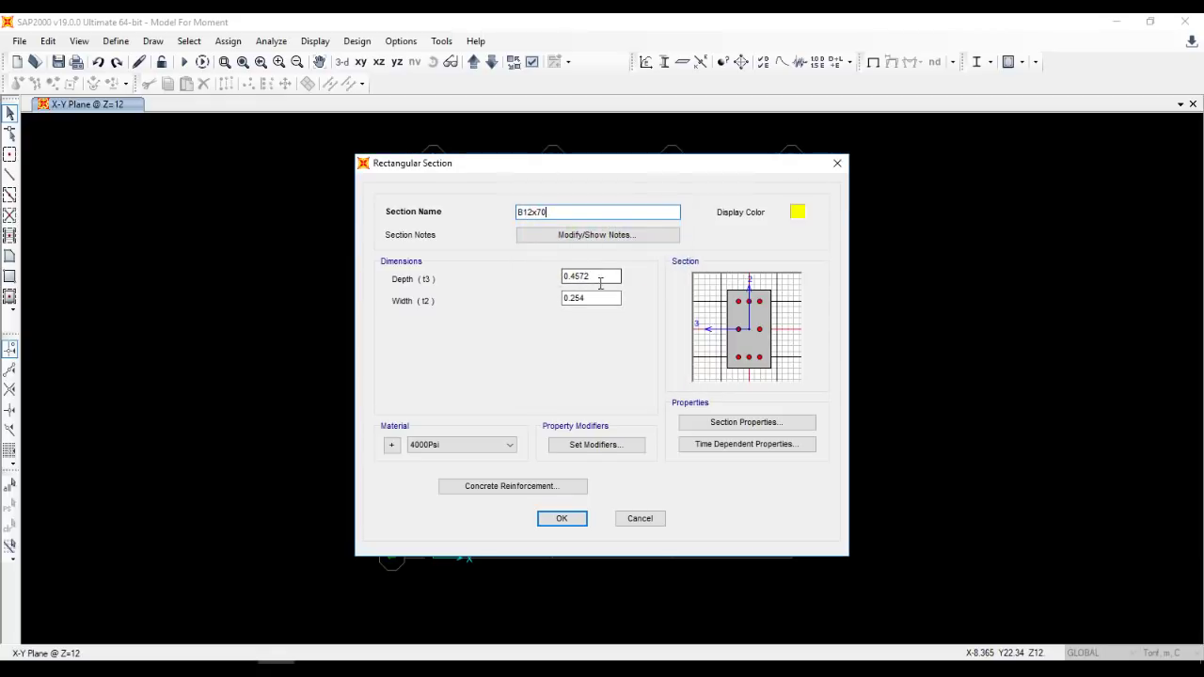
Set the B12x70 section's depth to 0.7 m and width to 0.12 m, and accept the section.
left_click_drag(602, 277, 540, 272)
left_click_drag(598, 298, 552, 301)
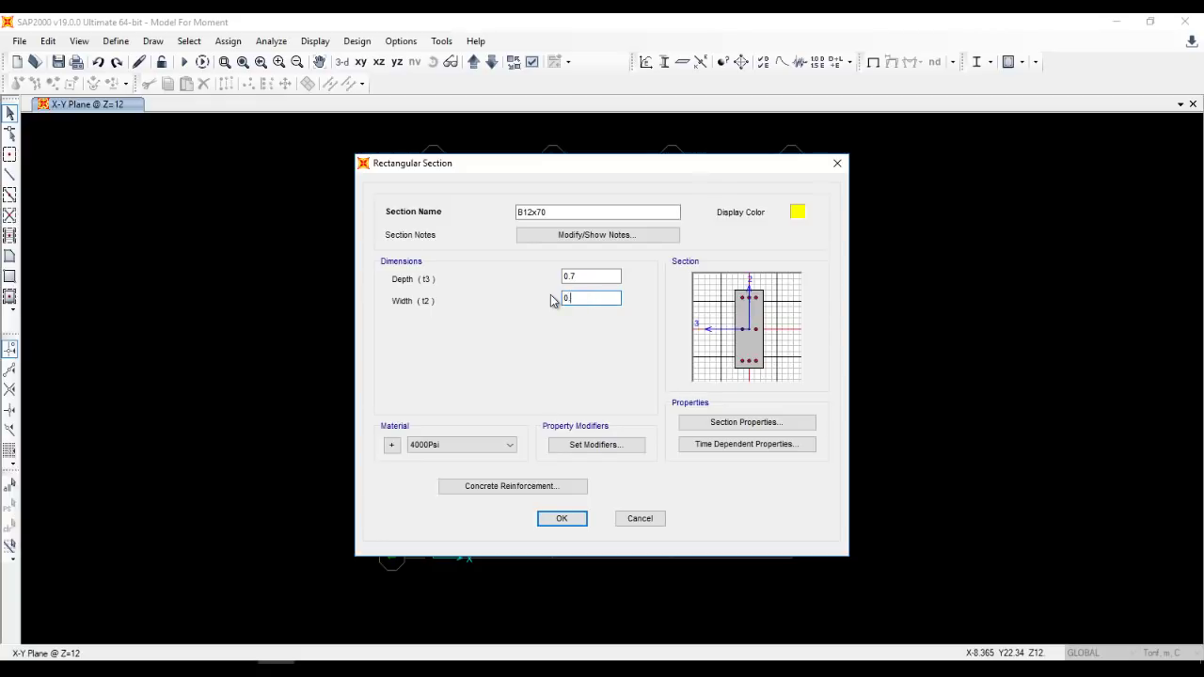
left_click(546, 519)
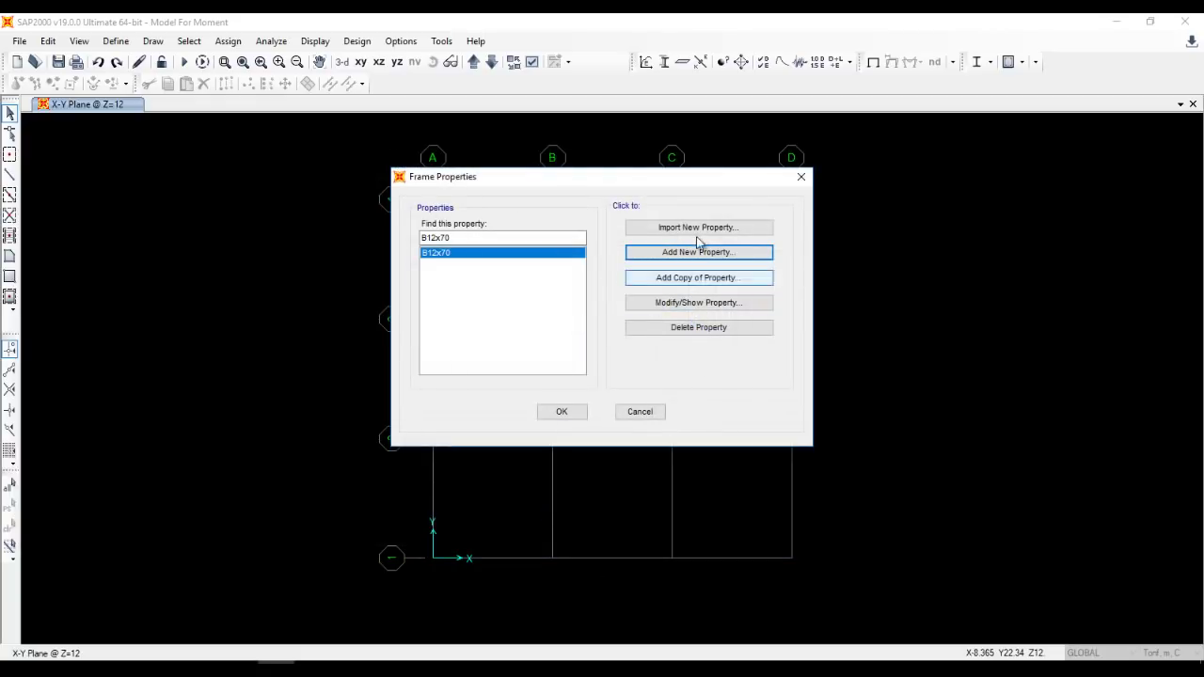
Add a copy of B12x70 named B30x60 with depth 0.6 m and width 0.3 m, and accept the frame properties.
left_click(696, 277)
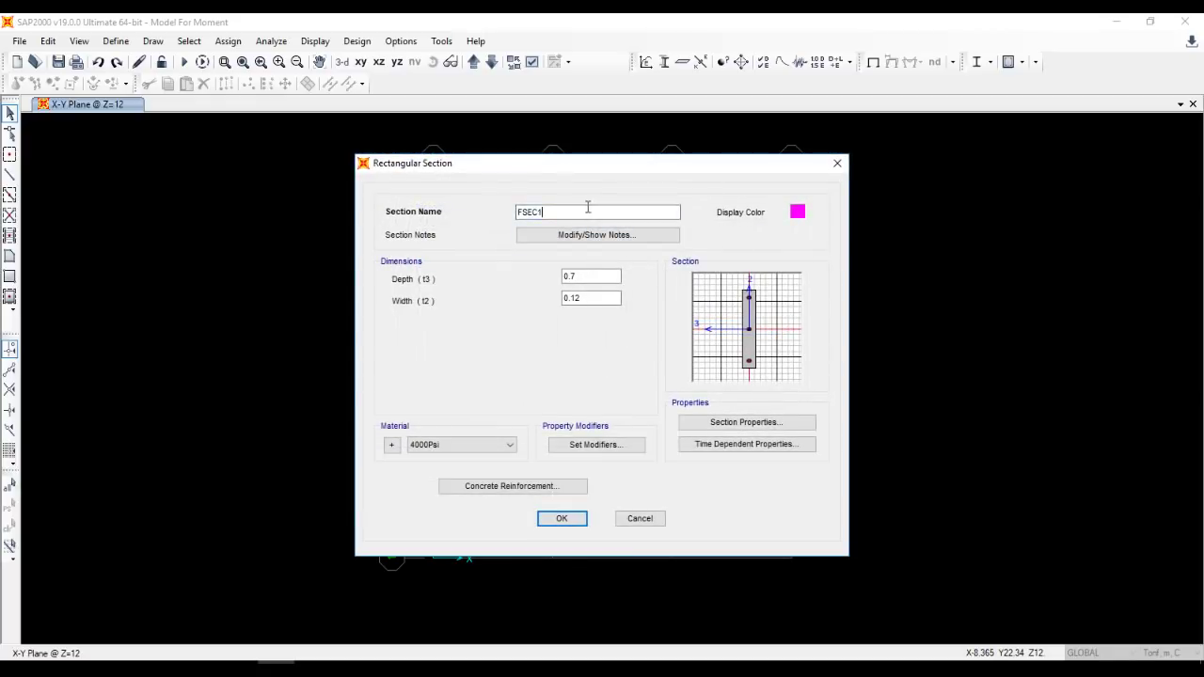
double_click(588, 207)
type("B30x60")
left_click_drag(583, 277, 512, 271)
type("0.6")
left_click_drag(583, 298, 559, 303)
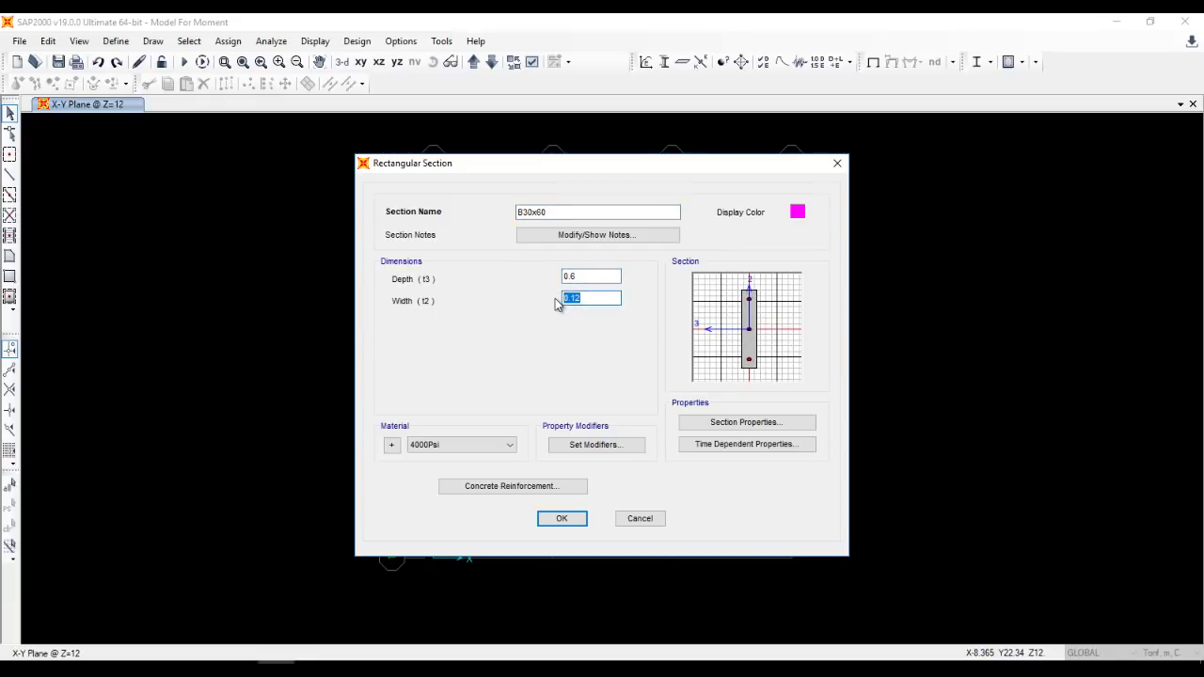
type("0.3")
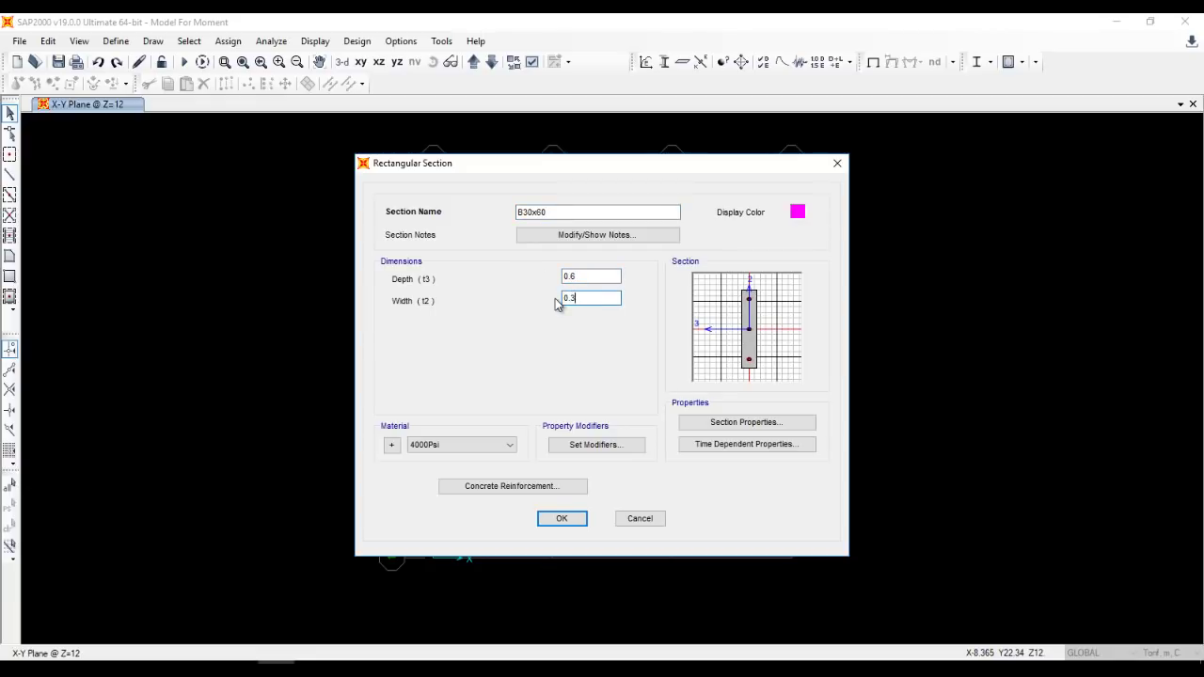
left_click(568, 519)
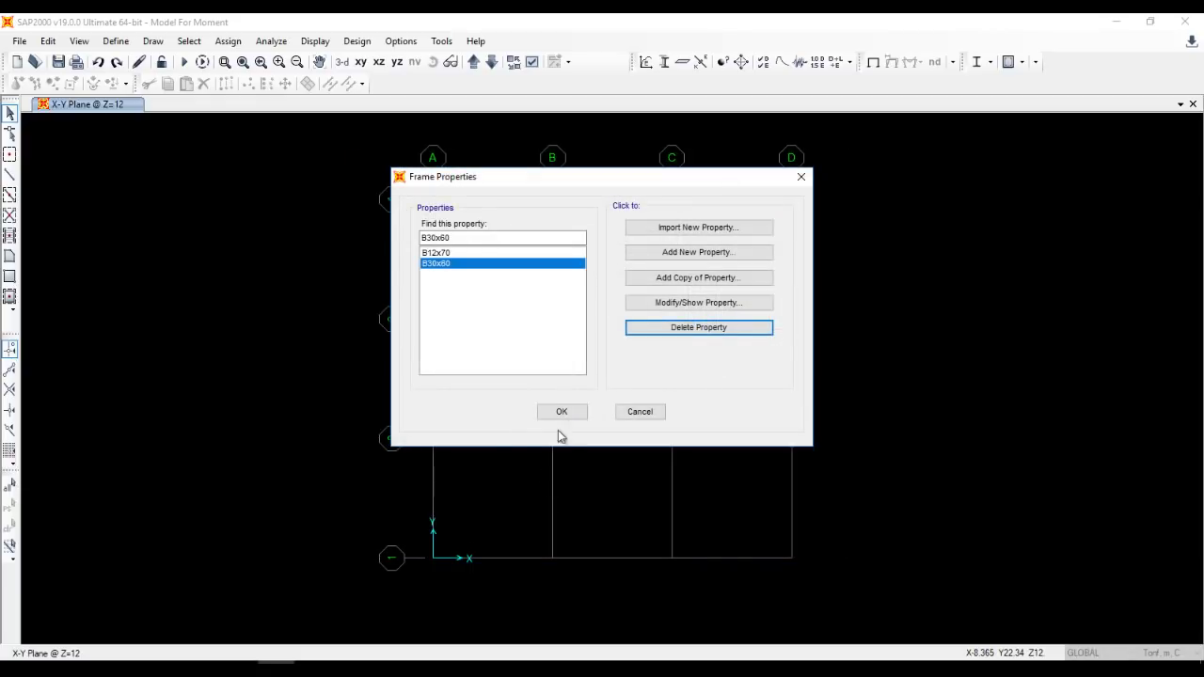
left_click(561, 412)
left_click(116, 41)
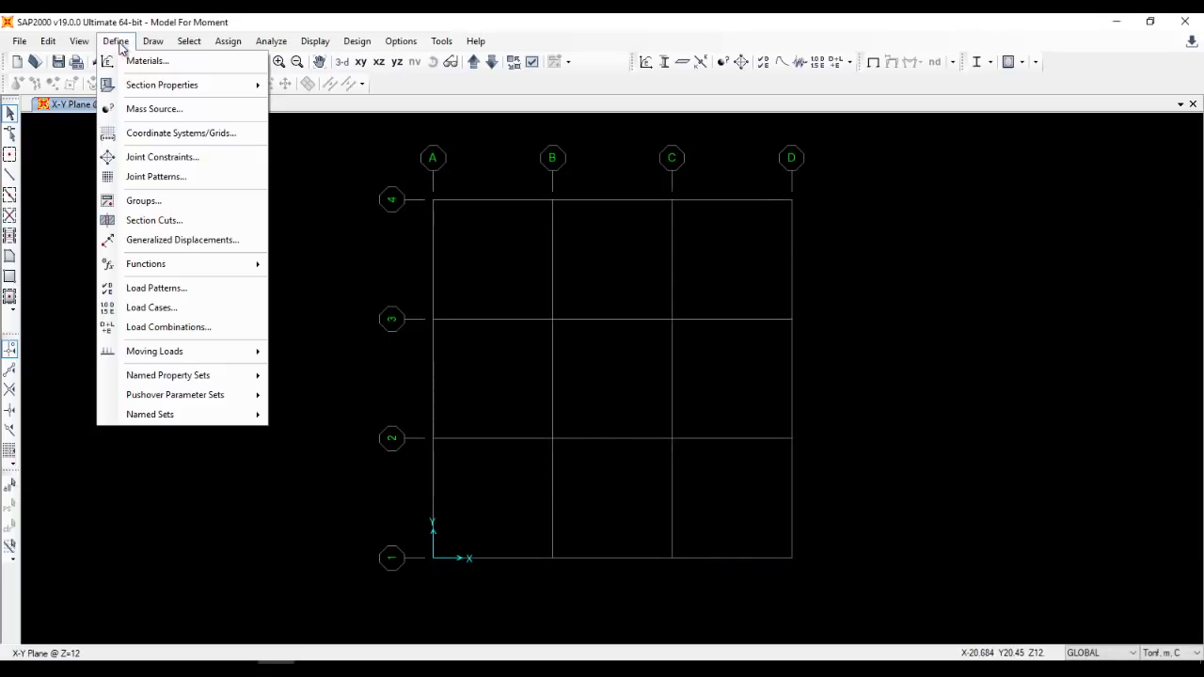
mouse_move(236, 84)
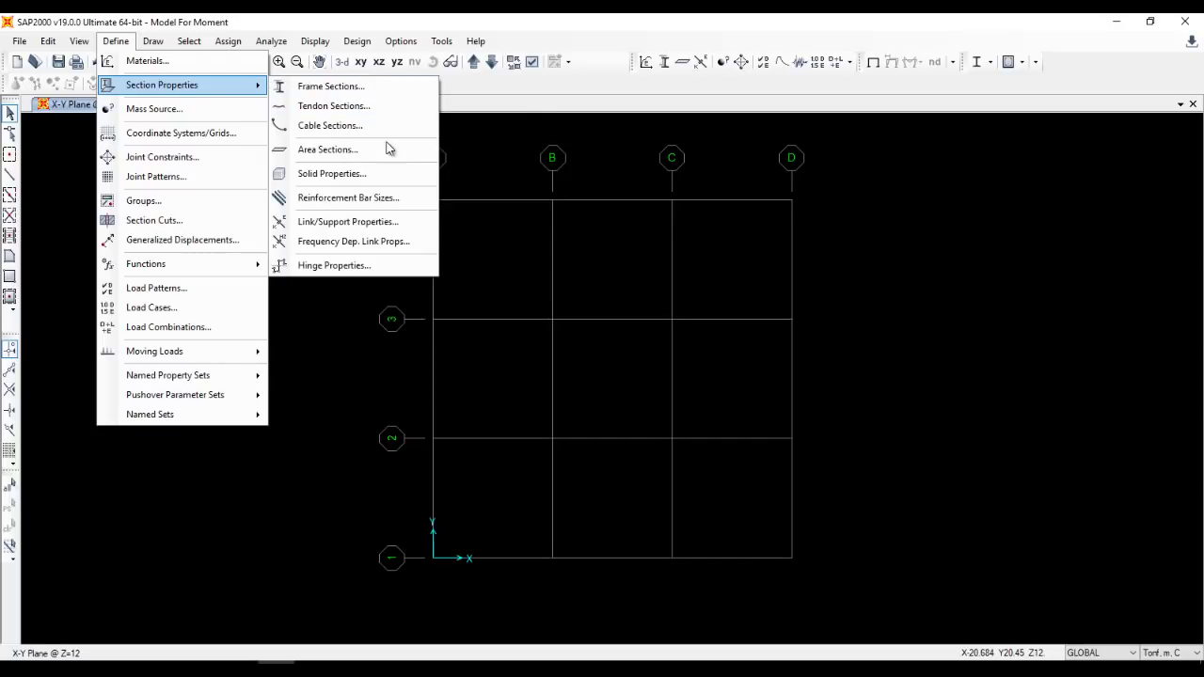
left_click(541, 96)
Show the Assign Area and Assign Line toolbars.
right_click(519, 89)
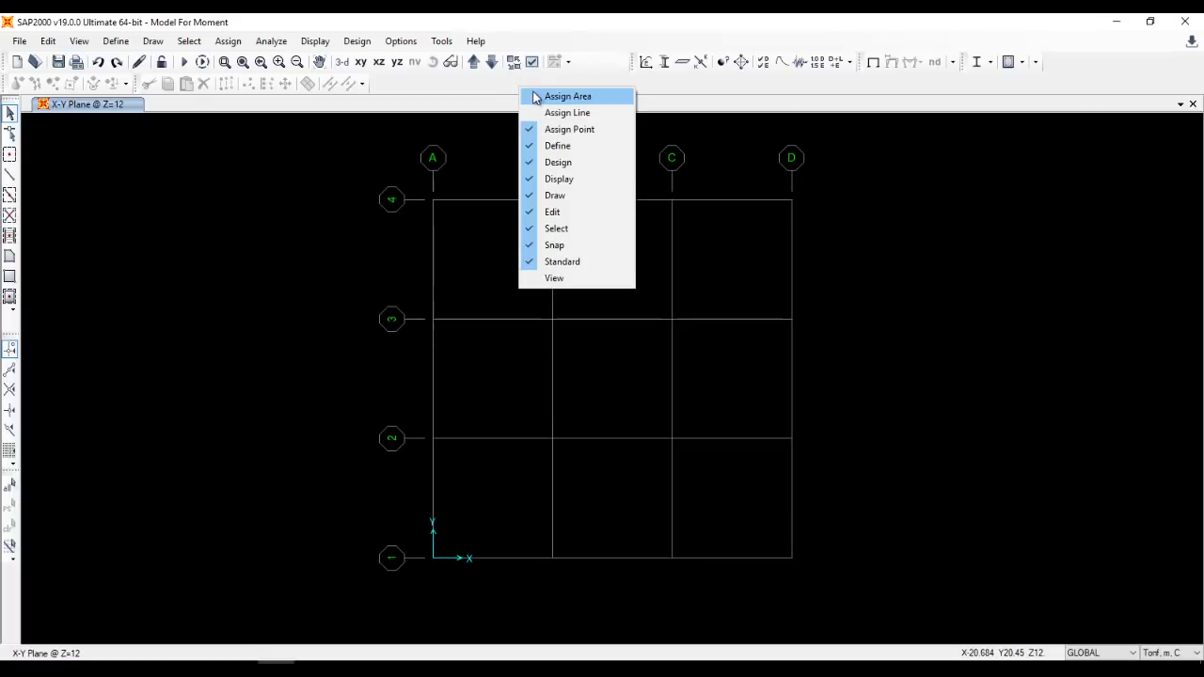
left_click(539, 97)
right_click(553, 85)
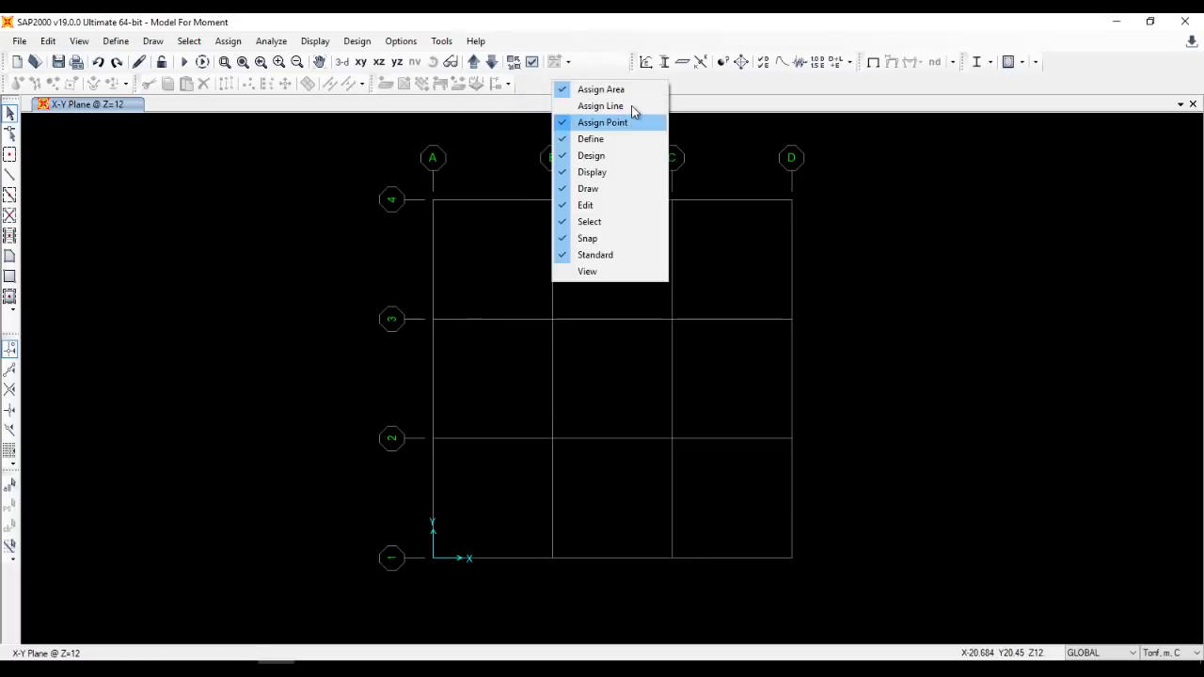
left_click(632, 122)
right_click(727, 92)
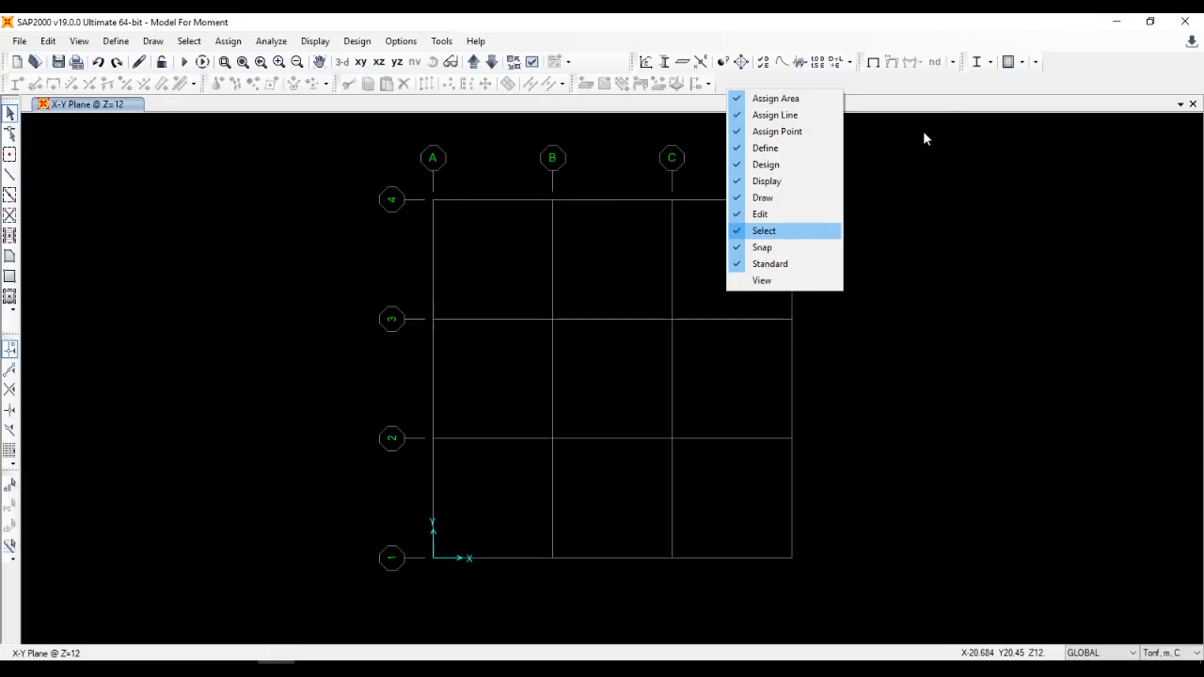
left_click(938, 99)
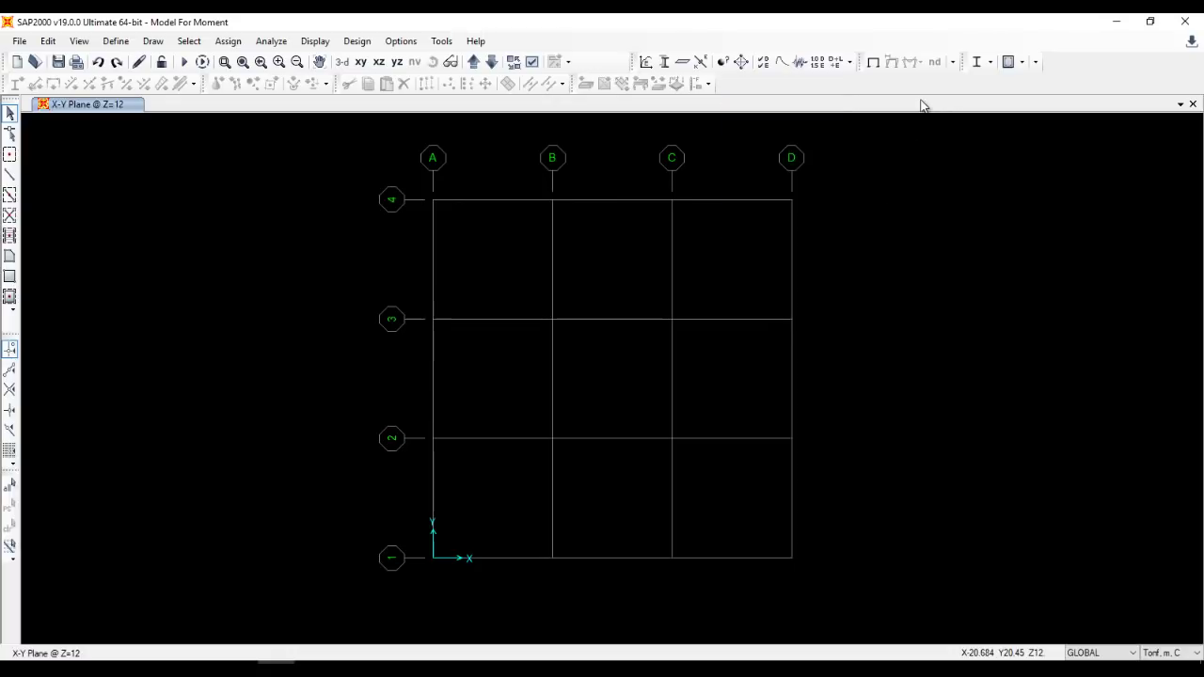
Start a new thin-shell area section named S22 with membrane and bending thickness of 0.22 m.
left_click(687, 62)
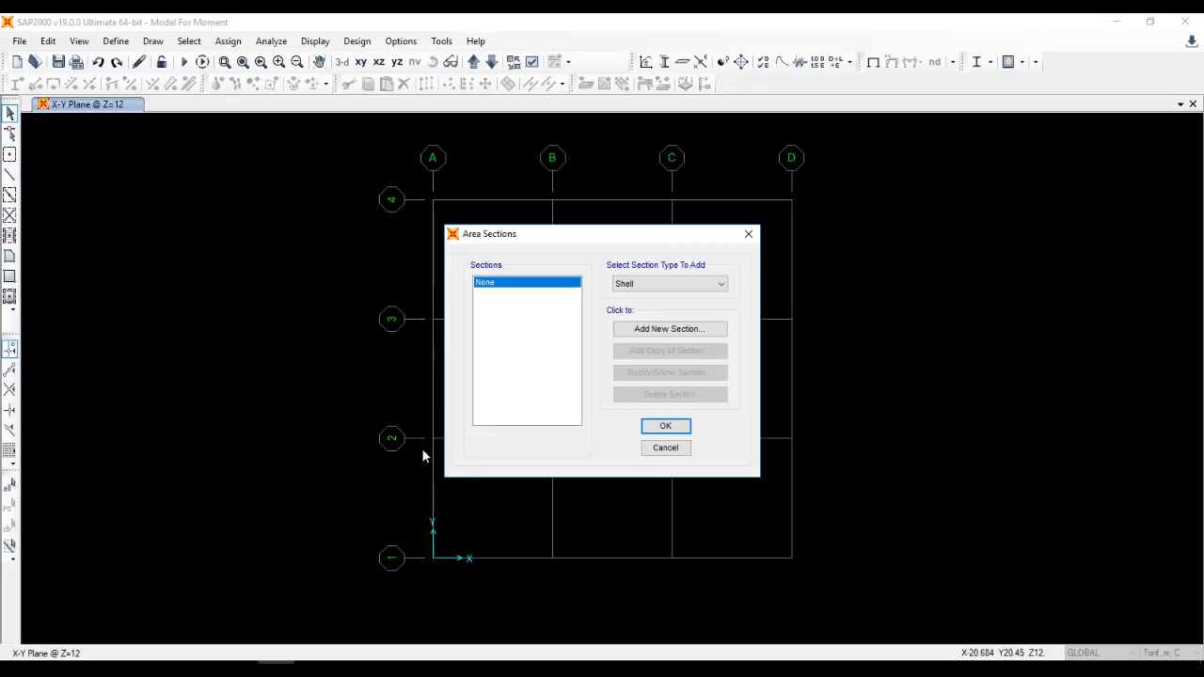
left_click(632, 328)
left_click_drag(515, 226, 379, 224)
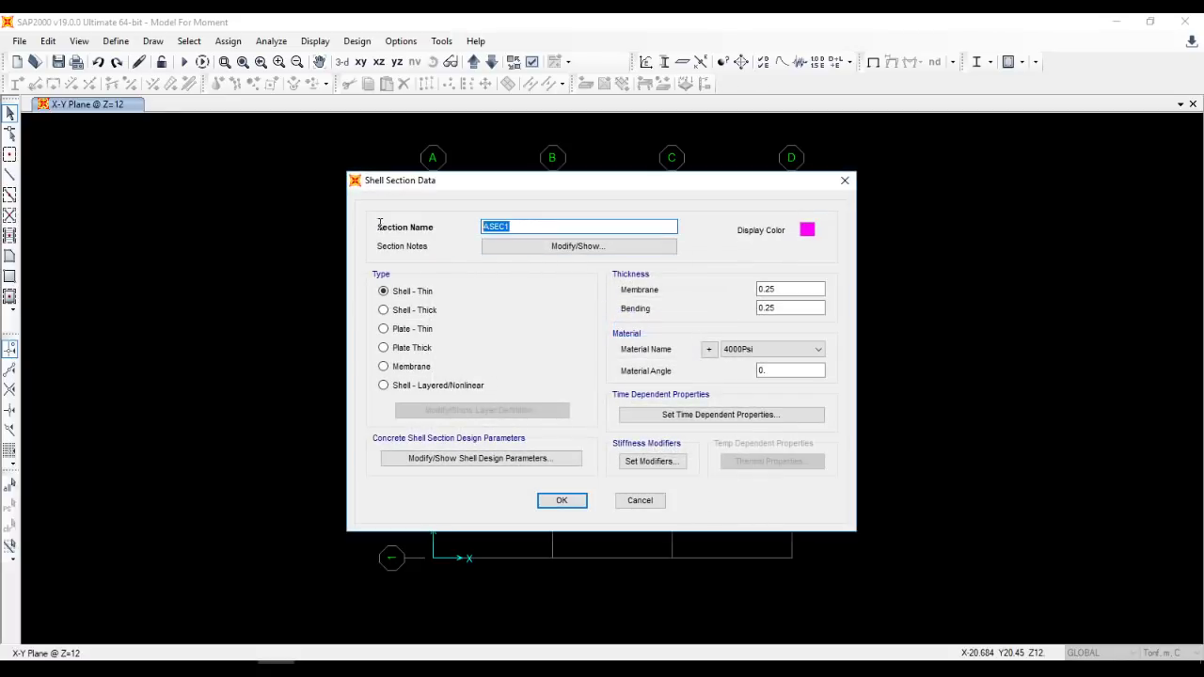
type("S22")
left_click(781, 290)
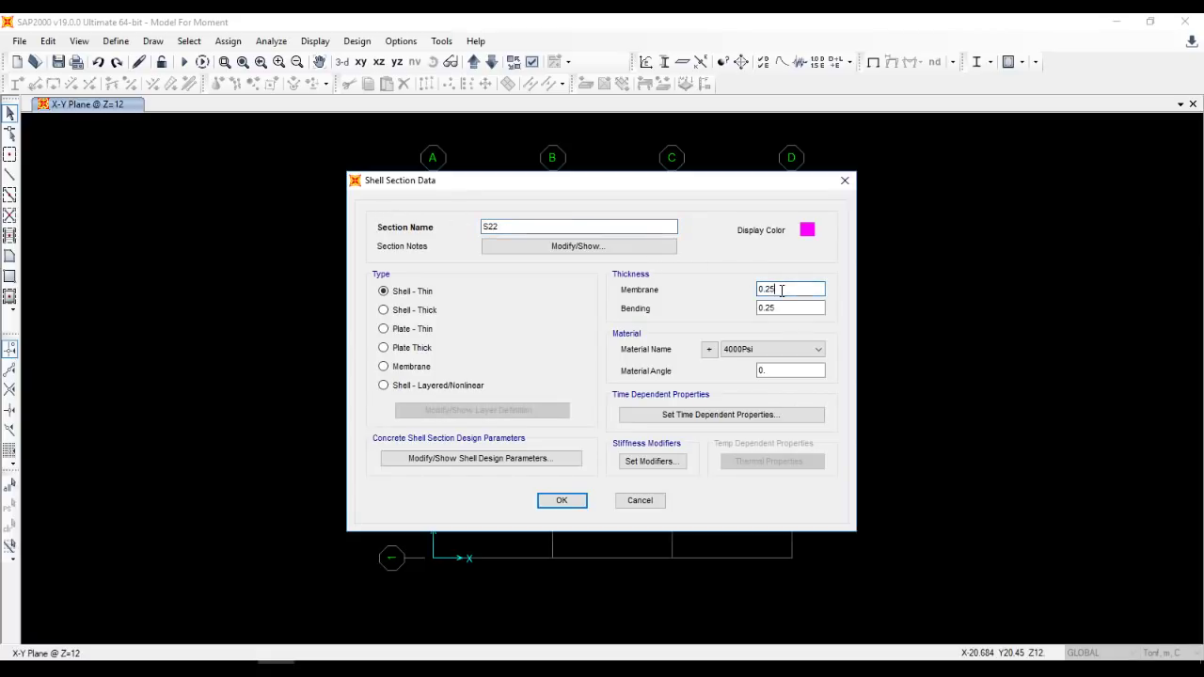
type("22")
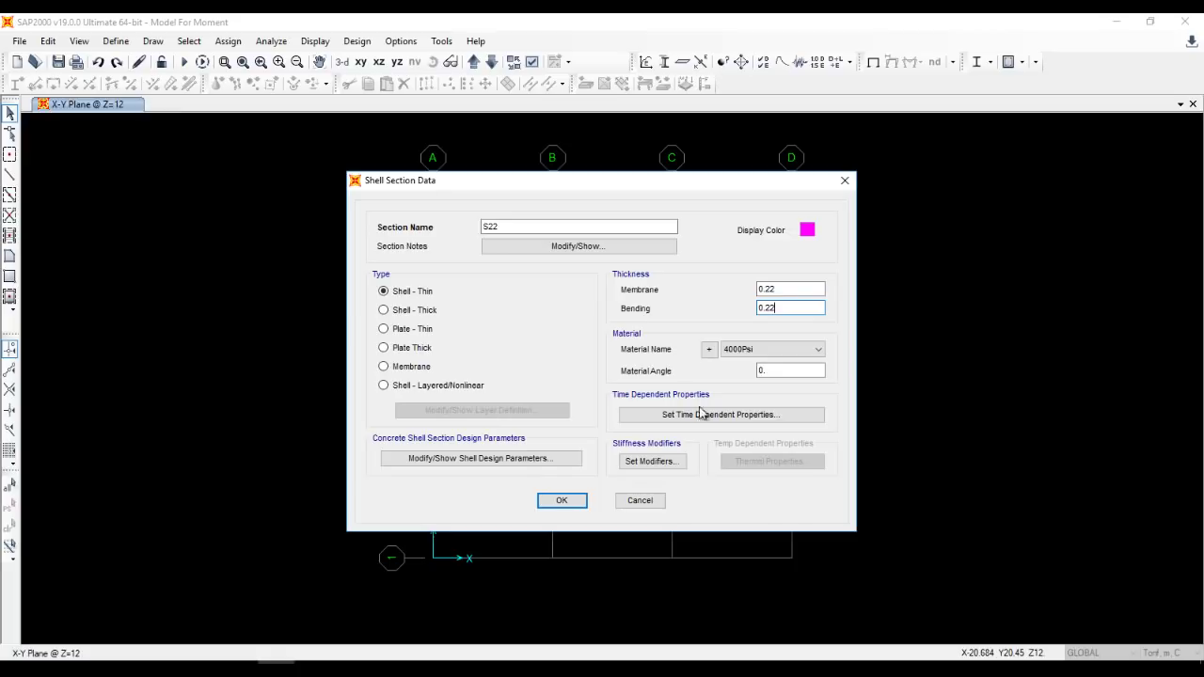
Set the S22 section's display color to red and accept the section.
left_click(807, 230)
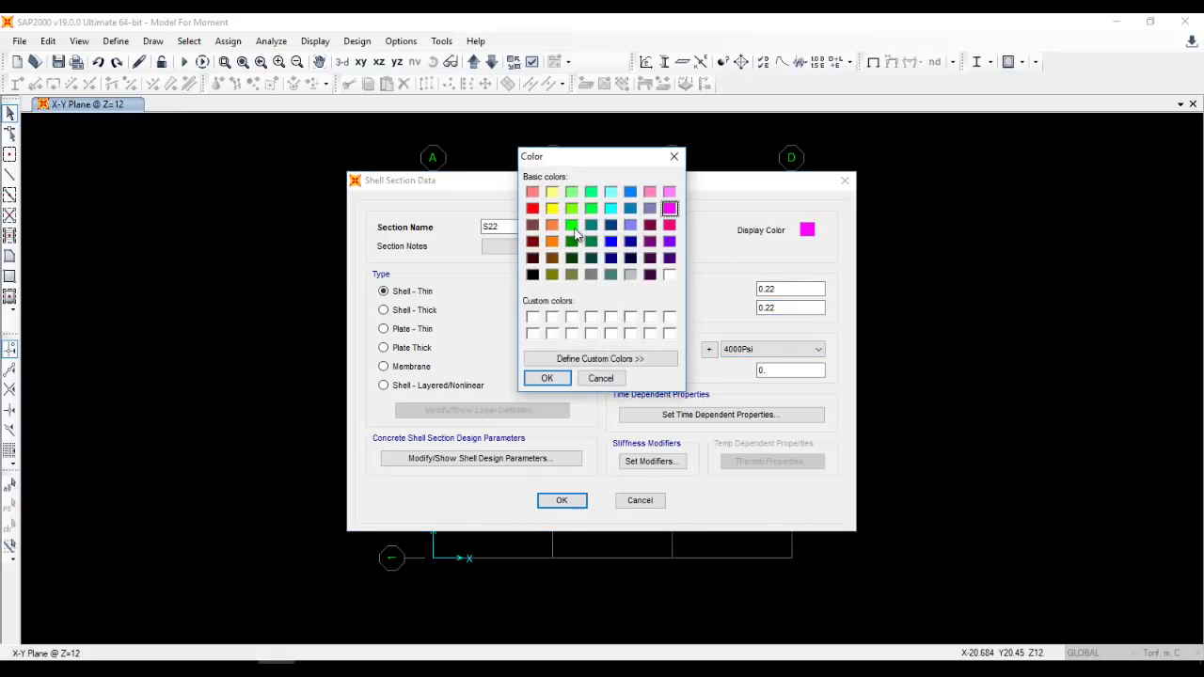
left_click(532, 207)
left_click(544, 378)
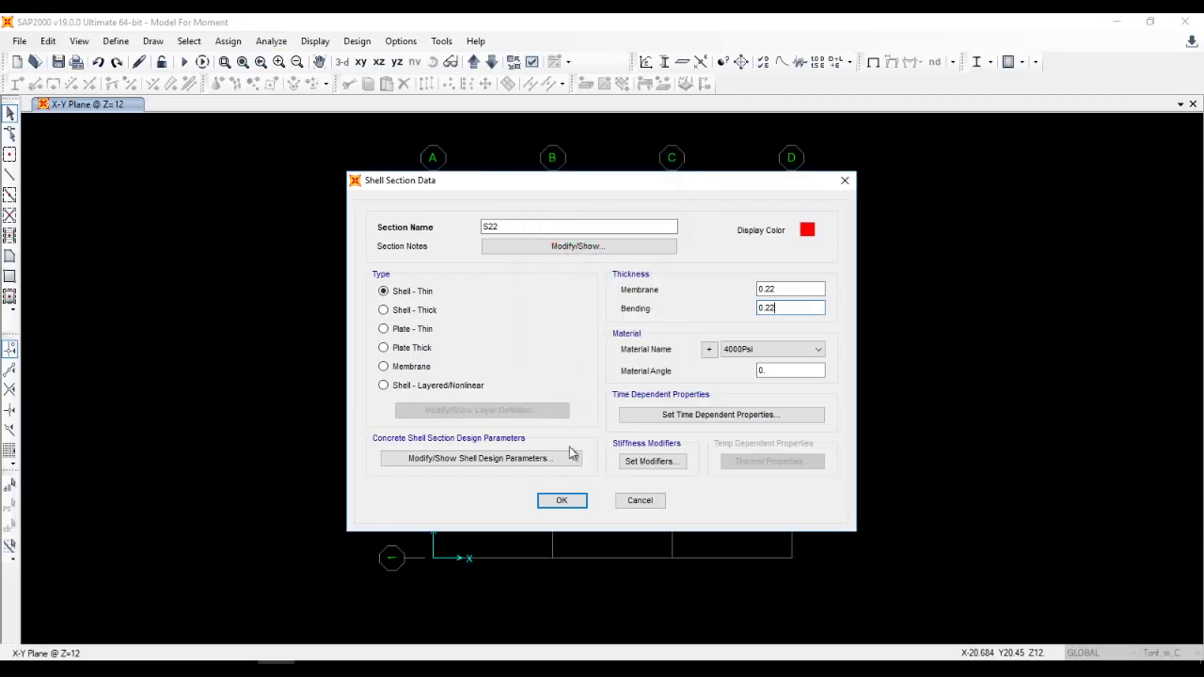
left_click(562, 500)
Add a thin-shell section named S14 with membrane and bending thickness of 0.14 m, and accept the area sections.
left_click(636, 329)
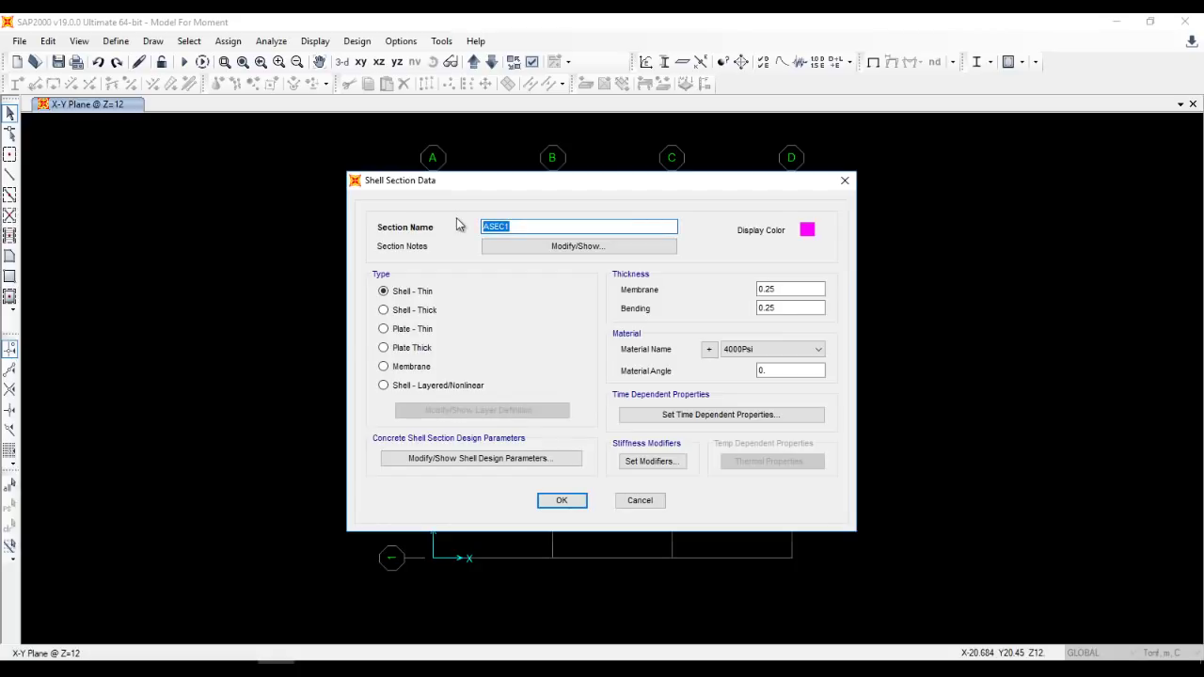
type("S14")
double_click(767, 307)
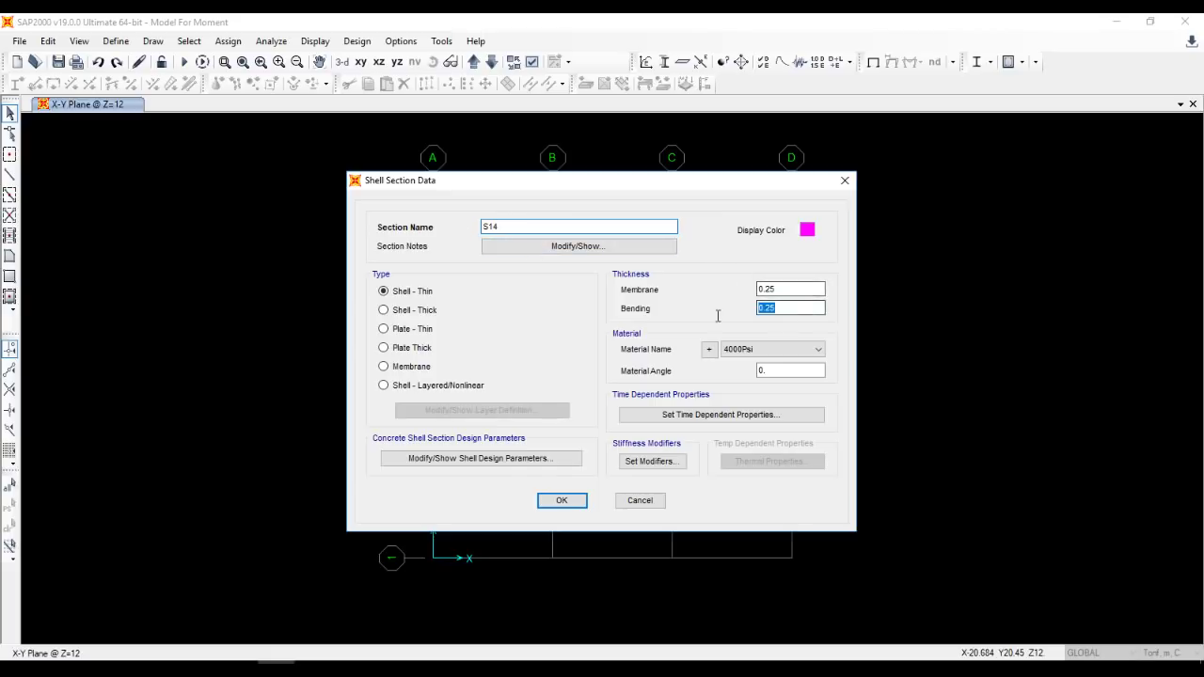
type("0.00")
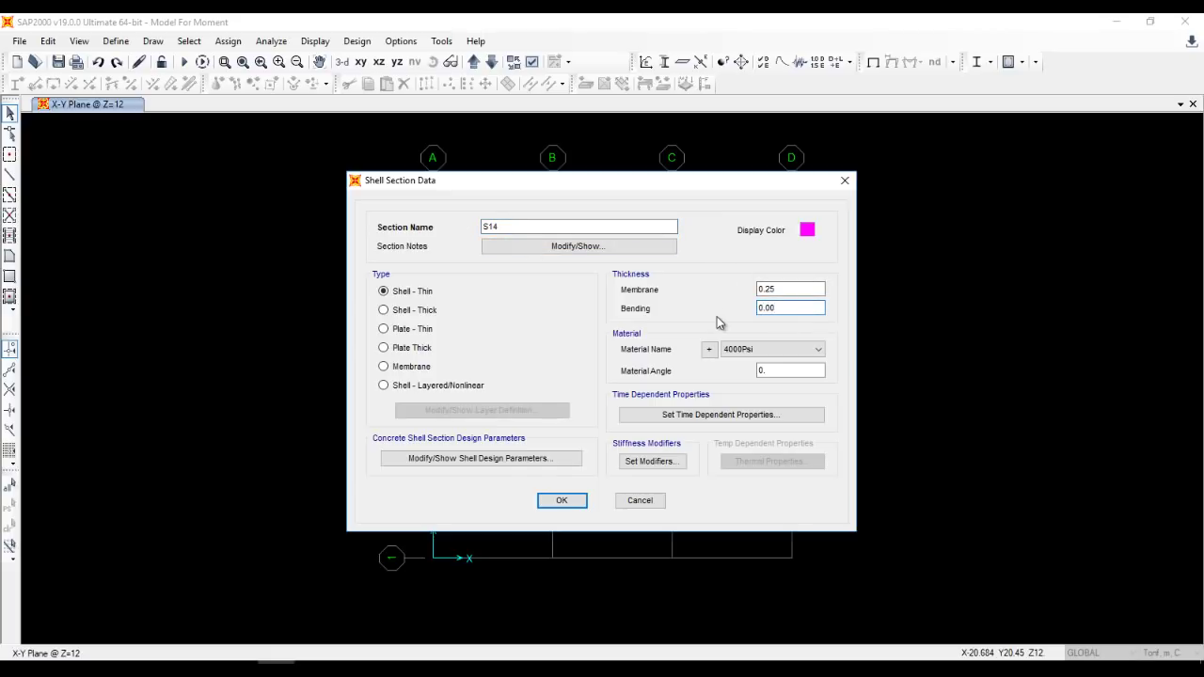
type("14")
left_click_drag(777, 294, 724, 289)
type("0.14")
left_click(561, 499)
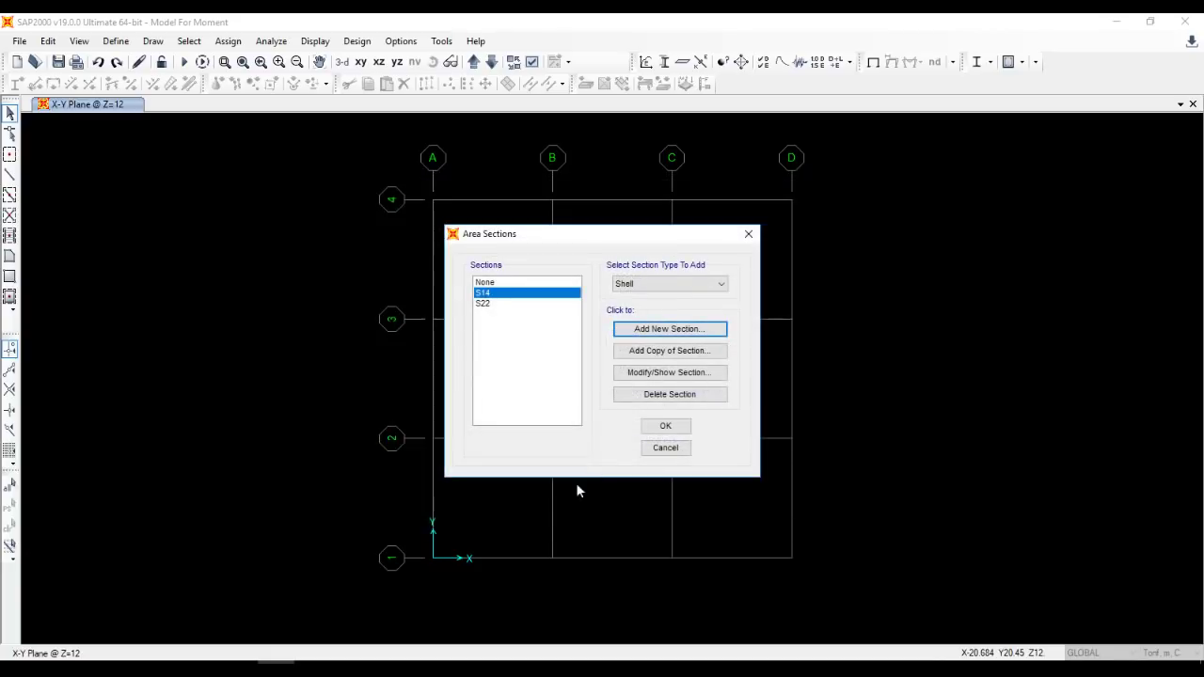
left_click(658, 430)
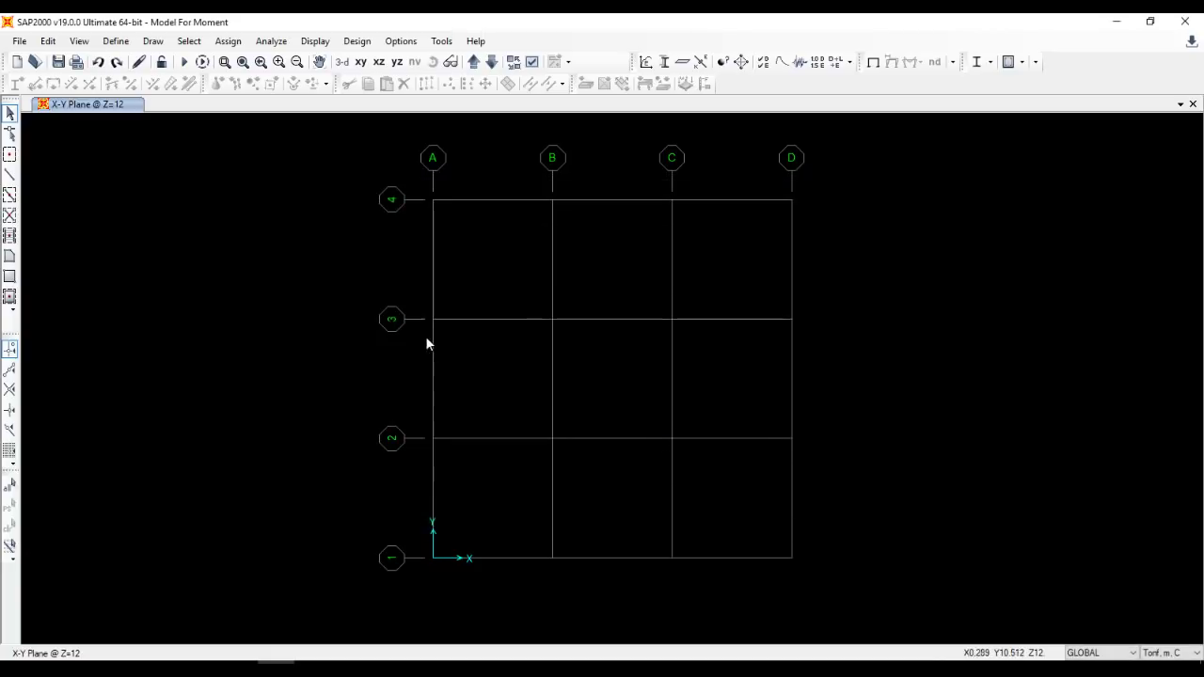
Open the GLOBAL grid system data for editing and display the grids as spacing.
left_click(114, 42)
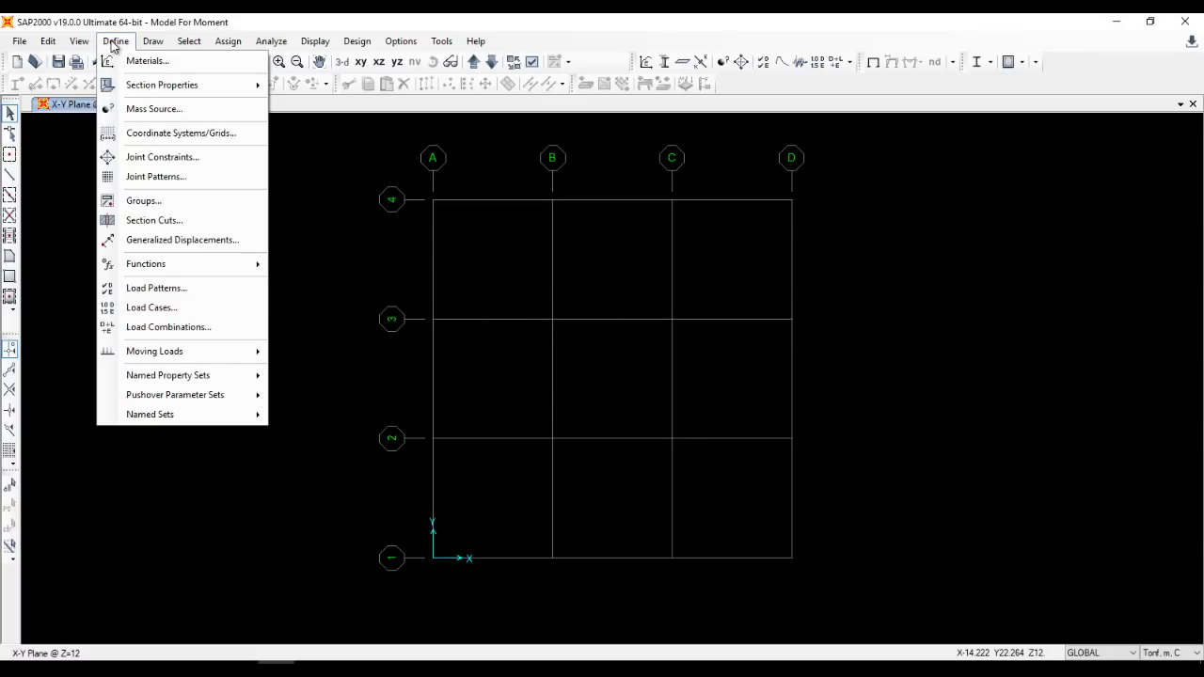
left_click(112, 44)
right_click(302, 215)
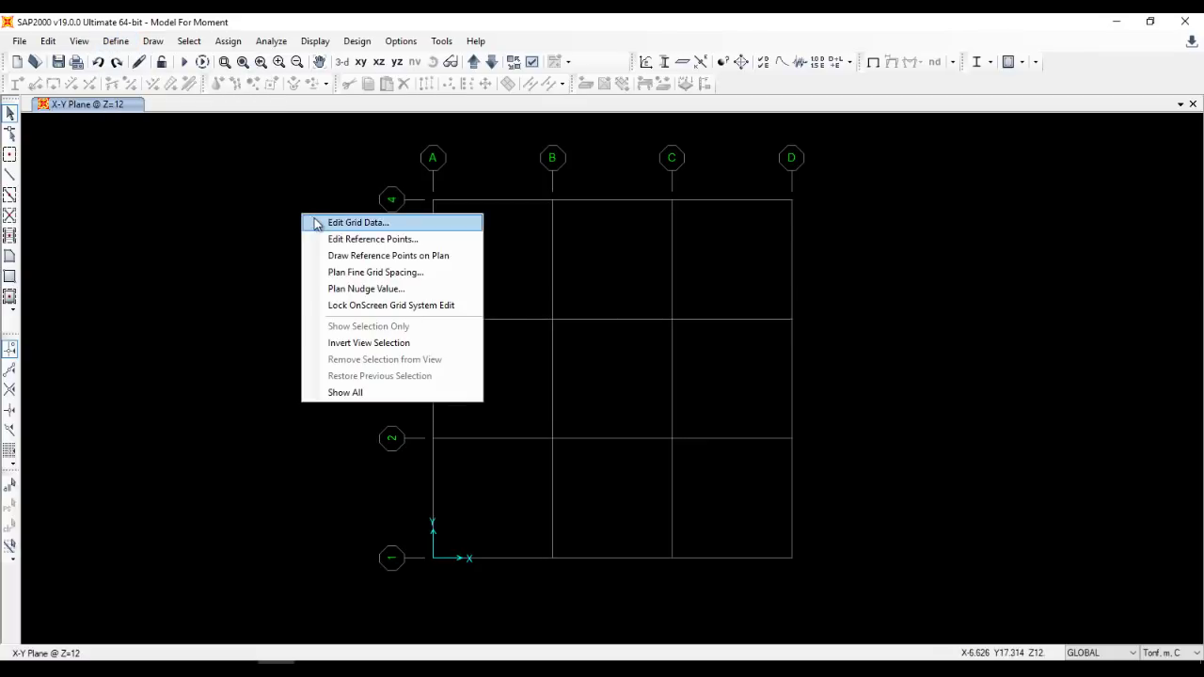
left_click(324, 223)
left_click(681, 354)
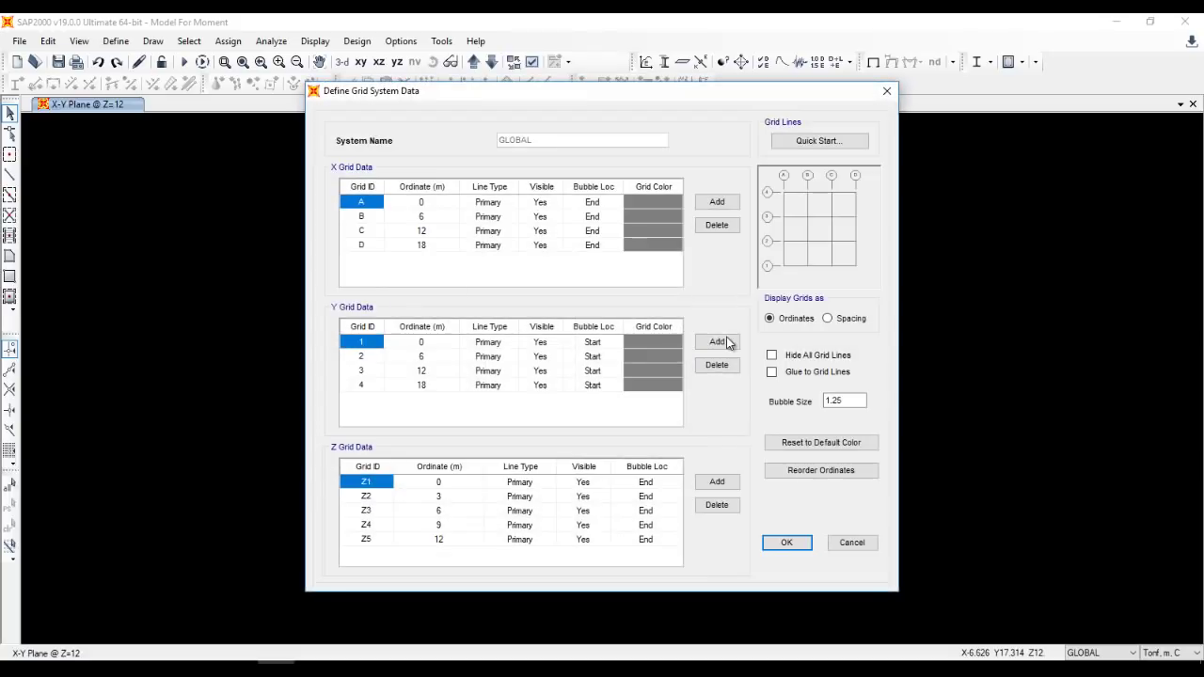
left_click(827, 319)
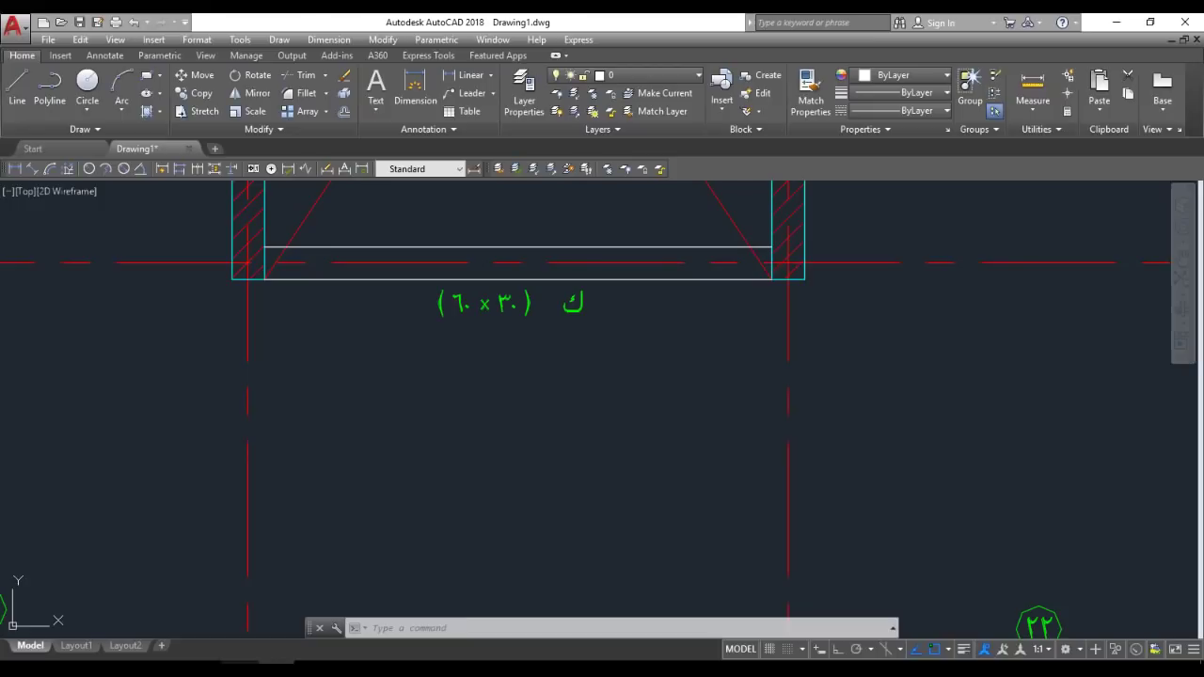
Switch to the AutoCAD floor plan and examine the layout of the axes around the 30x60 beam.
scroll(414, 406, "down", 5)
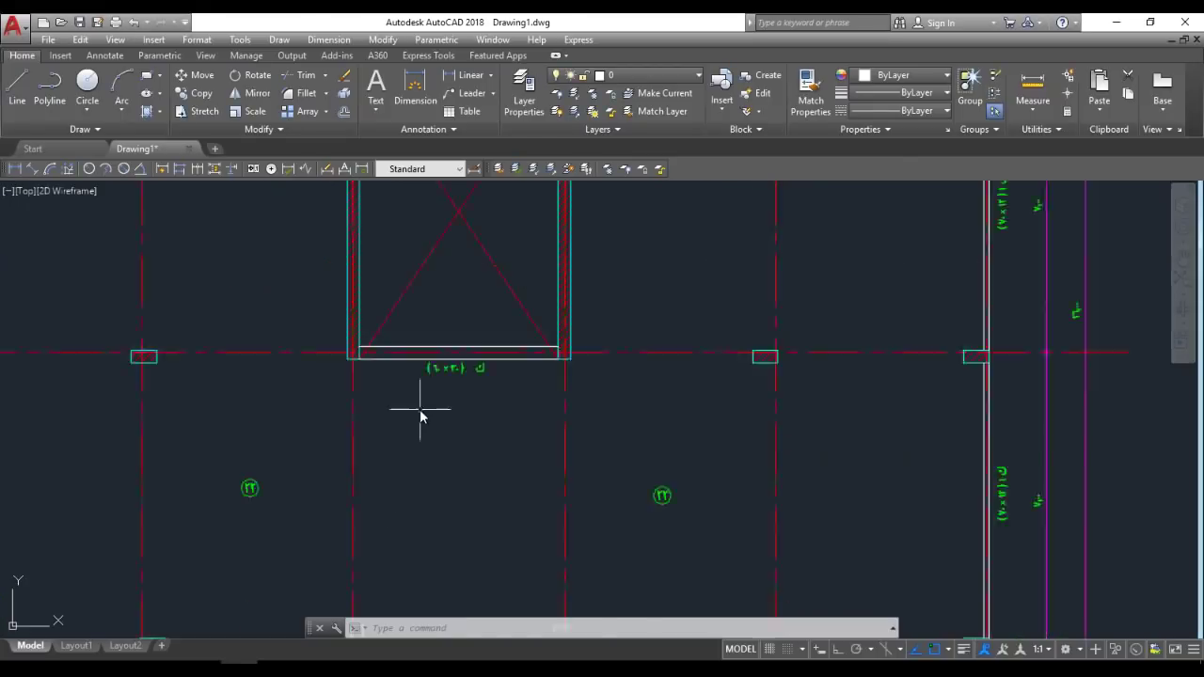
scroll(262, 565, "up", 4)
scroll(260, 526, "down", 2)
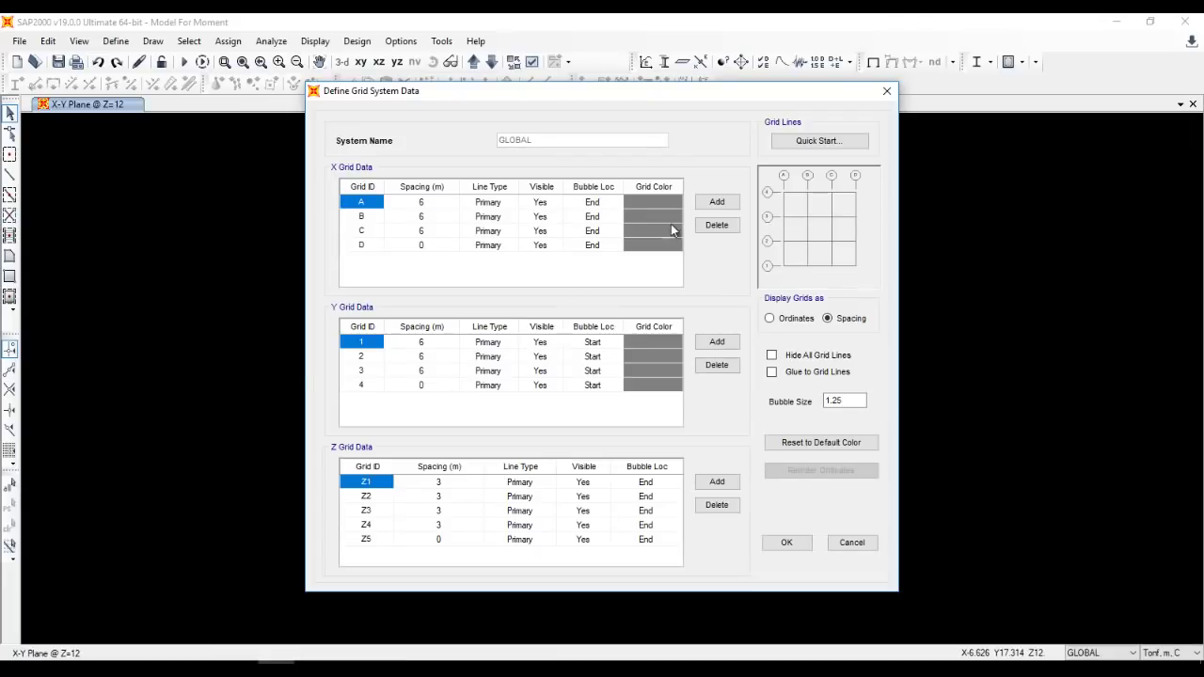
Add two X grid lines and set the spacing of grids A through E to 5 m each.
left_click(718, 203)
left_click(718, 203)
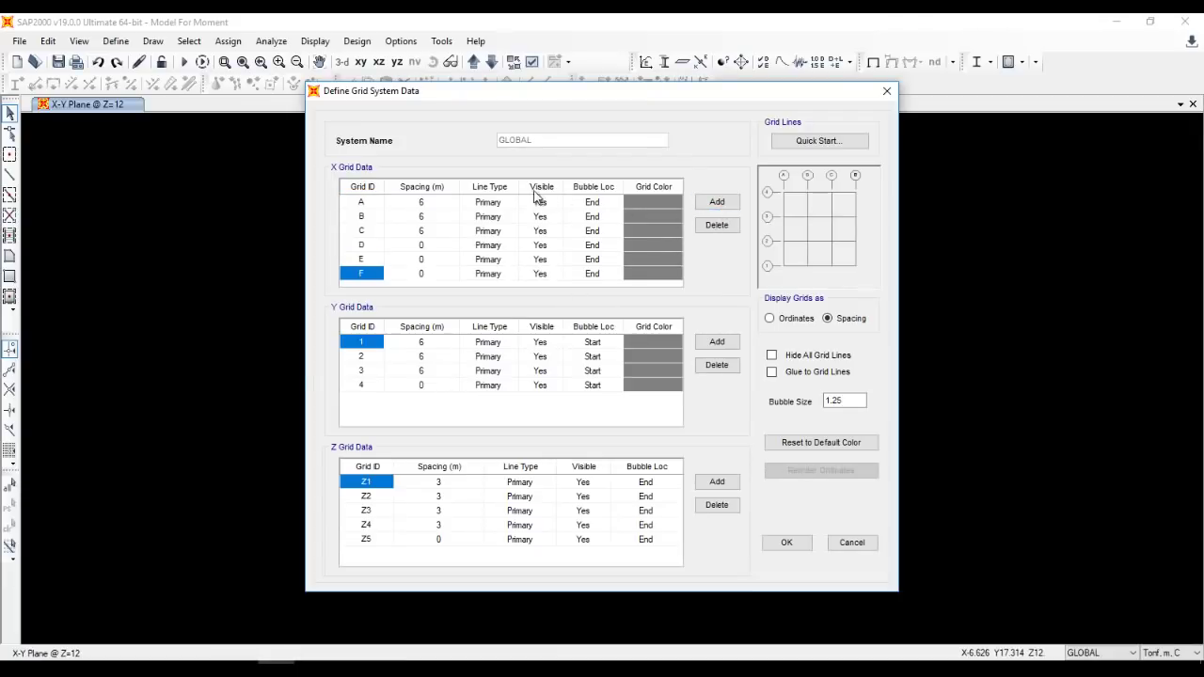
left_click(413, 202)
type("5")
key("Return")
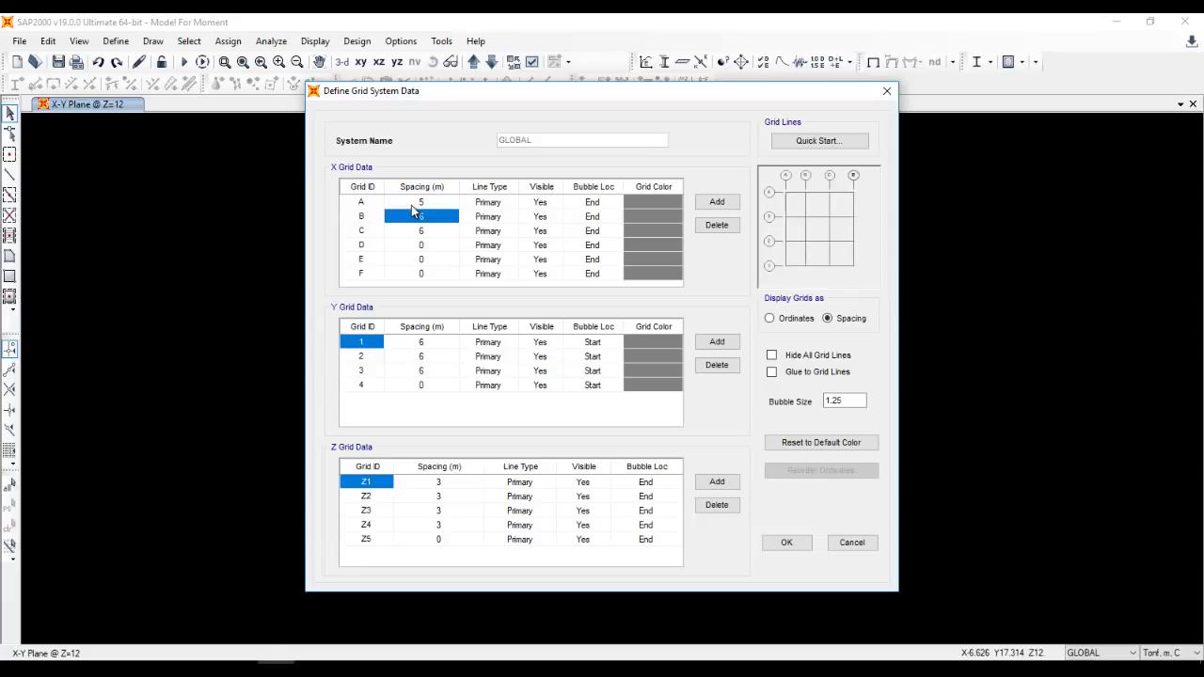
type("5")
key("Return")
type("5")
key("Return")
type("5")
key("Return")
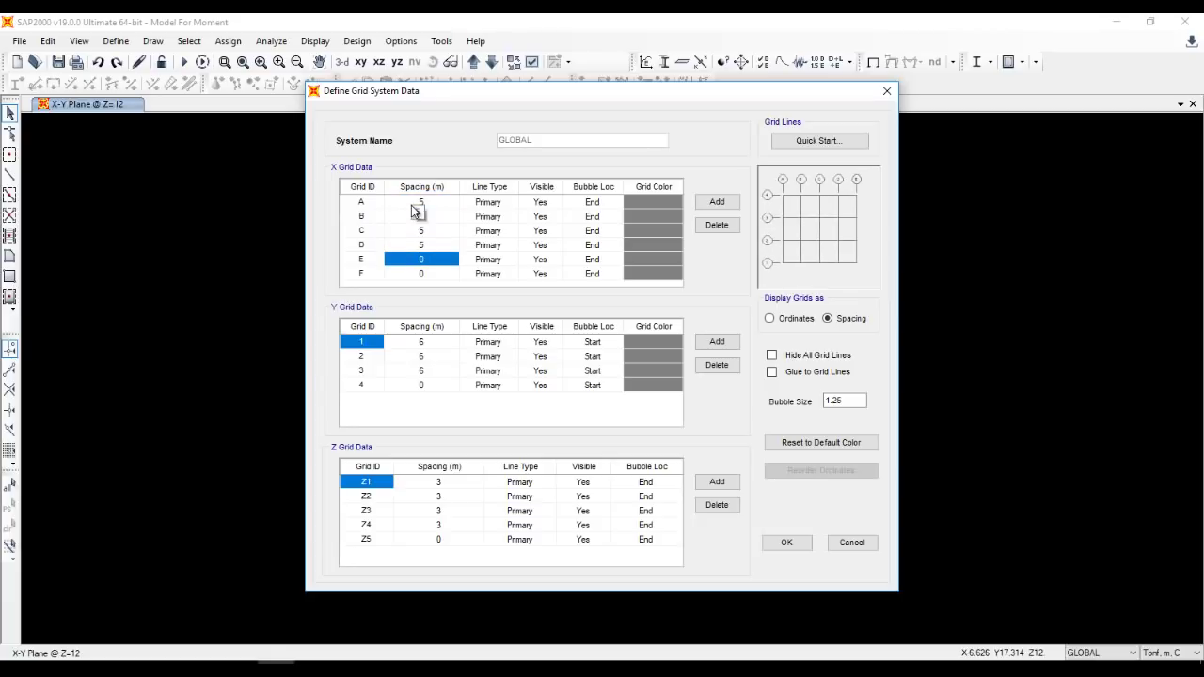
type("5")
key("Return")
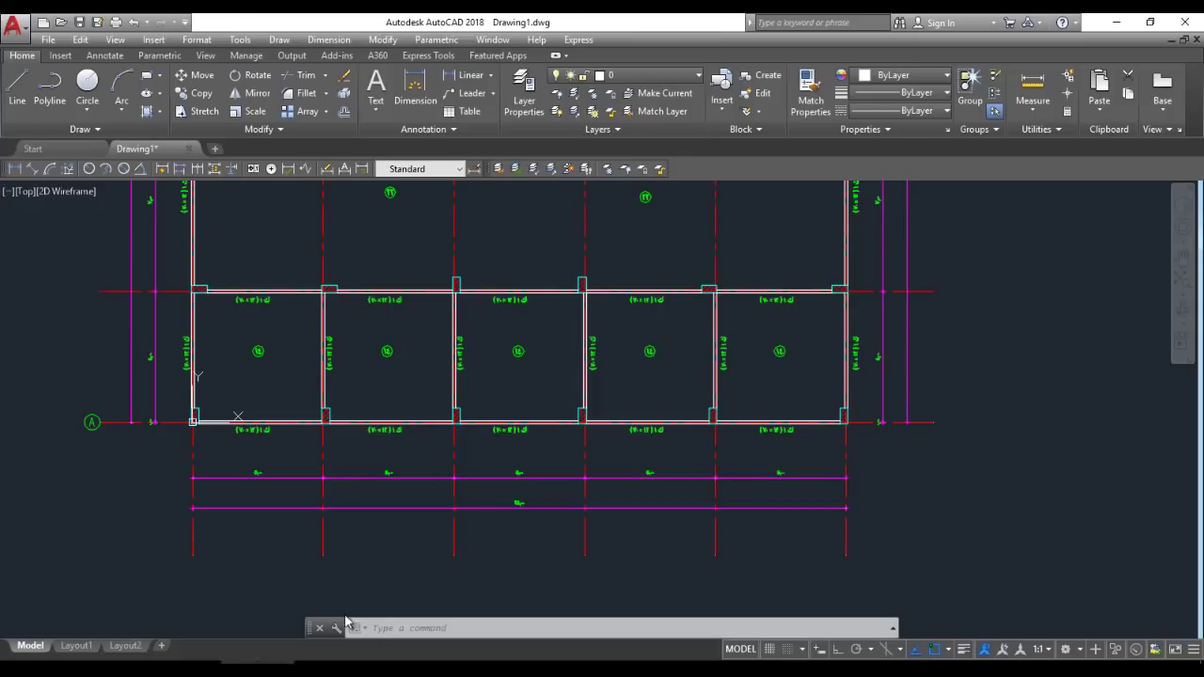
Switch to the AutoCAD floor plan and examine the axis spacings in the Y direction.
scroll(639, 430, "down", 3)
scroll(597, 508, "up", 1)
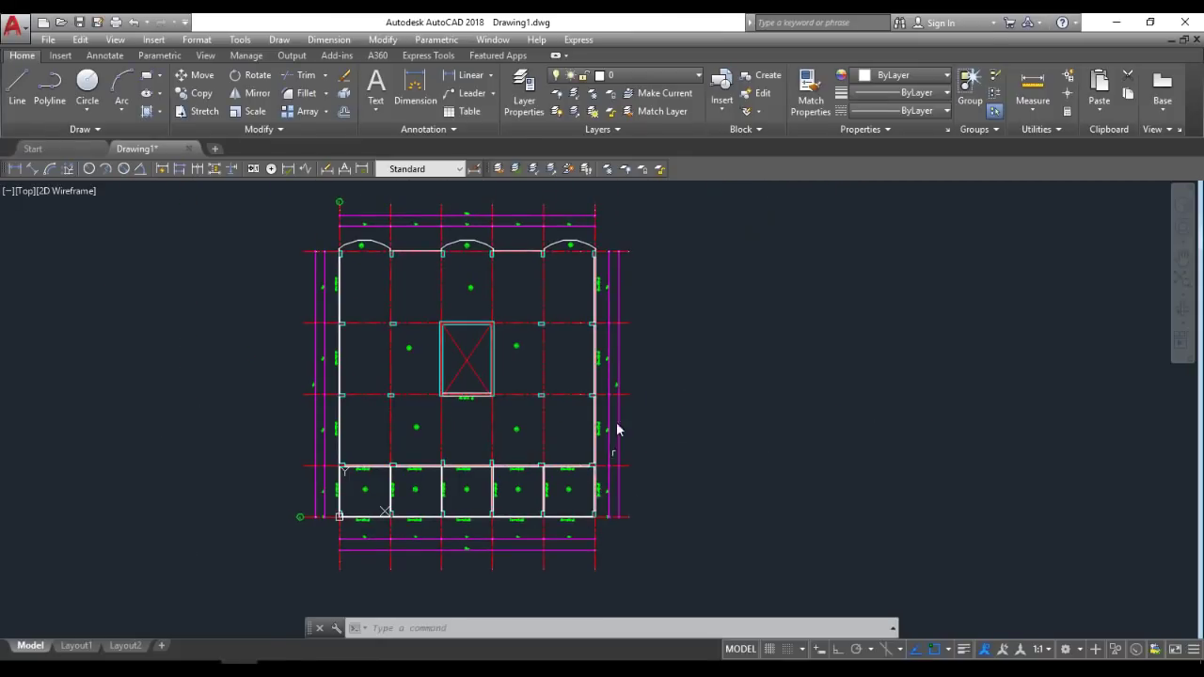
scroll(605, 424, "up", 4)
scroll(605, 520, "up", 3)
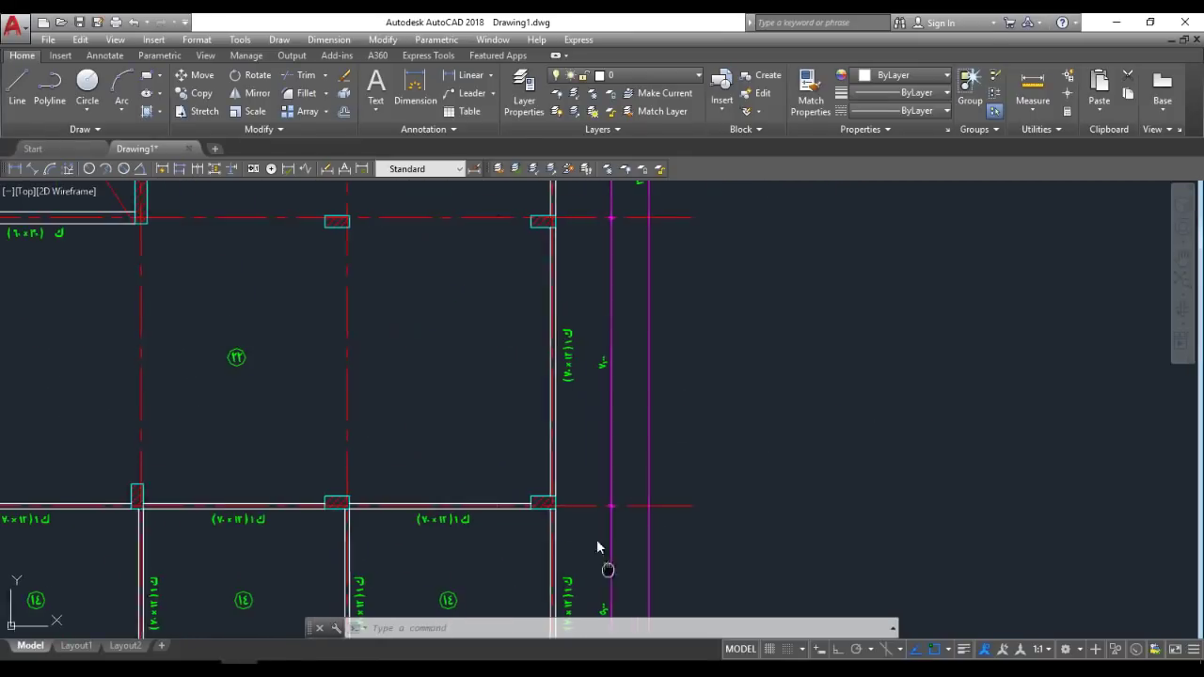
middle_click_drag(596, 539, 569, 569)
scroll(543, 320, "down", 3)
middle_click_drag(543, 320, 549, 518)
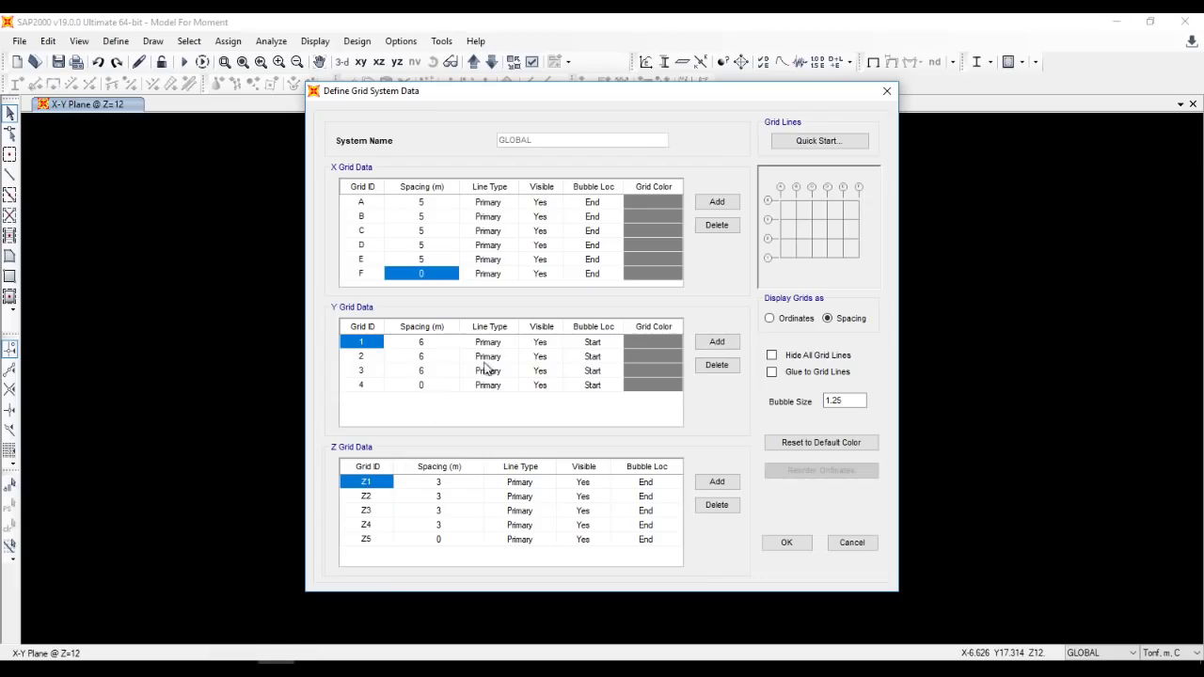
Back in SAP2000, add a Y grid line and set the spacing to 5 m for grid 1 and 7 m for grids 2 to 4.
left_click(712, 342)
left_click(442, 346)
type("5")
key("Return")
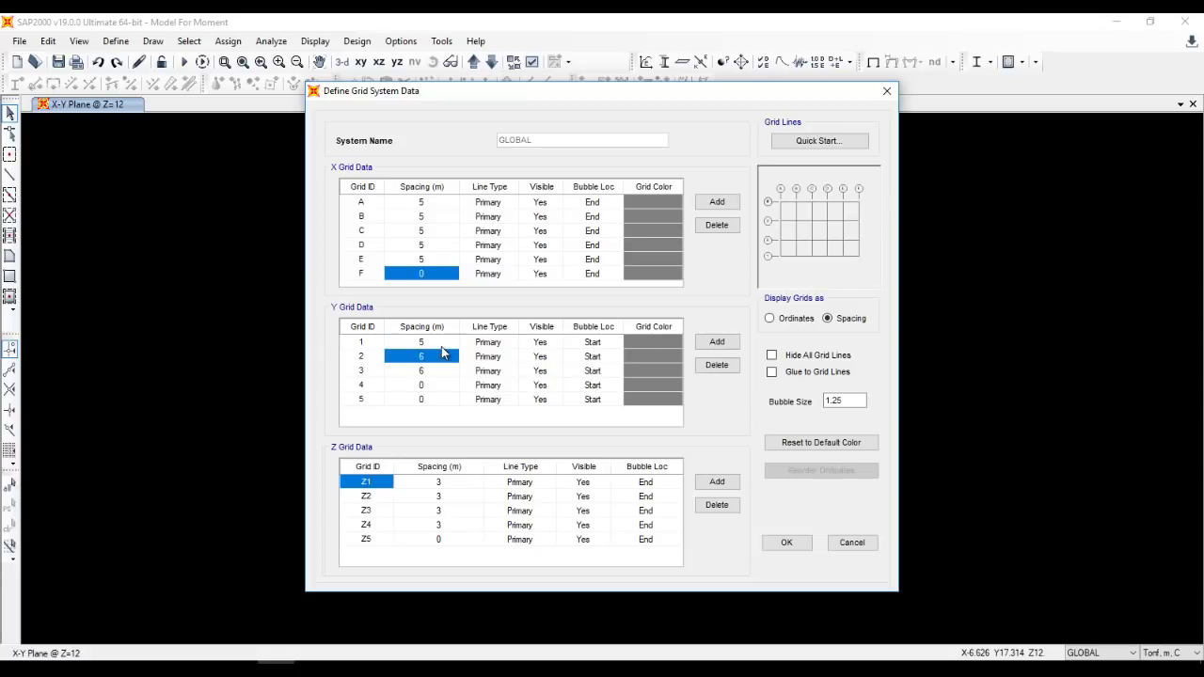
type("7")
key("Return")
type("7")
key("Return")
type("7")
key("Return")
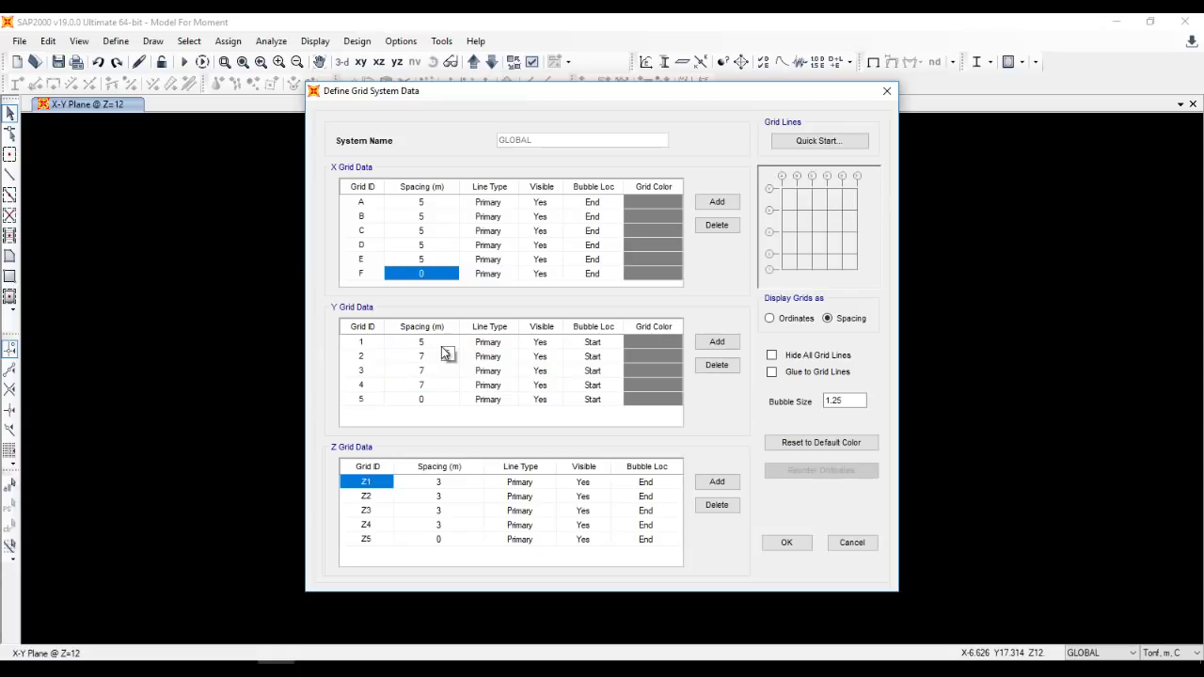
Delete Z grids Z1 through Z4, set the bubble size to 0.5, and accept the grid system.
left_click(727, 509)
left_click(727, 509)
left_click(727, 509)
left_click(727, 509)
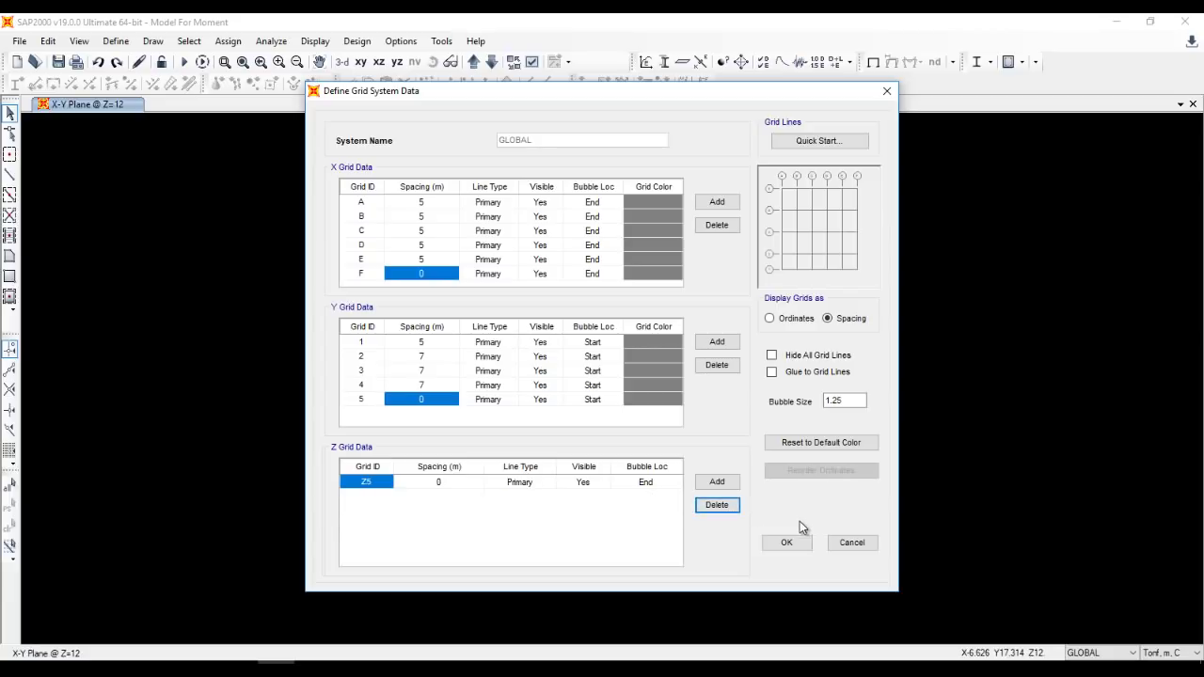
left_click_drag(844, 401, 821, 403)
left_click(786, 541)
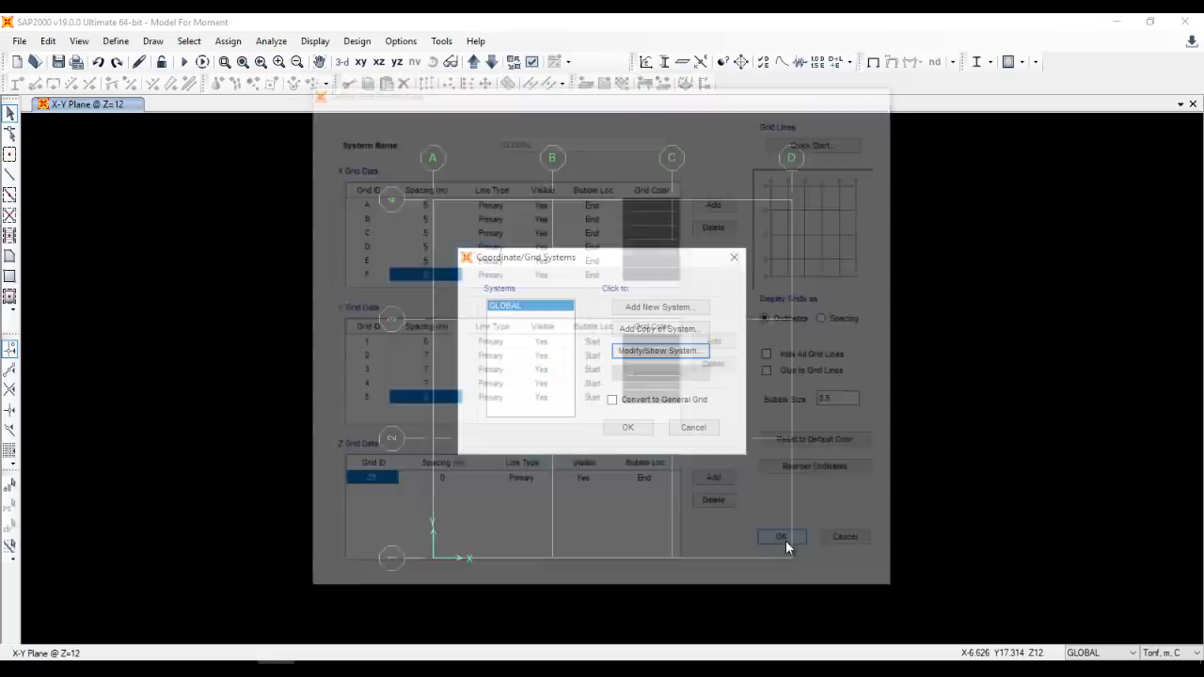
left_click(620, 427)
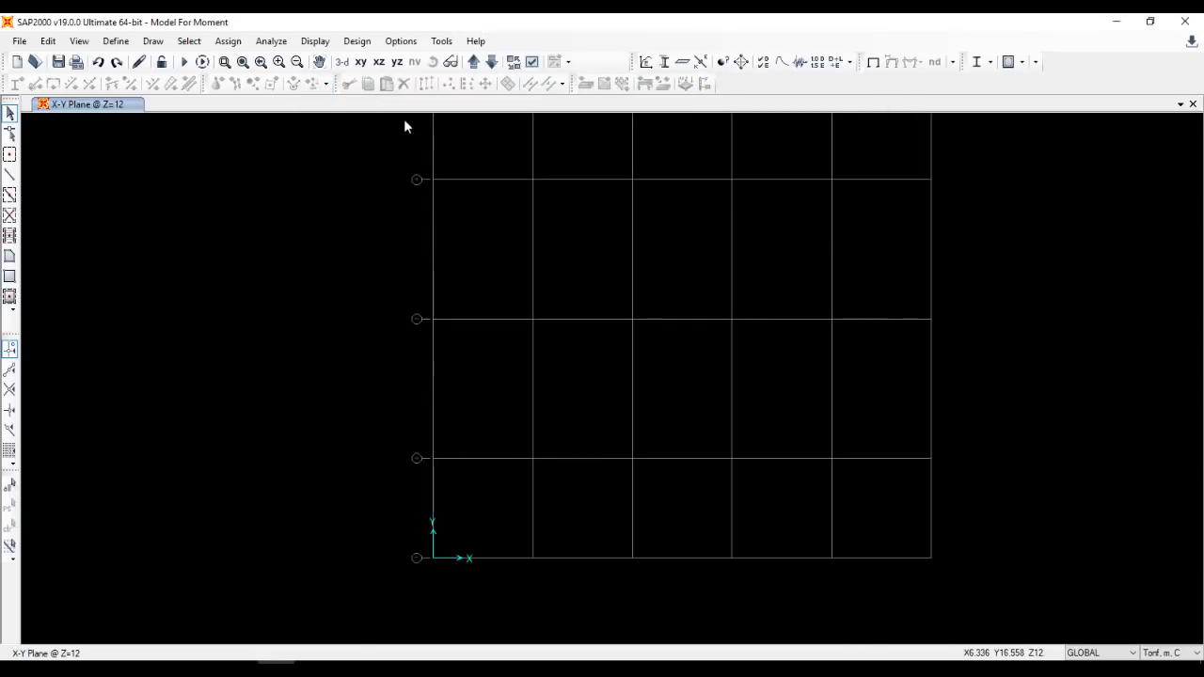
Show the whole grid in the X-Y view and check it against the AutoCAD floor plan.
left_click(361, 61)
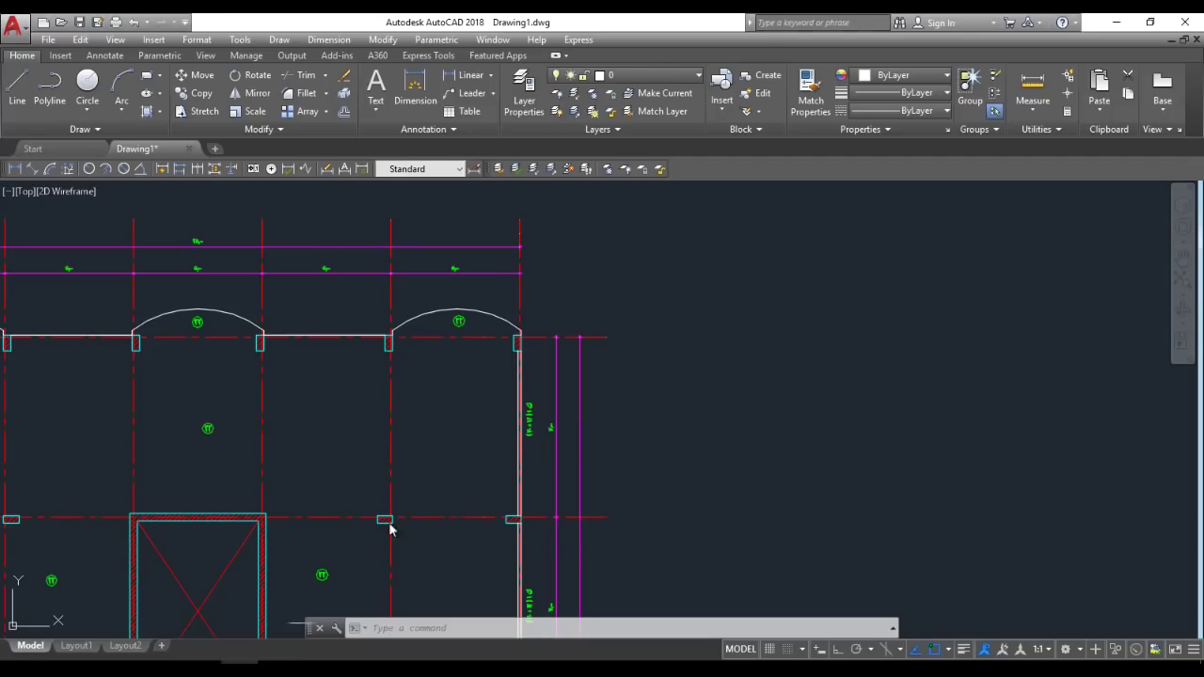
left_click(260, 660)
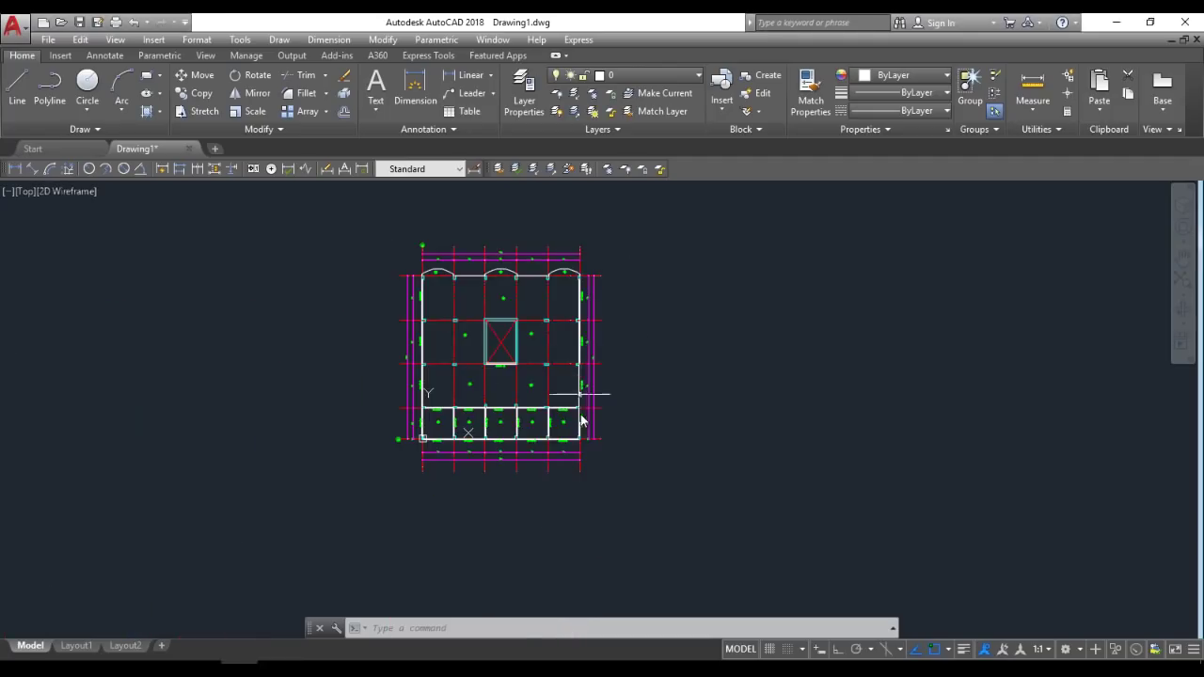
left_click(276, 661)
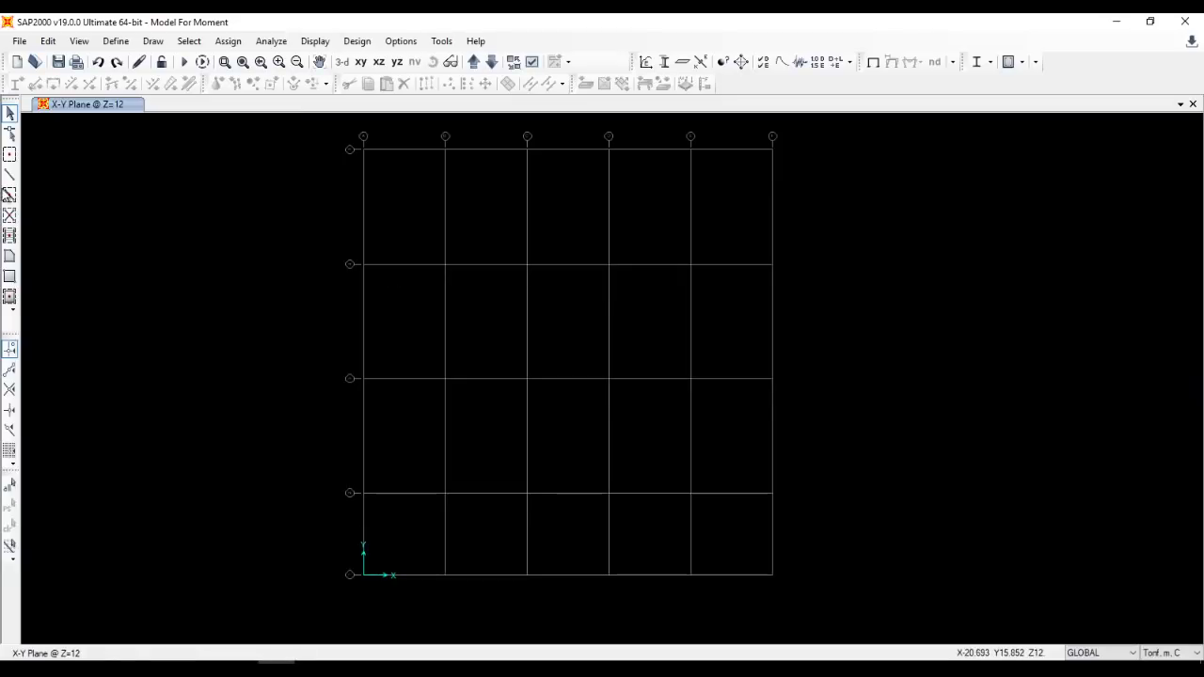
Draw full-length B12x70 straight frame beams along grid lines 1 and 2 and along the outer grid lines A and F.
left_click(9, 174)
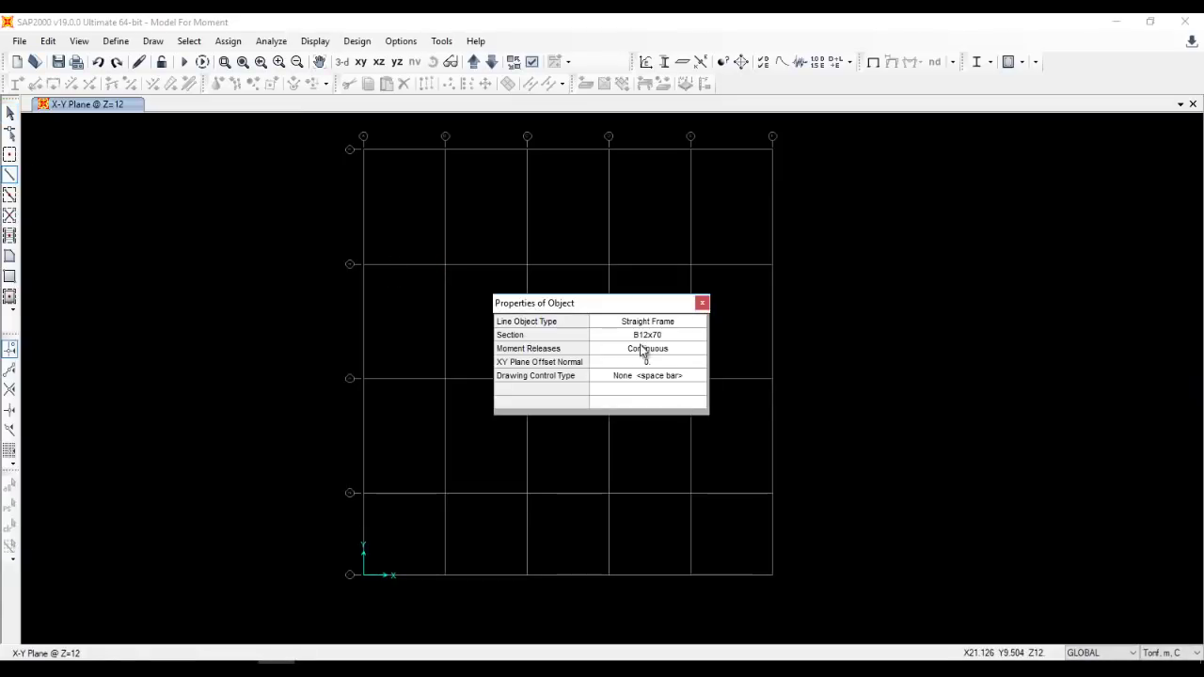
left_click_drag(649, 303, 947, 206)
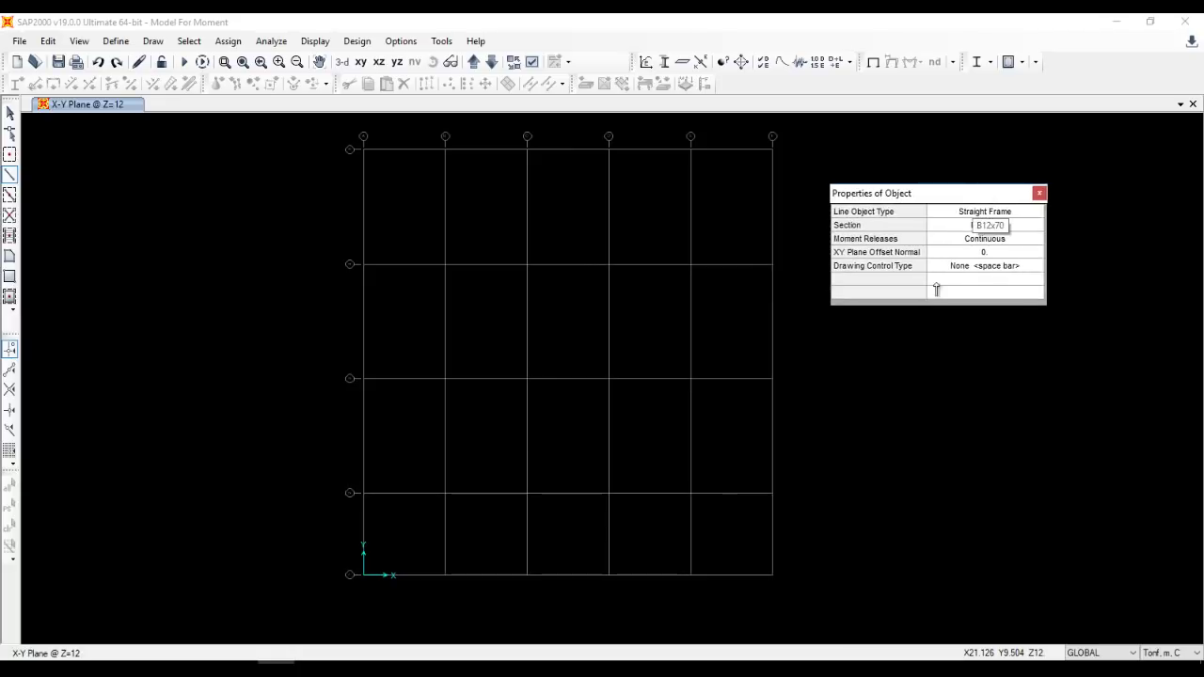
left_click(365, 575)
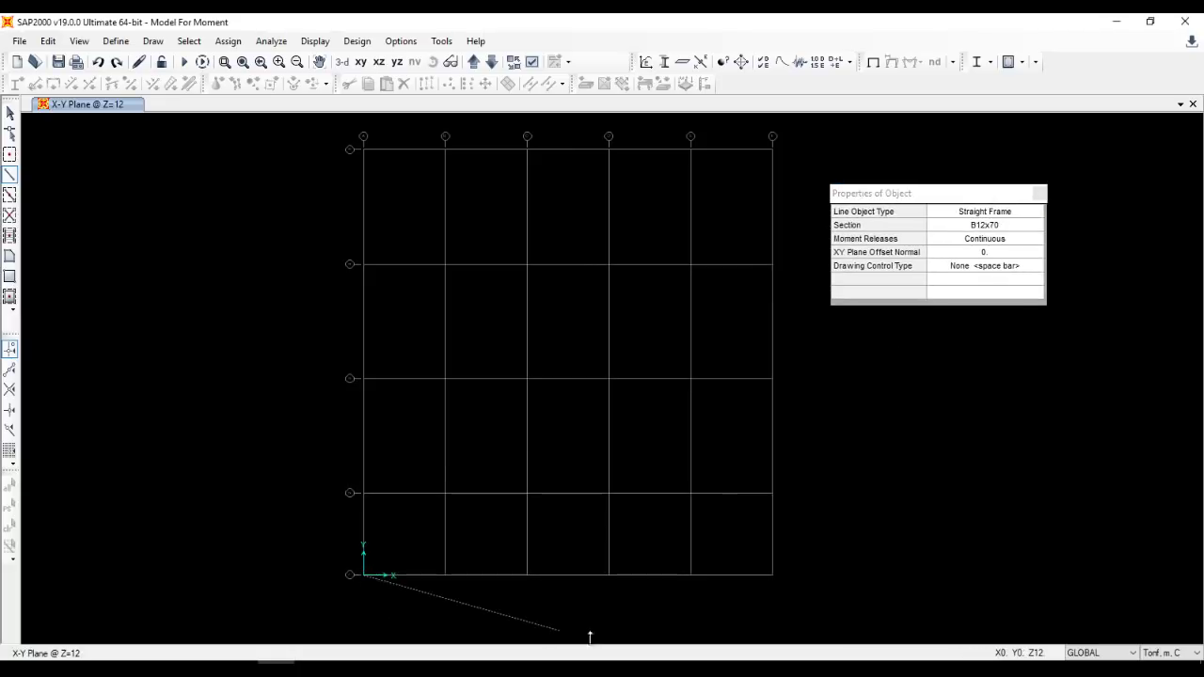
left_click(773, 575)
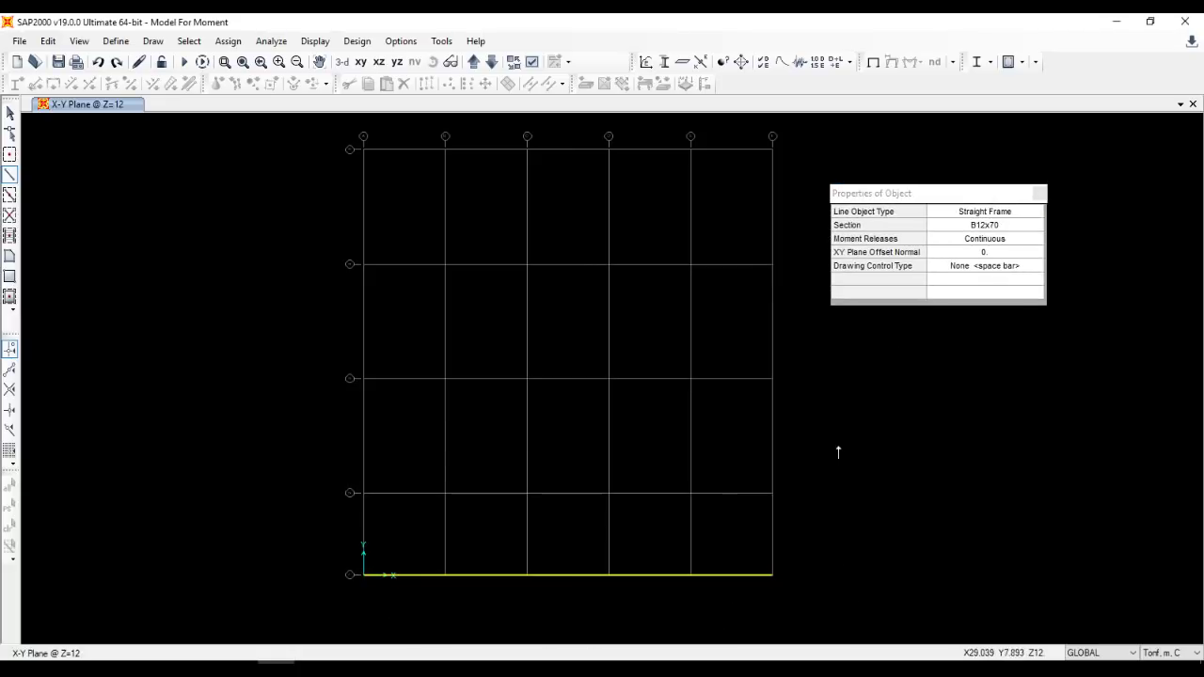
left_click(773, 148)
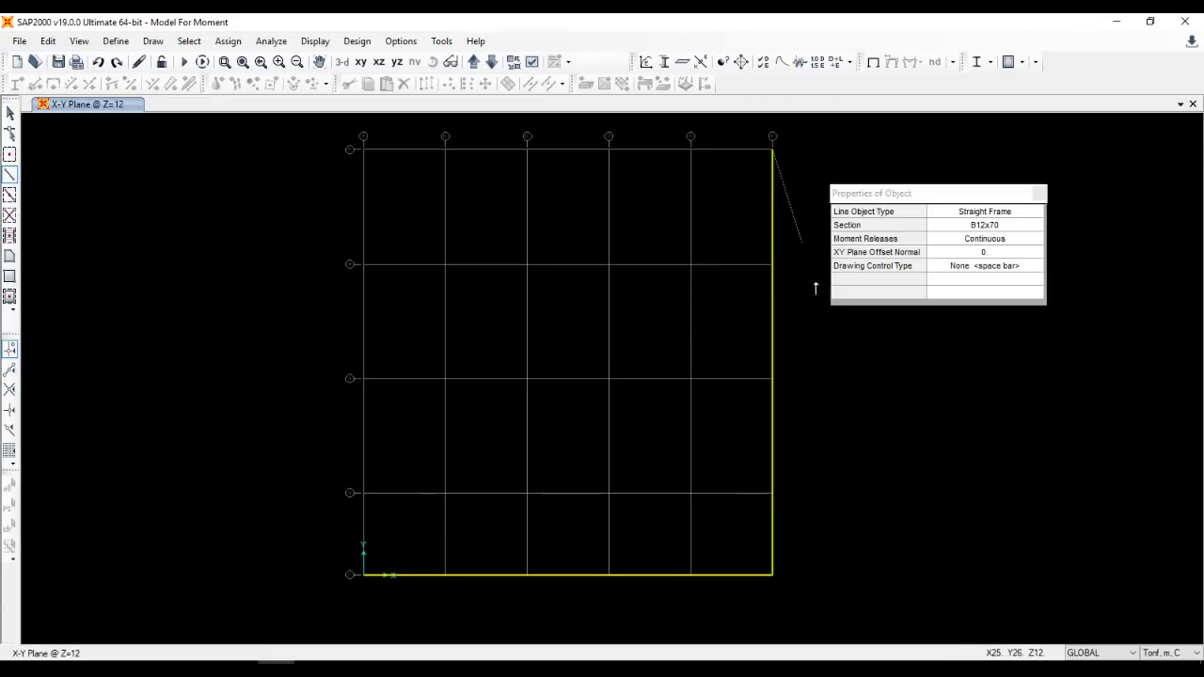
left_click(363, 574)
left_click(363, 149)
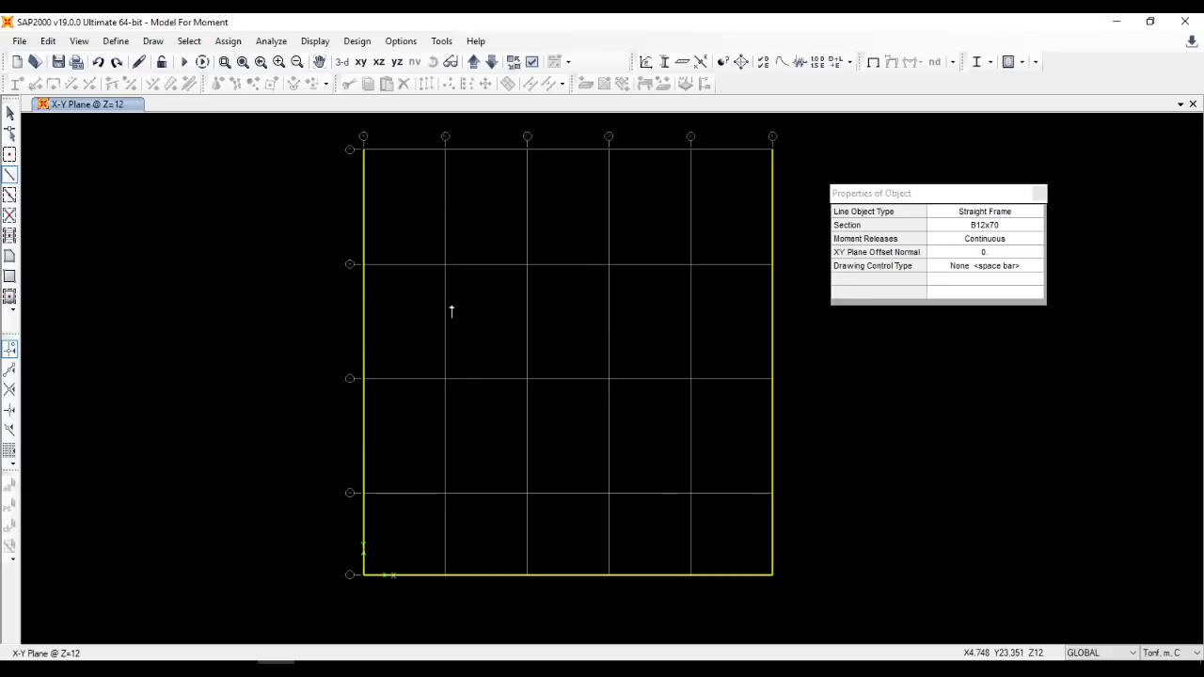
left_click(363, 493)
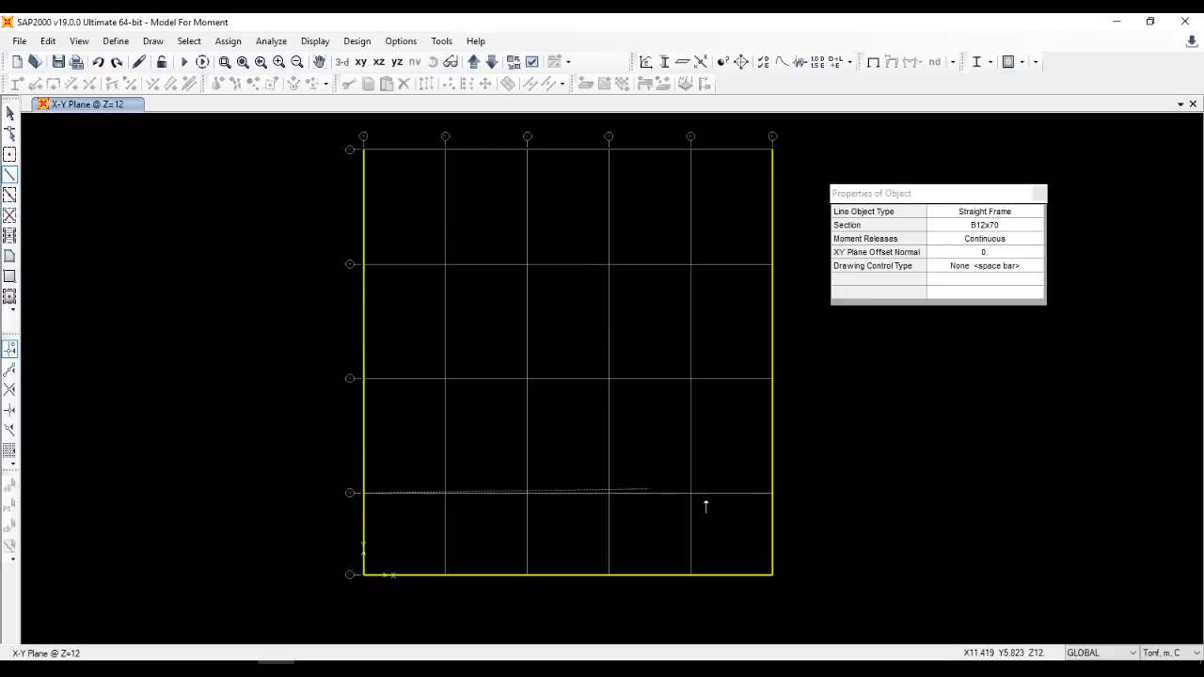
left_click(773, 493)
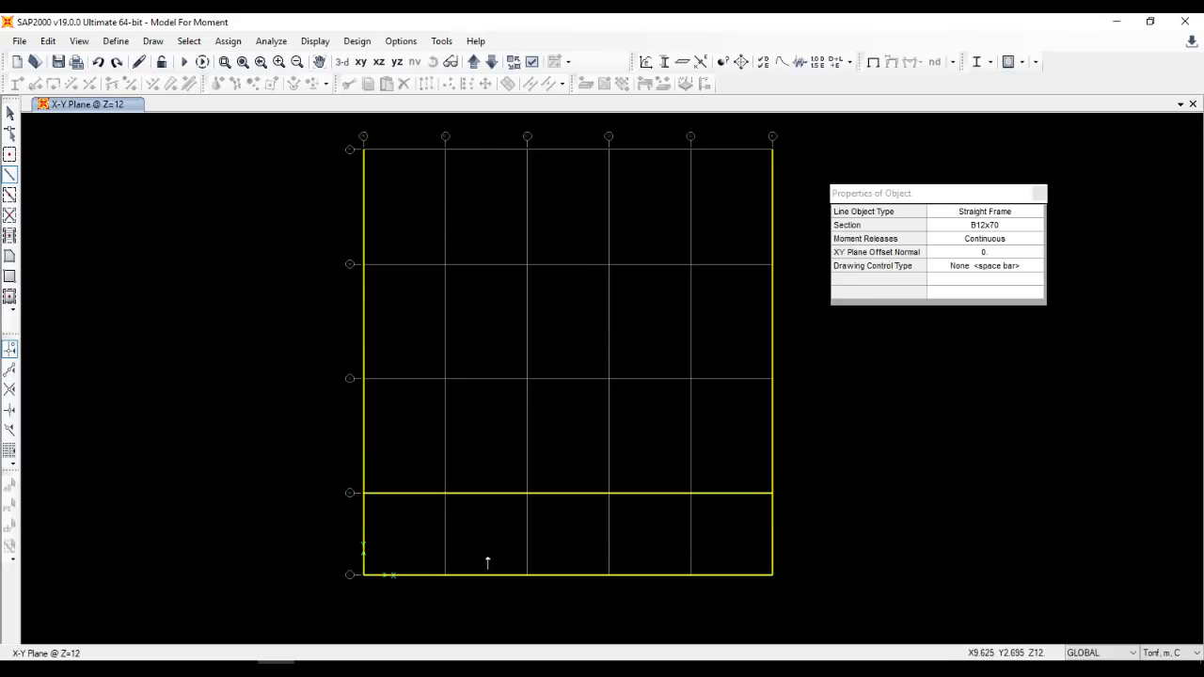
Draw B12x70 cross beams on grid lines B and C between grid lines 1 and 2.
left_click(445, 575)
left_click(445, 492)
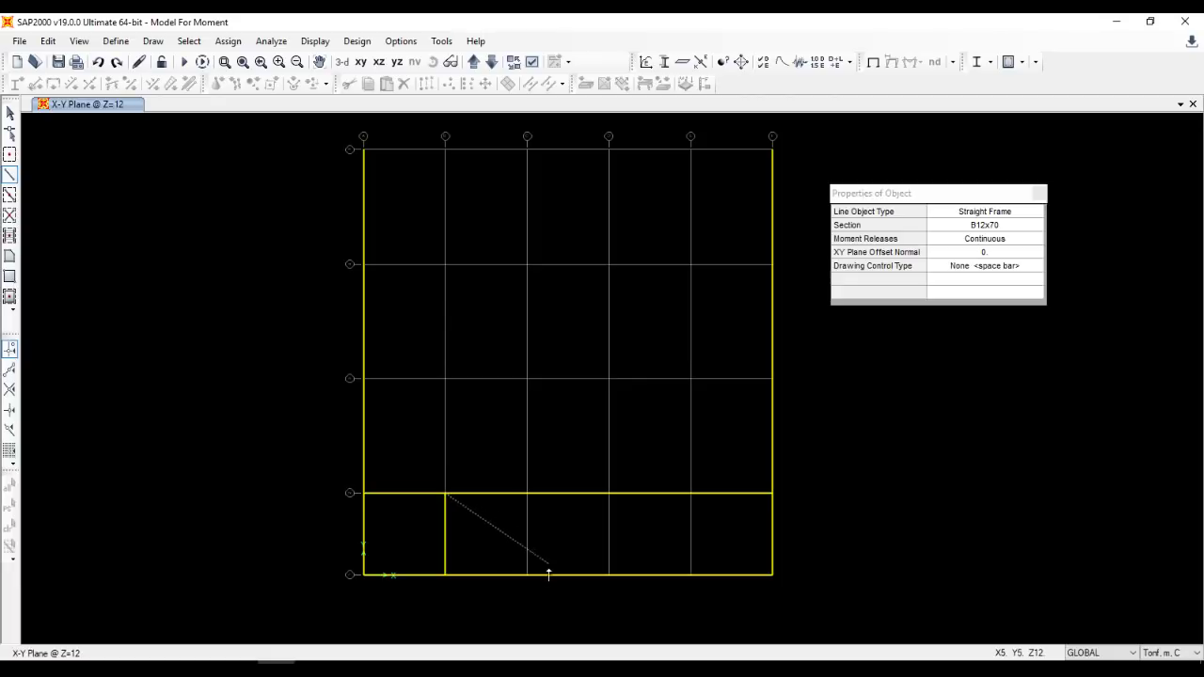
key("Escape")
left_click(527, 575)
left_click(527, 493)
key("Escape")
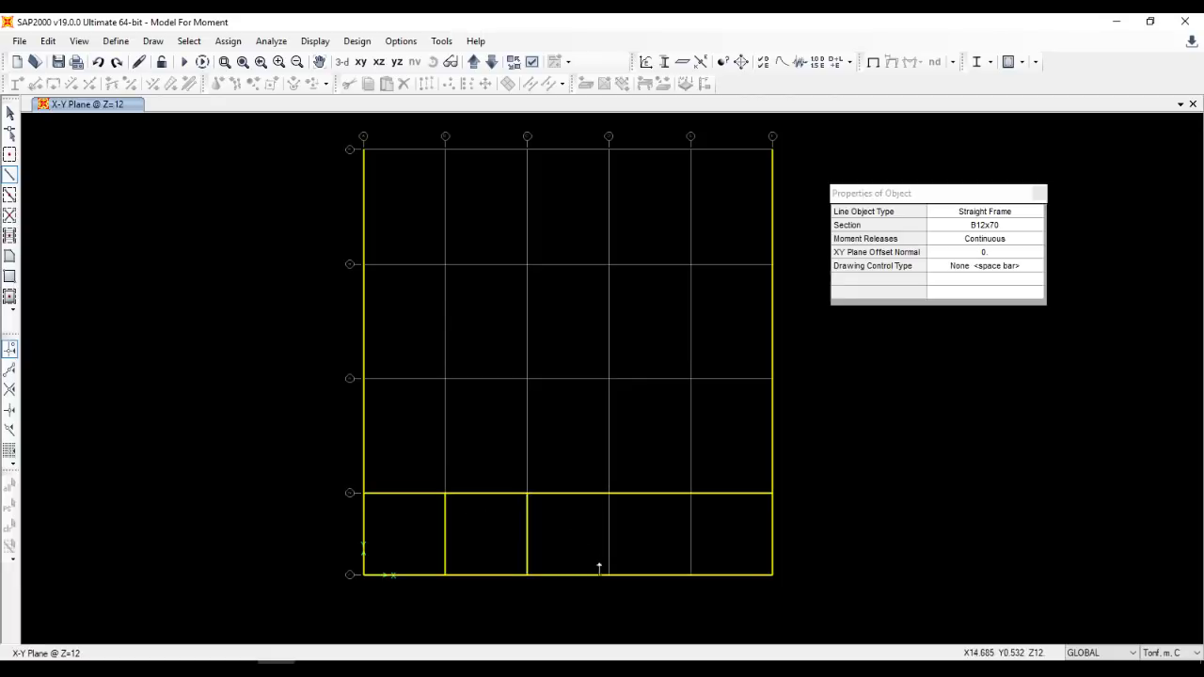
Quick-draw B12x70 cross beams on grid lines D and E between grid lines 1 and 2, and leave drawing mode.
left_click(10, 194)
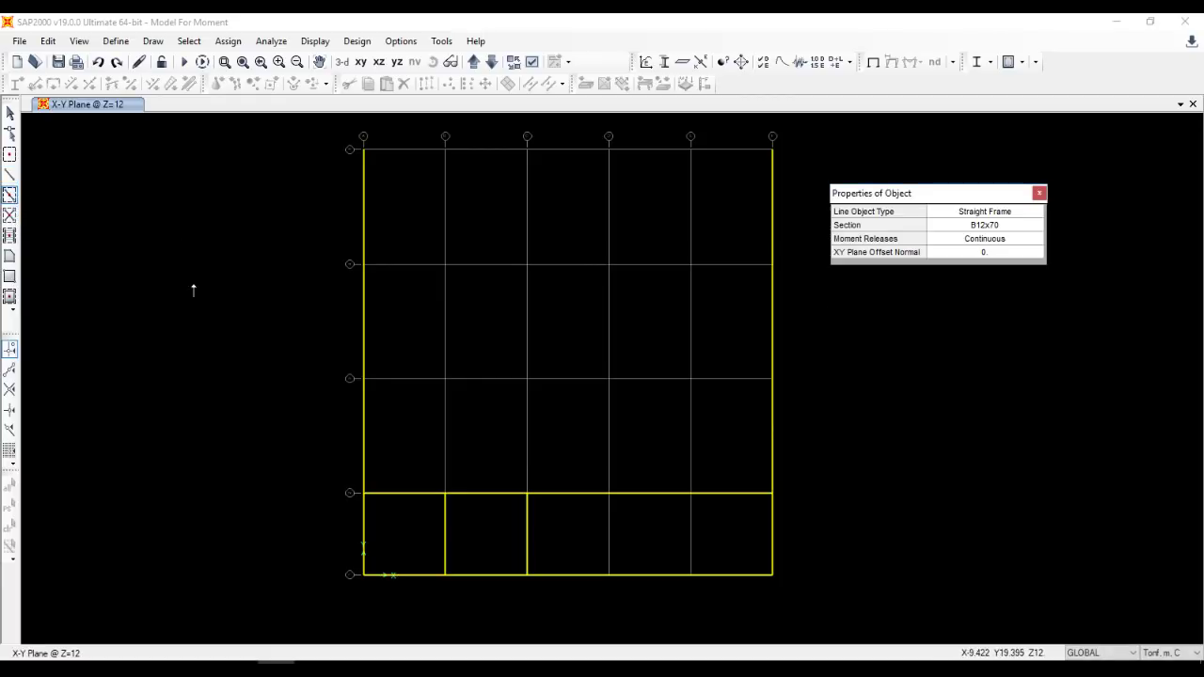
left_click(607, 549)
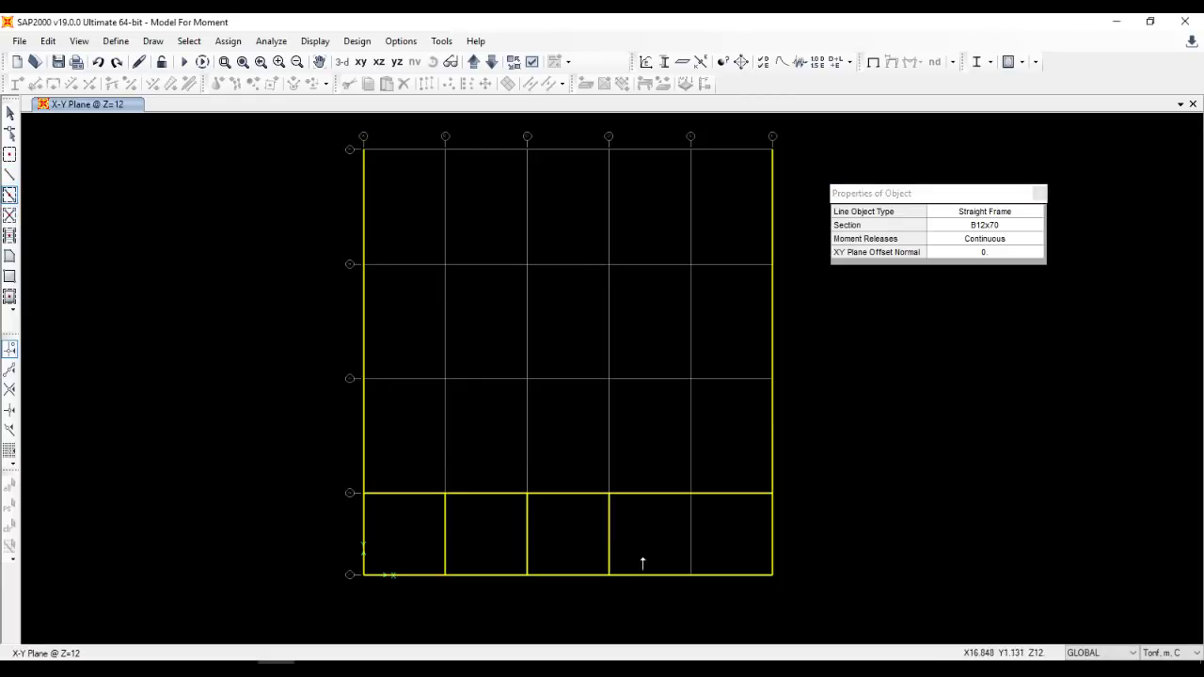
left_click(691, 553)
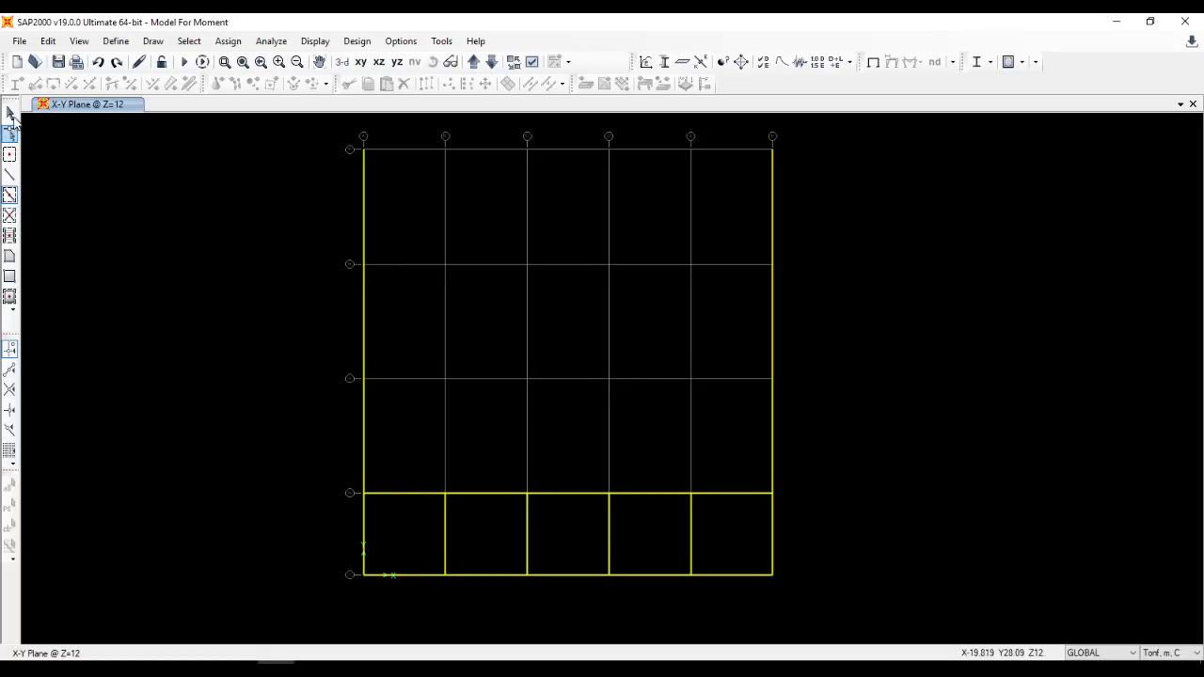
left_click(9, 112)
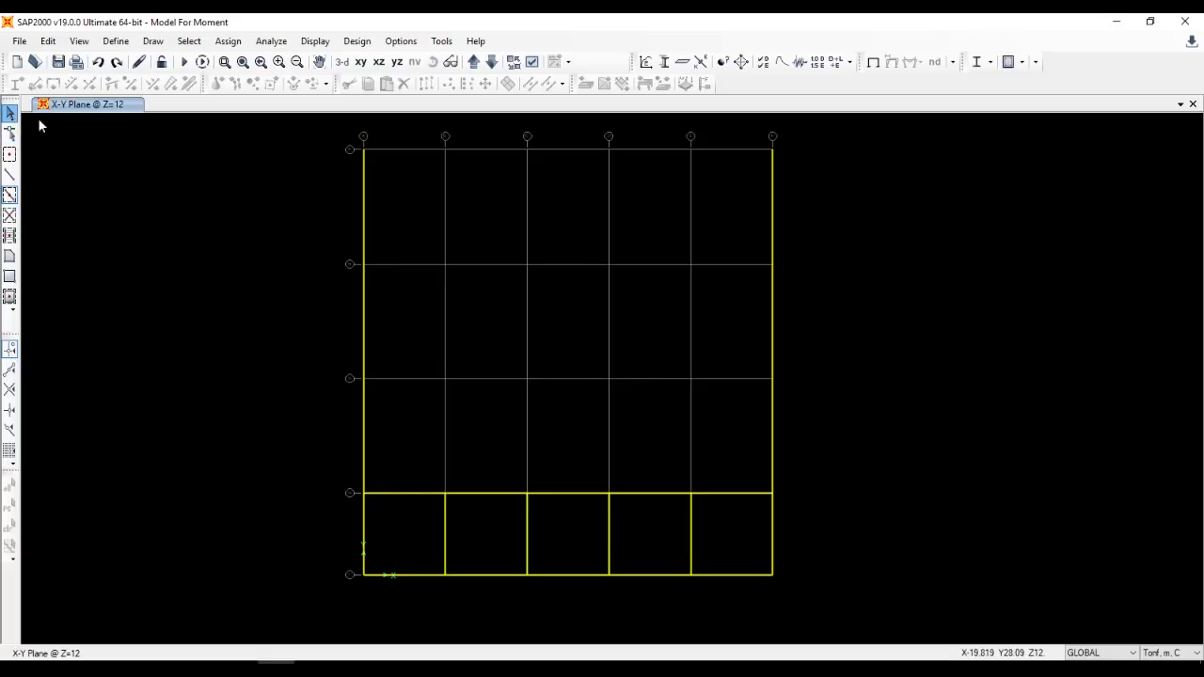
Draw a B30x60 straight frame beam on grid line 3 from C to D, and leave drawing mode.
left_click(10, 175)
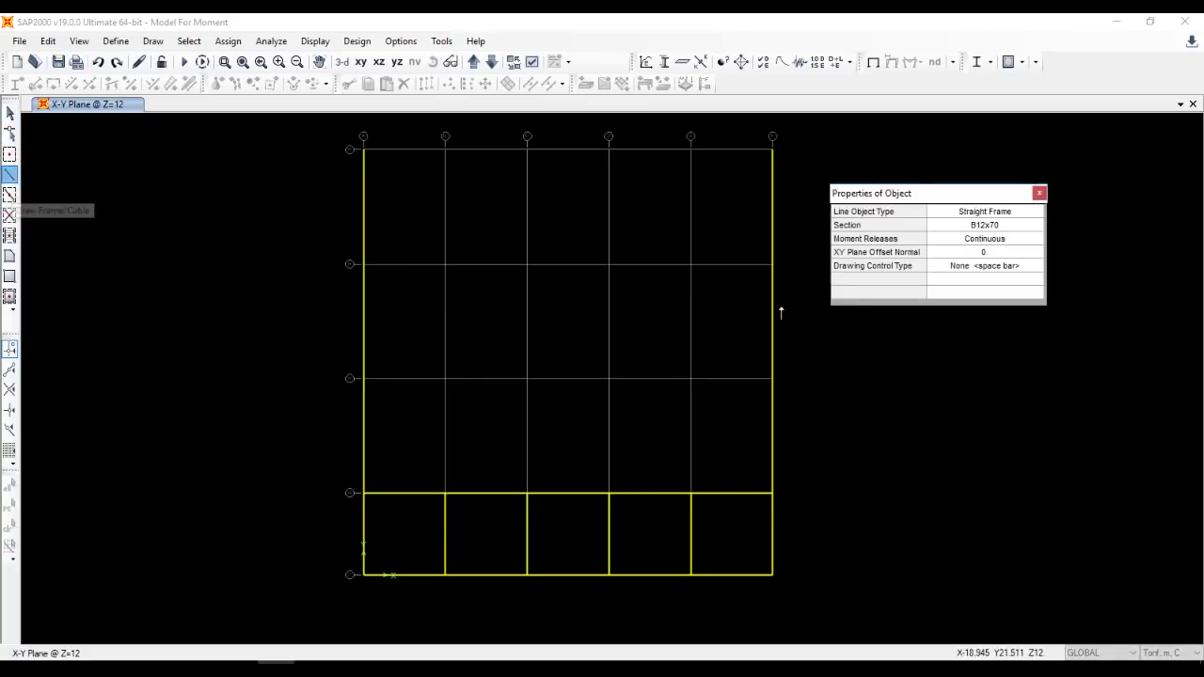
left_click(1000, 228)
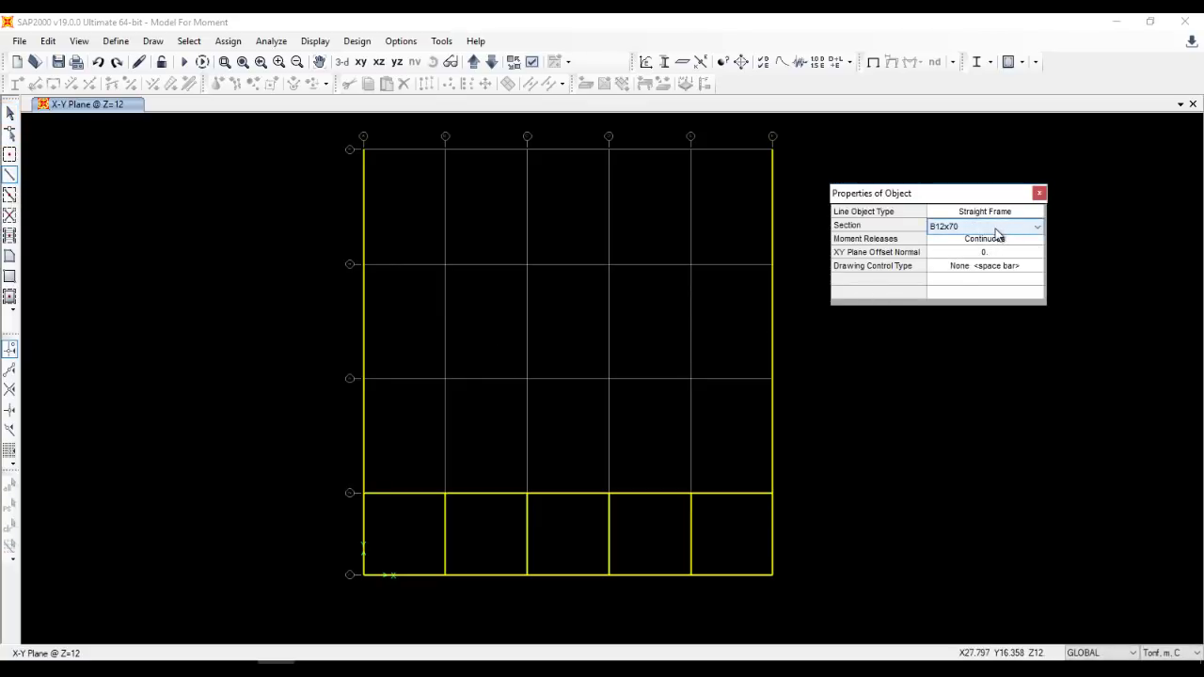
left_click(996, 229)
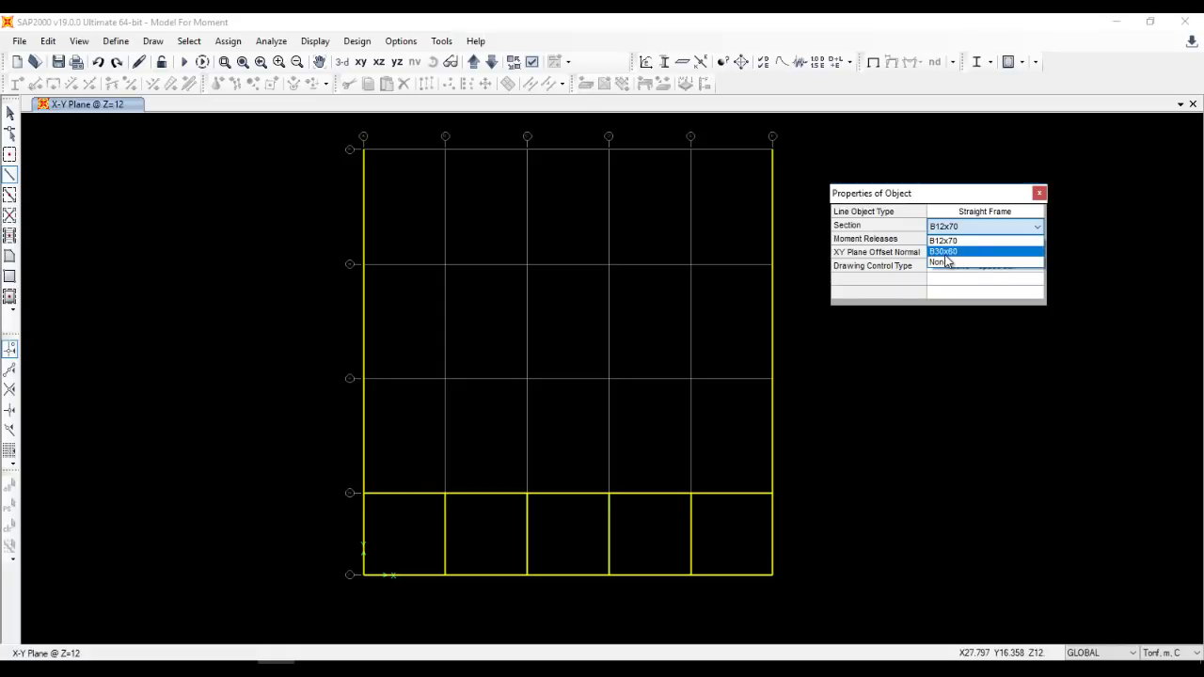
left_click(943, 251)
left_click(527, 378)
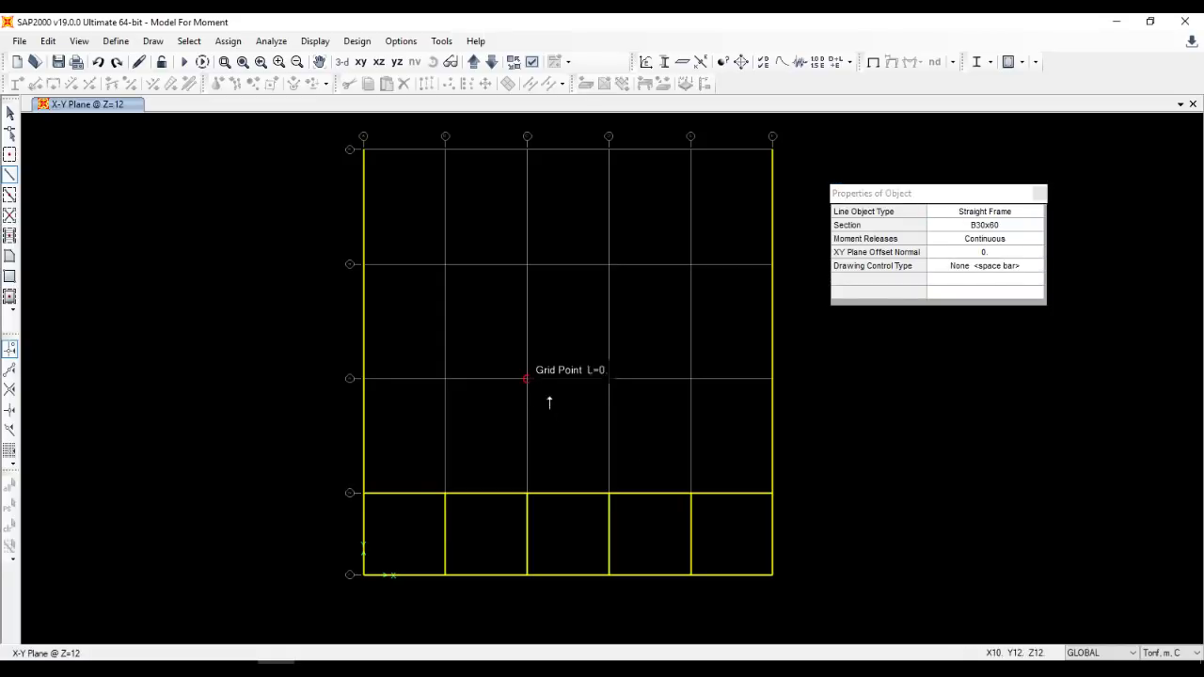
double_click(609, 378)
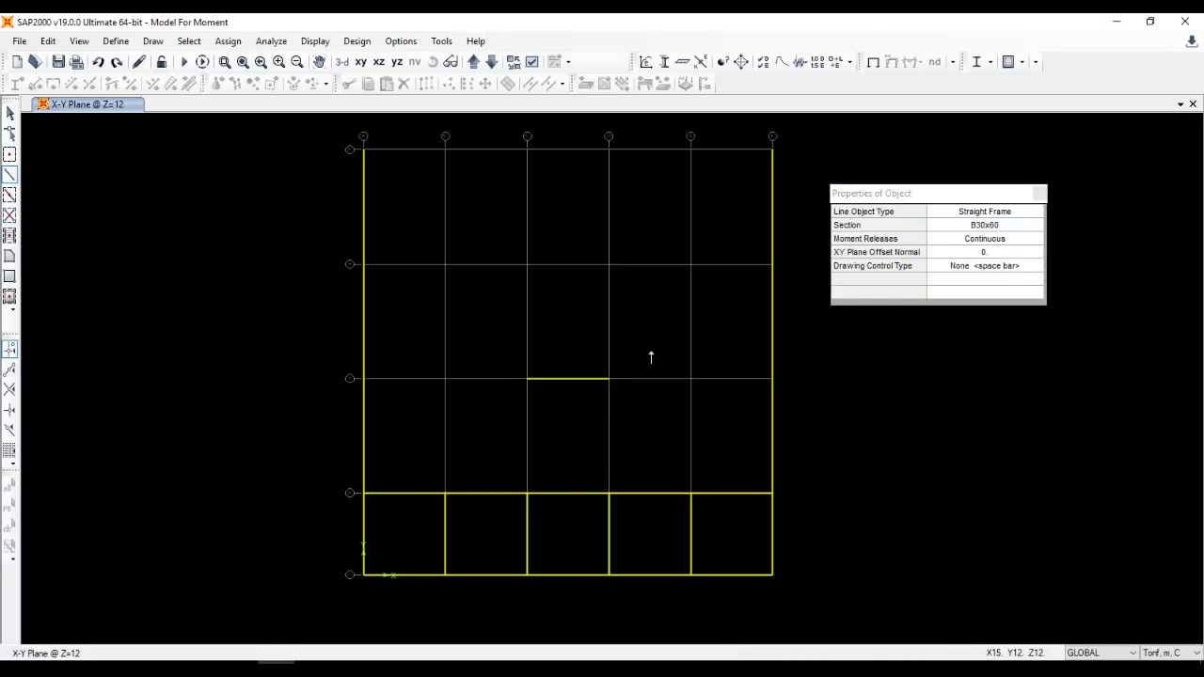
left_click(1039, 193)
left_click(9, 112)
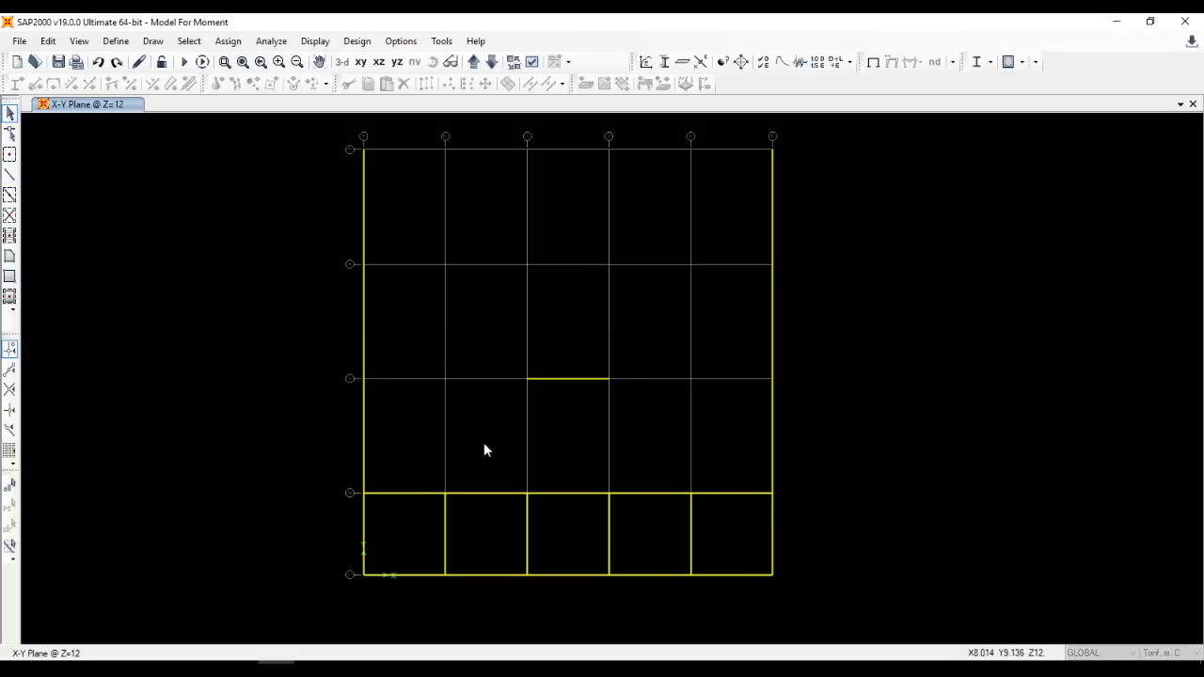
Set the display options so that model objects are coloured by their sections.
left_click(532, 61)
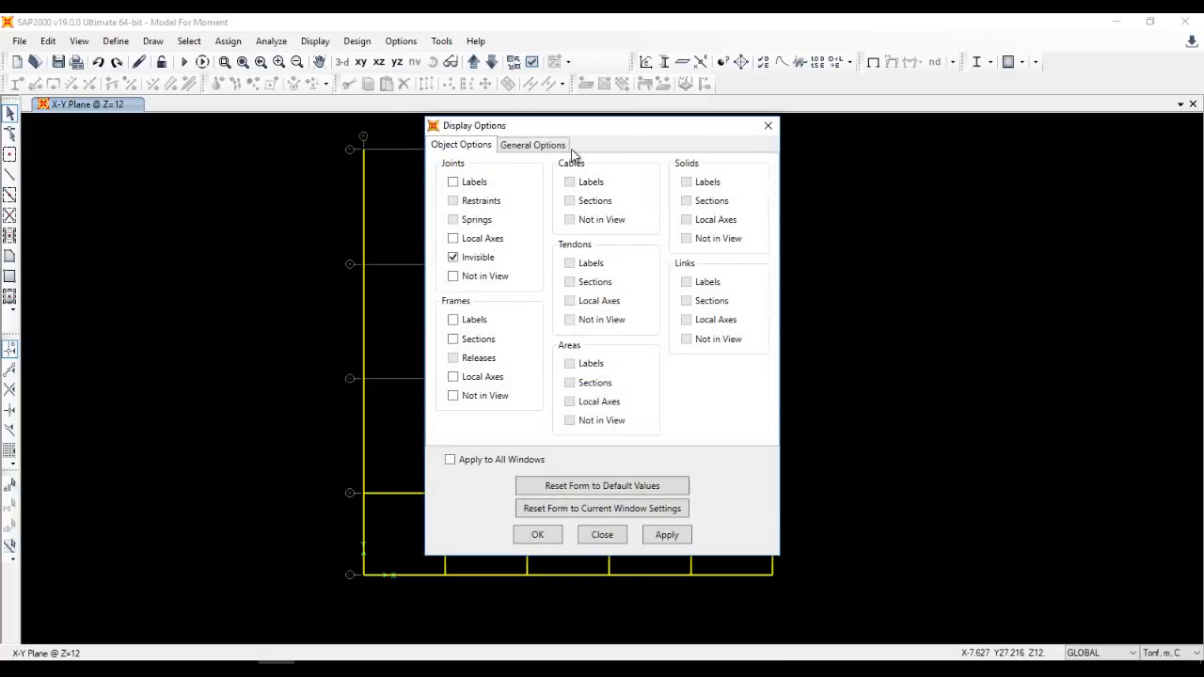
left_click(559, 148)
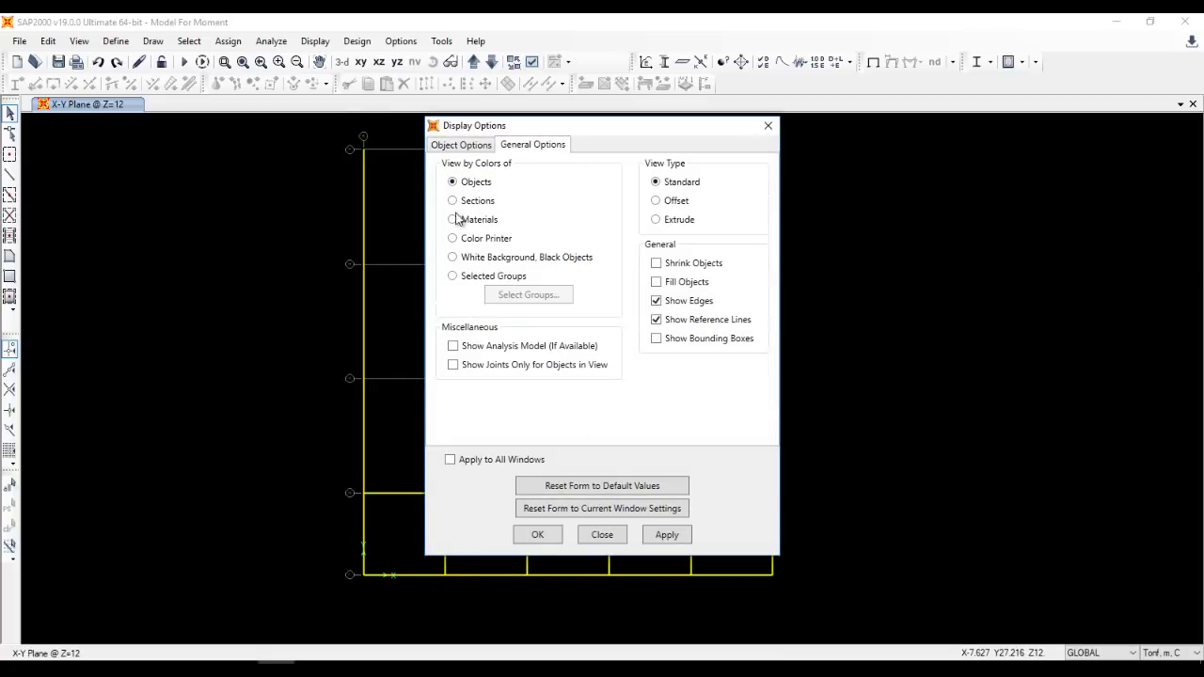
left_click(552, 535)
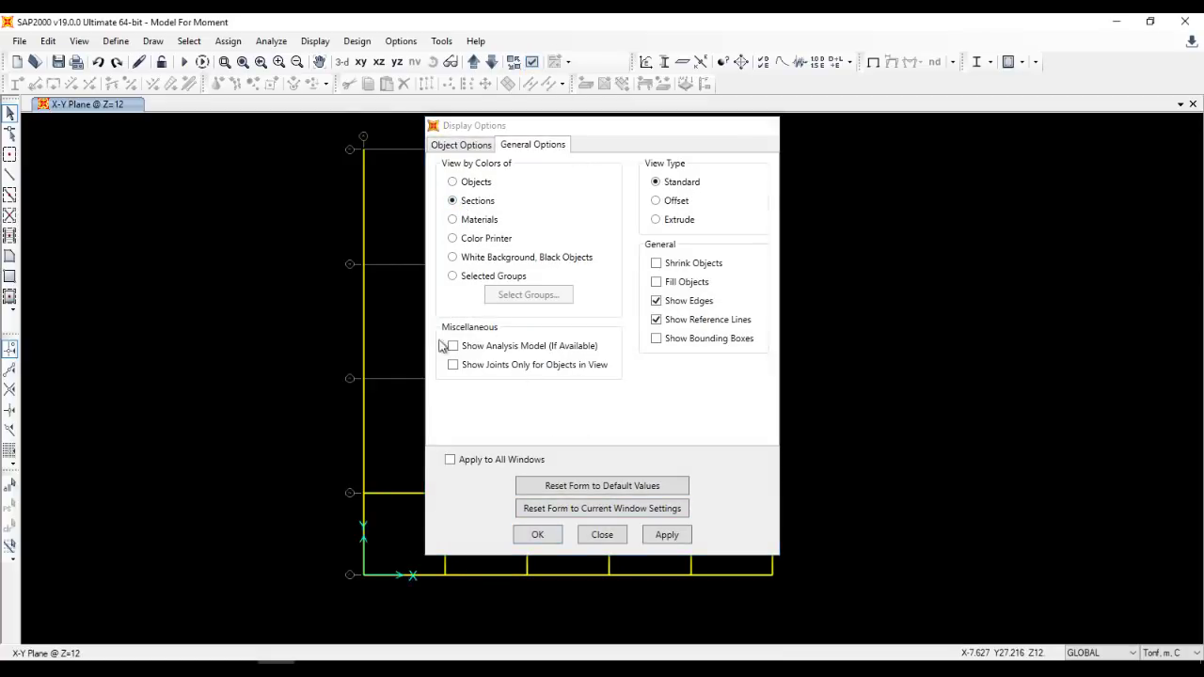
Switch to AutoCAD to check the beam layout on the floor plan, and return to SAP2000.
left_click(255, 658)
scroll(506, 408, "up", 5)
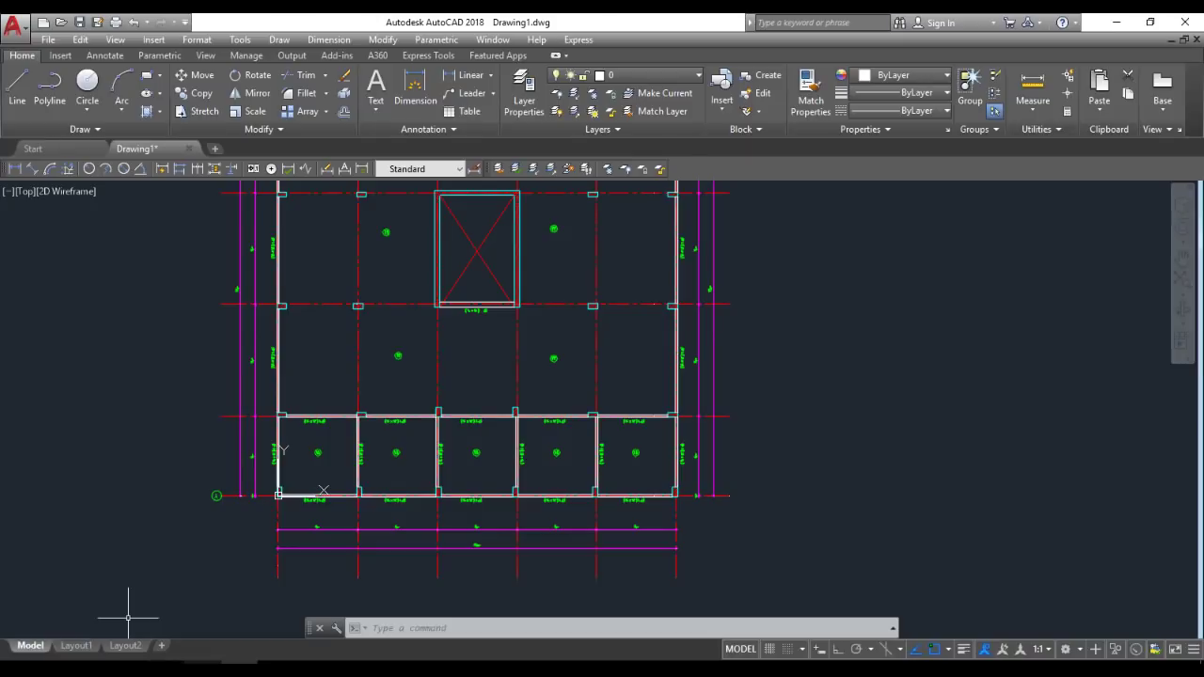
left_click(274, 662)
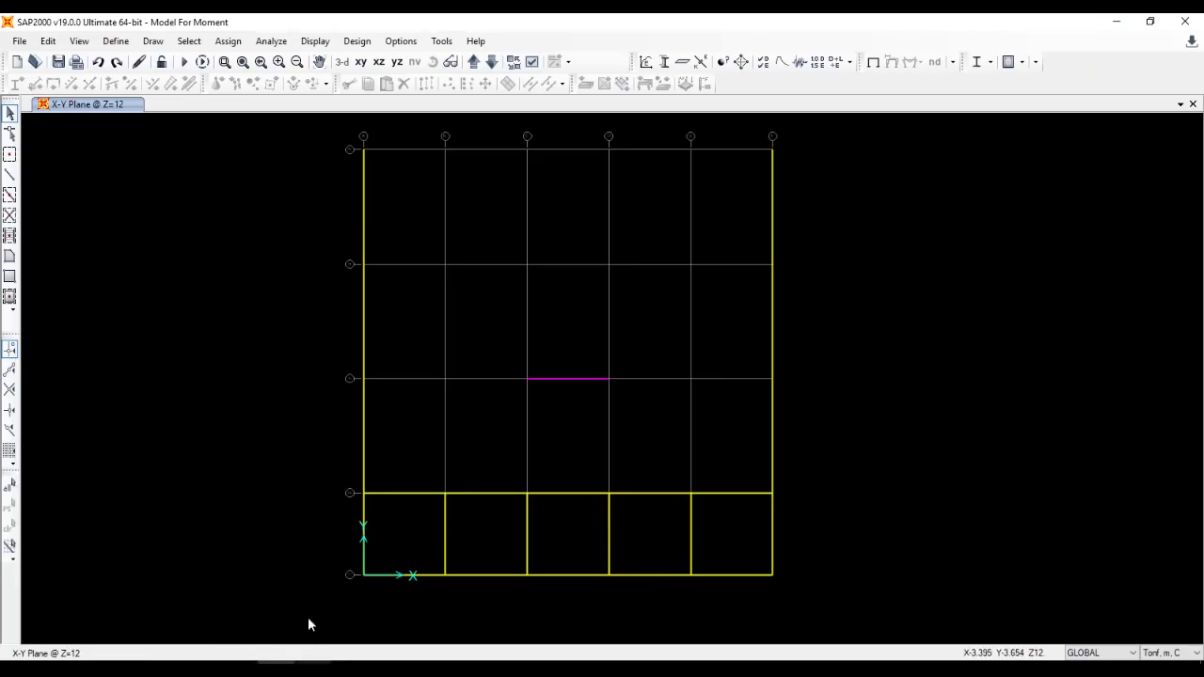
Release Moment 33 at both ends and torsion at the end of all drawn beams, and restore the undeformed view.
left_click_drag(321, 589, 961, 135)
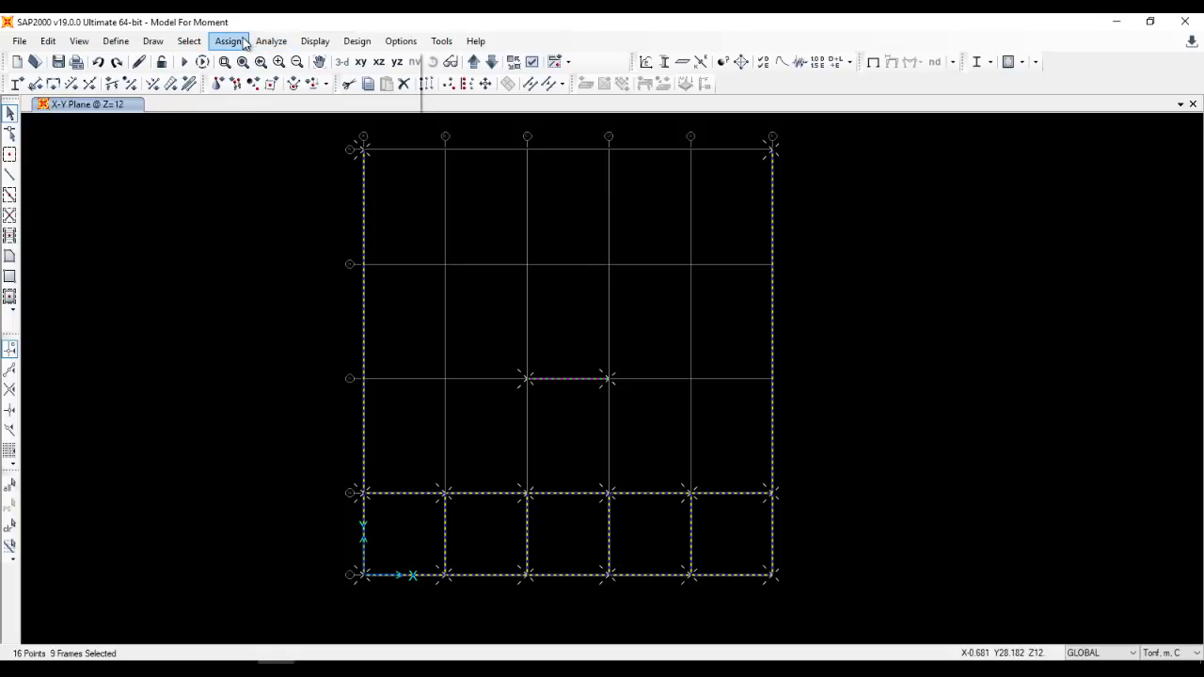
left_click(228, 40)
mouse_move(389, 84)
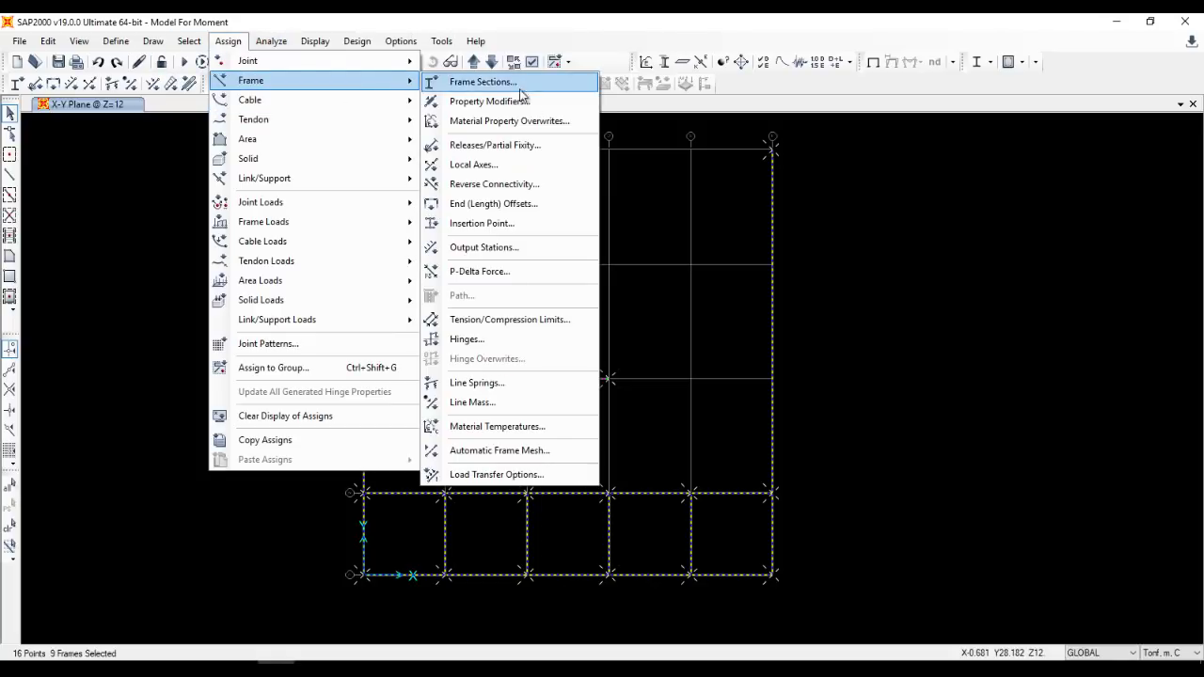
left_click(538, 145)
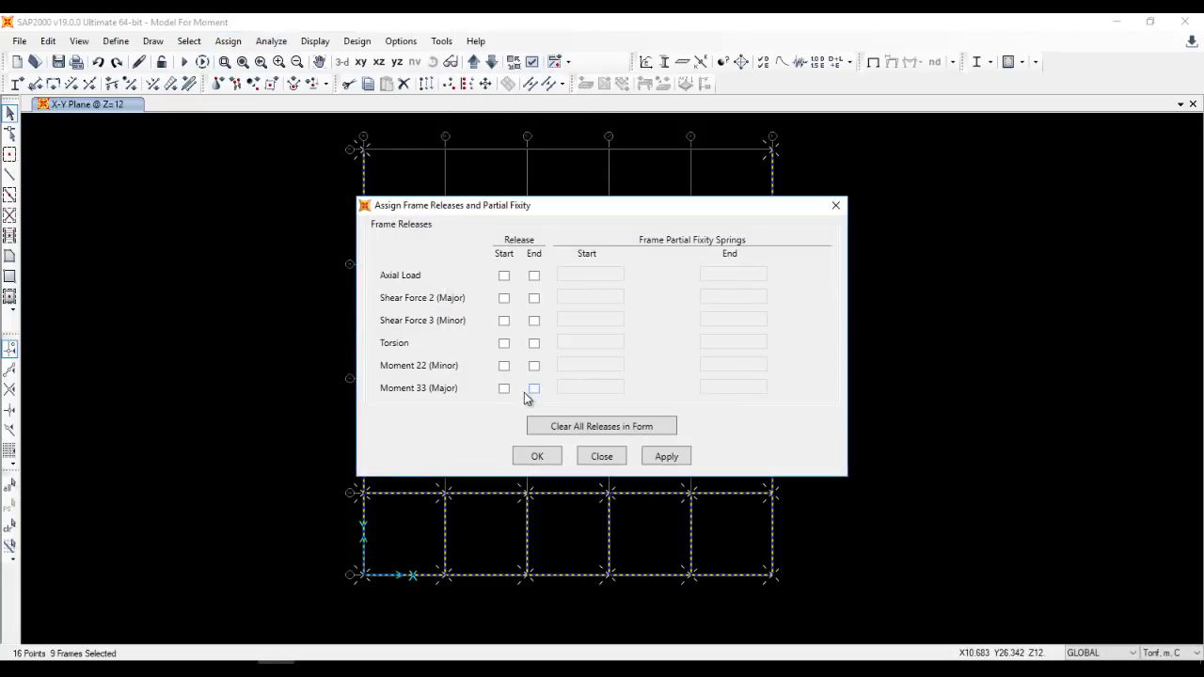
left_click(506, 389)
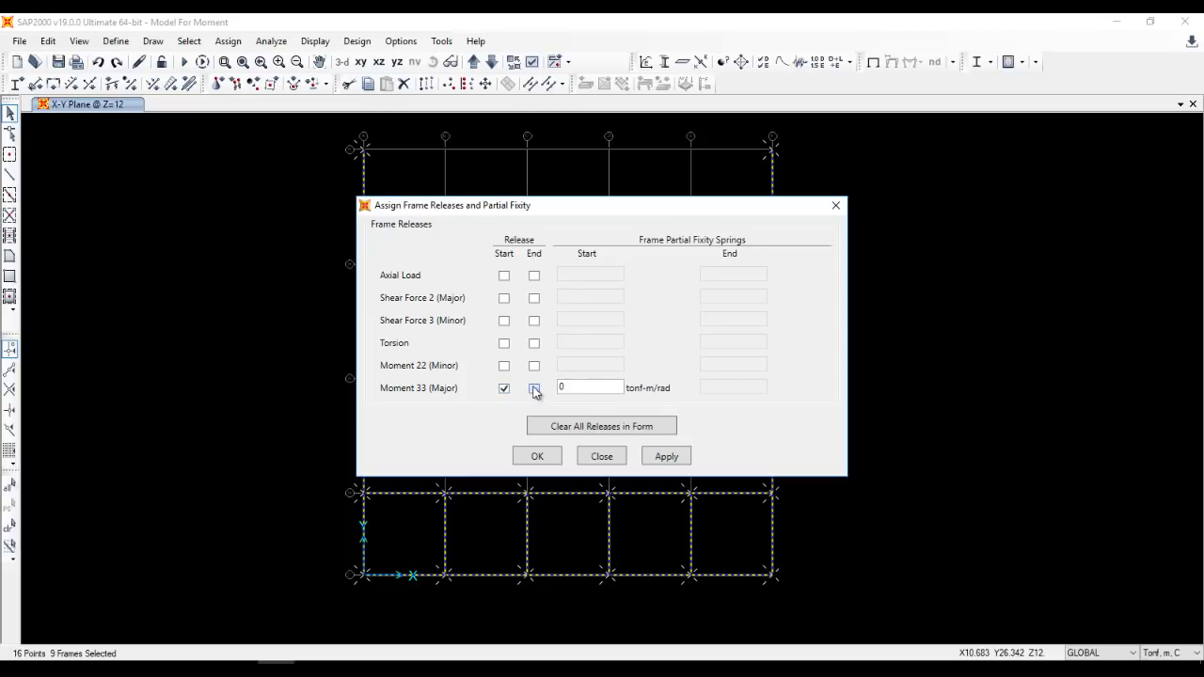
left_click(534, 389)
left_click(535, 344)
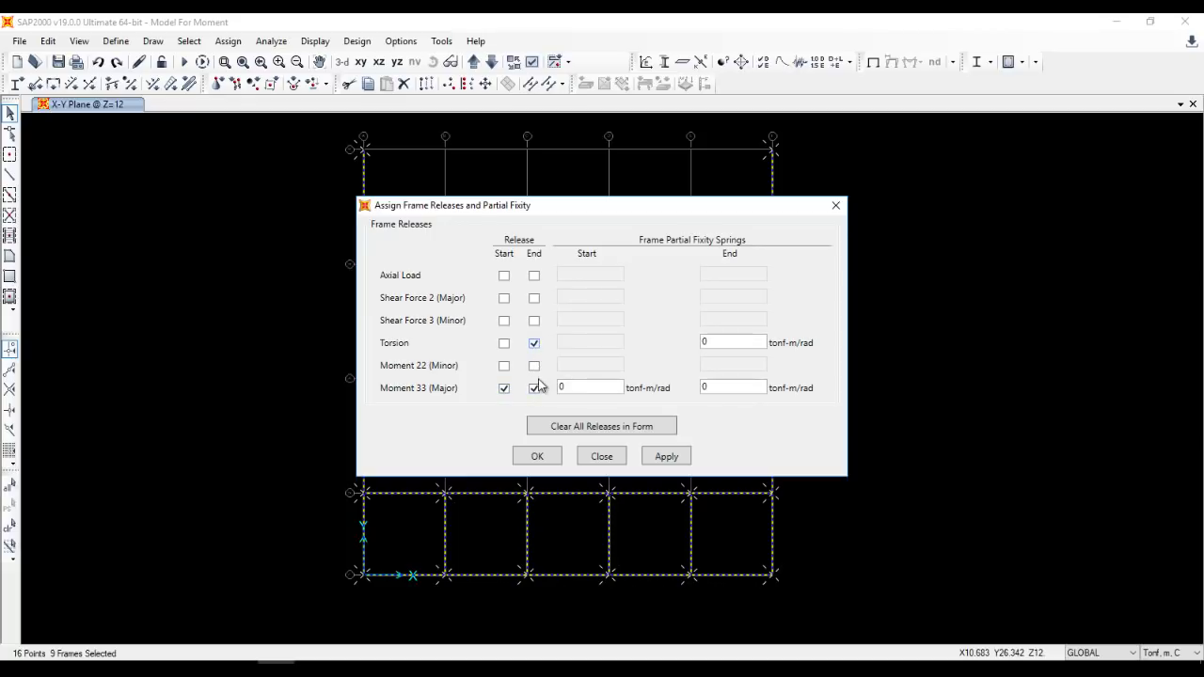
left_click(537, 456)
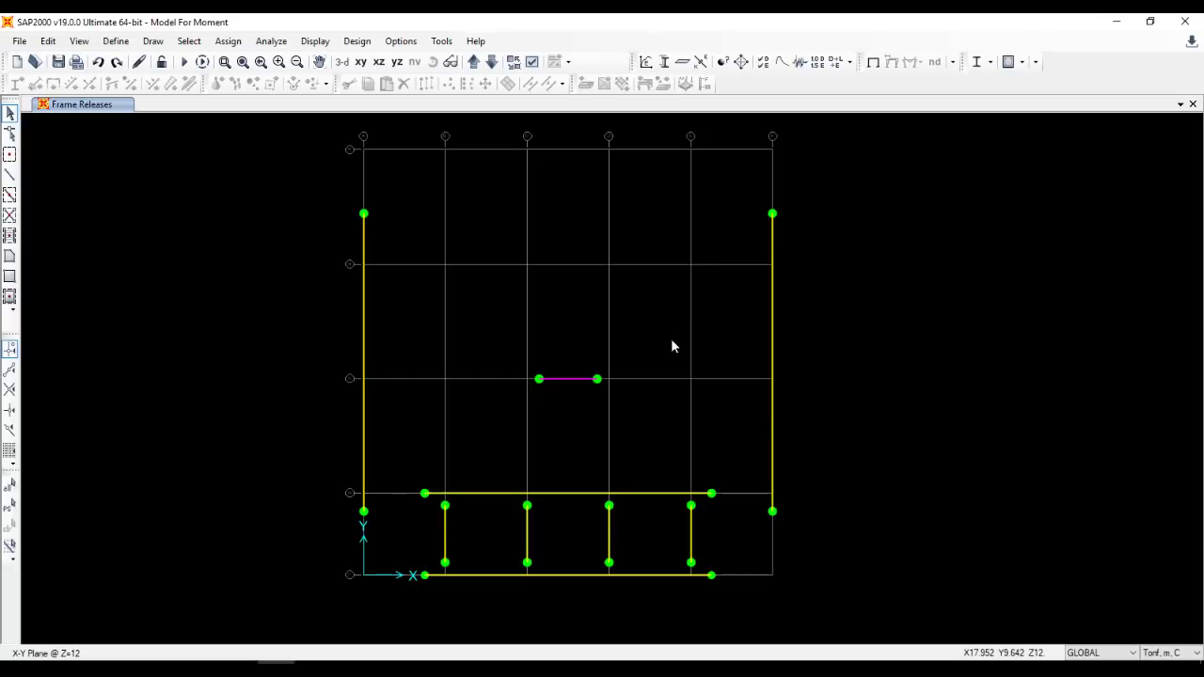
left_click(873, 62)
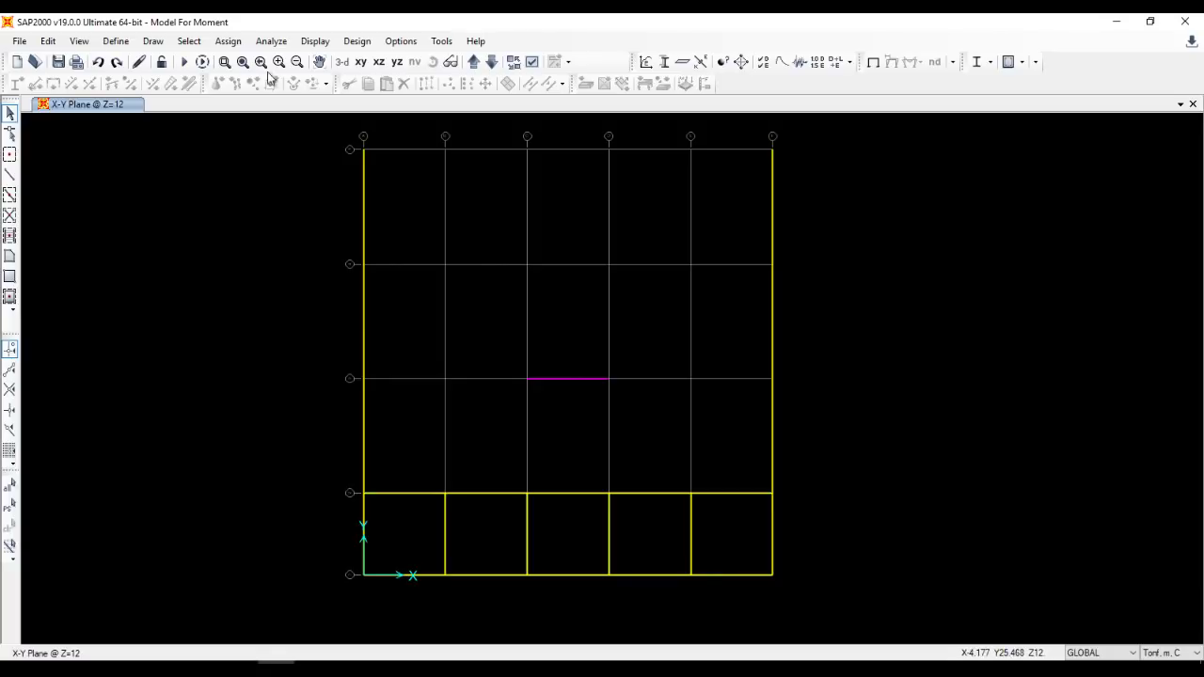
Select all frames that use the B12x70 section property.
left_click(189, 42)
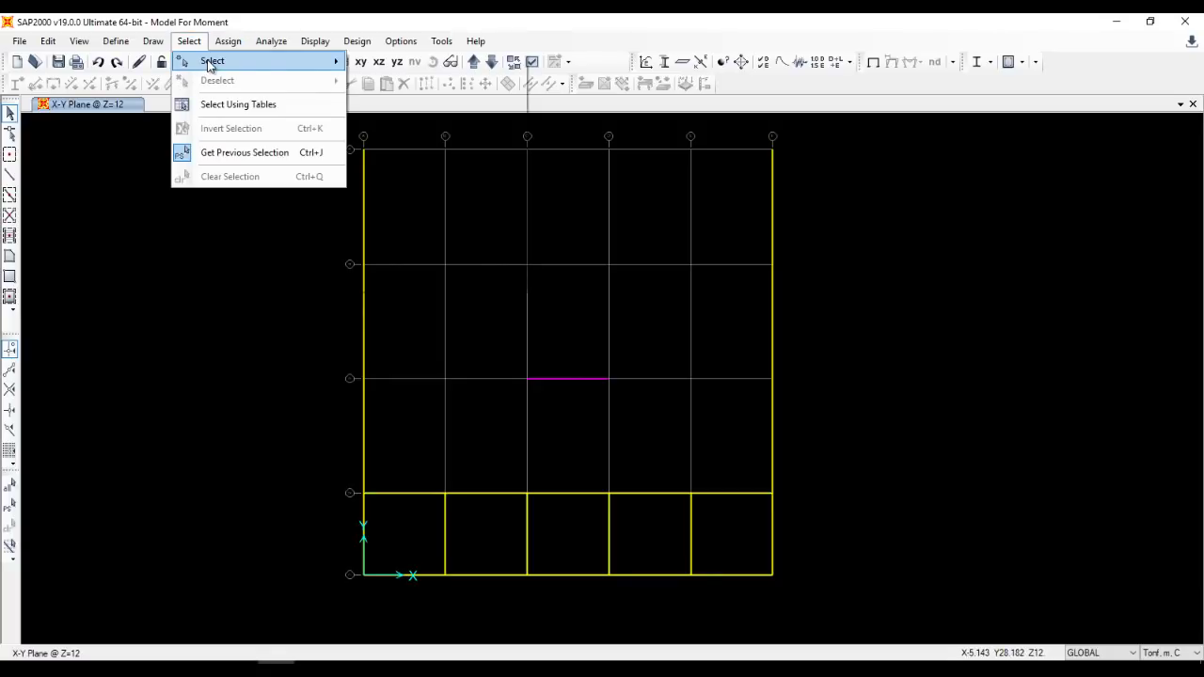
left_click(189, 42)
left_click(152, 41)
mouse_move(189, 41)
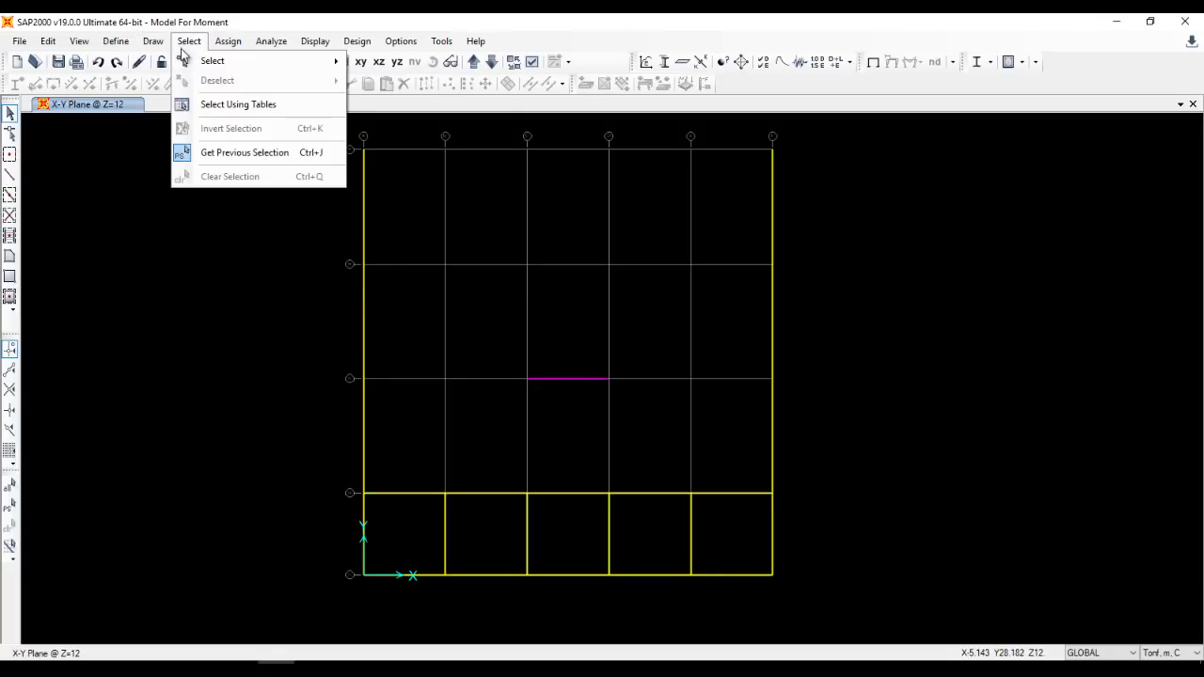
mouse_move(277, 62)
mouse_move(479, 193)
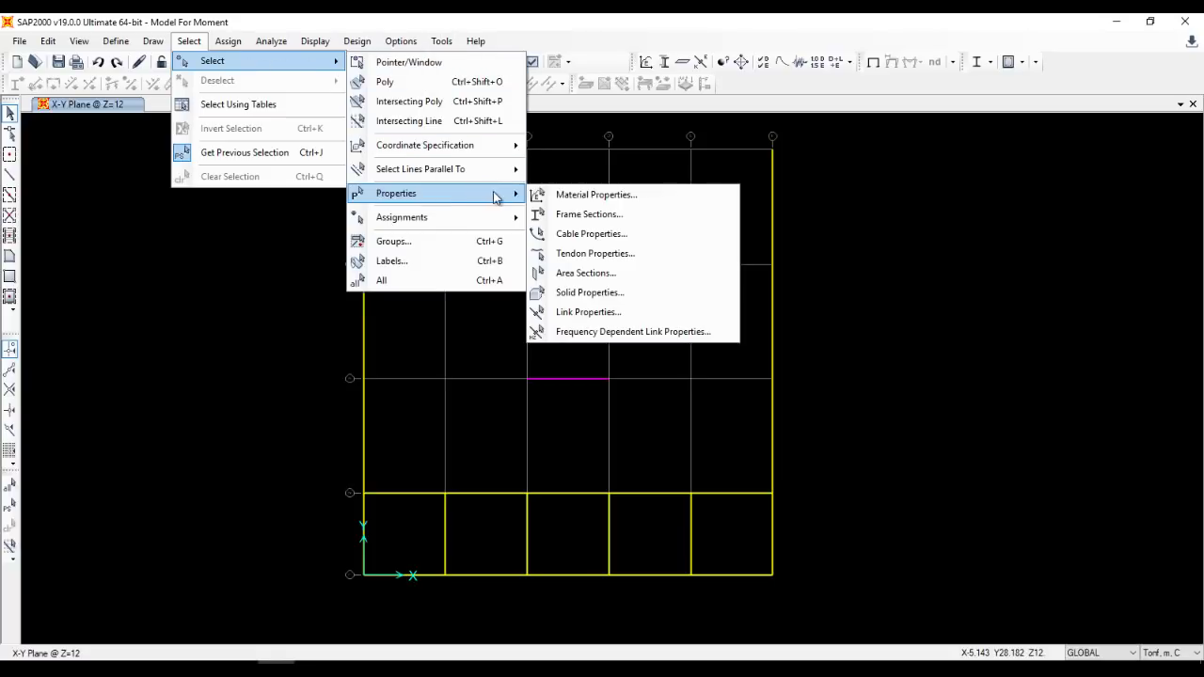
left_click(582, 214)
left_click(528, 249)
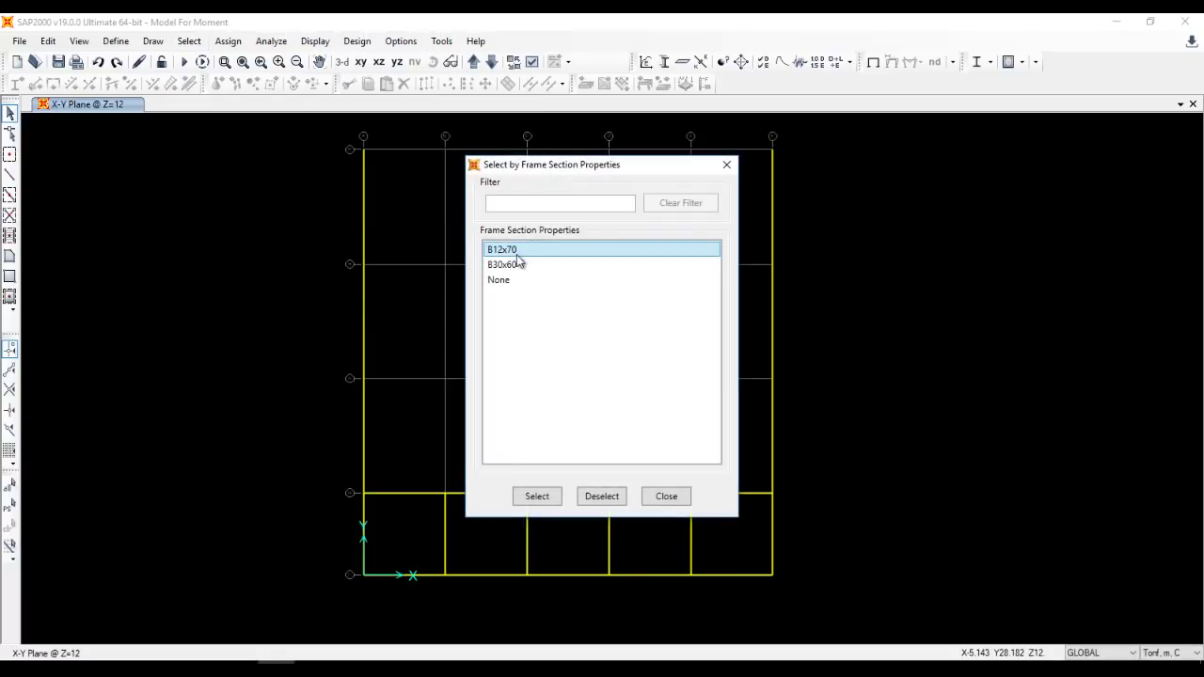
left_click(538, 496)
left_click(666, 497)
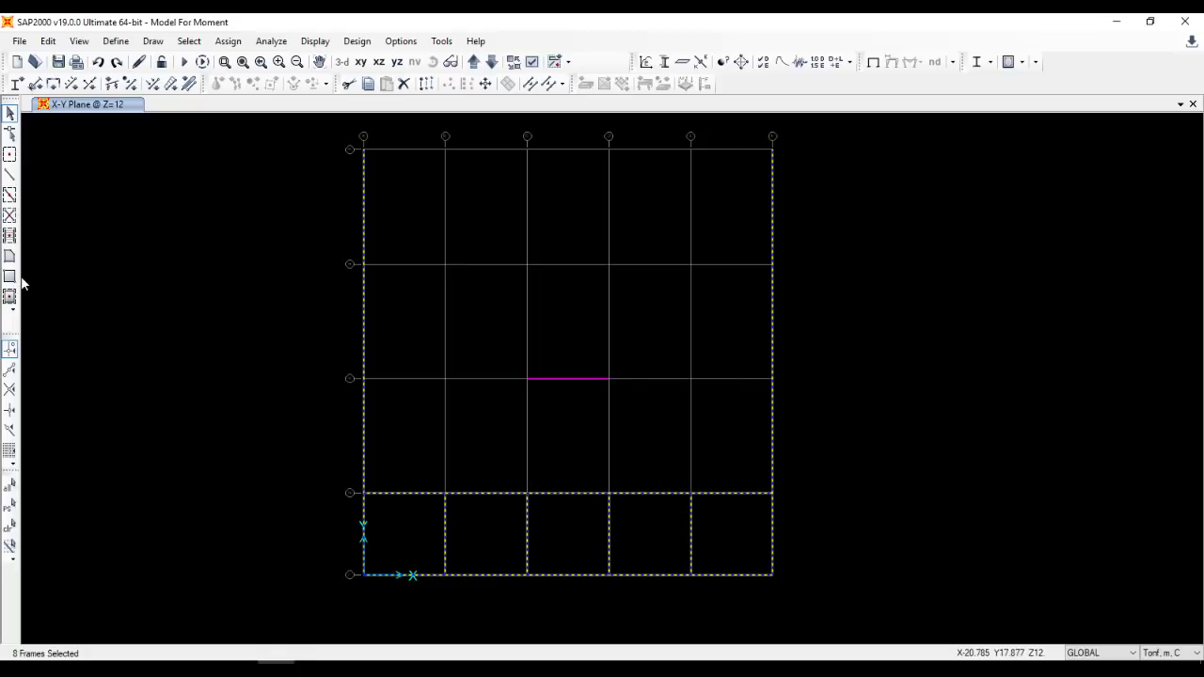
Assign a uniform gravity load of 0.5 tonf/m in load pattern WL to the selected B12x70 beams, replacing existing loads.
left_click(228, 41)
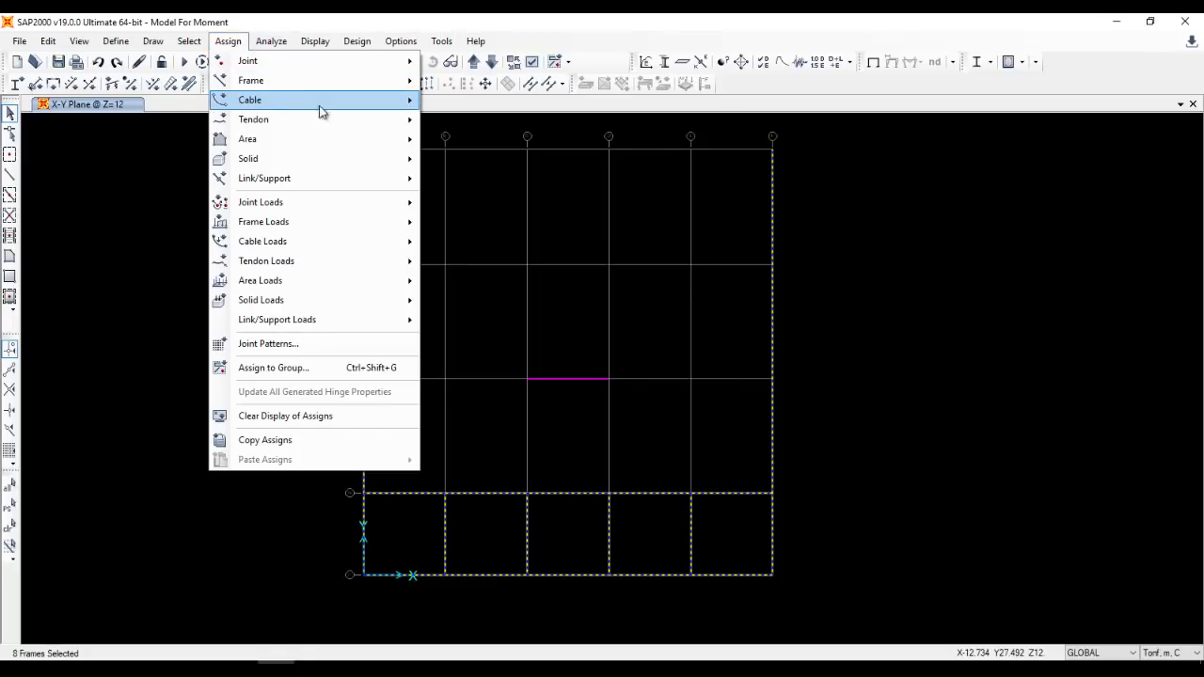
mouse_move(416, 223)
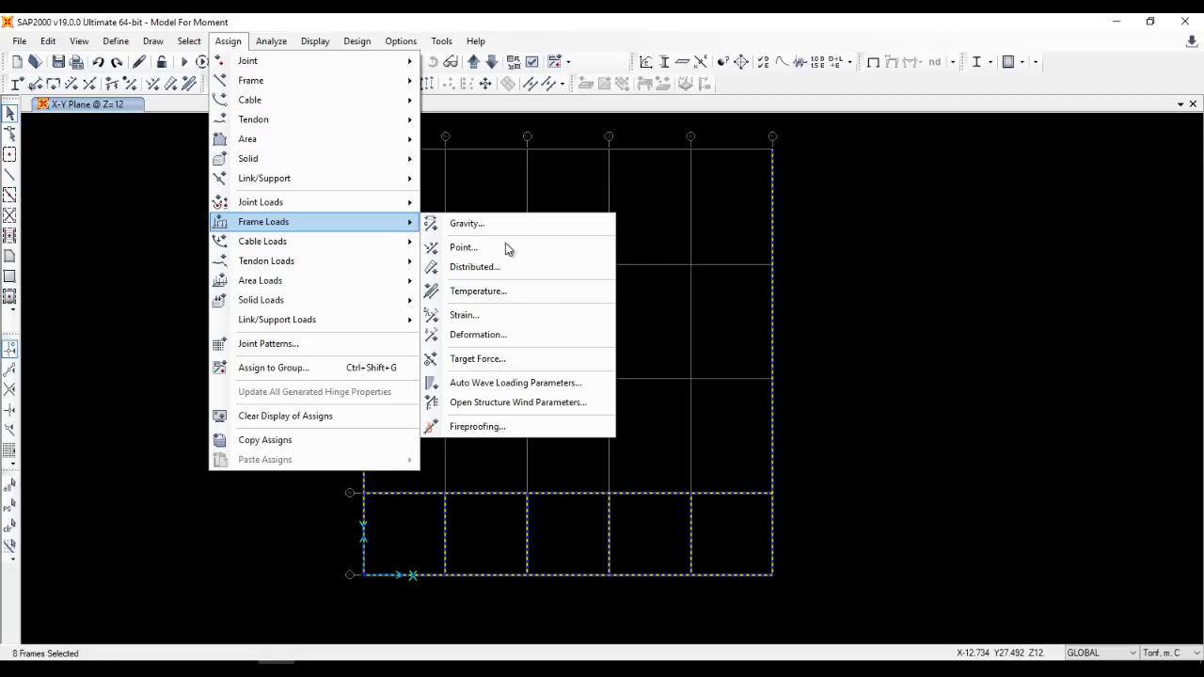
left_click(485, 269)
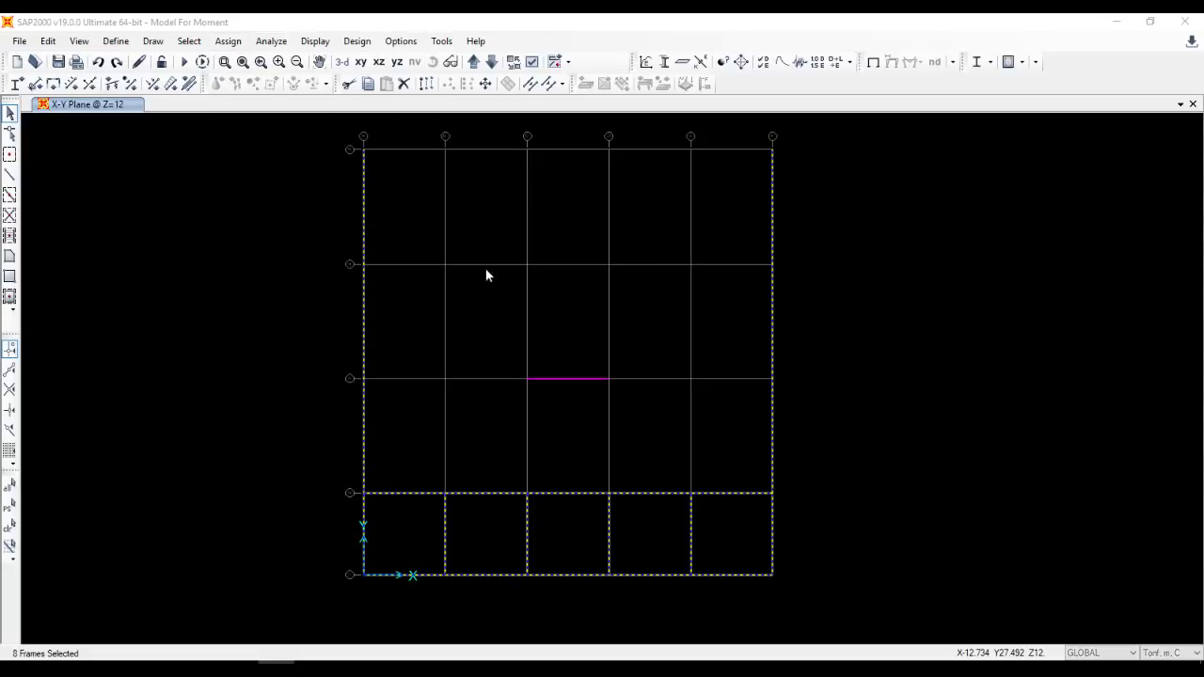
left_click(545, 231)
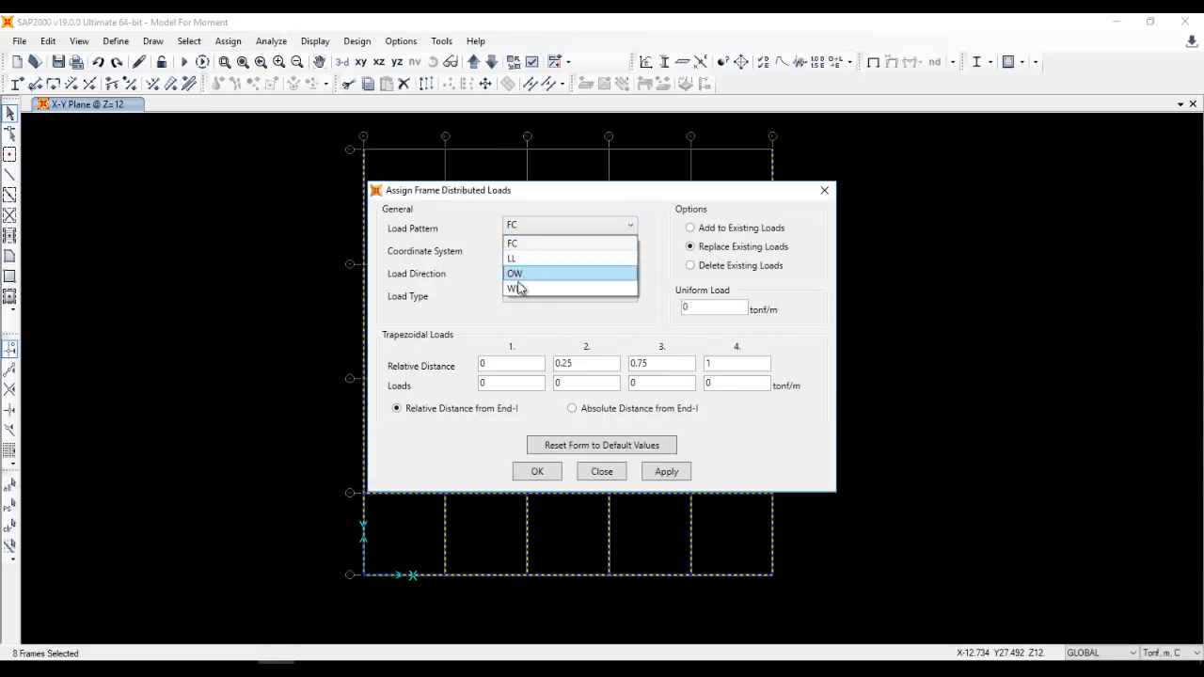
left_click(518, 274)
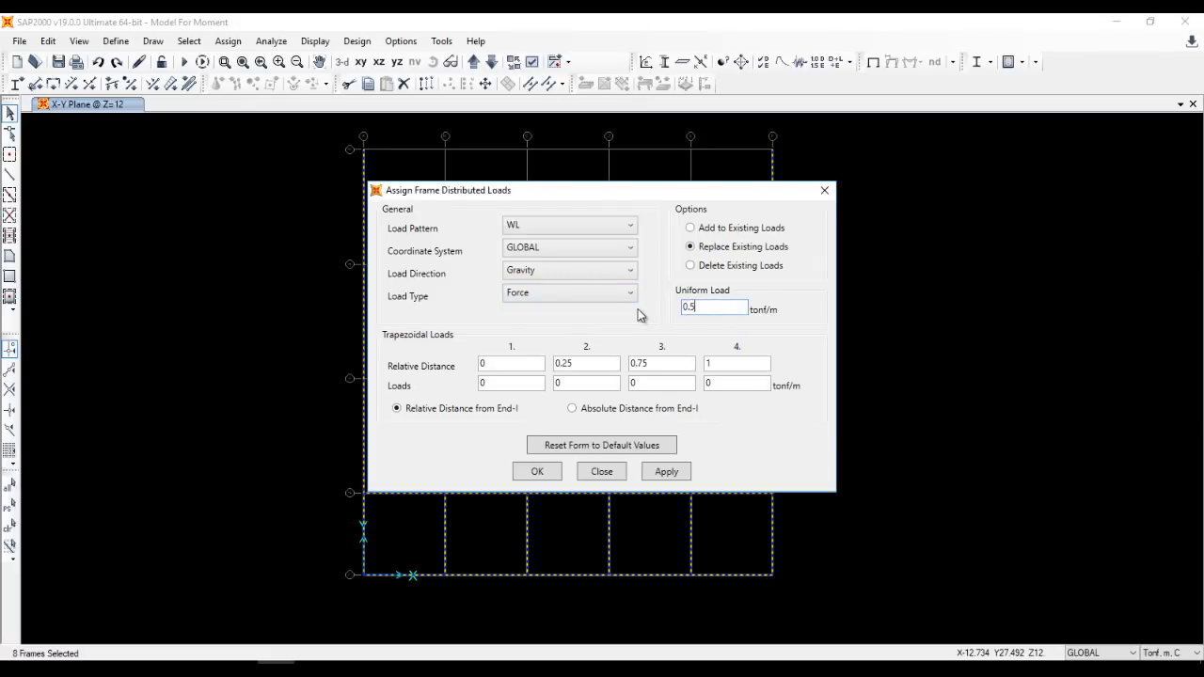
left_click(667, 472)
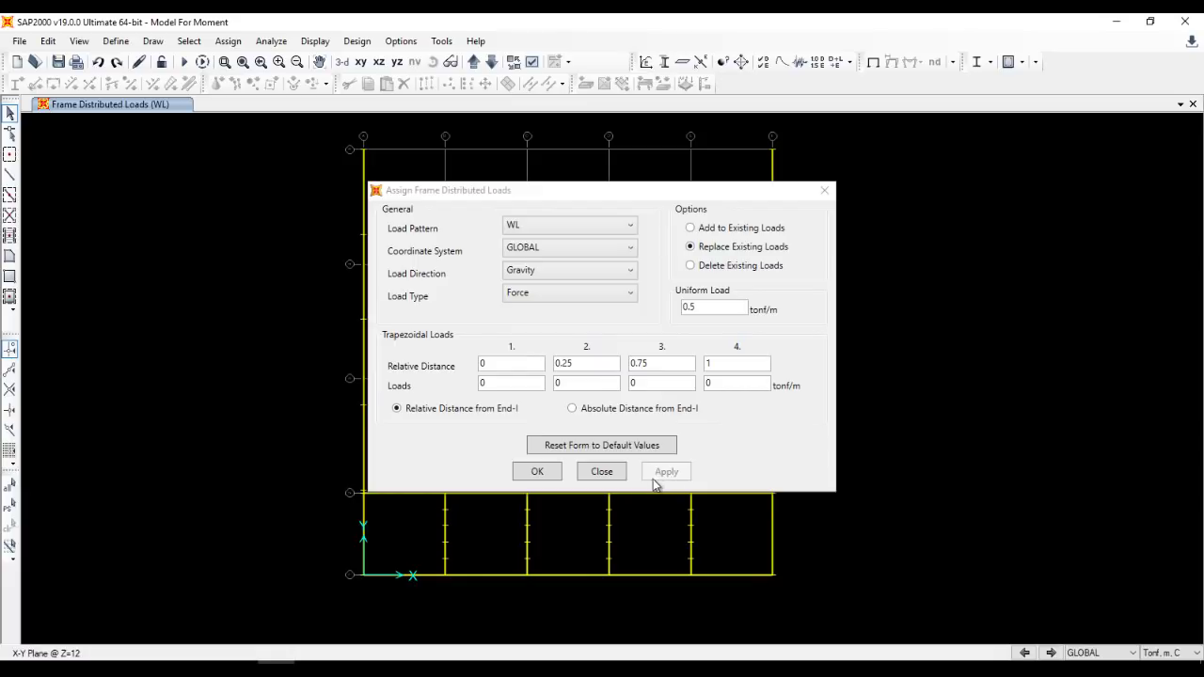
left_click(602, 472)
Select the B30x60 beam on grid line 3 between C and D and open its distributed load assignment.
left_click(538, 379)
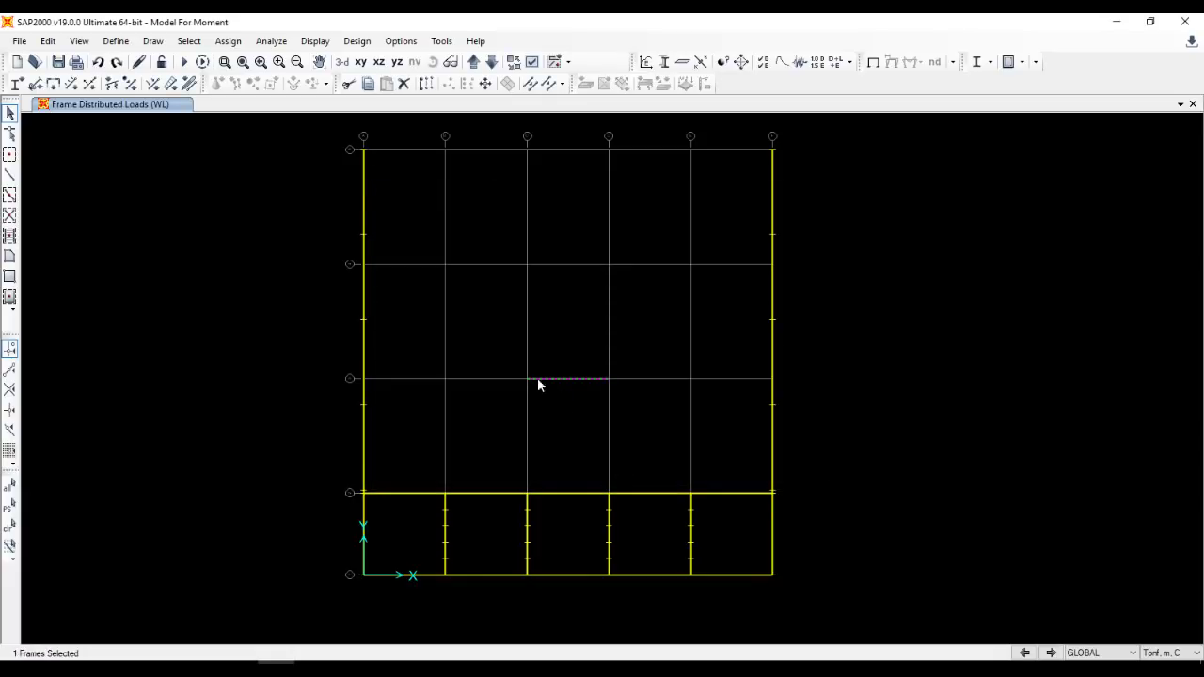
left_click(227, 42)
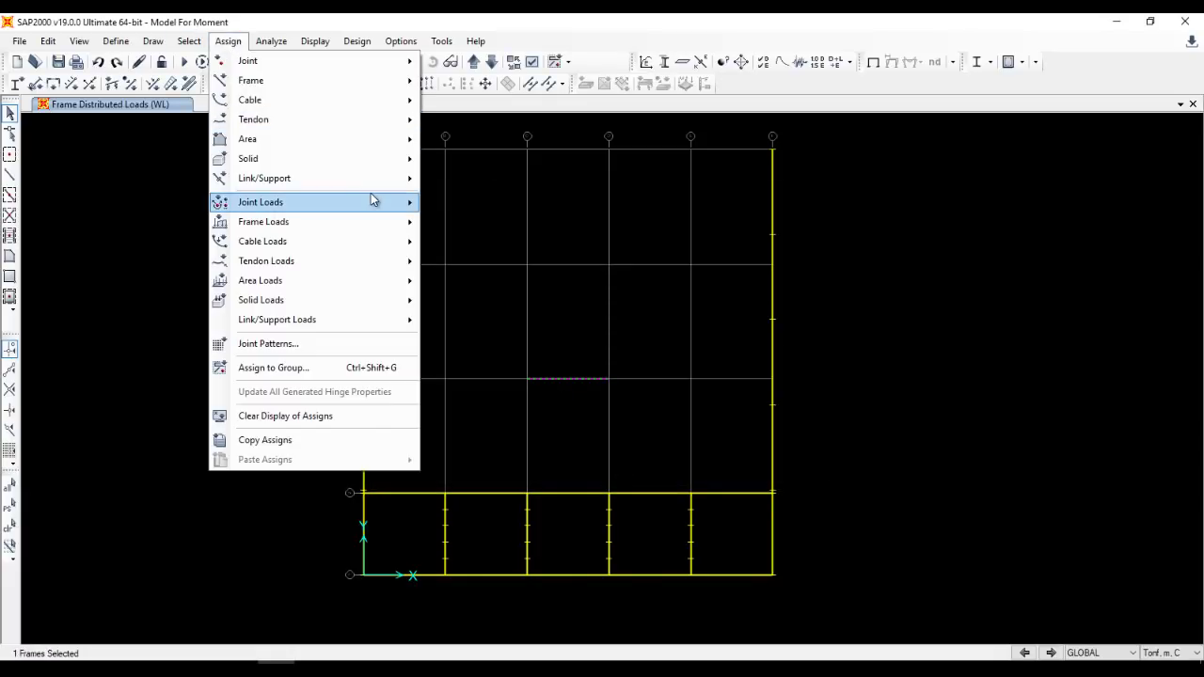
mouse_move(397, 221)
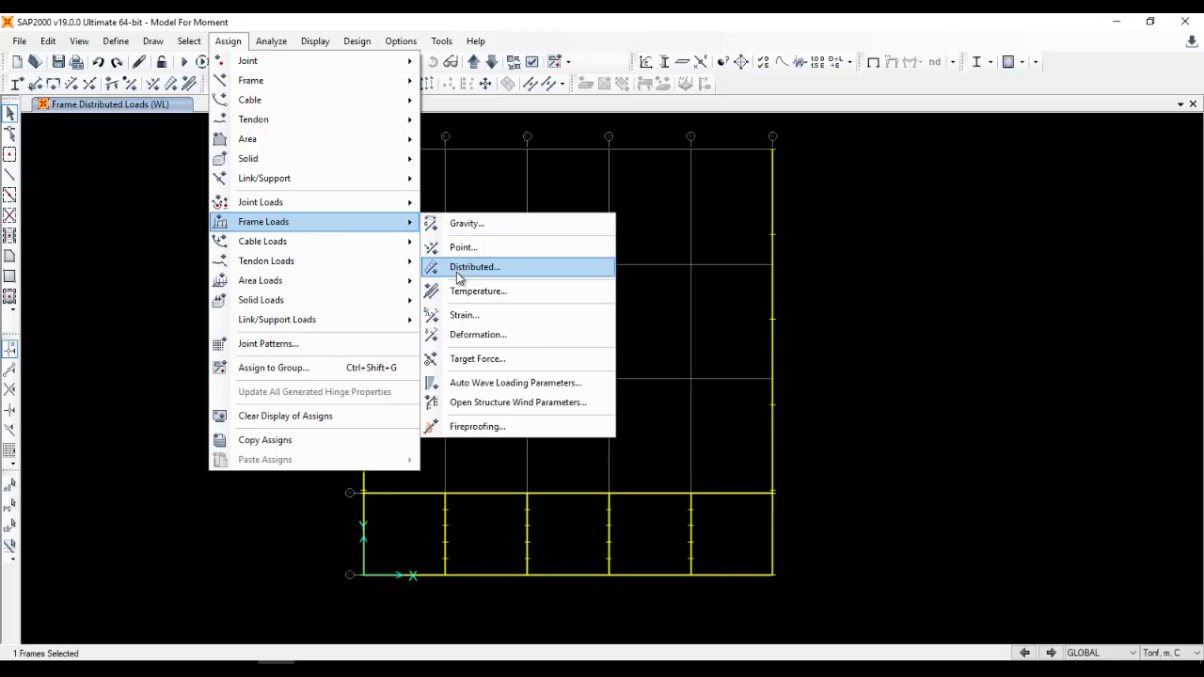
Switch to AutoCAD to examine the 30x60 beam beside the core, and to Revit to examine the core walls in plan and the 3D building.
key("alt+Tab")
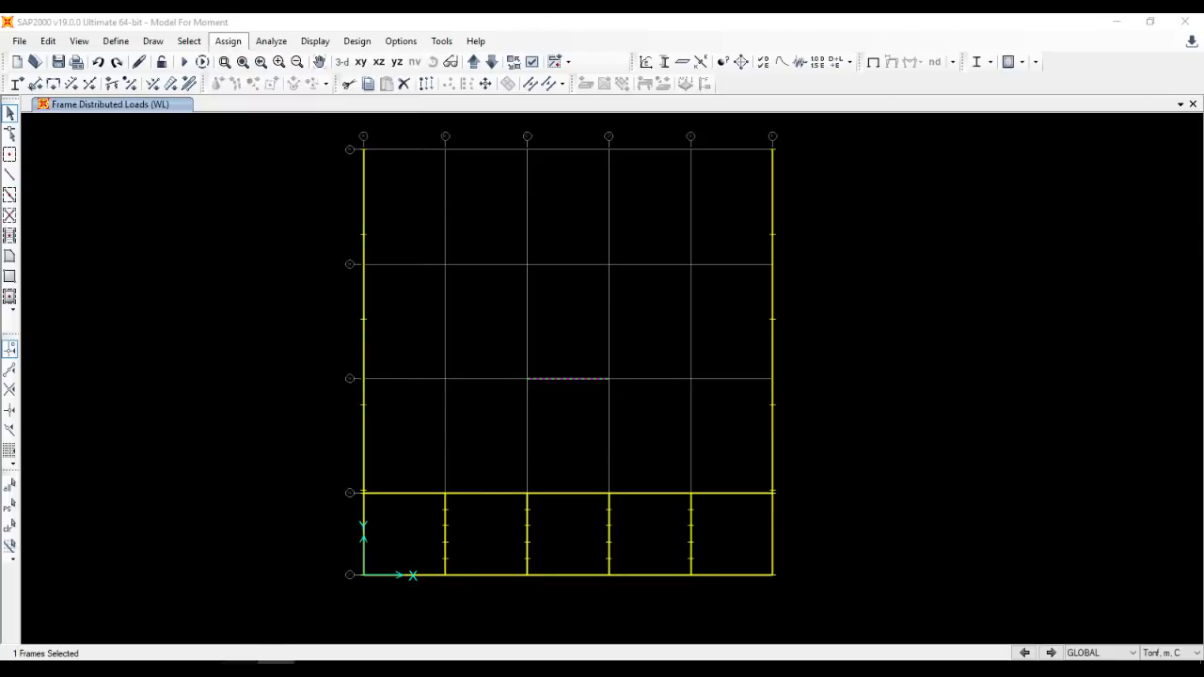
scroll(474, 301, "up", 5)
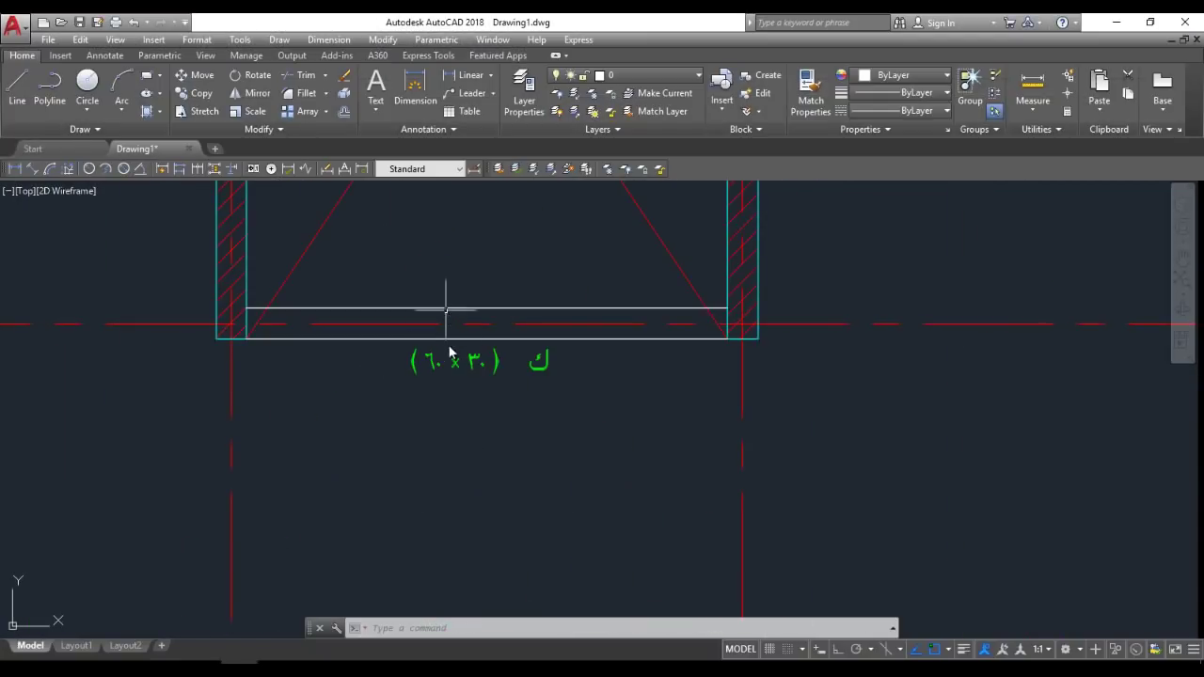
key("alt+Tab")
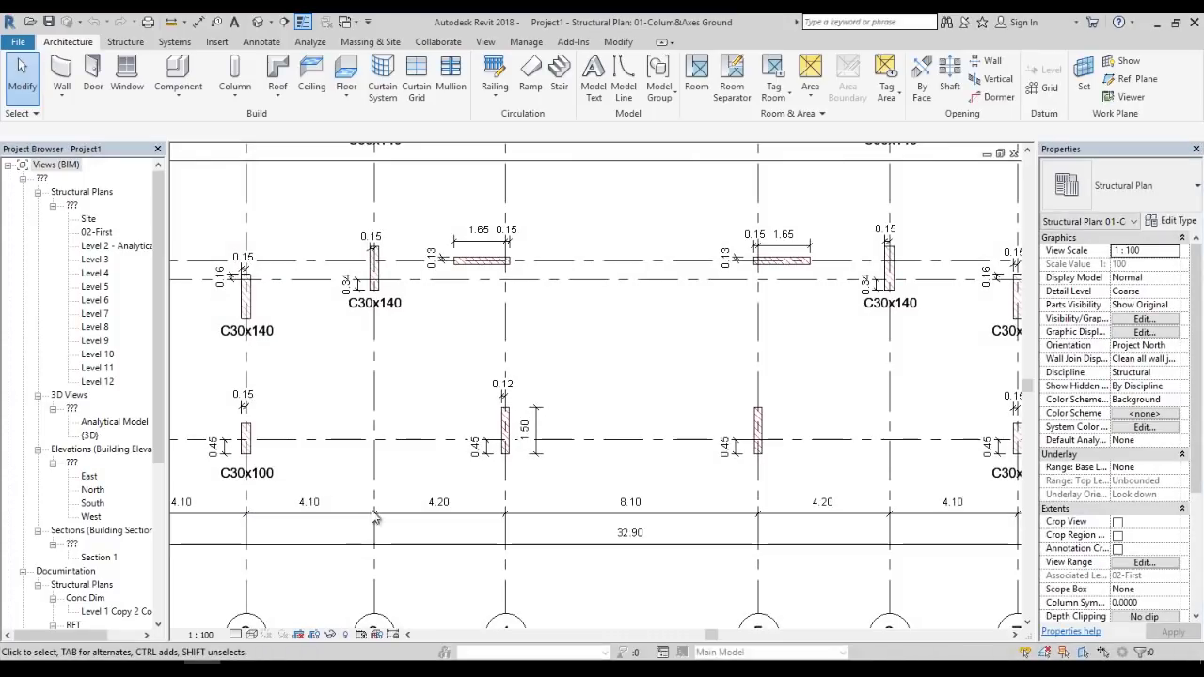
scroll(527, 366, "down", 3)
scroll(534, 295, "up", 5)
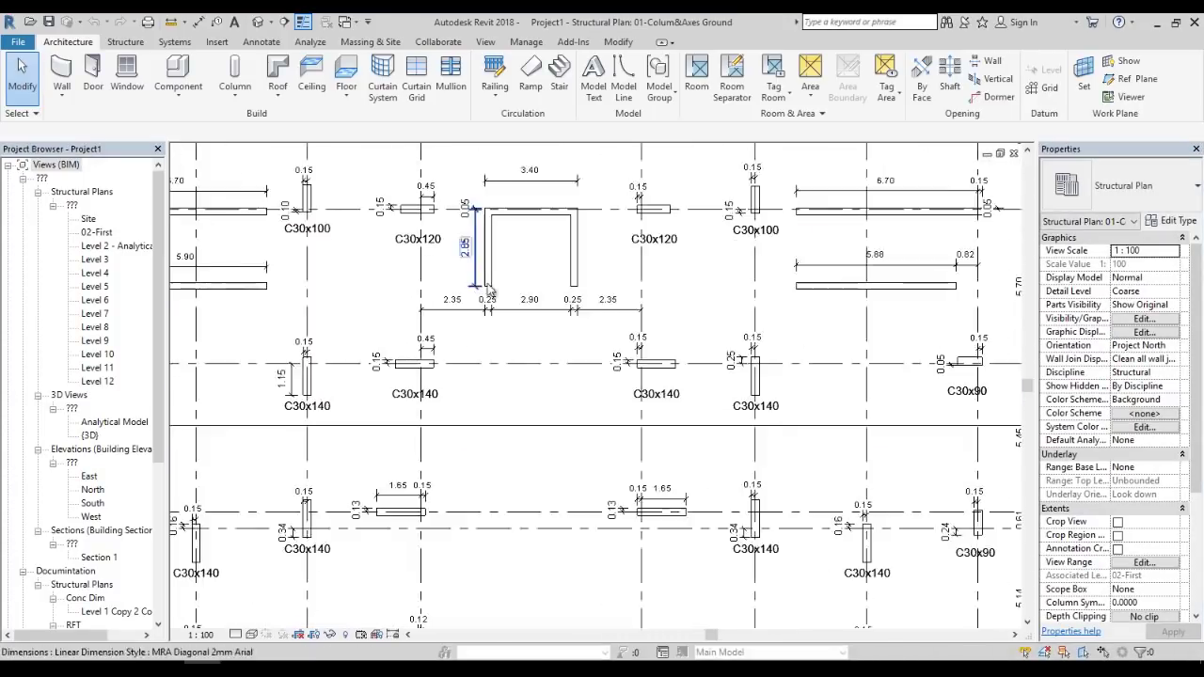
scroll(573, 295, "up", 2)
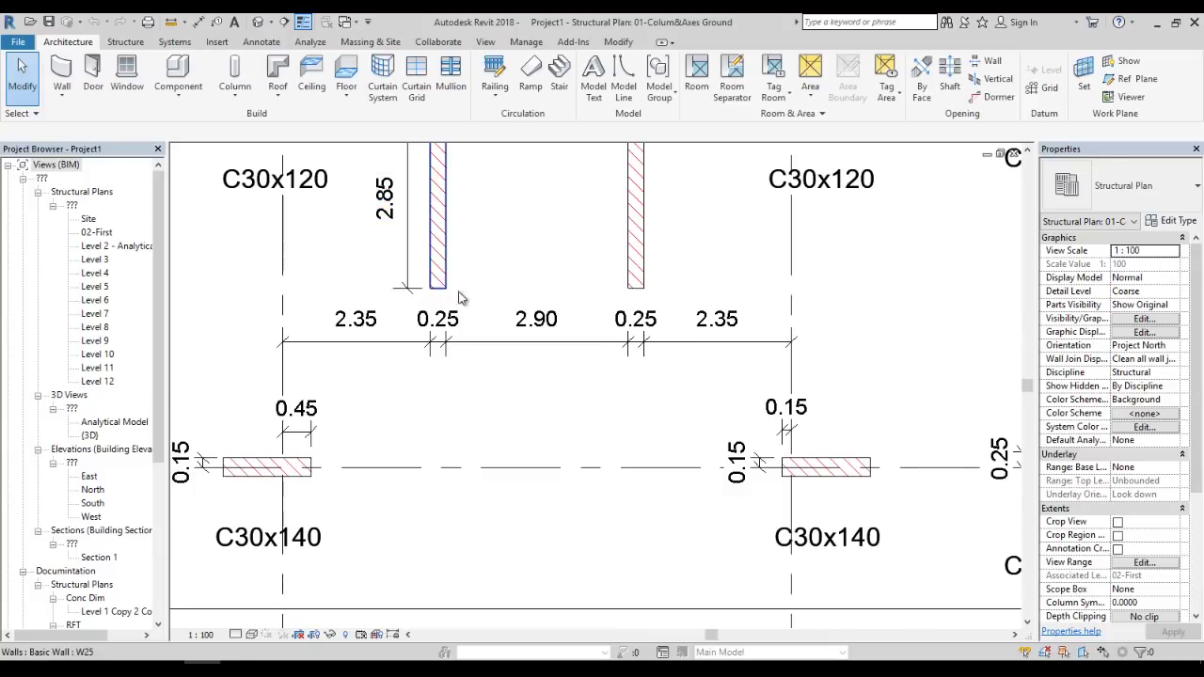
scroll(609, 301, "down", 3)
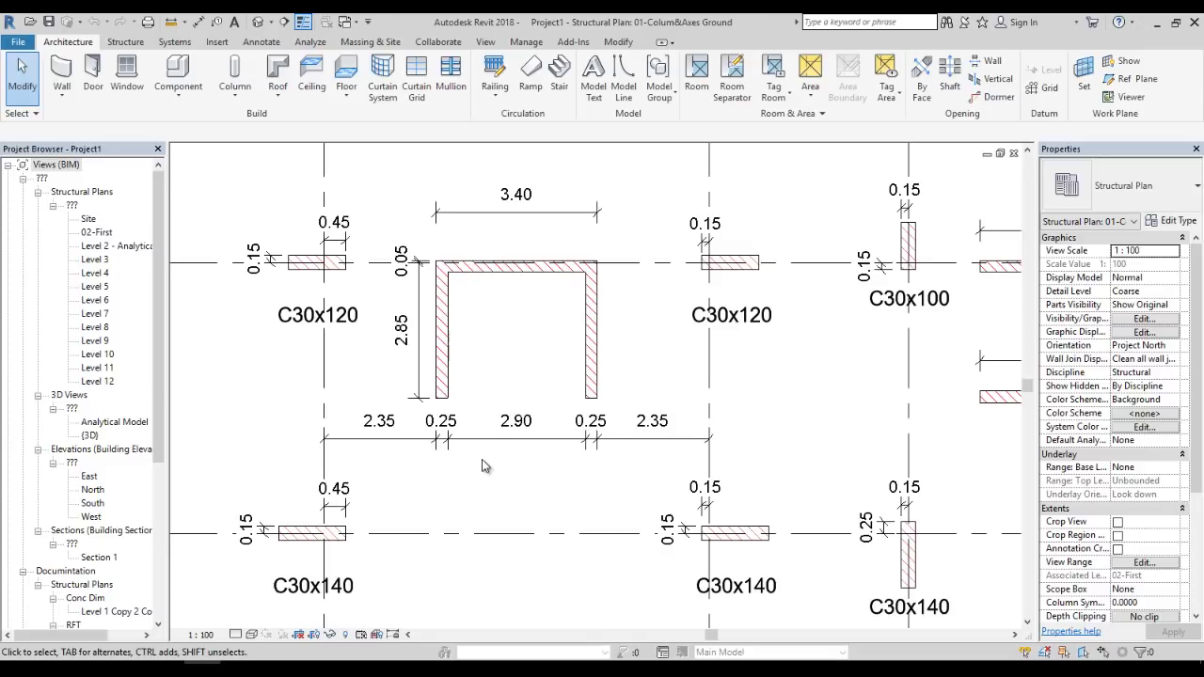
left_click(513, 411)
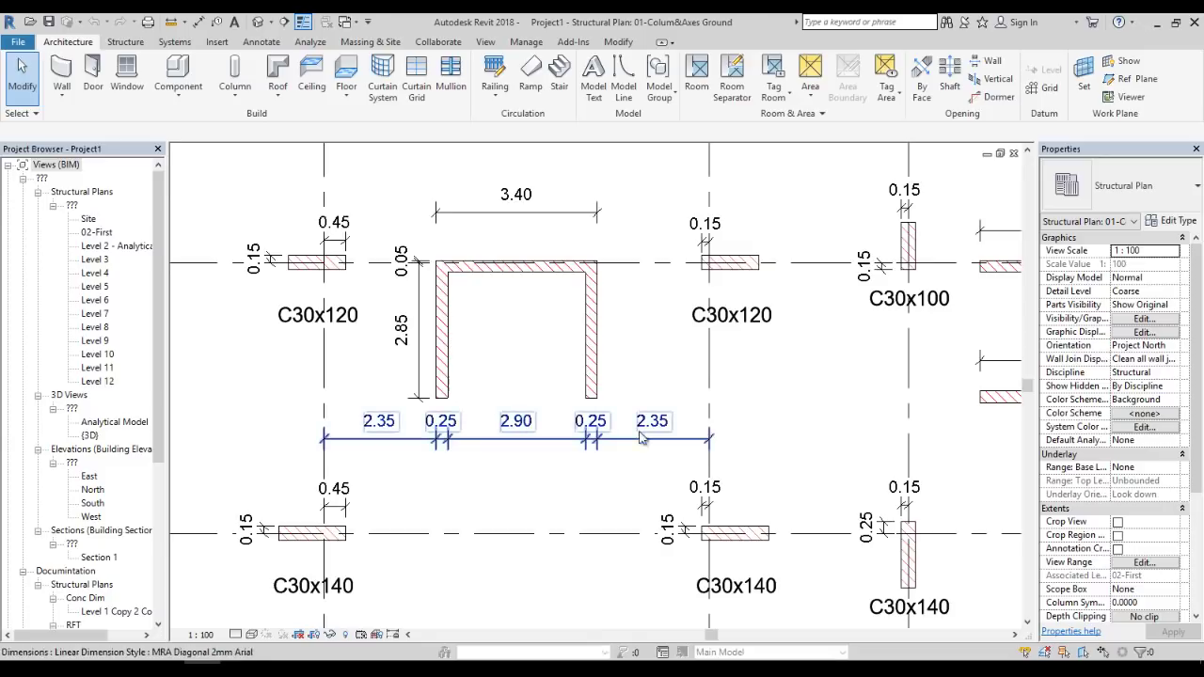
scroll(529, 316, "down", 2)
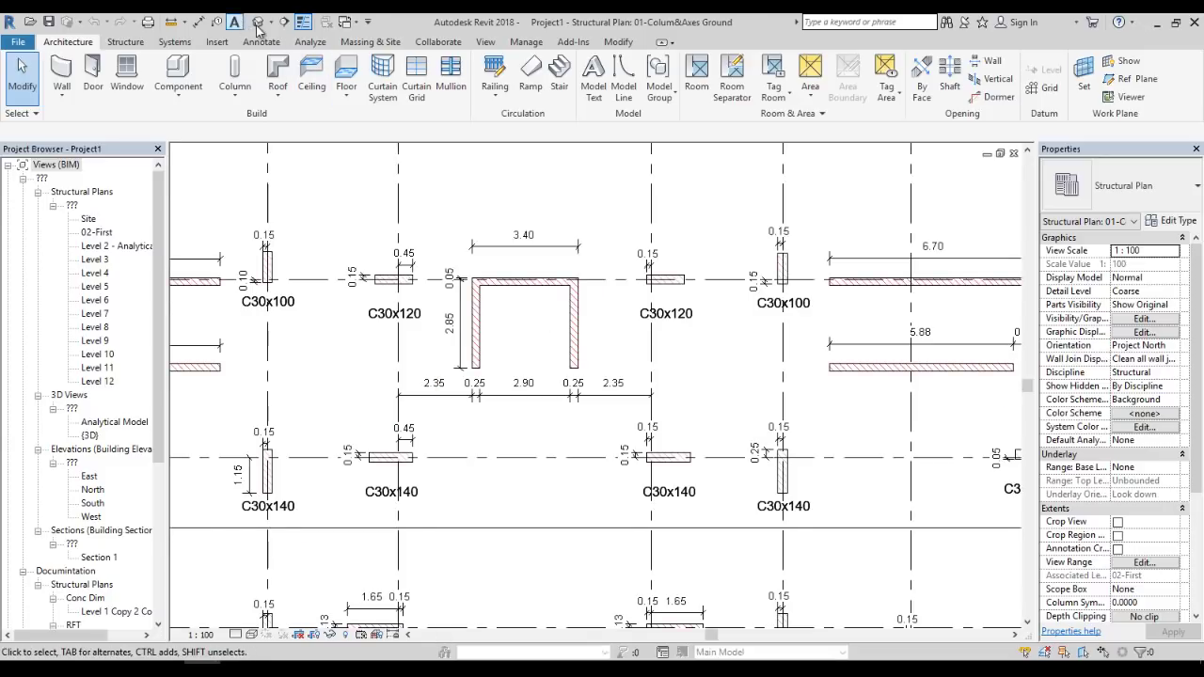
key("ctrl+Tab")
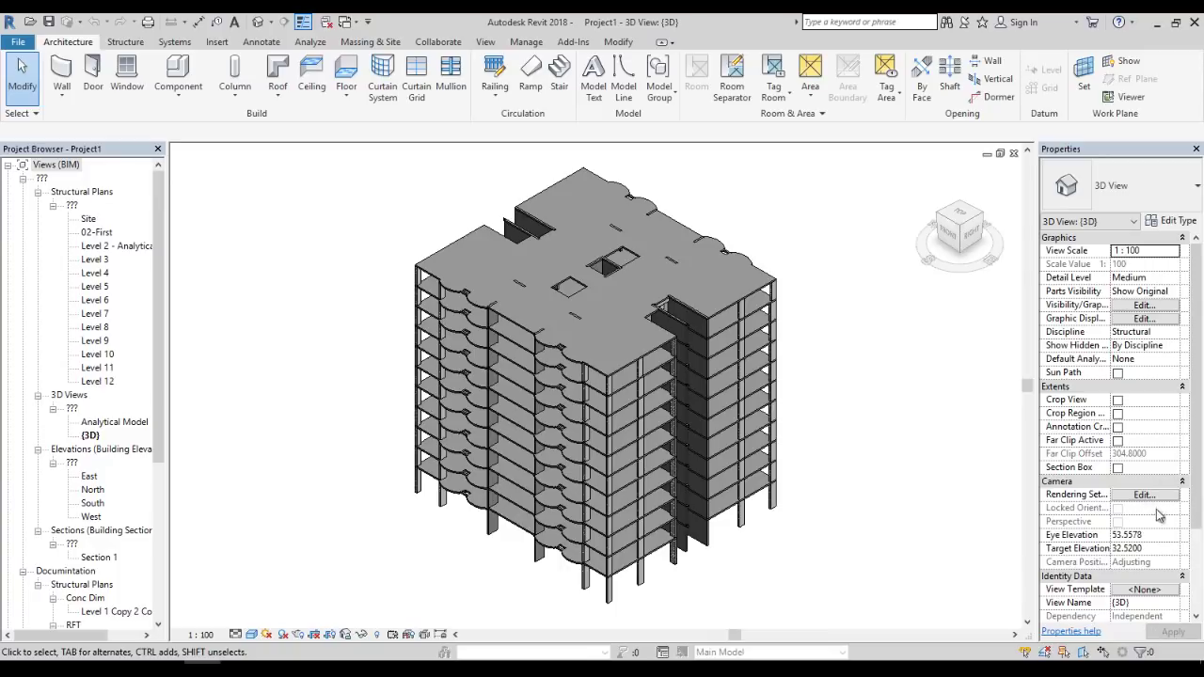
Turn on the section box of the 3D view and pull its front face inward to cut through the building.
left_click(1116, 467)
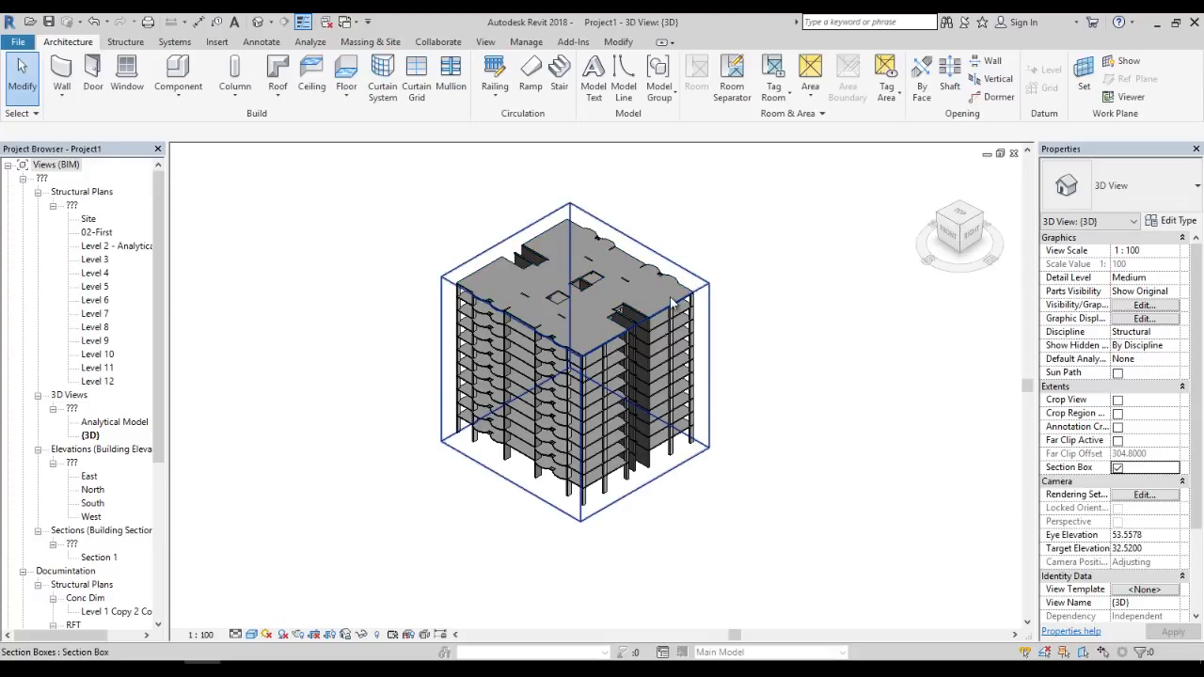
left_click(485, 435)
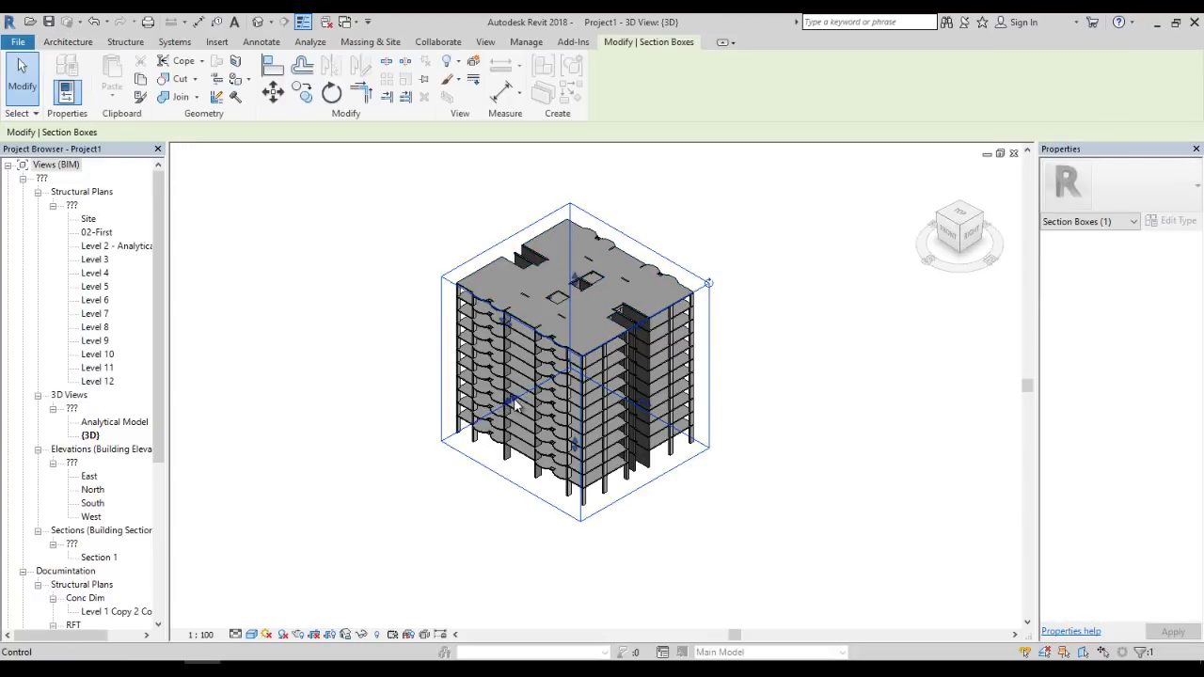
left_click_drag(508, 404, 583, 375)
Examine the core walls, slabs and beams along the cut face of the building.
scroll(555, 515, "up", 5)
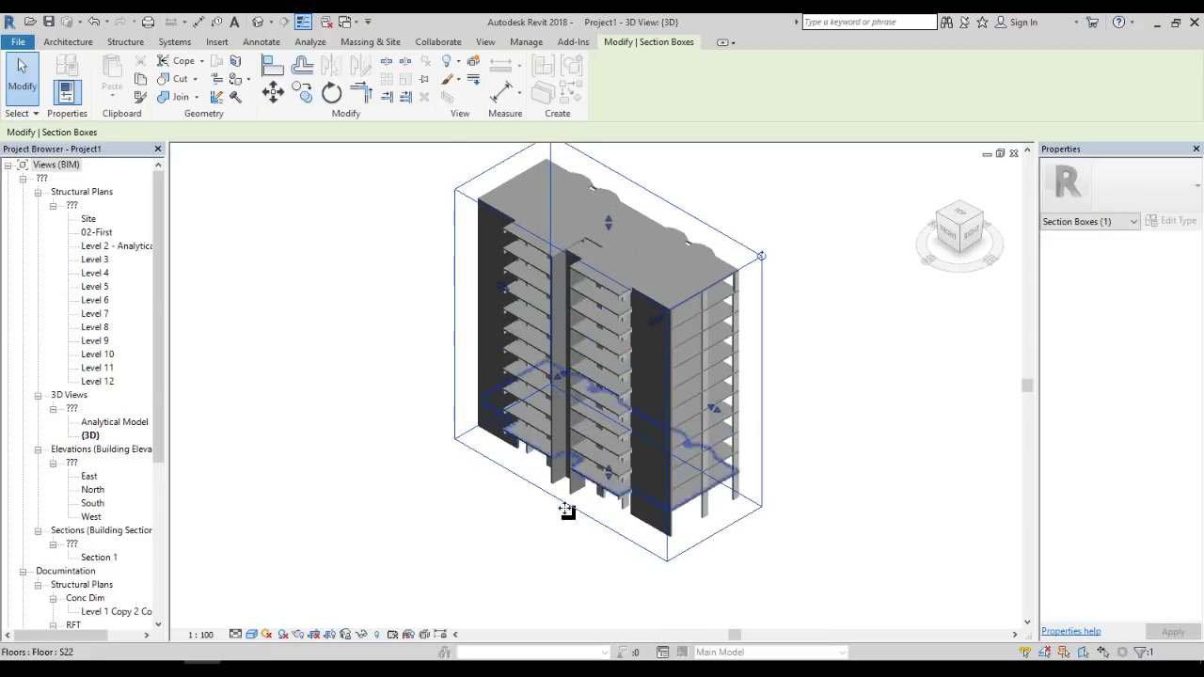
scroll(539, 531, "up", 2)
middle_click_drag(573, 484, 553, 486)
scroll(553, 487, "down", 2)
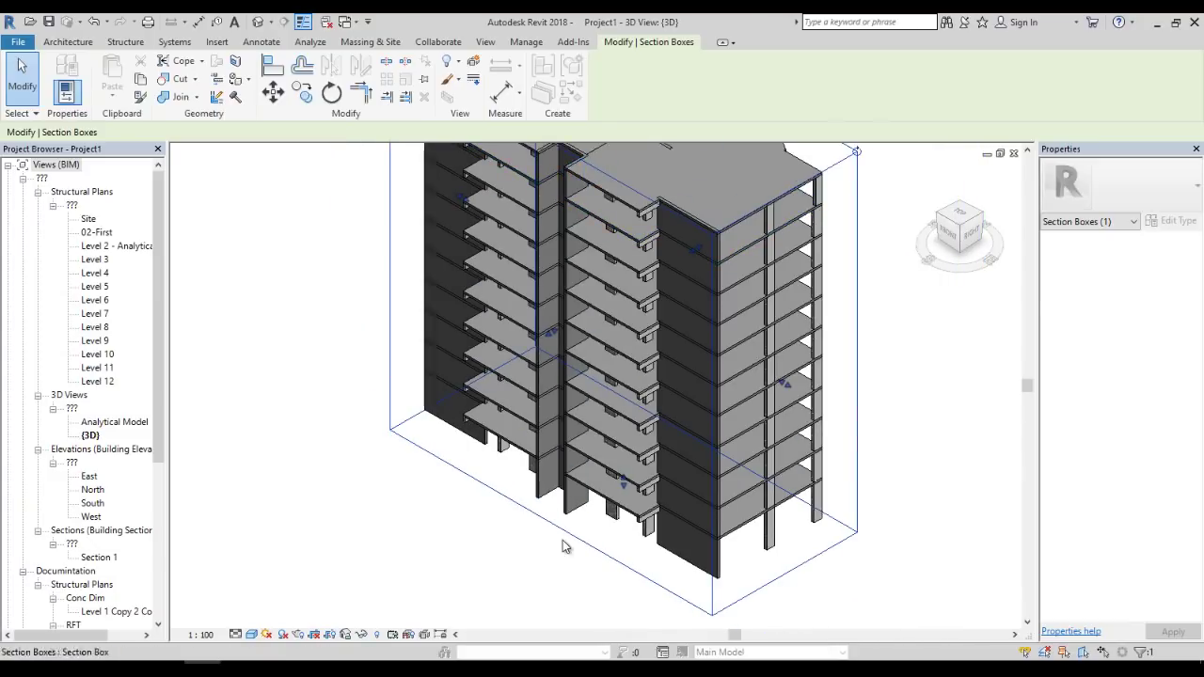
scroll(564, 530, "up", 3)
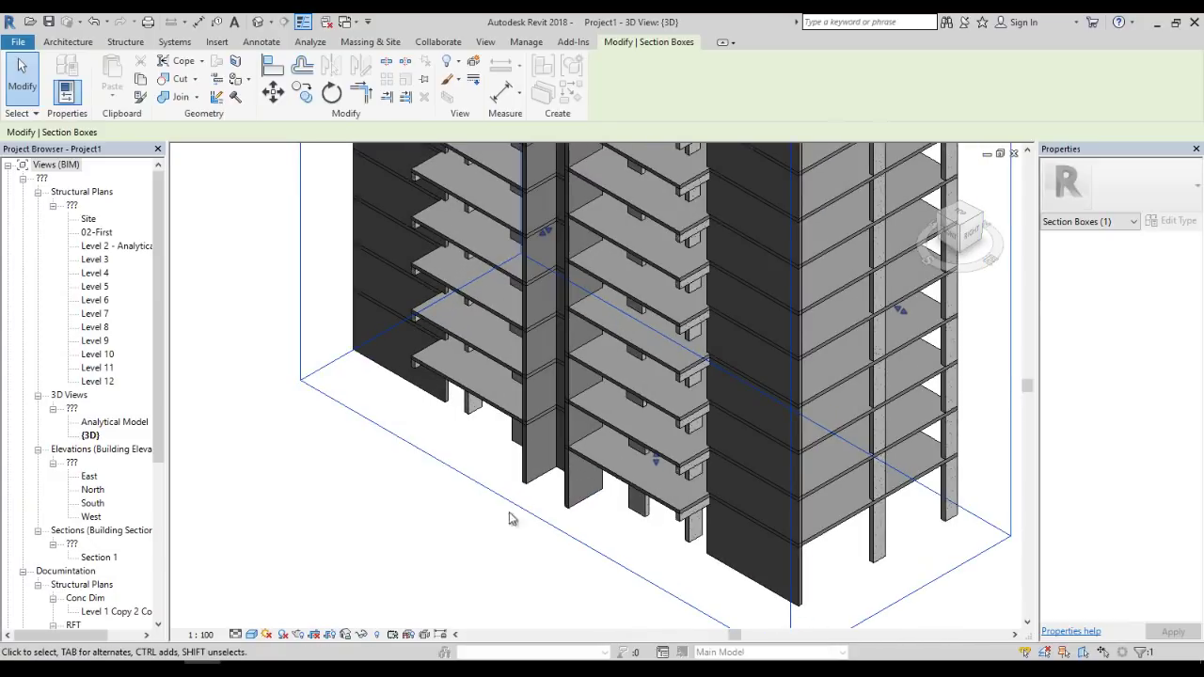
scroll(536, 477, "up", 2)
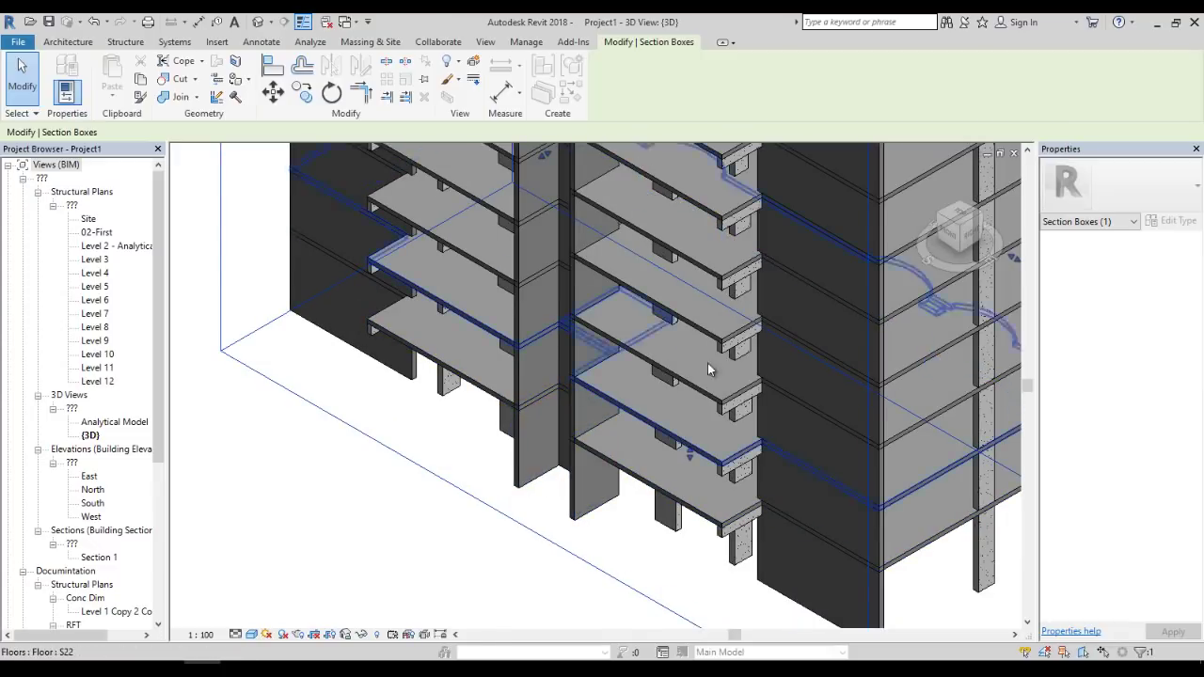
scroll(700, 346, "up", 4)
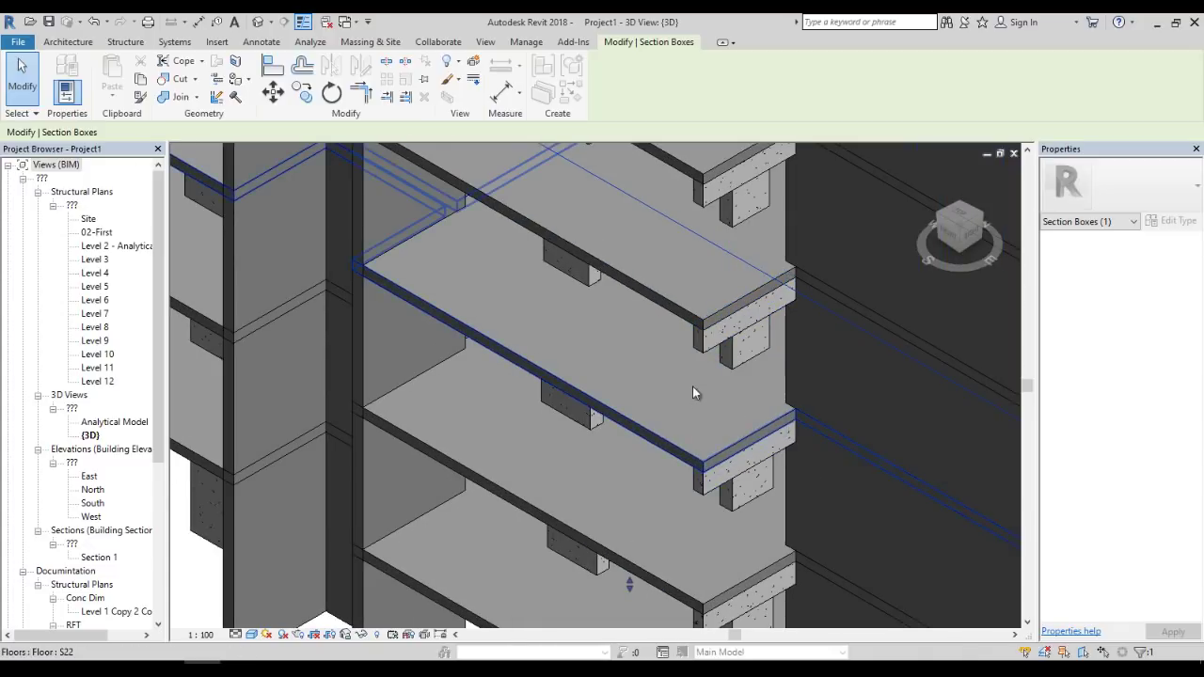
scroll(690, 385, "down", 5)
scroll(499, 544, "up", 1)
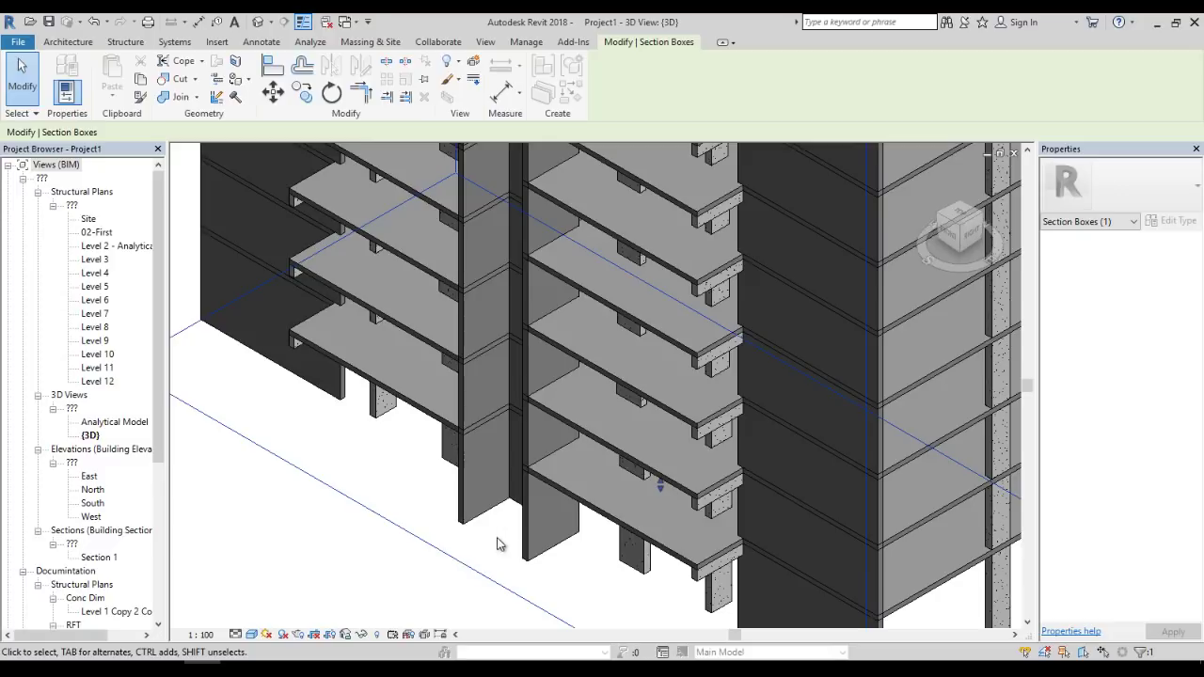
scroll(506, 528, "down", 6)
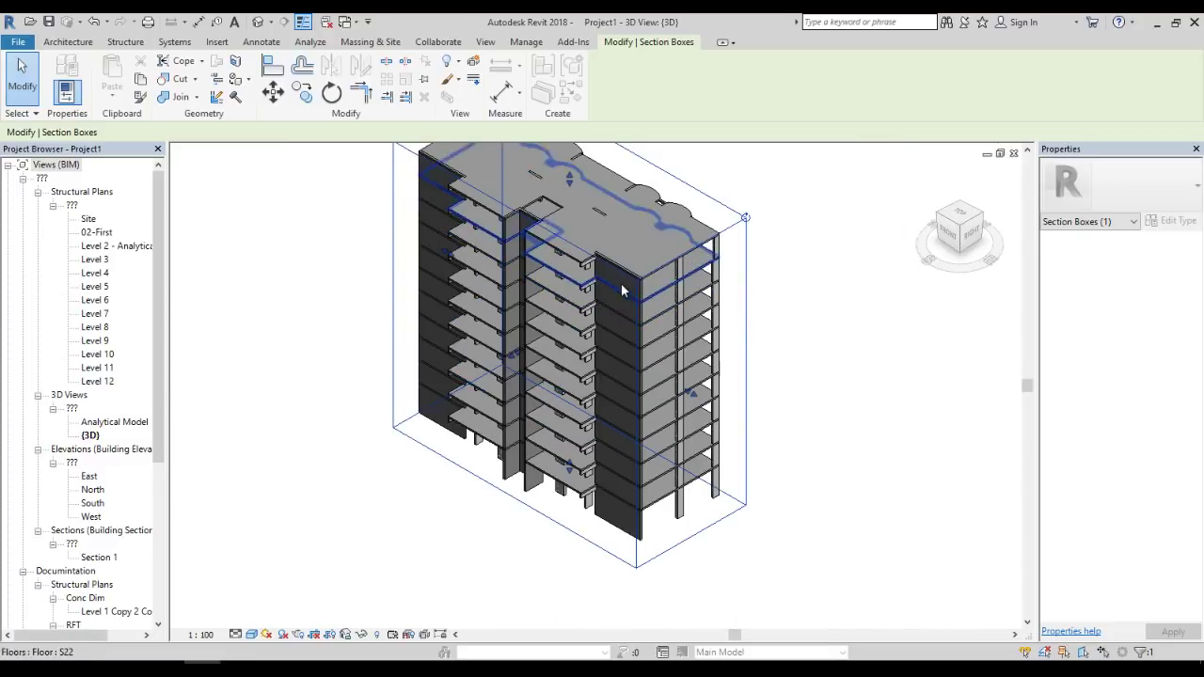
Turn off the section box and examine the dimensioned core walls and columns in the 01-Colum&Axes Ground structural plan.
left_click(951, 522)
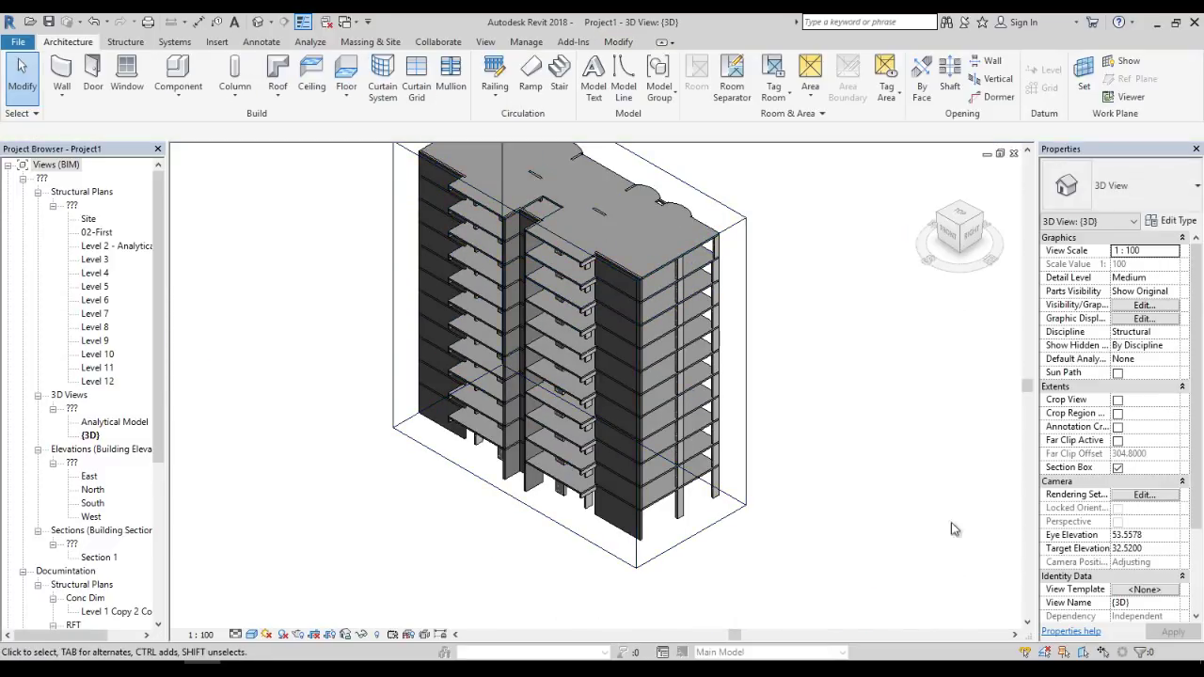
left_click(1117, 469)
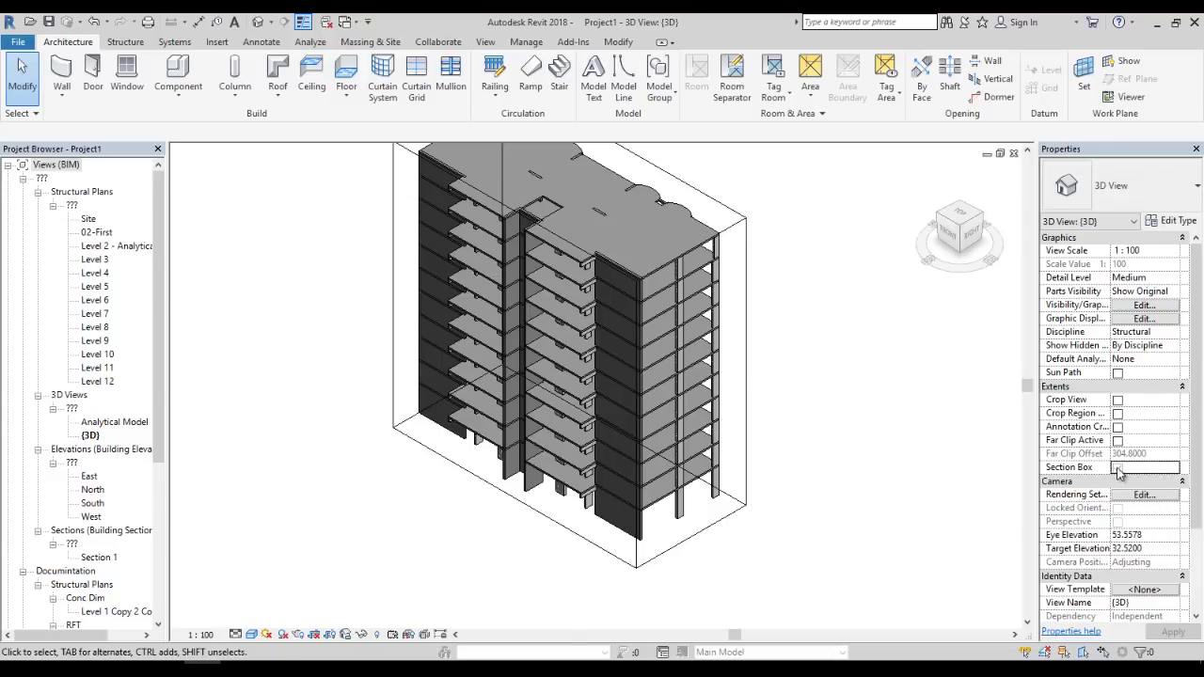
double_click(118, 611)
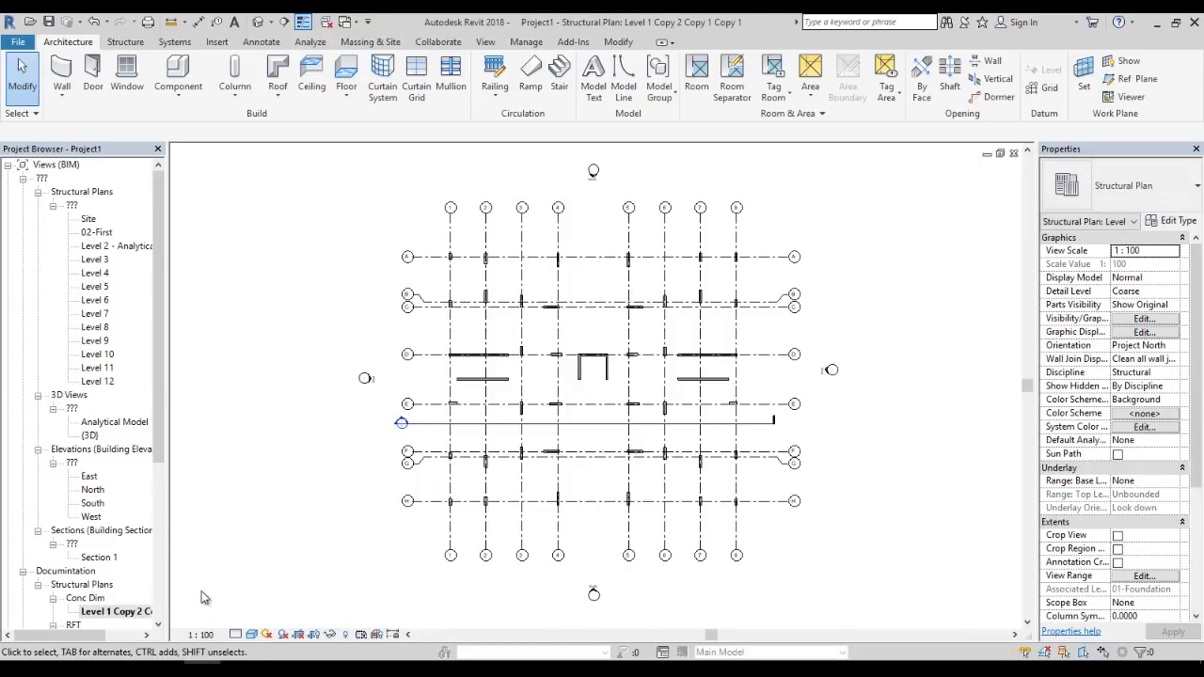
scroll(141, 502, "down", 3)
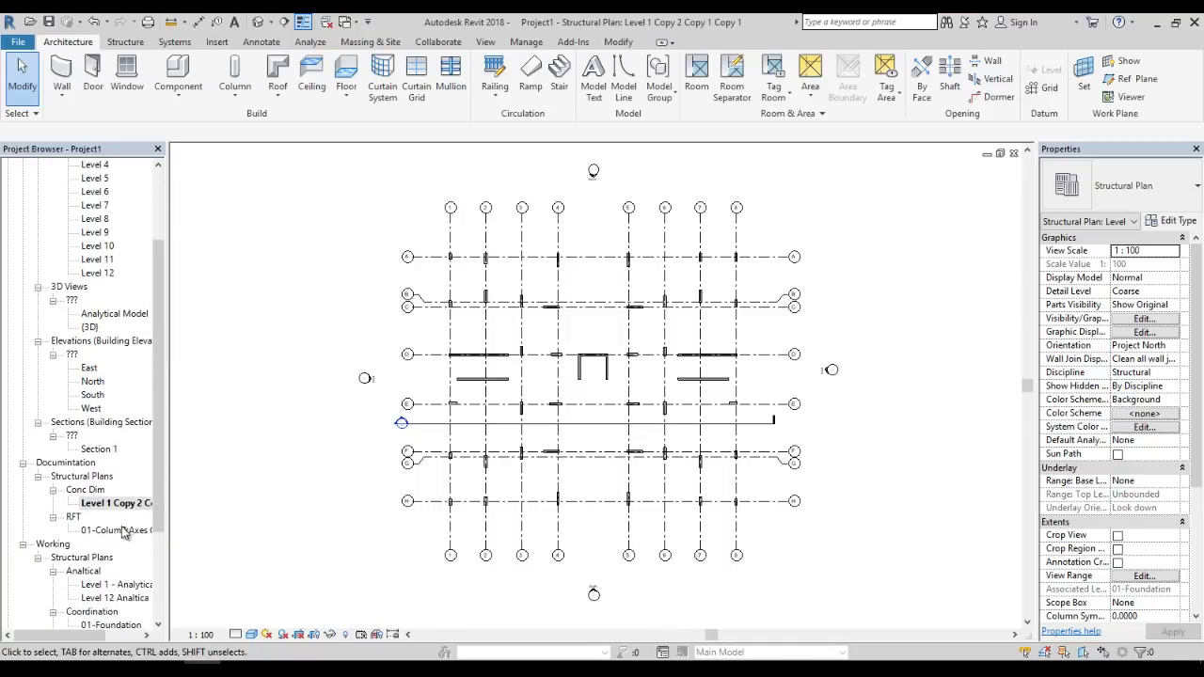
double_click(120, 530)
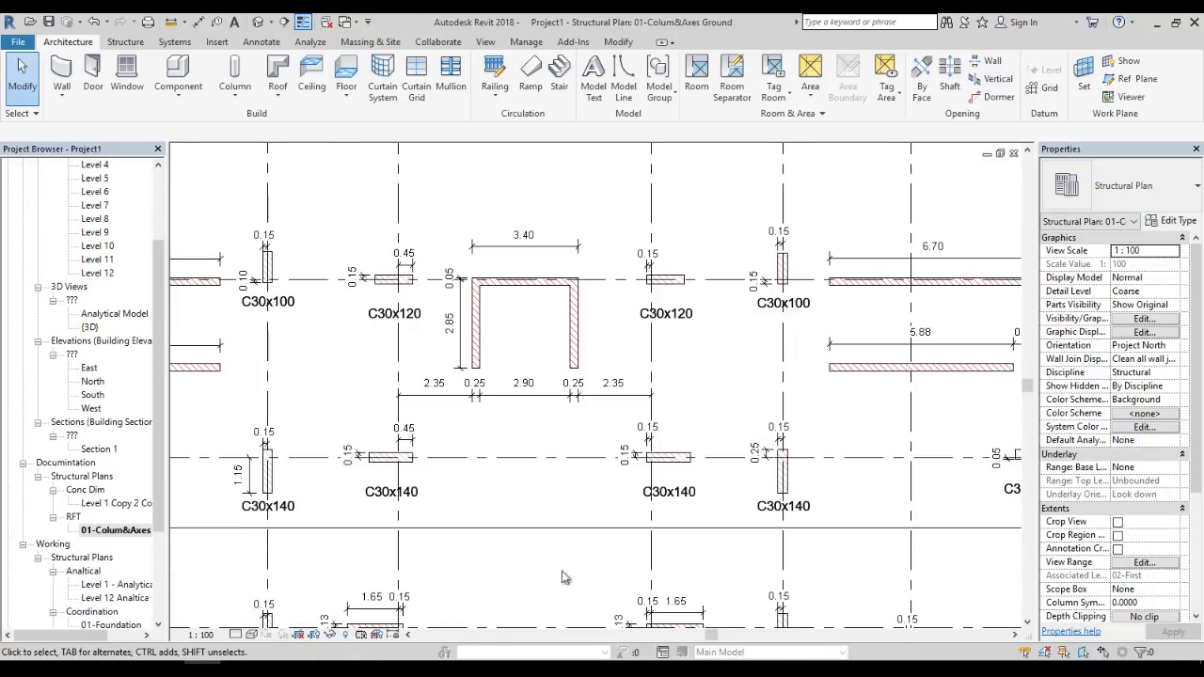
middle_click_drag(562, 577, 578, 529)
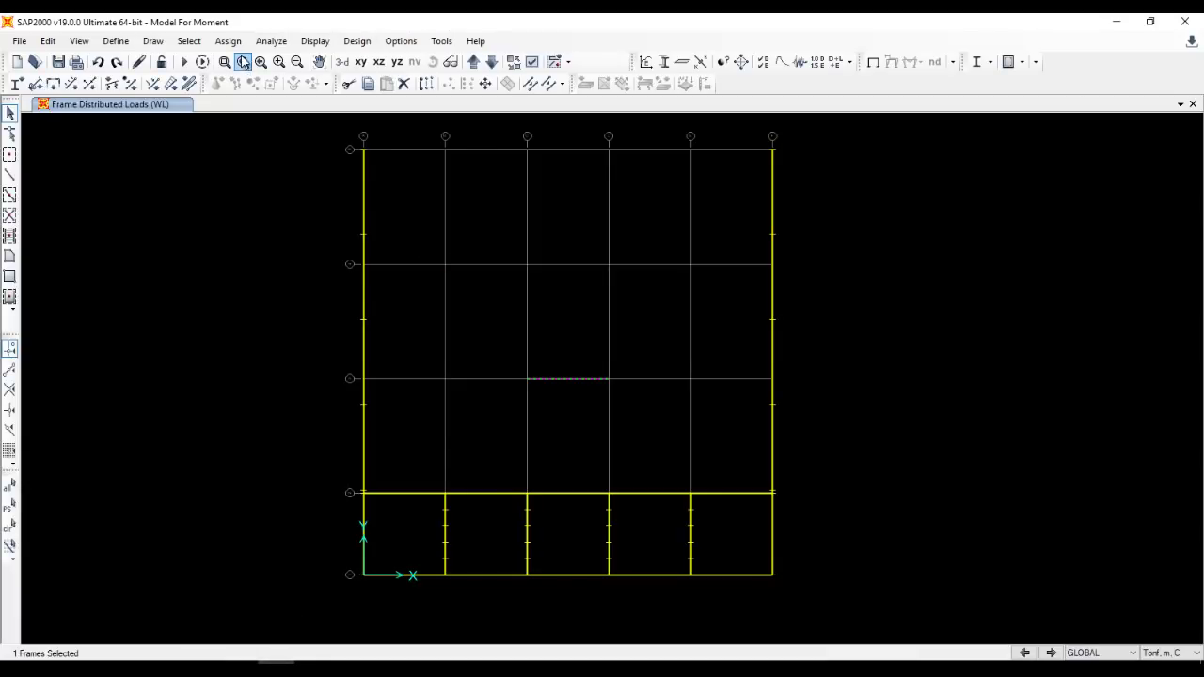
Switch to SAP2000, clear the selection and show the undeformed shape of the Z=12 plan instead of the WL loads.
left_click(228, 40)
left_click(128, 234)
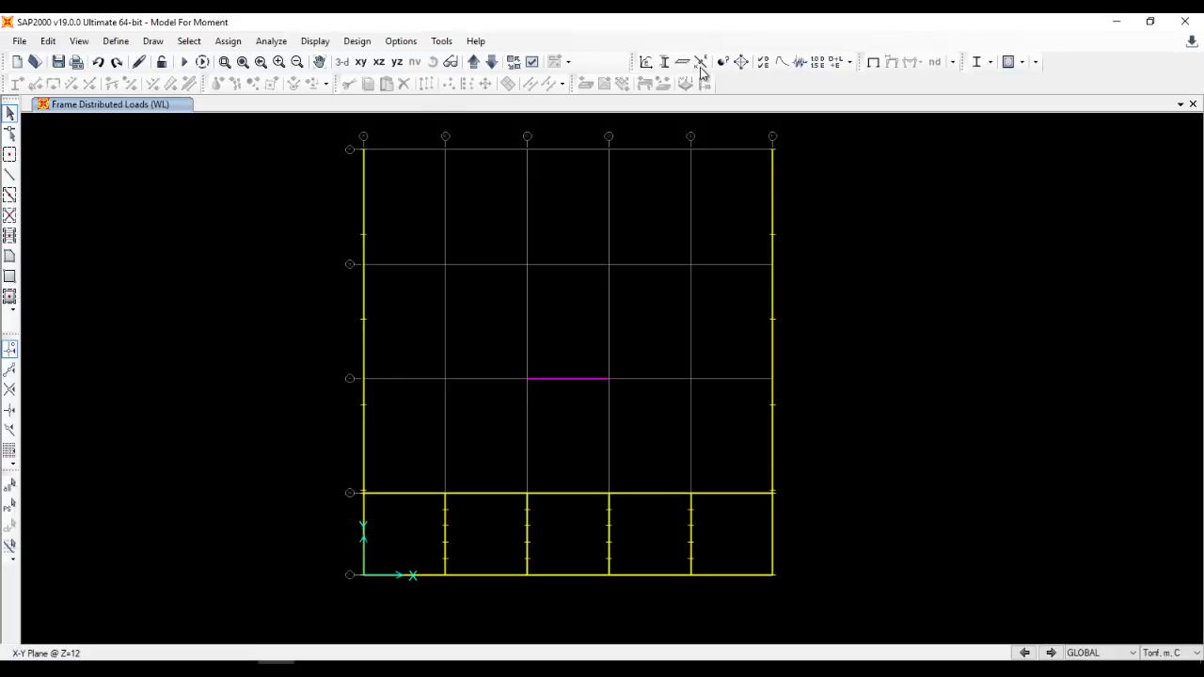
left_click(873, 63)
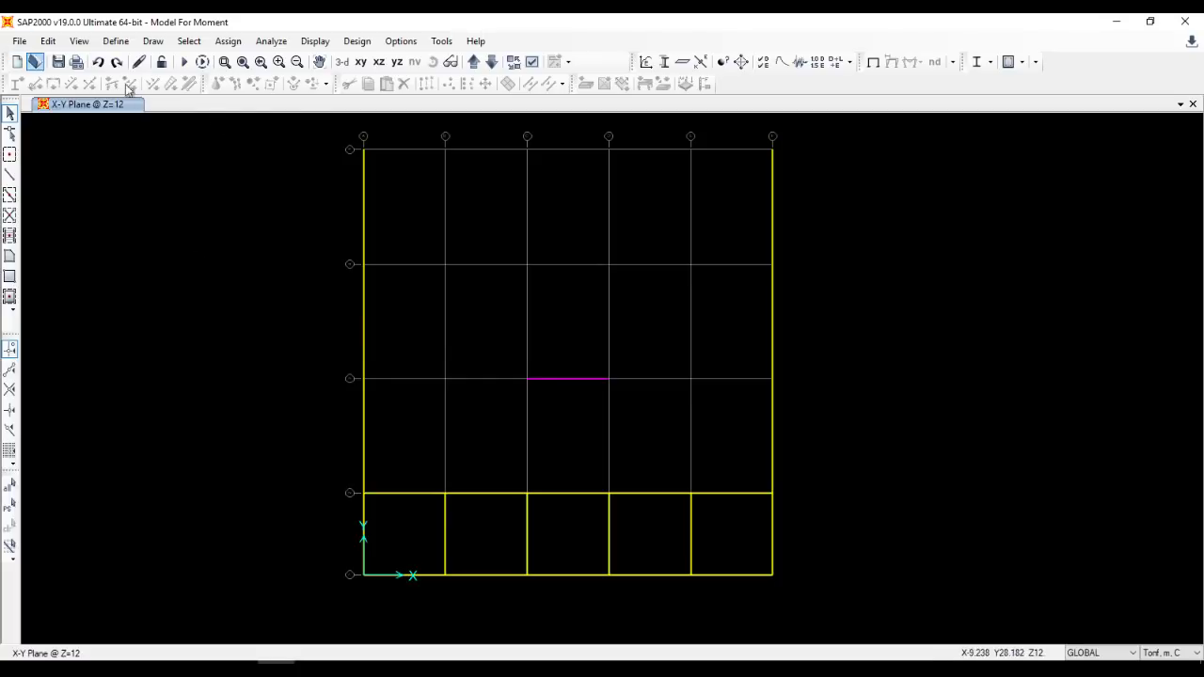
left_click(364, 152)
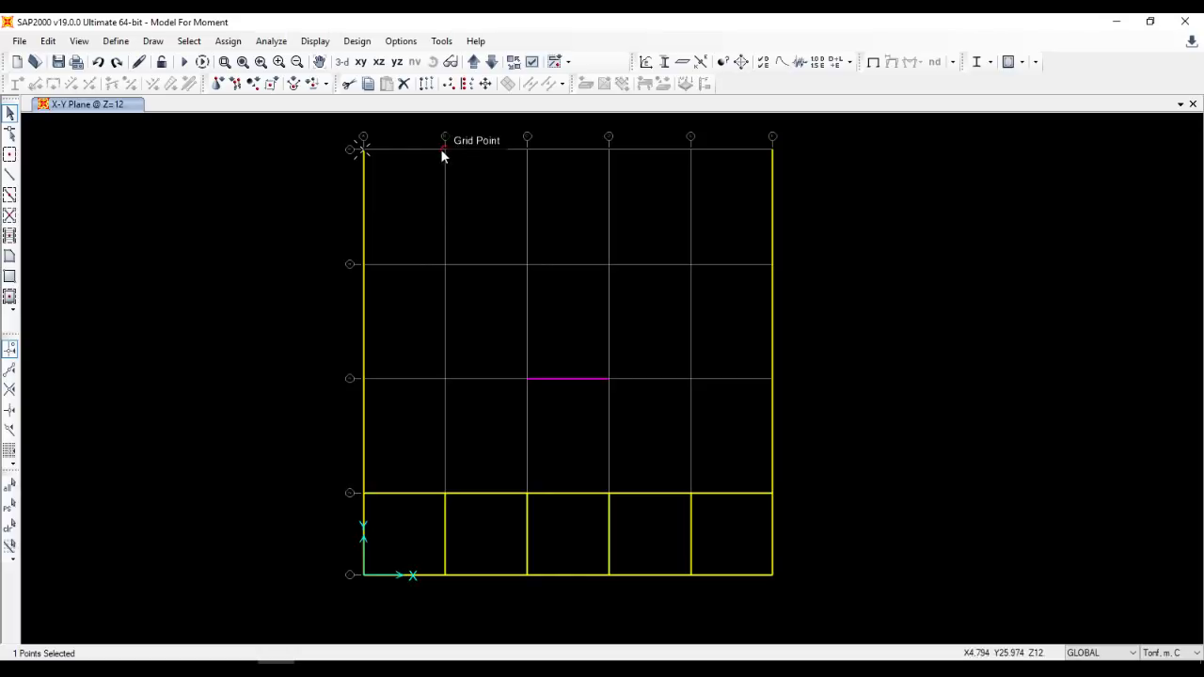
double_click(444, 150)
left_click(882, 94)
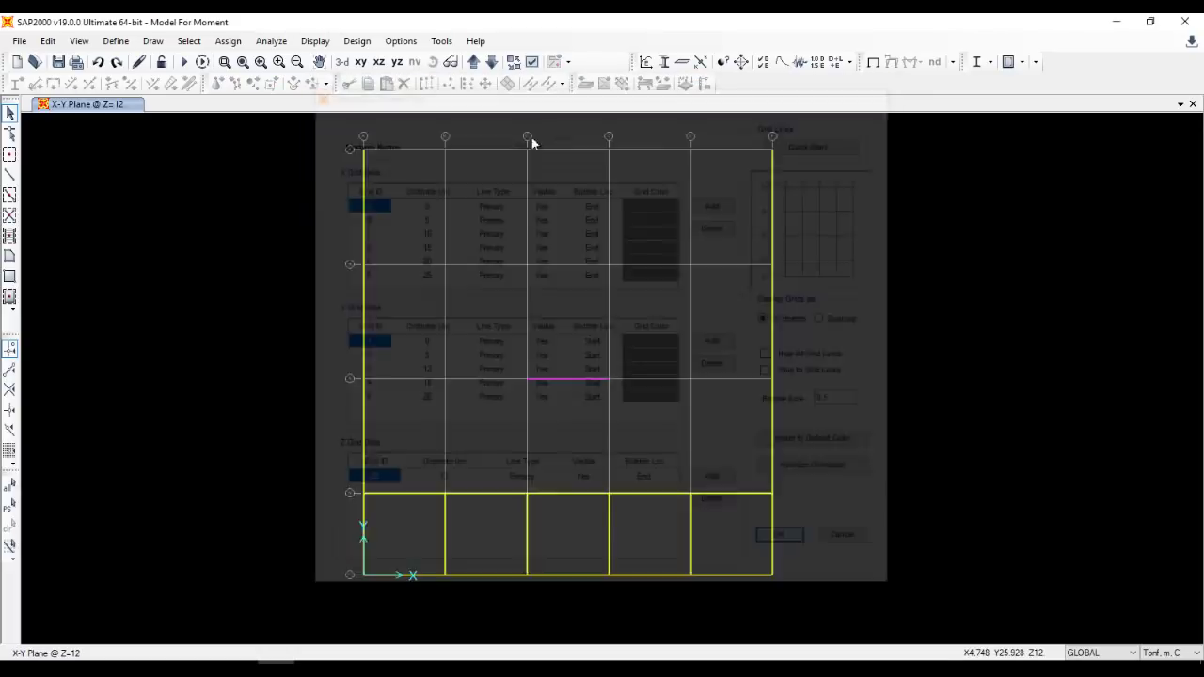
Draw special joints with zero offsets on the Y=26 grid line at X = 5, 10, 15 and 20.
left_click(10, 156)
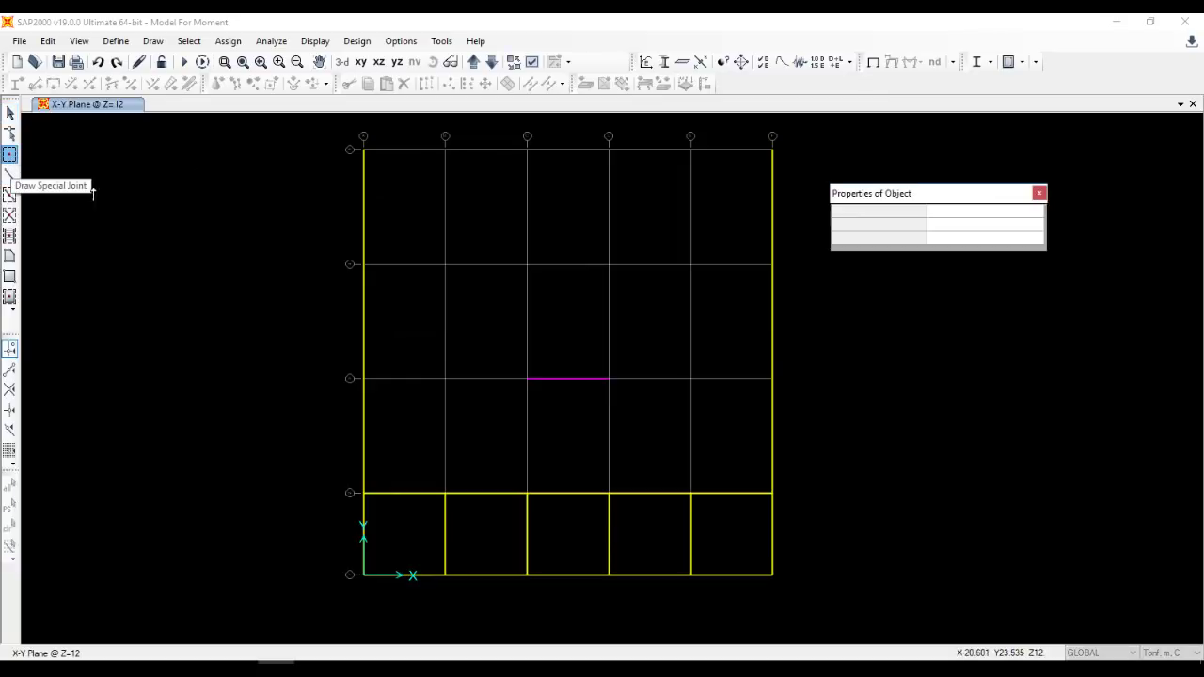
left_click(527, 150)
left_click(608, 149)
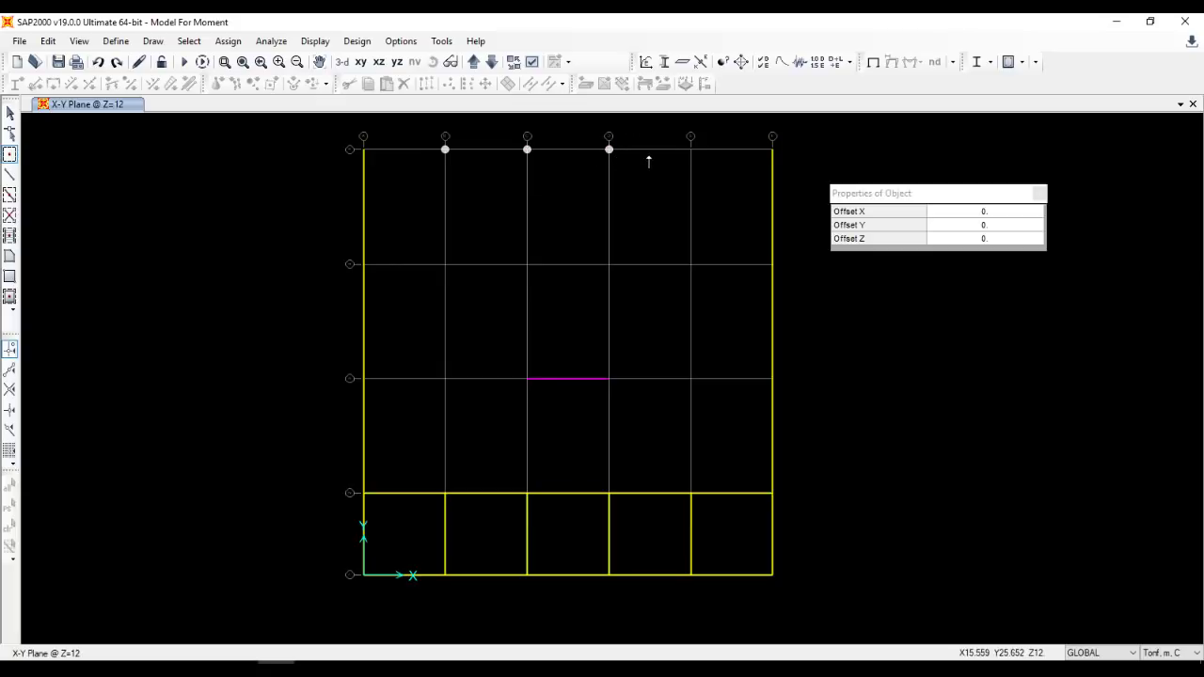
left_click(692, 150)
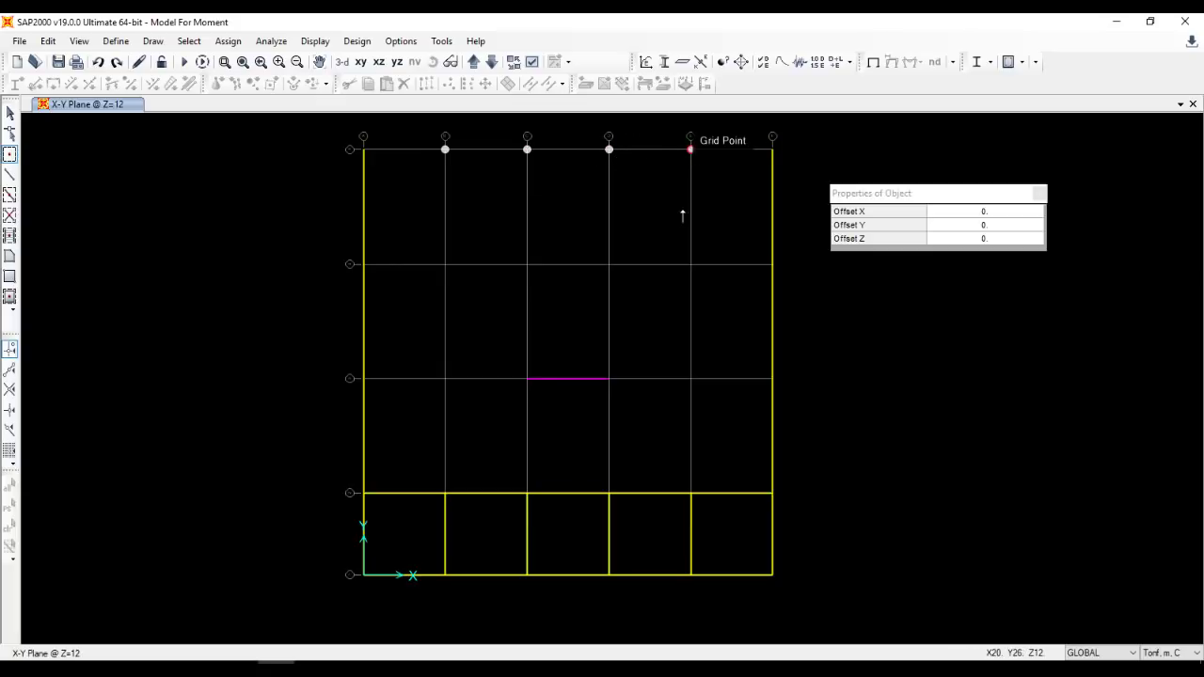
Draw special joints on the Y=19 grid line at X = 20, 15, 10, 5 and 0.
left_click(692, 264)
left_click(609, 265)
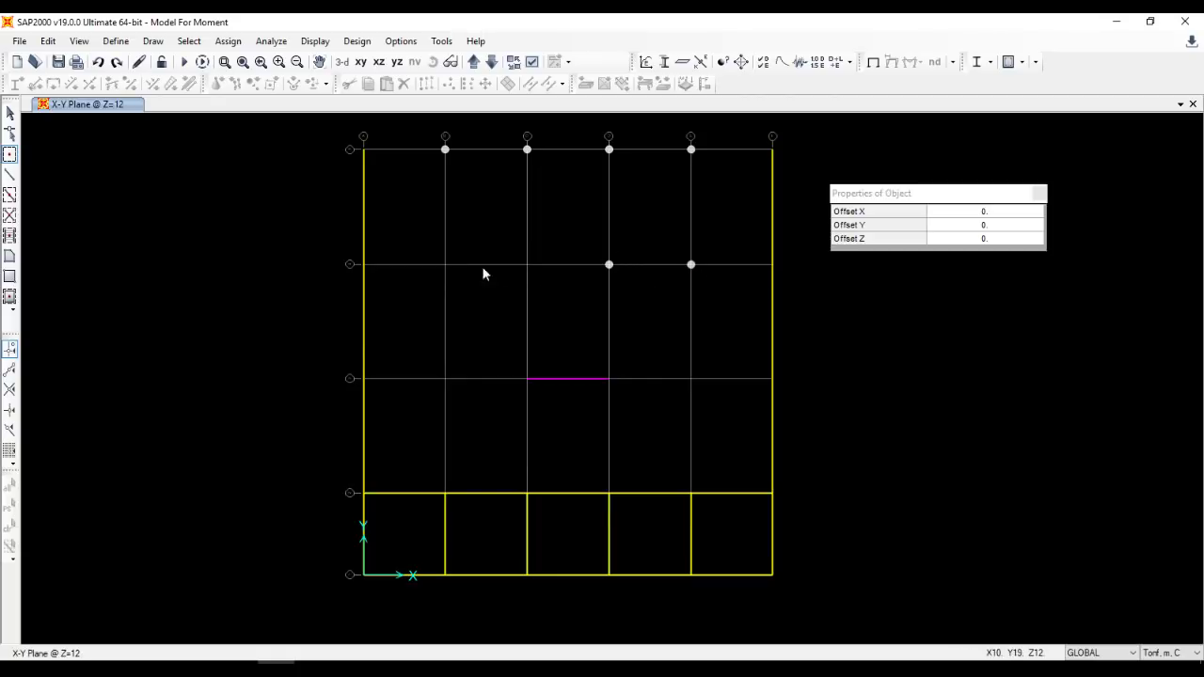
left_click(527, 264)
left_click(445, 264)
left_click(362, 265)
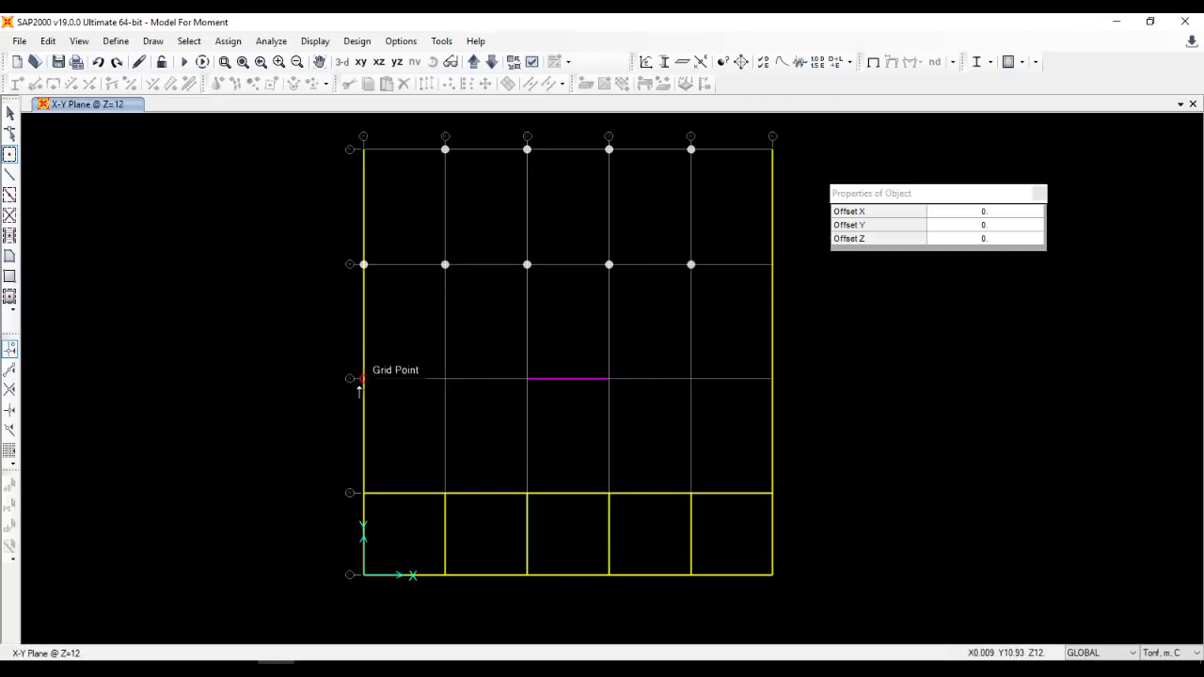
Draw special joints on the Y=12 grid line at X = 0, 5, 20 and 25, and at X=25 on Y=19, and end joint drawing.
left_click(363, 379)
left_click(445, 379)
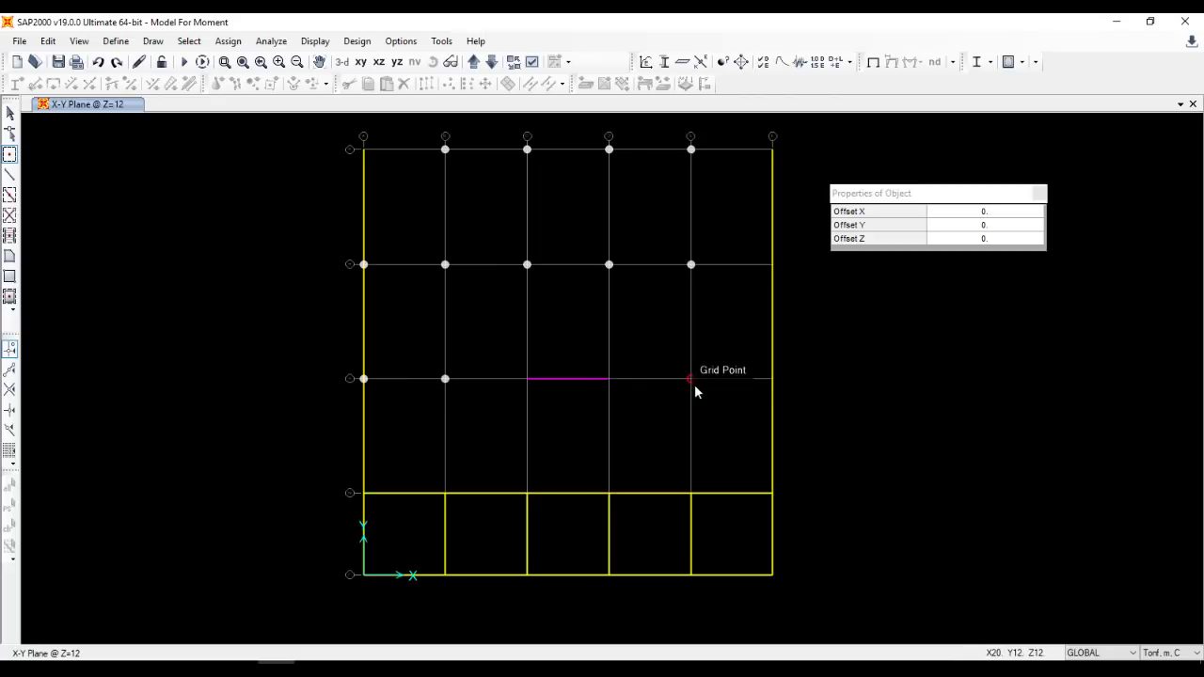
left_click(691, 379)
left_click(772, 379)
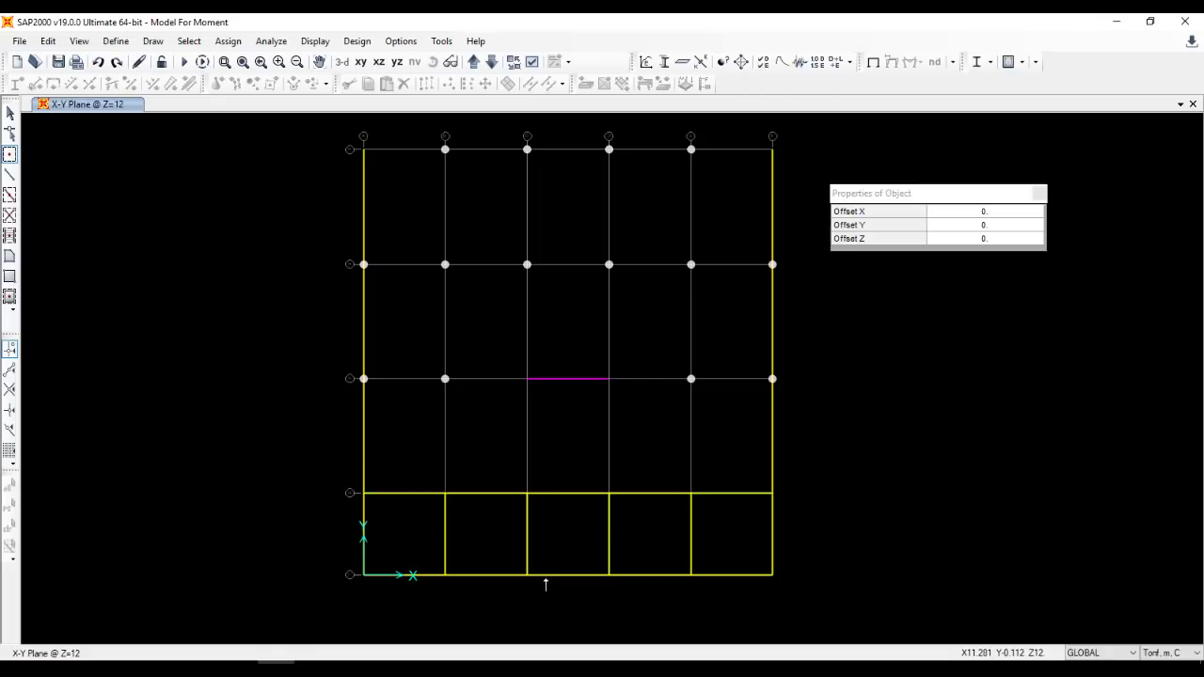
left_click(1039, 193)
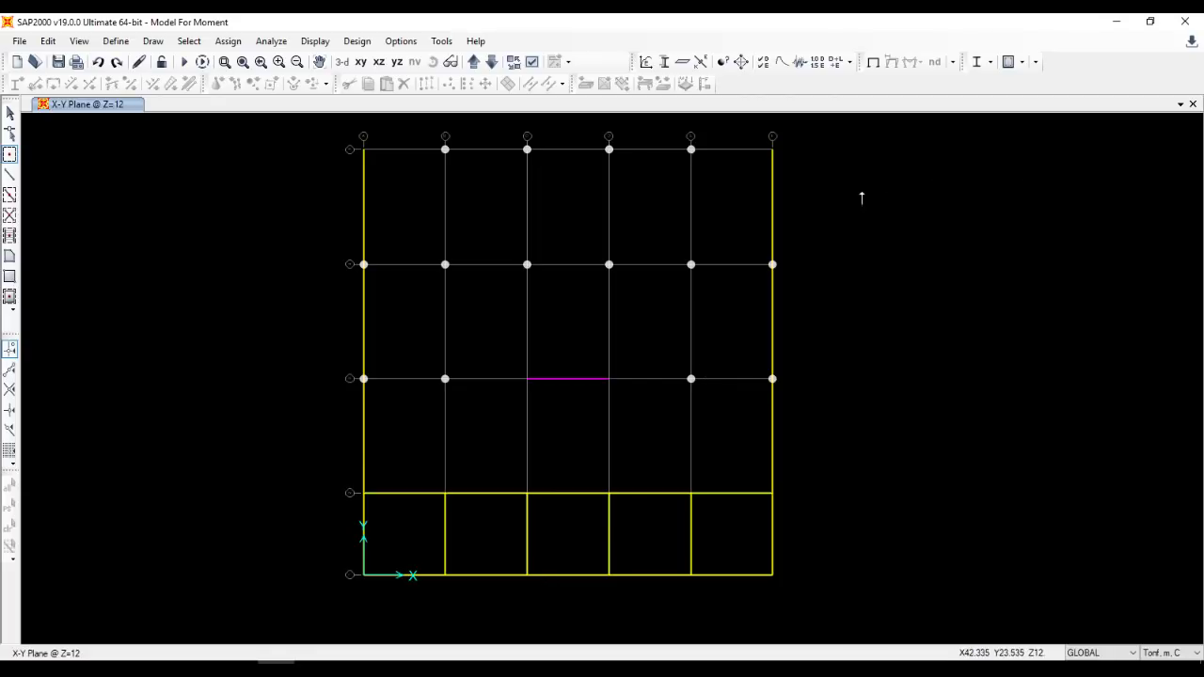
left_click(9, 113)
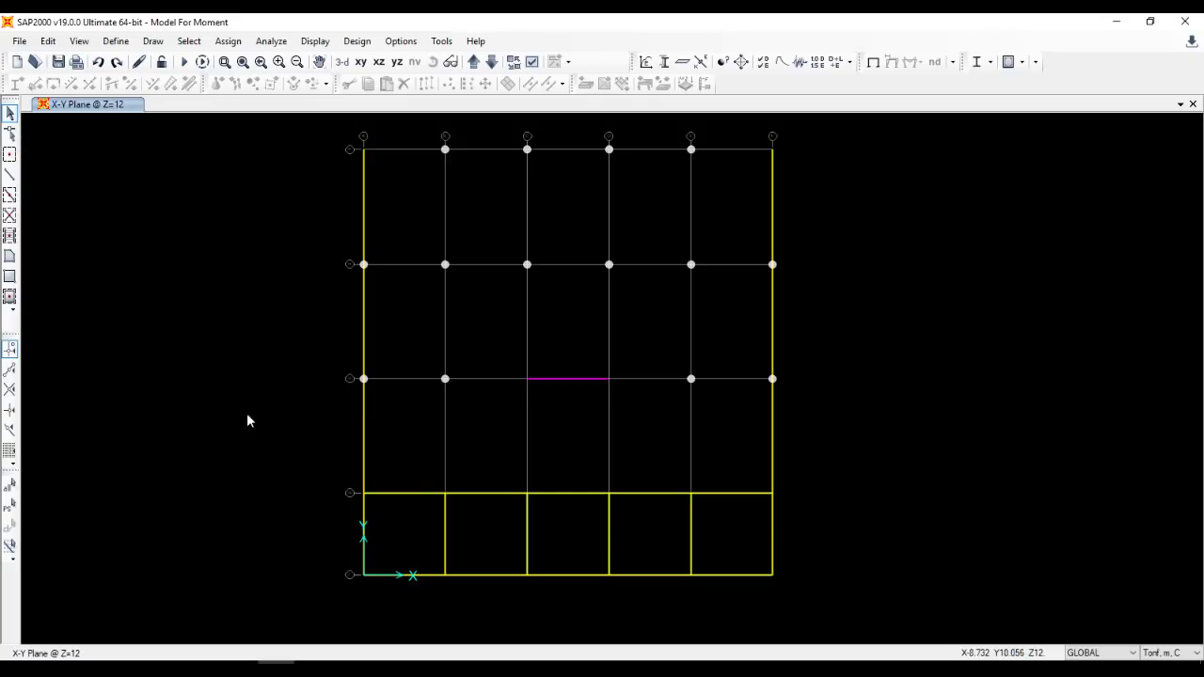
Select the joints on the Y=12, Y=19 and Y=26 grid lines, leaving out the two core joints at X = 10 and 15 on Y=19.
left_click_drag(422, 352, 510, 326)
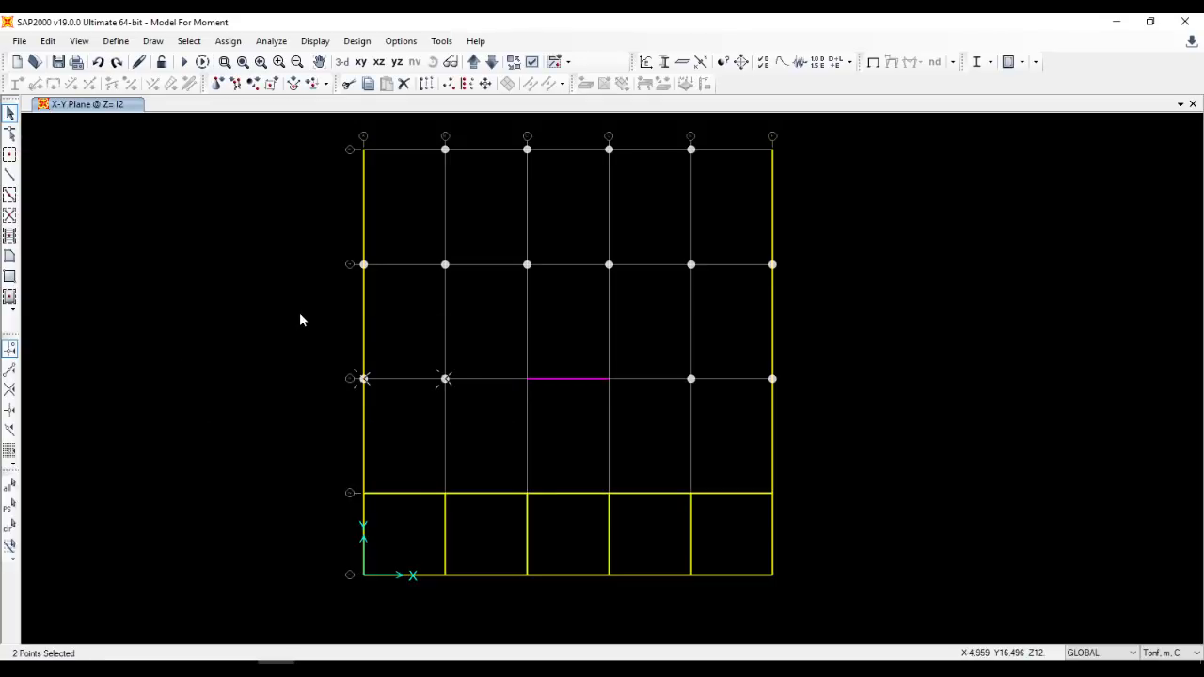
left_click_drag(339, 305, 885, 232)
left_click_drag(660, 395, 805, 337)
left_click(530, 266)
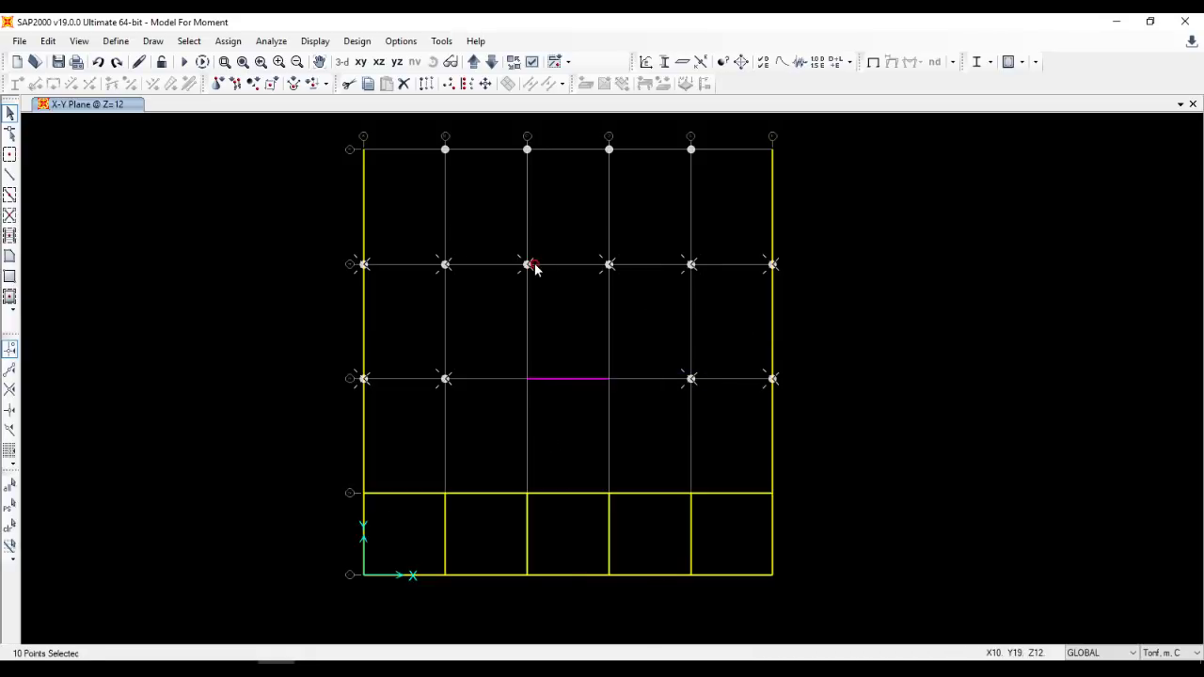
left_click(610, 267)
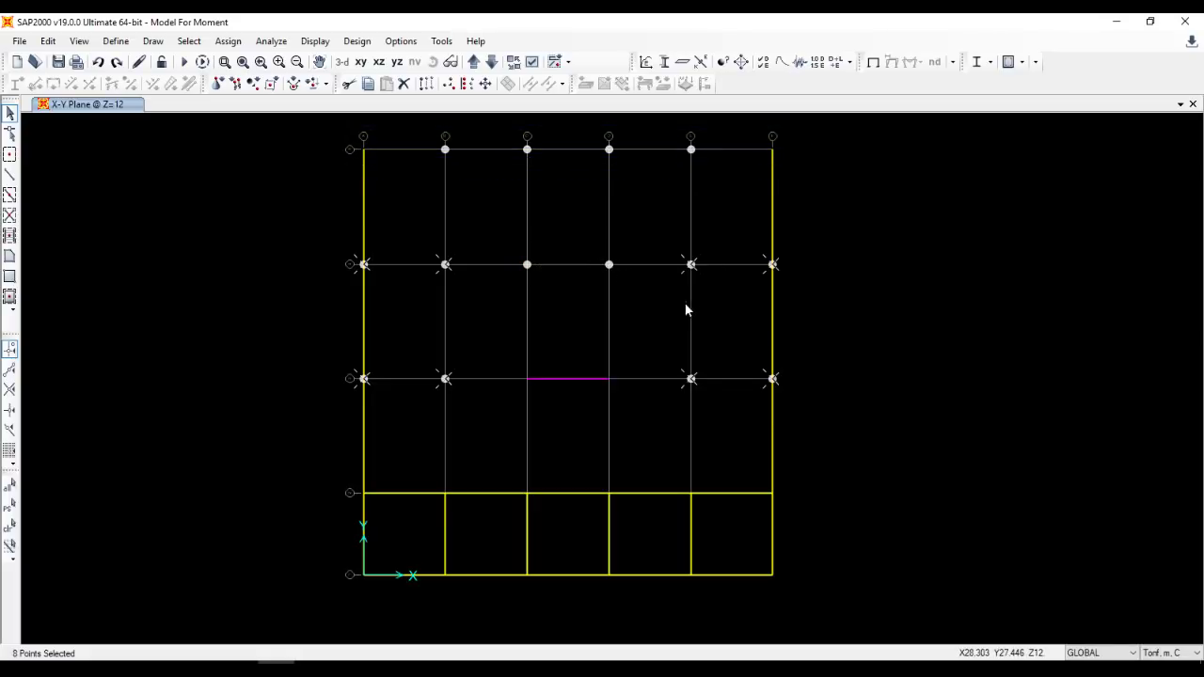
left_click(501, 153)
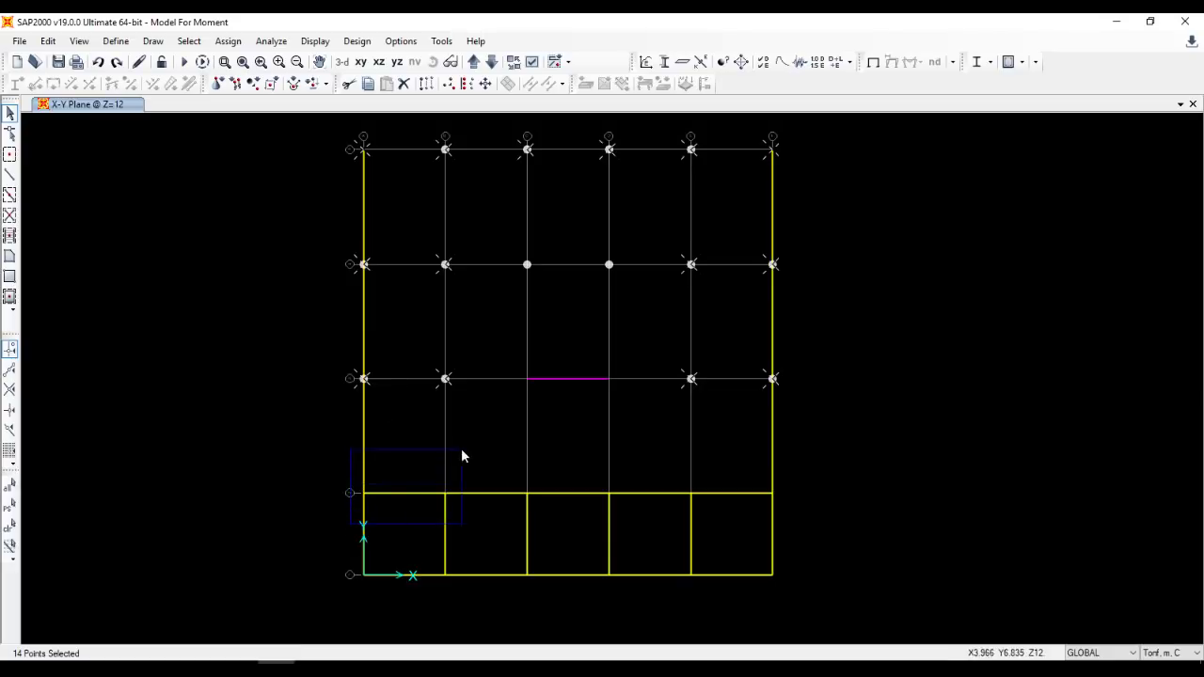
Add the column joints on the two lowest horizontal grid lines, Y=5 and Y=0, to the selection.
left_click_drag(461, 452, 463, 448)
left_click_drag(769, 484, 804, 484)
left_click_drag(669, 593, 832, 551)
left_click_drag(320, 597, 394, 538)
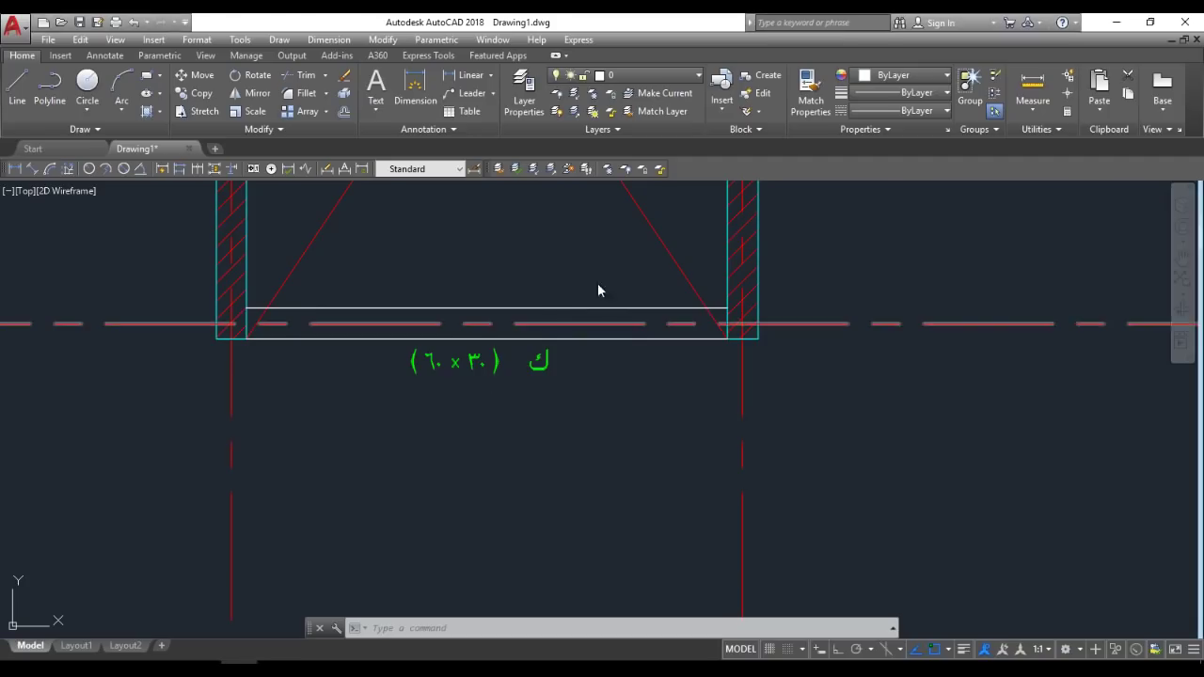
Check the column layout in the AutoCAD plan, then in SAP2000 restrain translations 1, 2 and 3 at the selected column joints.
scroll(596, 288, "down", 6)
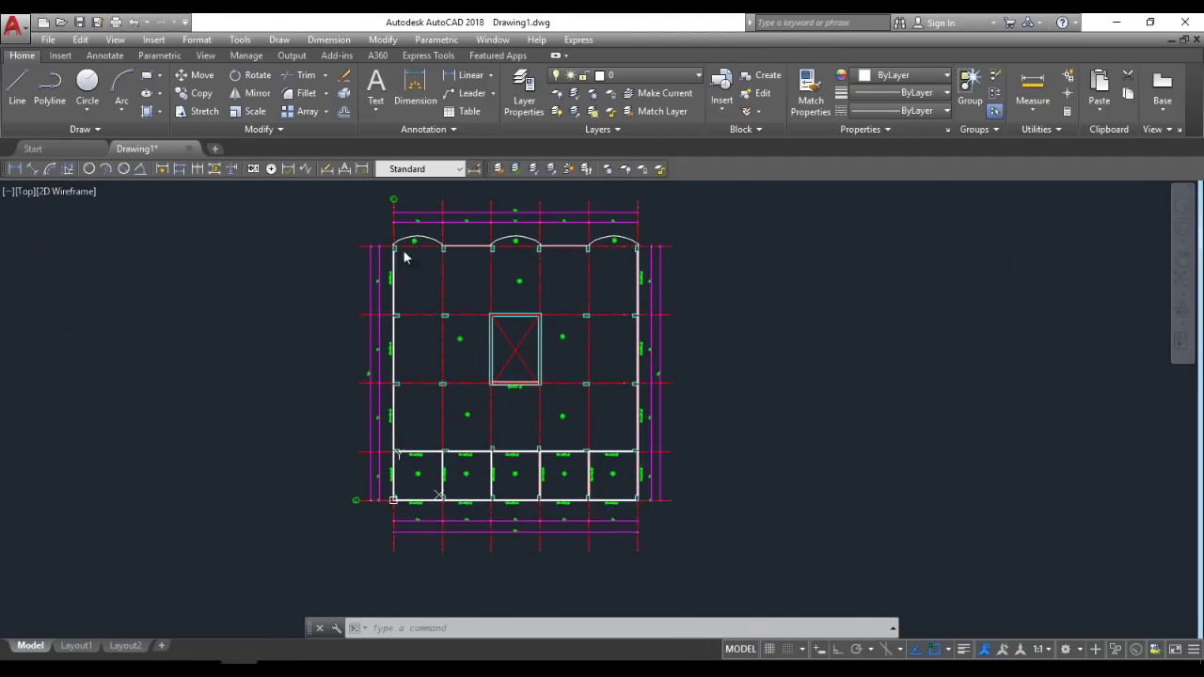
scroll(467, 338, "up", 6)
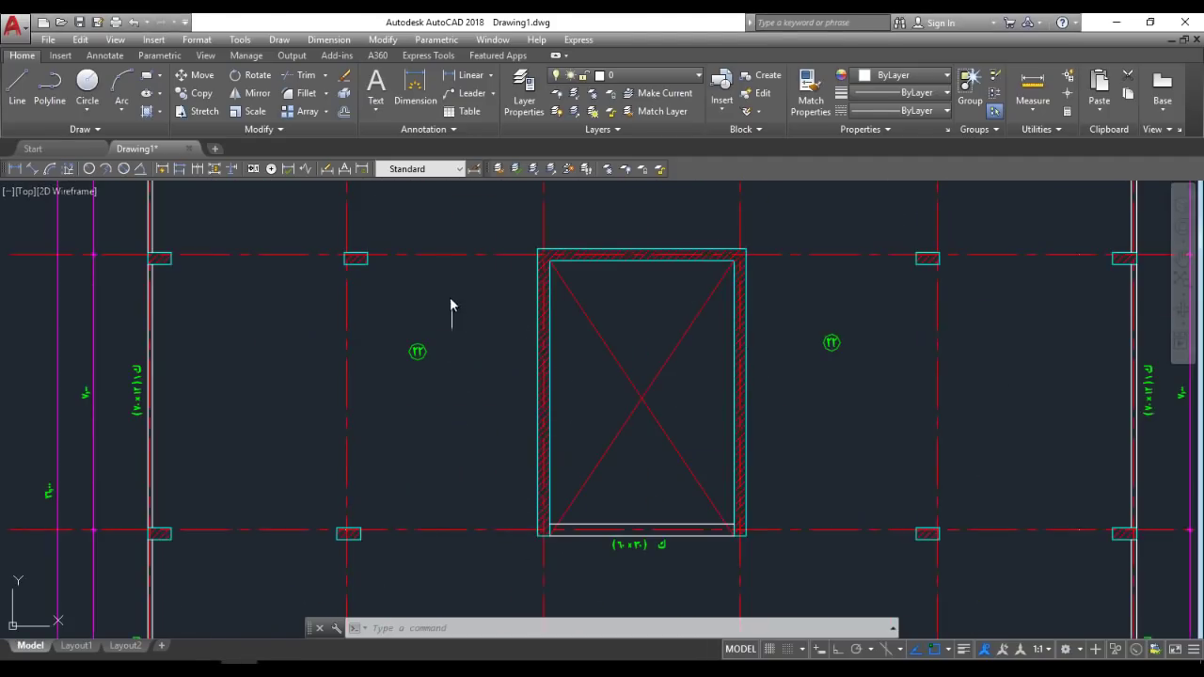
scroll(451, 309, "down", 4)
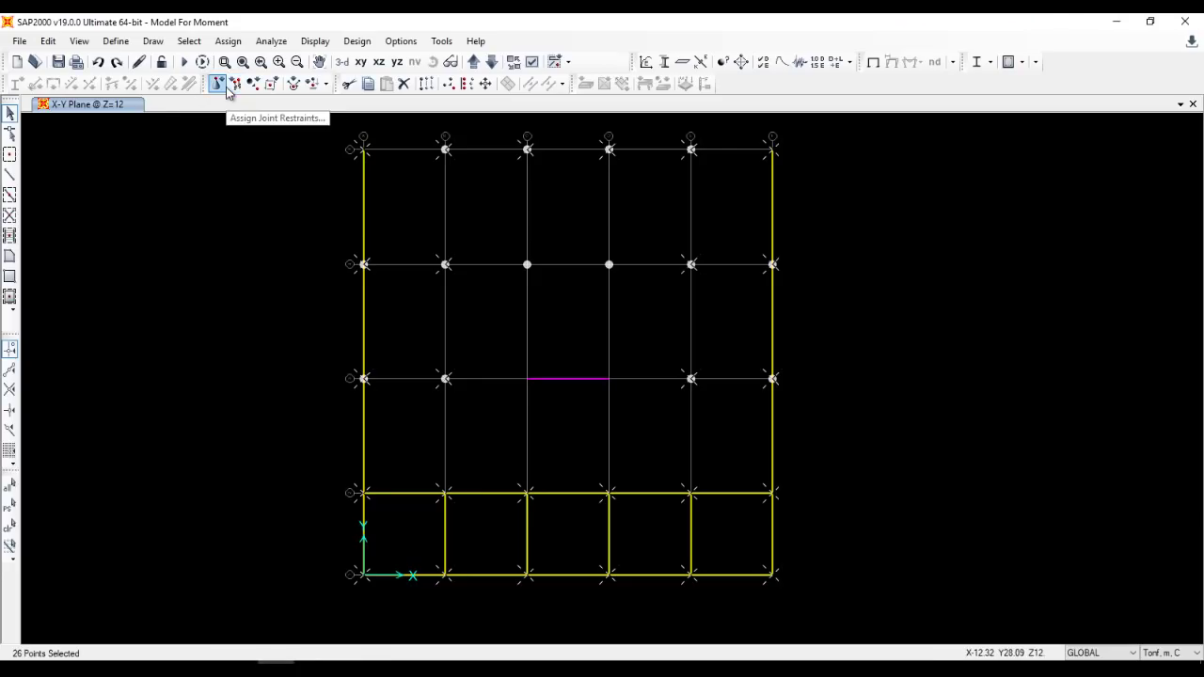
left_click(217, 84)
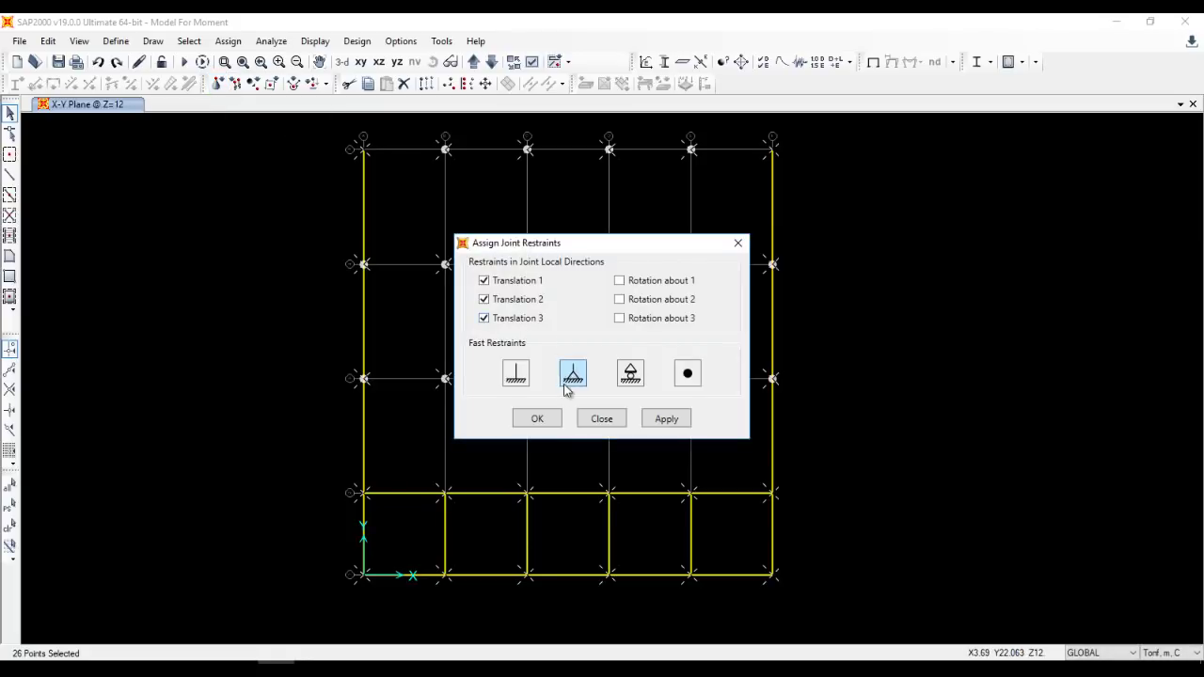
left_click(534, 421)
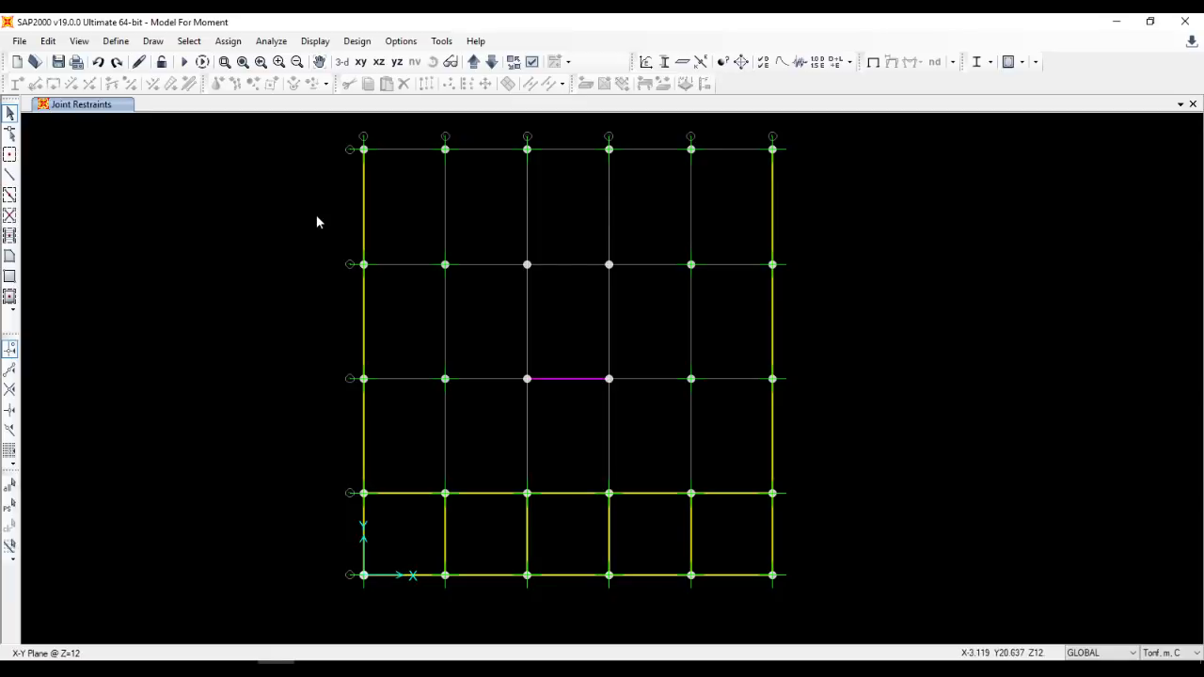
Select all supported joints by their support assignments, with all DOFs and support types included, and show only that selection.
left_click(228, 41)
left_click(227, 41)
left_click(189, 41)
mouse_move(188, 60)
mouse_move(488, 230)
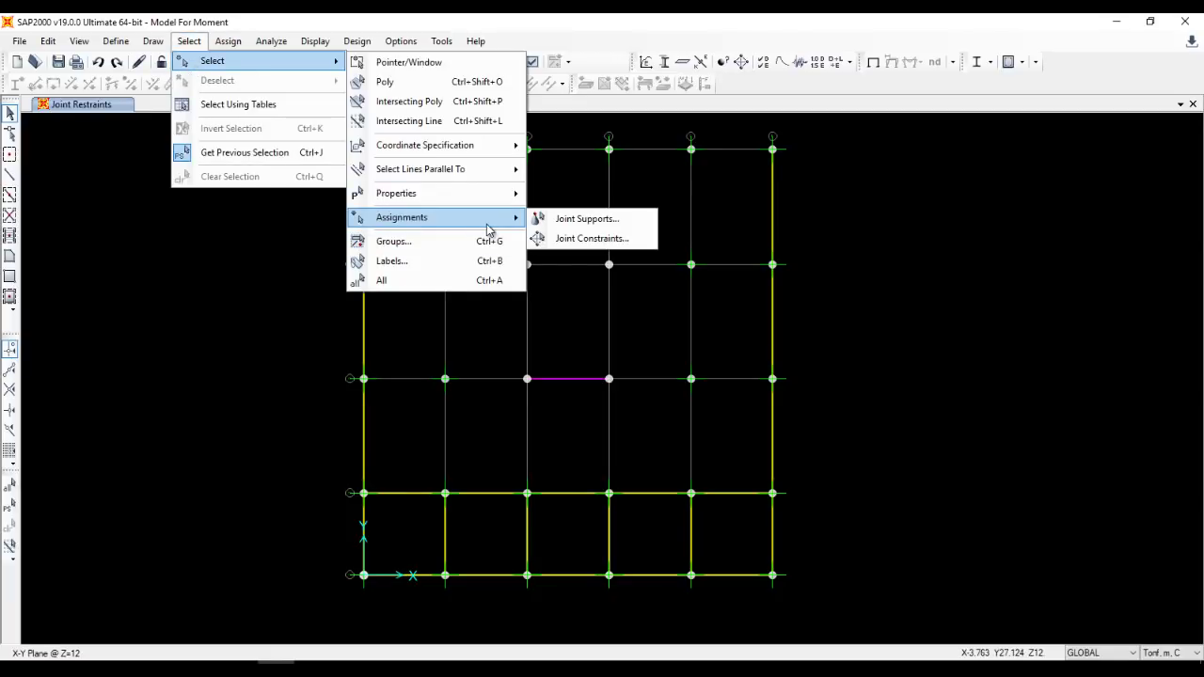
left_click(632, 228)
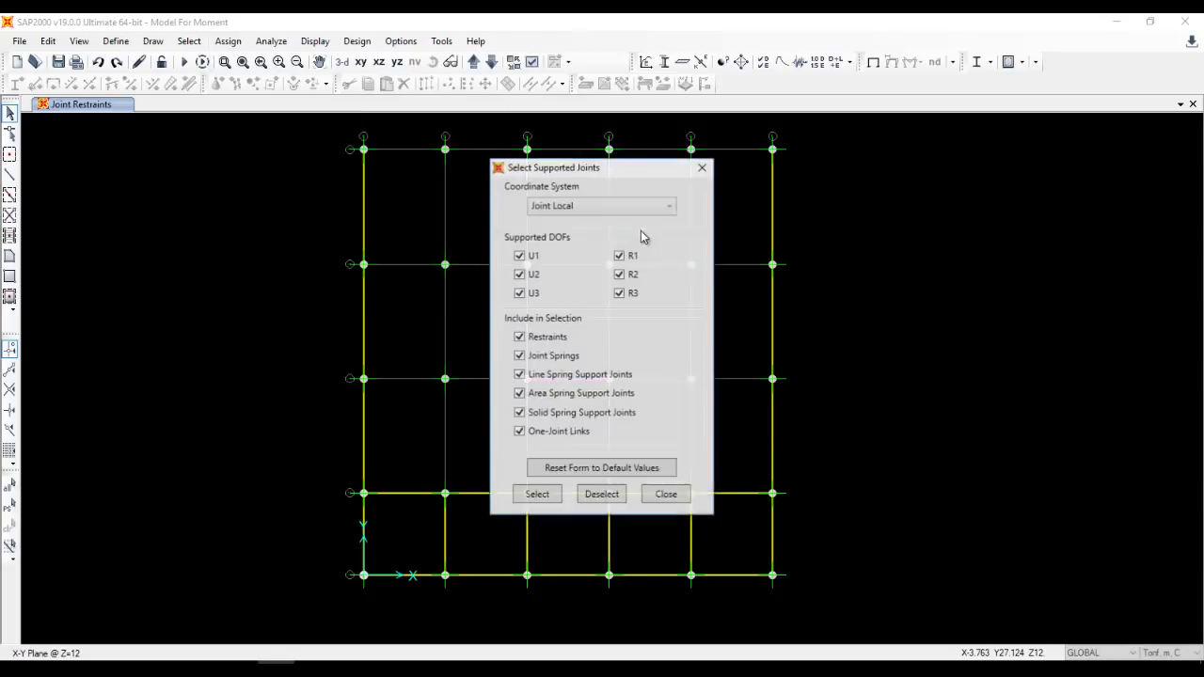
left_click(532, 493)
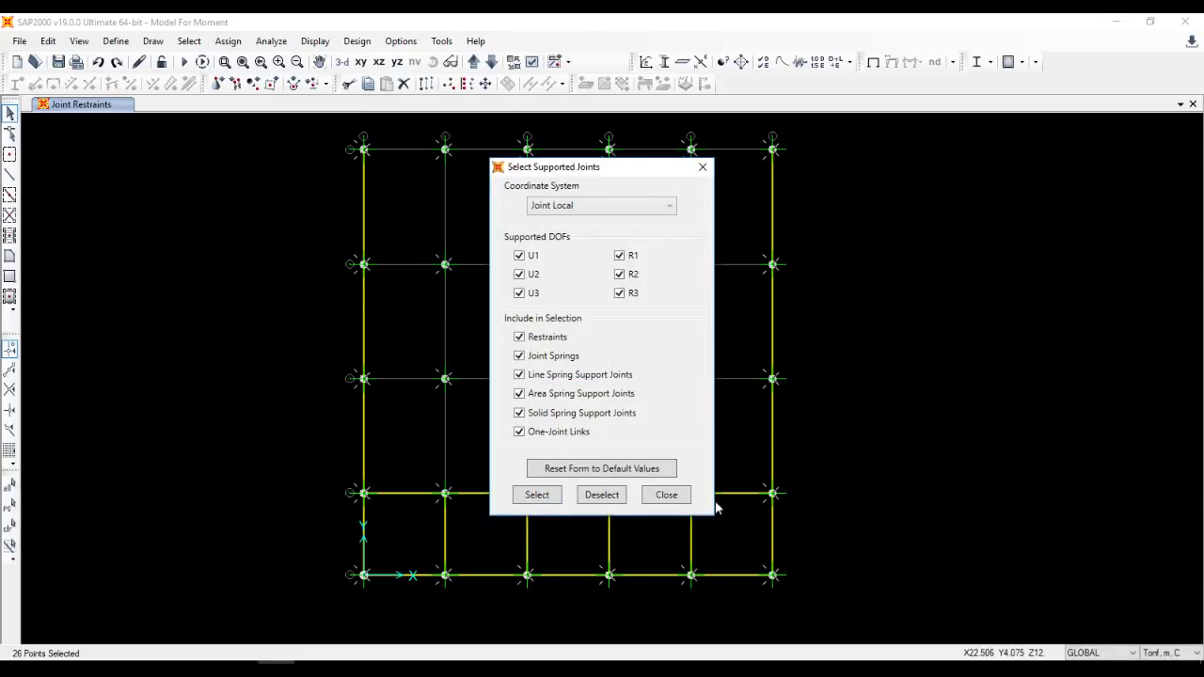
left_click(681, 496)
right_click(824, 275)
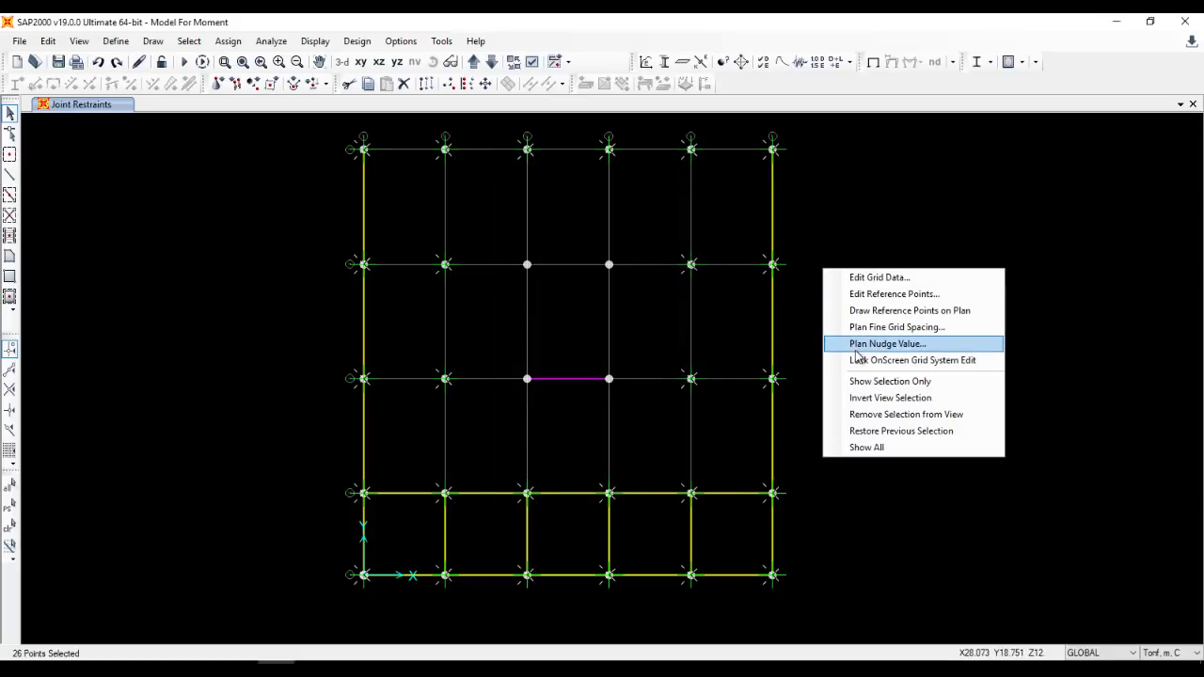
left_click(910, 382)
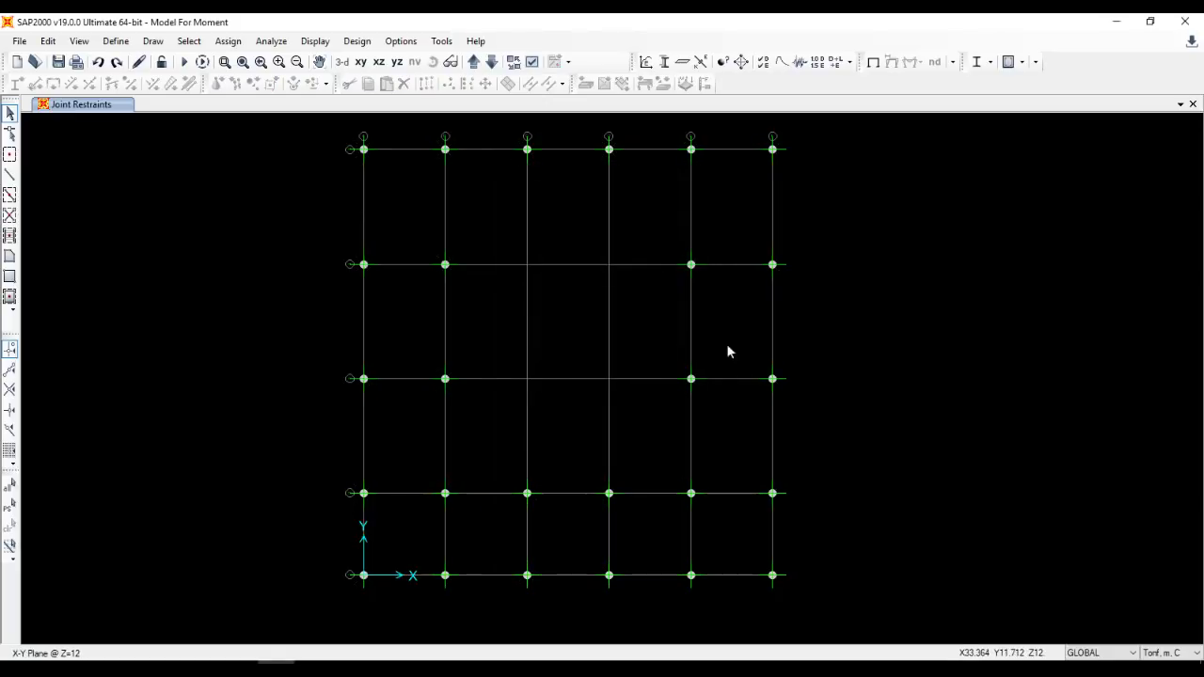
Select all the displayed column joints and open label changing for them with item type Element Labels - Joint.
left_click_drag(313, 606, 855, 140)
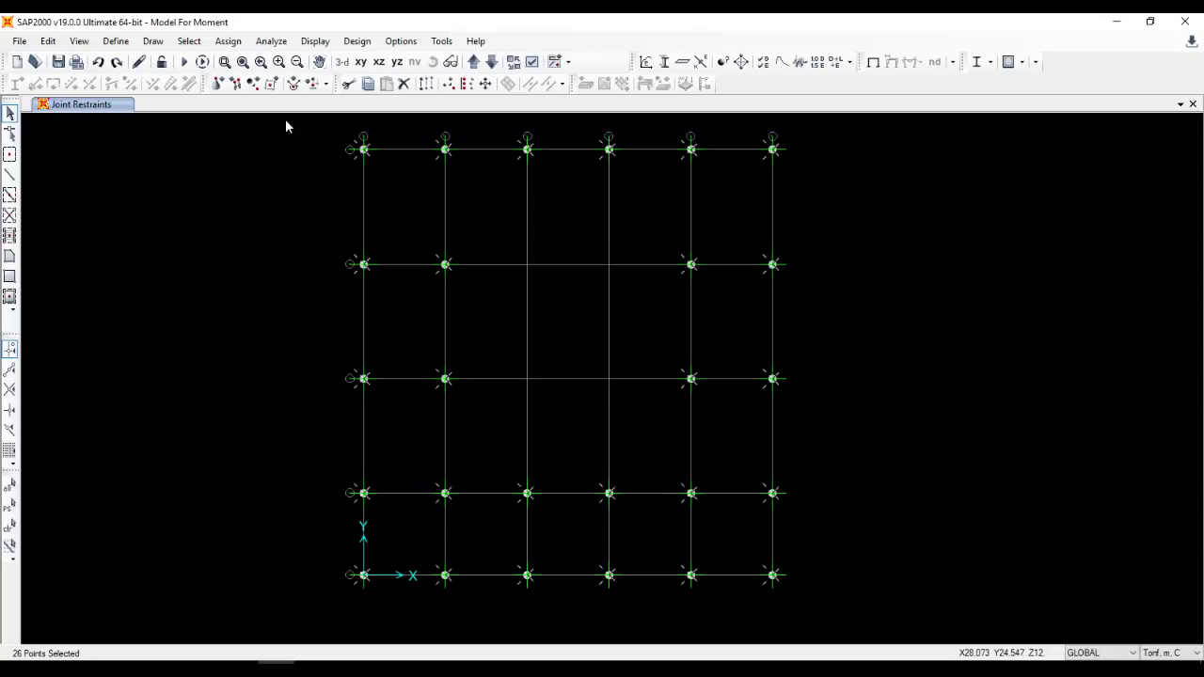
left_click(48, 41)
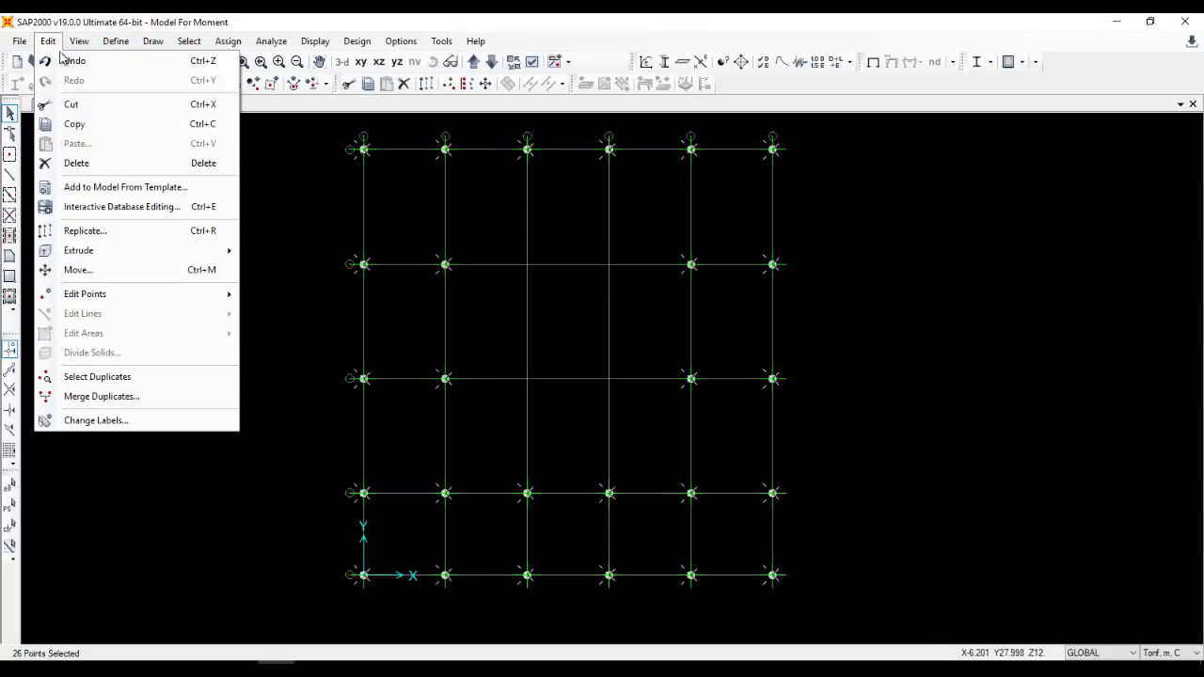
left_click(94, 420)
left_click(540, 178)
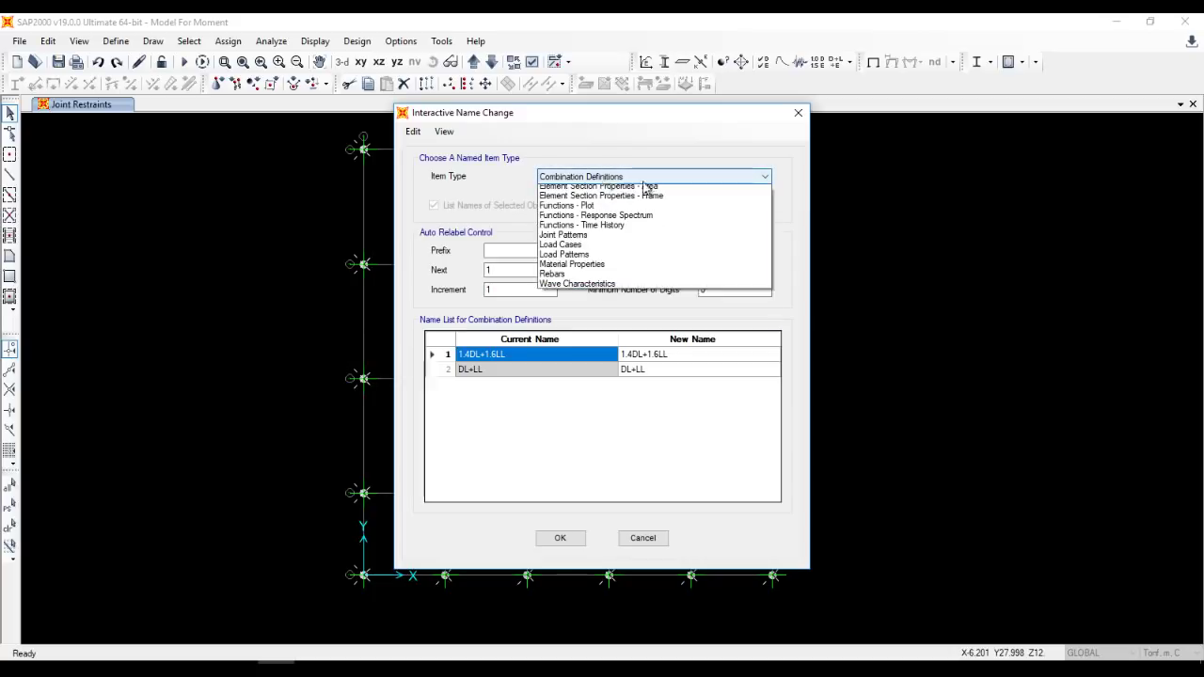
left_click(611, 210)
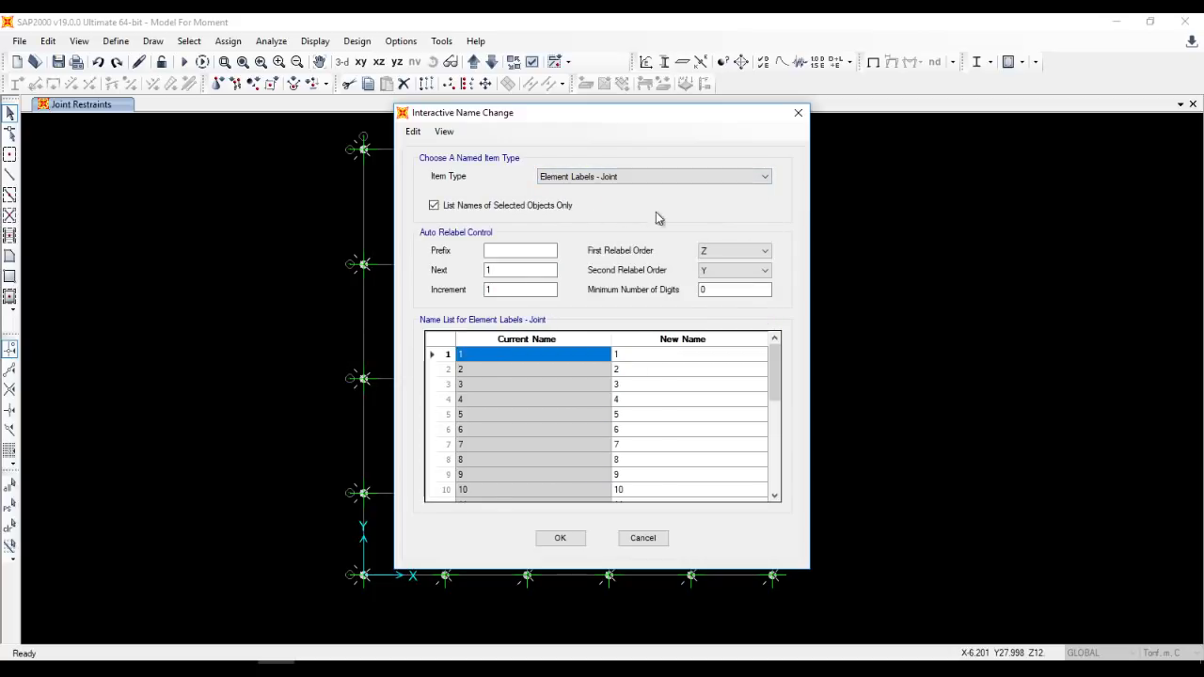
Auto-relabel the selected joints with prefix C, first relabel order Y and second relabel order X.
left_click(731, 252)
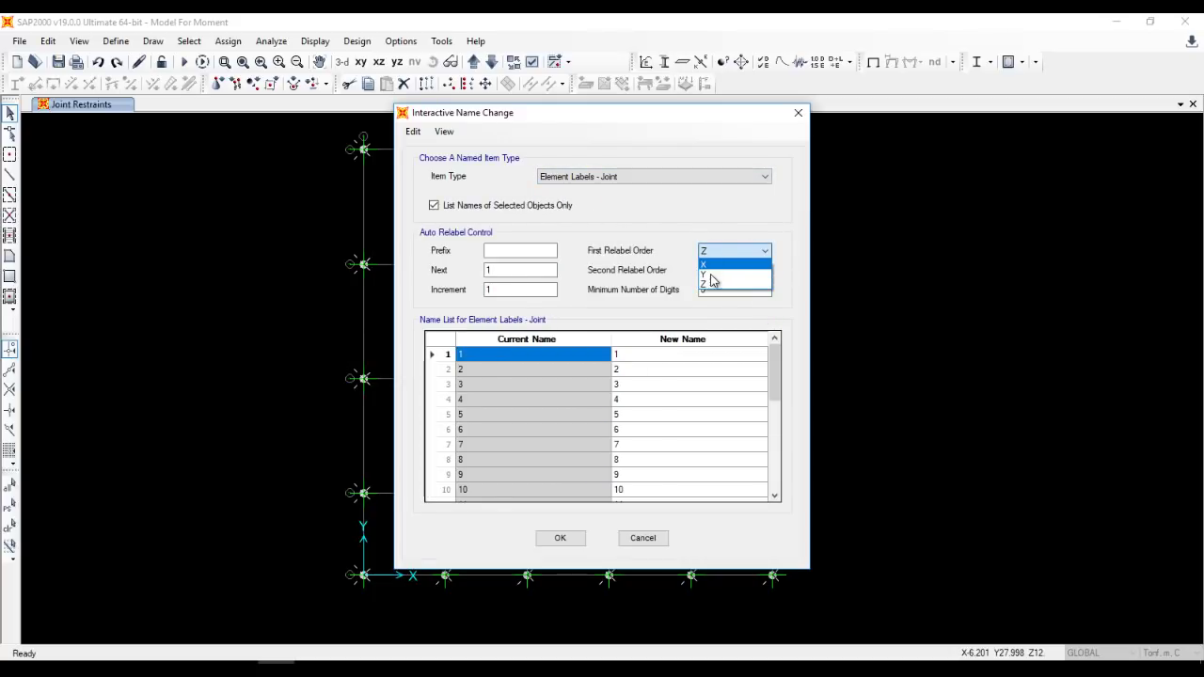
left_click(714, 275)
left_click(725, 270)
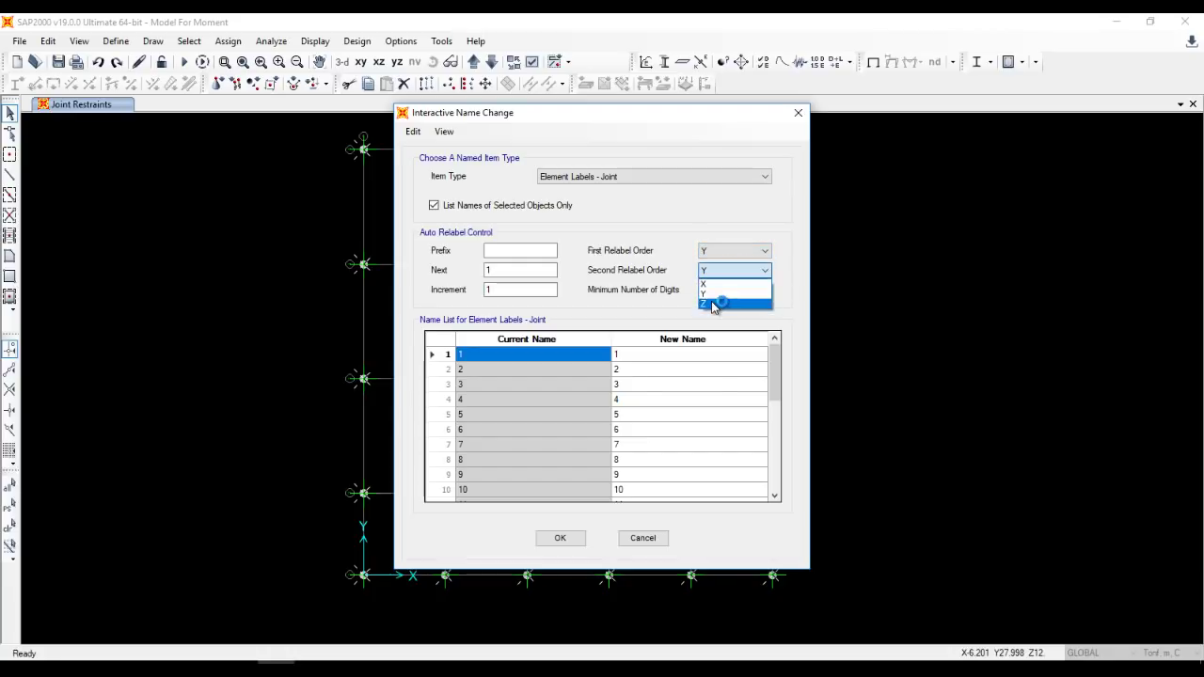
left_click(707, 283)
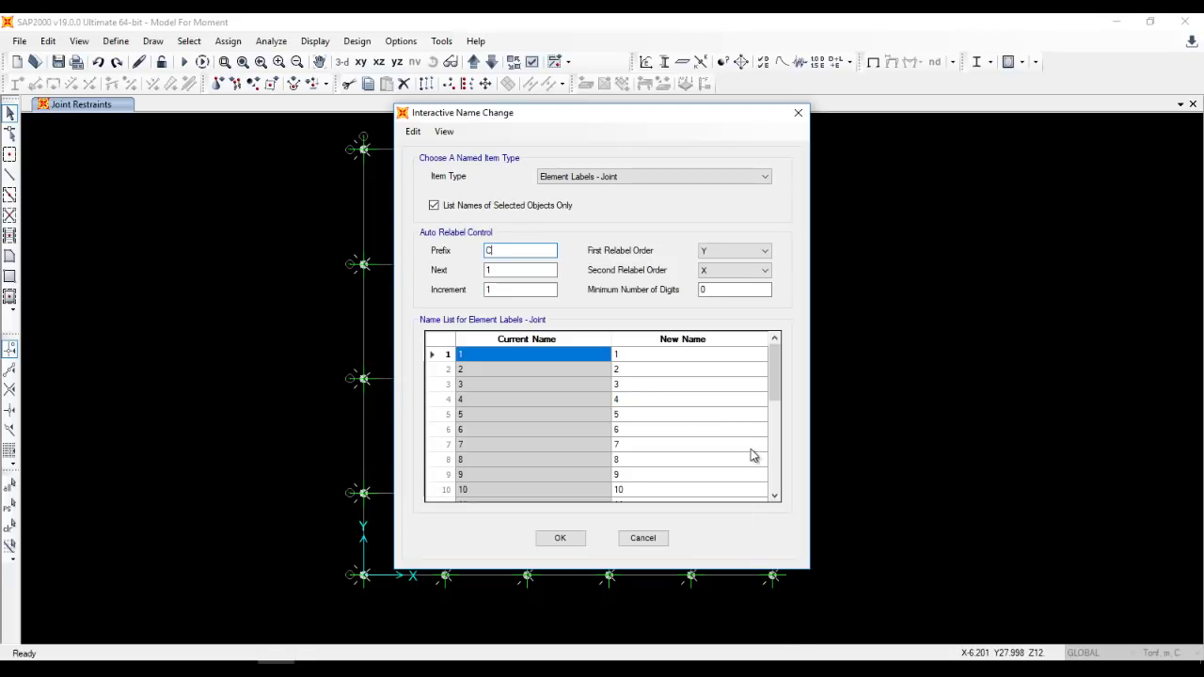
left_click(413, 132)
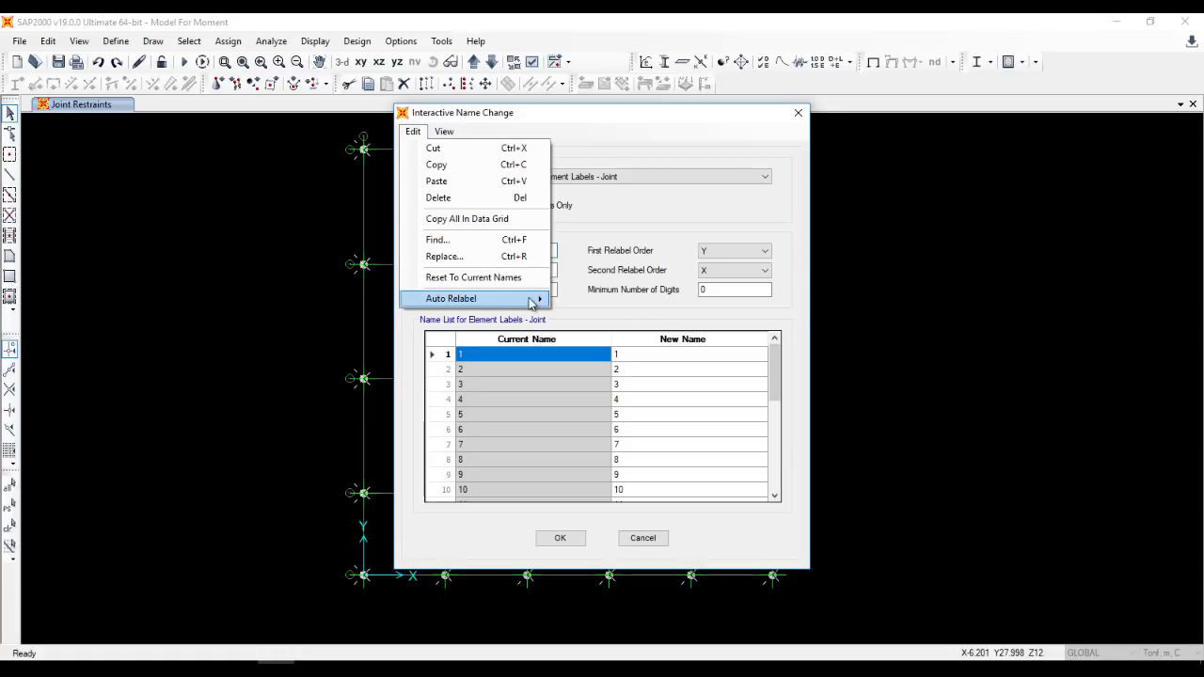
mouse_move(533, 298)
left_click(588, 298)
left_click(559, 537)
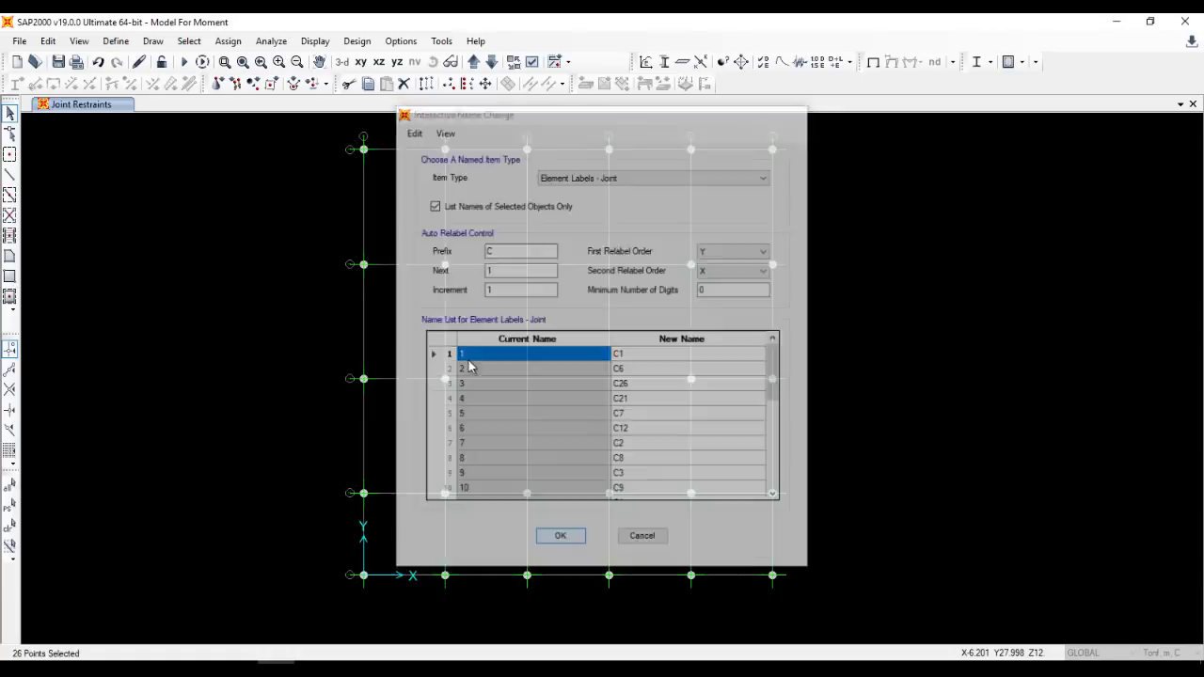
Turn on the joint labels to examine the column numbering, and turn them off again.
left_click(532, 62)
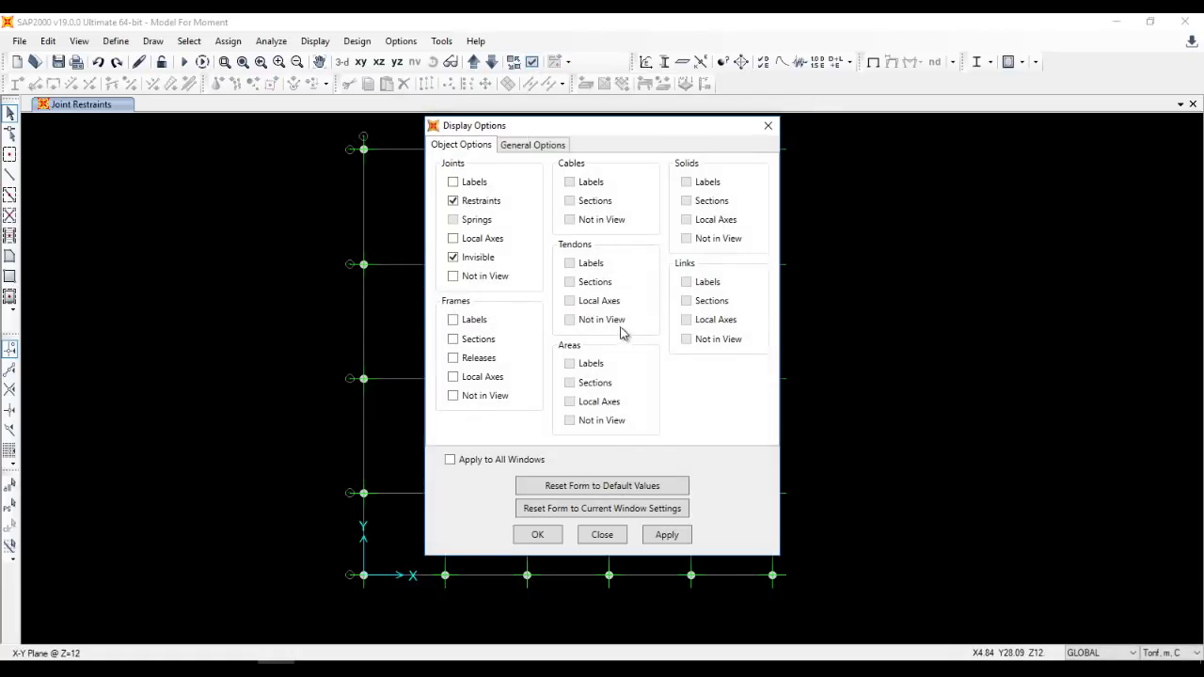
left_click(543, 542)
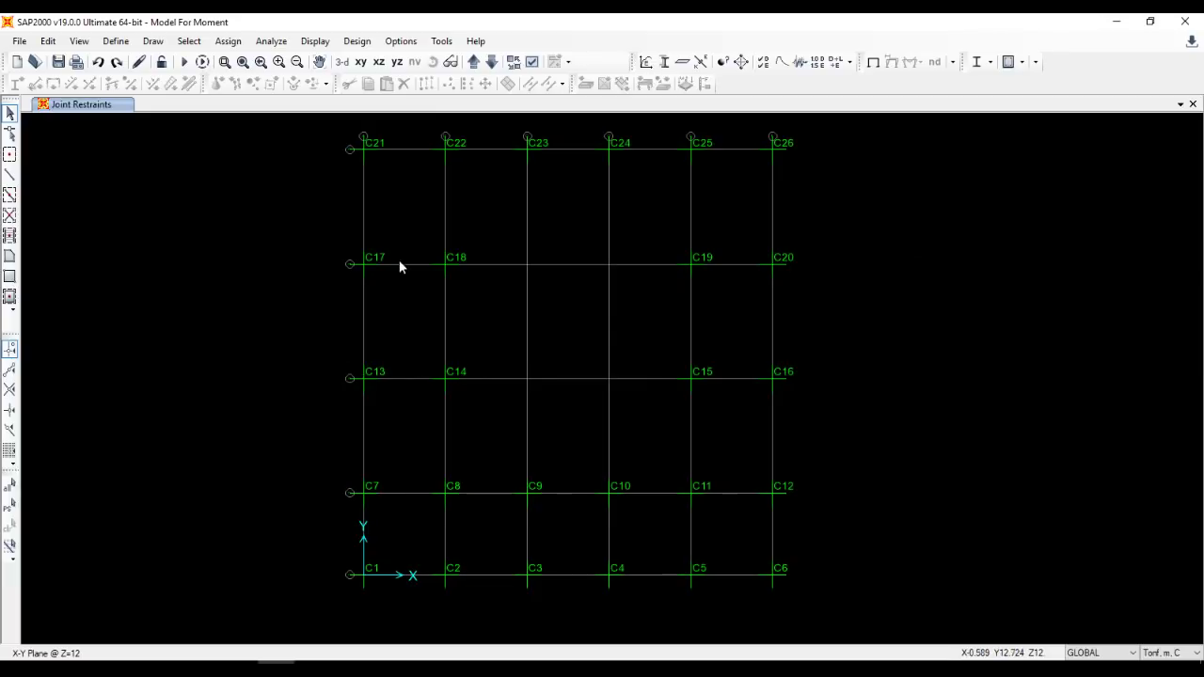
left_click(533, 62)
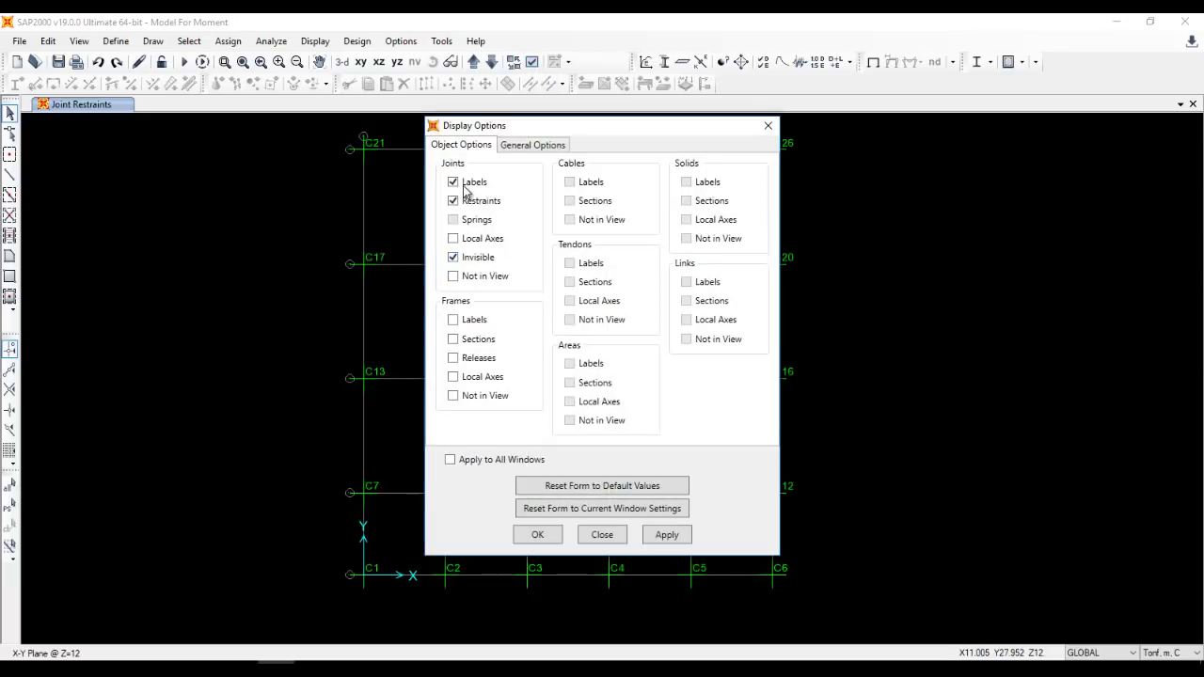
left_click(454, 183)
left_click(535, 533)
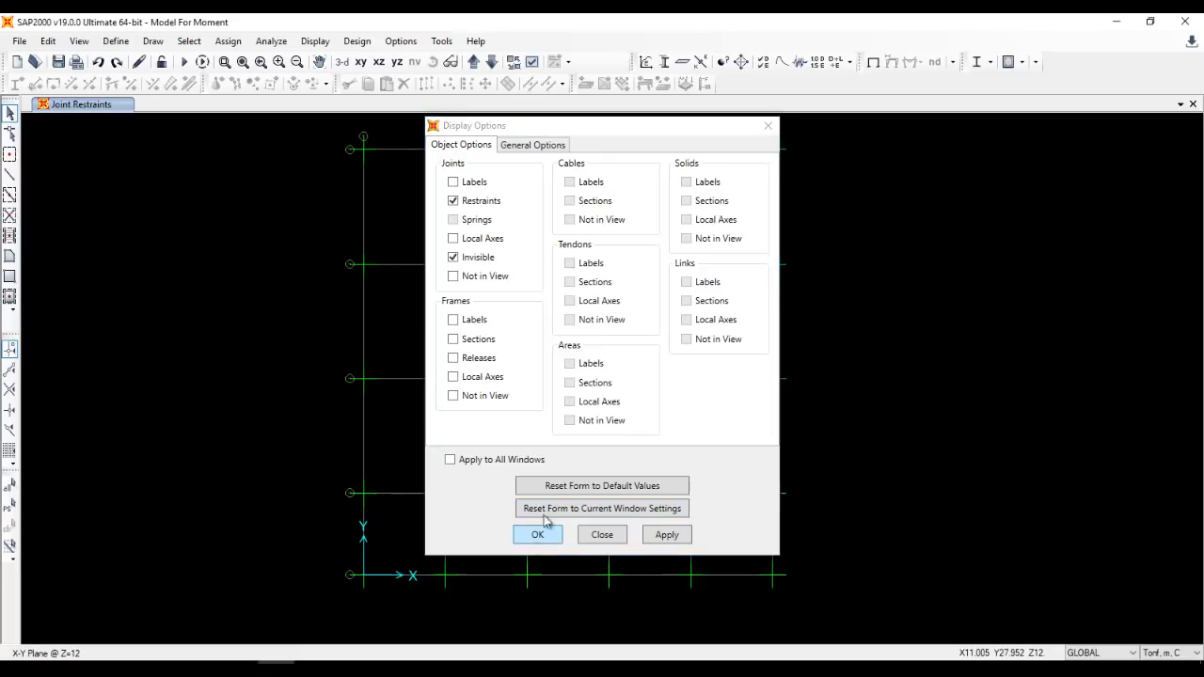
Show all objects again and draw a rectangular S14 slab area from X=0, Y=0 to X=25, Y=5.
right_click(873, 282)
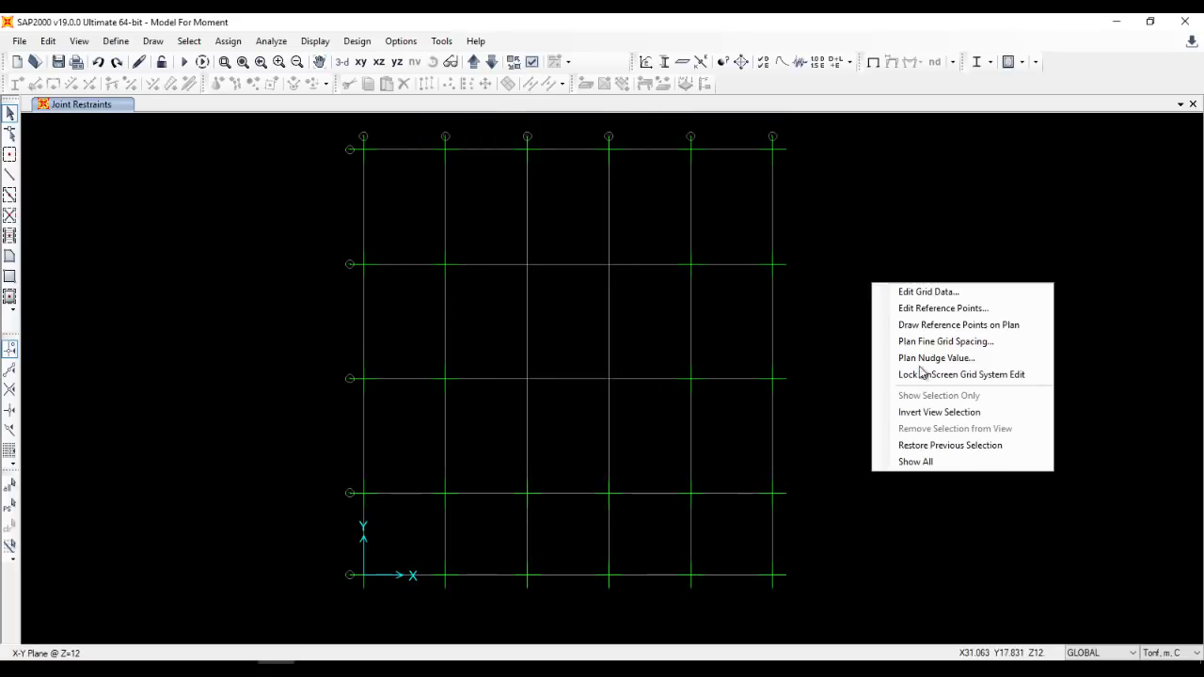
left_click(927, 464)
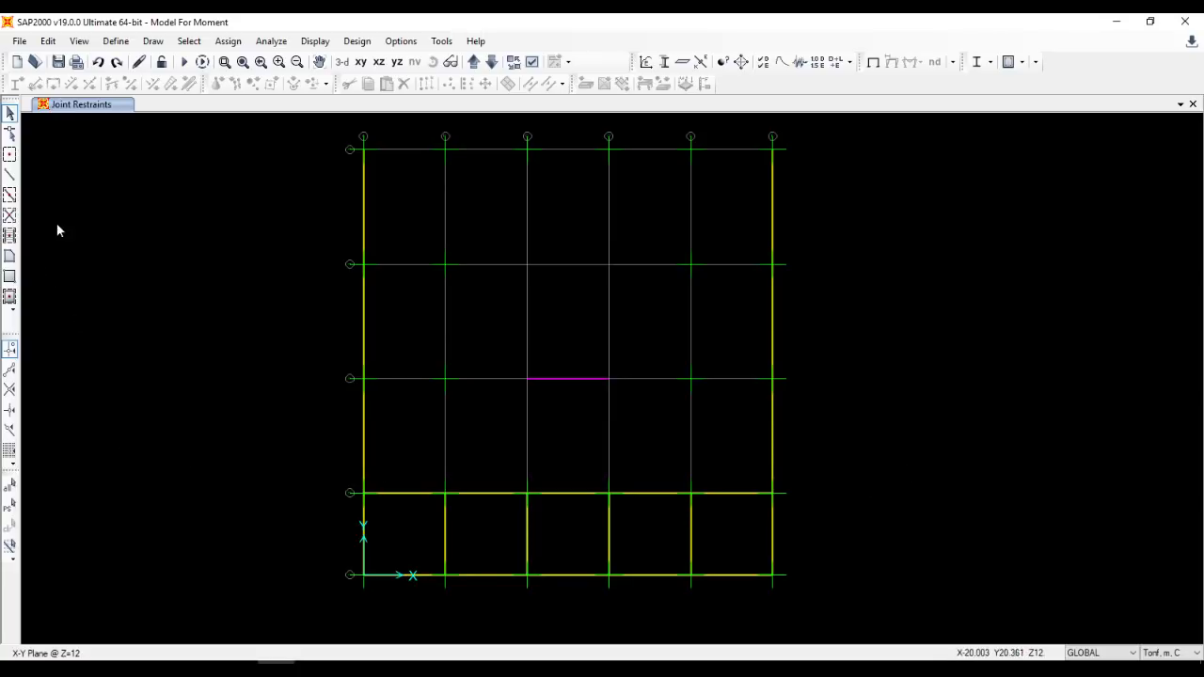
left_click(10, 276)
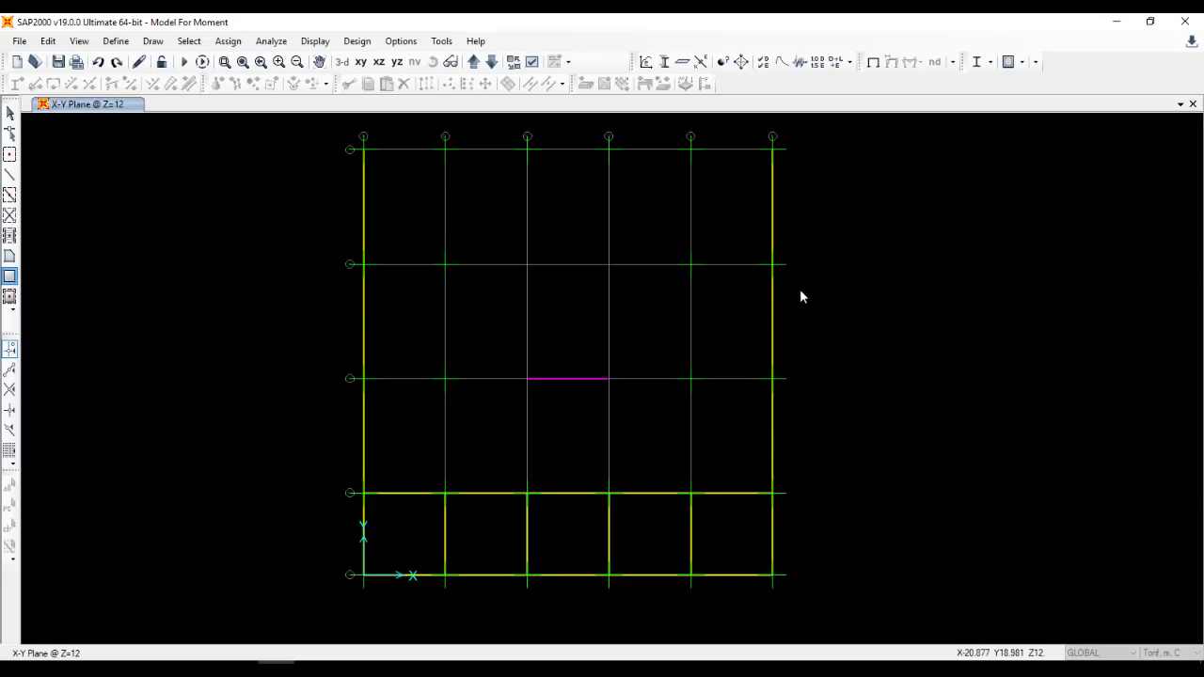
left_click(984, 216)
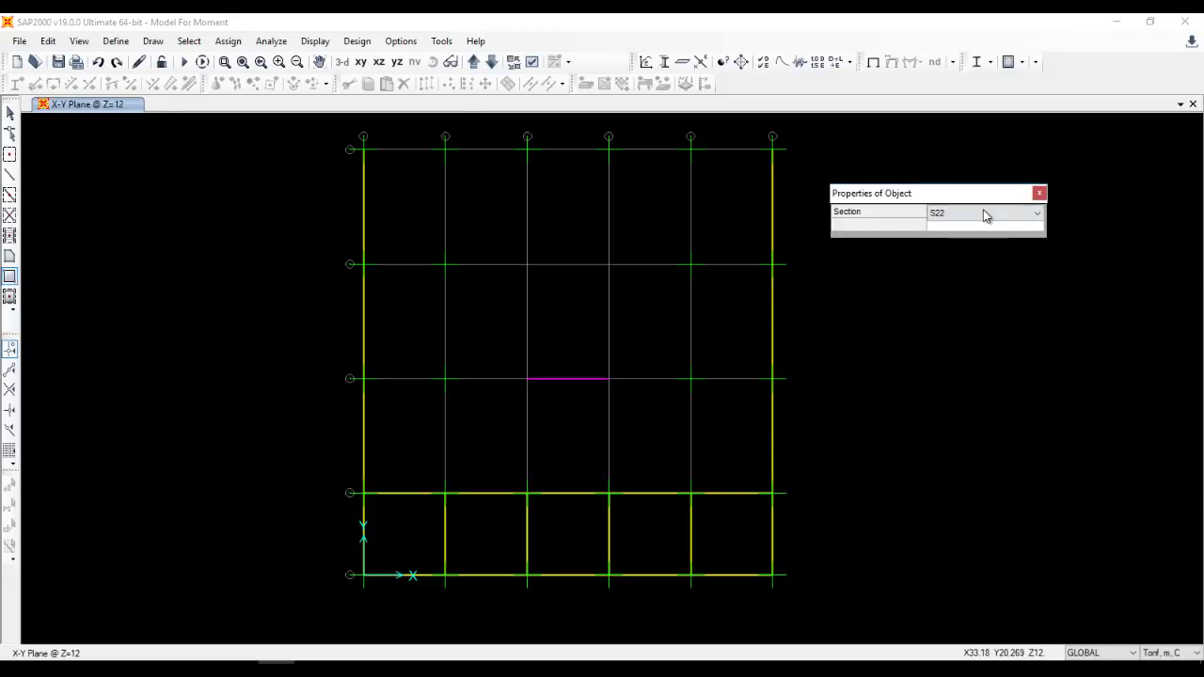
left_click(982, 216)
left_click(948, 250)
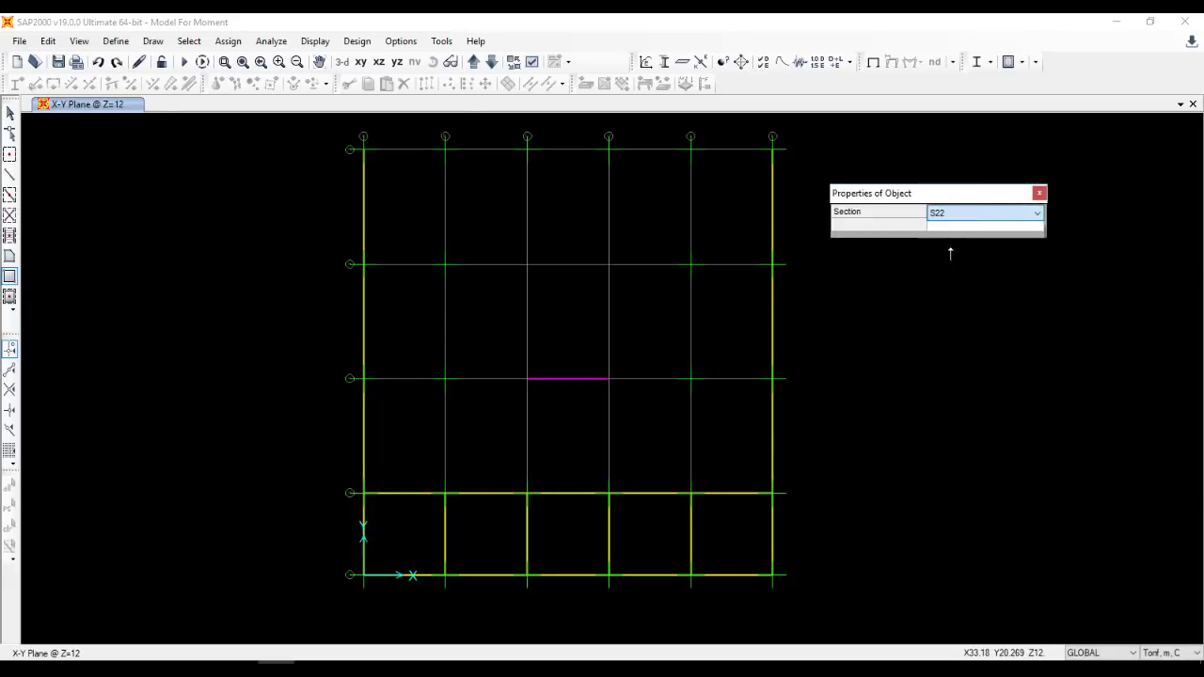
left_click(363, 575)
left_click(772, 492)
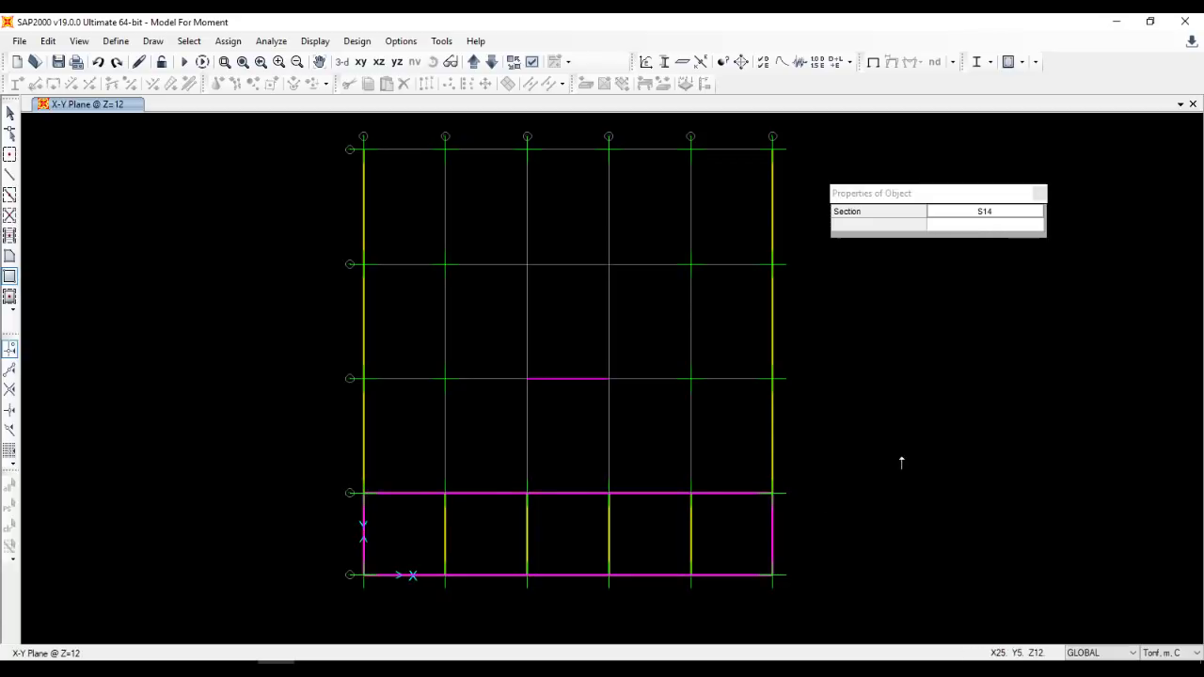
Set the area section to S22 and draw a rectangular slab from X=0, Y=5 to X=25, Y=12.
left_click(1005, 226)
left_click(982, 215)
left_click(980, 217)
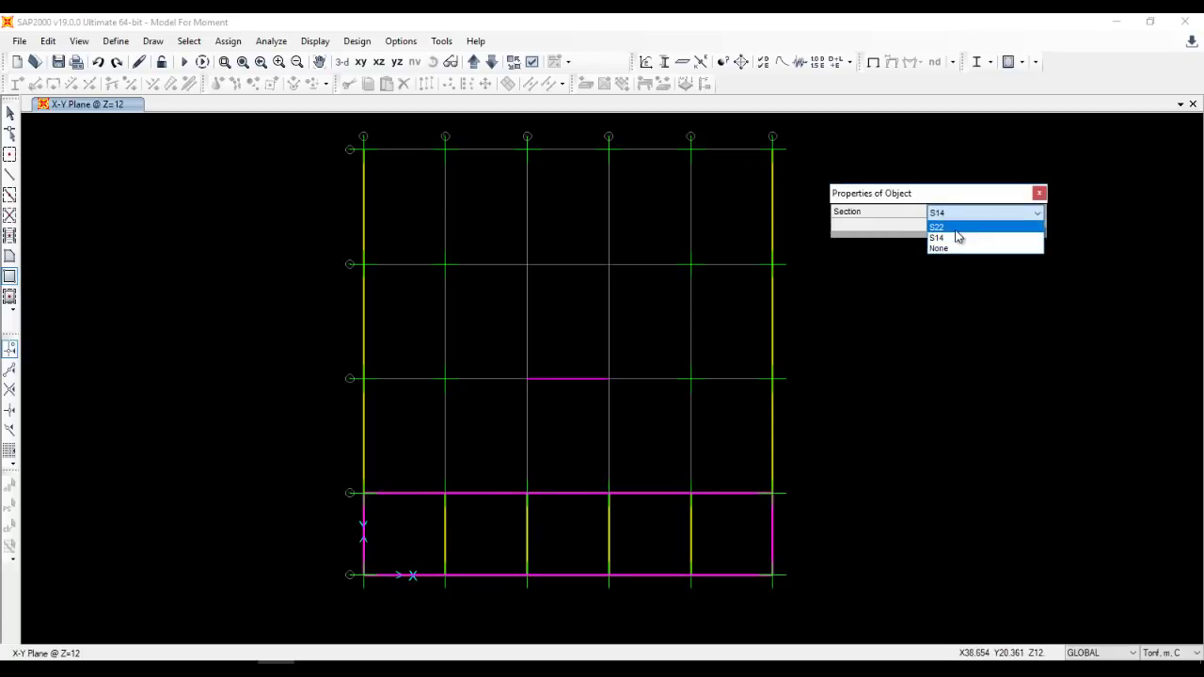
left_click(955, 228)
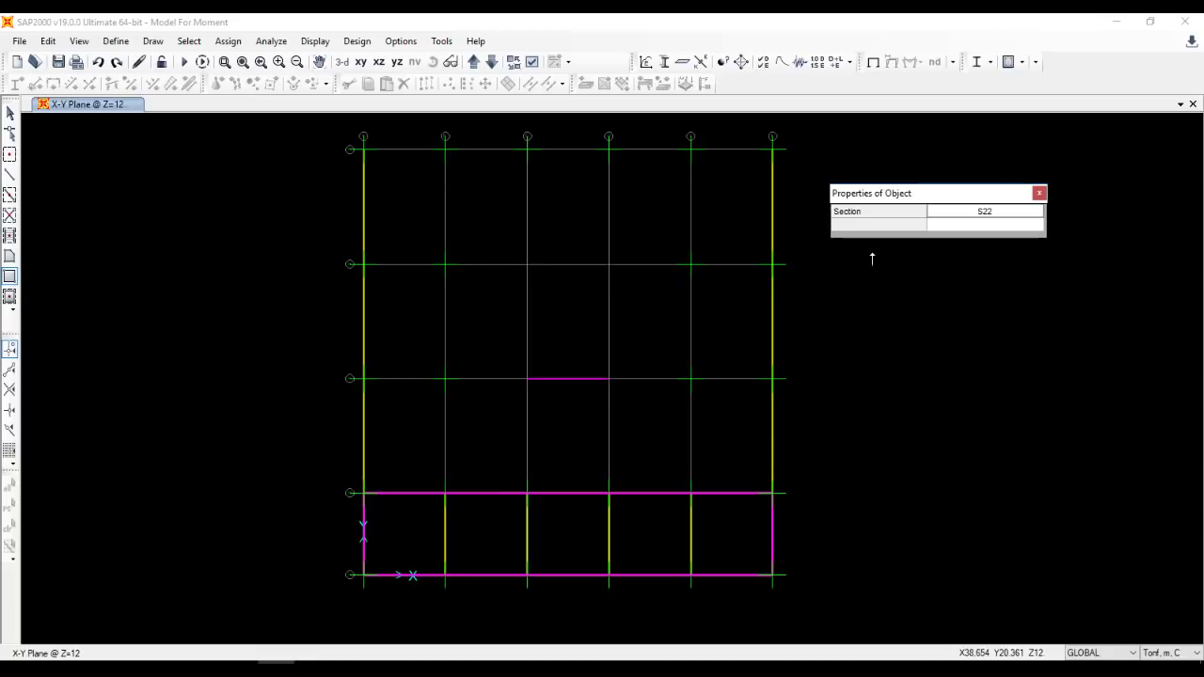
left_click(363, 492)
left_click(772, 379)
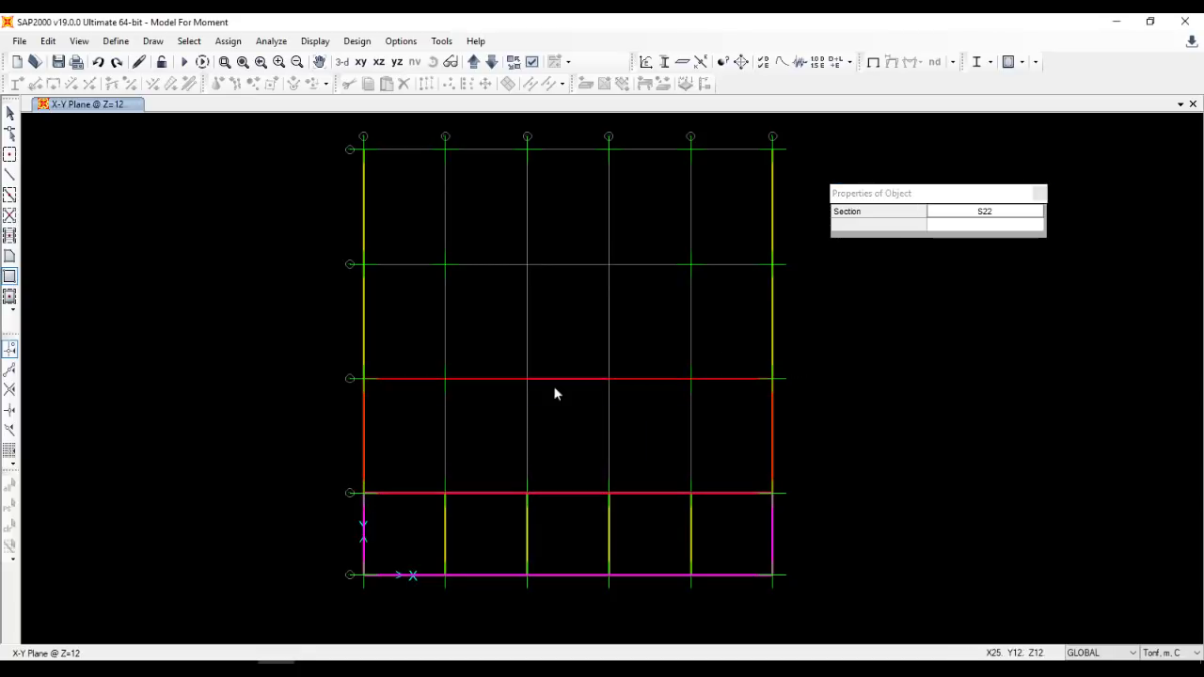
Draw two S22 slab areas from Y=12 to Y=26, spanning X=0 to 10 and X=15 to 25, and close the object properties.
left_click(363, 379)
left_click(527, 148)
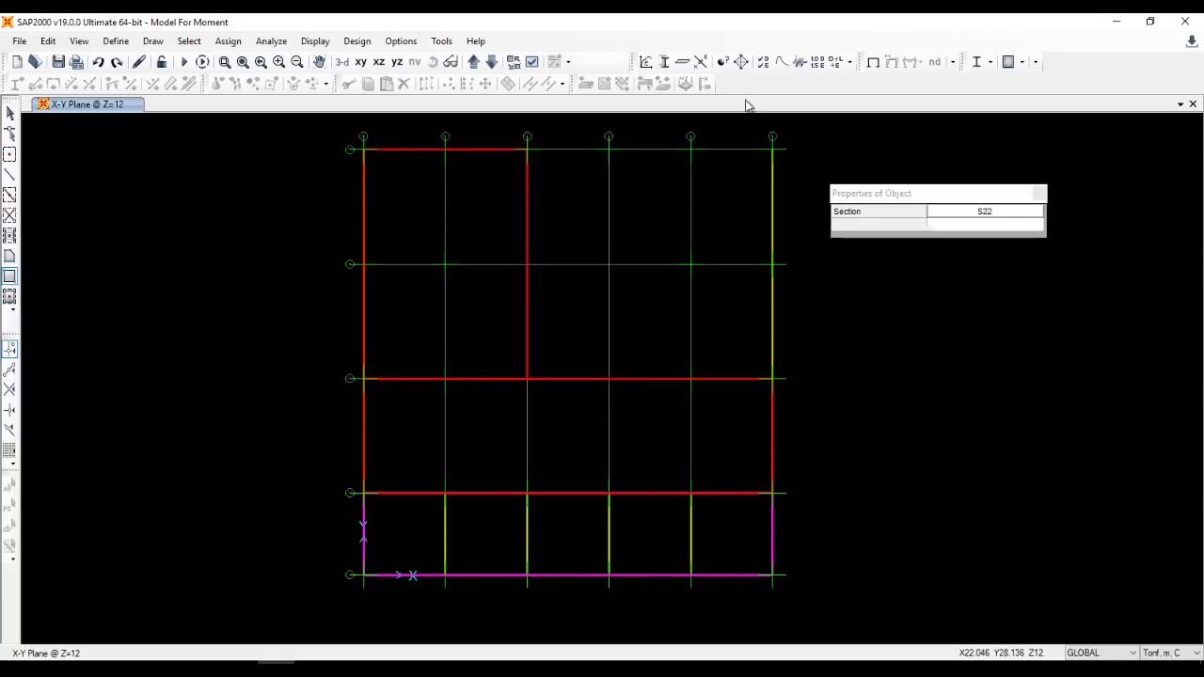
left_click(772, 148)
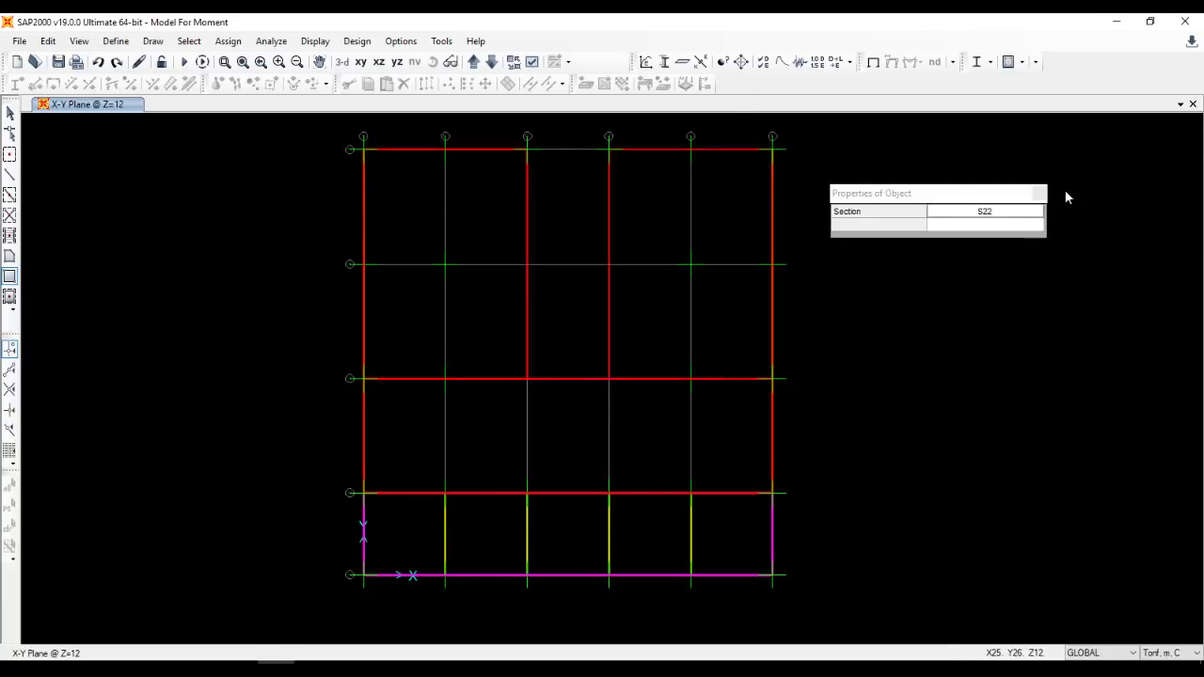
left_click(1038, 192)
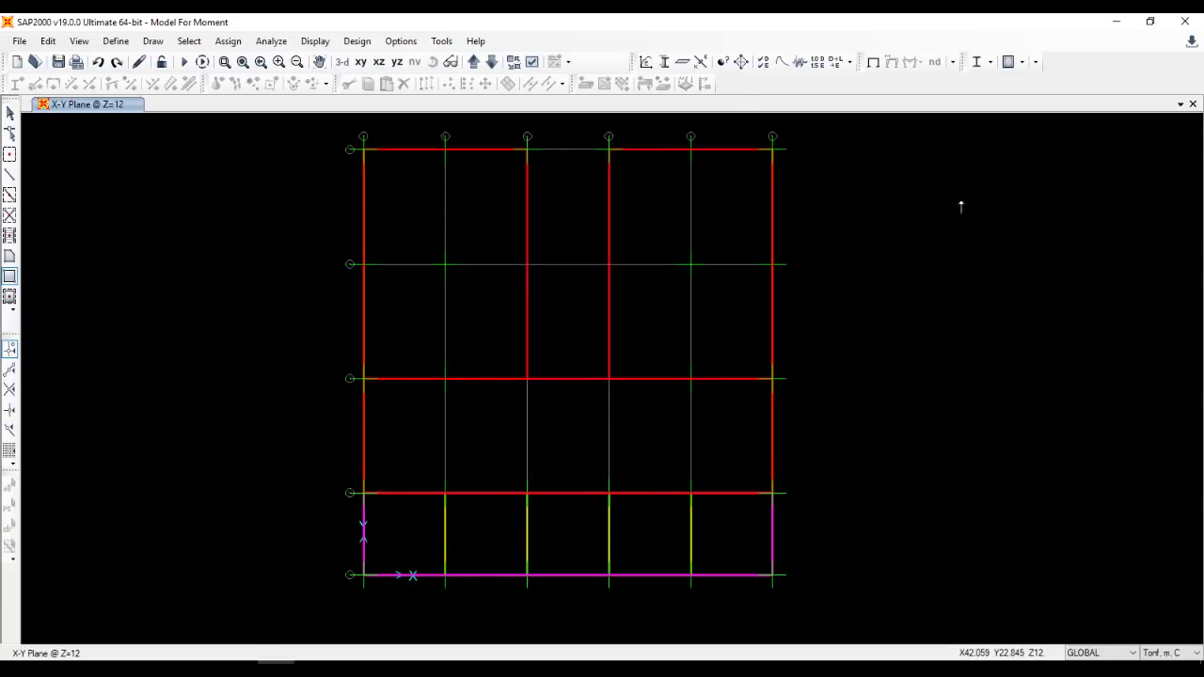
Turn on the object fill to examine the slab coverage in the Z=12 plan, and turn it off again.
left_click(10, 112)
left_click(531, 62)
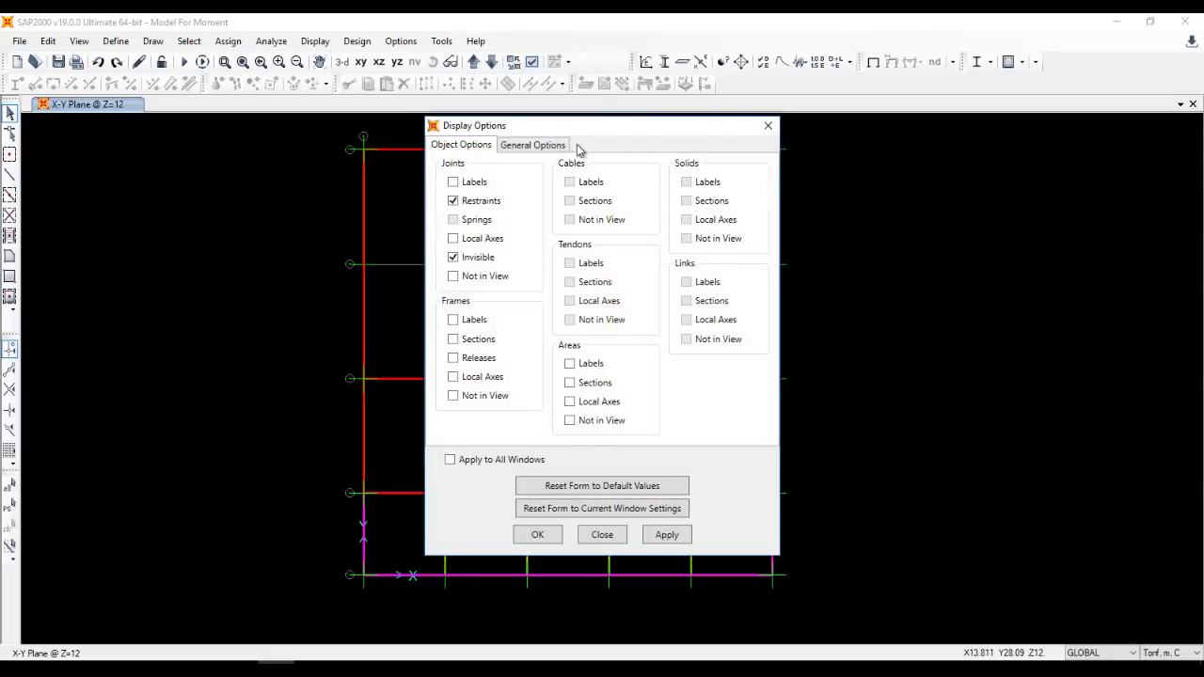
left_click(553, 147)
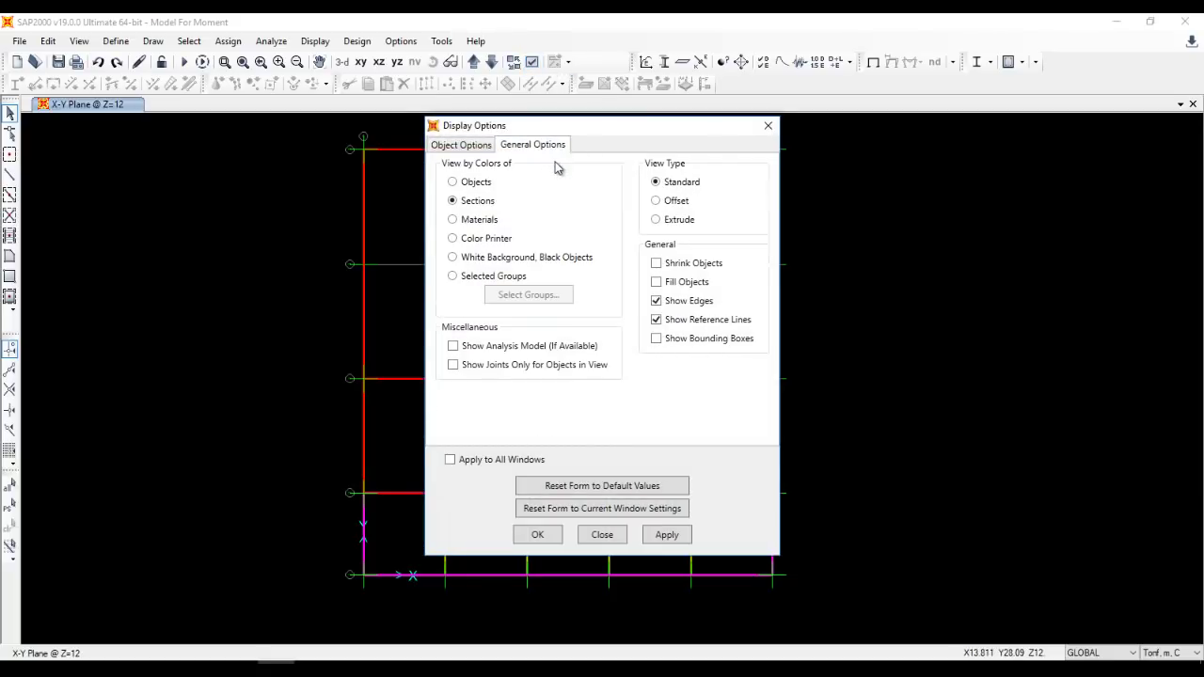
left_click(687, 282)
left_click(538, 535)
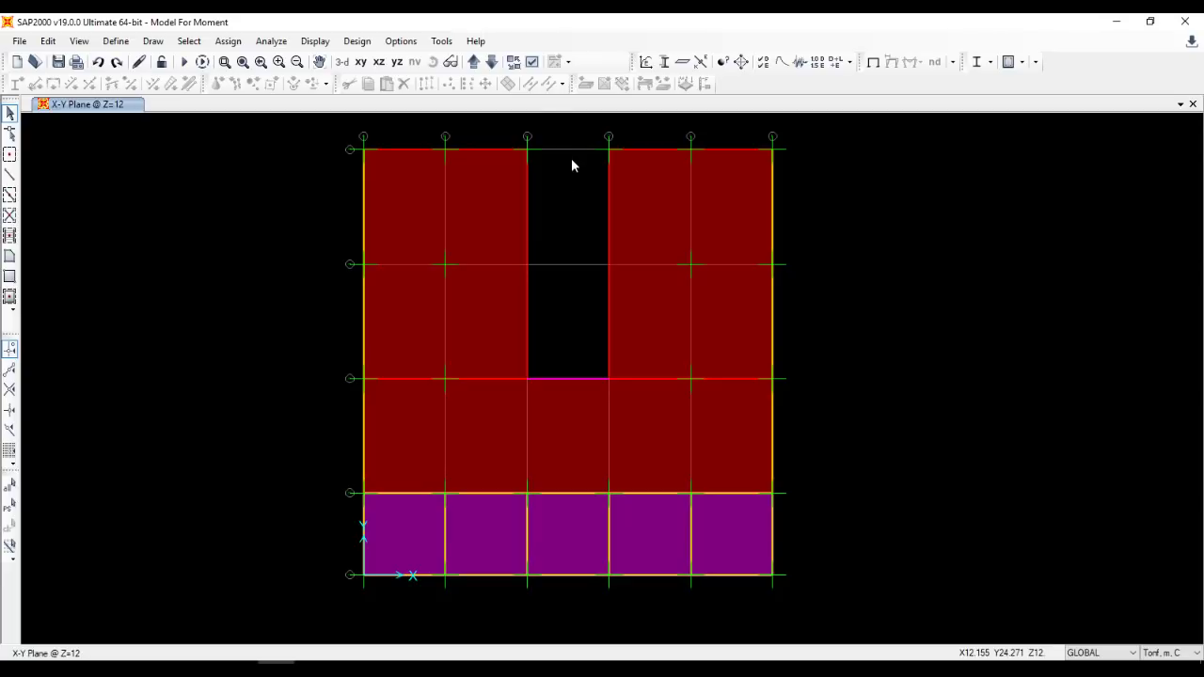
left_click(531, 61)
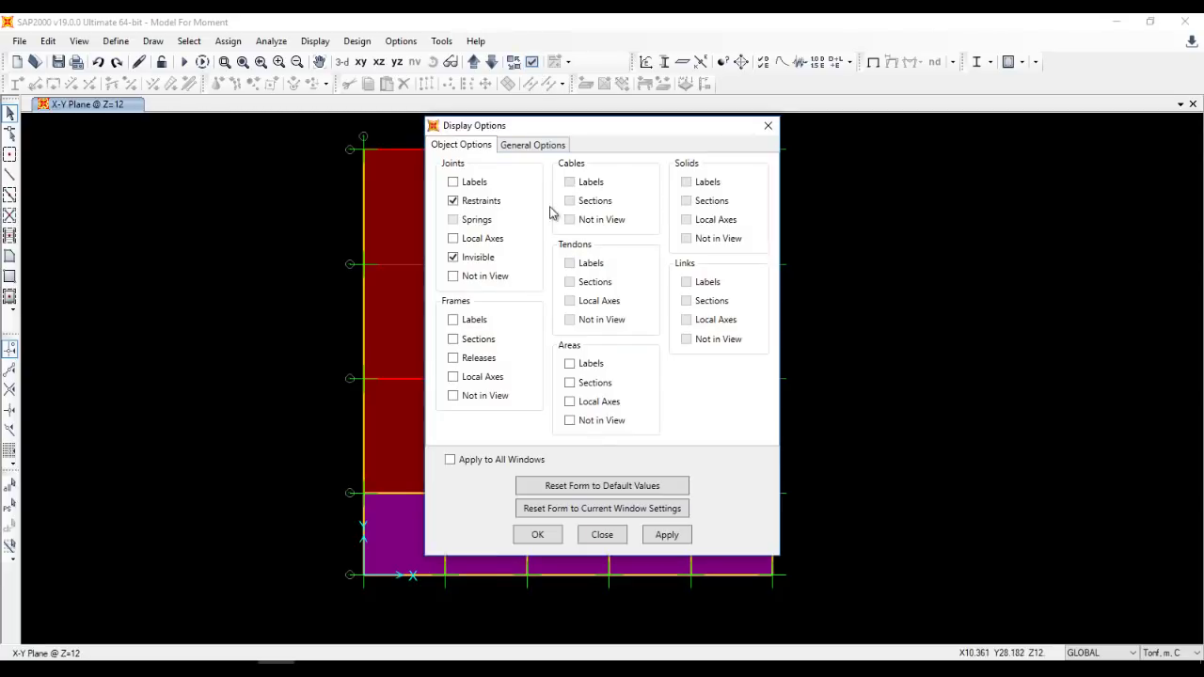
left_click(534, 146)
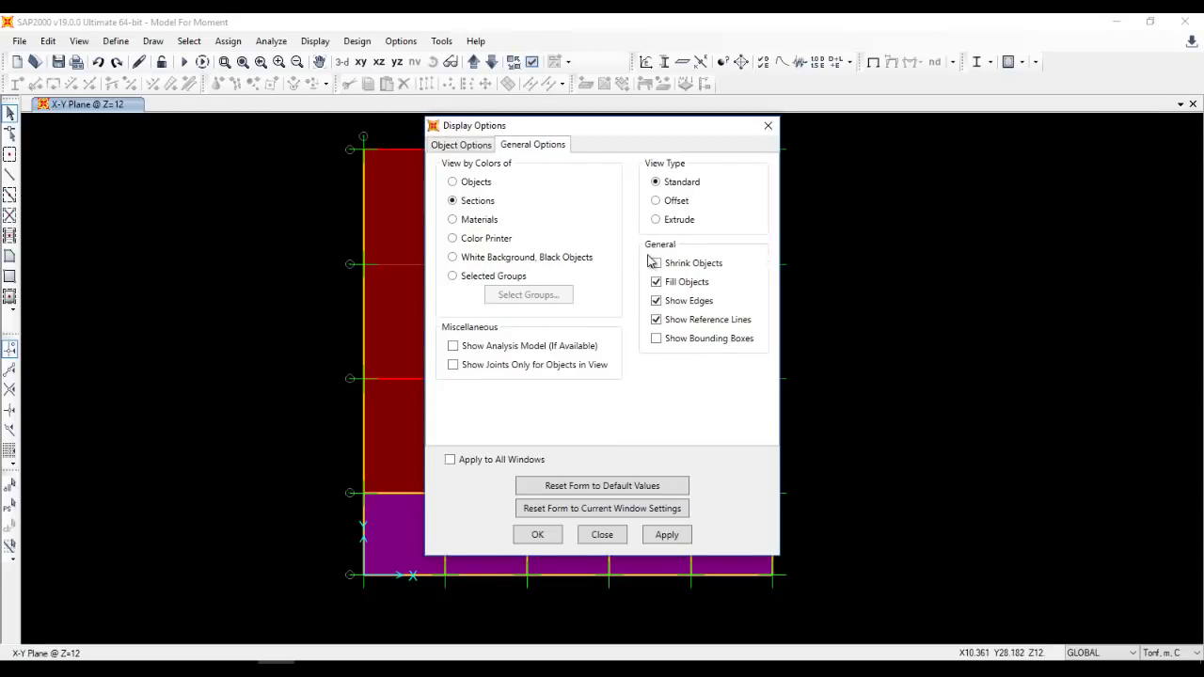
left_click(542, 535)
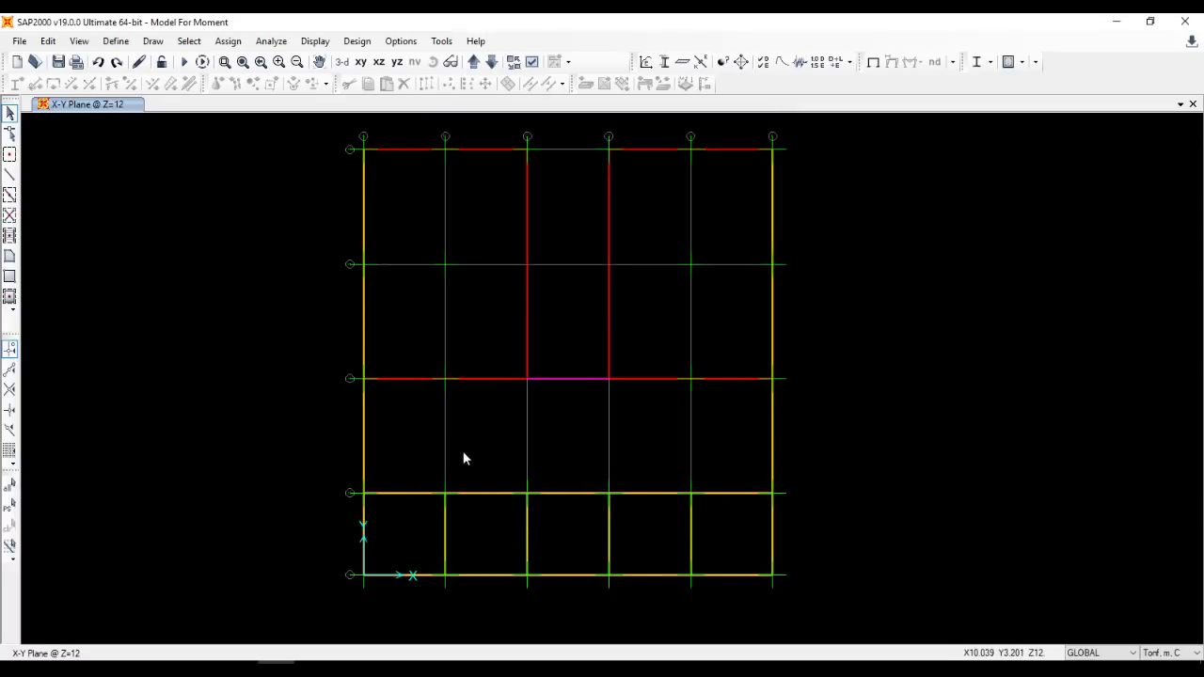
Select the whole Z=12 plan and assign the slabs an FC uniform gravity load of 0.15 tonf/m².
left_click_drag(284, 594, 899, 141)
left_click(228, 40)
mouse_move(372, 287)
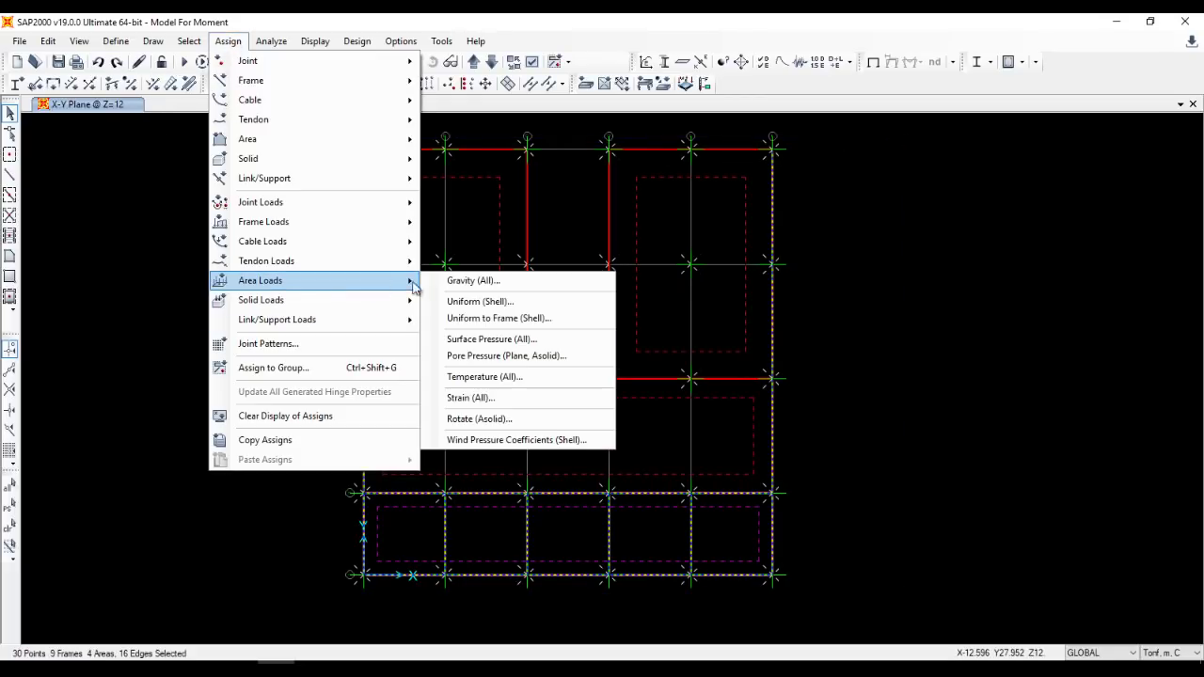
left_click(509, 301)
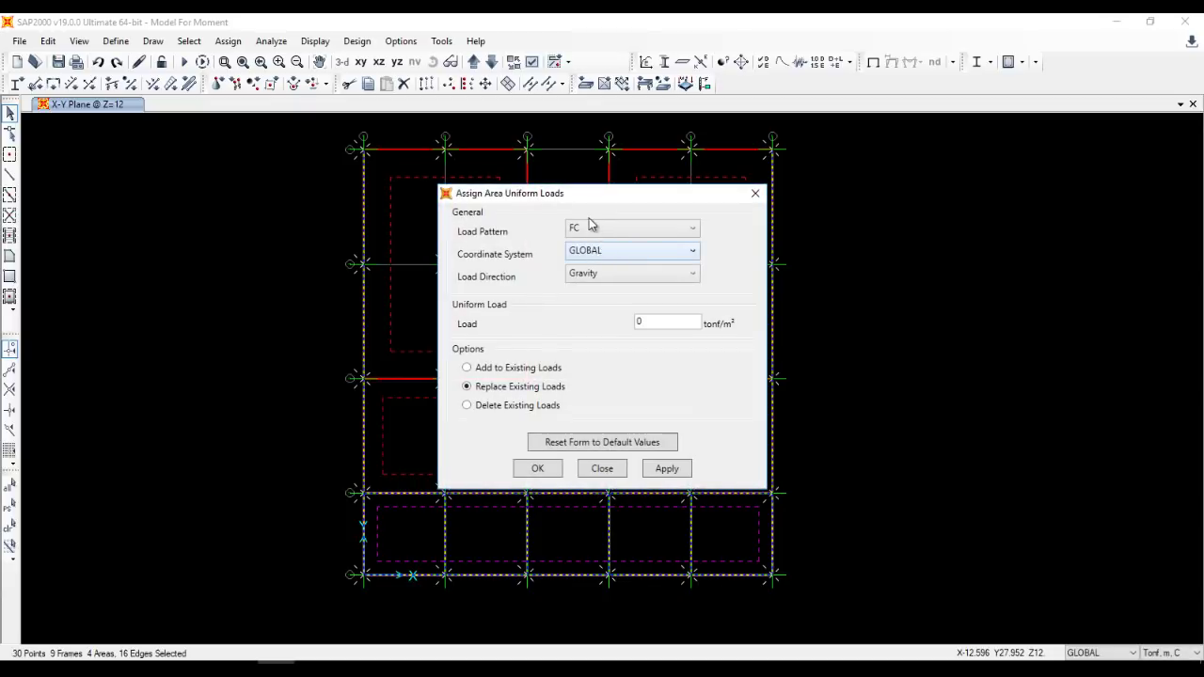
left_click_drag(595, 199, 946, 157)
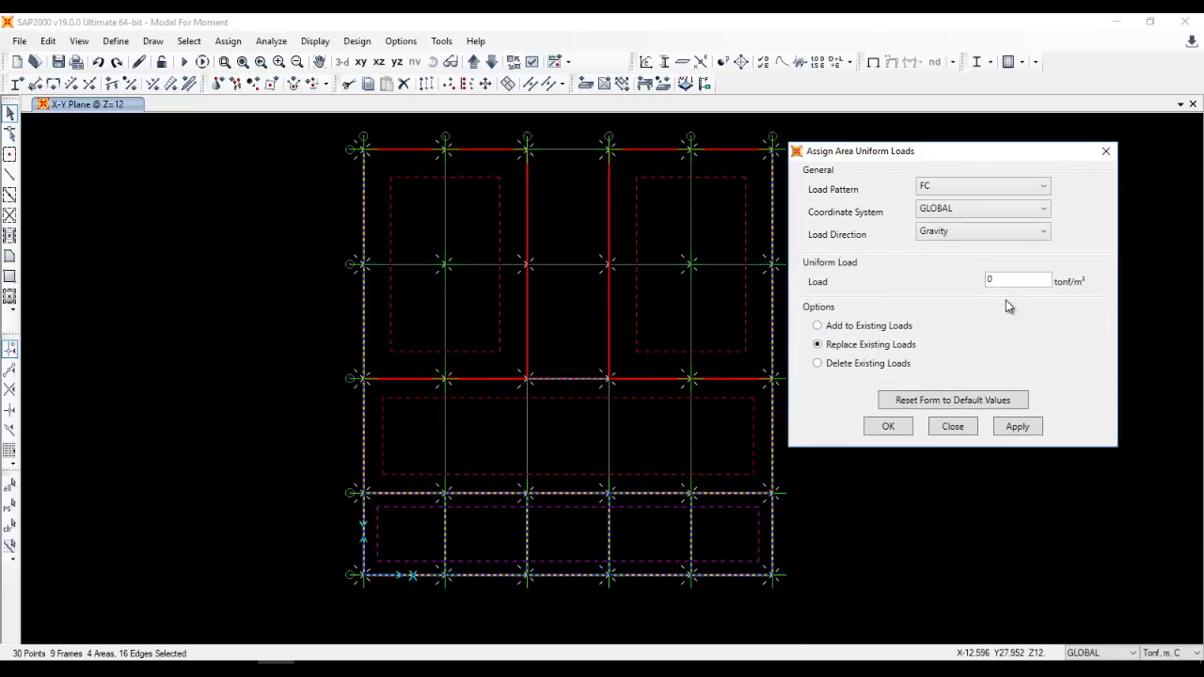
double_click(989, 280)
left_click(1016, 428)
Reselect the same slabs and assign an LL uniform gravity load of 0.2 tonf/m².
left_click(10, 505)
left_click(1018, 194)
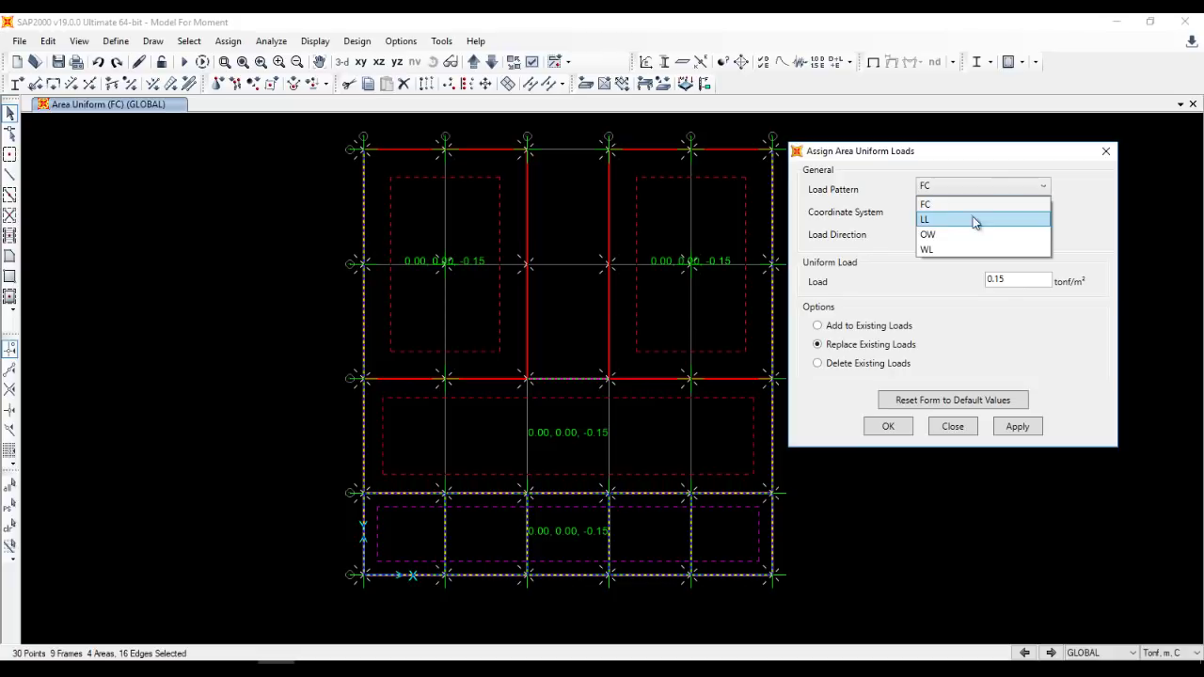
left_click(975, 220)
double_click(1006, 275)
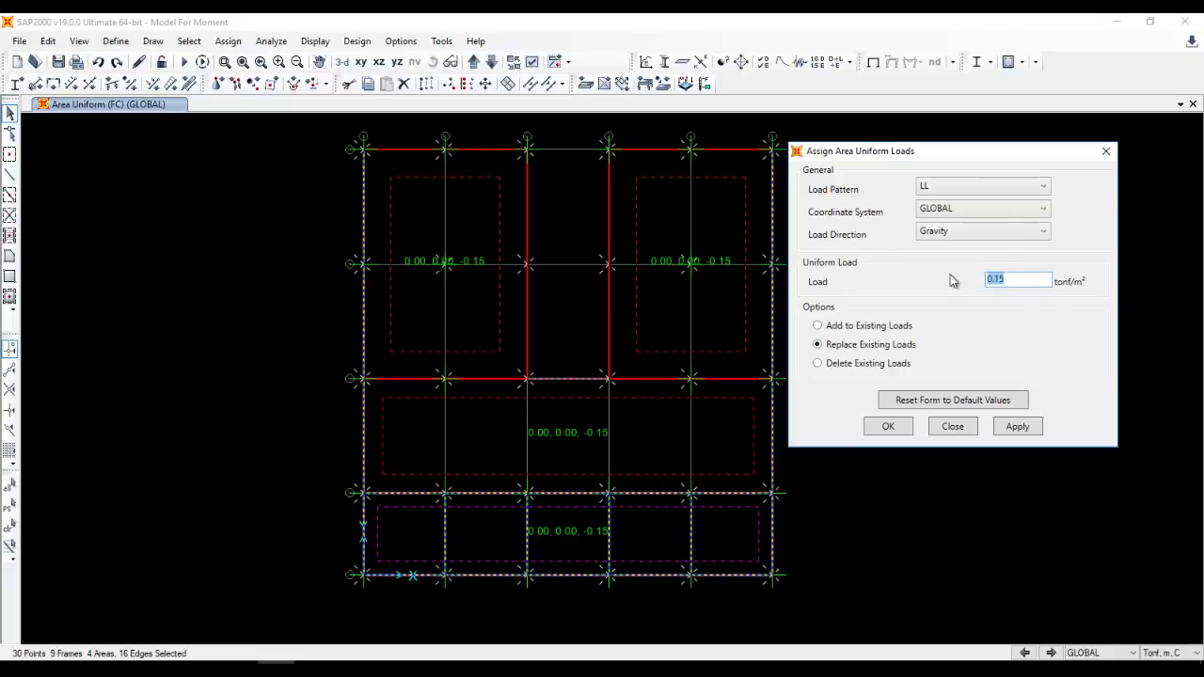
type("0.2")
left_click(1010, 434)
Select all areas with section S22 and assign them a WL uniform gravity load of 0.25 tonf/m².
left_click(959, 187)
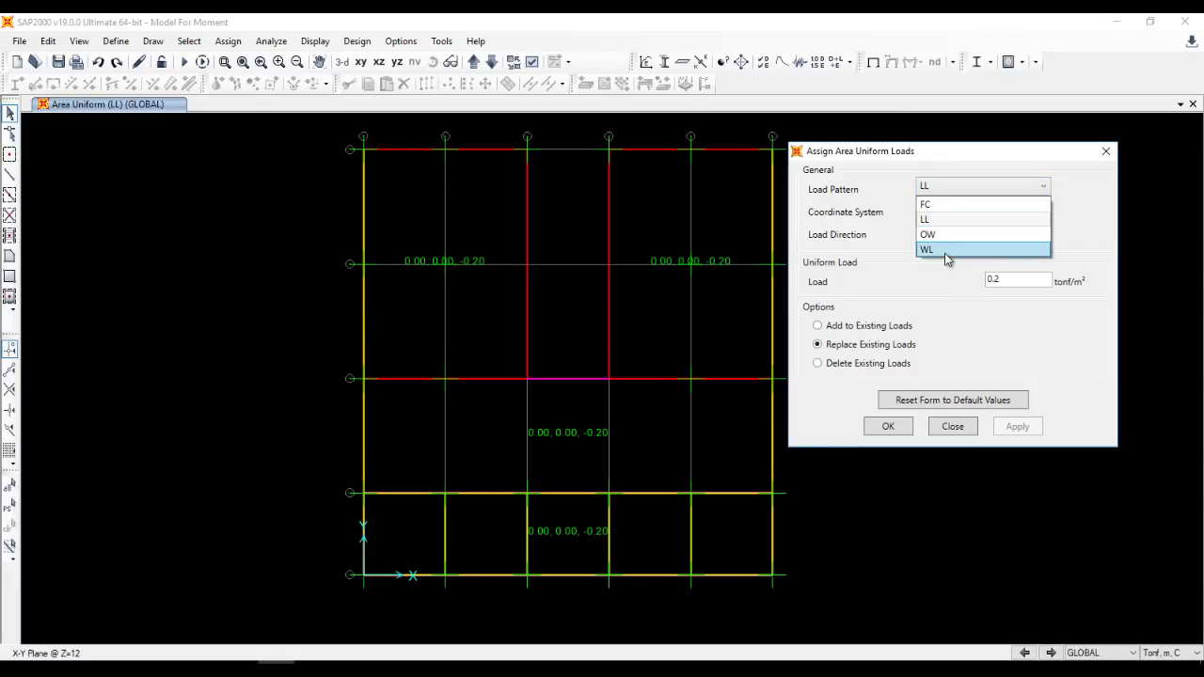
left_click(944, 251)
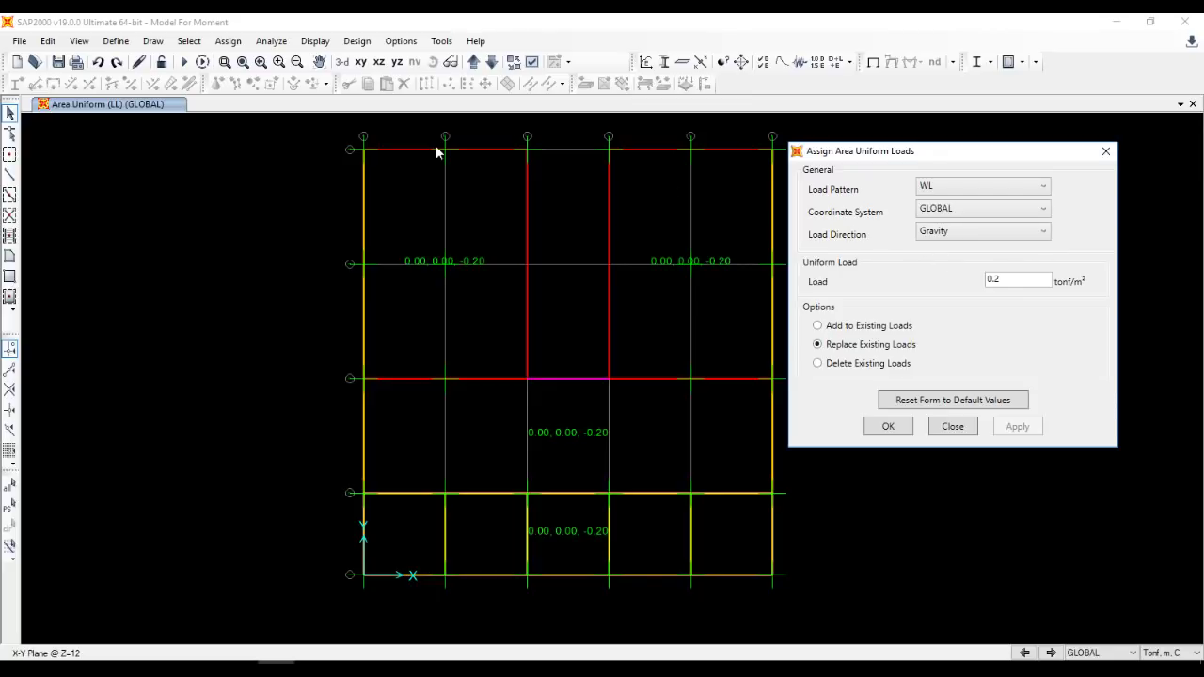
left_click(152, 41)
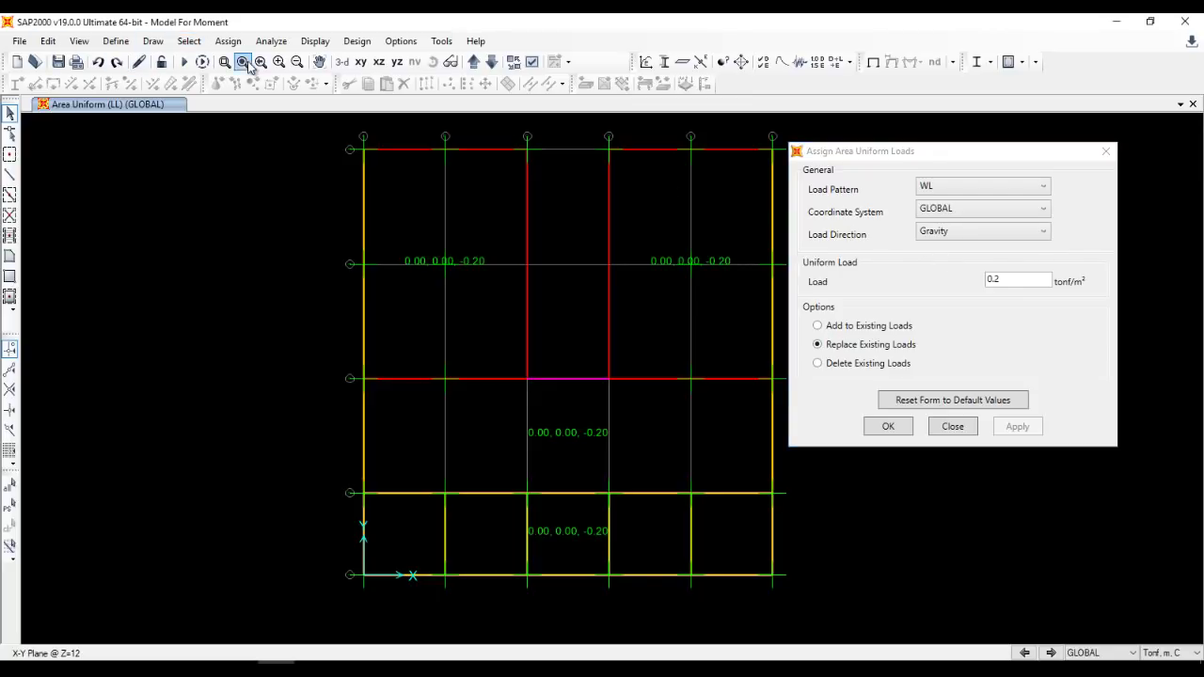
left_click(189, 41)
mouse_move(276, 63)
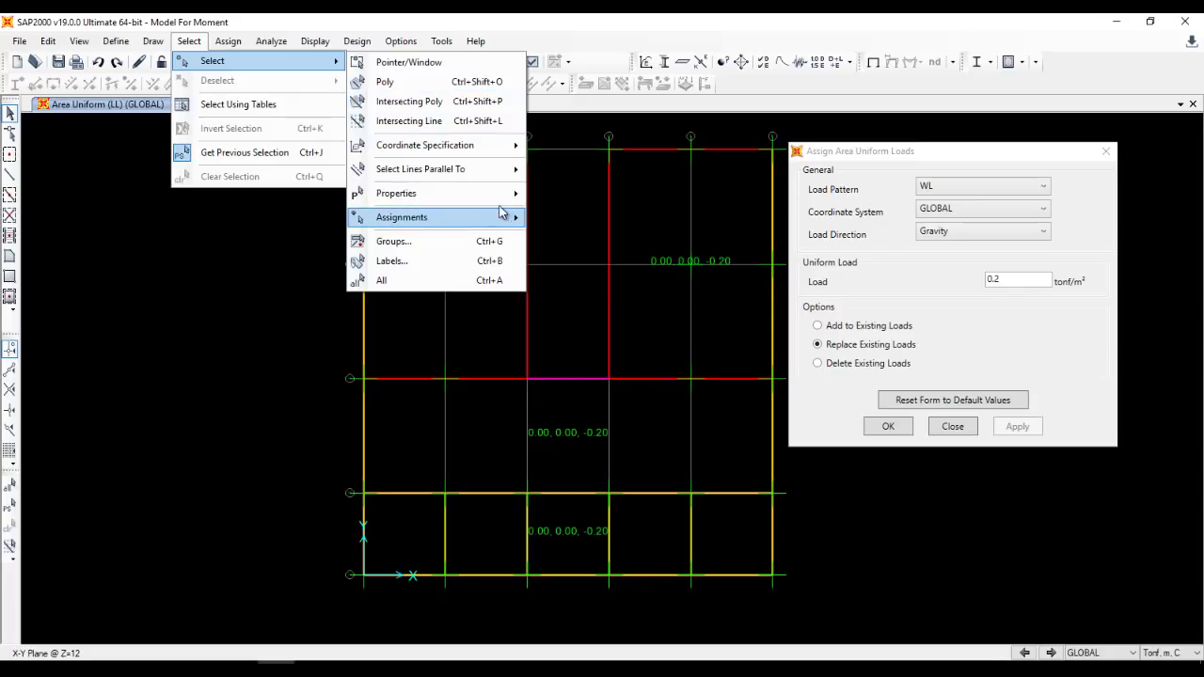
mouse_move(508, 193)
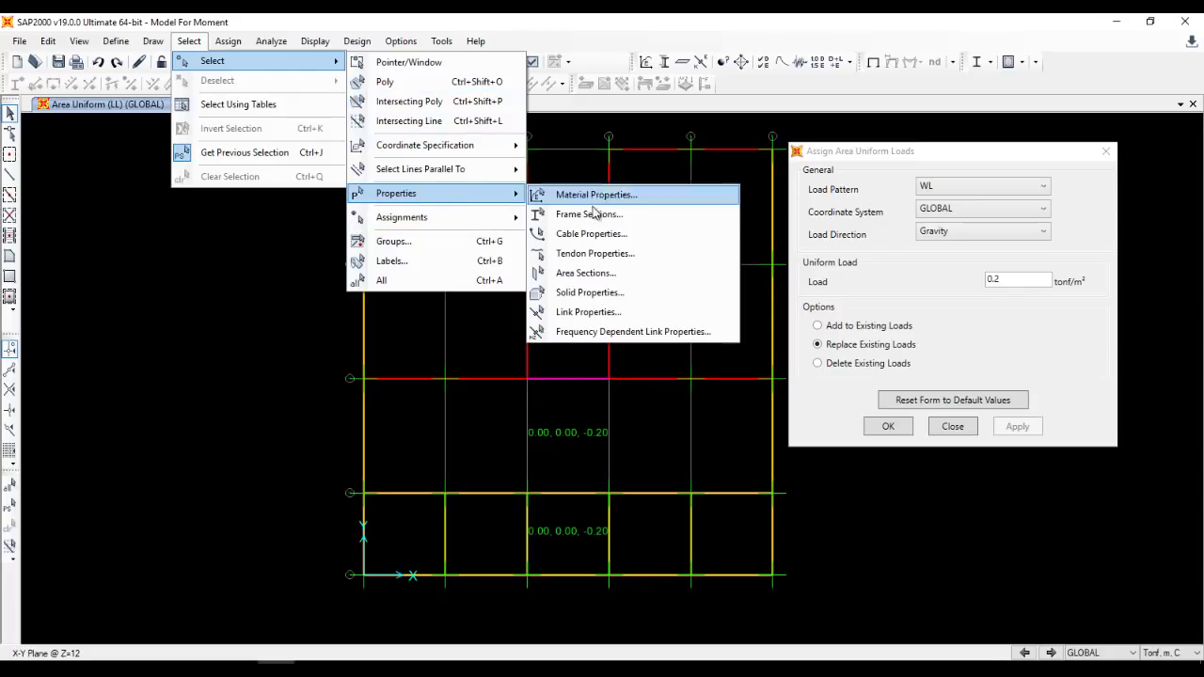
left_click(586, 272)
left_click(505, 282)
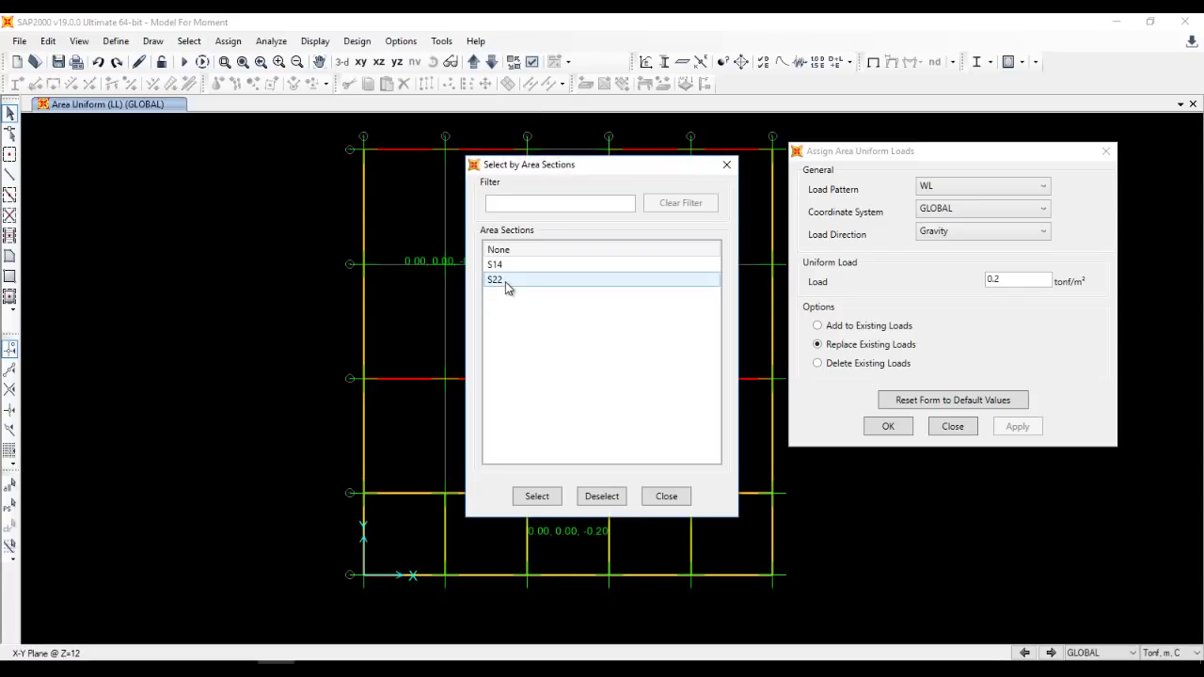
left_click(534, 496)
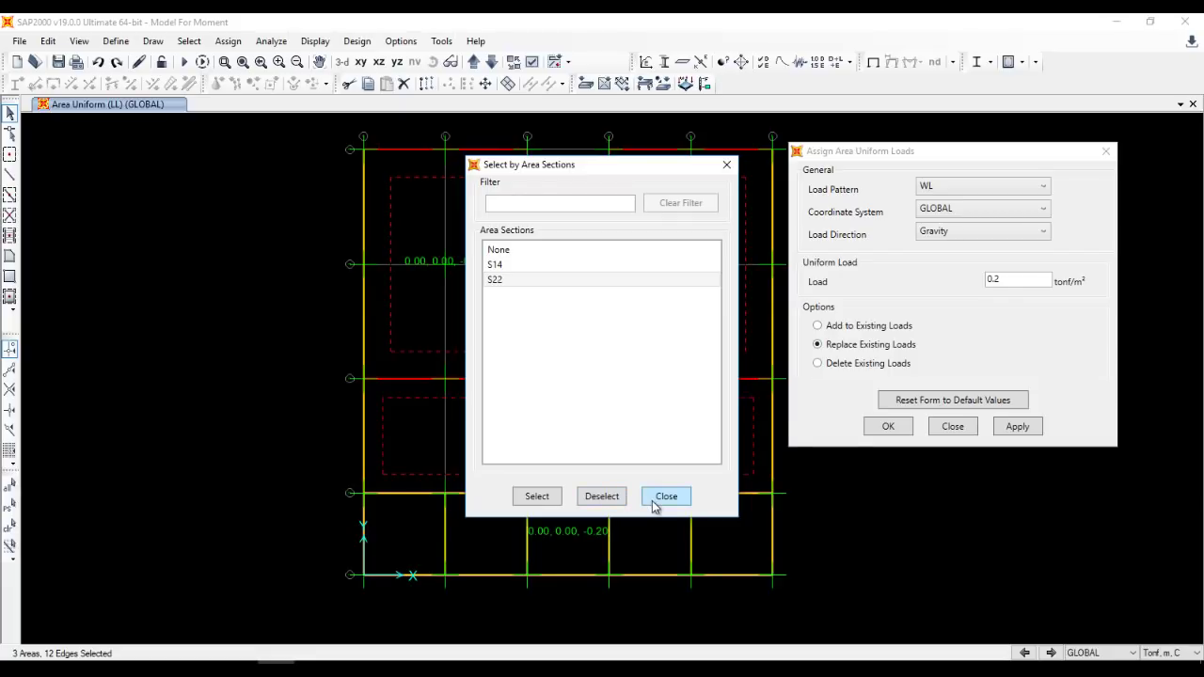
left_click(665, 495)
left_click(1001, 275)
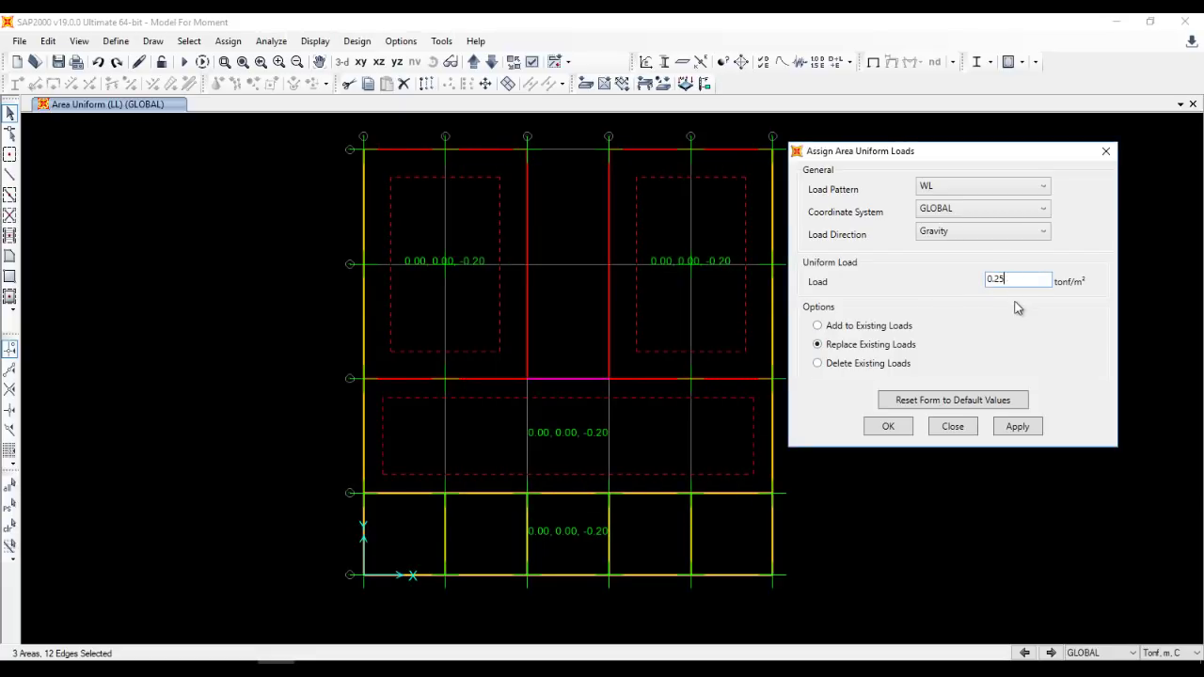
left_click(1022, 431)
left_click(971, 431)
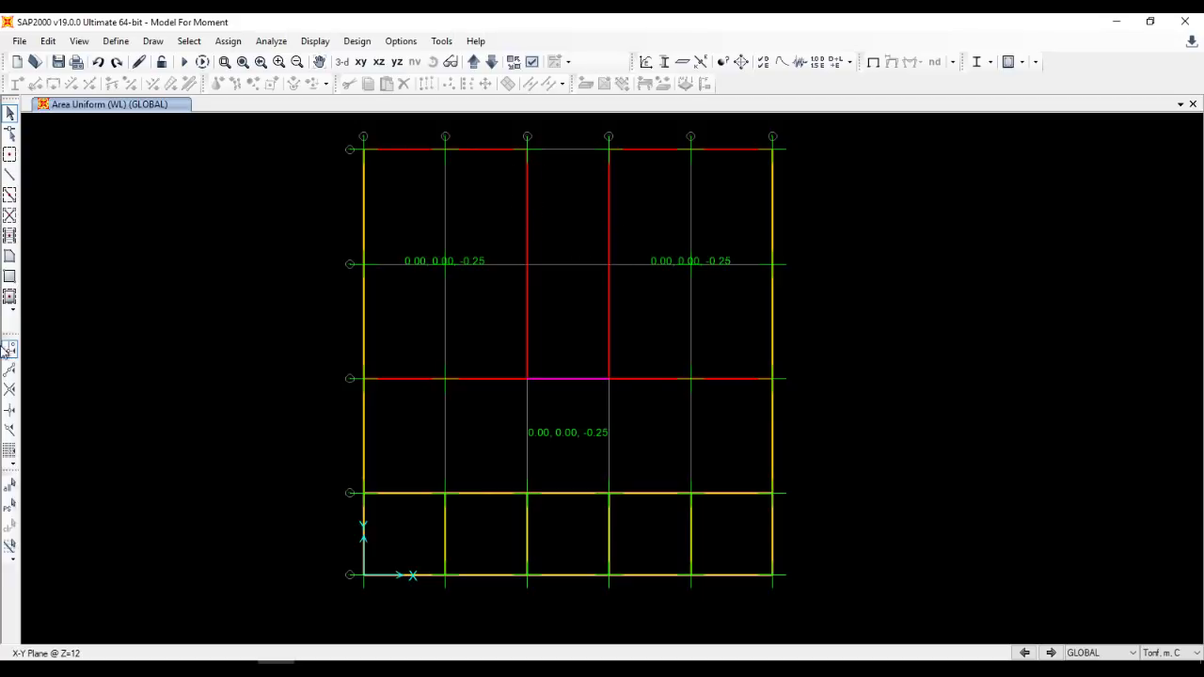
Draw a rectangular S22 slab area from X=10, Y=19 to X=15, Y=26 and close the object properties.
left_click(9, 276)
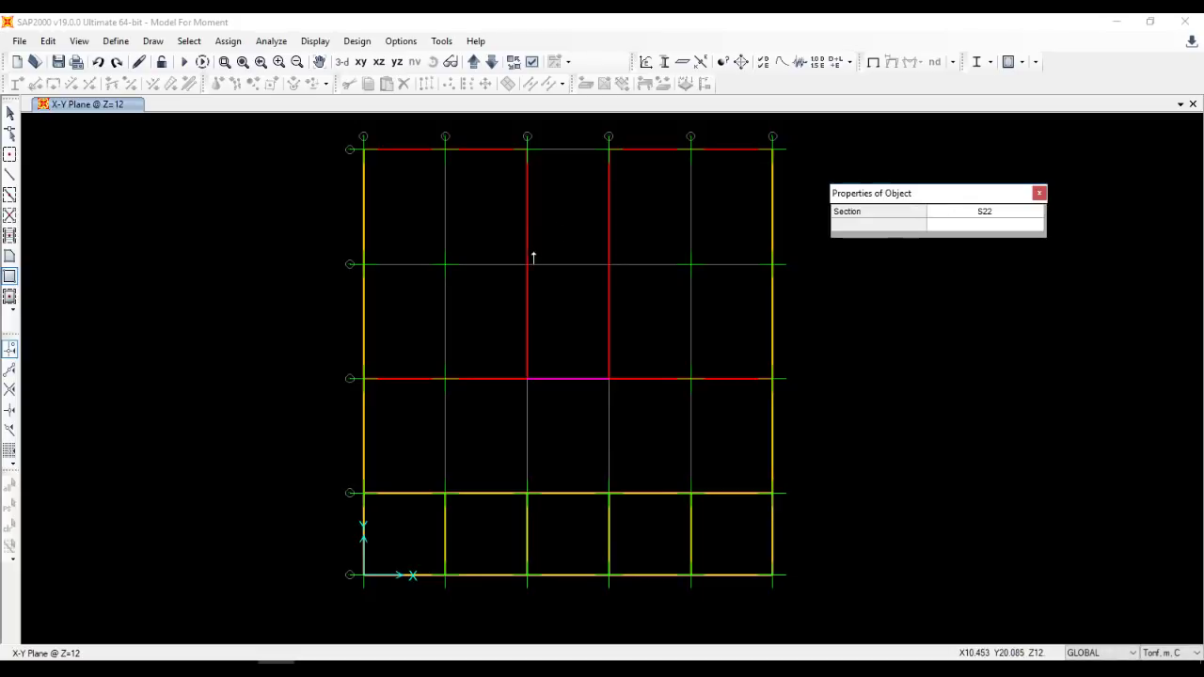
left_click(1040, 193)
left_click(9, 113)
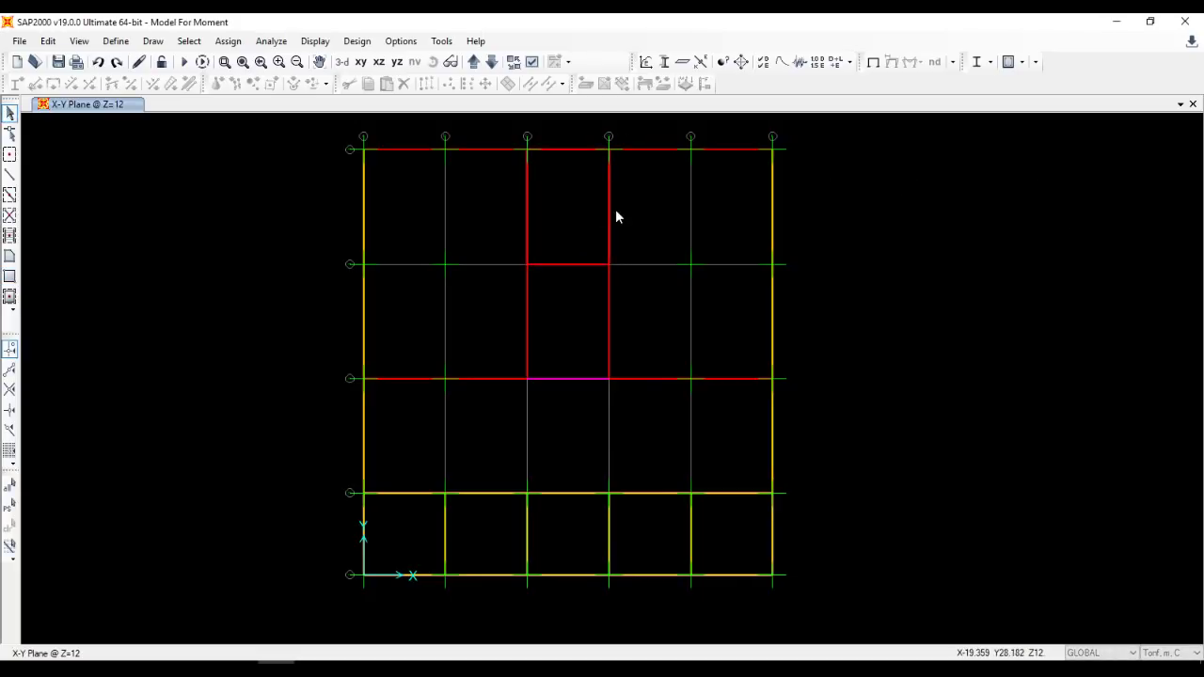
Copy all area loads from the slab spanning X=15 to 25 onto the new slab between X=10 and 15, and check its loads.
left_click(647, 201)
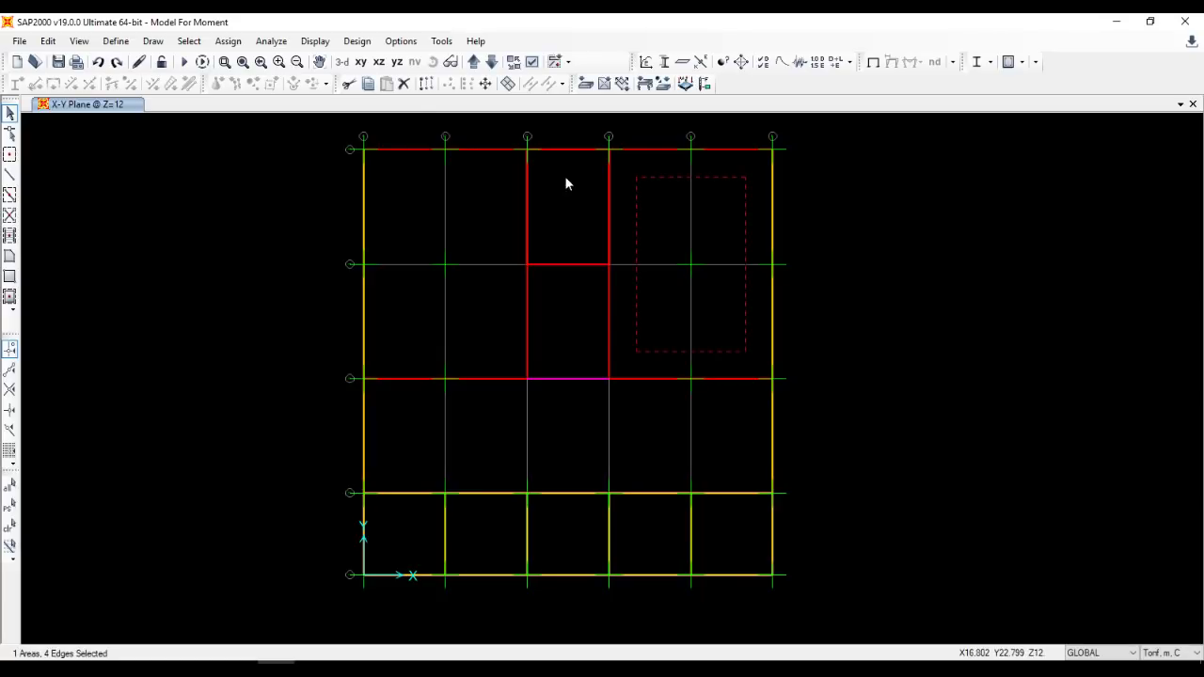
left_click(228, 41)
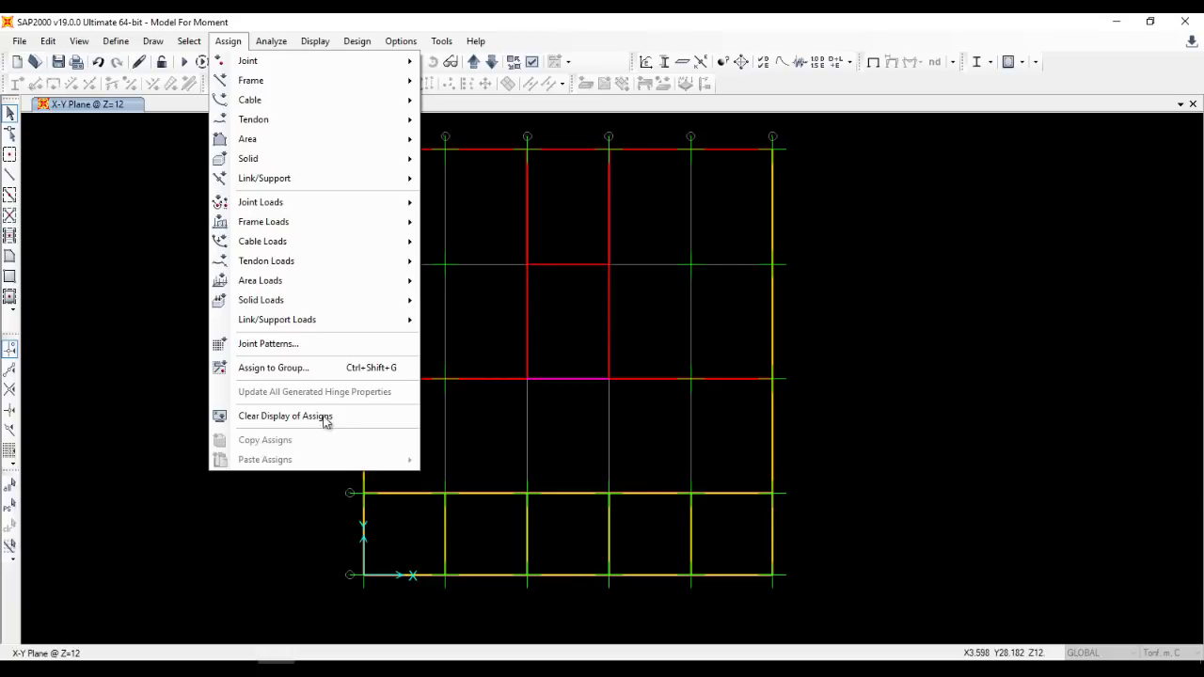
left_click(328, 416)
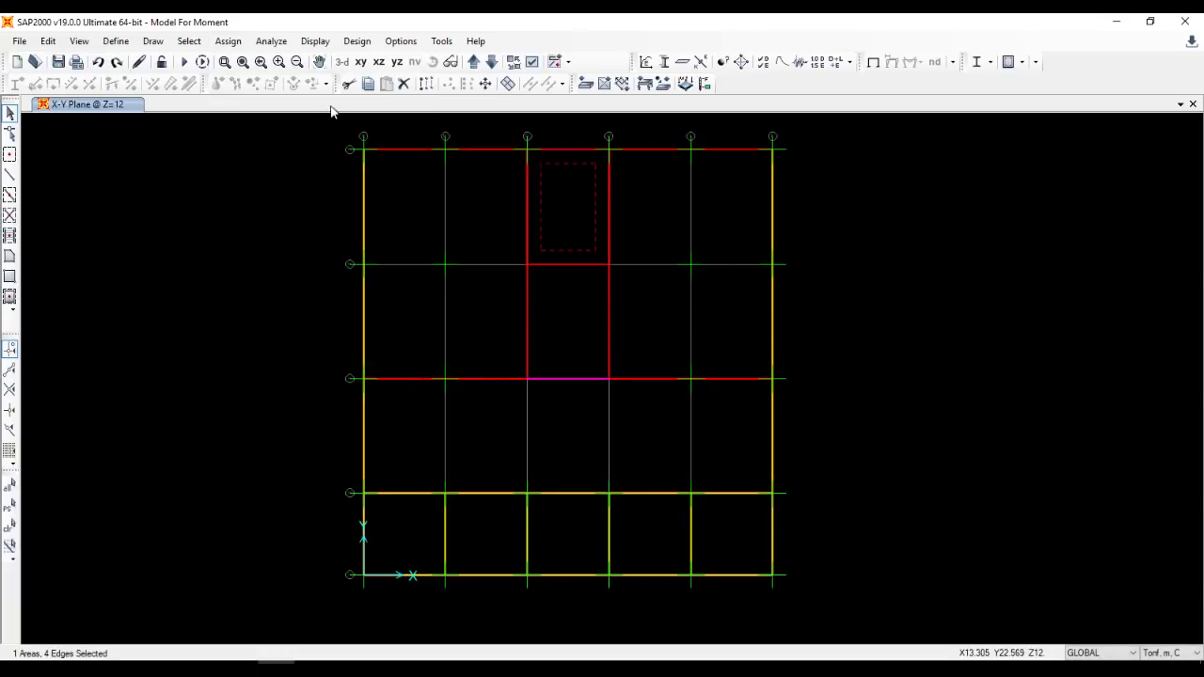
left_click(228, 40)
mouse_move(369, 462)
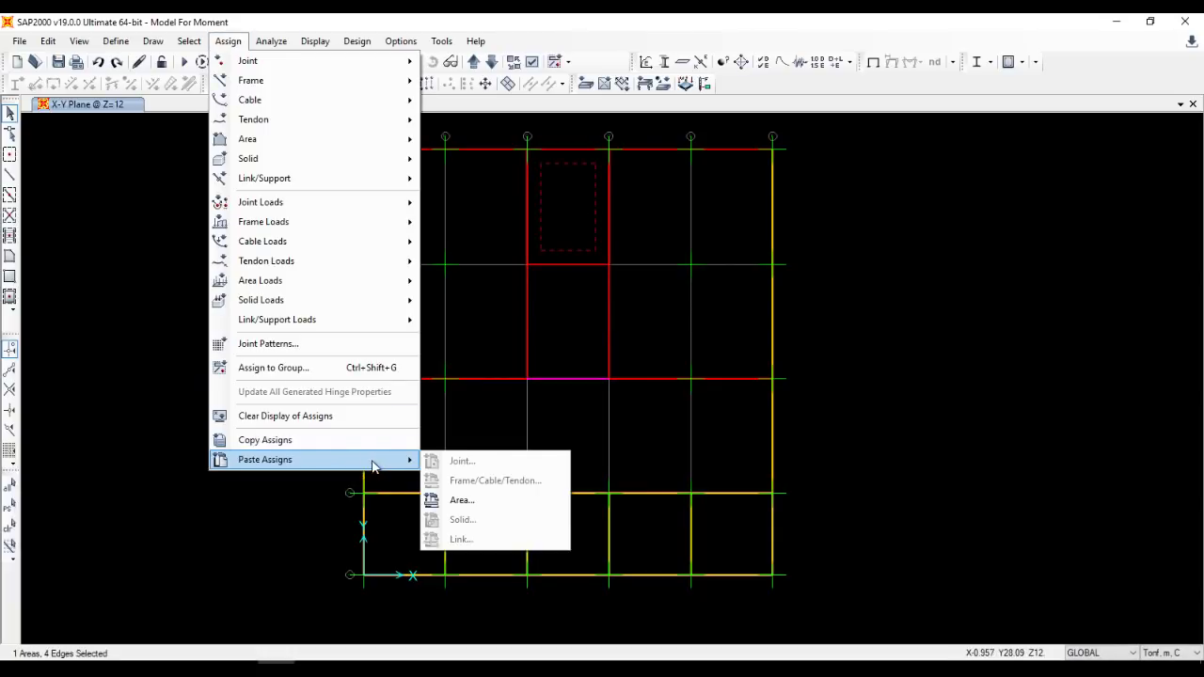
left_click(461, 500)
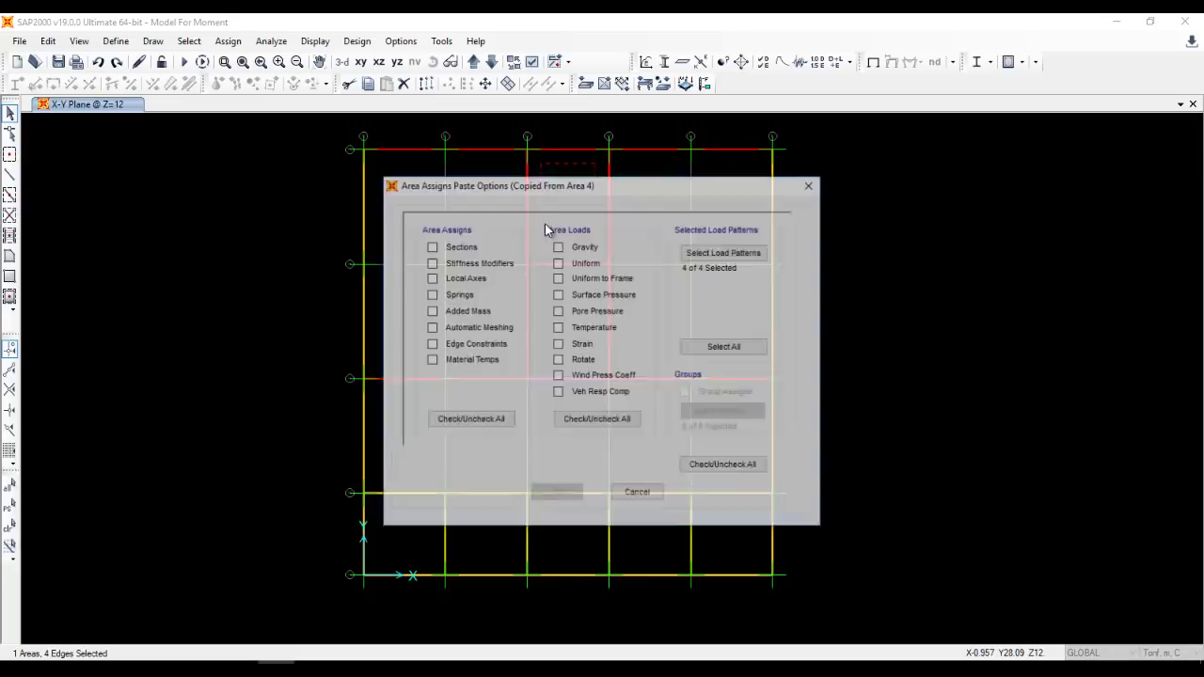
left_click(602, 419)
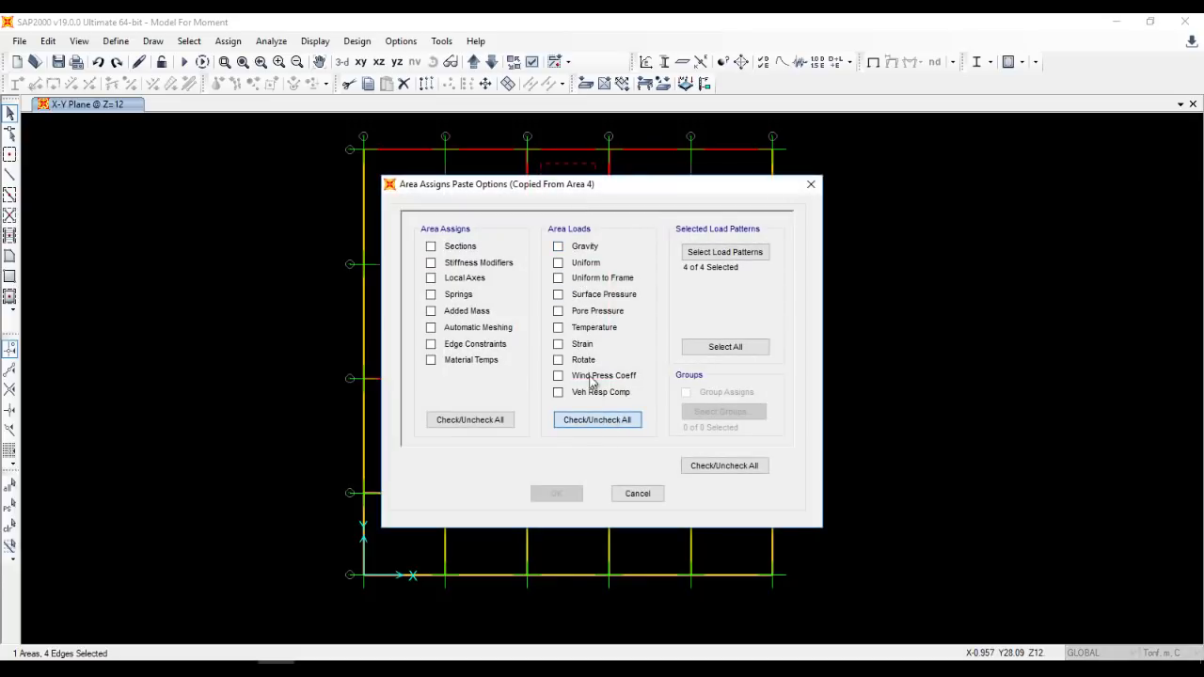
left_click(566, 494)
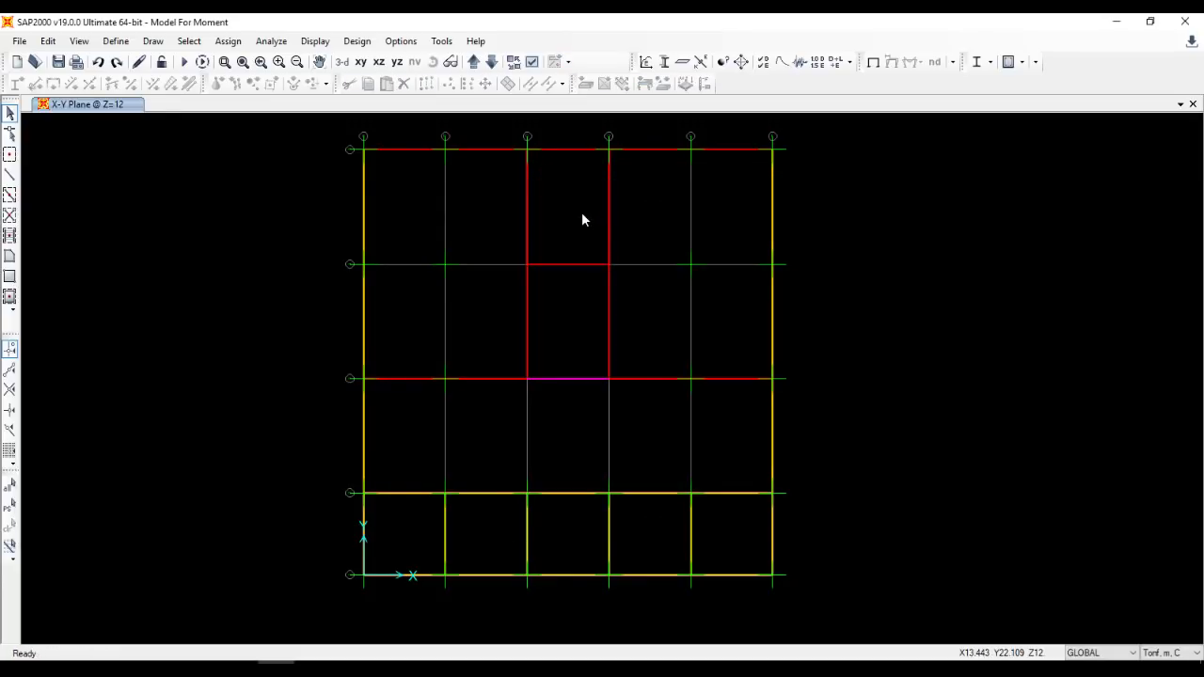
right_click(583, 214)
left_click(527, 184)
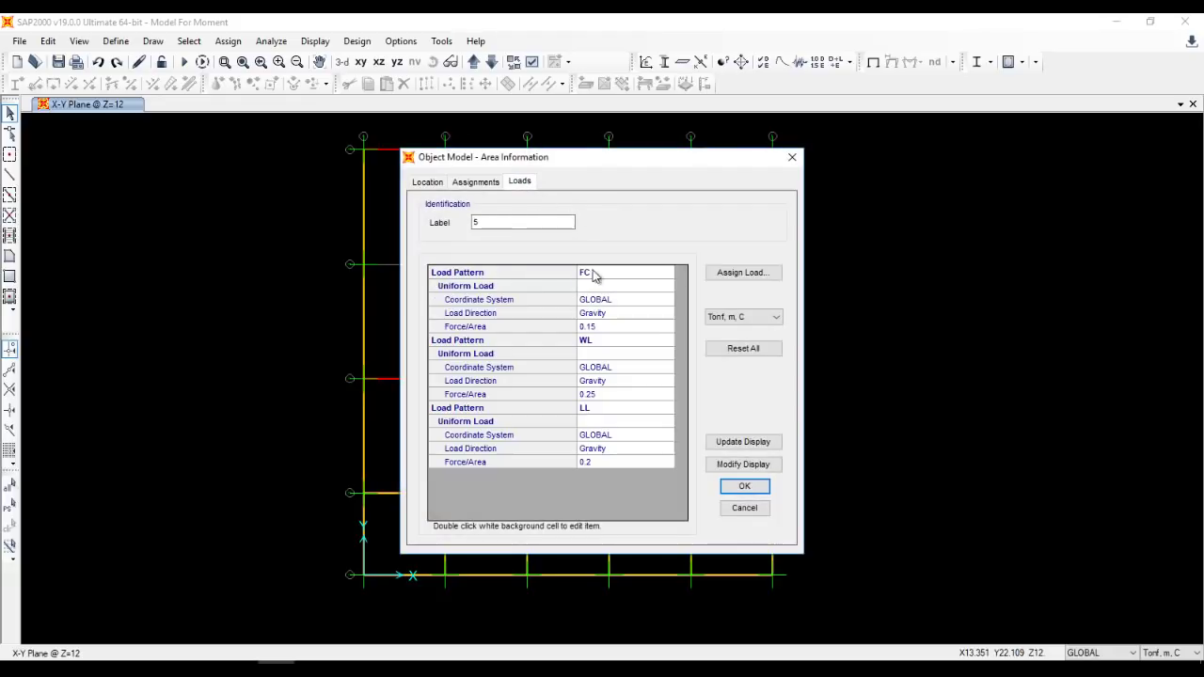
left_click(744, 486)
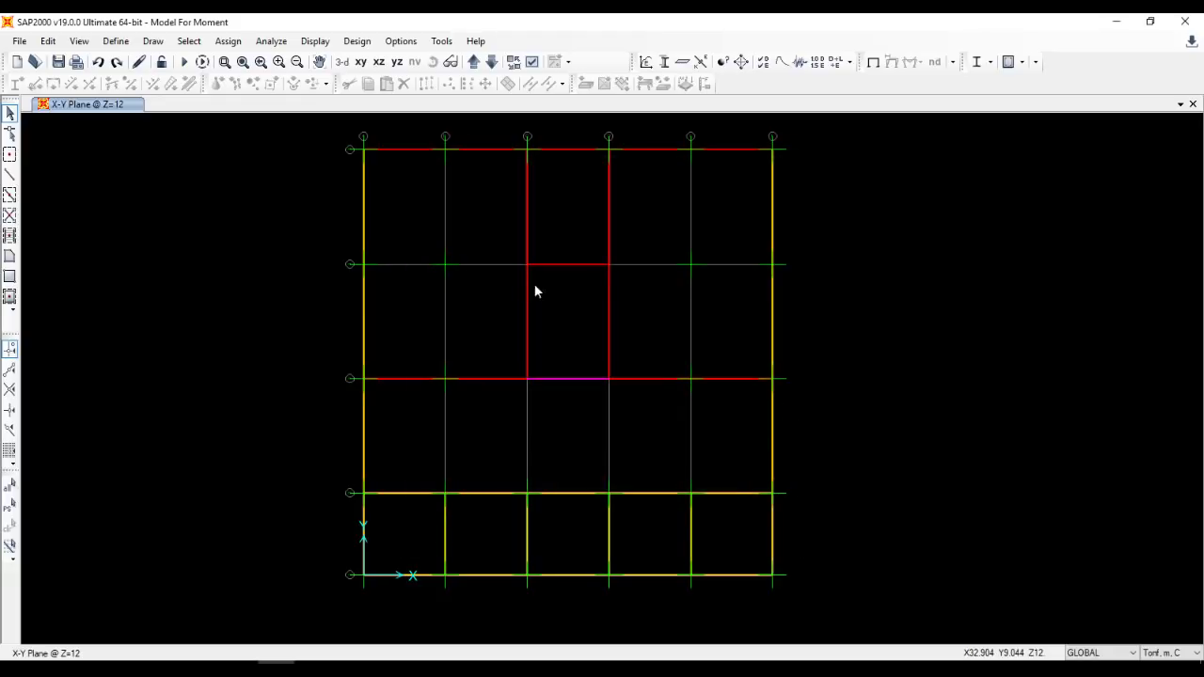
Turn on the object fill to show the slab areas shaded by section color.
left_click(531, 62)
left_click(543, 148)
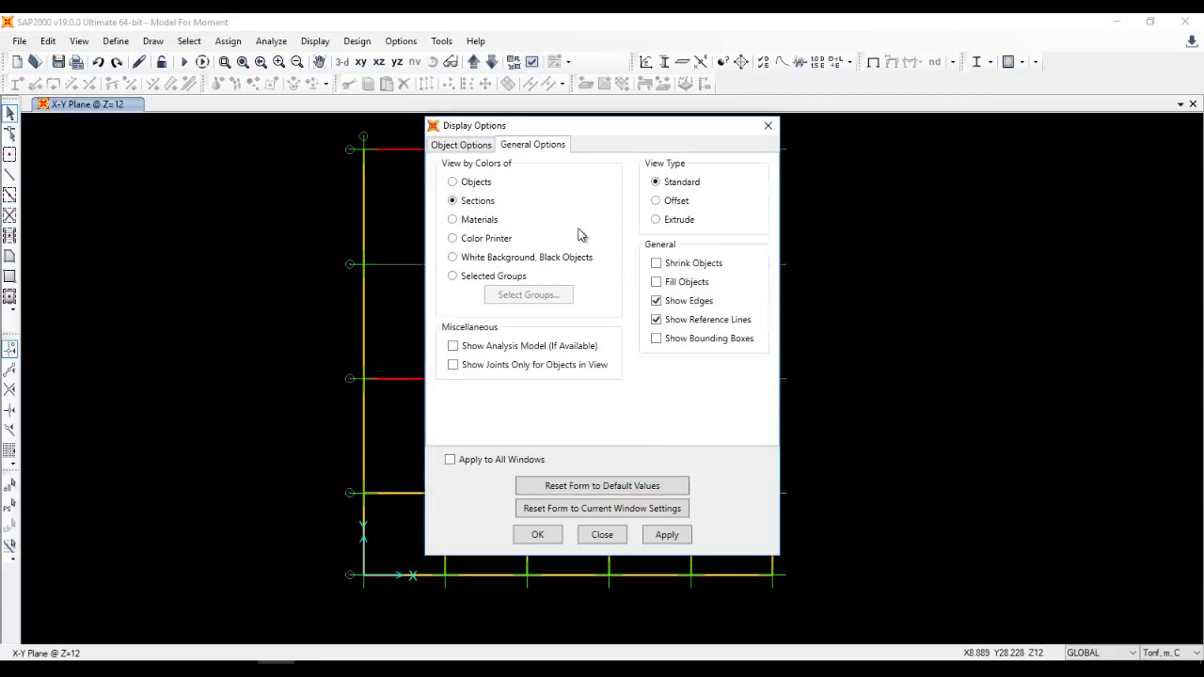
left_click(543, 537)
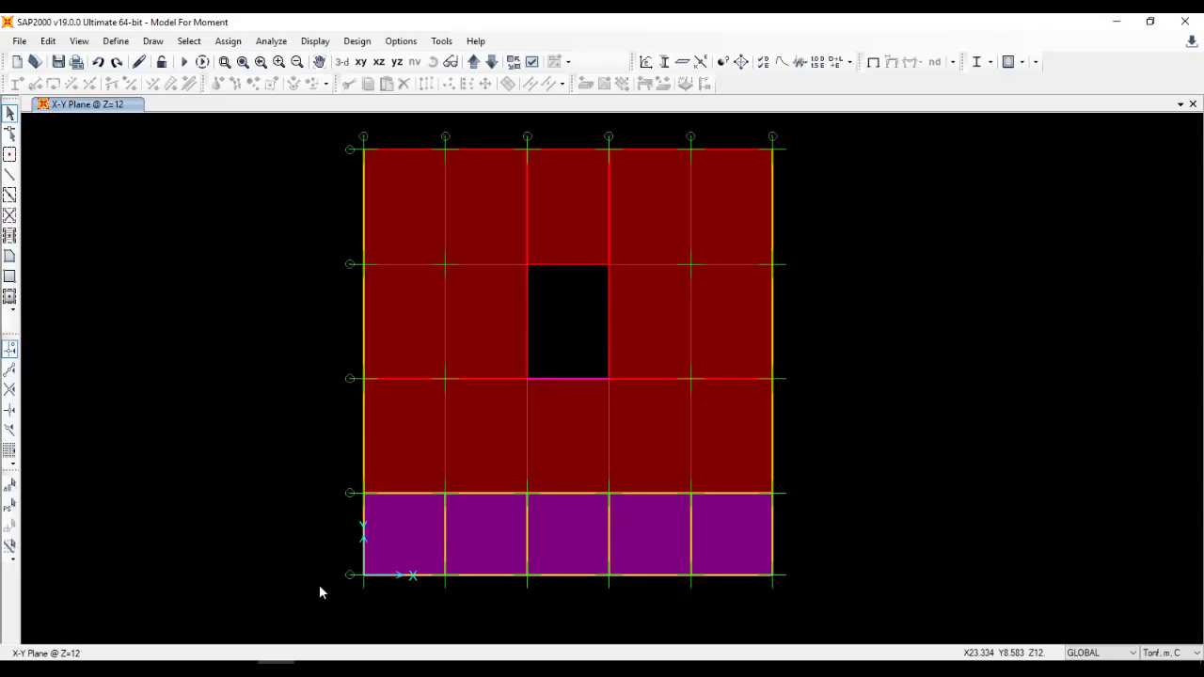
Select the whole floor and assign its slabs an automatic area mesh with a maximum object size of 0.5 m by 0.5 m.
left_click_drag(339, 597, 806, 124)
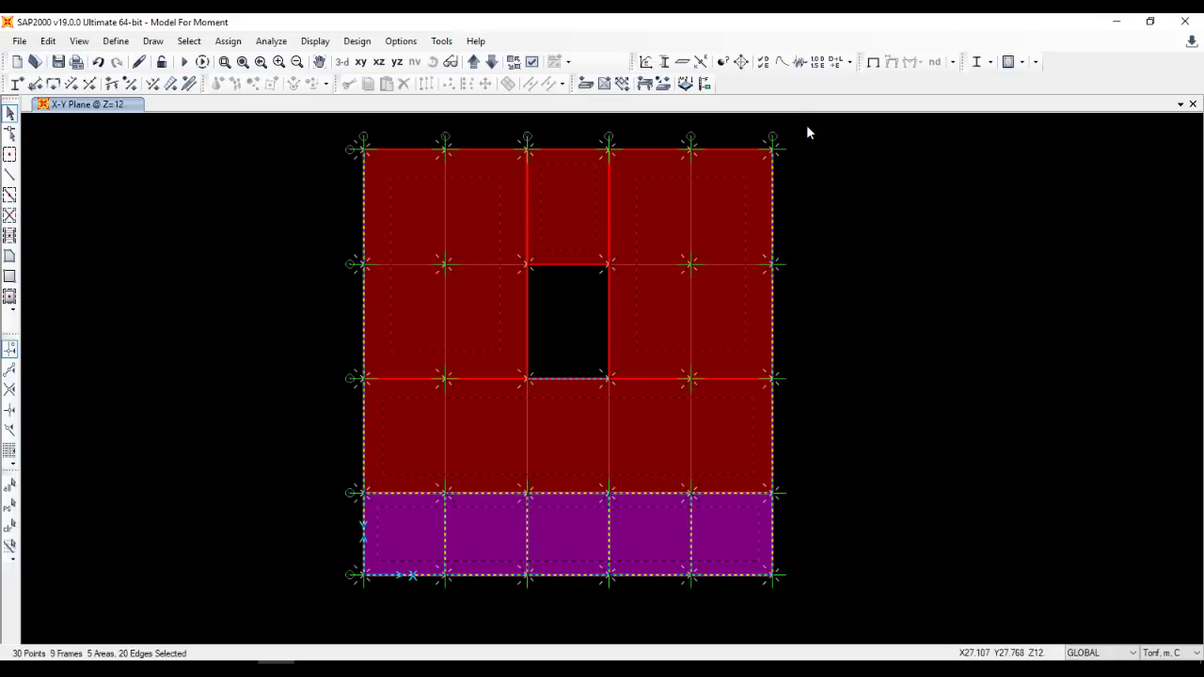
left_click(47, 45)
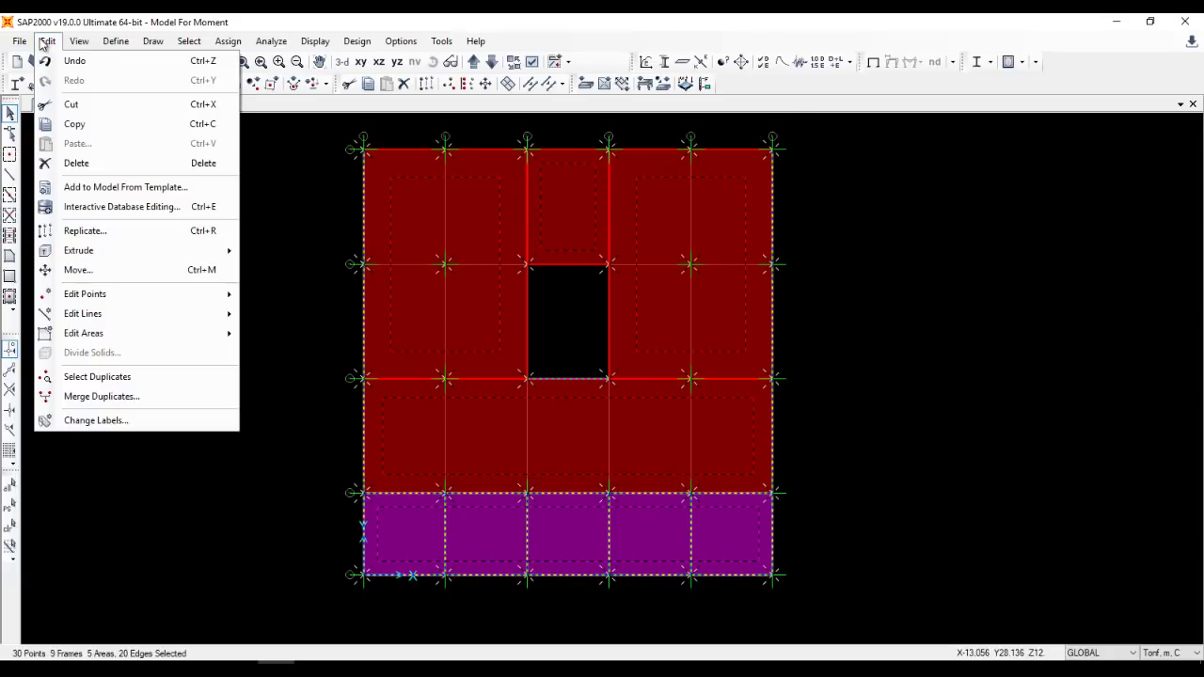
mouse_move(158, 318)
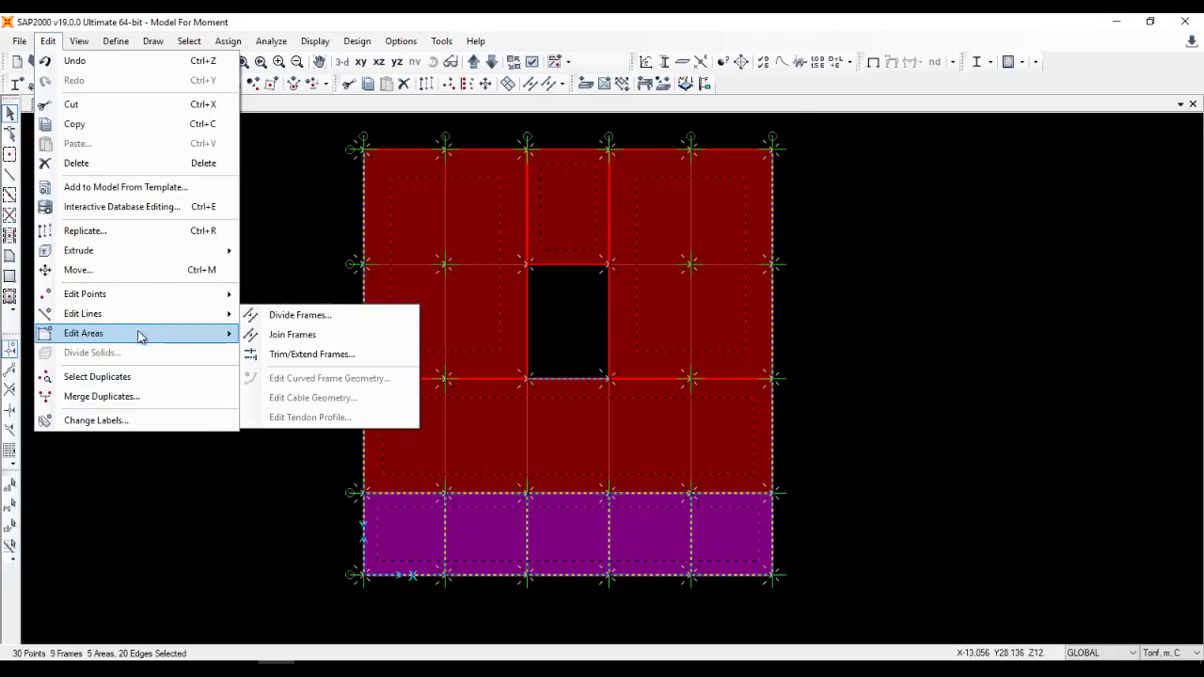
key("Escape")
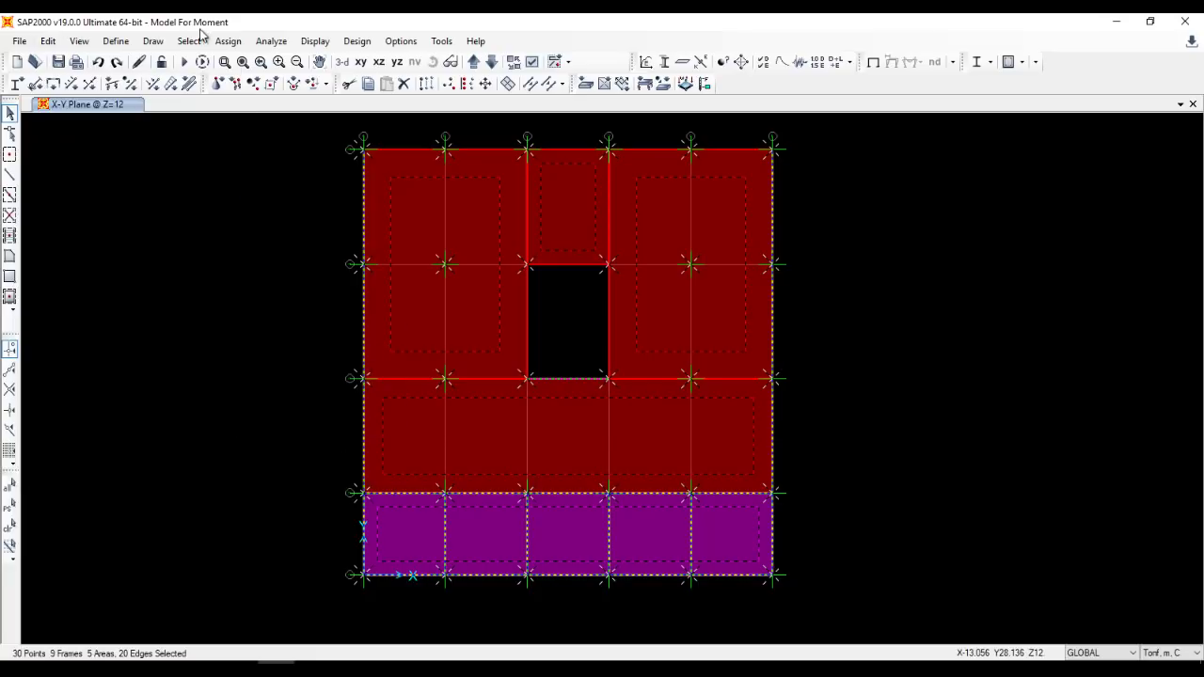
left_click(225, 41)
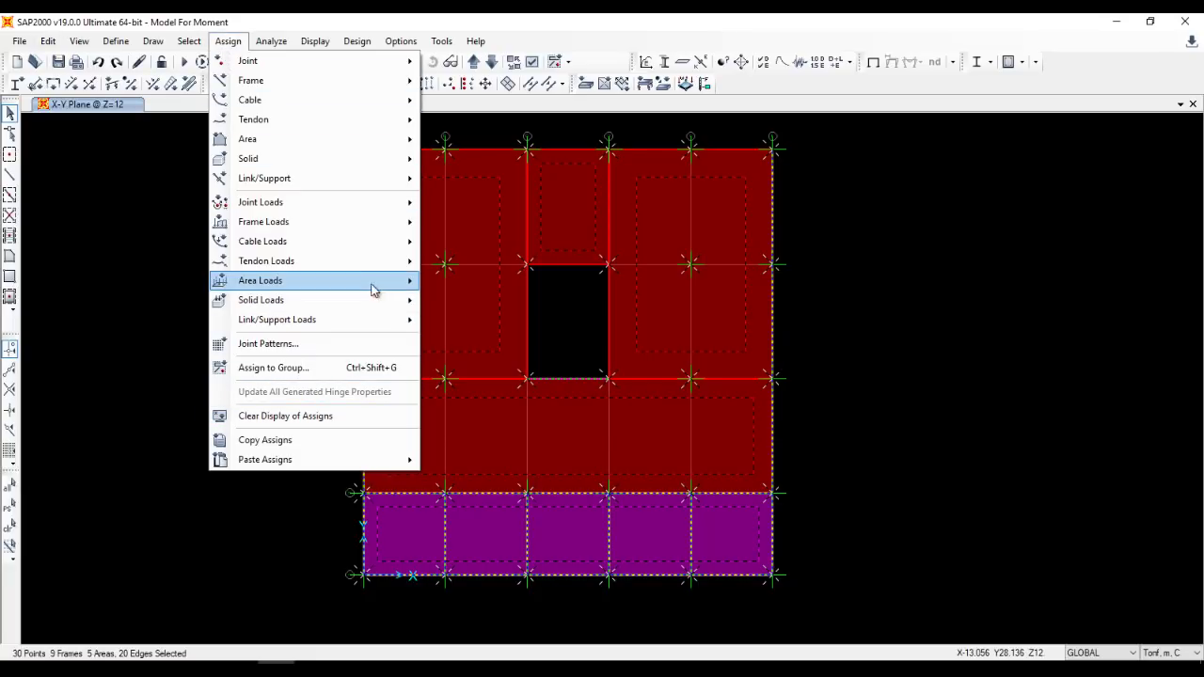
mouse_move(387, 138)
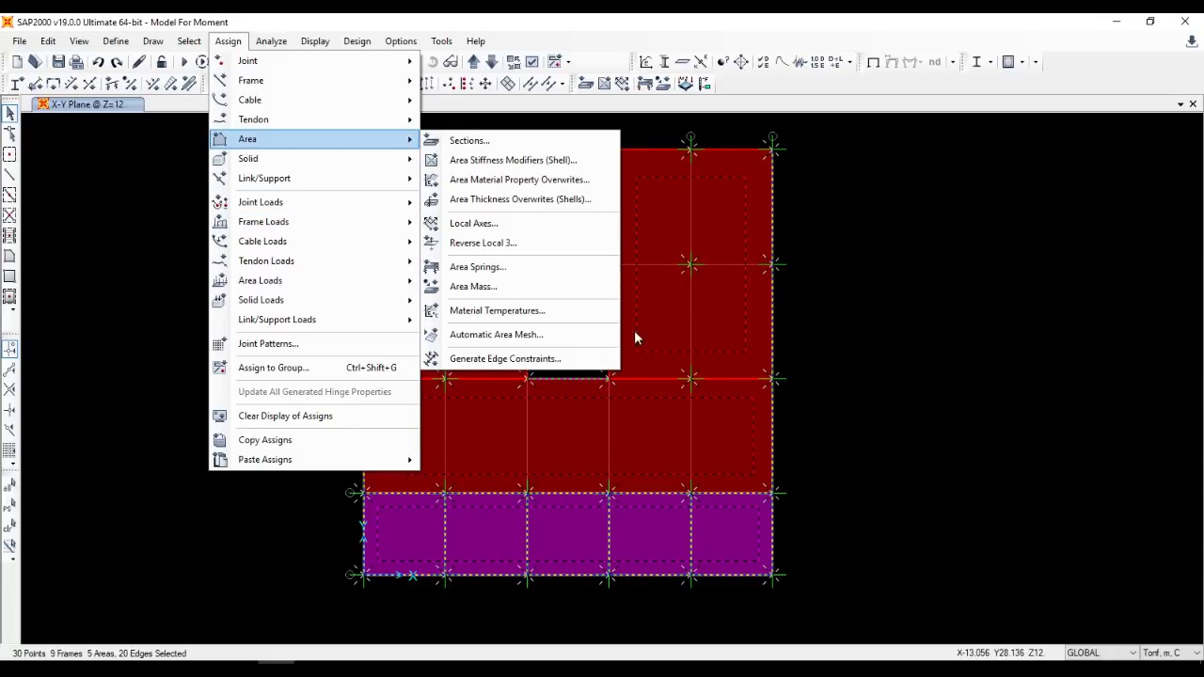
left_click(542, 348)
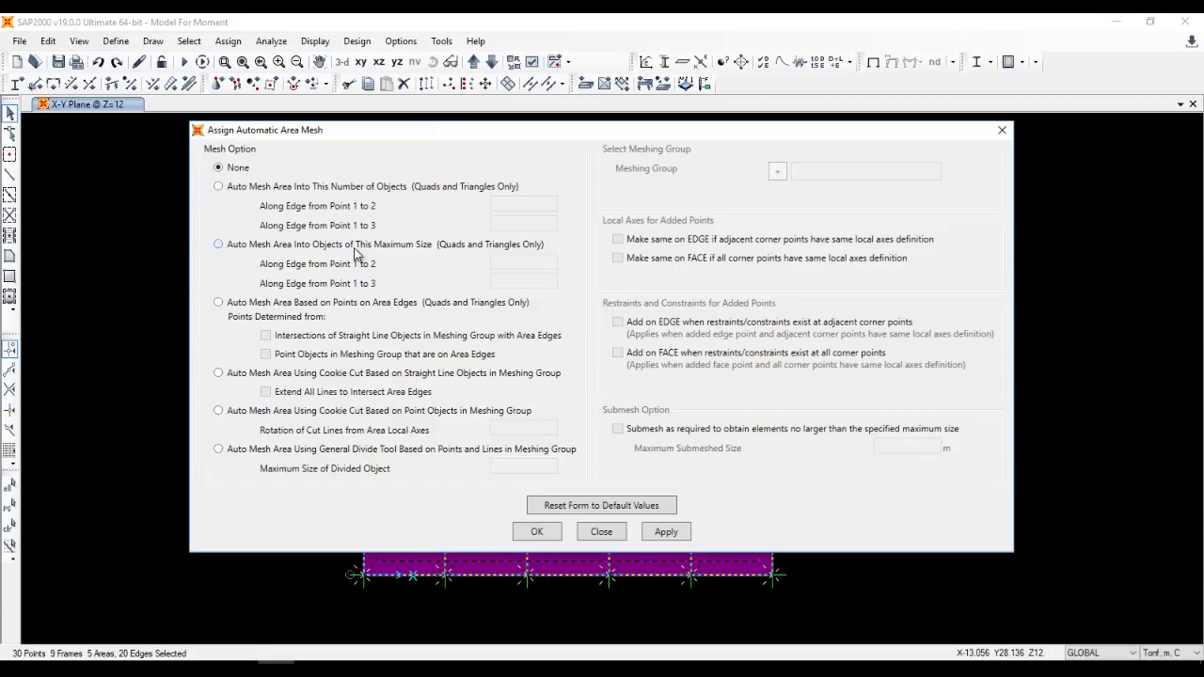
left_click(354, 246)
left_click_drag(515, 260, 487, 286)
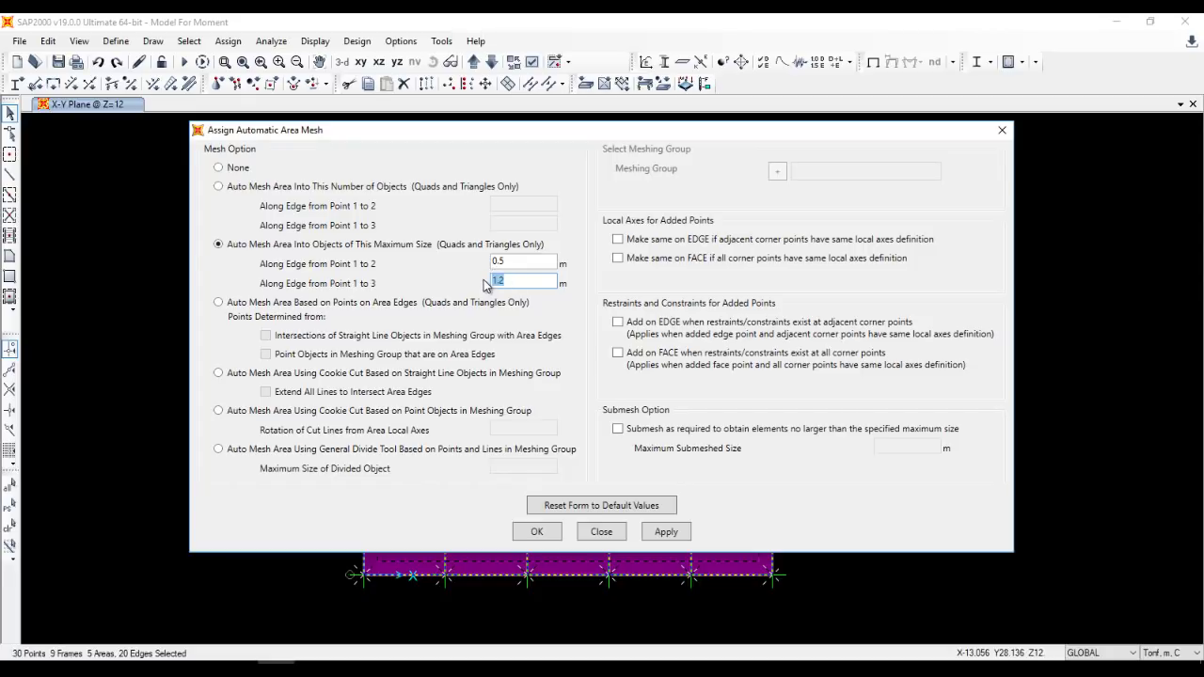
type("0.5")
left_click(550, 532)
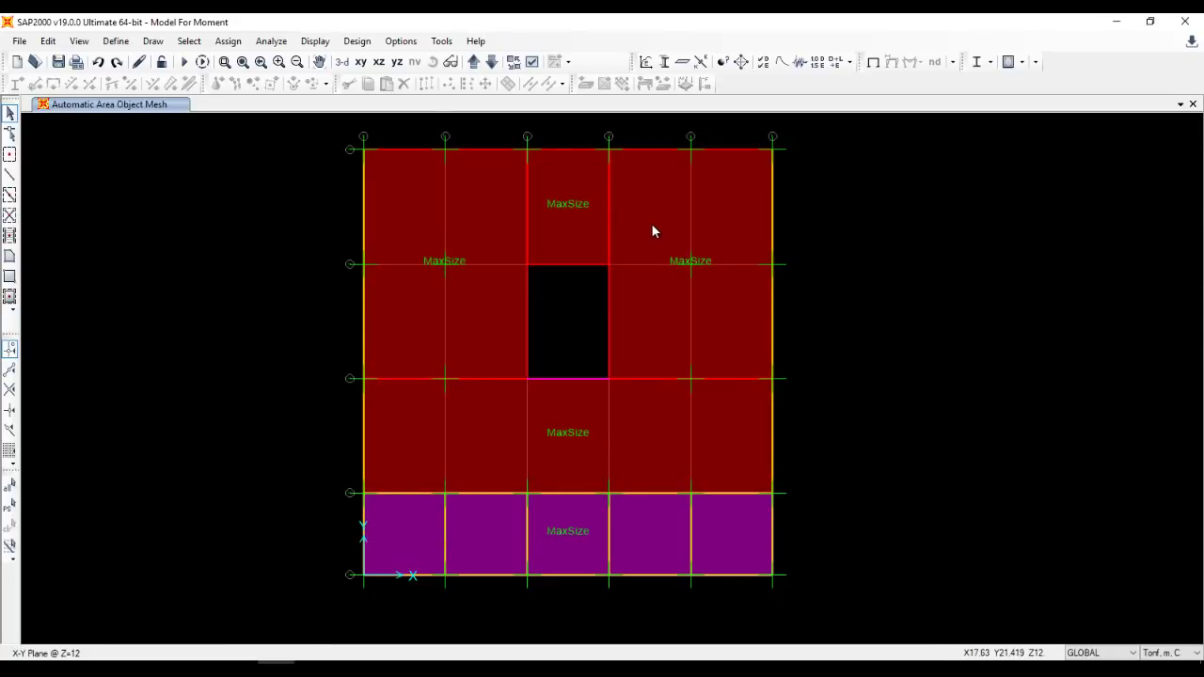
Try to turn on the analysis model display while declining to create the analysis model.
left_click(714, 244)
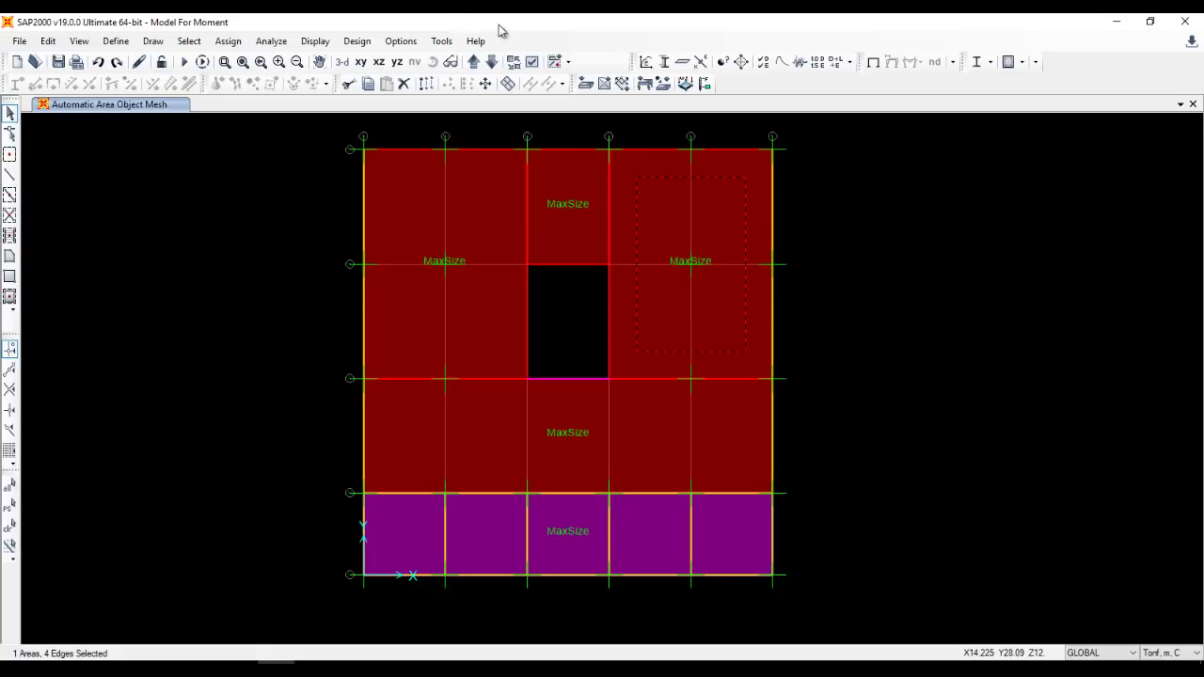
left_click(531, 61)
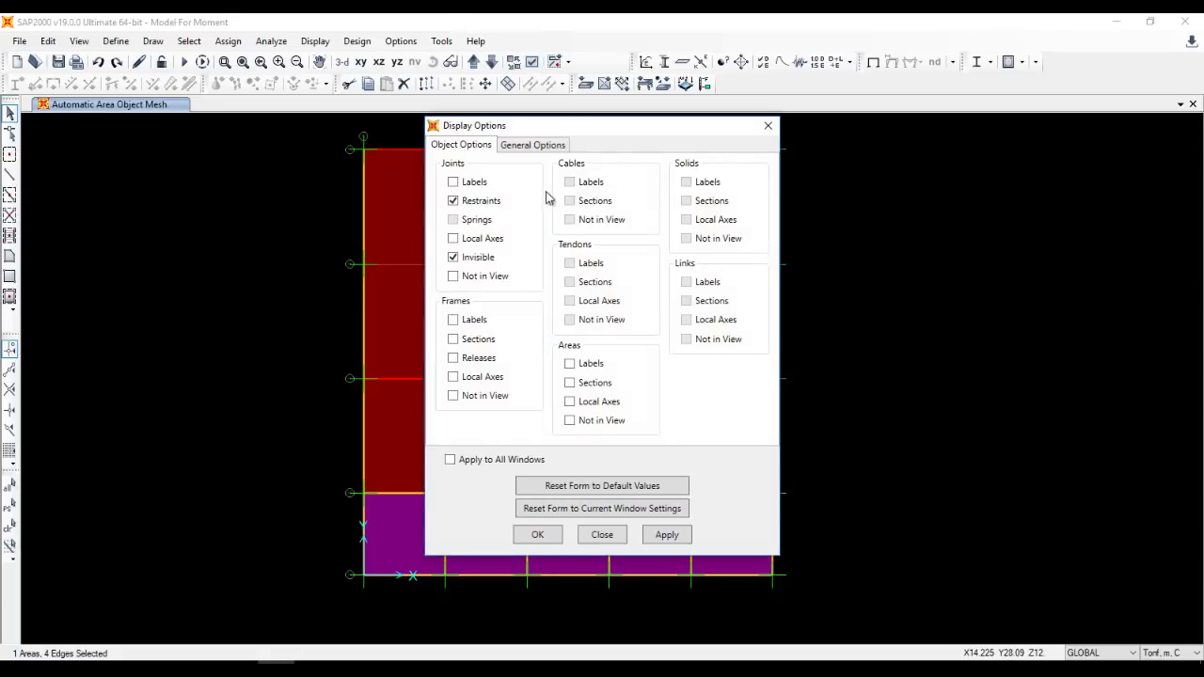
left_click(545, 147)
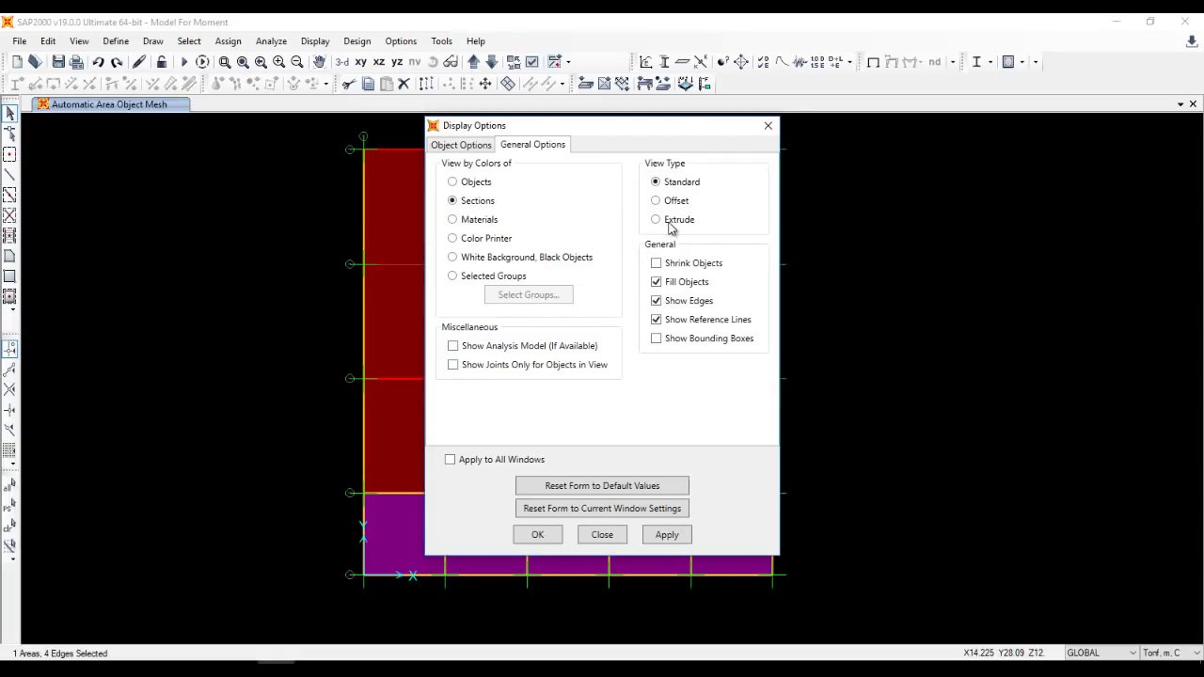
left_click(488, 146)
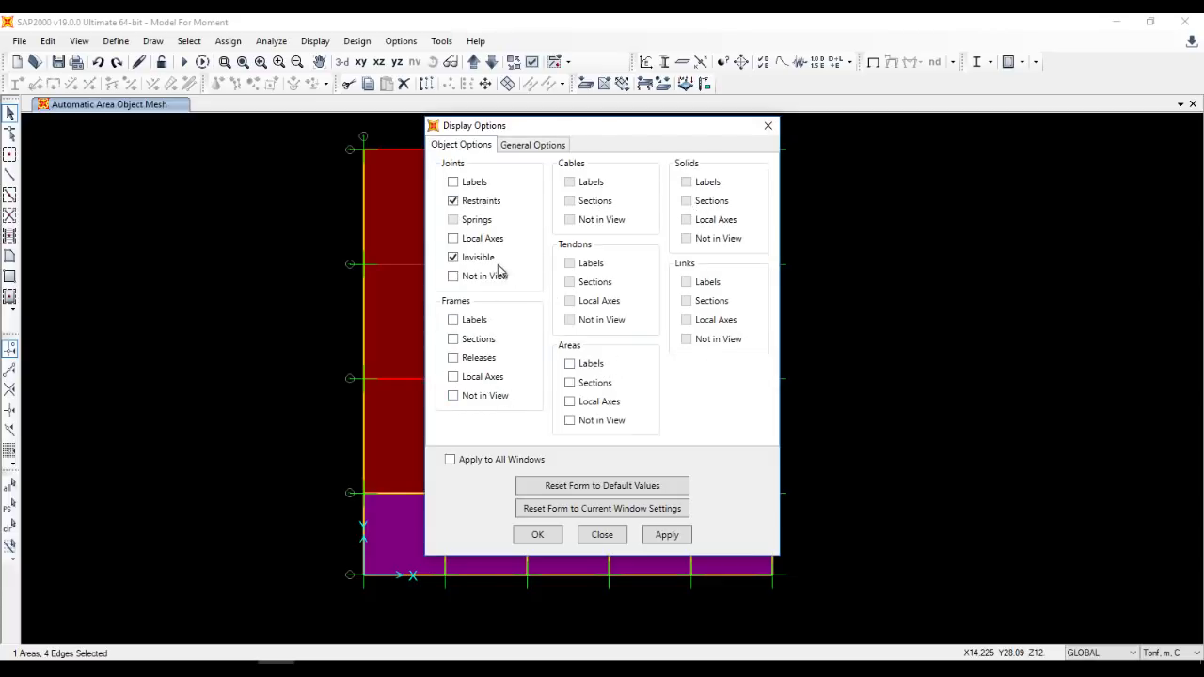
left_click(553, 146)
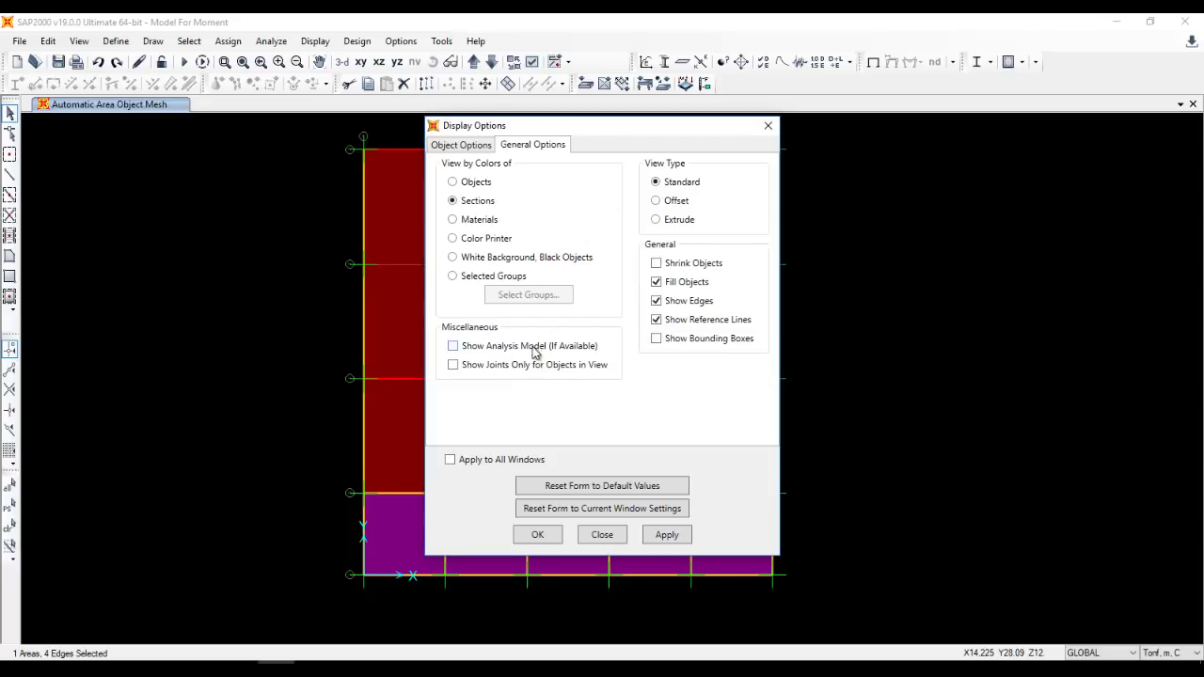
left_click(668, 534)
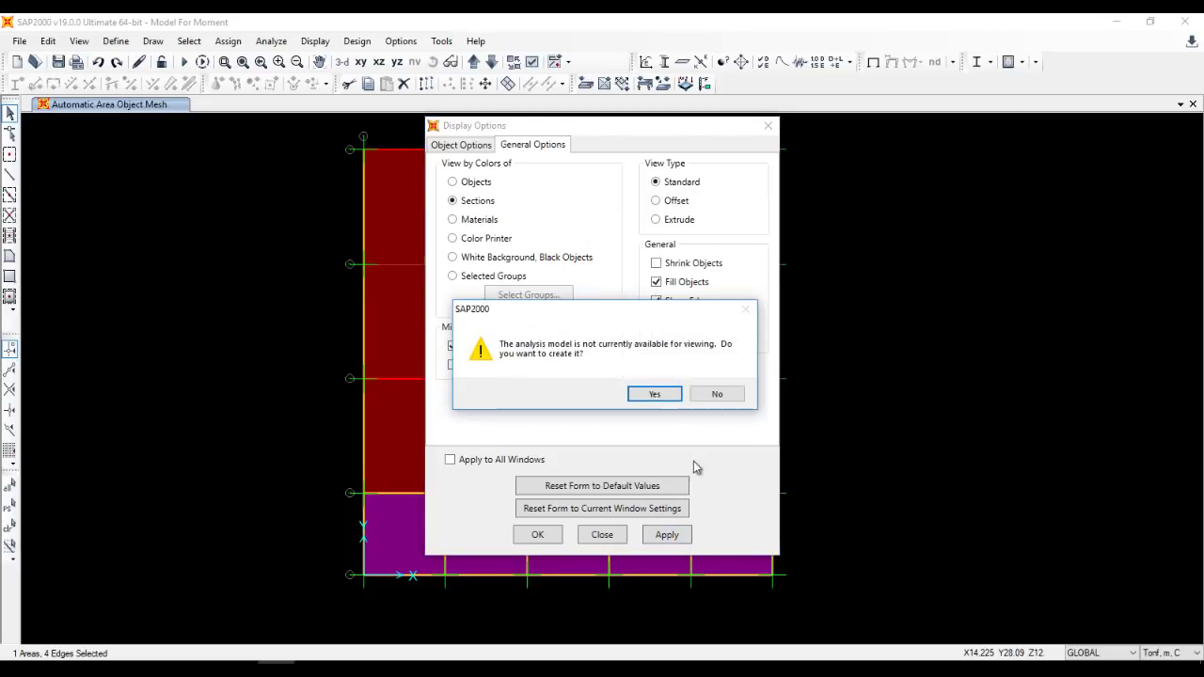
left_click(713, 399)
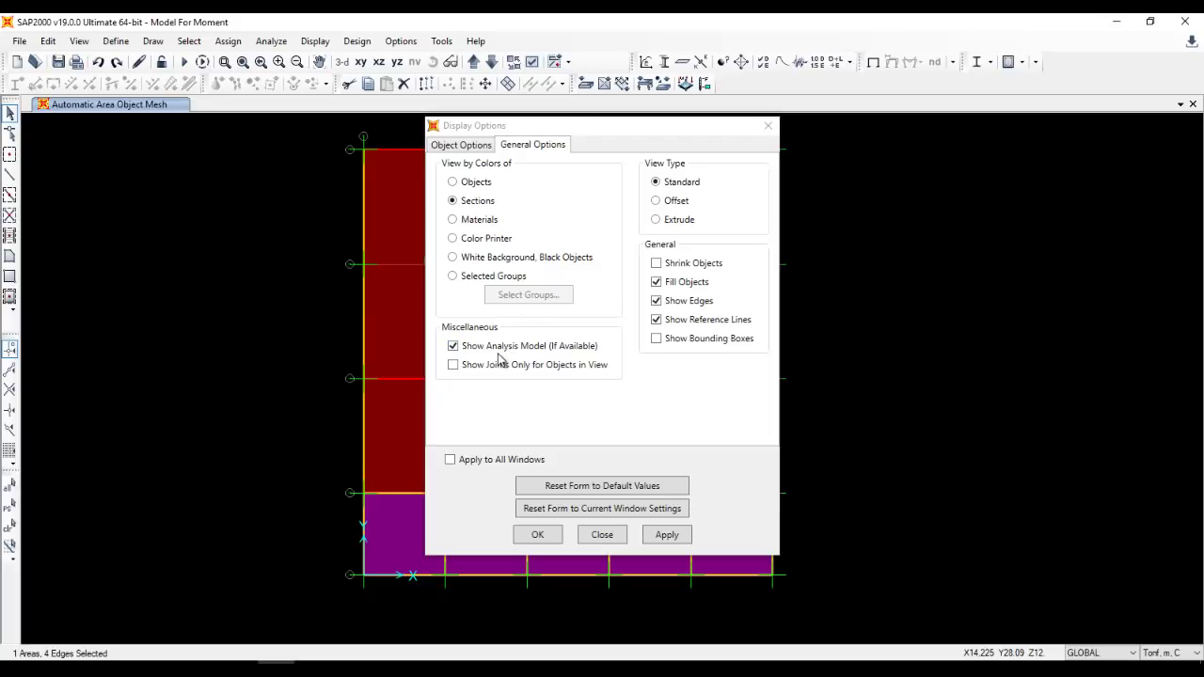
left_click(500, 358)
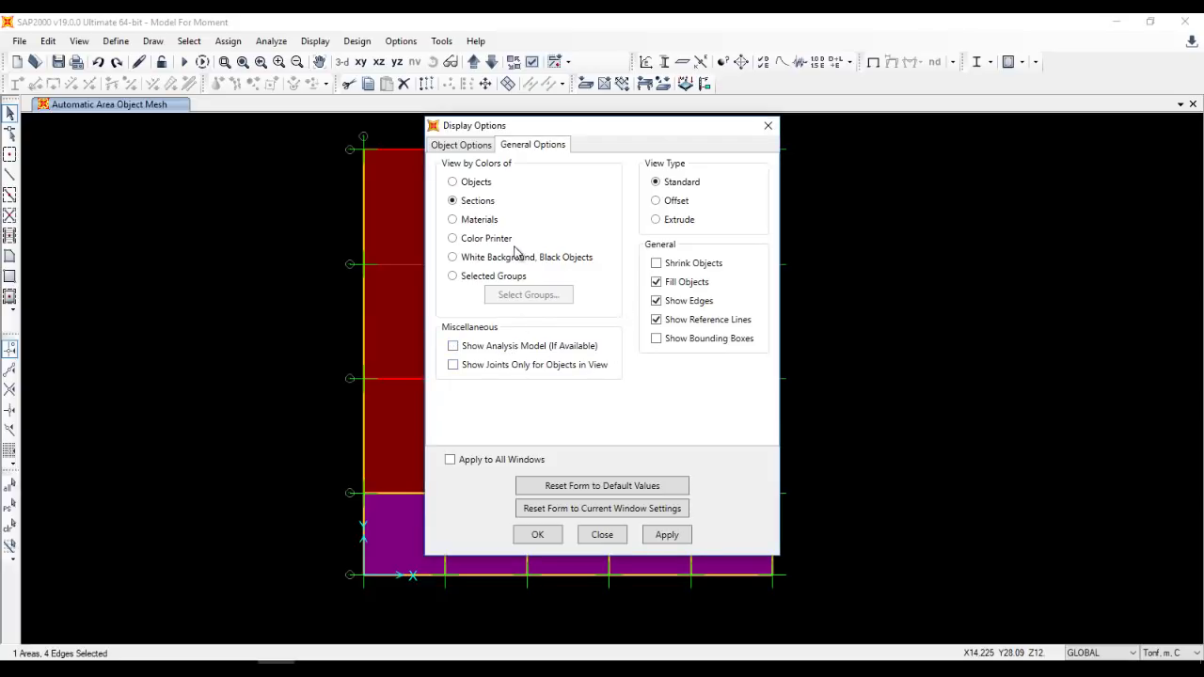
left_click(769, 126)
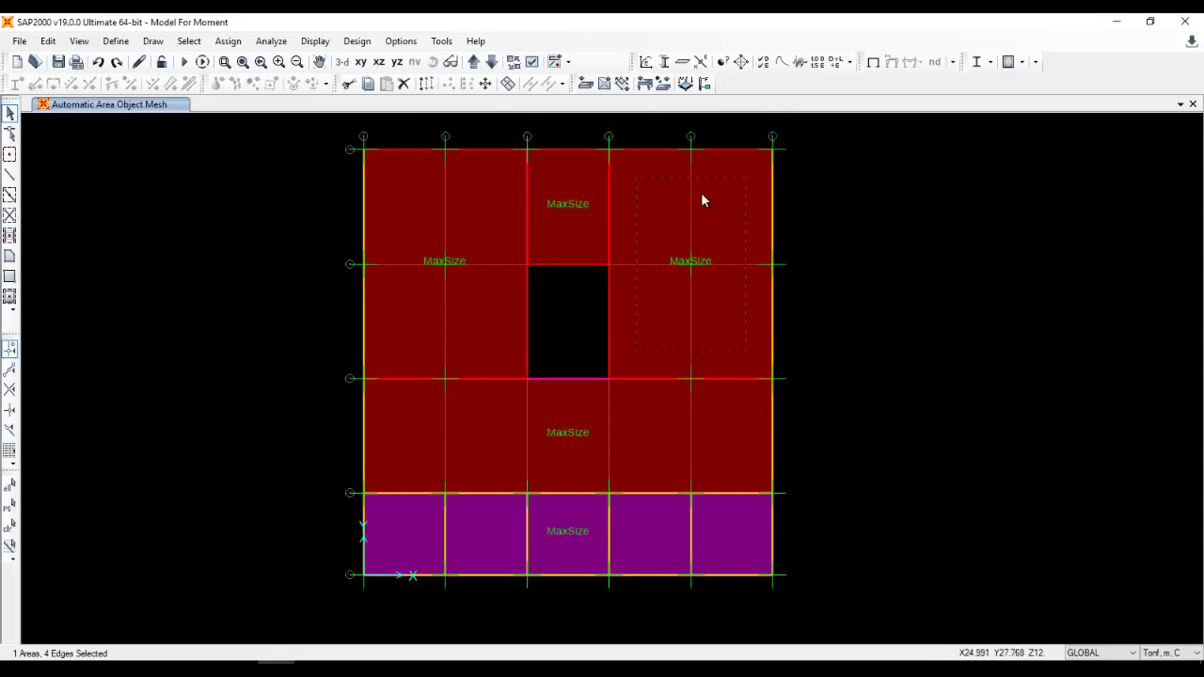
Review the assignments of the slab spanning X=15 to 25 and check the general display options.
right_click(701, 195)
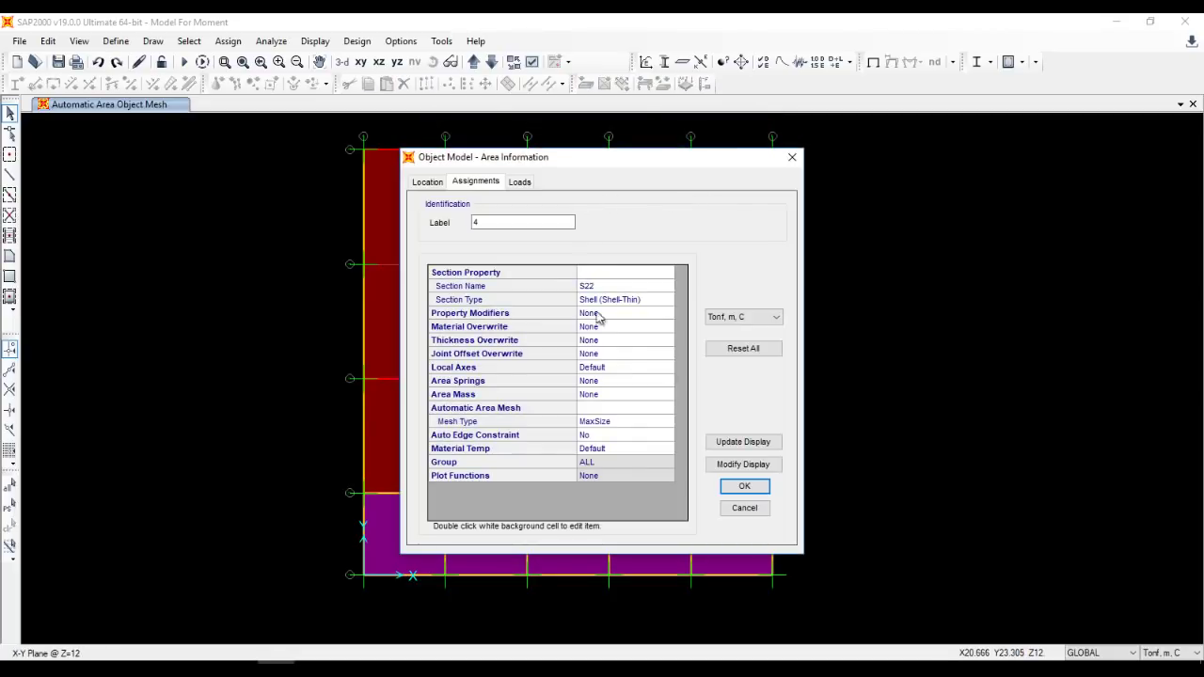
left_click(745, 508)
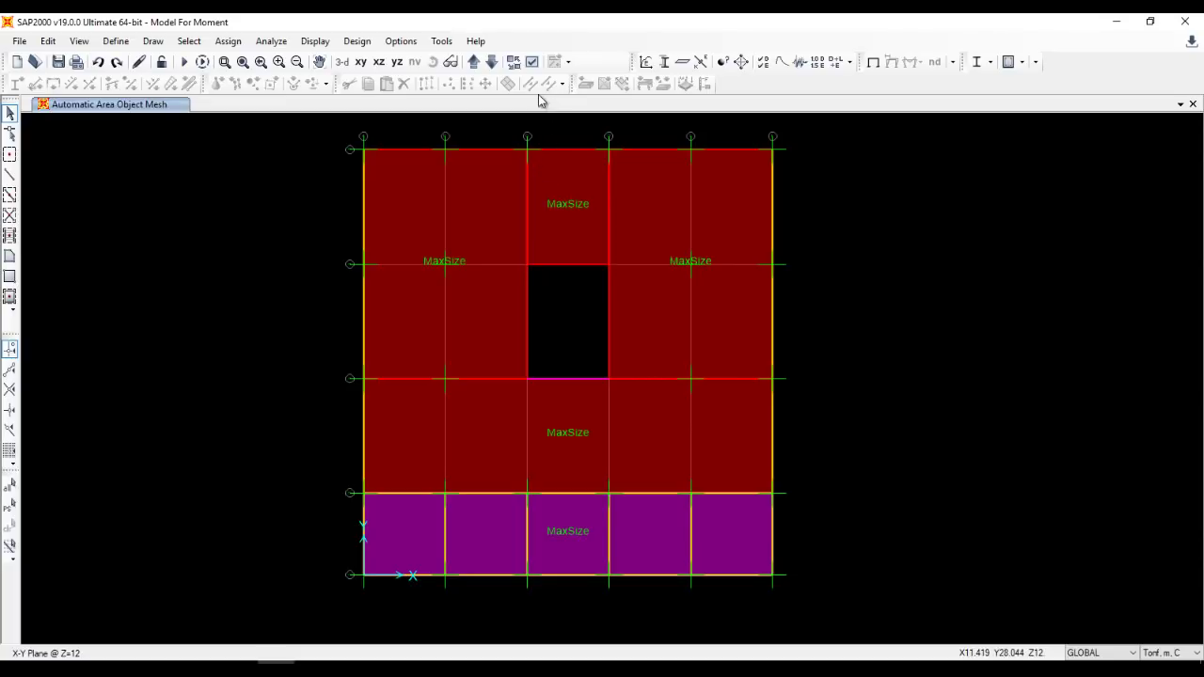
left_click(532, 61)
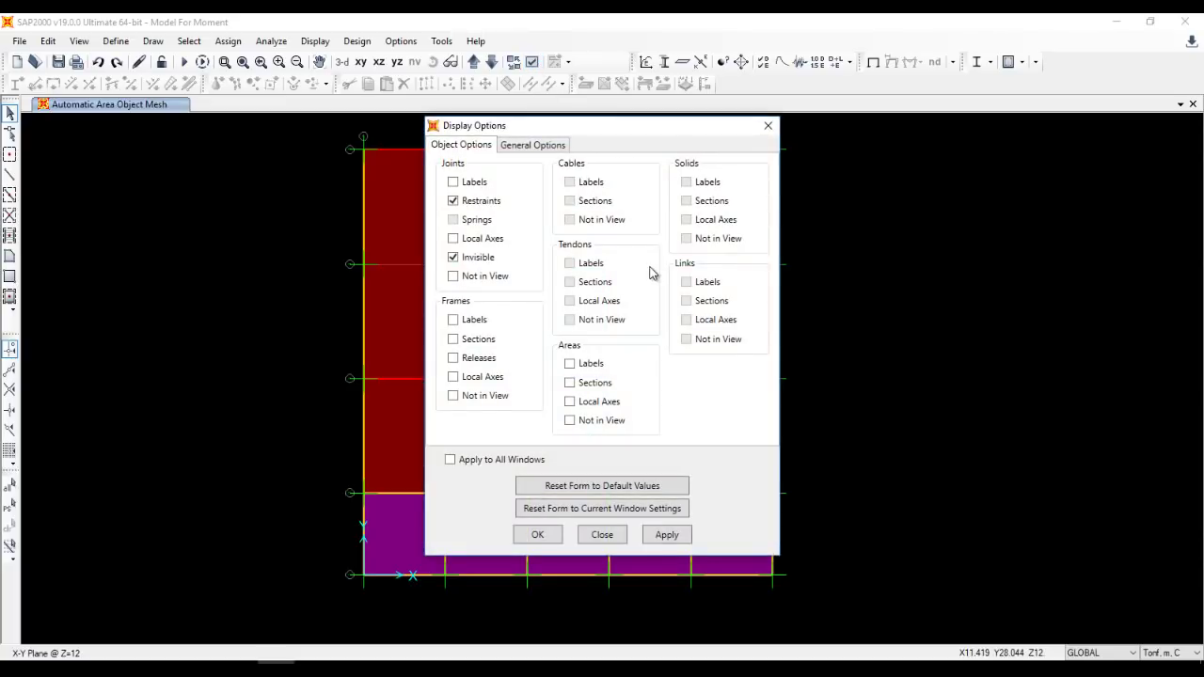
left_click(539, 147)
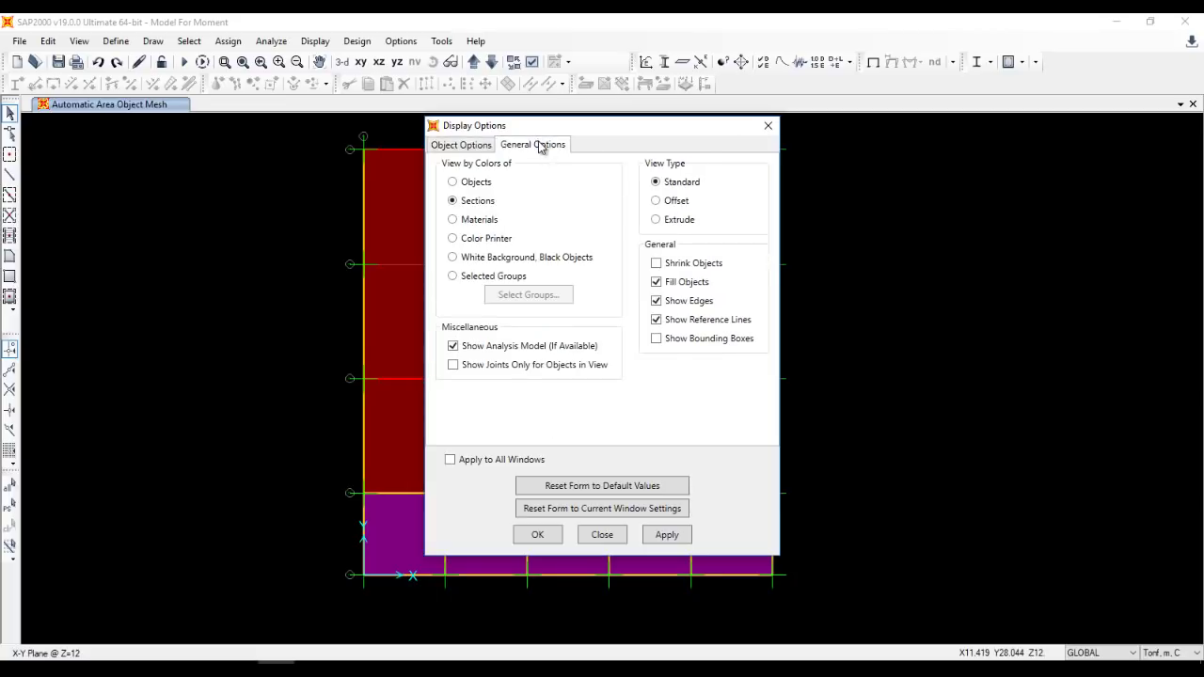
left_click(768, 125)
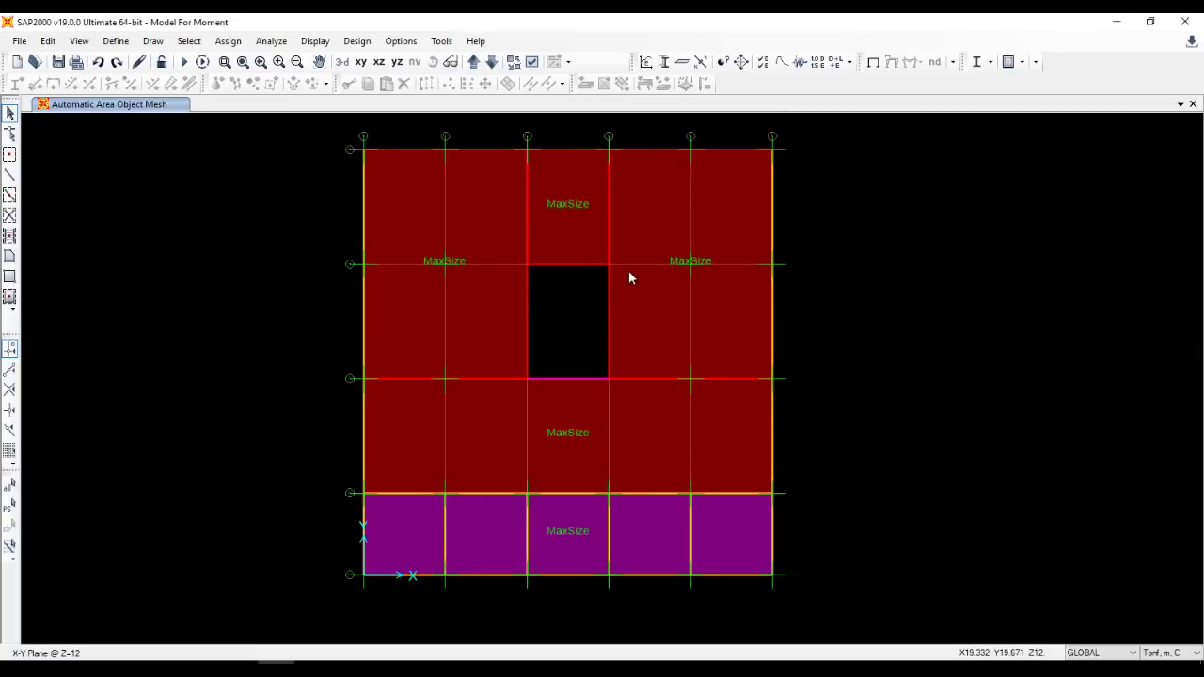
Divide all five slab areas on the Z=12 plane into objects of maximum size 0.5 m along both edges.
left_click(570, 234)
left_click(480, 327)
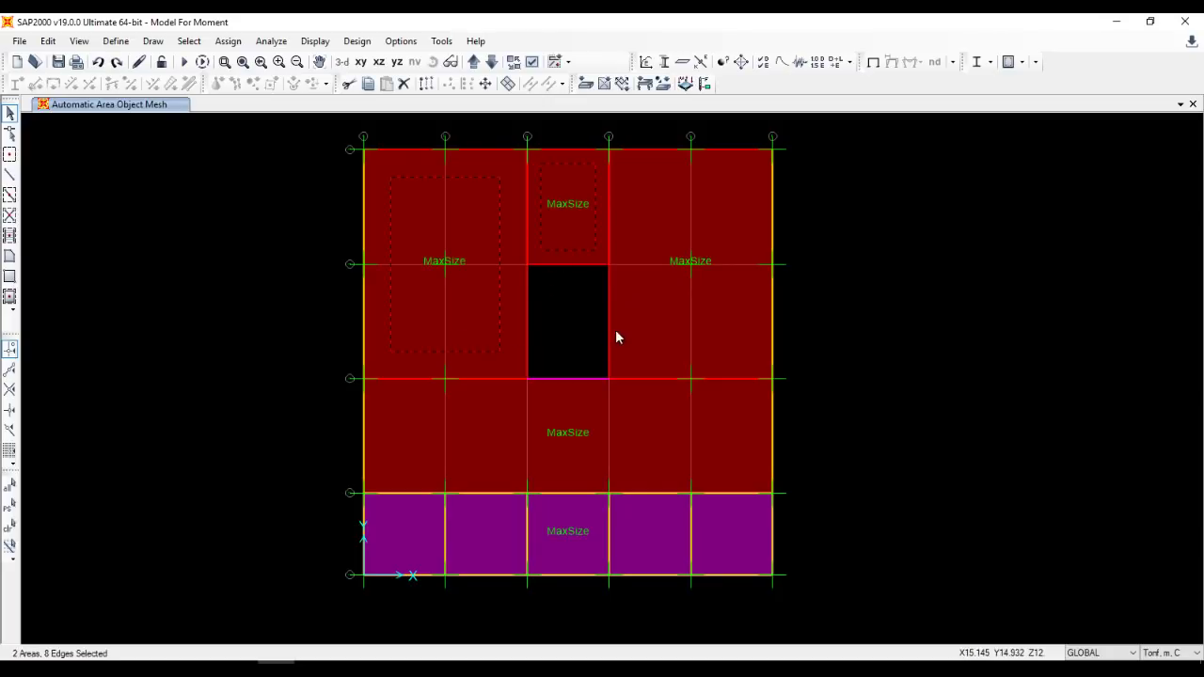
left_click(645, 329)
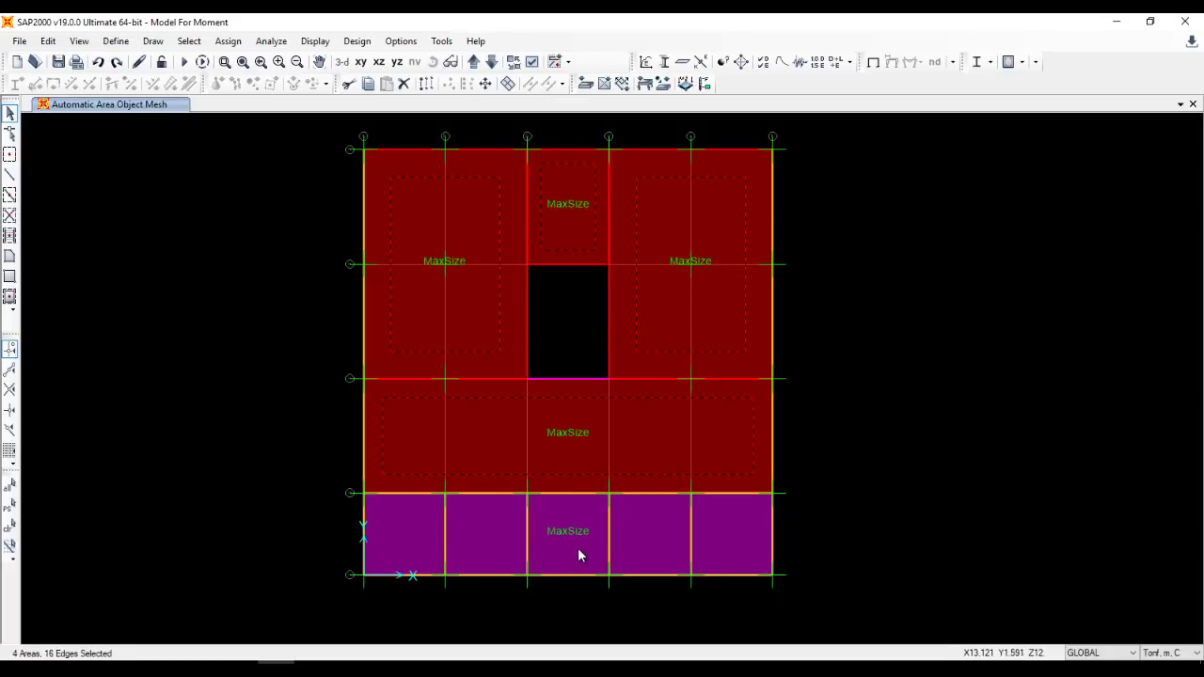
left_click(48, 41)
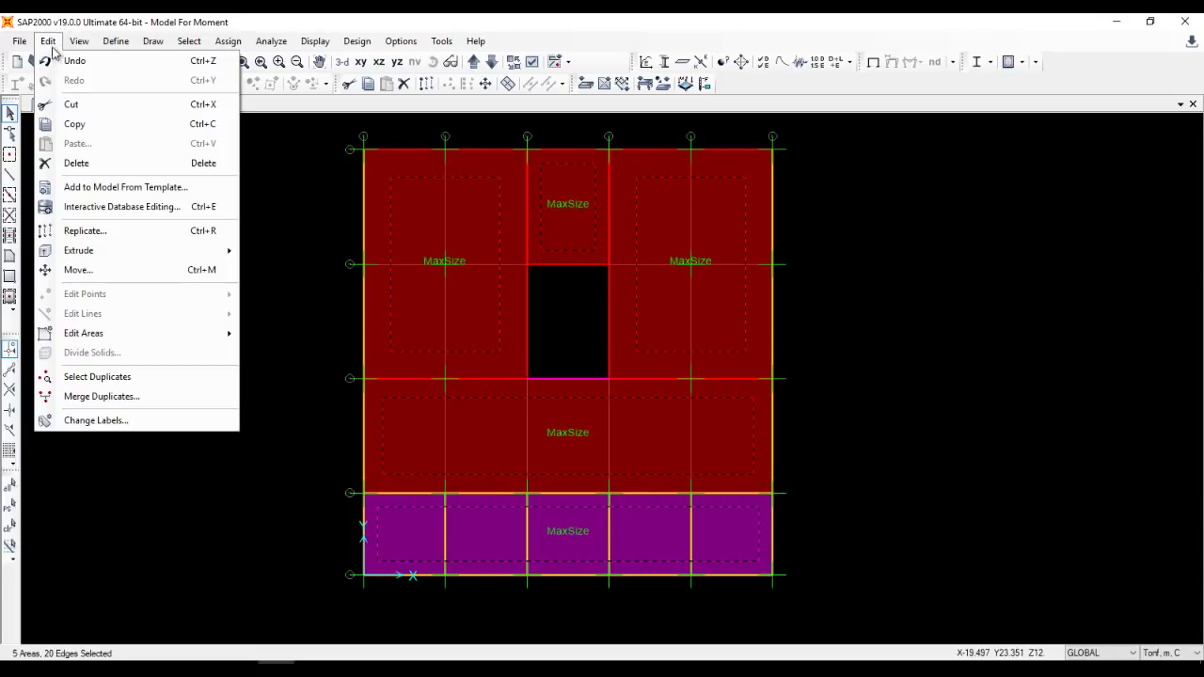
mouse_move(193, 346)
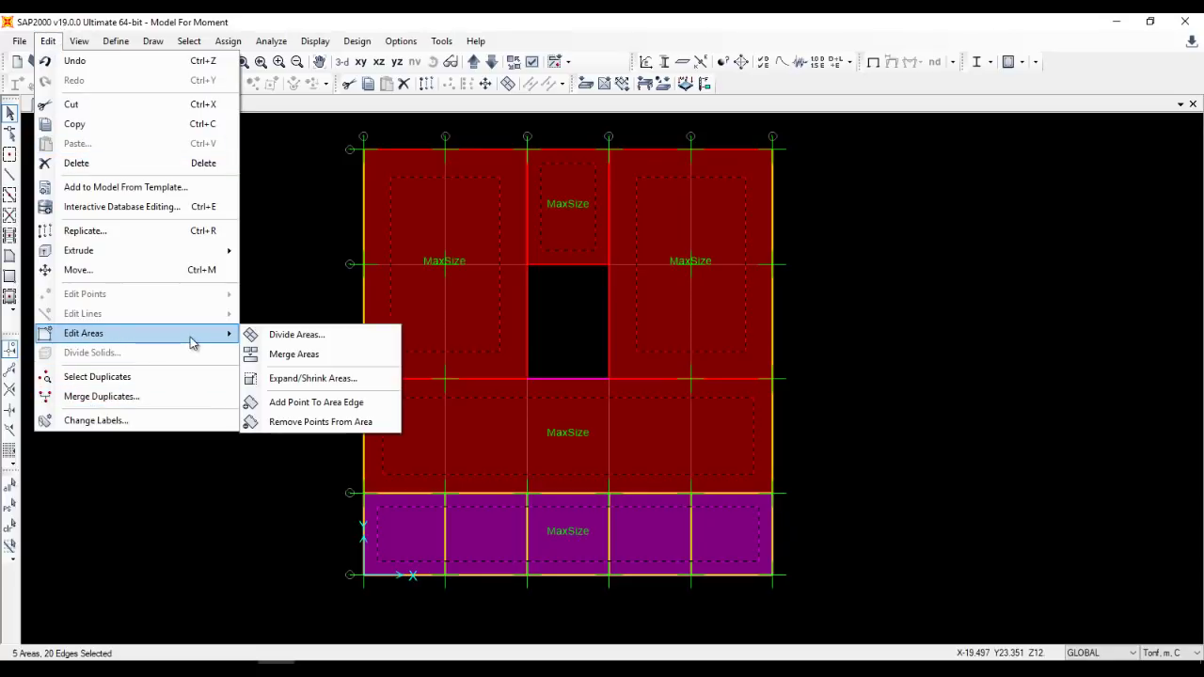
left_click(250, 334)
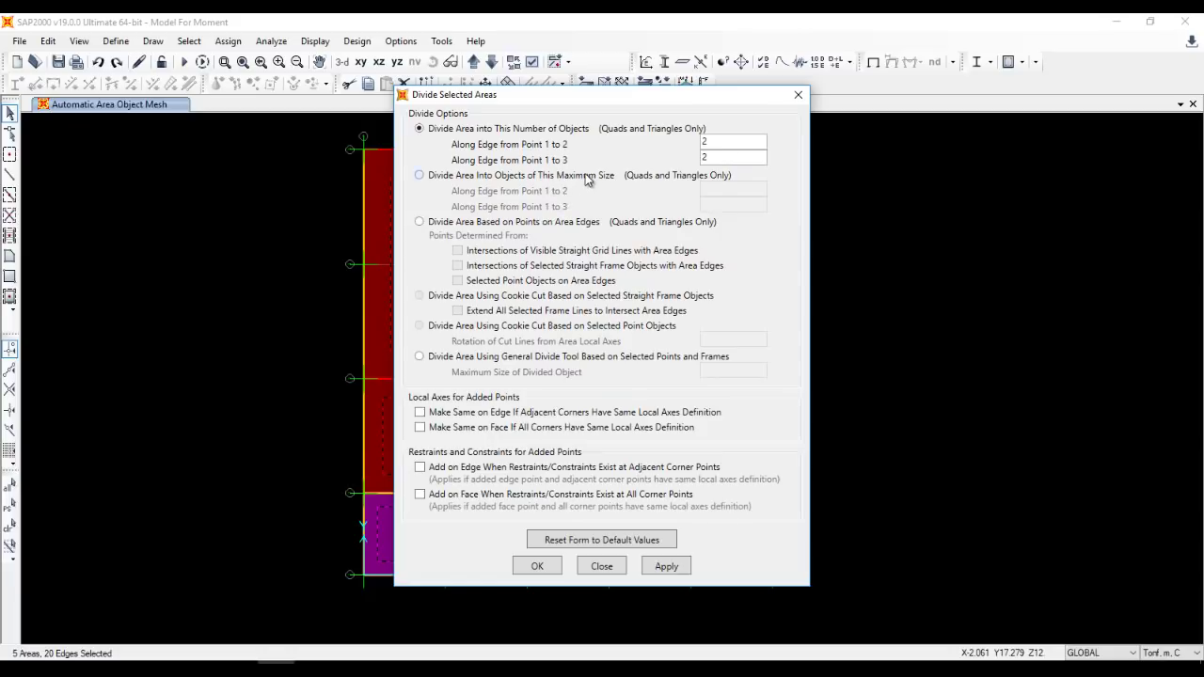
left_click(611, 176)
double_click(712, 188)
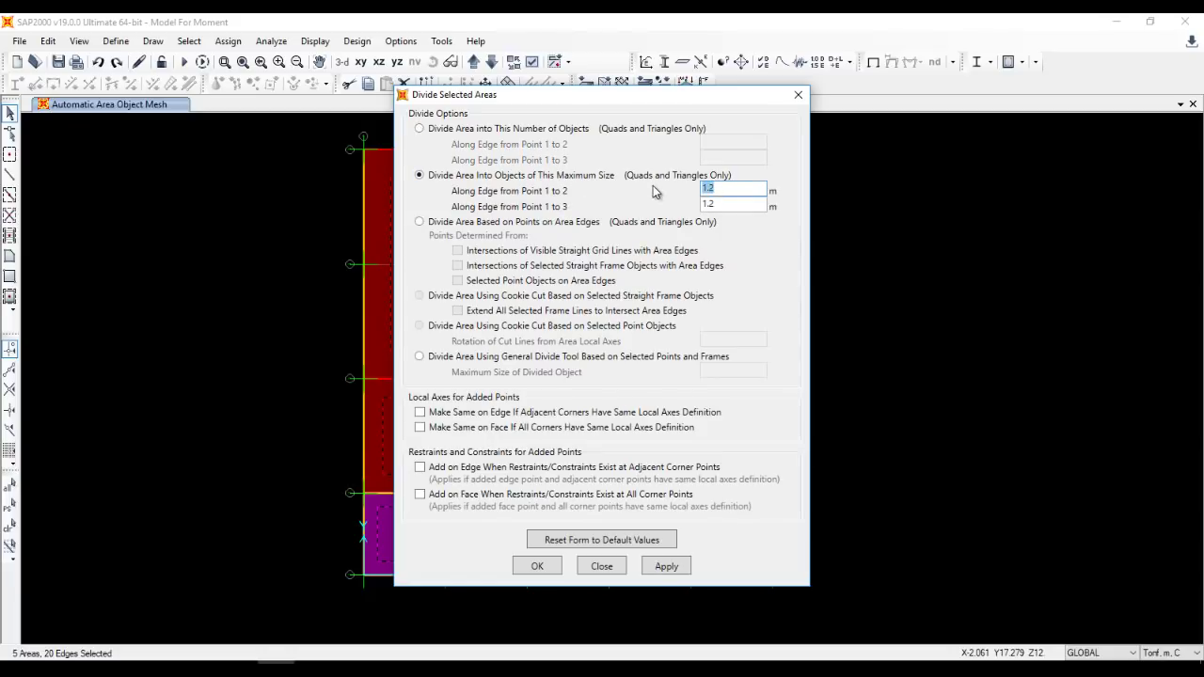
type("0.5")
double_click(717, 204)
type("0.5")
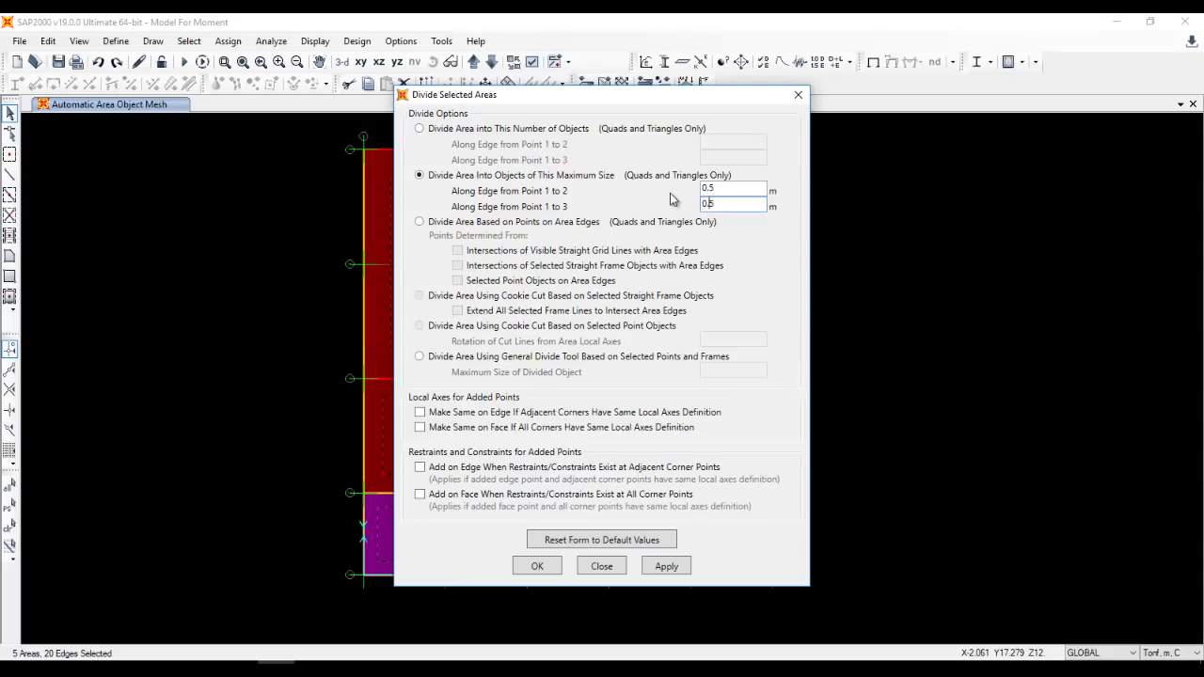
left_click(533, 566)
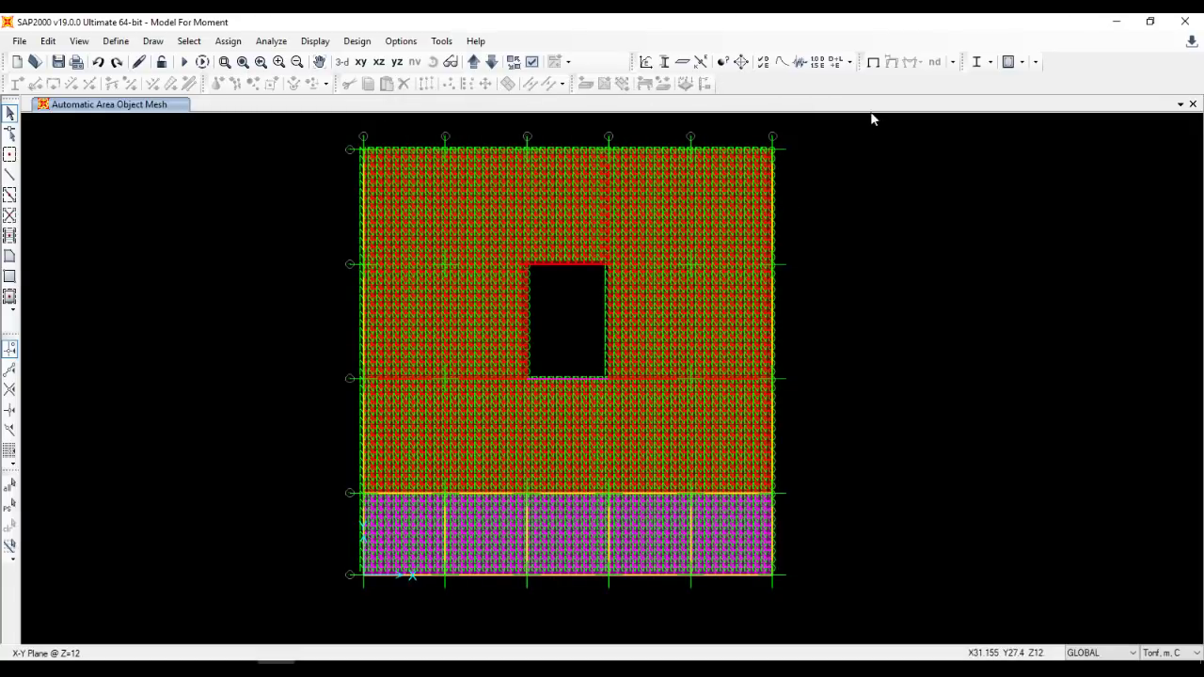
Show the undeformed shape and restrain Translation 1, 2 and 3 at the middle joint of the opening's upper edge.
left_click(873, 61)
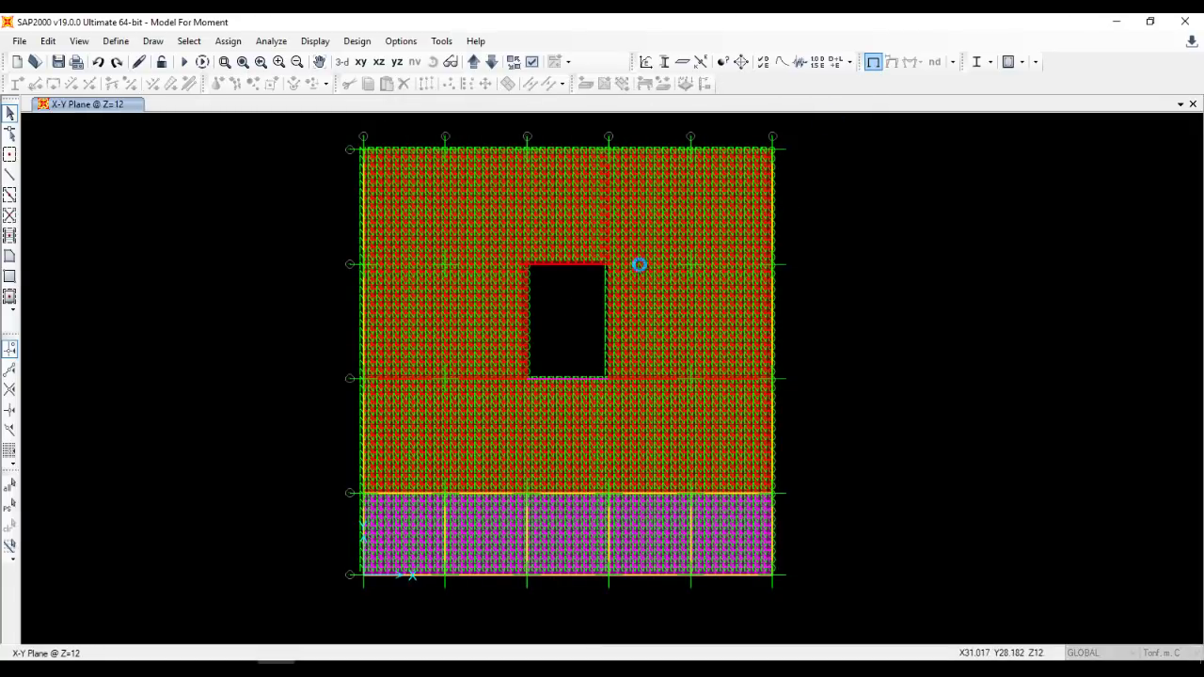
scroll(564, 329, "up", 2)
scroll(580, 335, "up", 3)
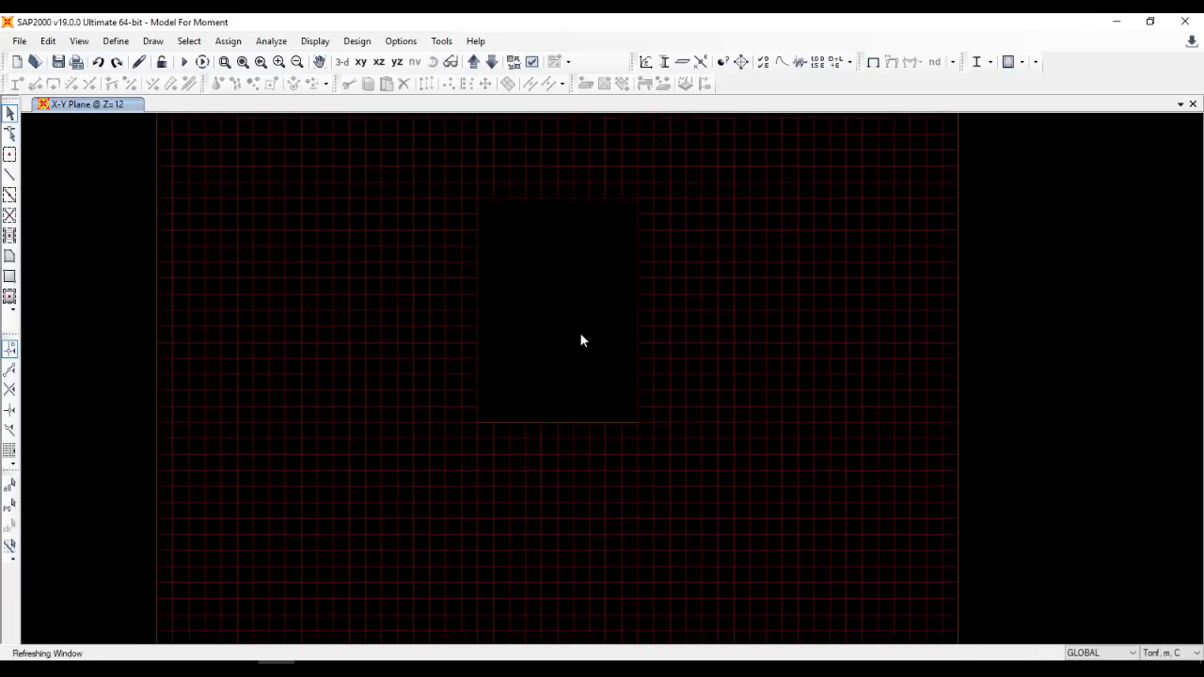
scroll(581, 340, "down", 3)
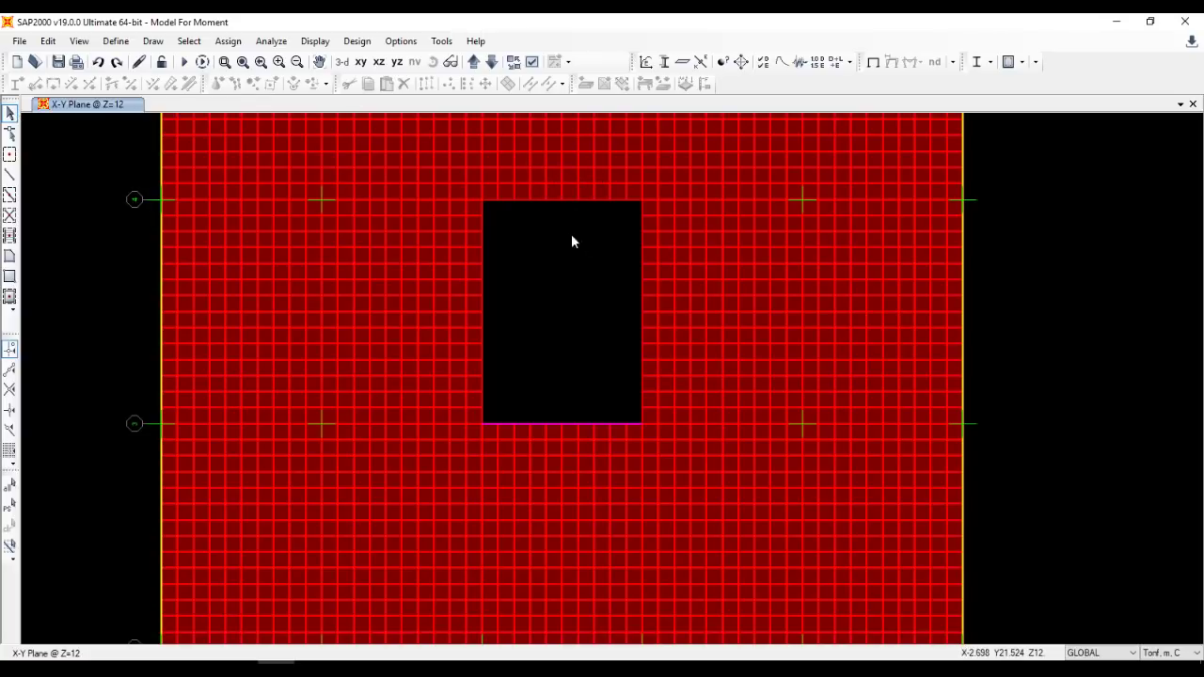
left_click(560, 196)
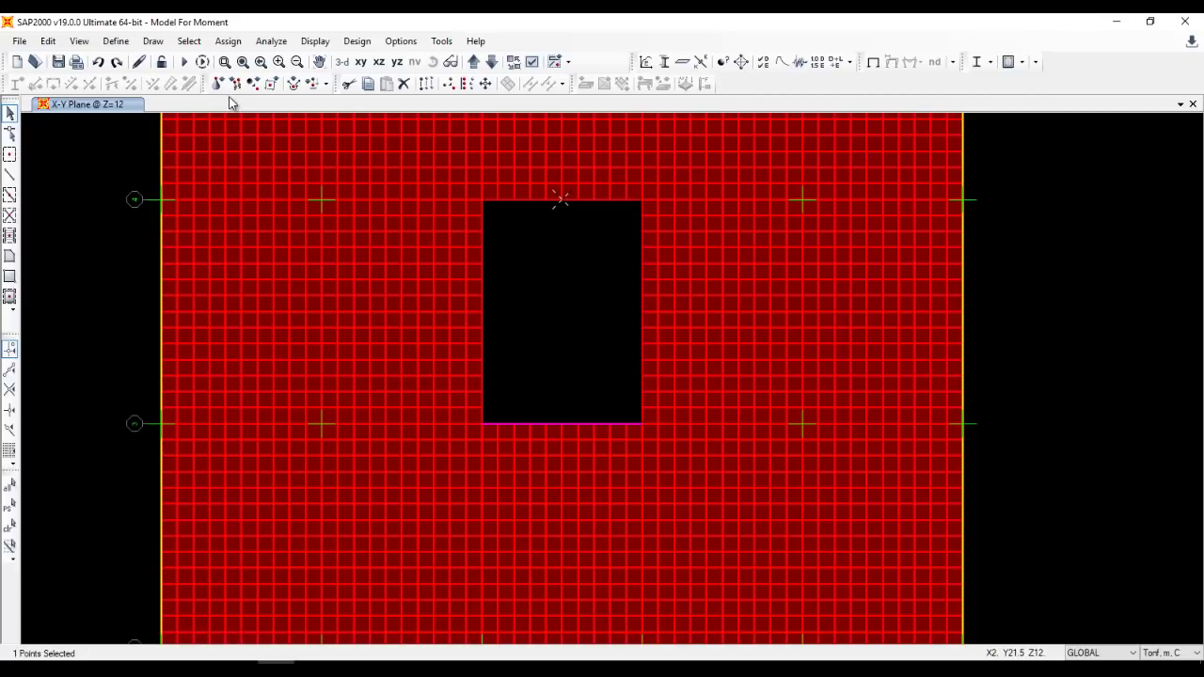
left_click(217, 84)
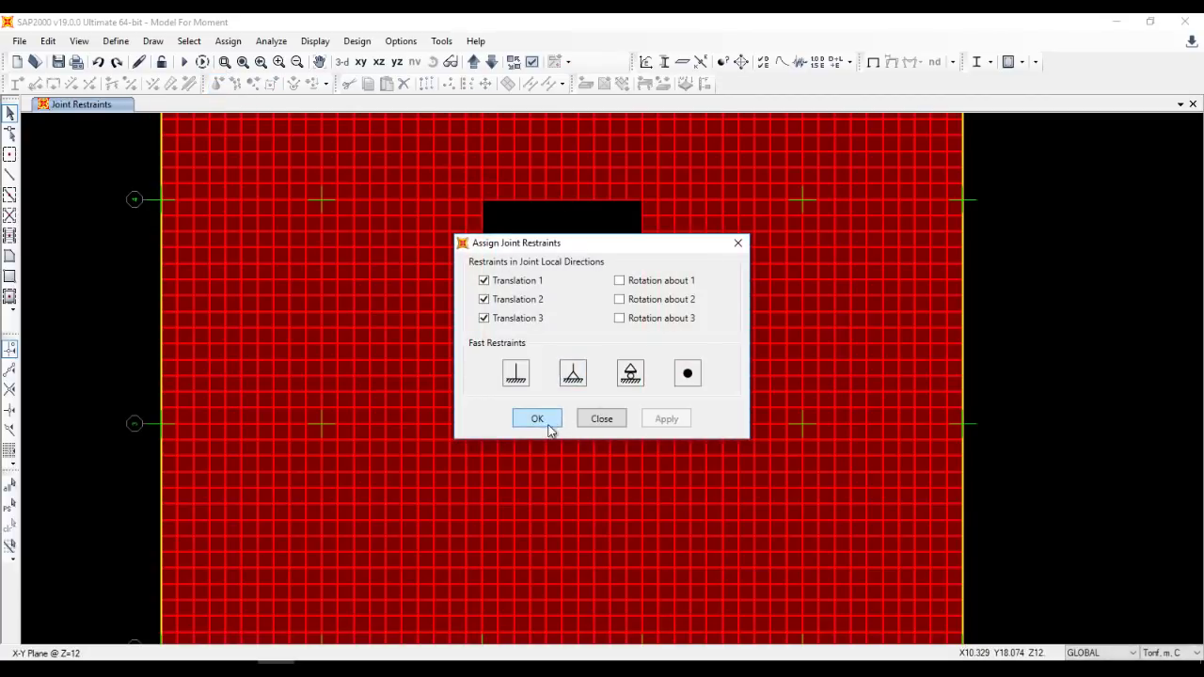
left_click(549, 428)
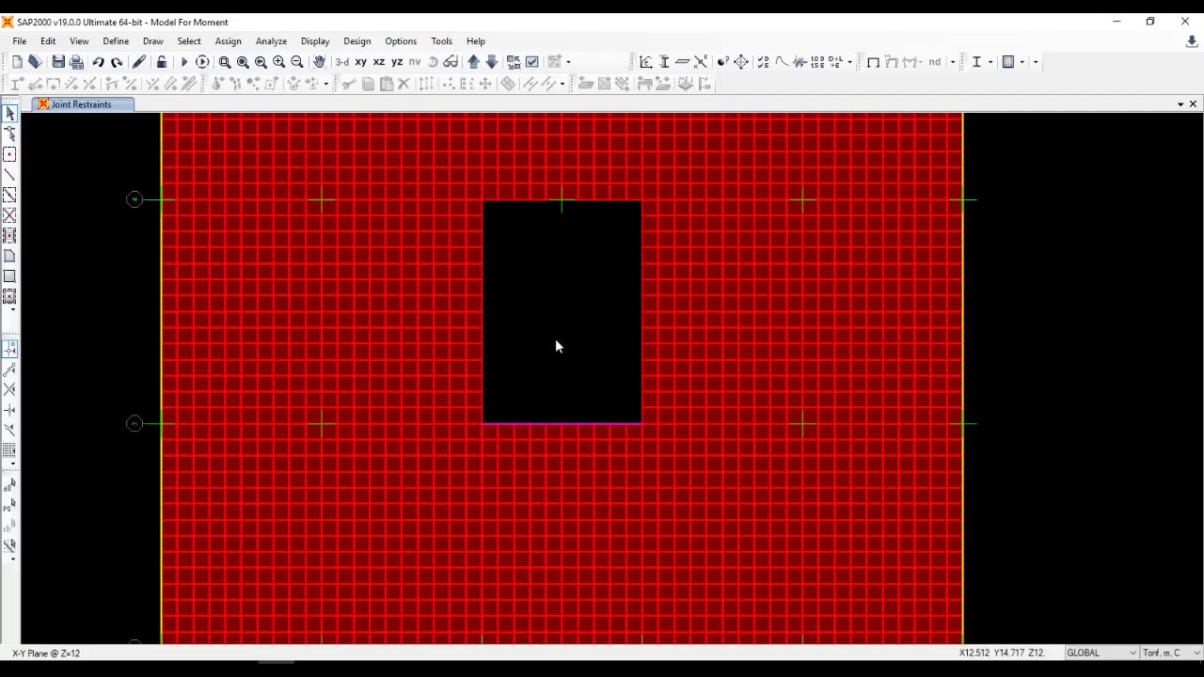
Select all joints along the upper edge and both vertical sides of the slab opening.
left_click(224, 61)
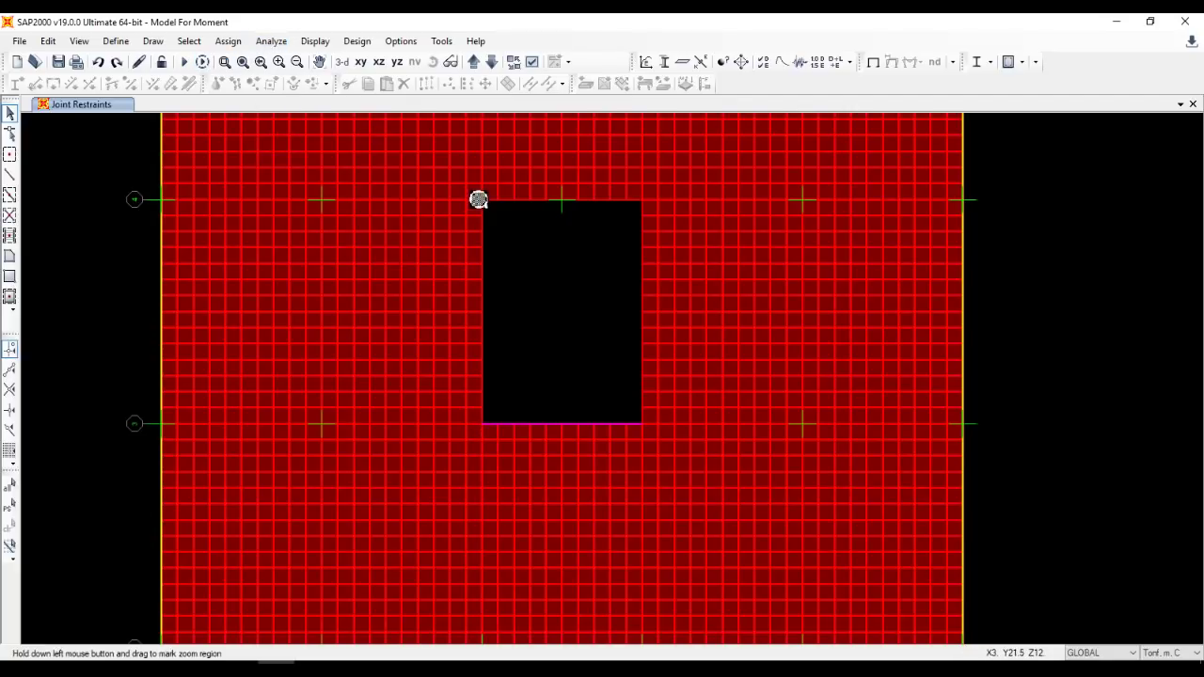
left_click_drag(463, 197, 643, 392)
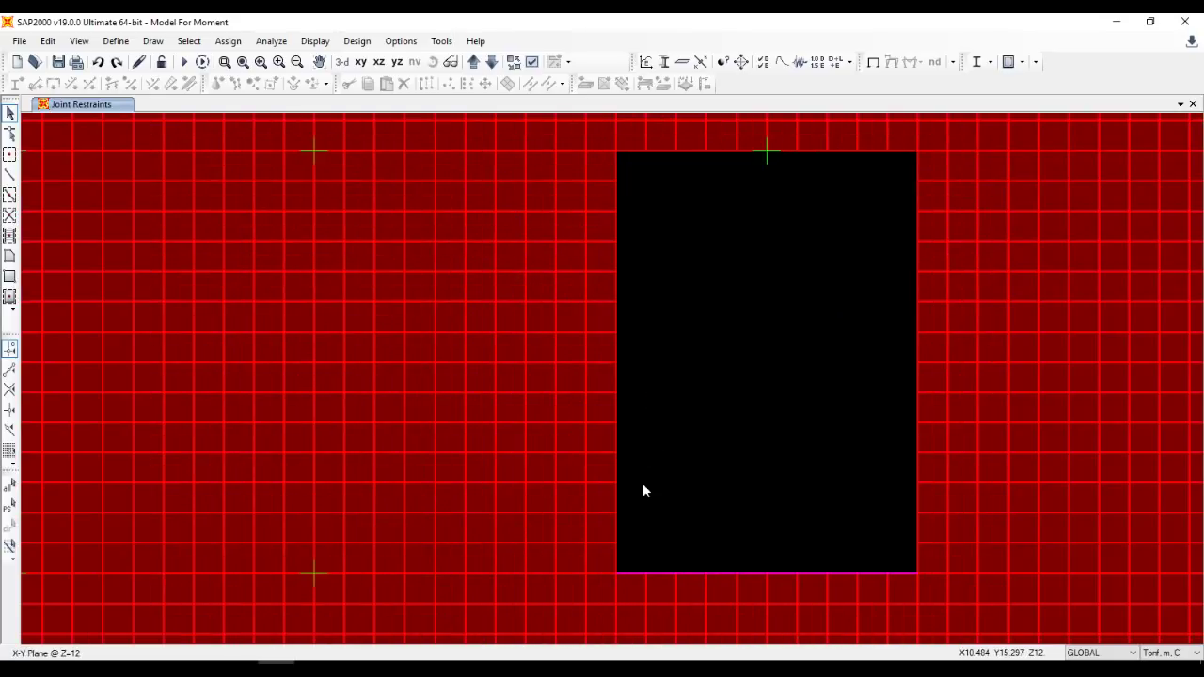
left_click_drag(604, 587, 859, 155)
left_click_drag(938, 148, 938, 148)
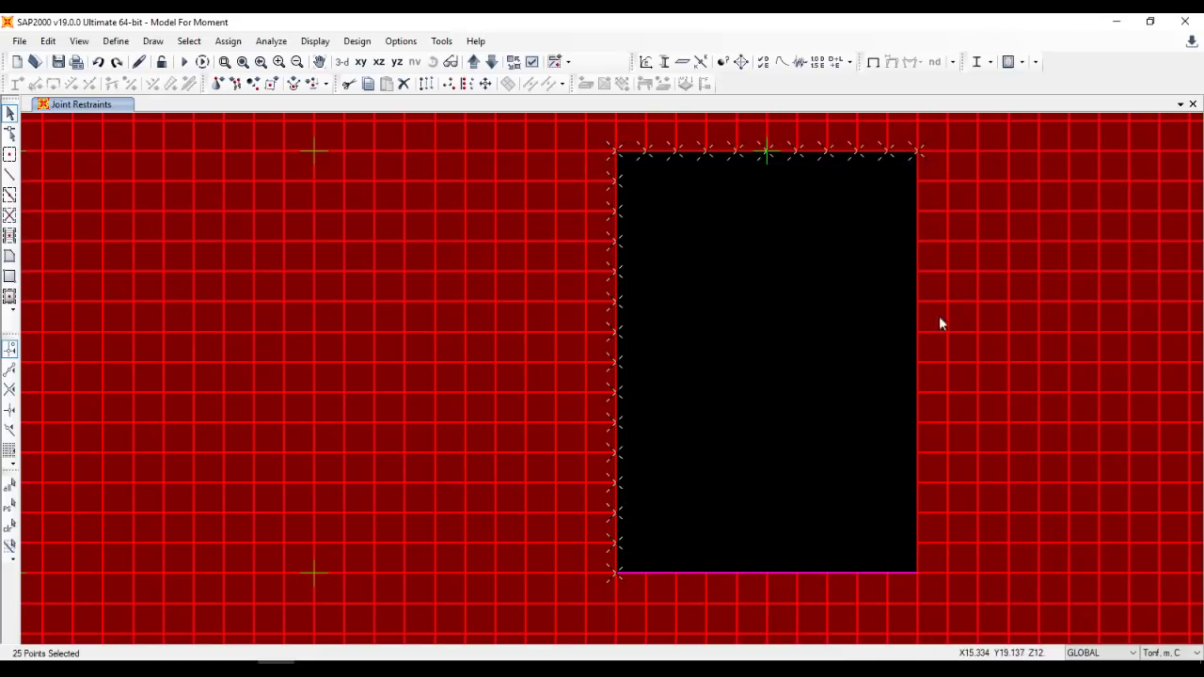
left_click_drag(907, 584, 915, 331)
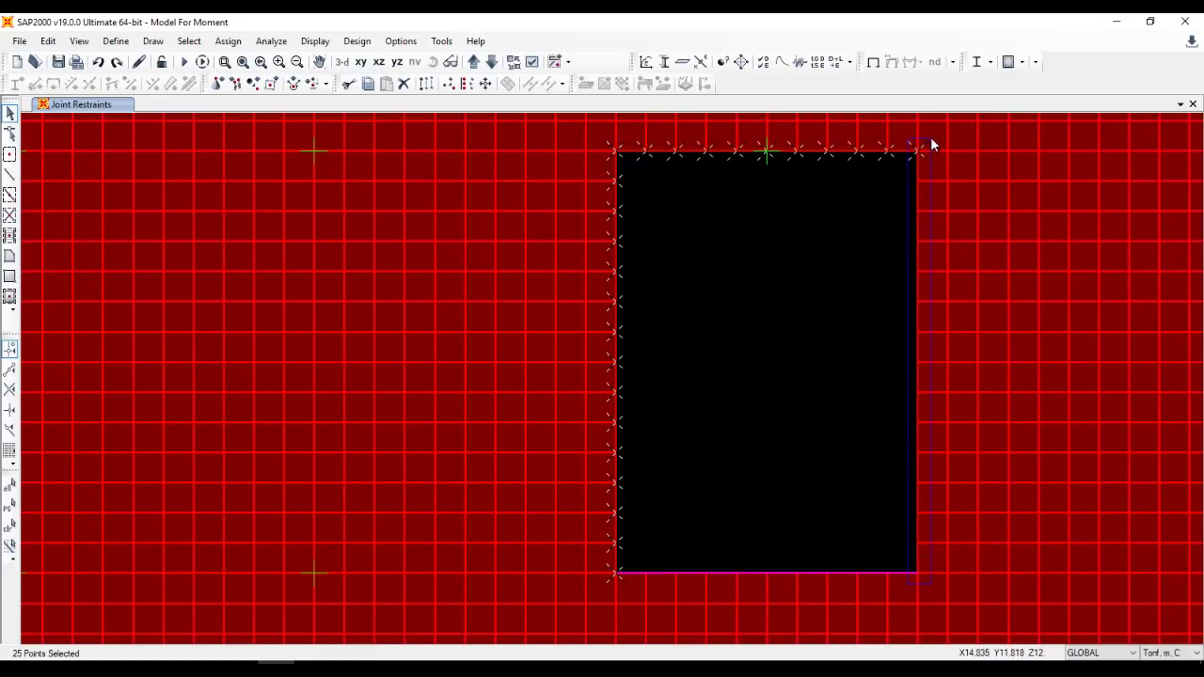
left_click_drag(931, 142, 931, 143)
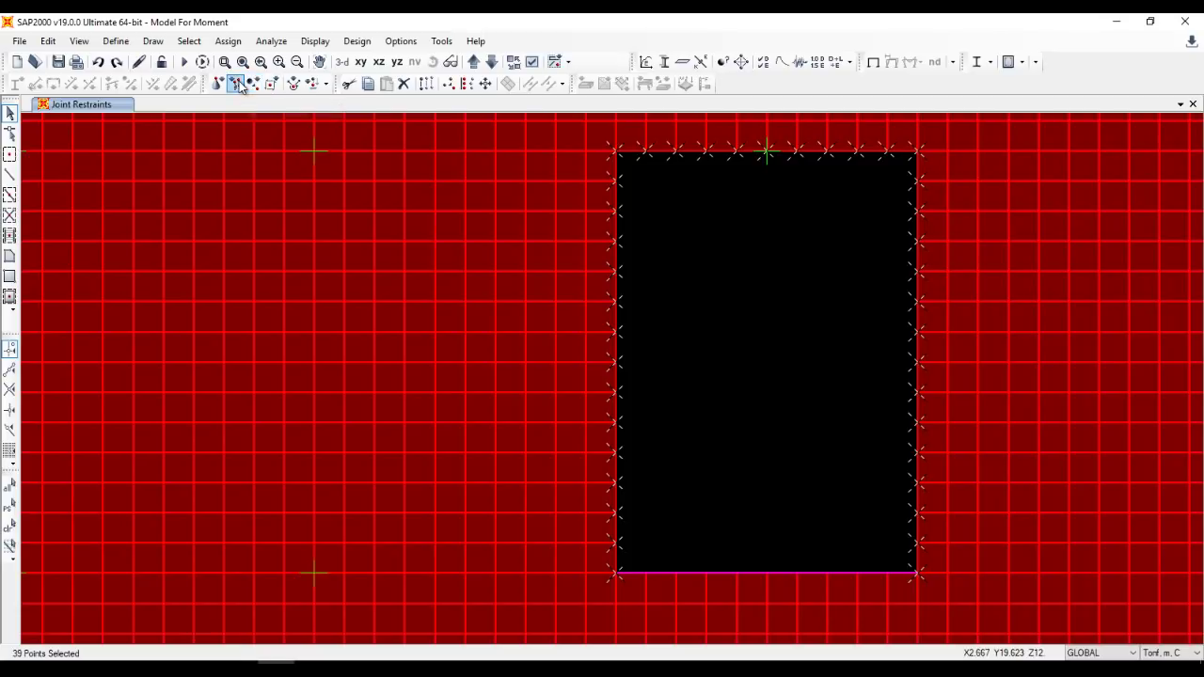
left_click(326, 84)
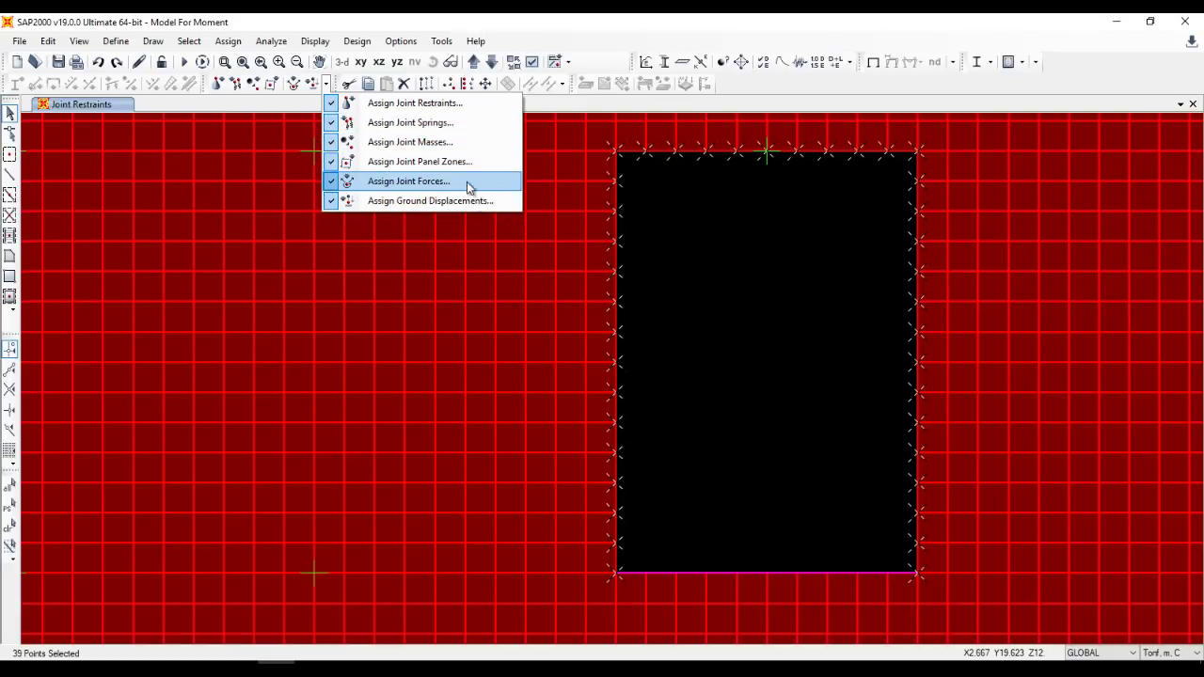
left_click(561, 109)
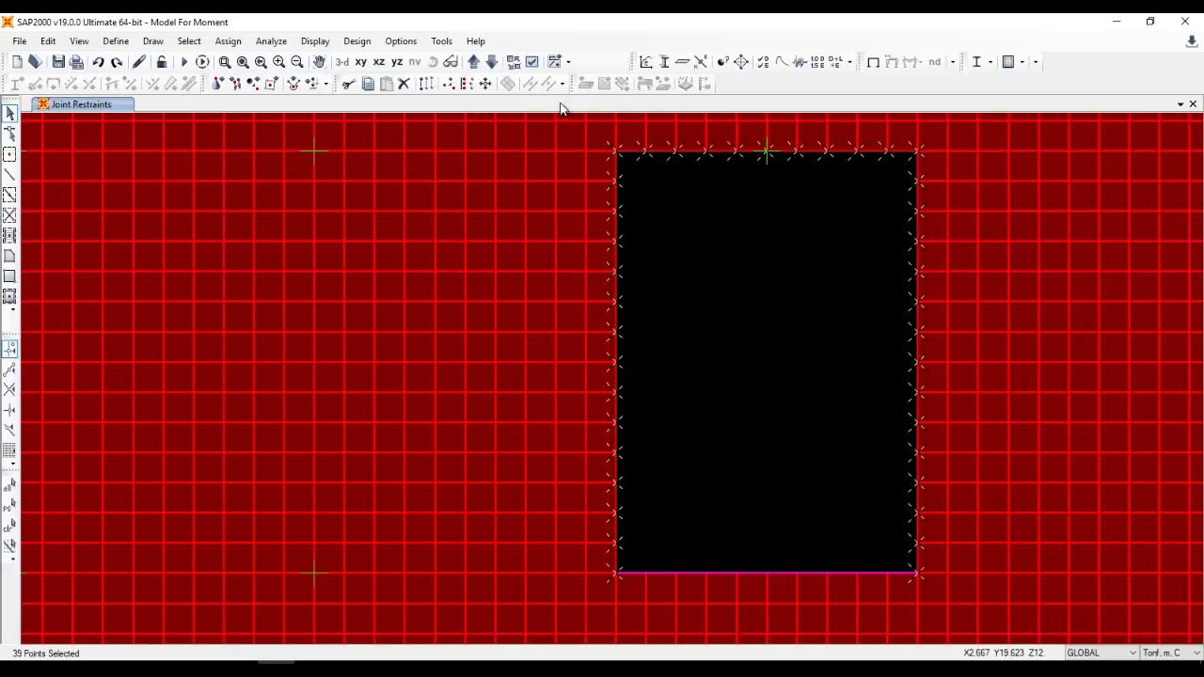
Define an Equal joint constraint named EQUAL1 in the GLOBAL system with all translations and rotations constrained.
left_click(228, 41)
mouse_move(249, 61)
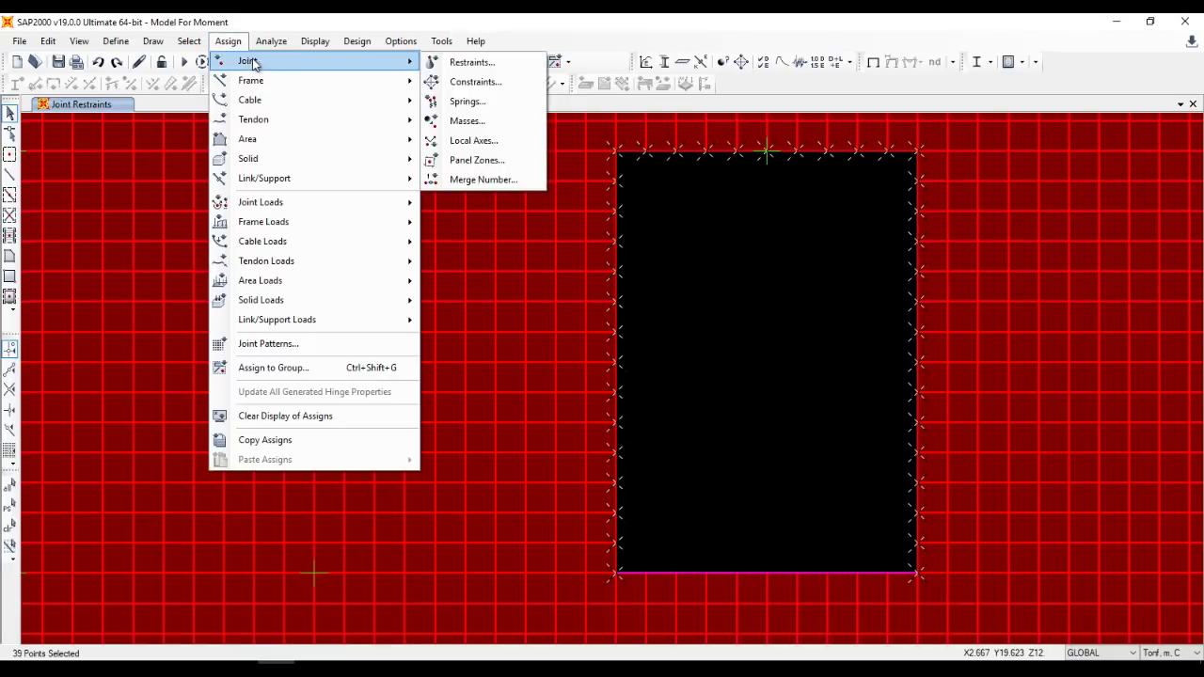
left_click(503, 83)
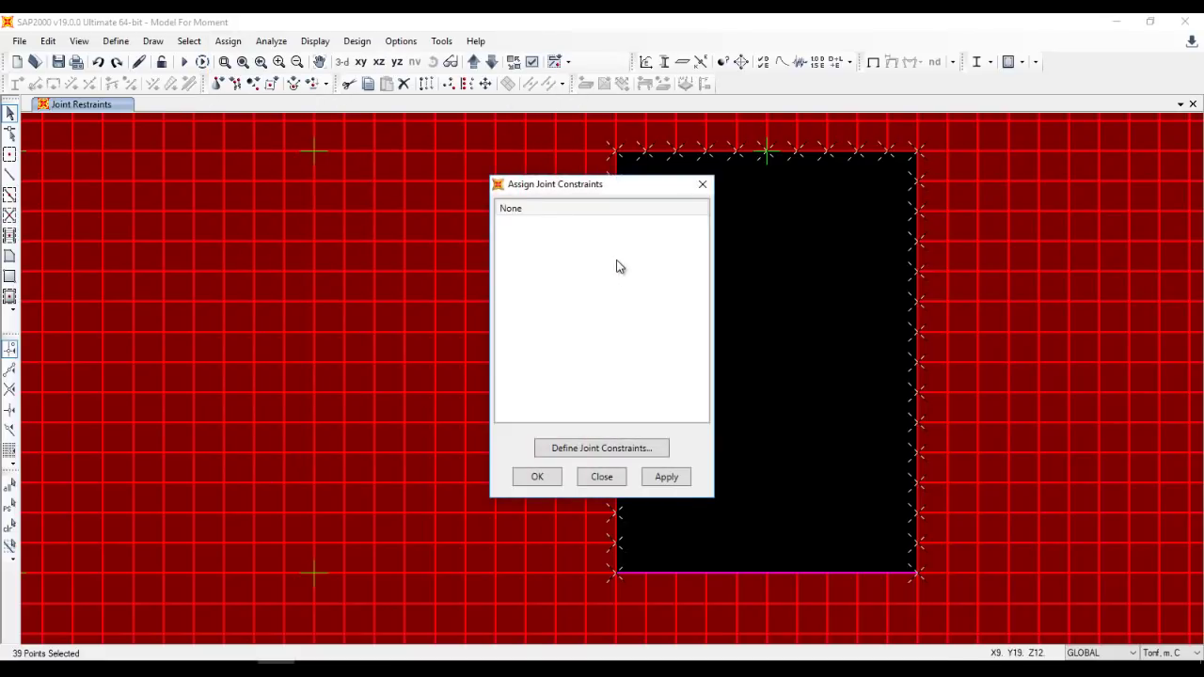
left_click(604, 450)
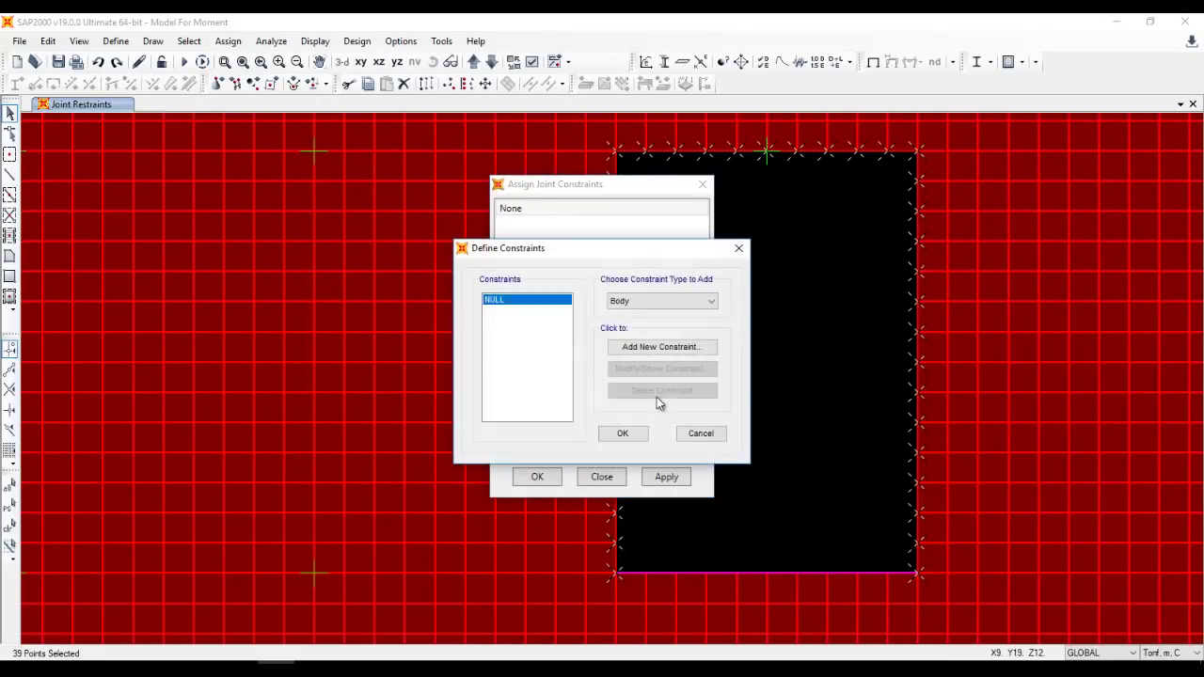
left_click(644, 305)
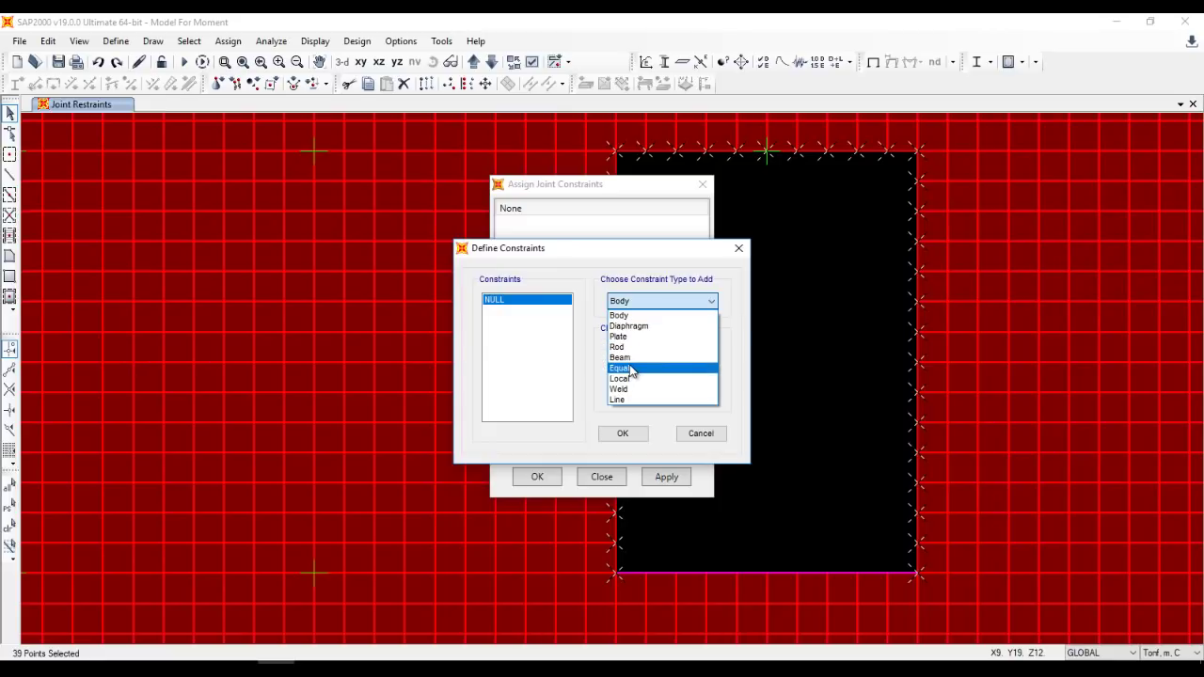
left_click(631, 368)
left_click(640, 350)
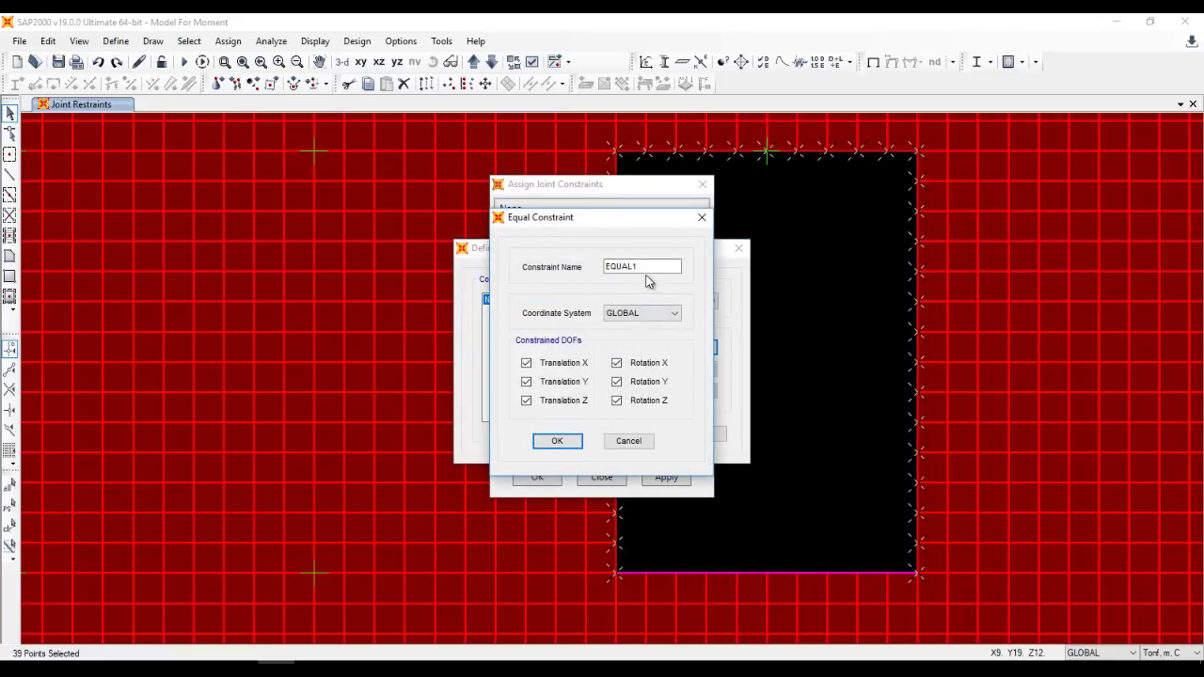
left_click(569, 442)
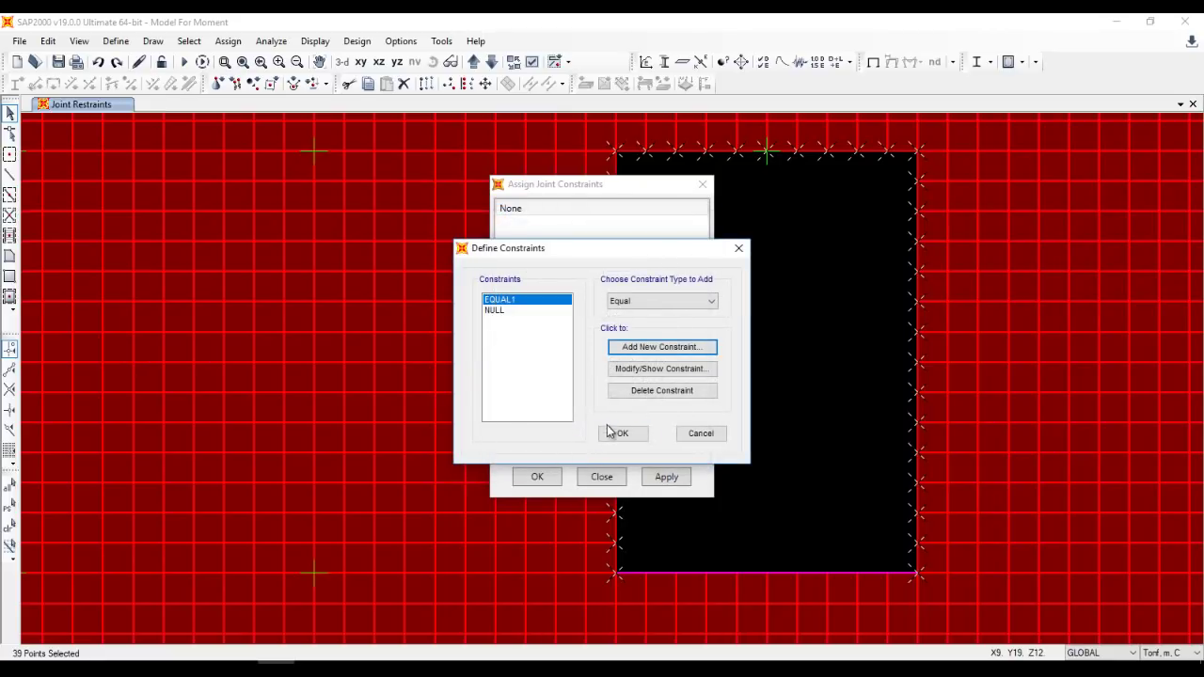
left_click(611, 434)
Try to assign the EQUAL1 constraint to the joints around the opening.
left_click(664, 473)
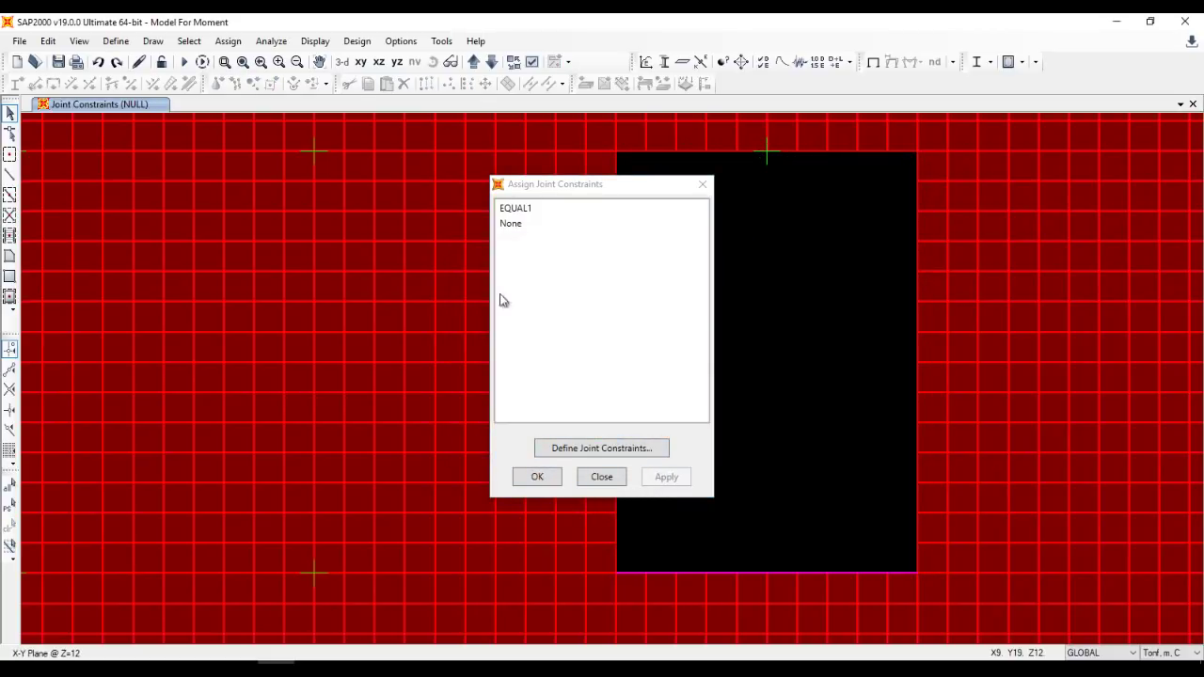
left_click(521, 224)
left_click(536, 208)
left_click(550, 470)
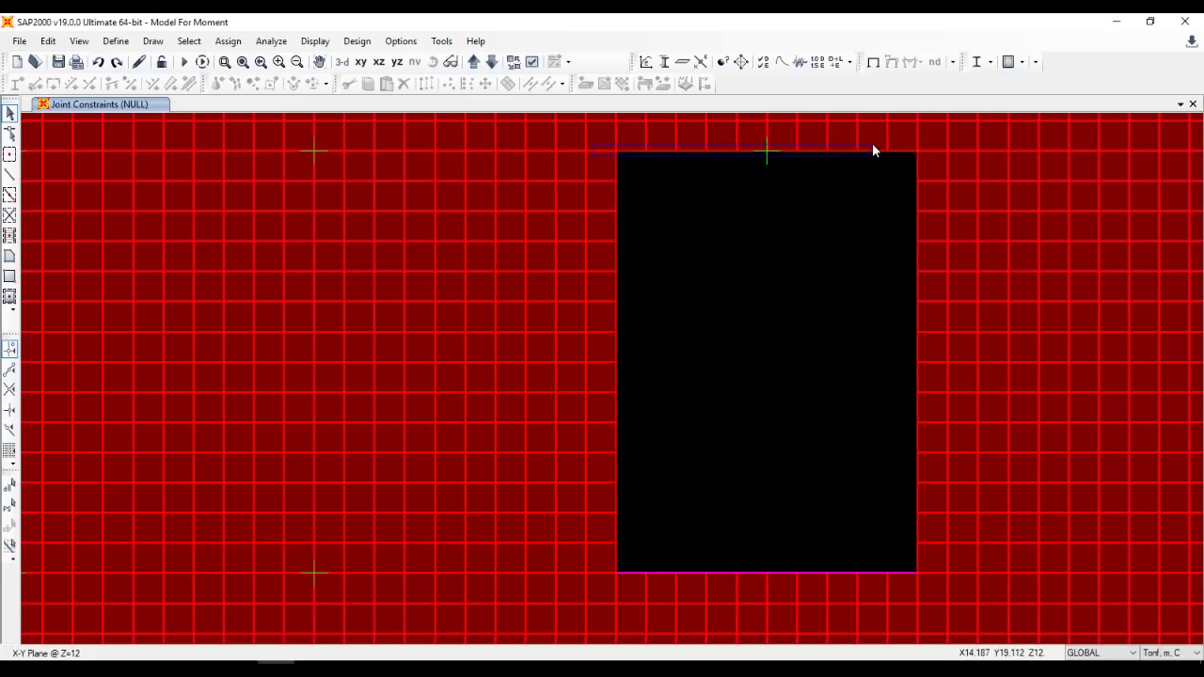
Reselect the joints along the opening's upper edge and both vertical sides.
left_click_drag(925, 141, 926, 143)
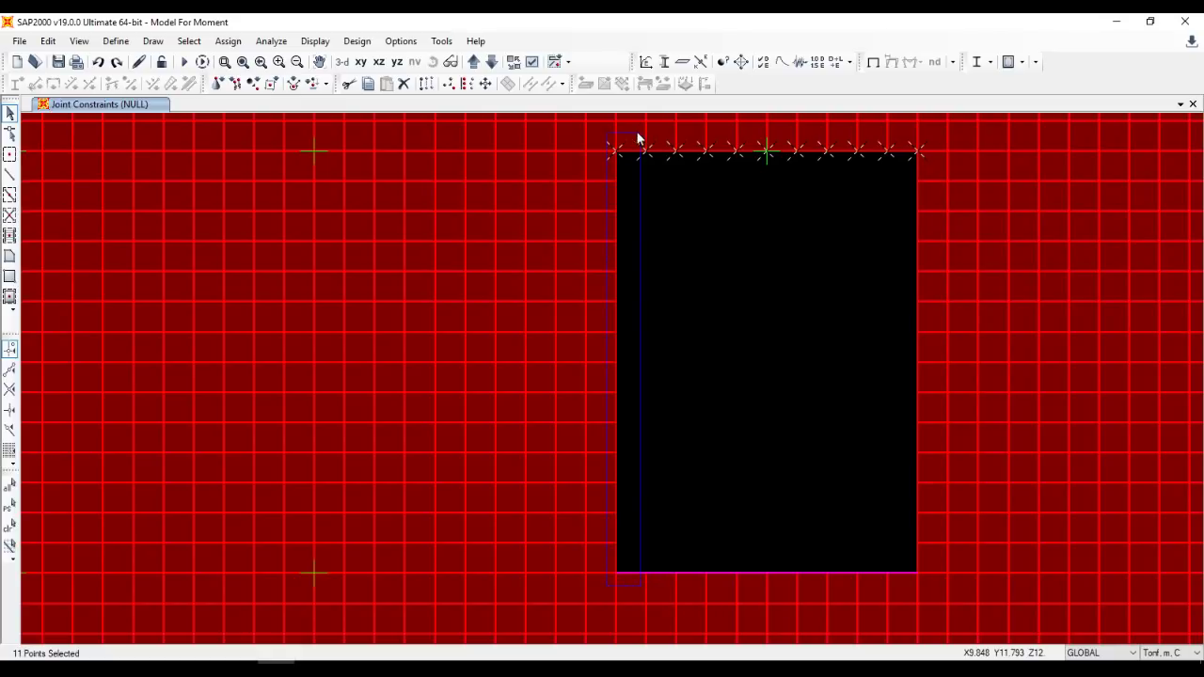
key("ctrl+p")
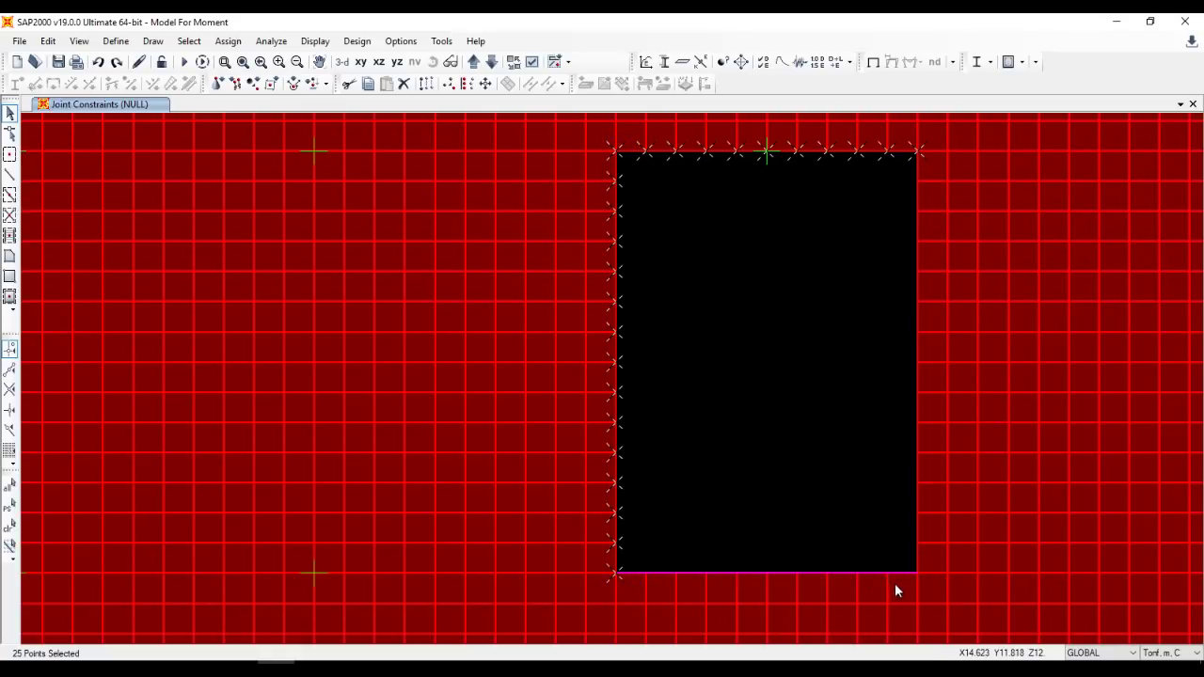
left_click_drag(900, 579, 927, 151)
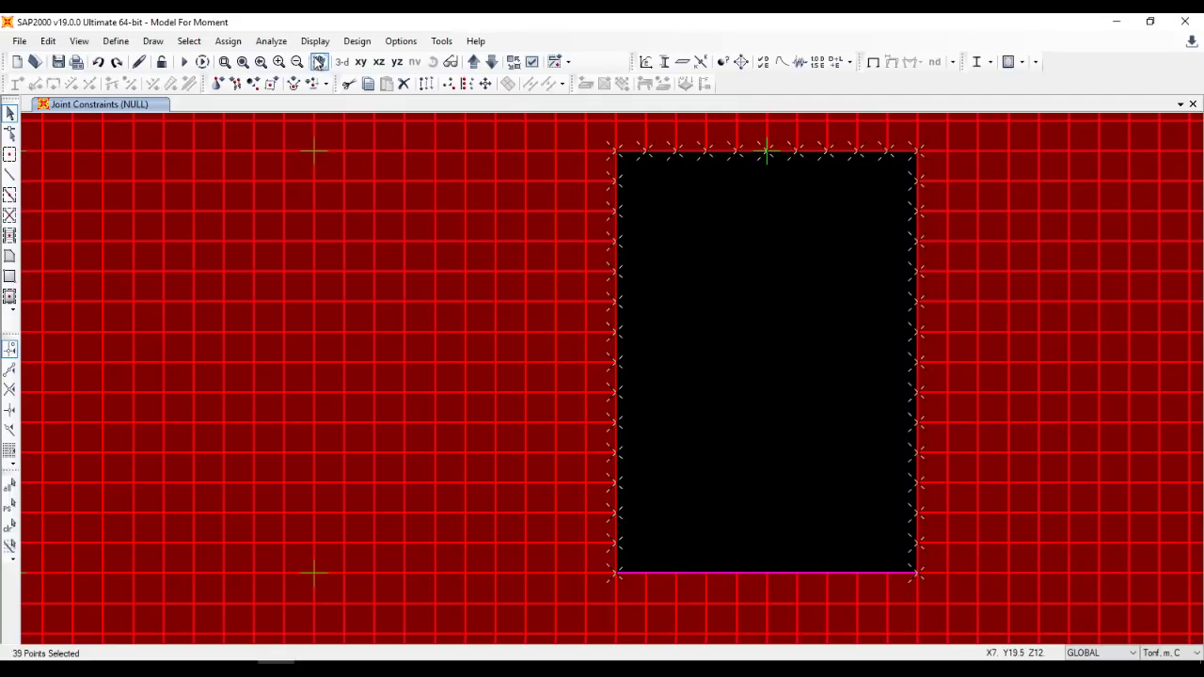
left_click(227, 41)
mouse_move(282, 61)
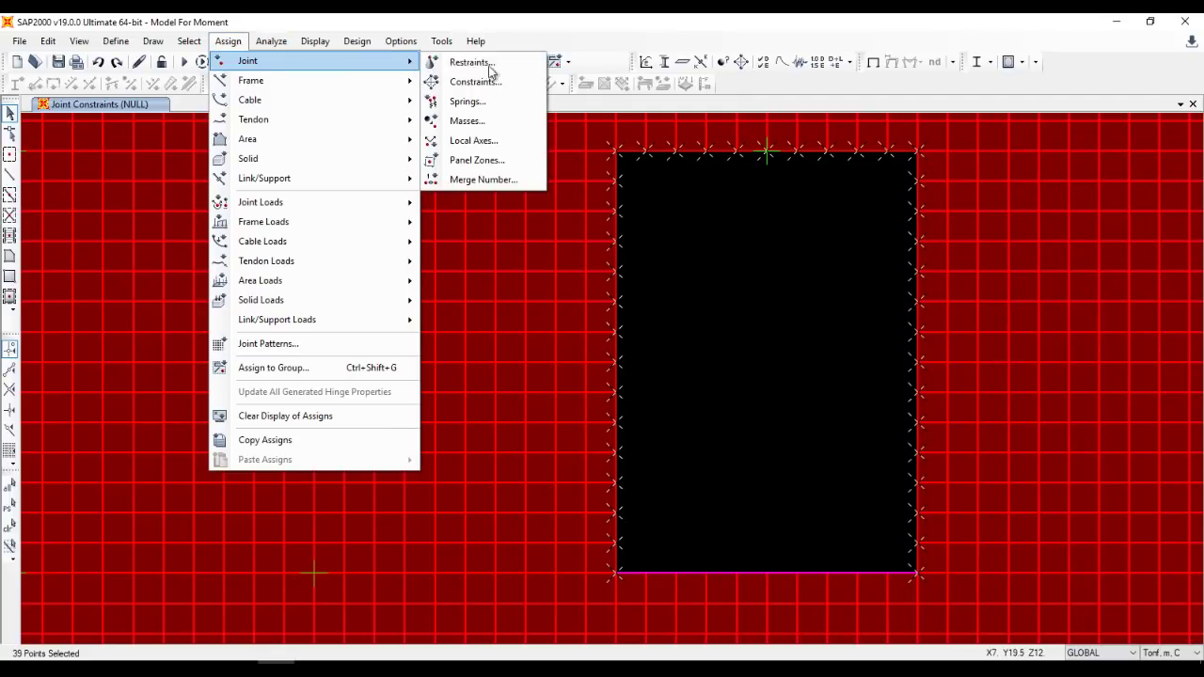
left_click(493, 64)
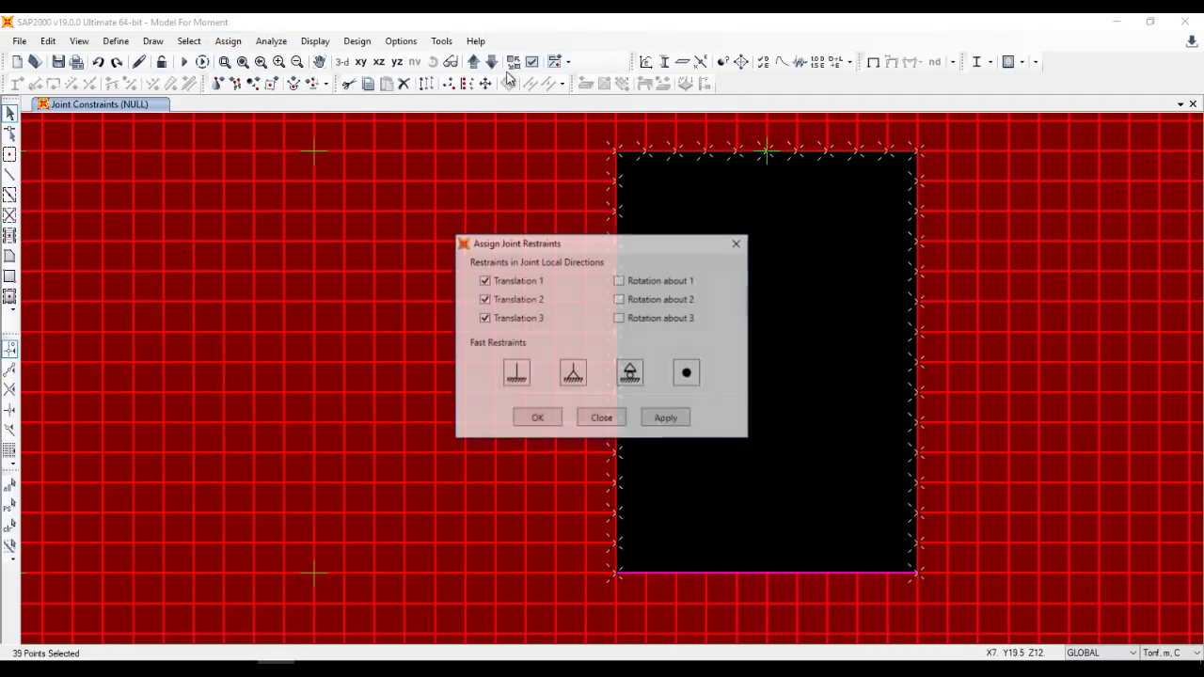
left_click(599, 419)
Assign the EQUAL1 joint constraint to the selected joints around the slab opening.
left_click(228, 41)
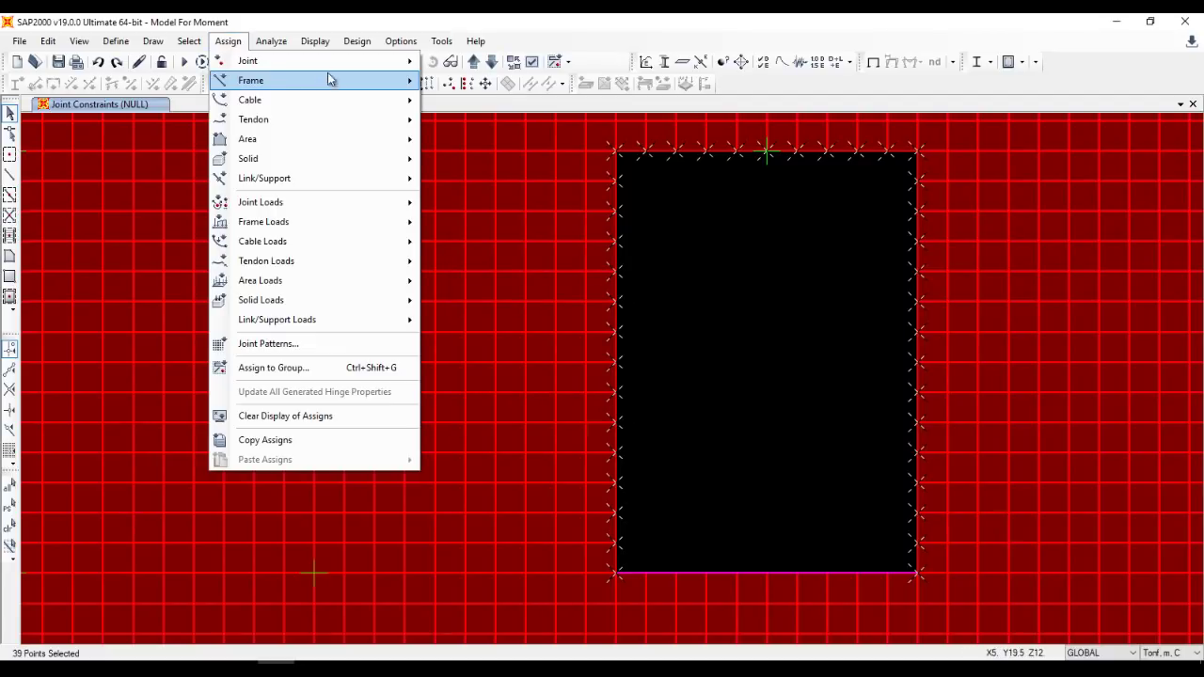
mouse_move(283, 60)
left_click(510, 83)
left_click(508, 224)
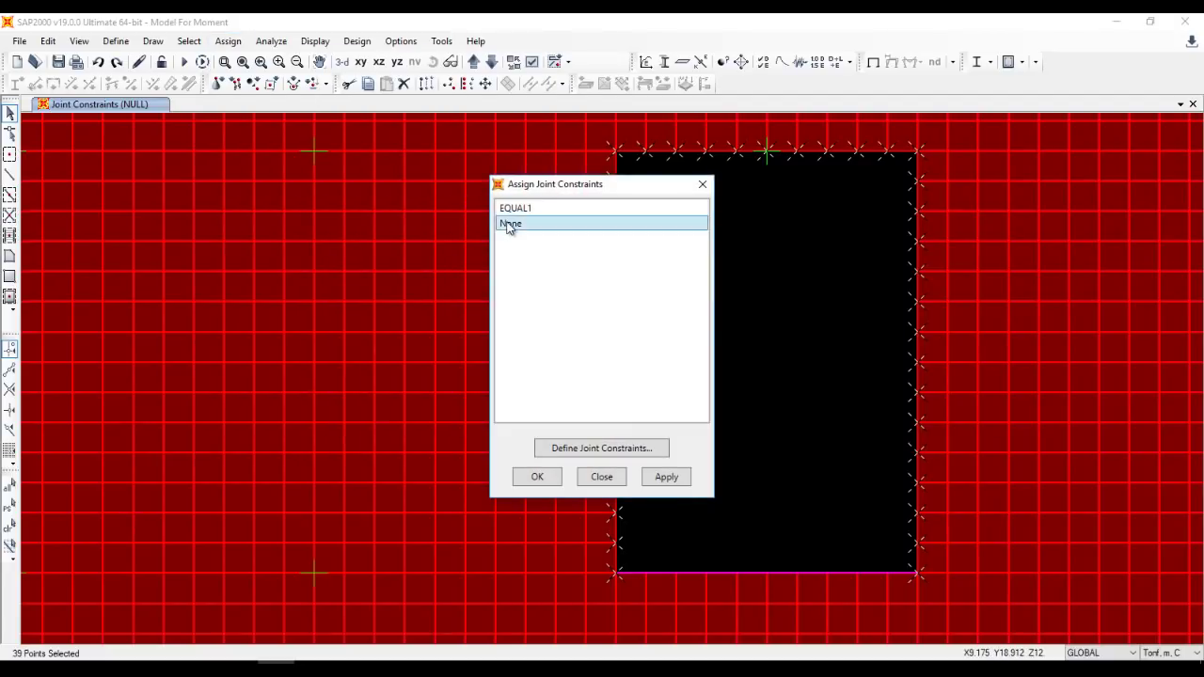
left_click(523, 209)
left_click(543, 478)
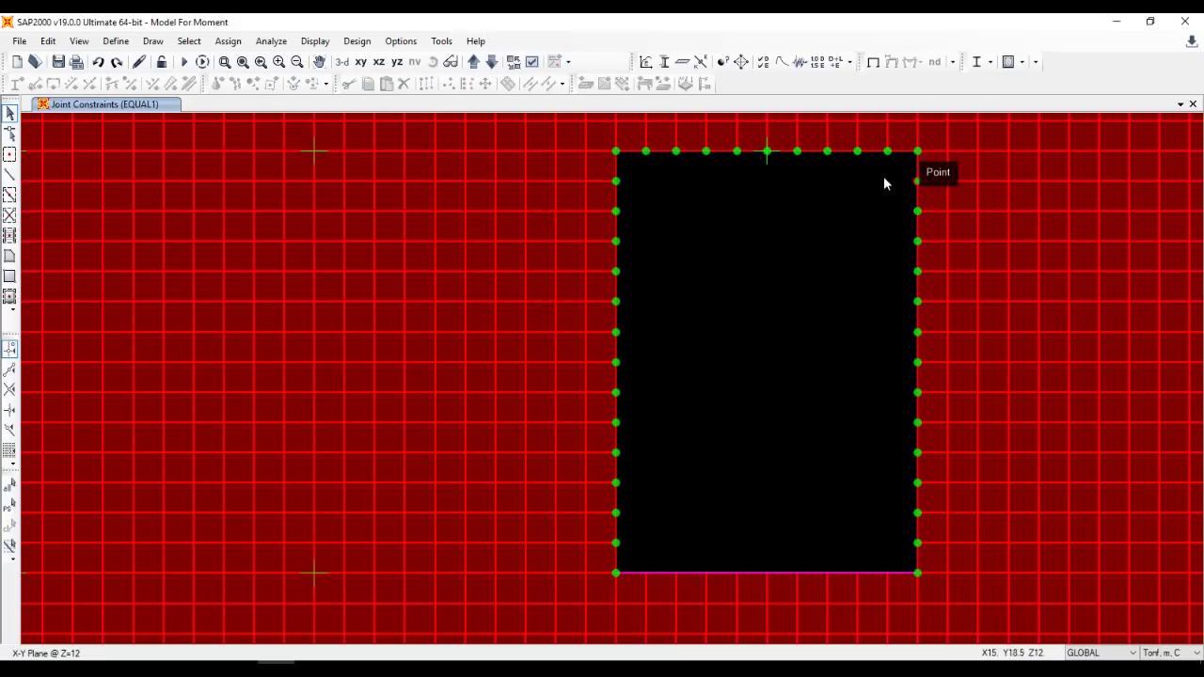
Relabel the joint at the middle of the opening's upper edge as Core.
left_click(767, 150)
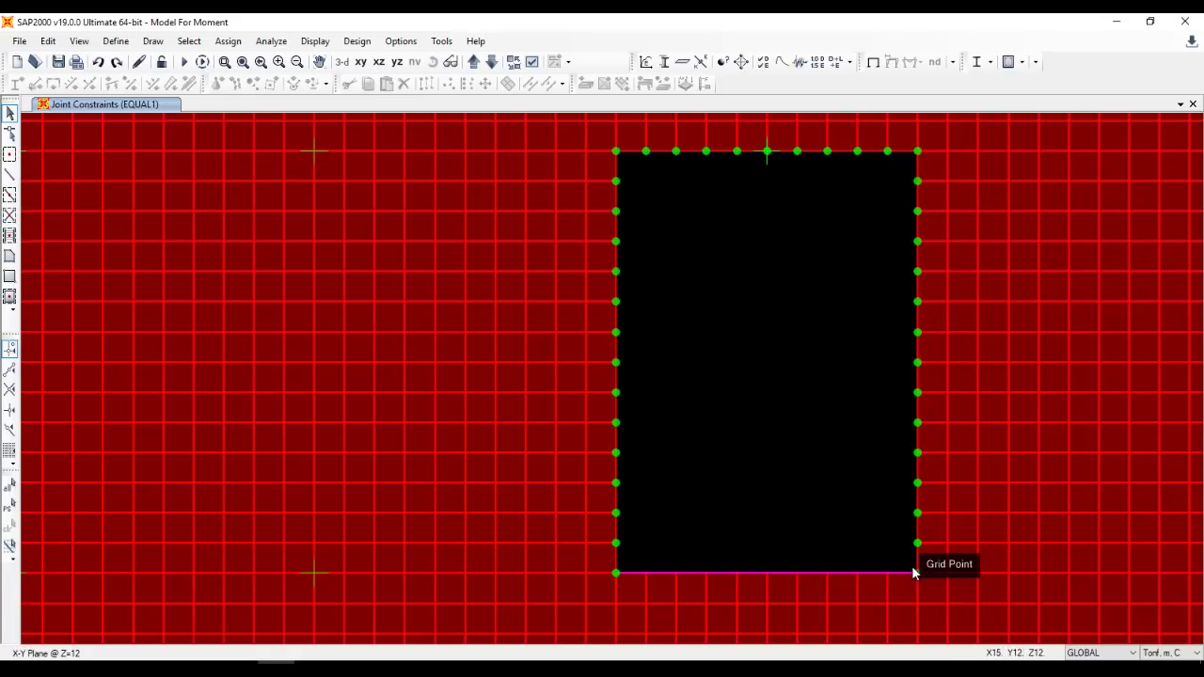
right_click(771, 156)
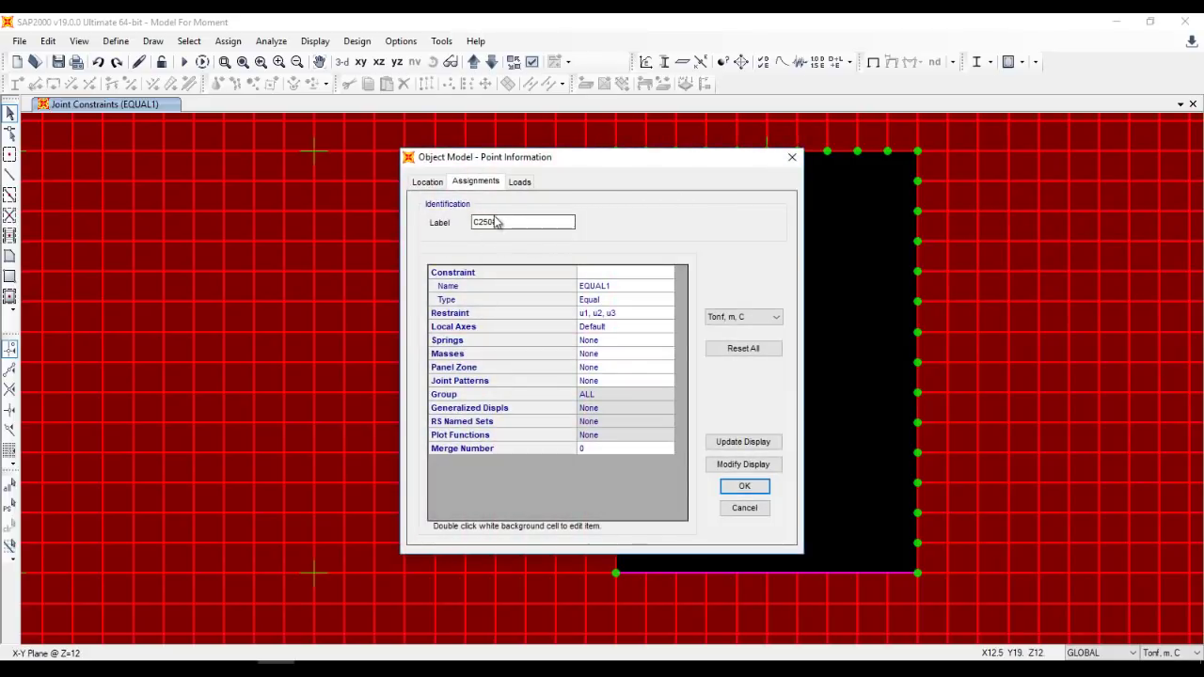
left_click_drag(498, 223, 438, 228)
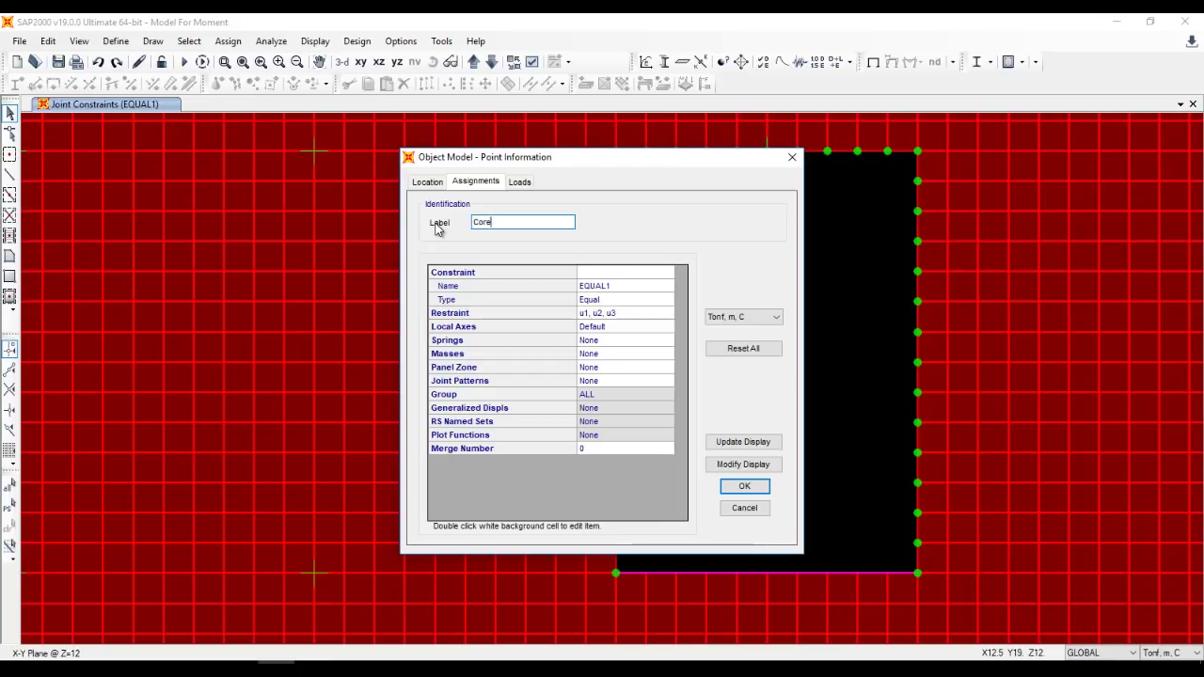
type("Core")
left_click(744, 487)
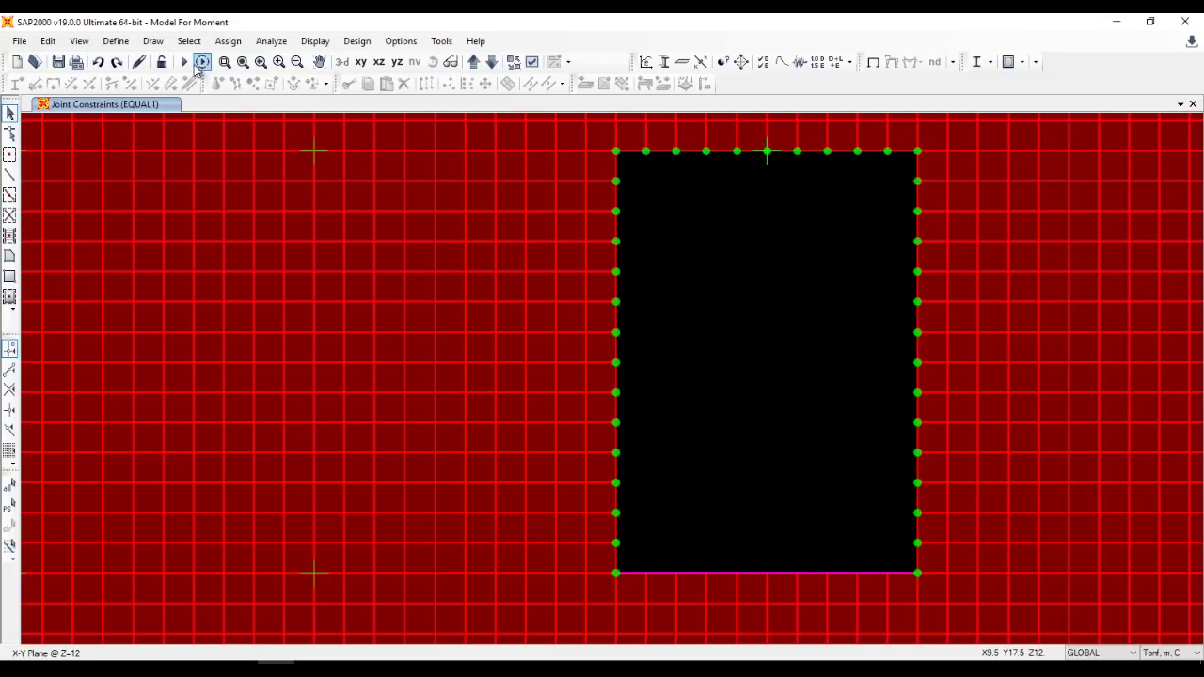
Show the joint labels, creating the analysis model for viewing, and check the label at the middle of the opening's upper edge.
left_click(159, 63)
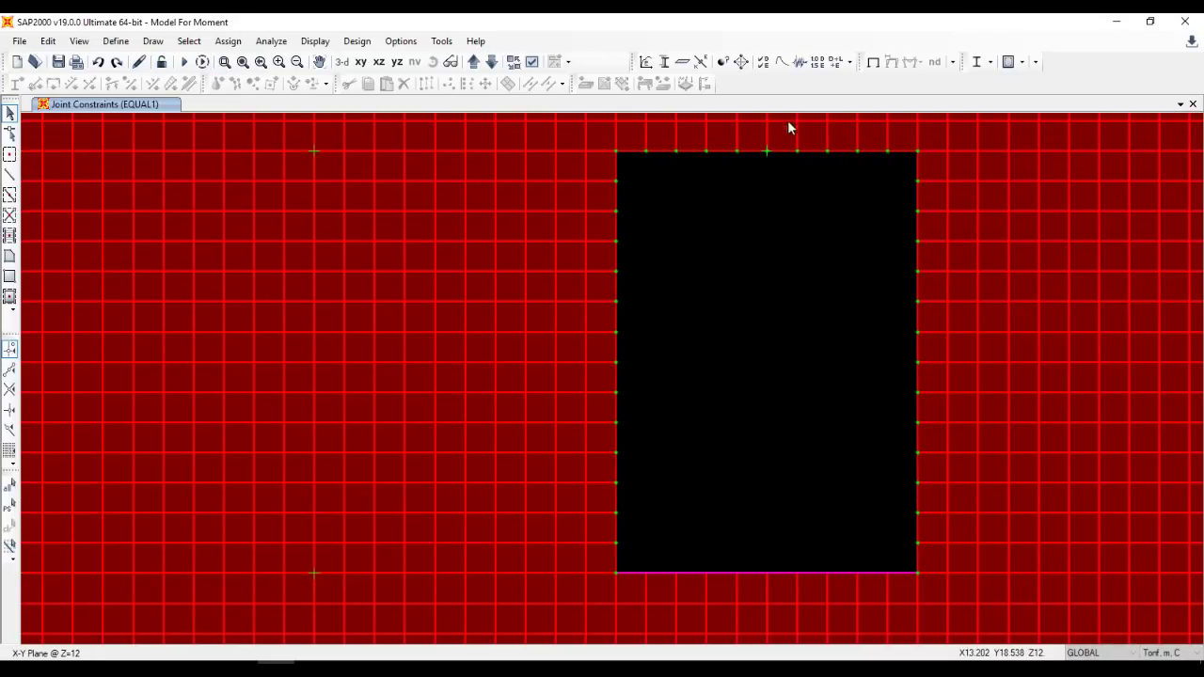
left_click(531, 61)
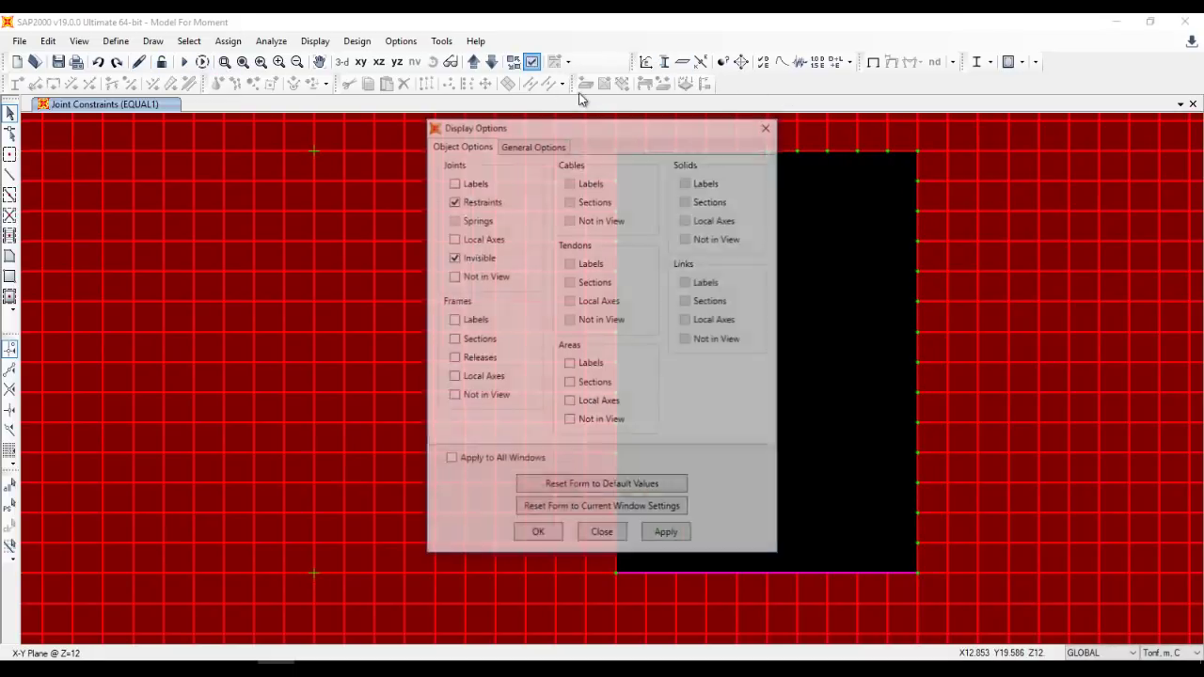
left_click(474, 184)
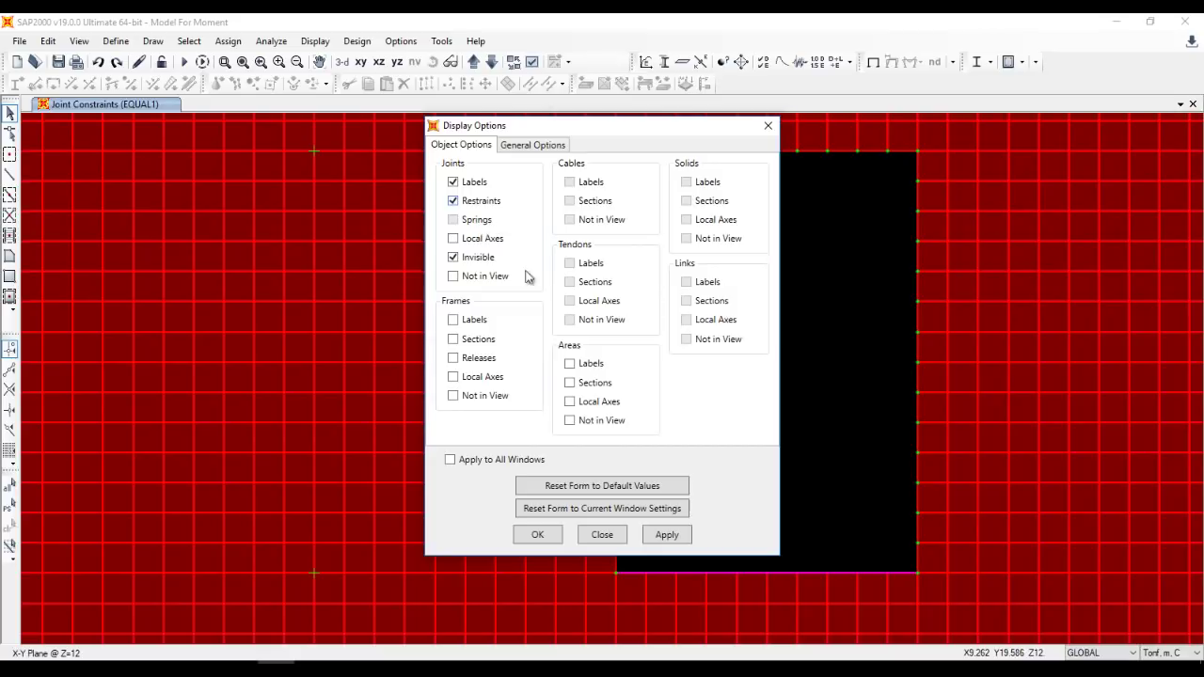
left_click(536, 533)
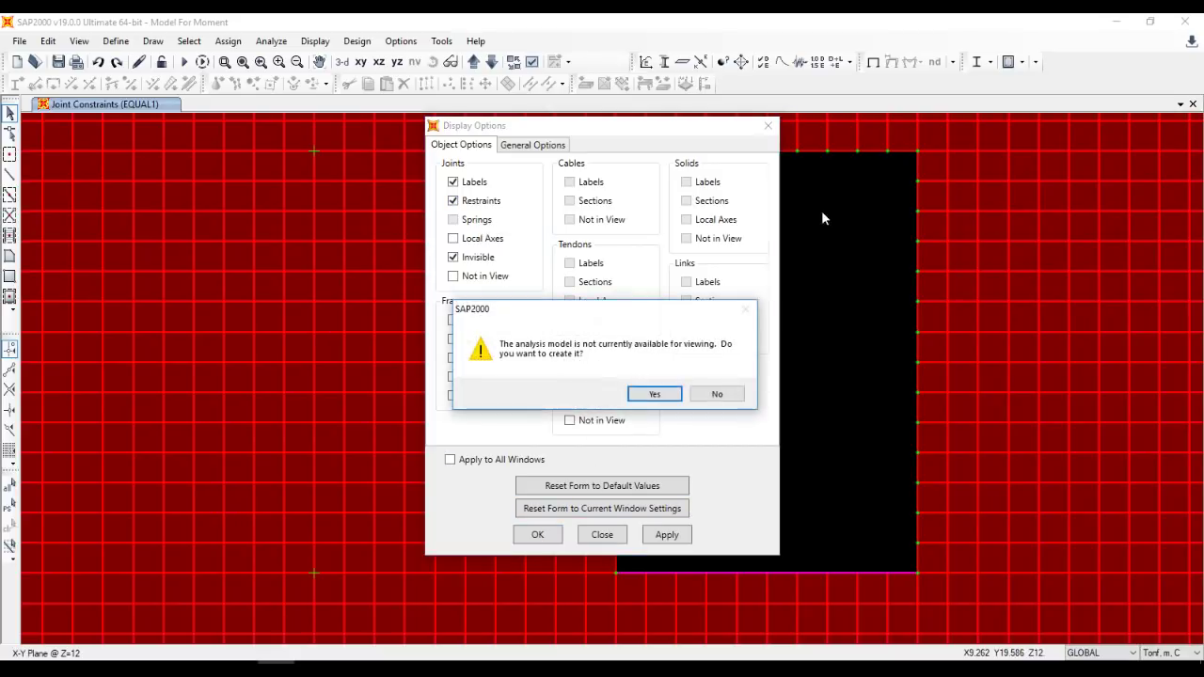
left_click(655, 394)
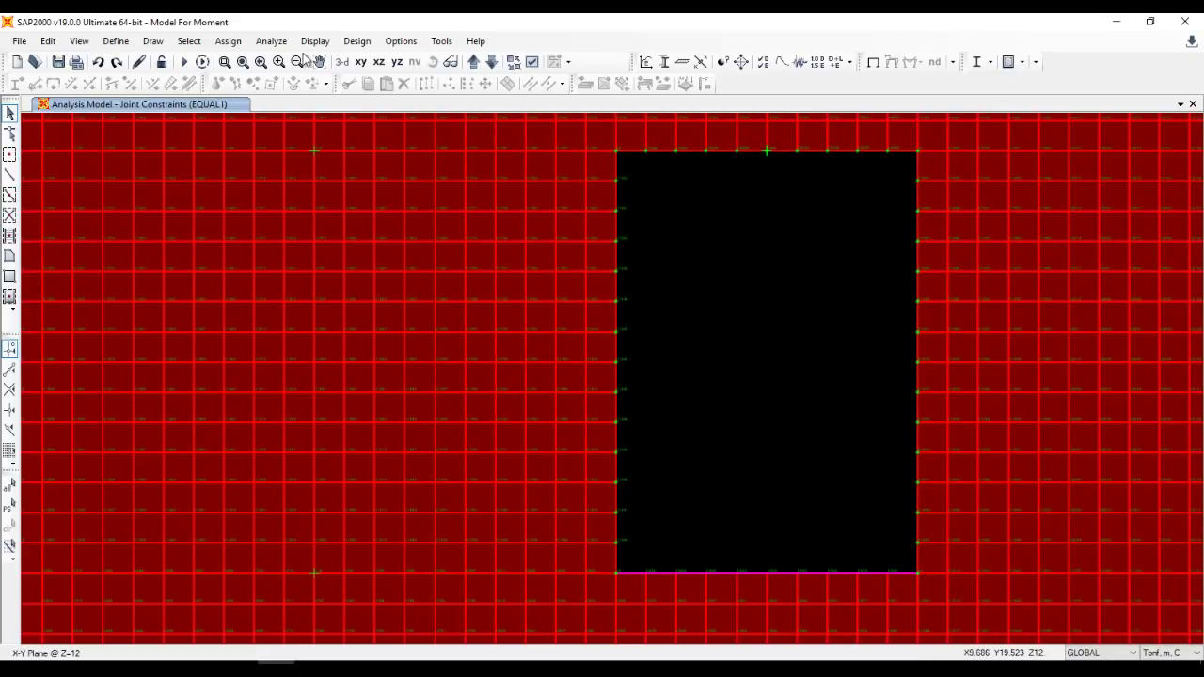
left_click(225, 61)
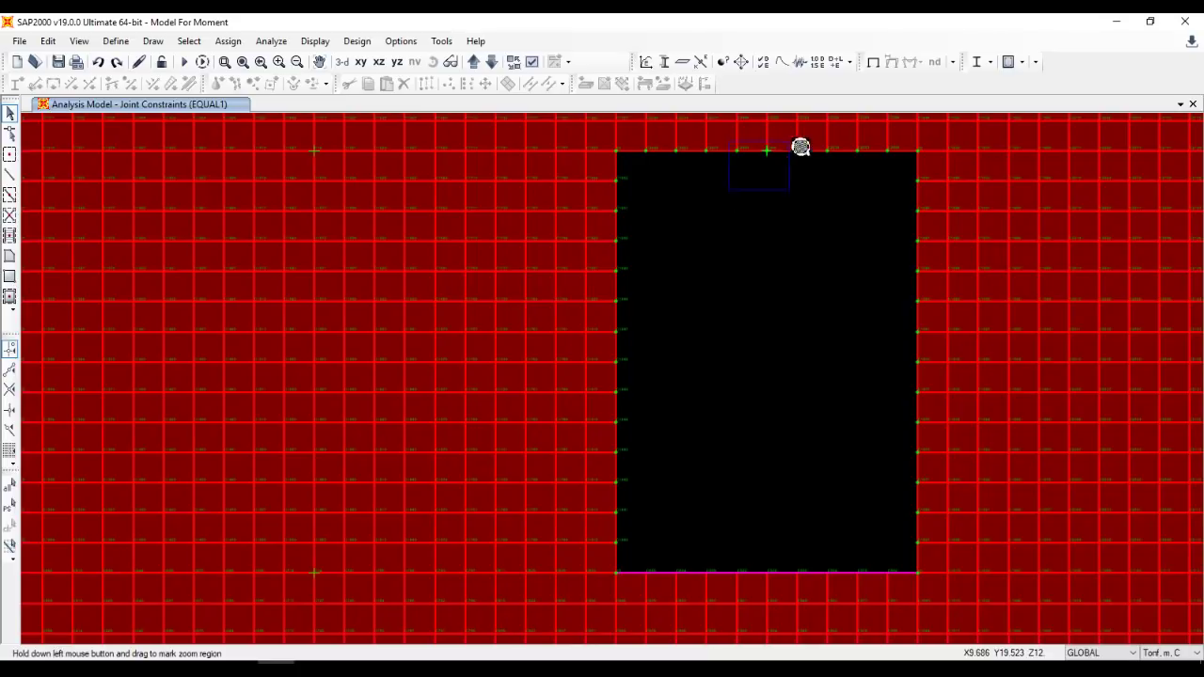
left_click_drag(800, 147, 795, 132)
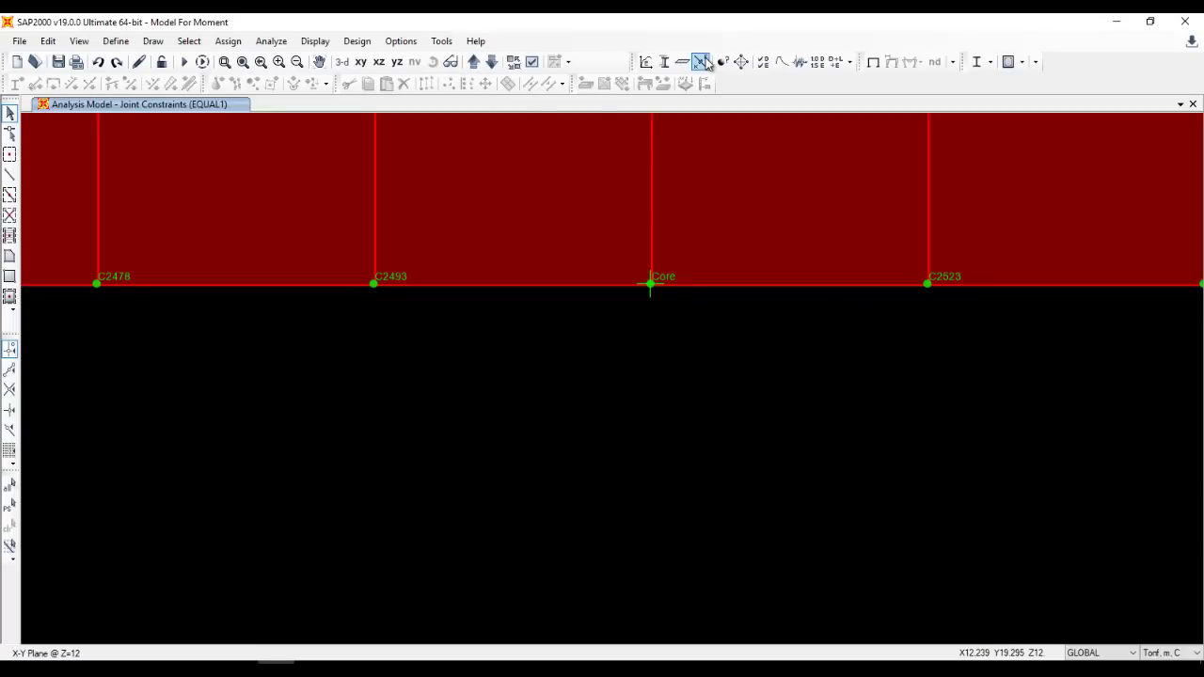
Hide the joint labels and show the whole floor plan at Z=12.
left_click(243, 62)
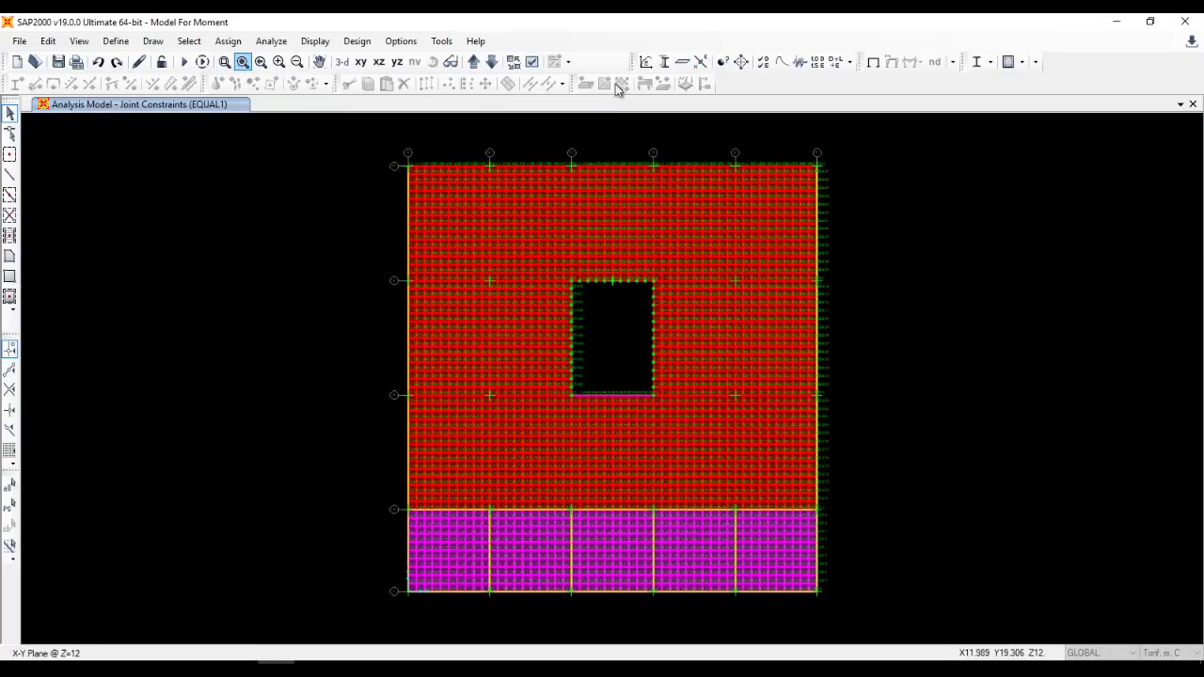
left_click(533, 62)
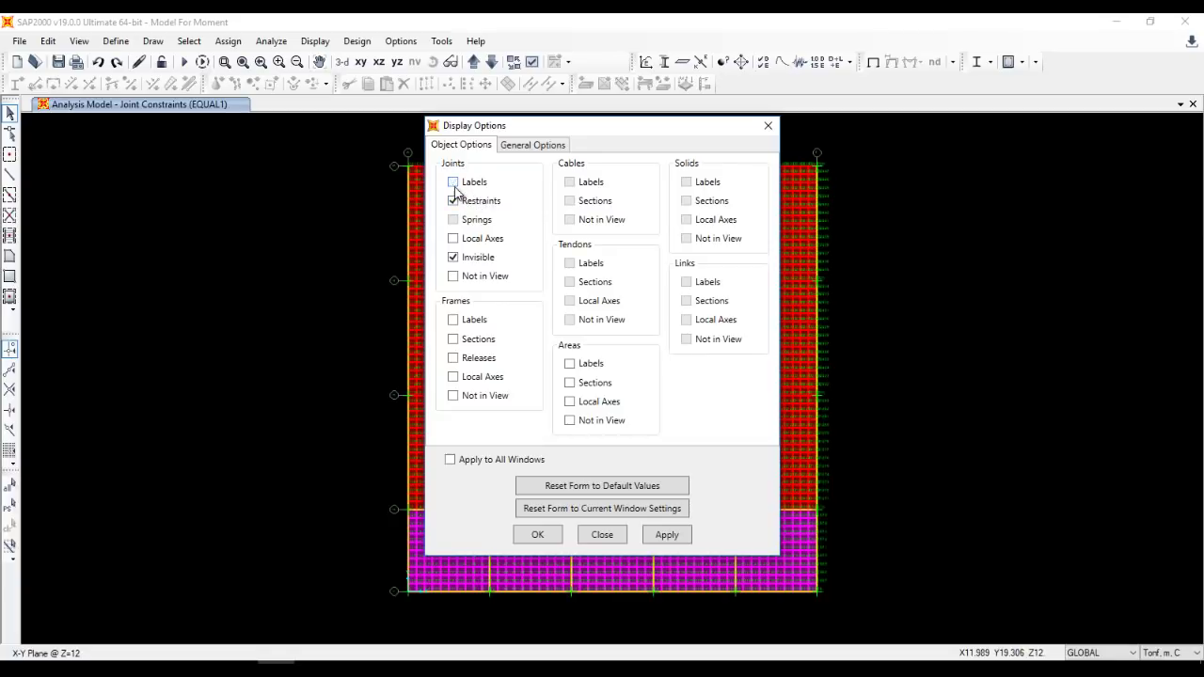
left_click(537, 534)
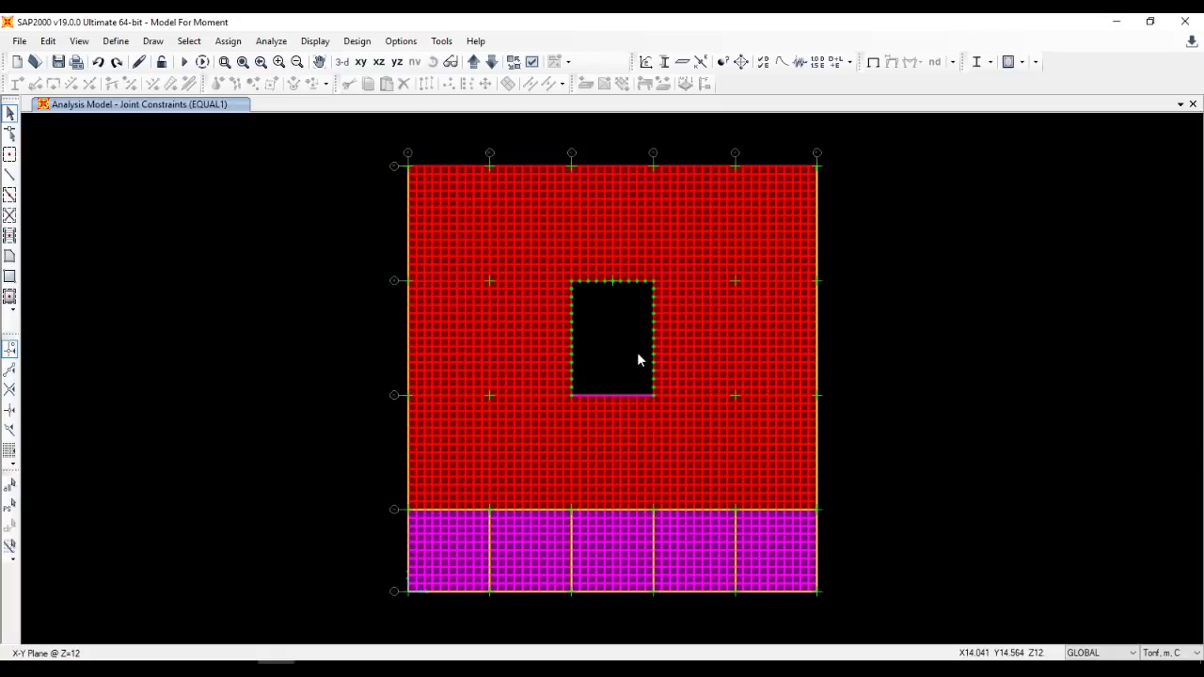
In the AutoCAD plan, draw a line upward from the midpoint between the first two upper-row grid intersections into the curved balcony.
scroll(462, 143, "up", 4)
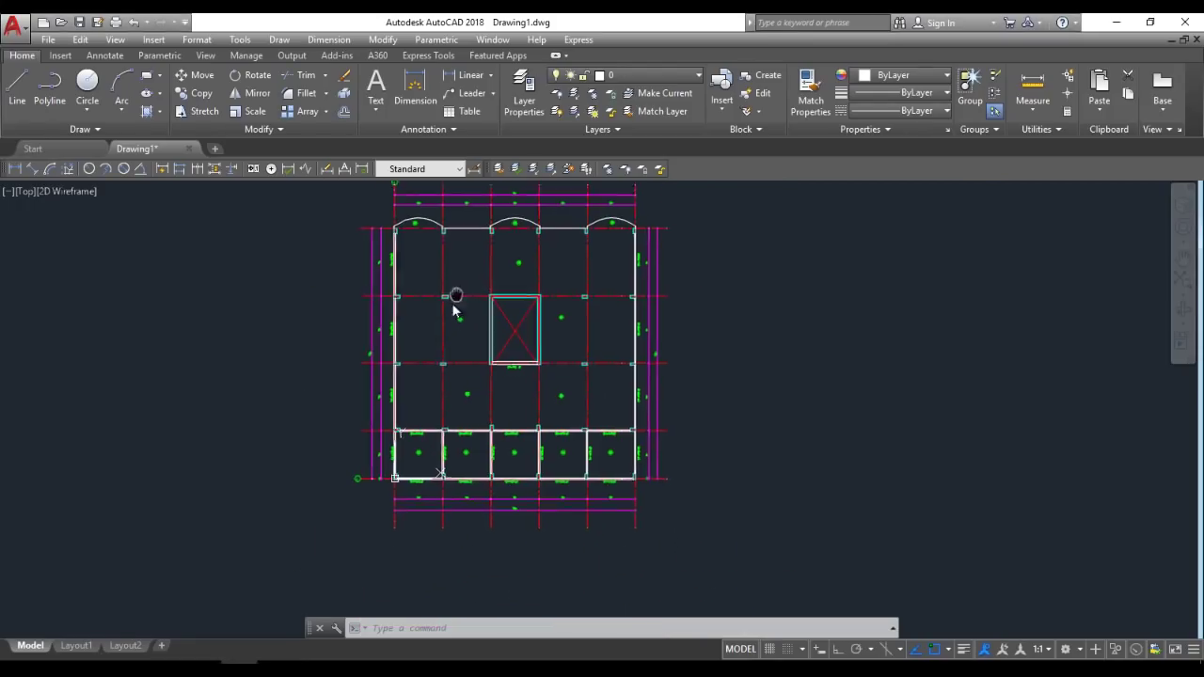
scroll(416, 295, "up", 8)
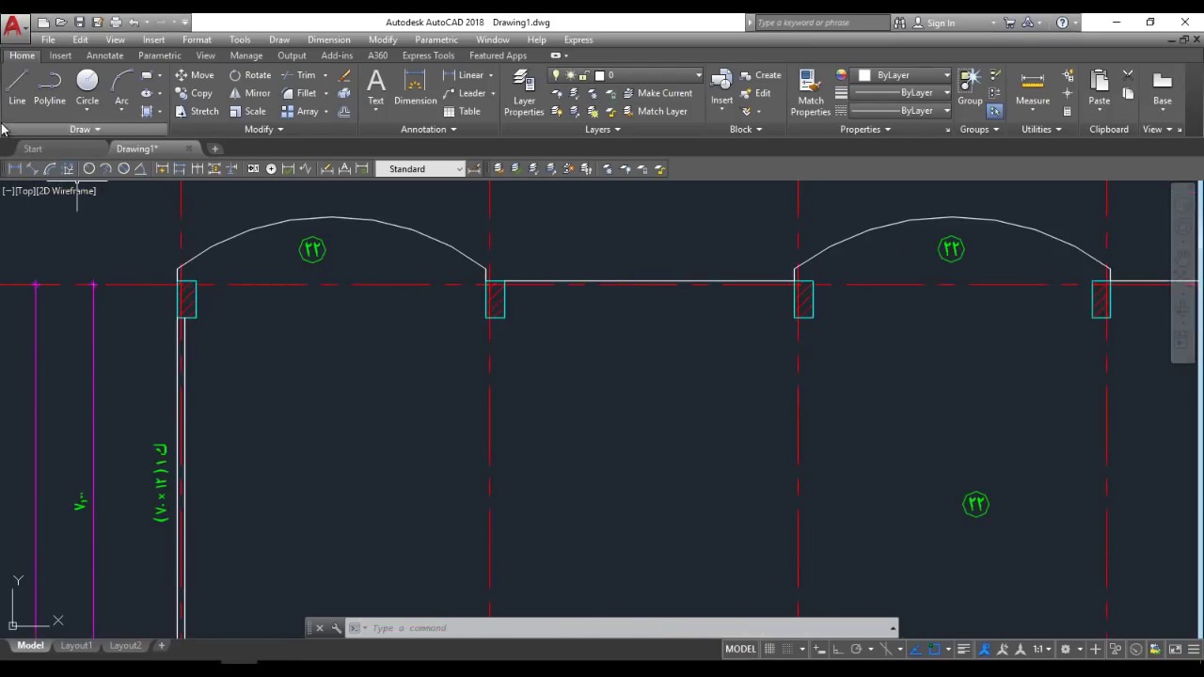
left_click(17, 87)
right_click(373, 355, "shift")
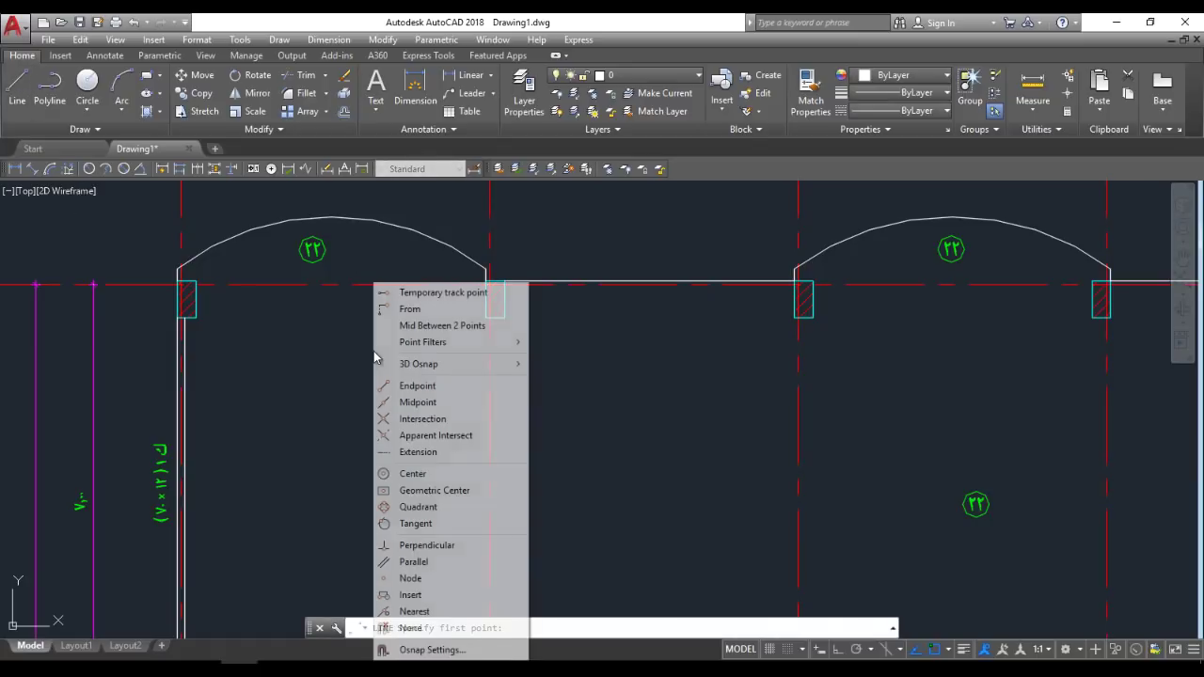
left_click(431, 327)
scroll(247, 287, "up", 4)
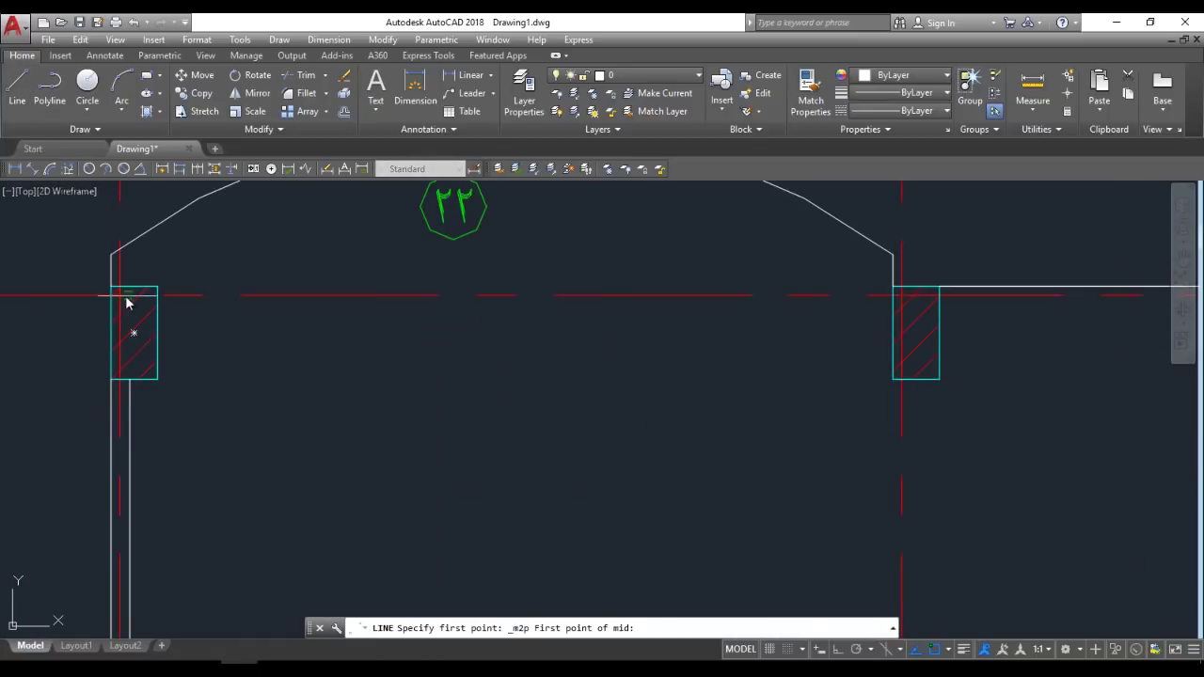
left_click(115, 301)
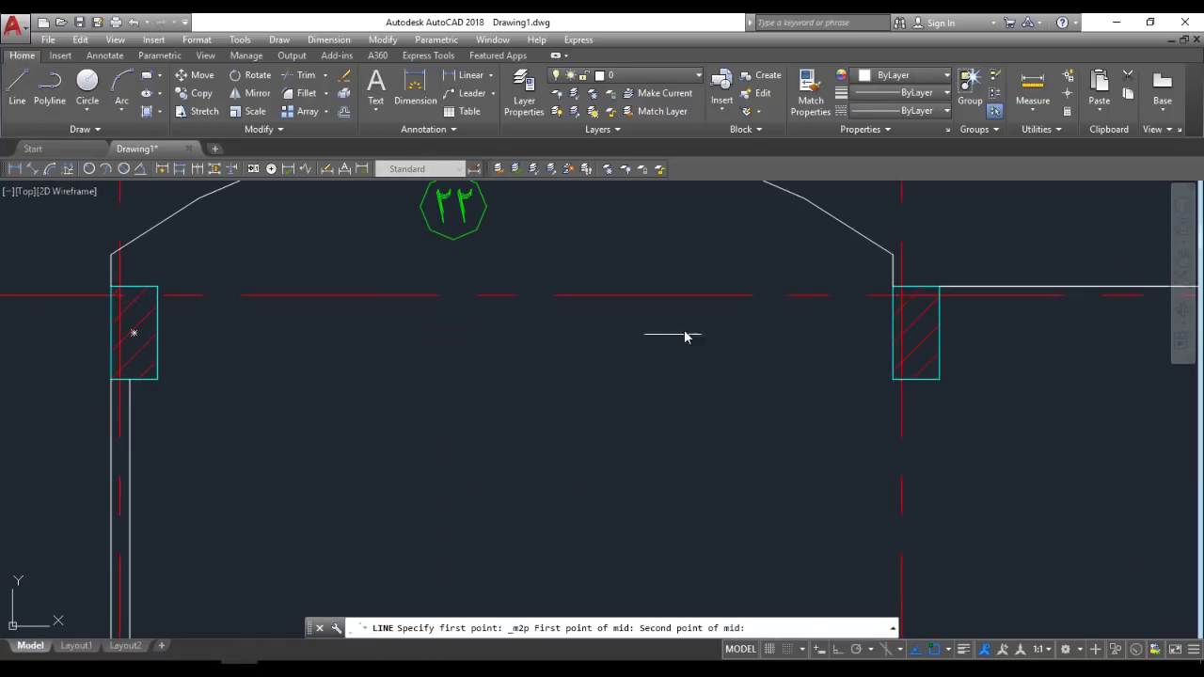
left_click(893, 297)
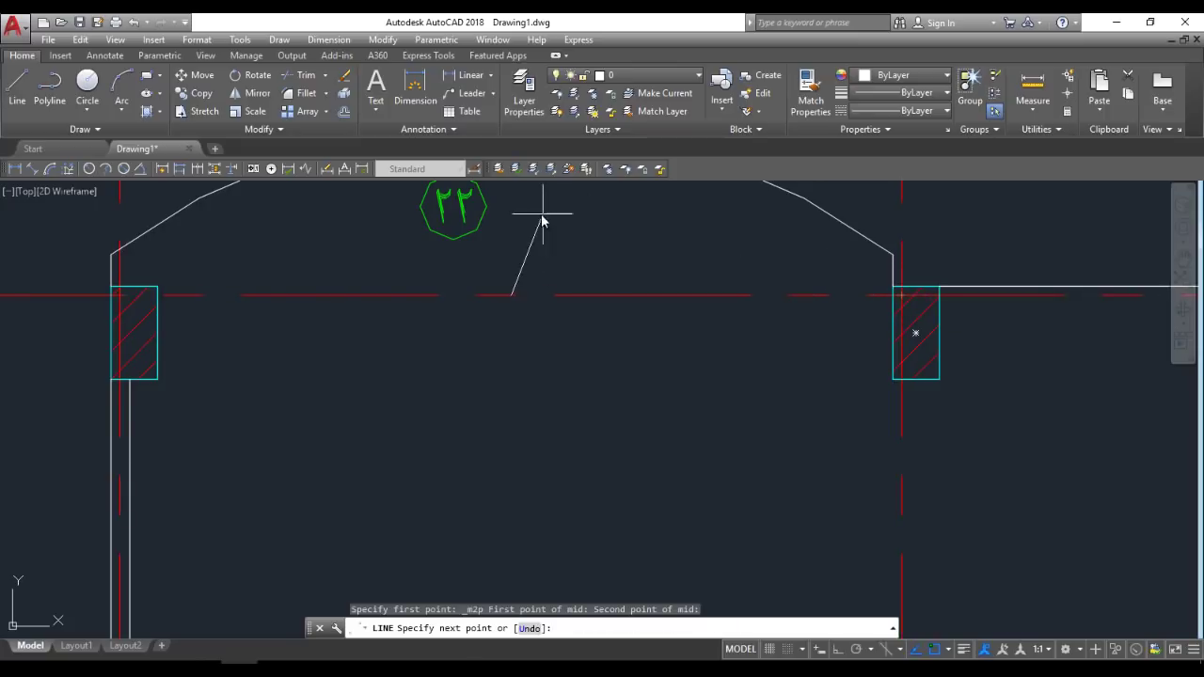
middle_click_drag(518, 255, 499, 399)
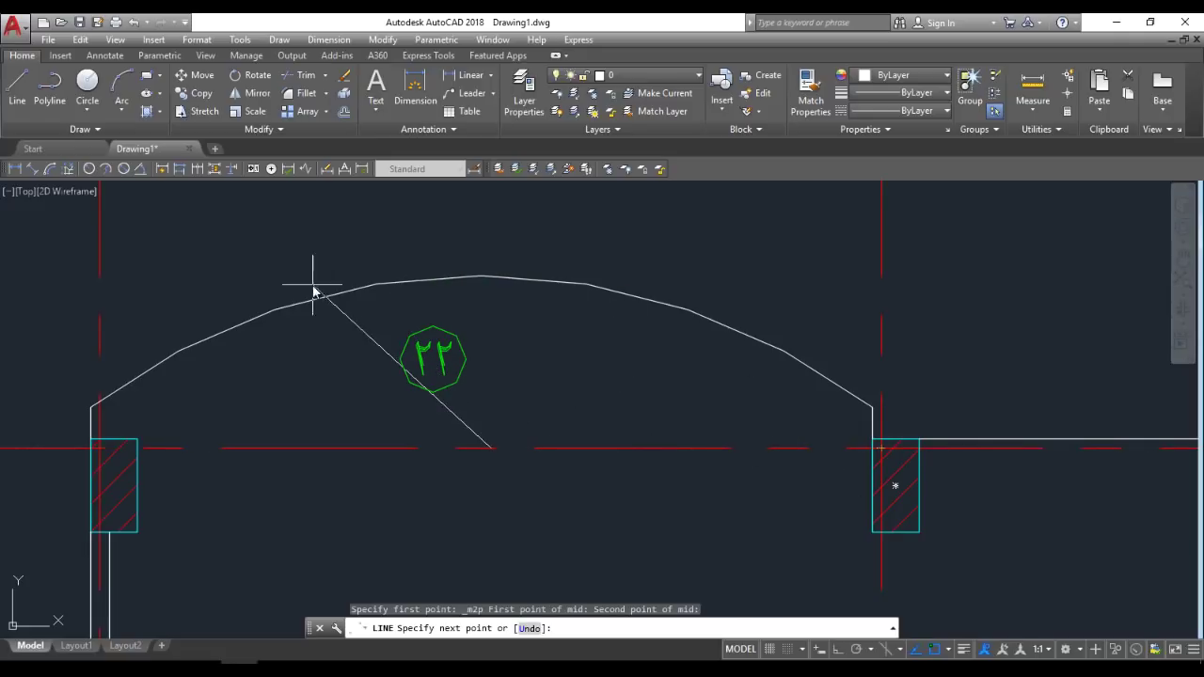
left_click(491, 322)
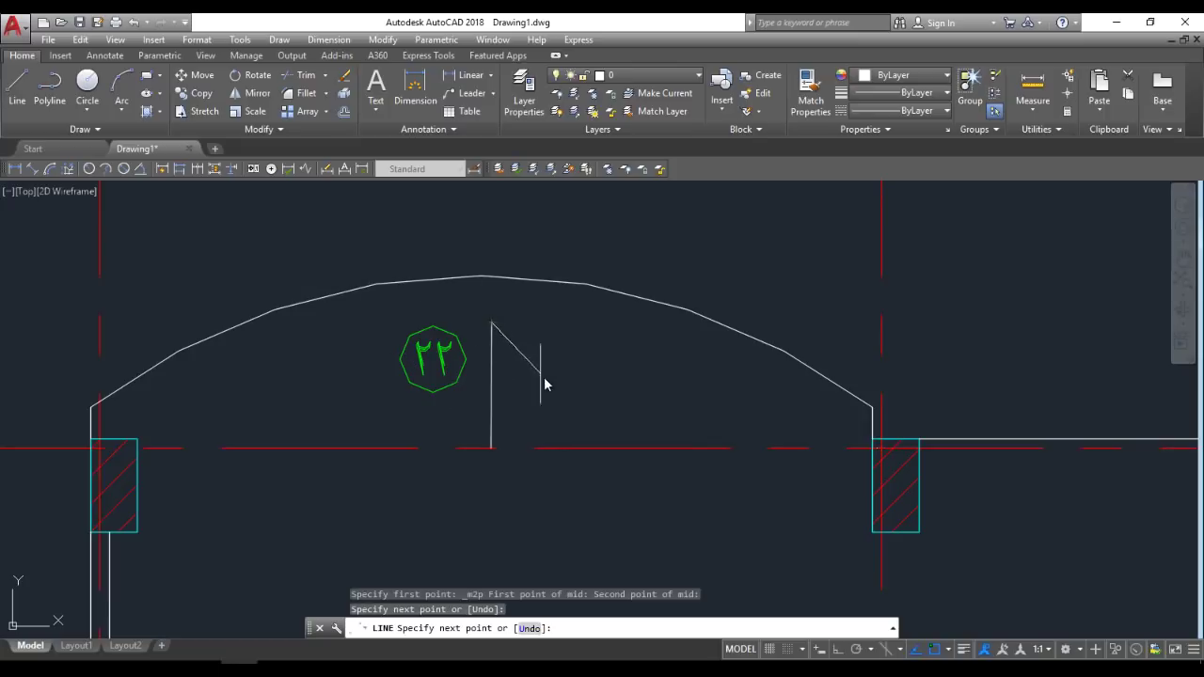
key("Return")
Read the coordinates of the new line's lower endpoint with the ID command.
scroll(480, 466, "up", 4)
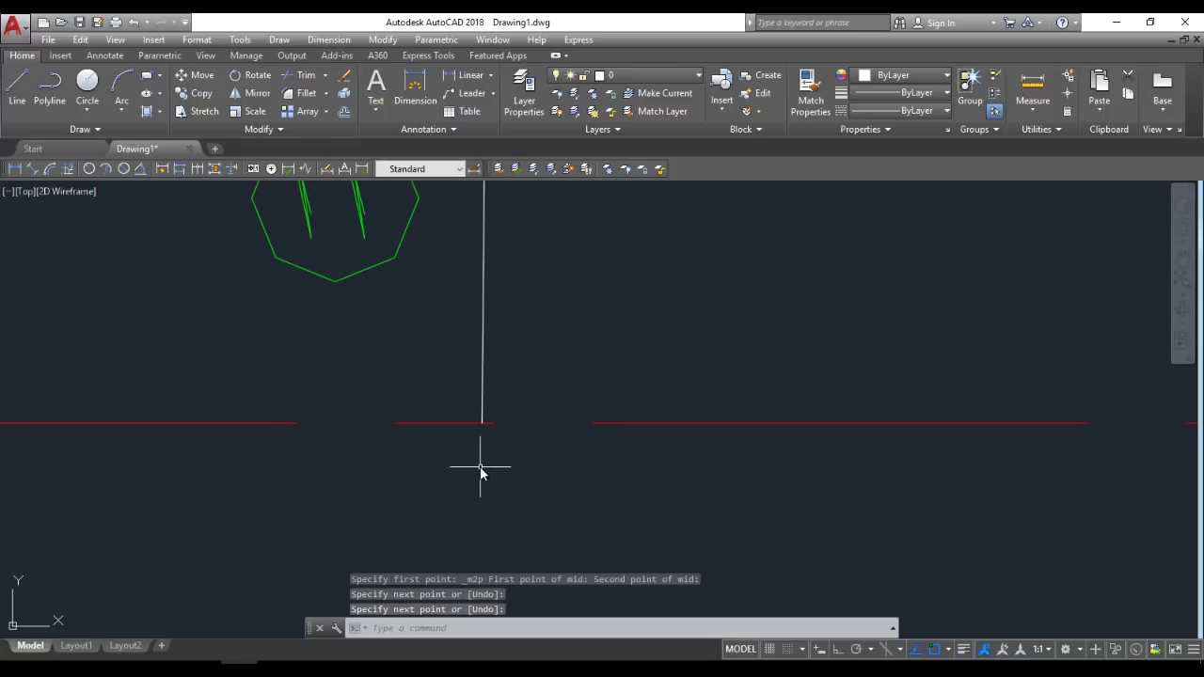
type("id")
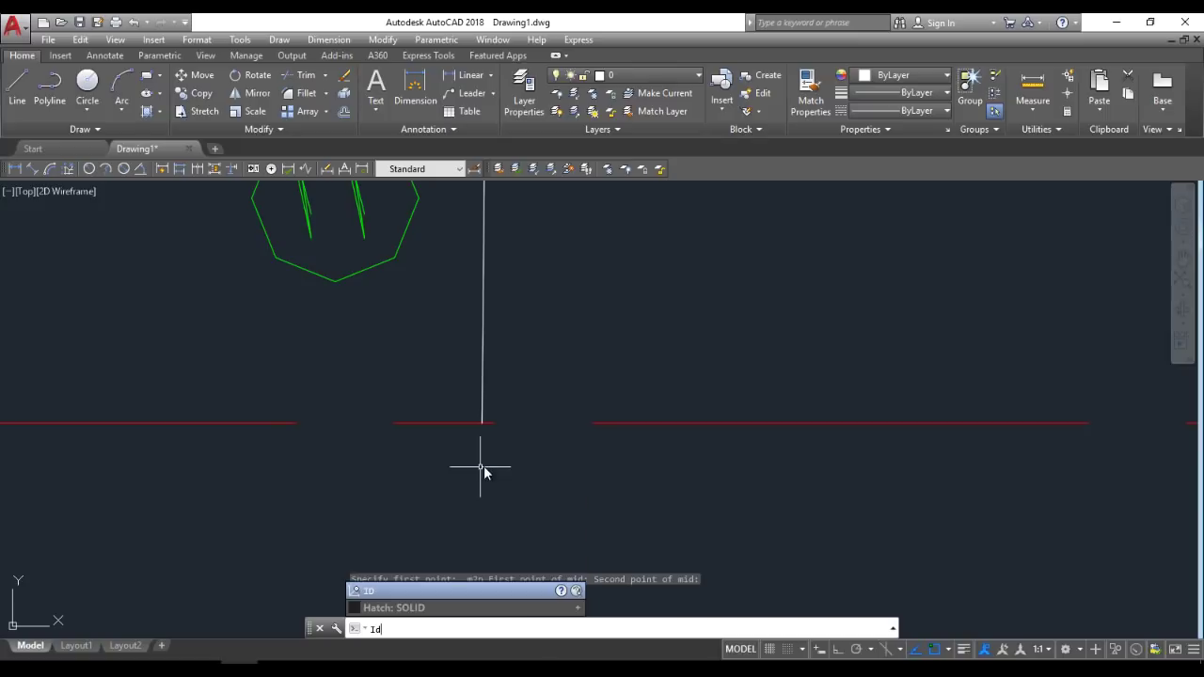
key("Return")
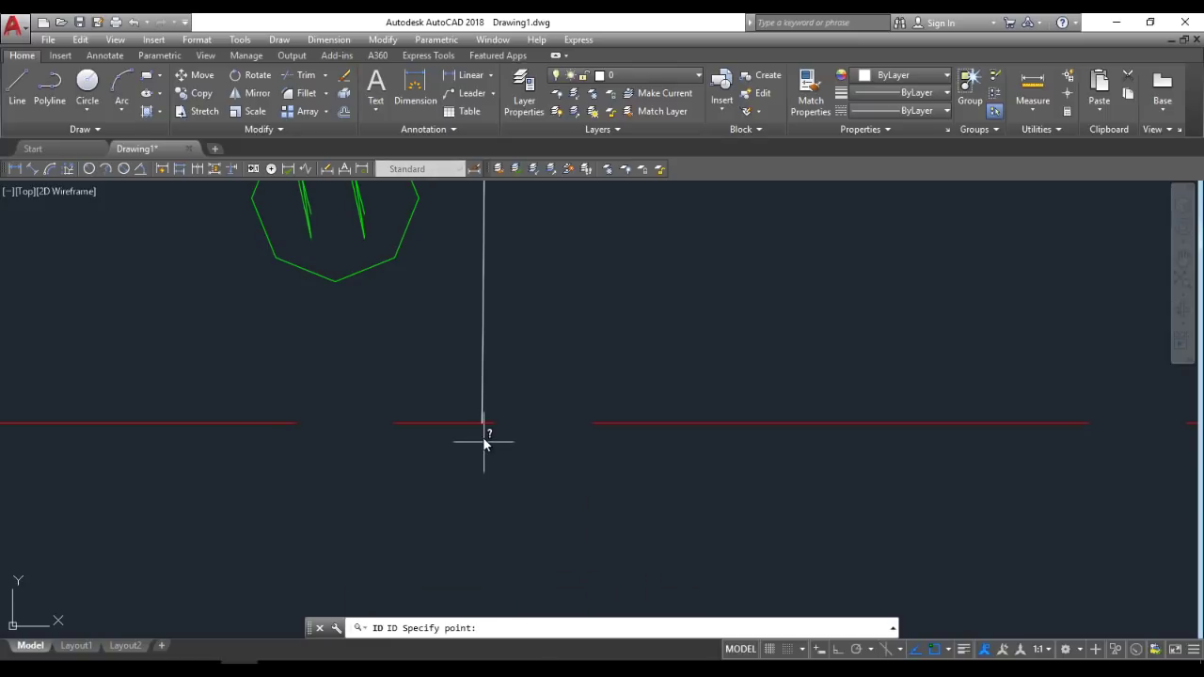
left_click(483, 425)
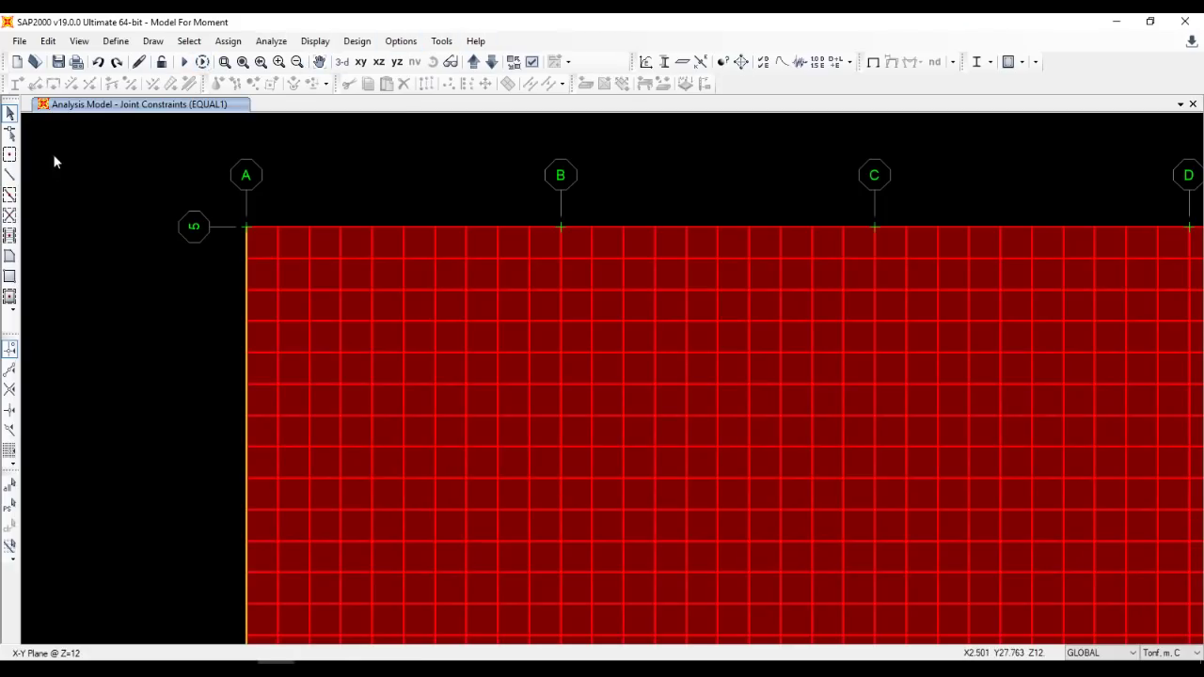
Switch to SAP2000 and draw a straight frame with section None along grid 5 from X 2.5, Y 26 to grid B.
left_click(11, 175)
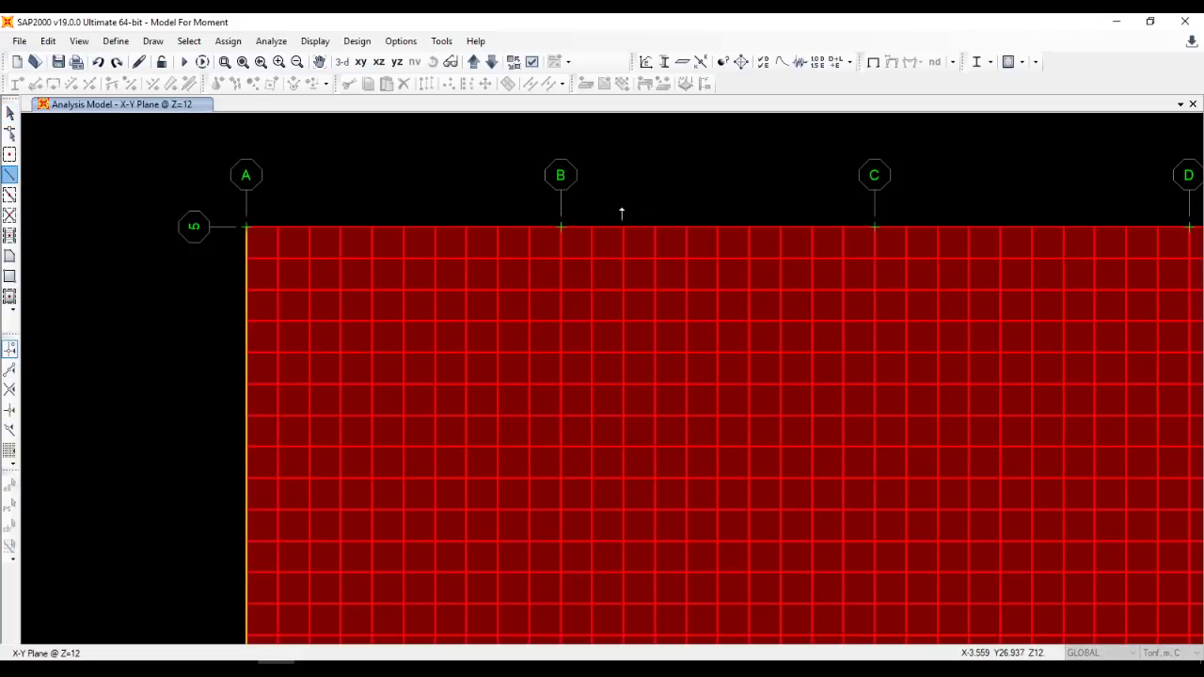
left_click(1009, 229)
left_click(1005, 230)
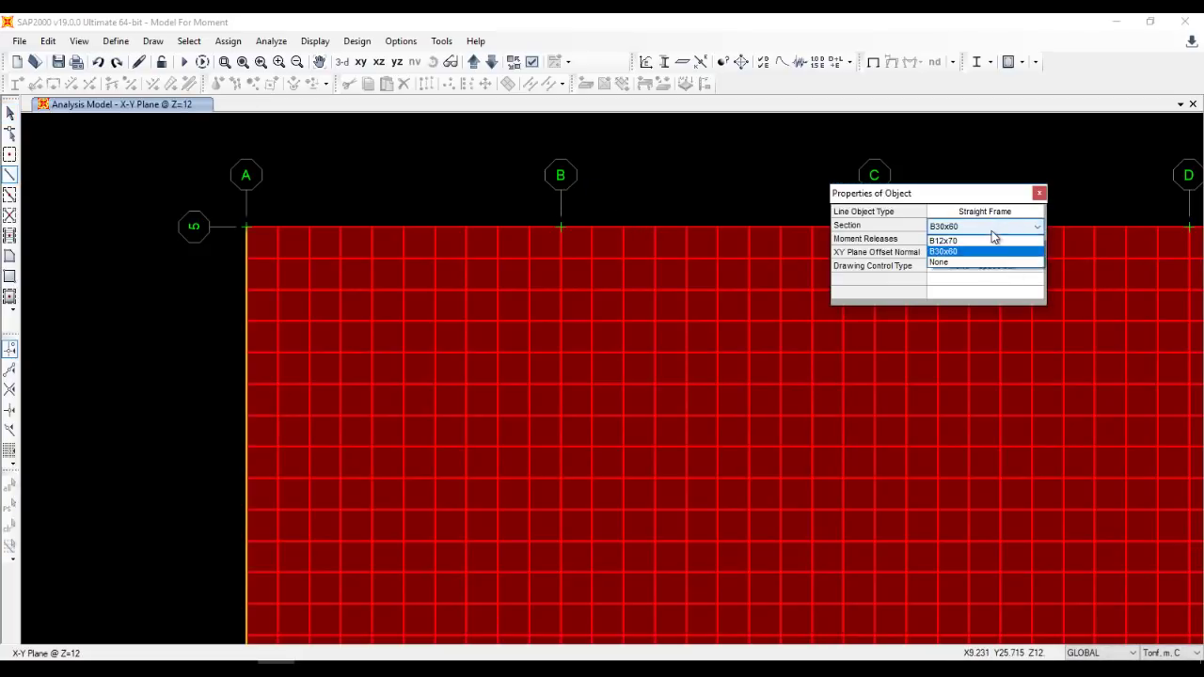
left_click(945, 262)
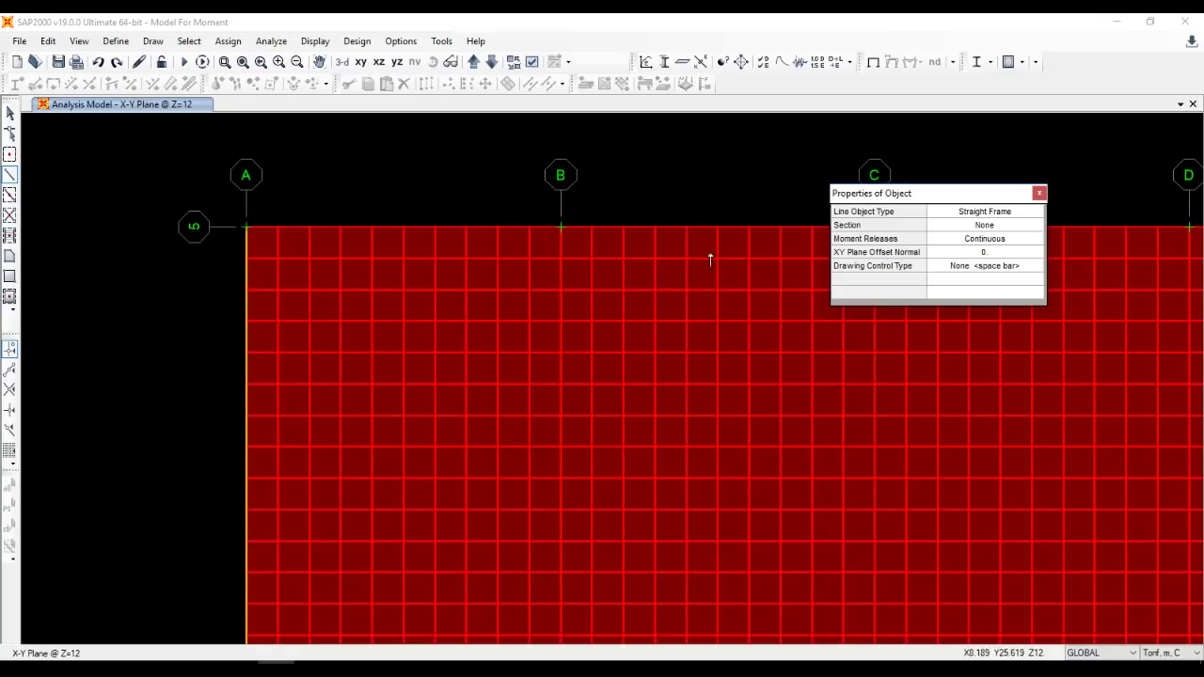
left_click(405, 227)
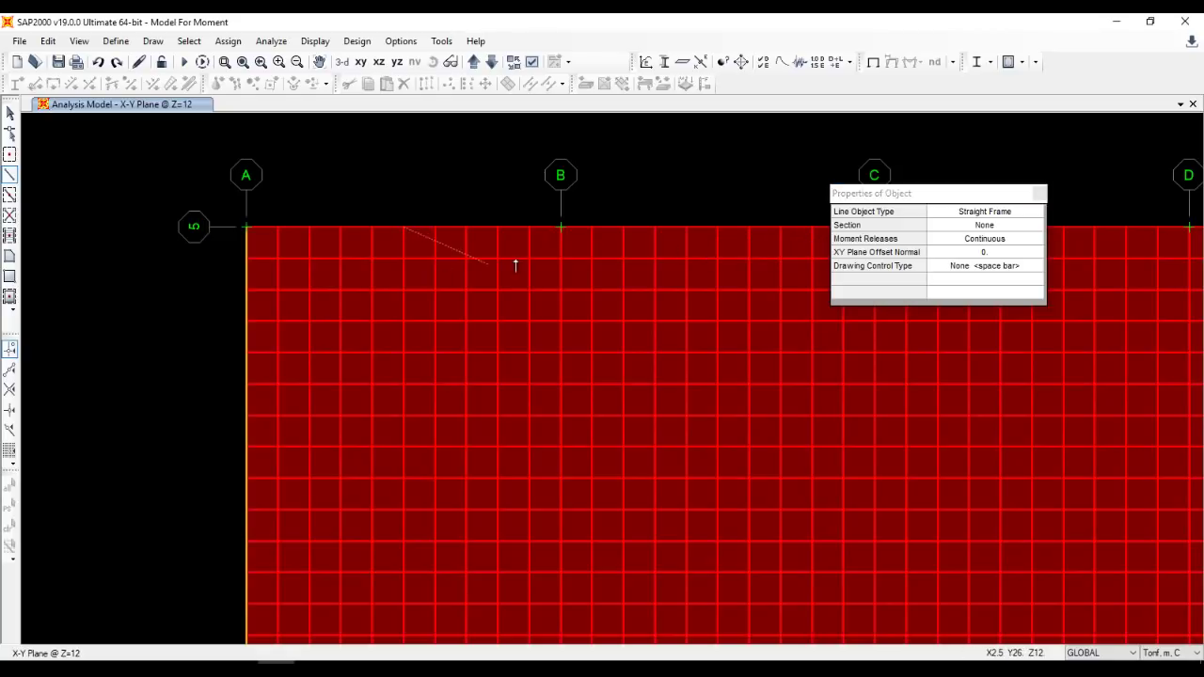
double_click(550, 233)
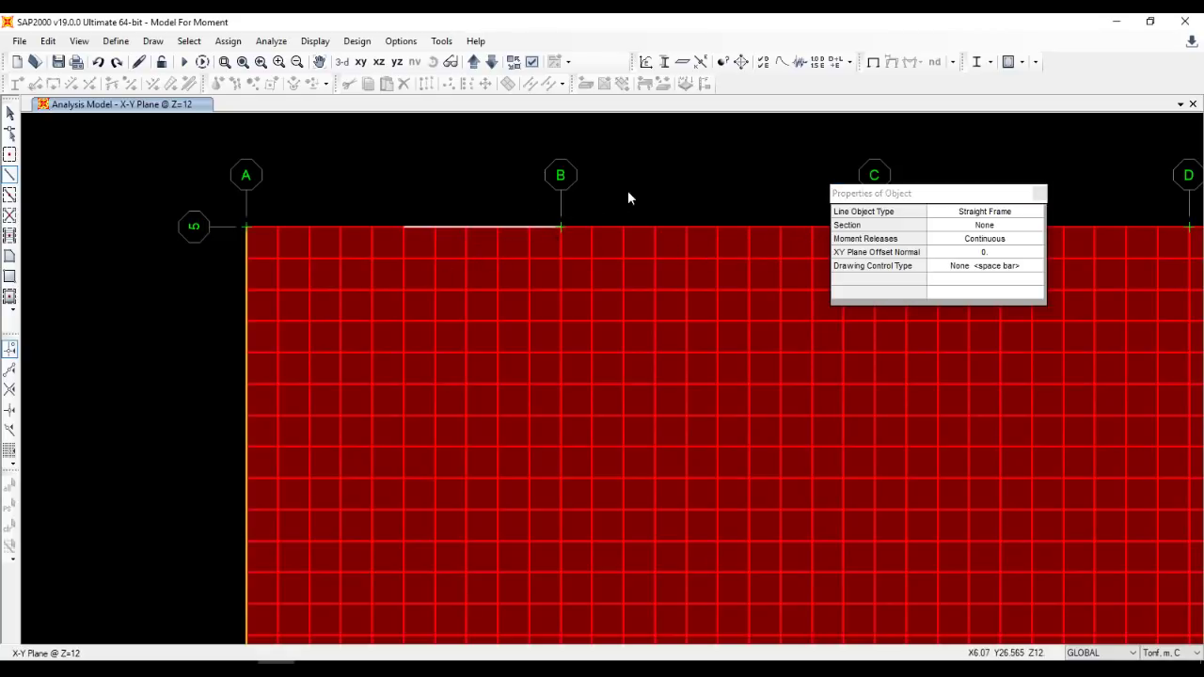
left_click(1039, 193)
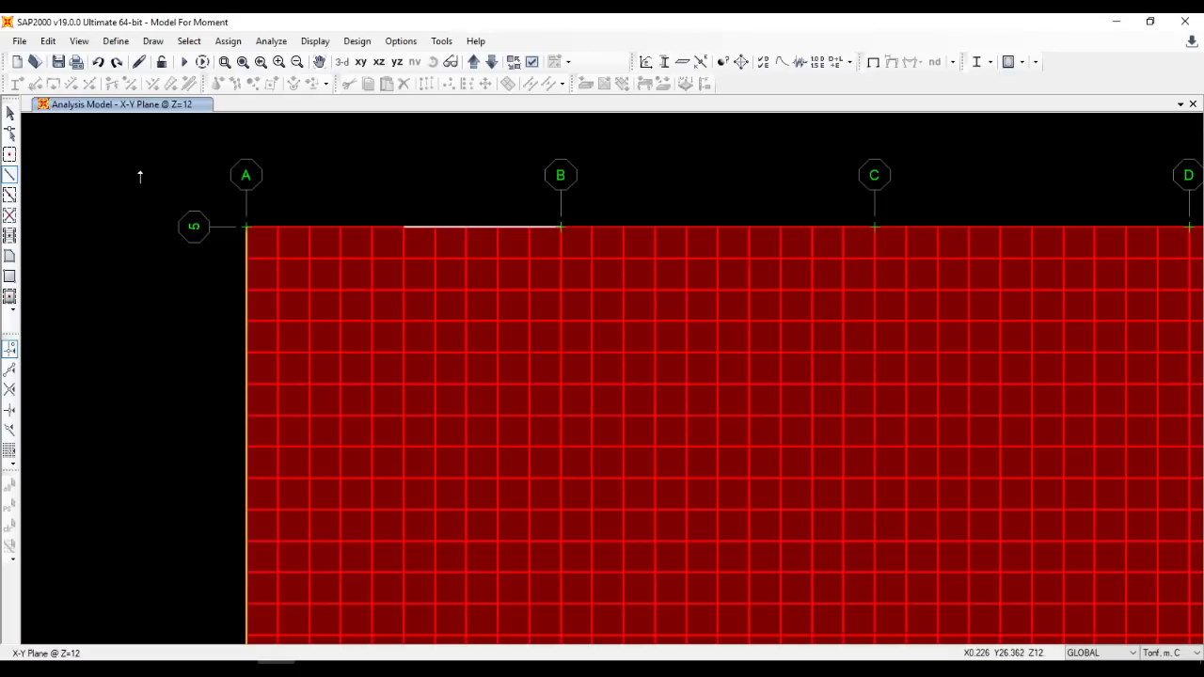
left_click(9, 113)
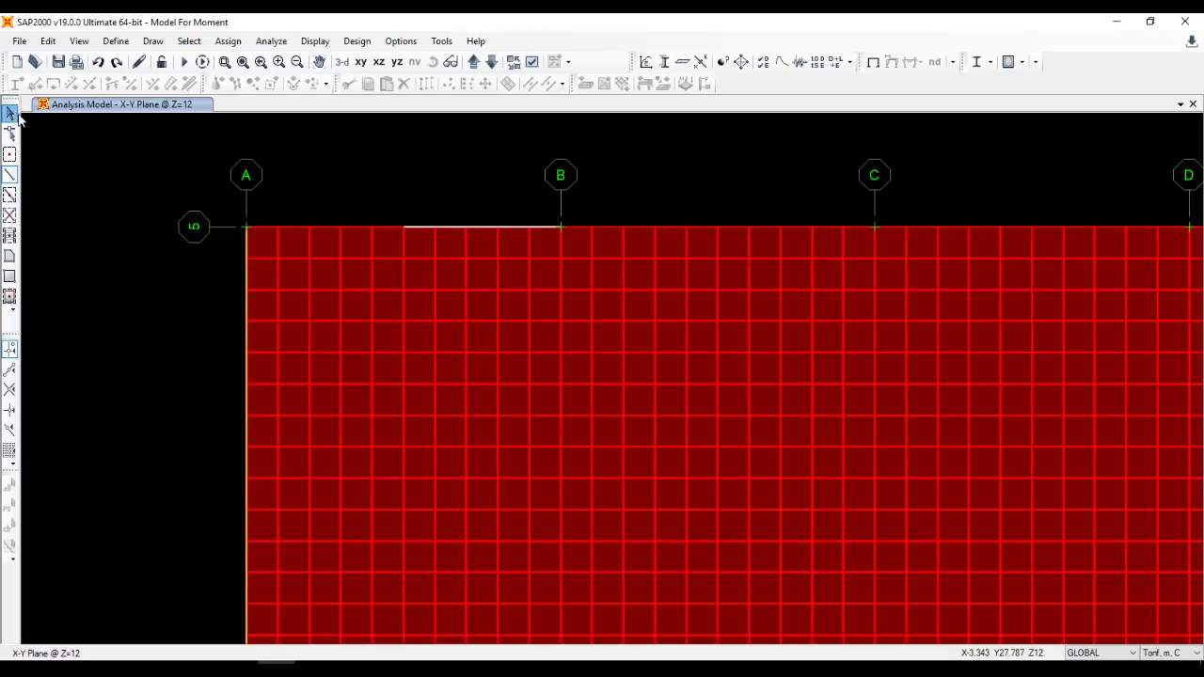
left_click(478, 225)
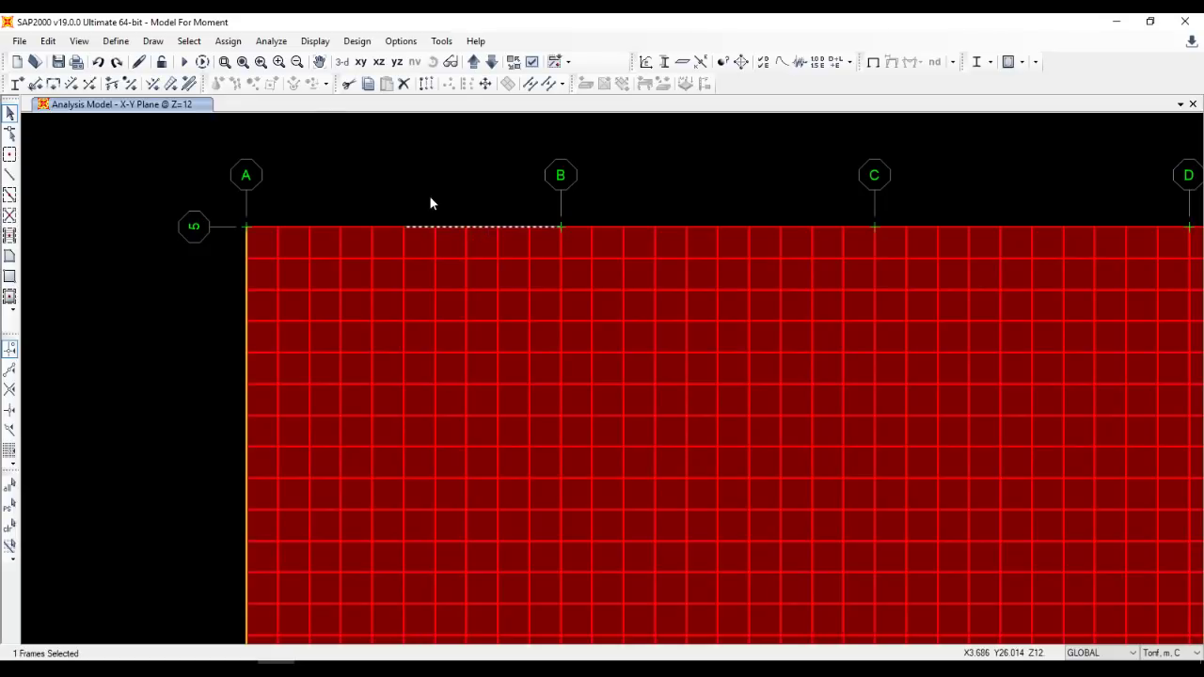
left_click(48, 40)
mouse_move(187, 313)
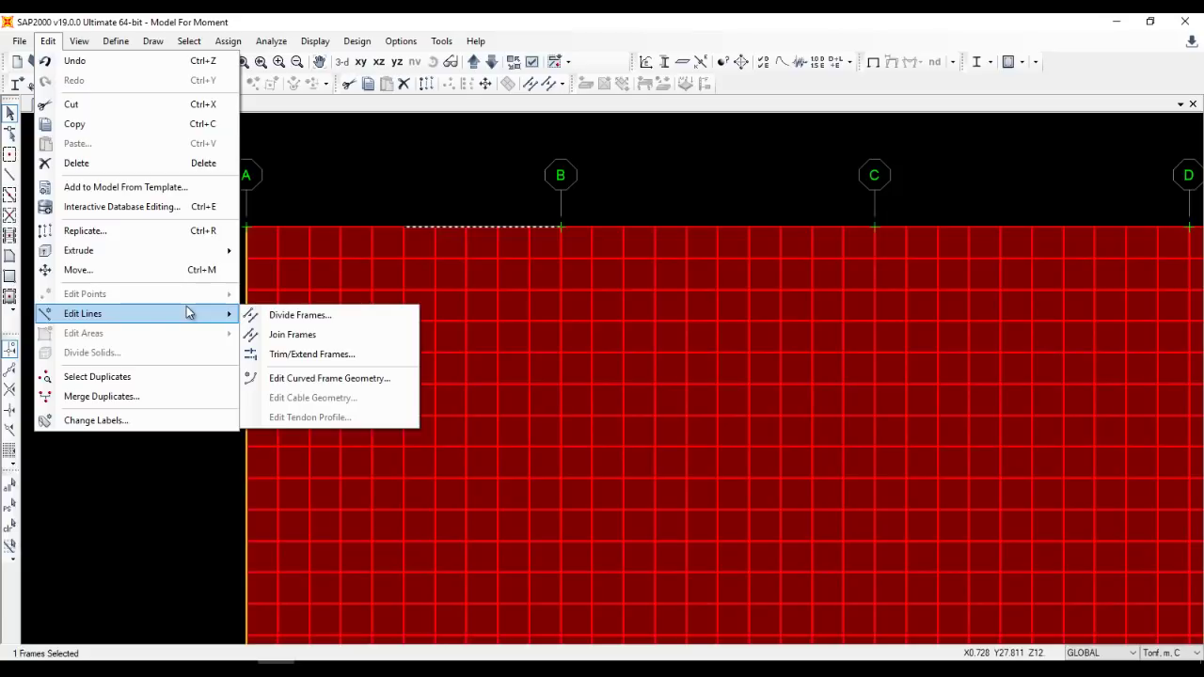
mouse_move(199, 252)
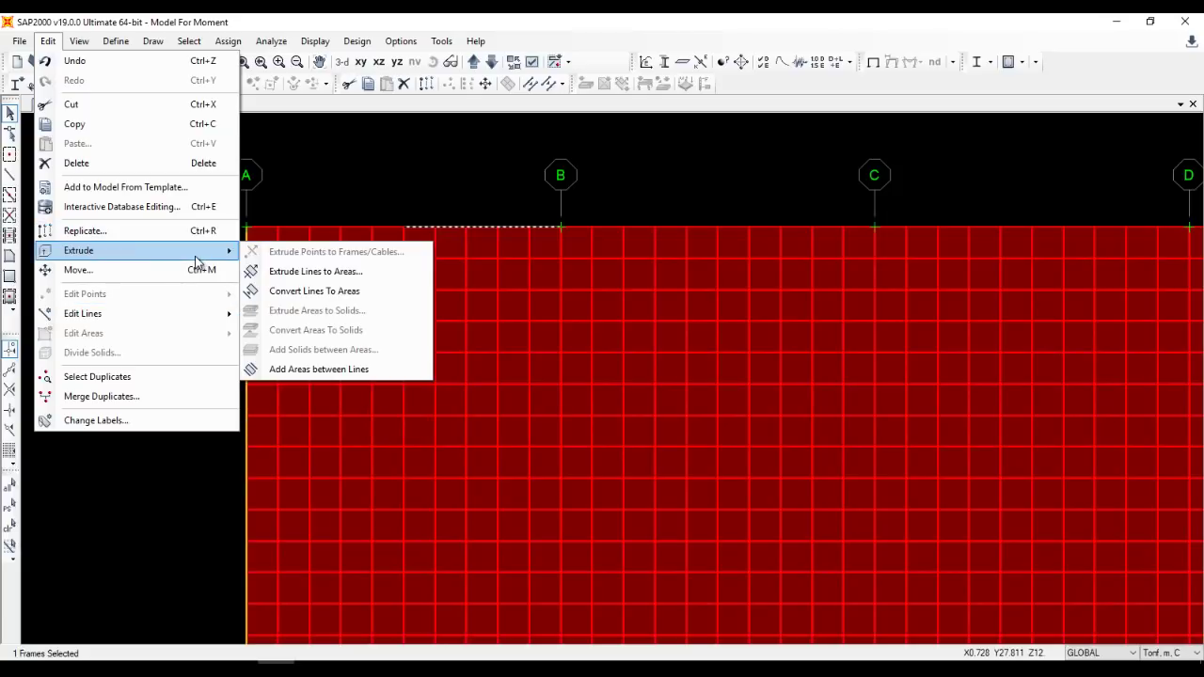
left_click(363, 275)
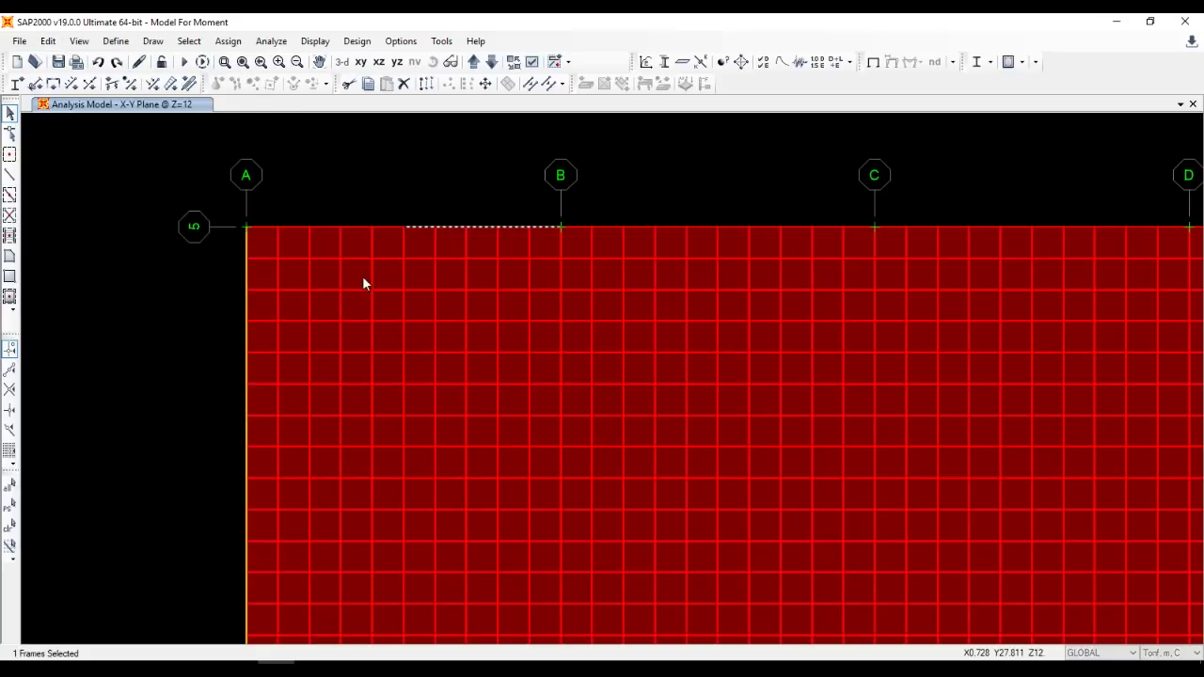
left_click(661, 248)
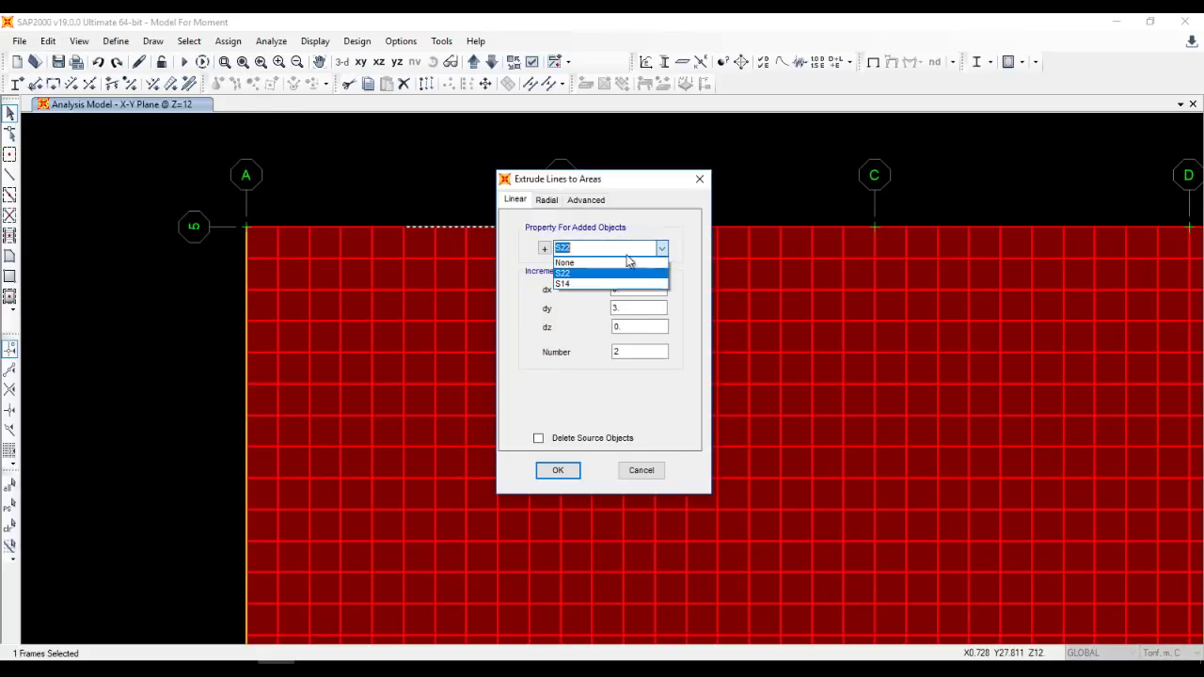
left_click(578, 273)
left_click_drag(592, 182, 724, 172)
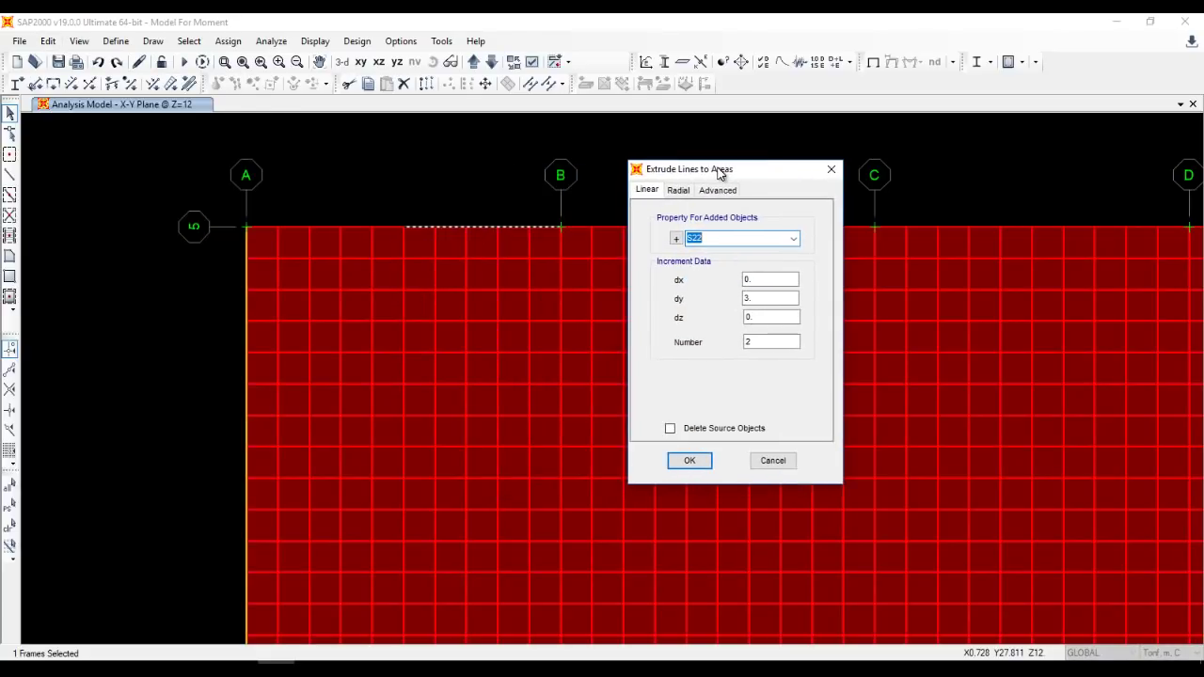
left_click(678, 190)
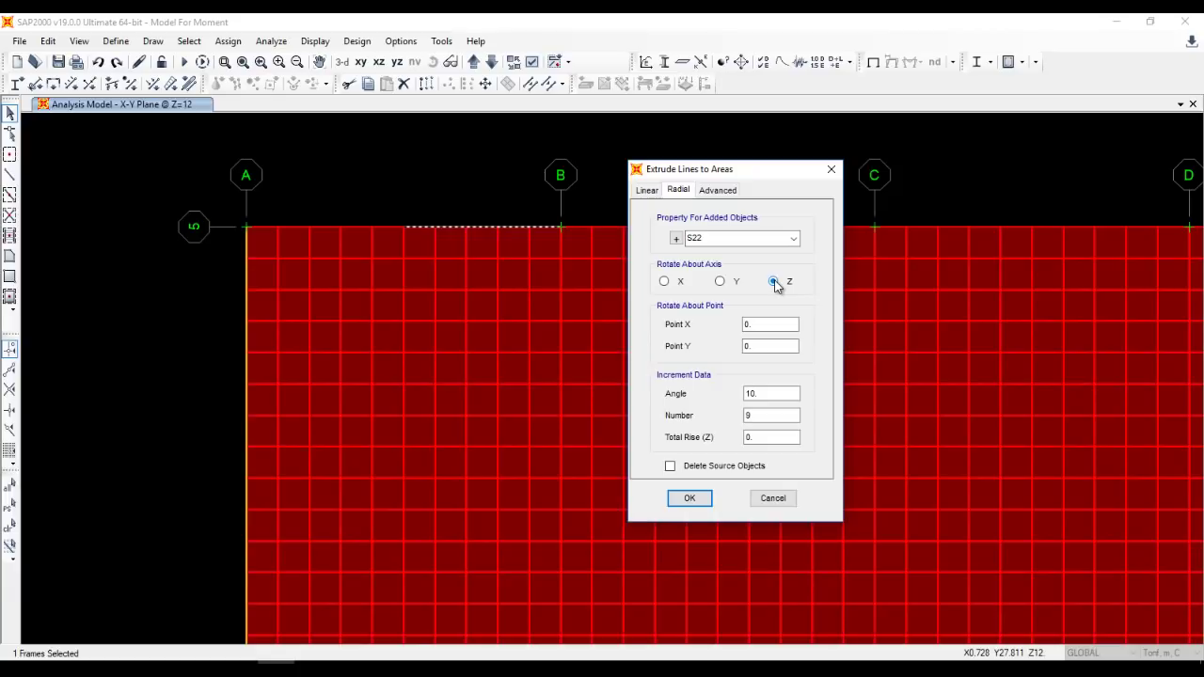
double_click(758, 324)
double_click(771, 345)
Open Windows Journal and sketch a slab in perspective with its thickness and three coordinate axes on its surface.
left_click(19, 662)
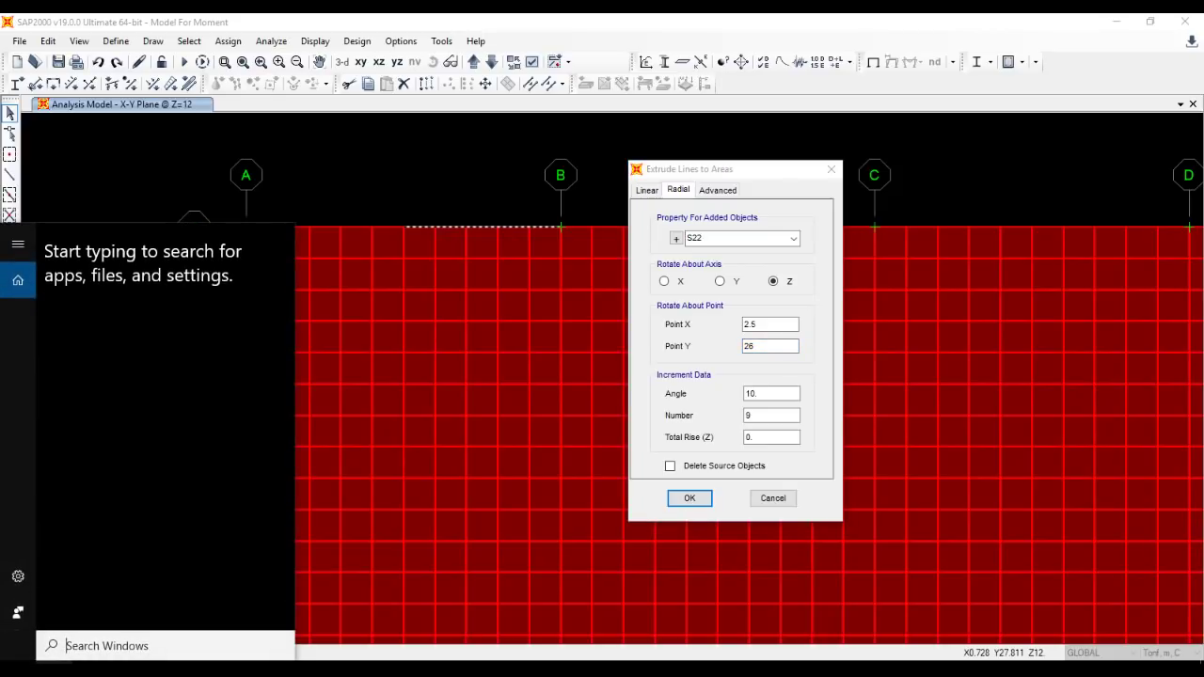
type("jo")
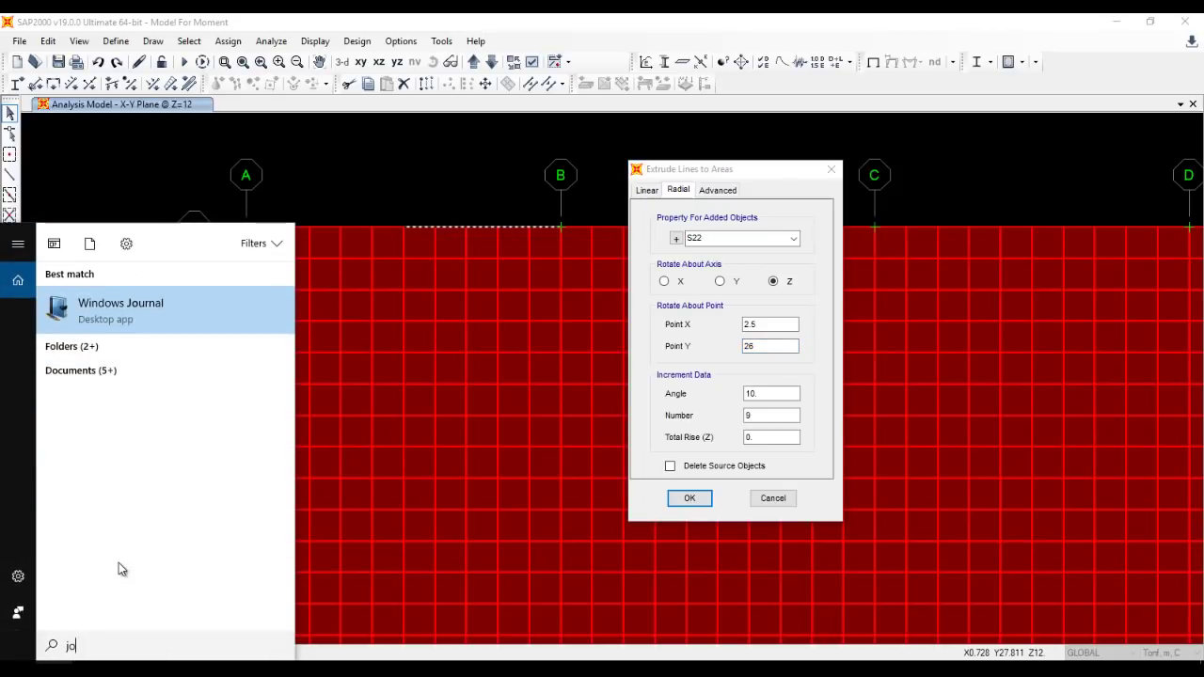
left_click(163, 319)
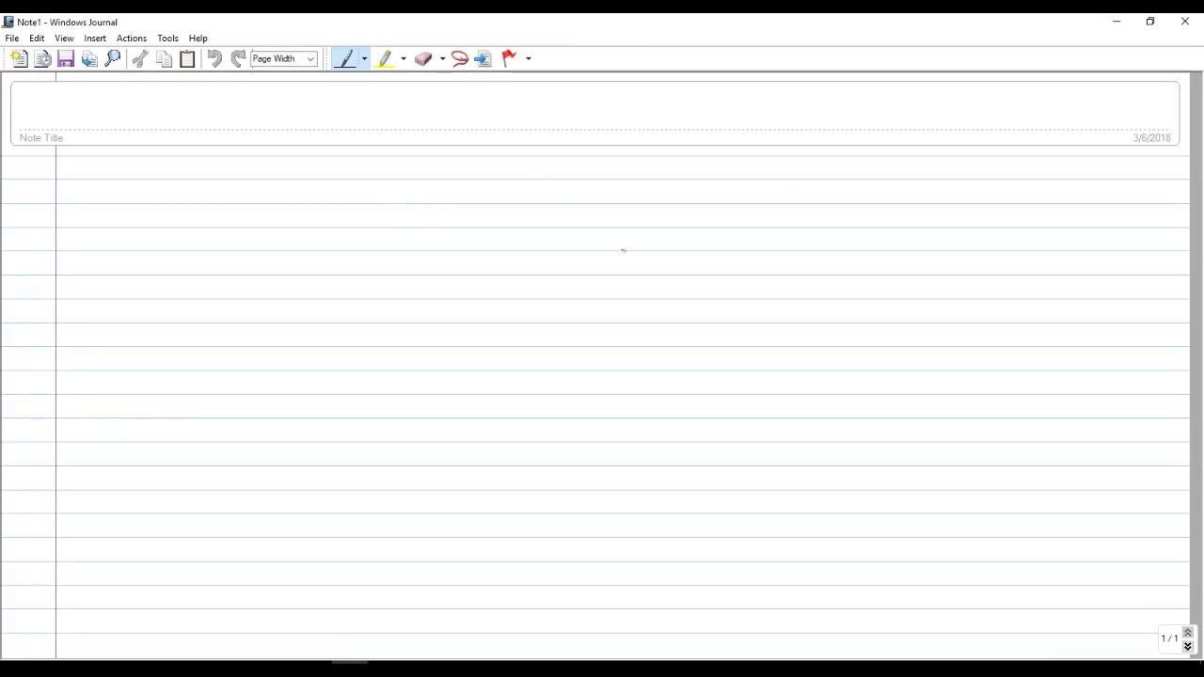
mouse_move(669, 231)
left_mouse_down()
mouse_move(457, 252)
mouse_move(201, 355)
mouse_move(130, 446)
mouse_move(493, 423)
mouse_move(710, 238)
left_mouse_up()
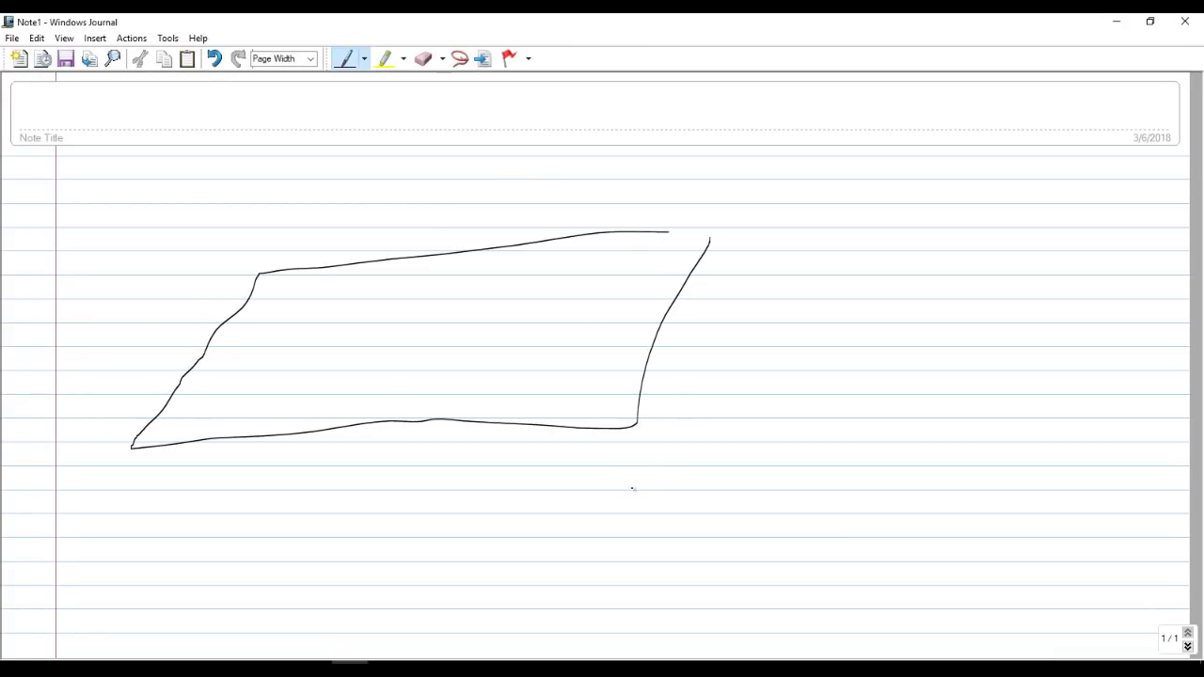
left_click_drag(631, 431, 632, 487)
mouse_move(711, 246)
left_mouse_down()
mouse_move(713, 317)
mouse_move(633, 483)
mouse_move(435, 491)
left_mouse_up()
mouse_move(360, 490)
left_mouse_down()
mouse_move(211, 490)
mouse_move(186, 455)
left_mouse_up()
mouse_move(359, 363)
left_mouse_down()
mouse_move(529, 356)
mouse_move(471, 380)
left_mouse_up()
mouse_move(365, 359)
left_mouse_down()
mouse_move(439, 294)
mouse_move(415, 290)
mouse_move(435, 314)
left_mouse_up()
left_click_drag(357, 365, 321, 286)
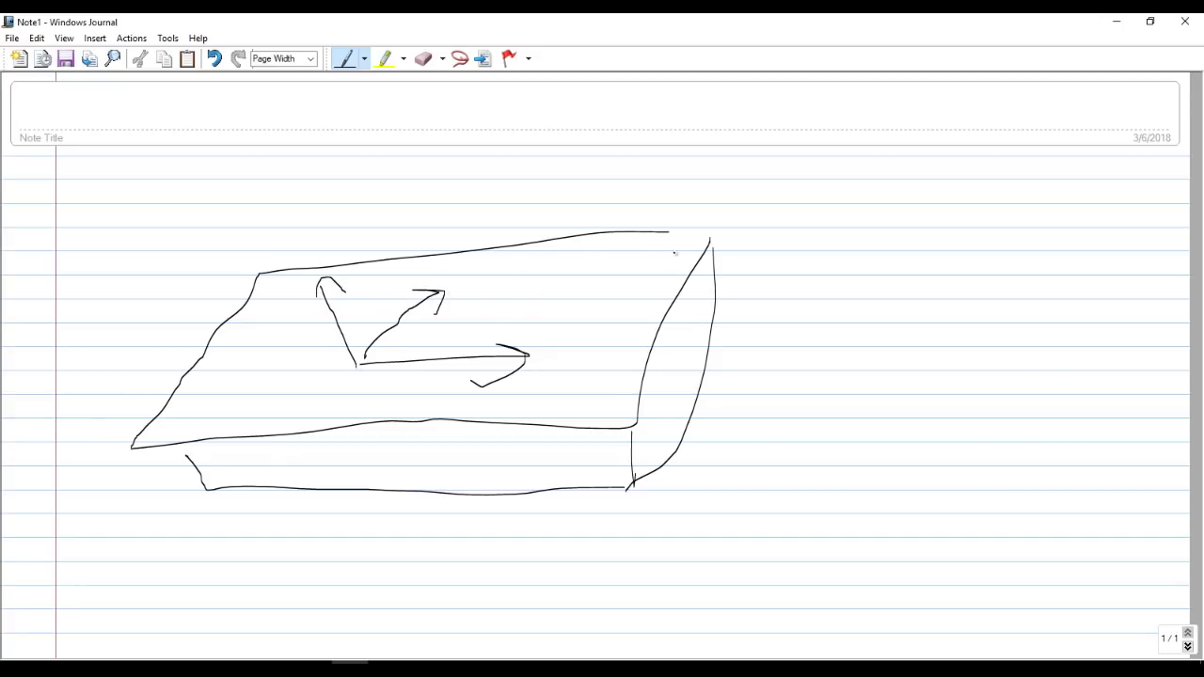
Sketch the curved balcony on the slab's rear edge, a rotation arrow about the vertical axis, and radial lines from the edge's middle.
mouse_move(674, 252)
left_mouse_down()
mouse_move(604, 184)
mouse_move(512, 175)
mouse_move(389, 193)
mouse_move(306, 224)
mouse_move(265, 258)
left_mouse_up()
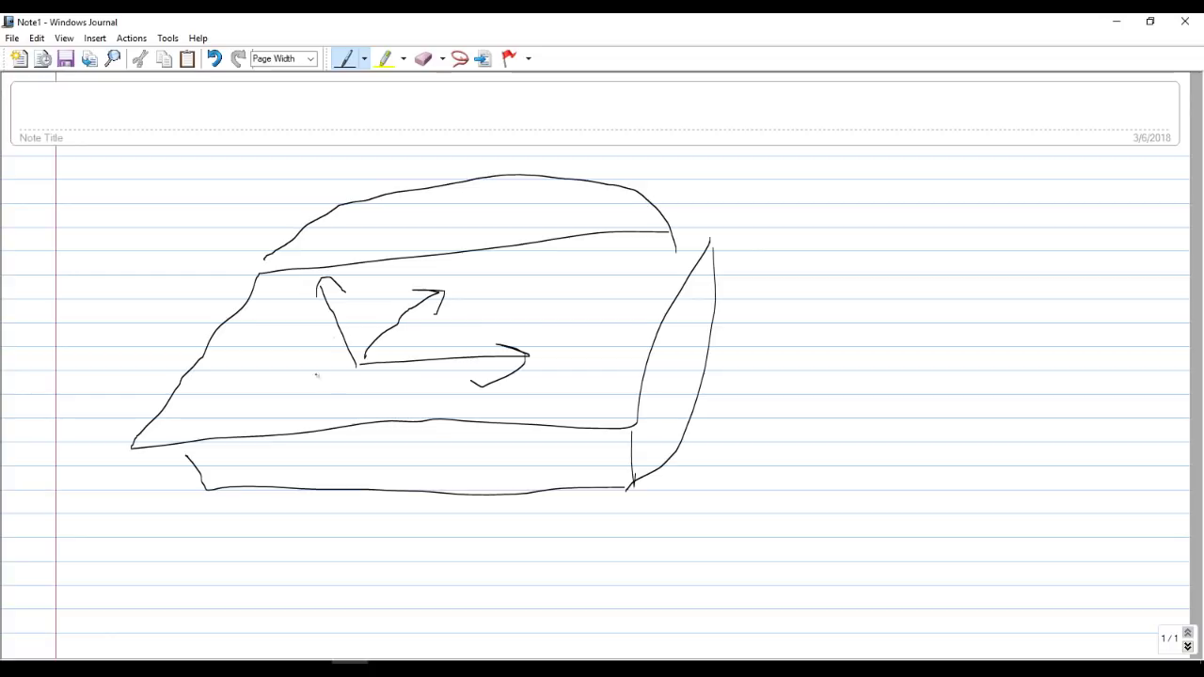
mouse_move(299, 366)
left_mouse_down()
mouse_move(354, 320)
mouse_move(327, 302)
left_mouse_up()
left_click_drag(446, 252, 544, 181)
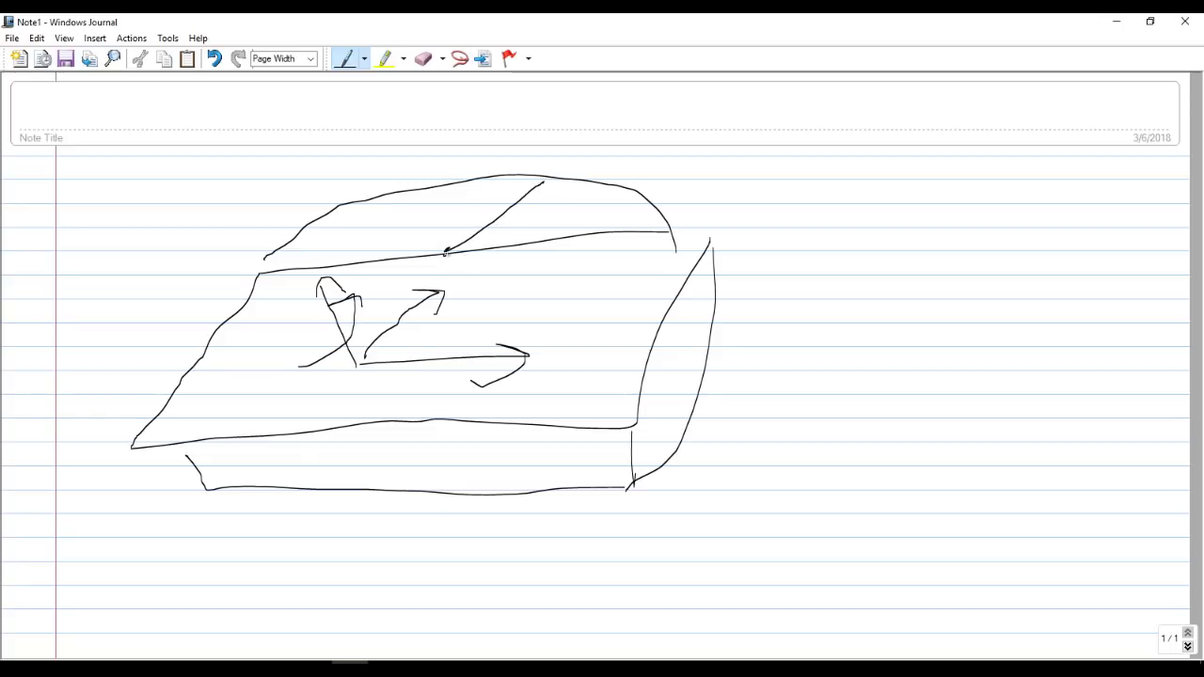
left_click_drag(446, 252, 651, 195)
mouse_move(445, 193)
left_mouse_down()
mouse_move(446, 252)
mouse_move(304, 191)
left_mouse_up()
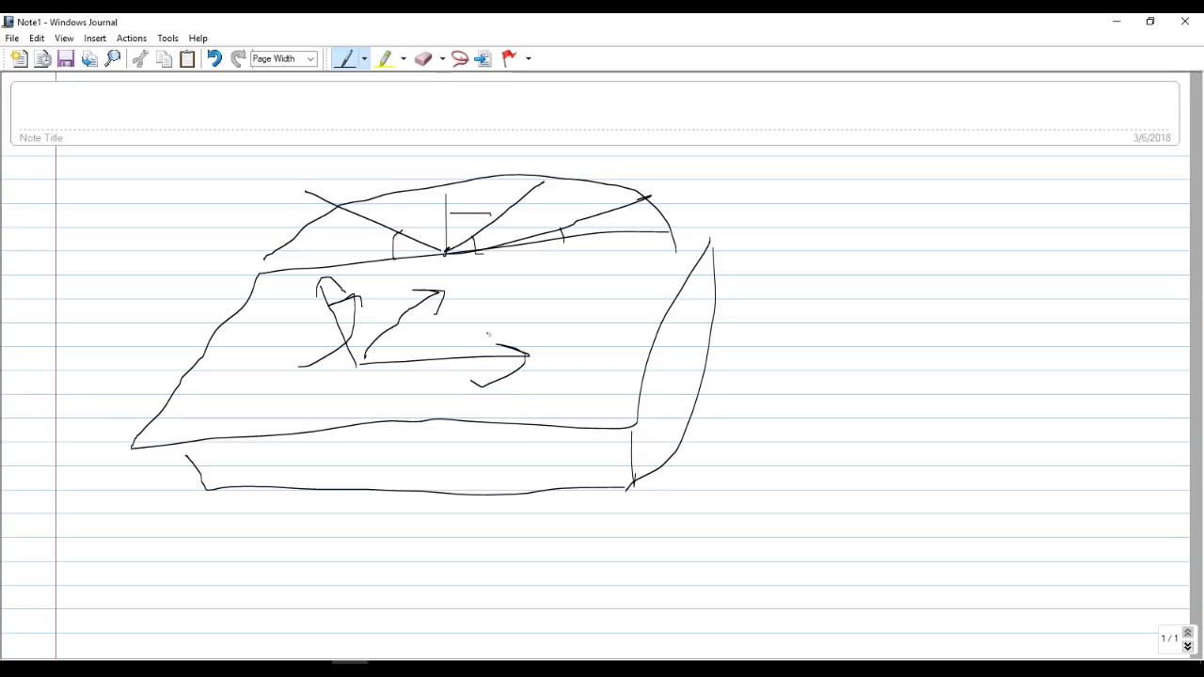
Switch back to SAP2000, cancel the extrusion settings and examine the slab elements along grid 5 between grids A and B.
key("alt+Tab")
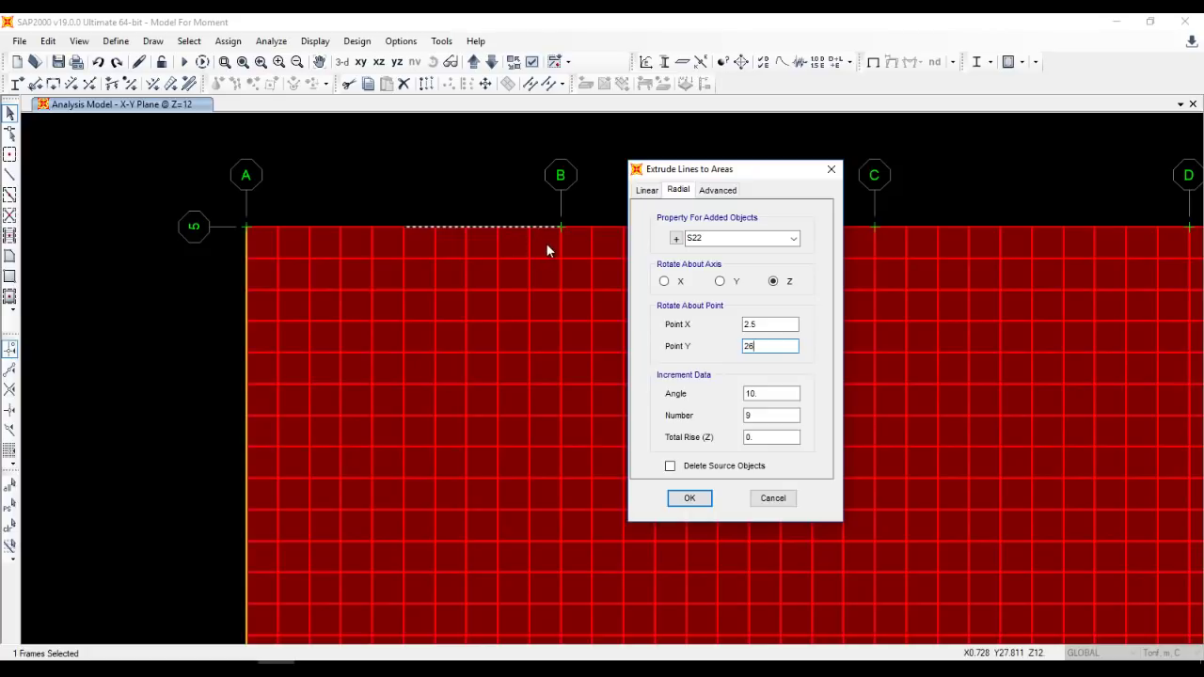
left_click(758, 505)
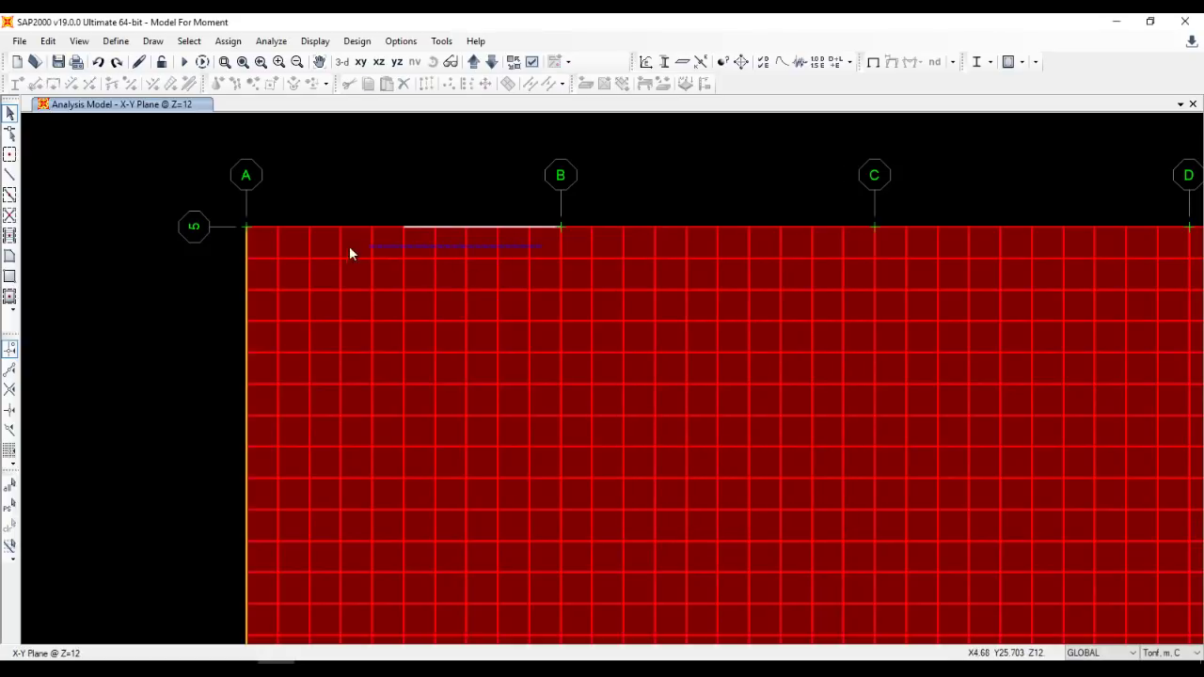
left_click_drag(349, 250, 272, 249)
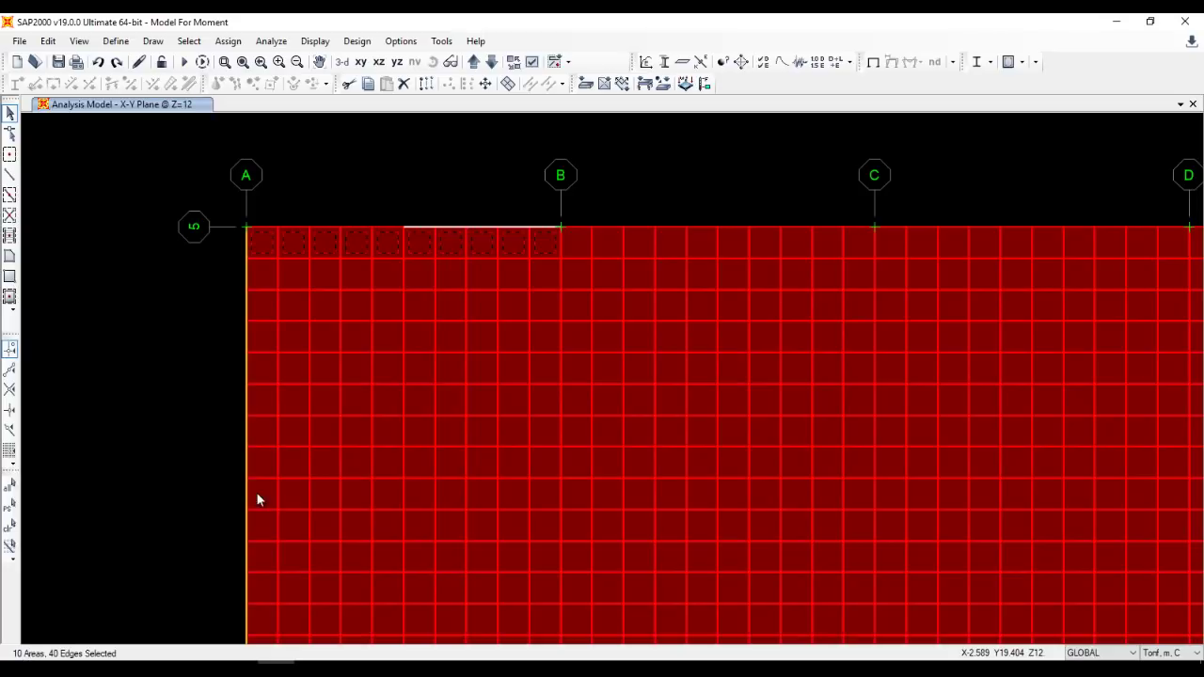
left_click(487, 226)
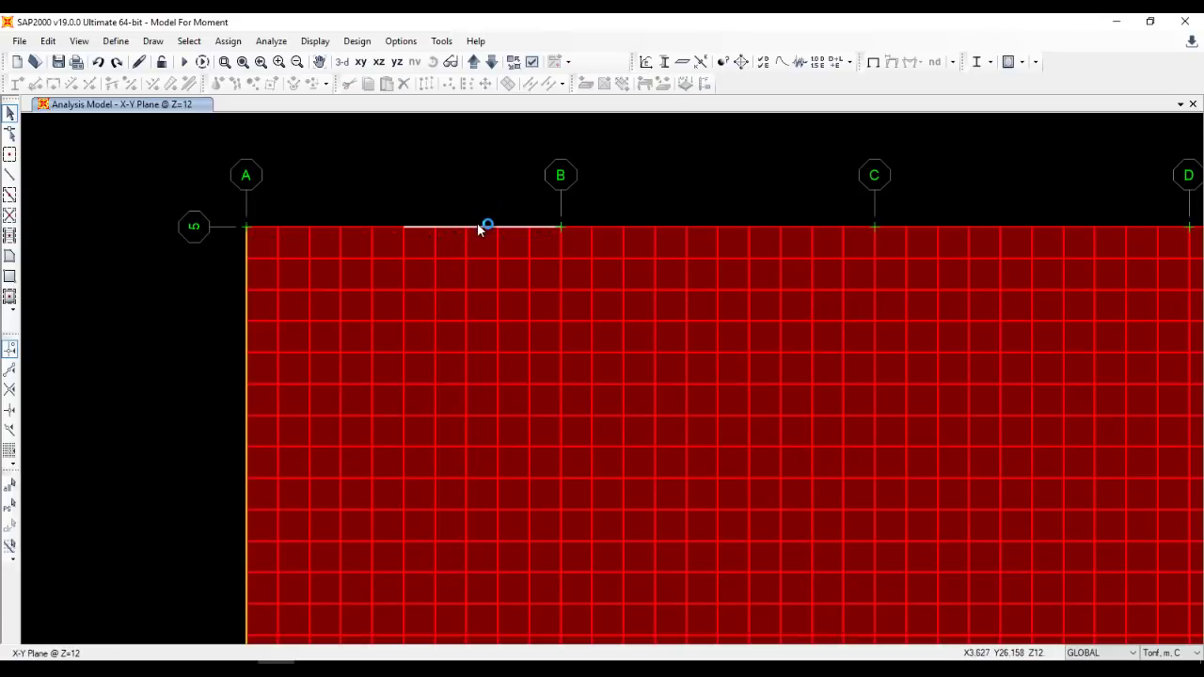
Set up a radial Extrude Lines to Areas for the frame on grid 5 with property S22 and rotation point values 2.5 and 26.
left_click(479, 228)
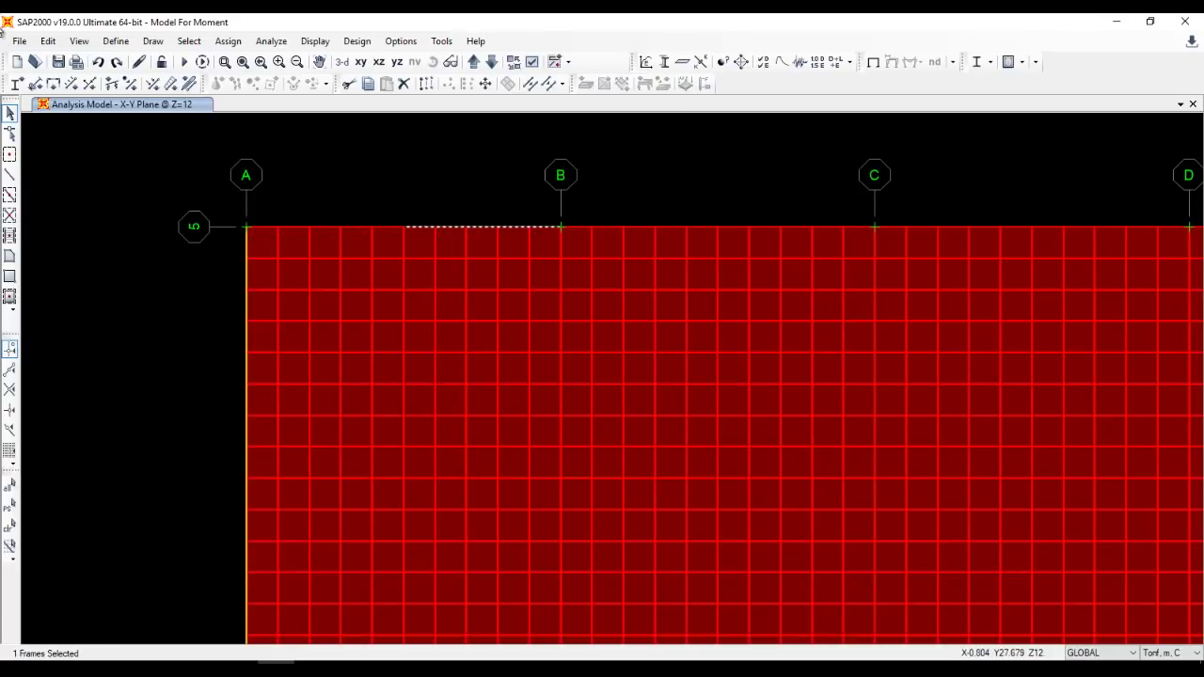
left_click(48, 41)
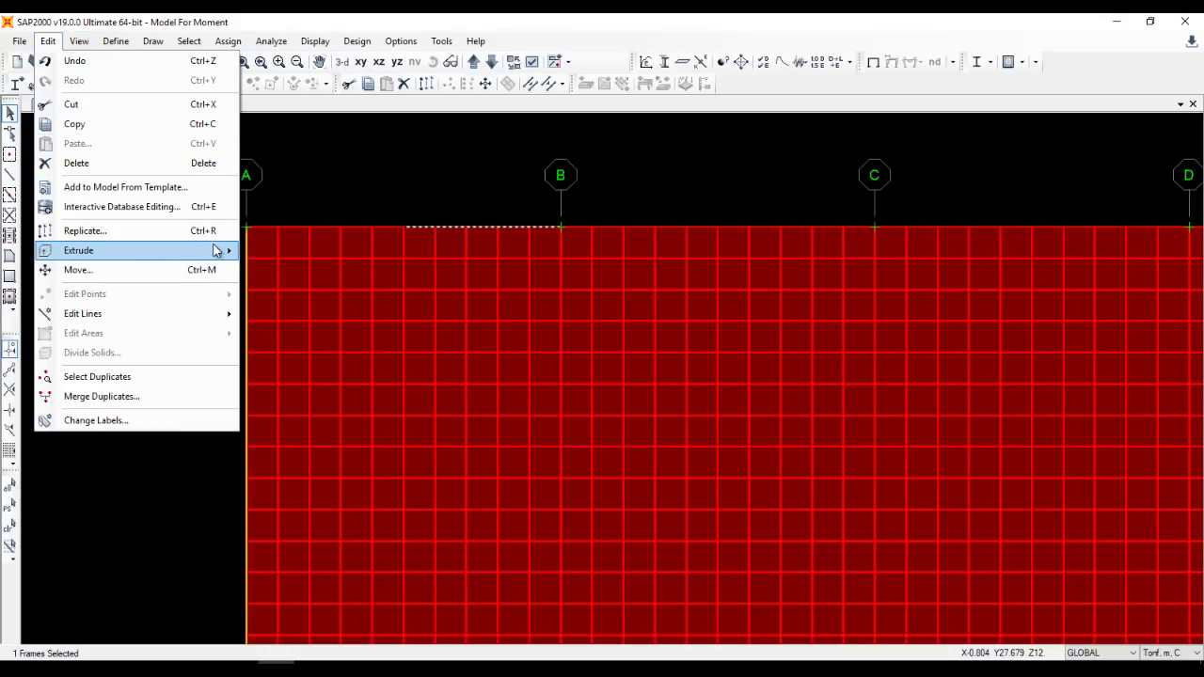
mouse_move(225, 250)
left_click(273, 270)
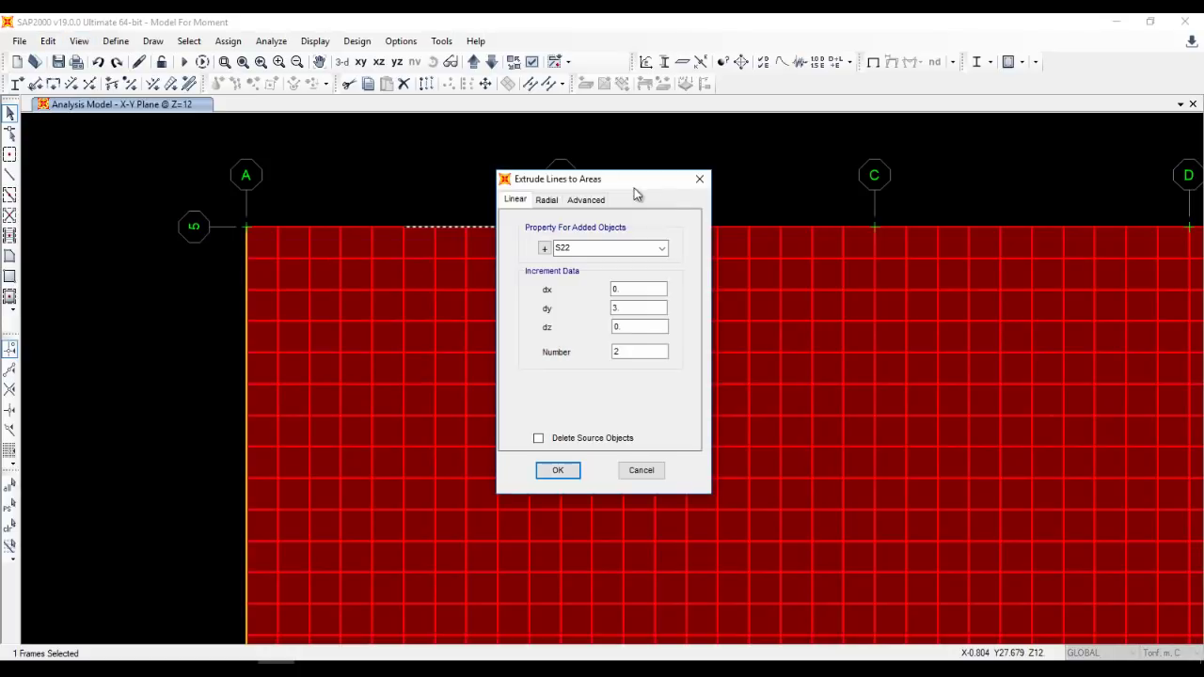
left_click(546, 199)
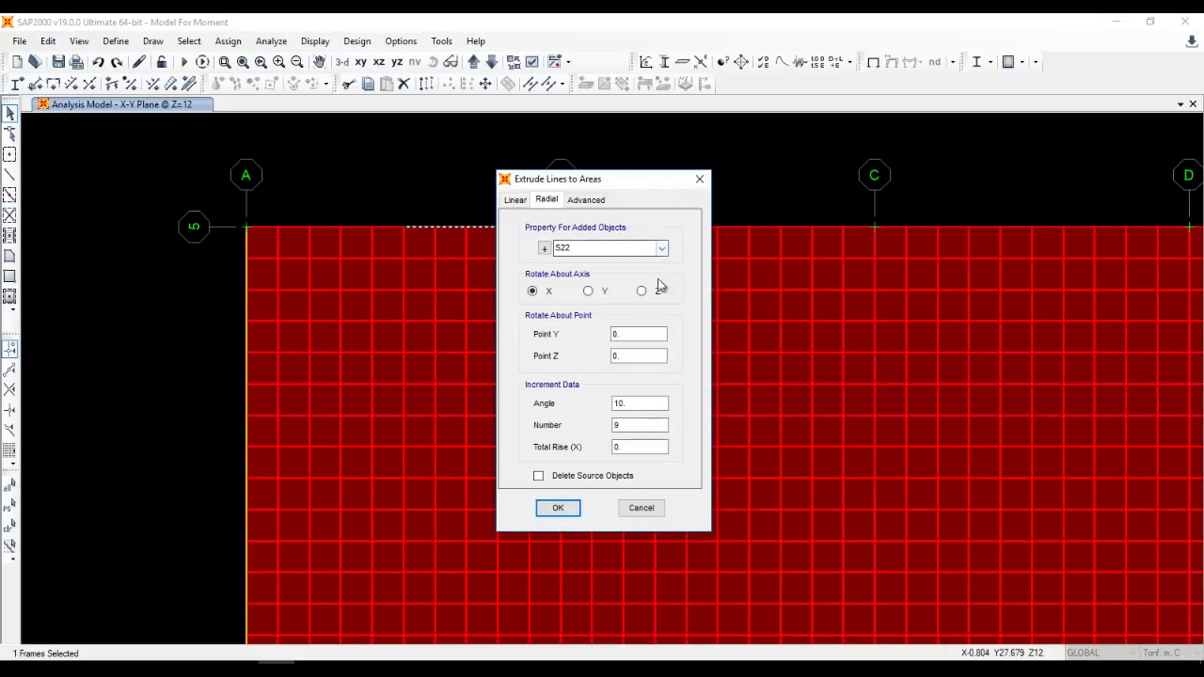
double_click(630, 331)
type("2.5")
key("Tab")
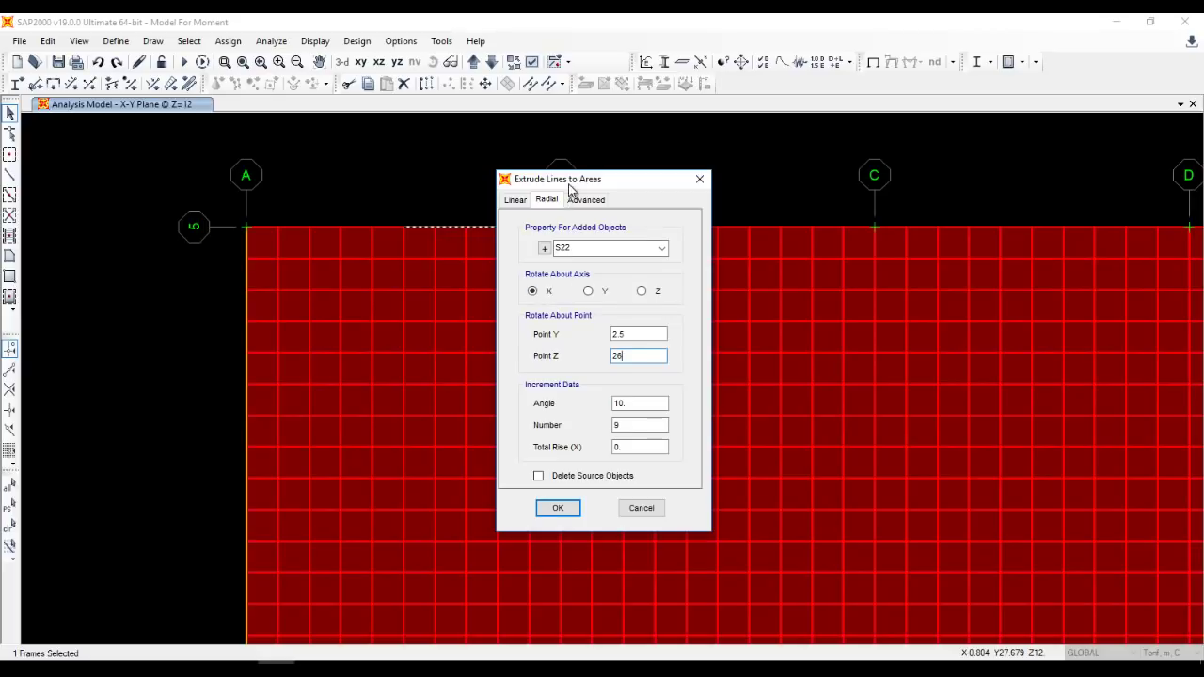
Set the radial extrusion to rotate about the Z axis with an angle of 18 and a number of 10.
left_click_drag(573, 189, 712, 200)
key("Tab")
key("Tab")
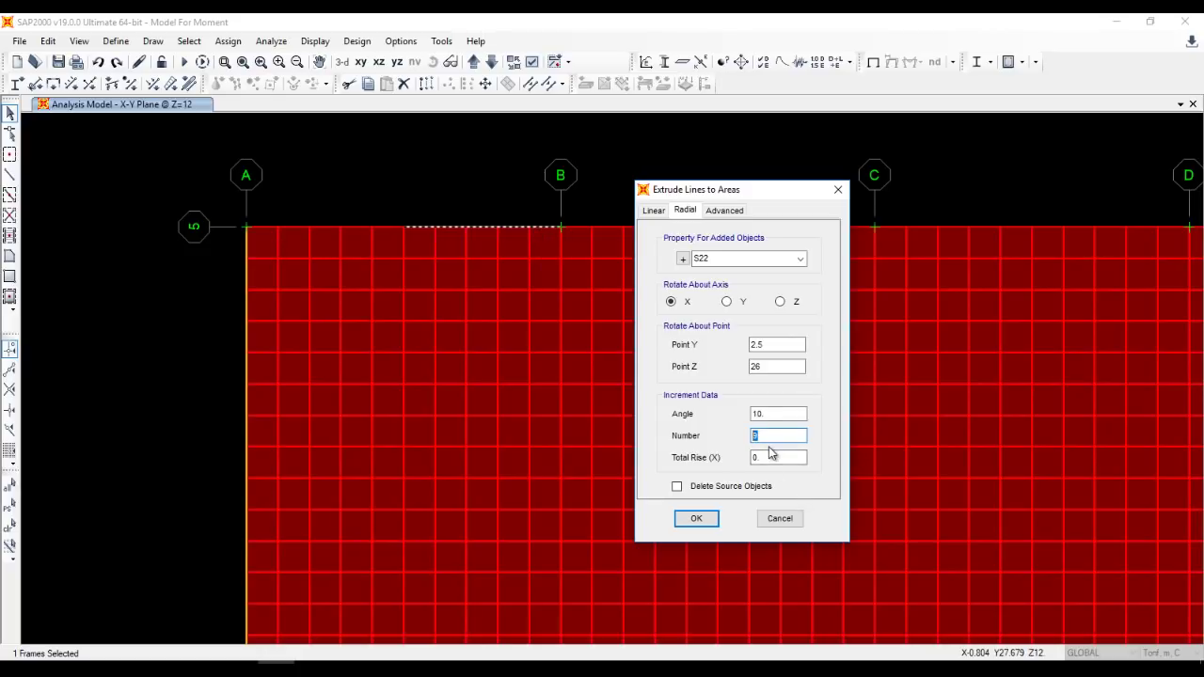
type("10")
left_click(779, 301)
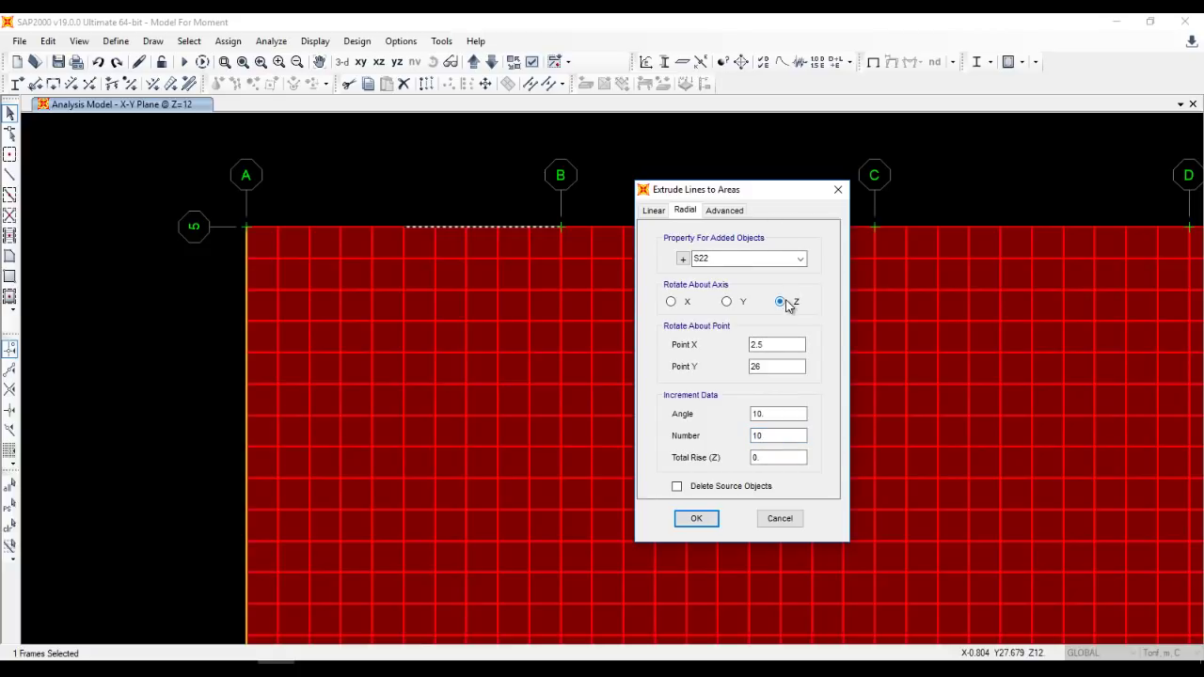
left_click(763, 457)
type(".")
double_click(792, 413)
type("10")
double_click(754, 414)
type("1")
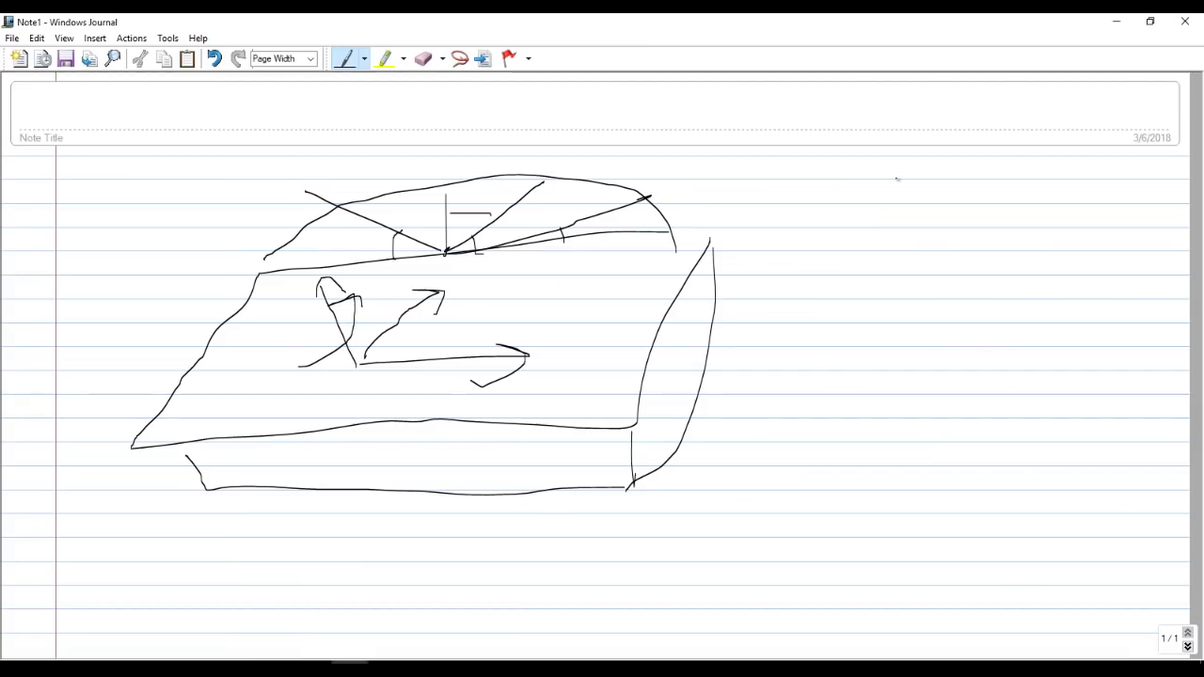
In Windows Journal, handwrite the increment angle working beside the slab sketch.
mouse_move(877, 216)
left_mouse_down()
mouse_move(784, 254)
mouse_move(835, 245)
mouse_move(867, 217)
mouse_move(871, 247)
mouse_move(883, 247)
mouse_move(869, 276)
mouse_move(805, 304)
mouse_move(845, 341)
left_mouse_up()
left_click_drag(922, 246, 987, 222)
left_click_drag(1011, 241, 952, 271)
left_click_drag(1017, 194, 1038, 255)
left_click_drag(1069, 213, 1069, 215)
Return to SAP2000, enable deletion of the source objects and run the radial extrusion to create the semicircular balcony.
left_click(850, 254)
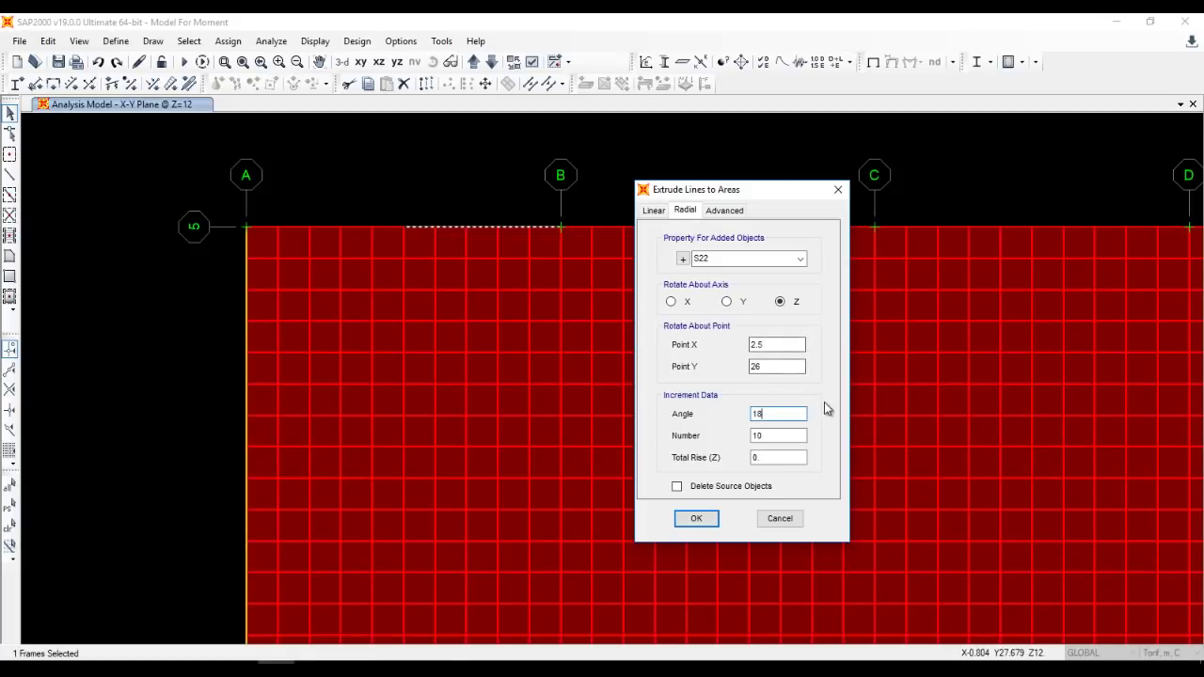
left_click(709, 489)
left_click(695, 519)
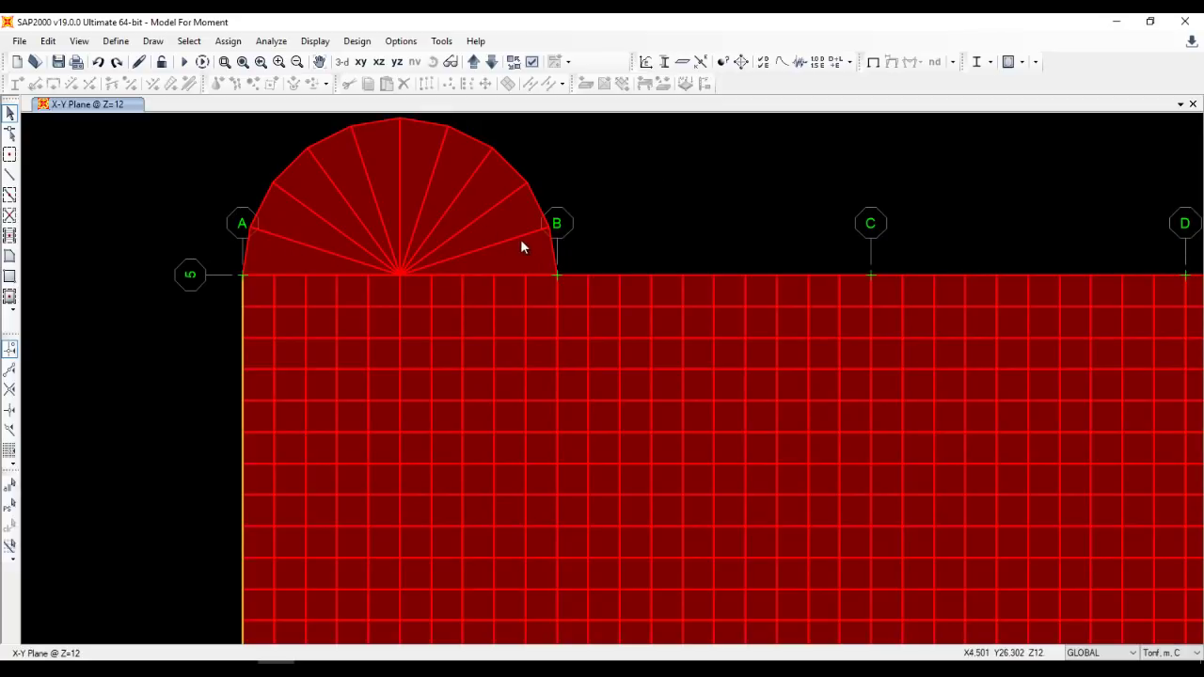
Open Divide Areas for the balcony segment beside grid B and choose division by number of objects.
scroll(474, 266, "up", 4)
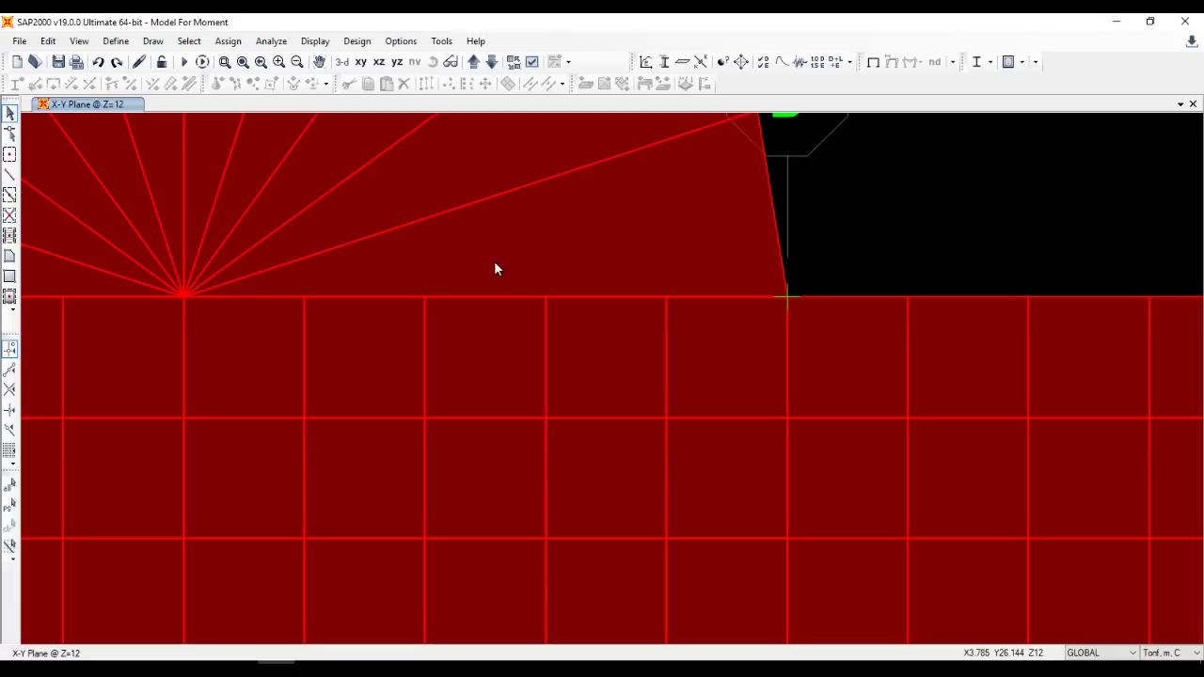
left_click(494, 260)
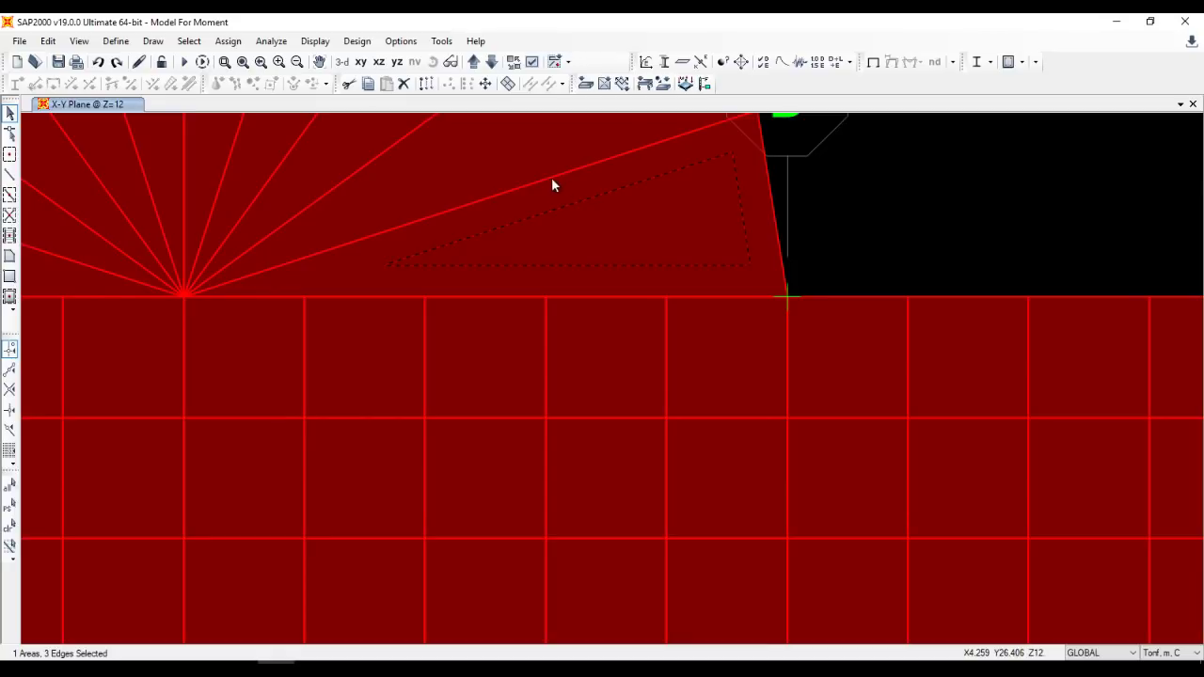
left_click(48, 40)
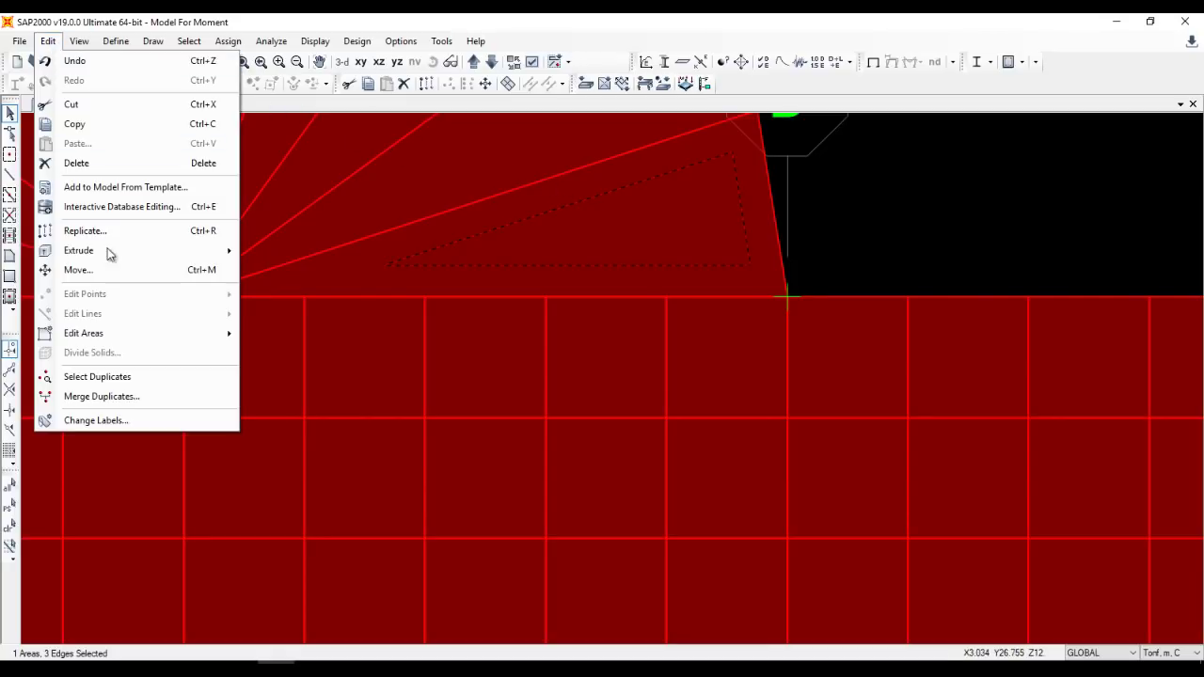
mouse_move(209, 340)
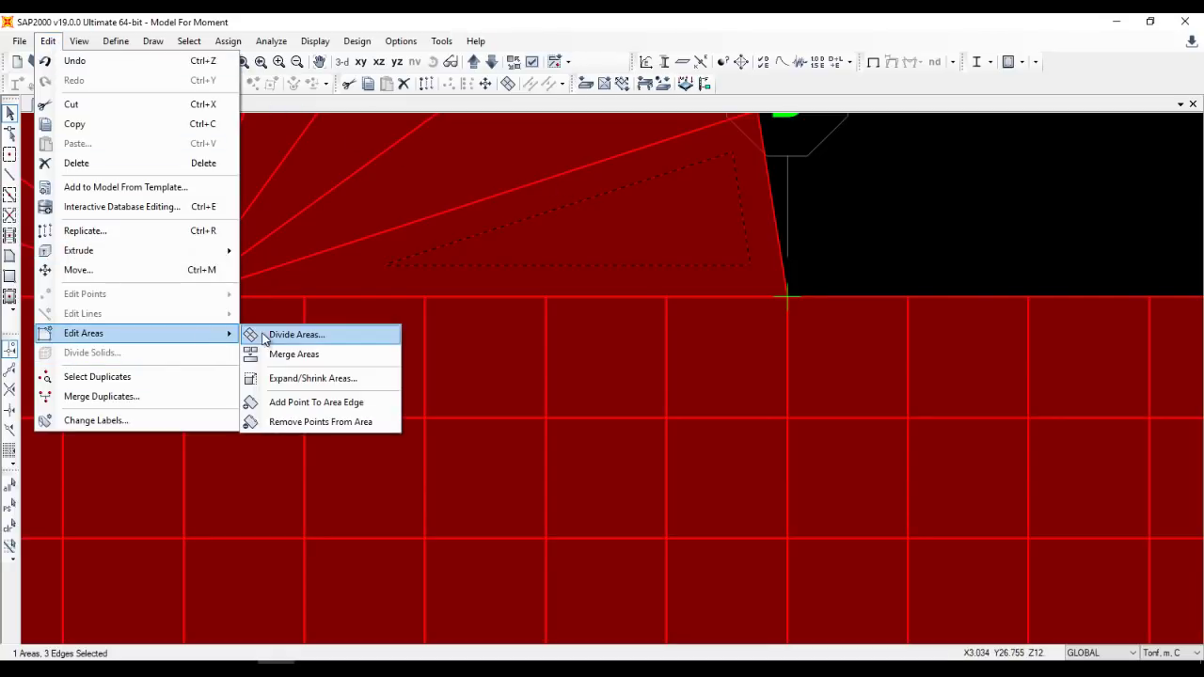
left_click(282, 335)
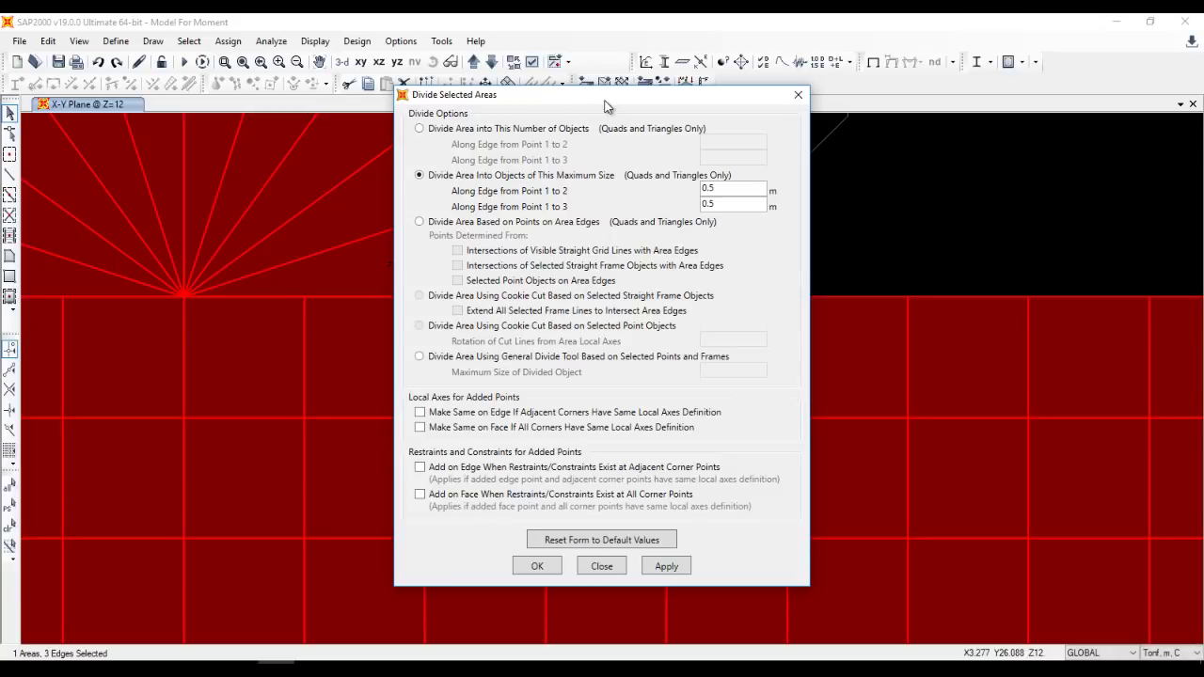
left_click_drag(596, 98, 926, 96)
left_click(813, 129)
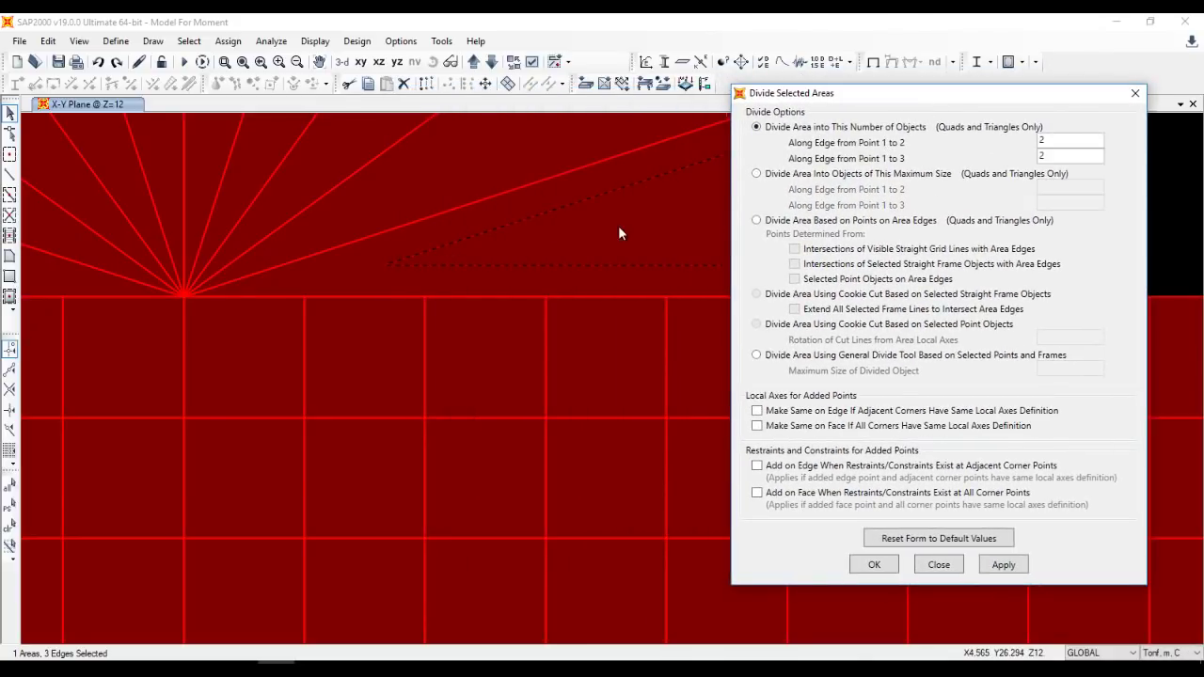
scroll(618, 225, "down", 3)
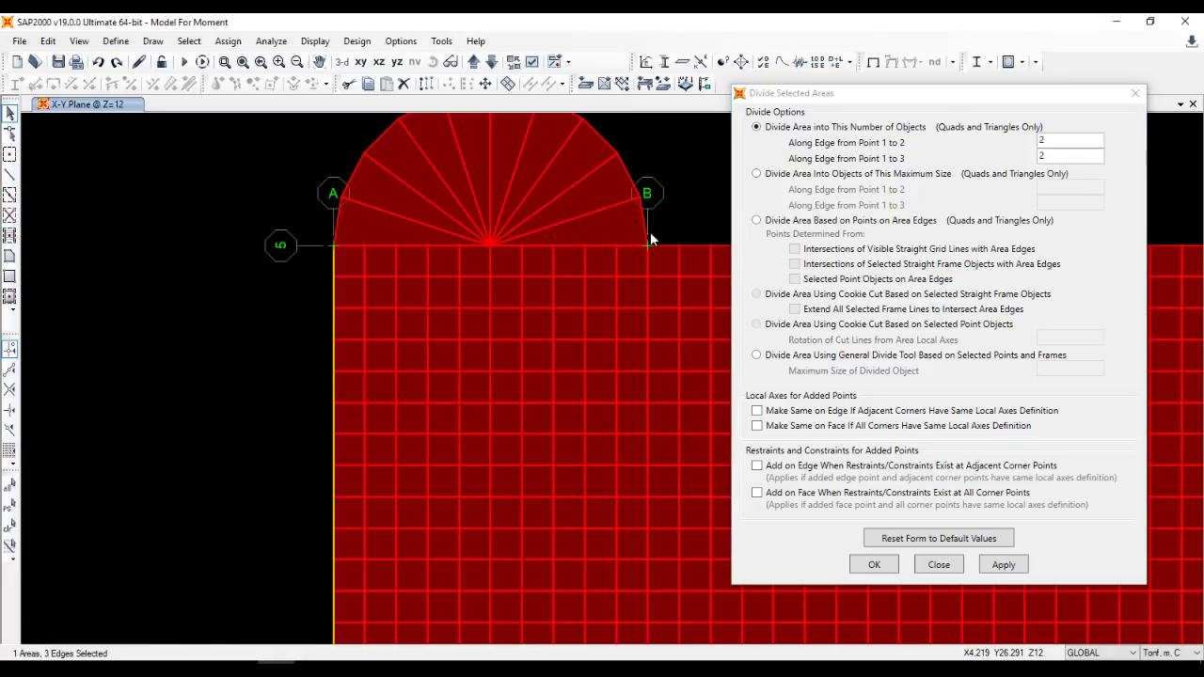
Try to divide the balcony segment into 5 objects along edge 1 to 2 and 1 along edge 1 to 3.
left_click(1051, 156)
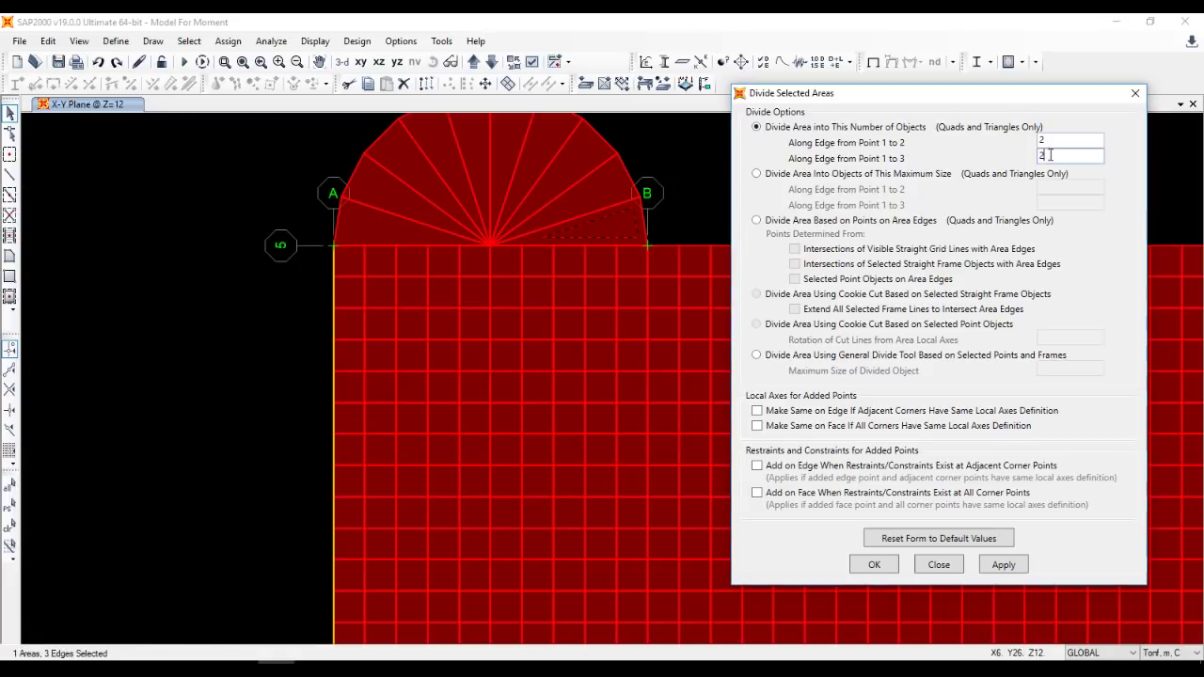
left_click_drag(1050, 142, 1029, 157)
type("51")
left_click(1001, 564)
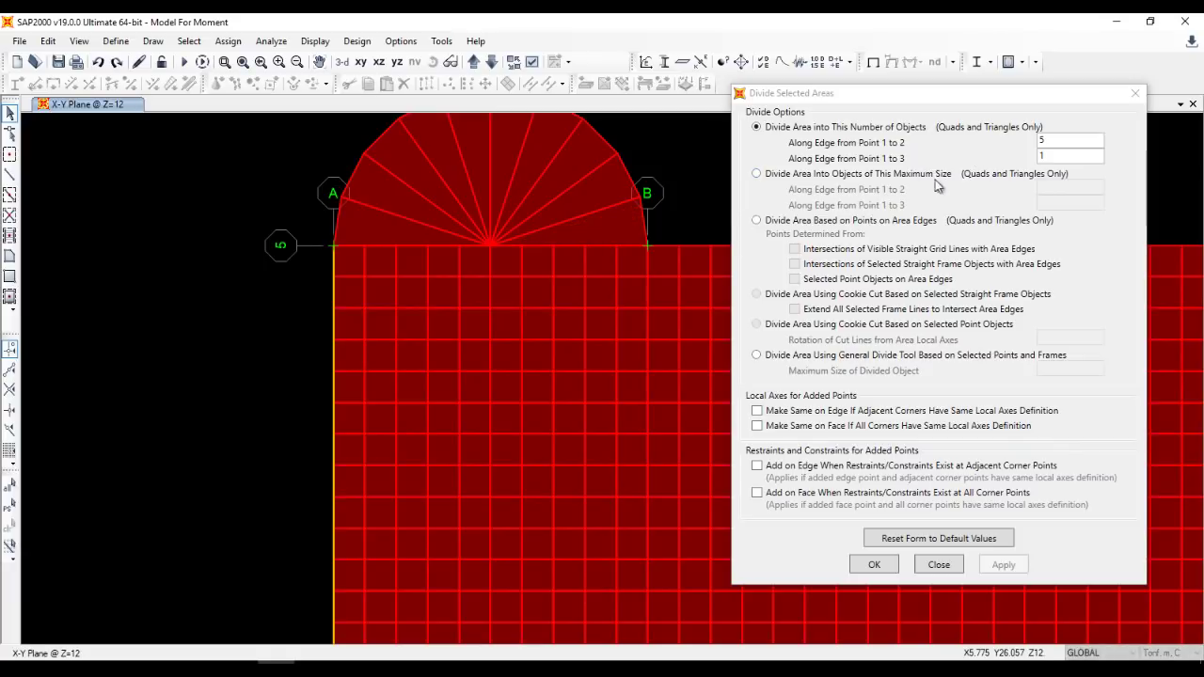
Divide all ten balcony segments into 1 object along edge 1 to 2 and 5 along edge 1 to 3.
double_click(1055, 158)
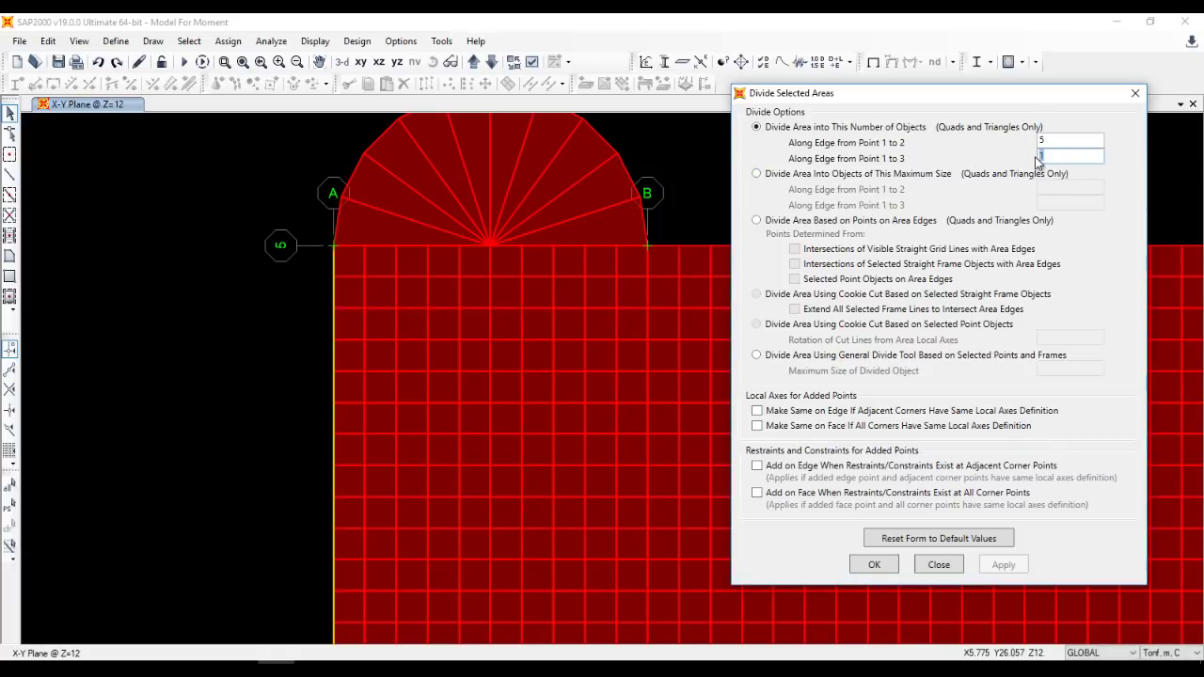
type("5")
key("shift+Tab")
type("1")
left_click(585, 230)
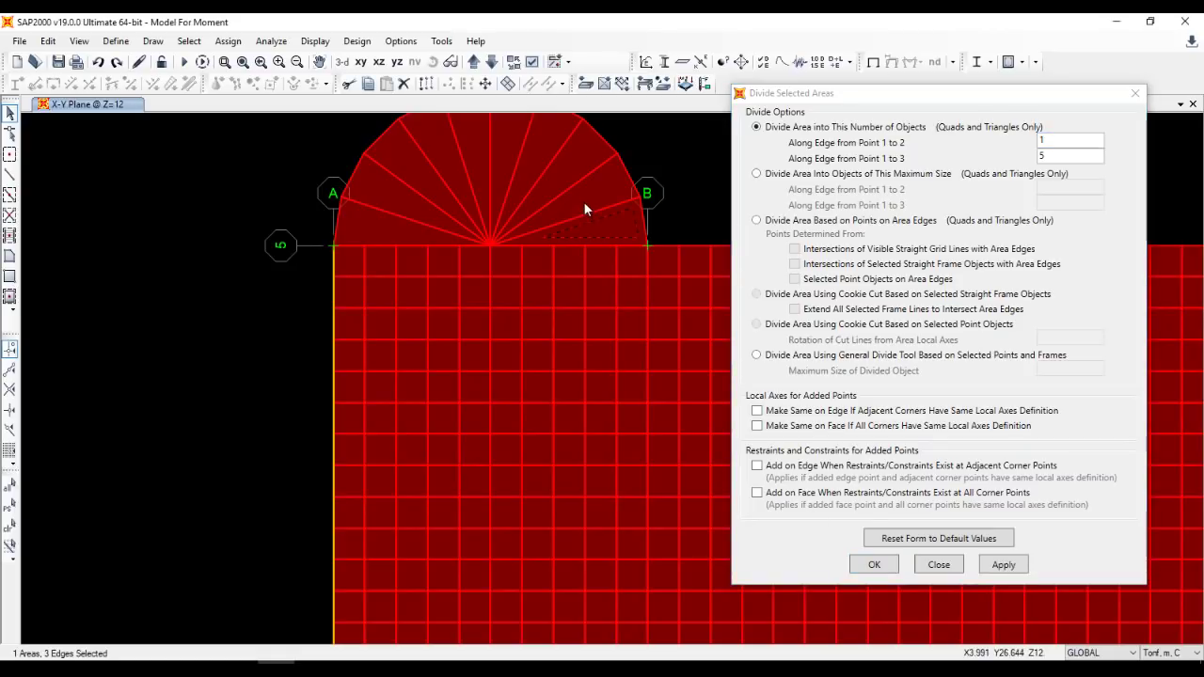
left_click(583, 201)
left_click(517, 154)
left_click(498, 158)
left_click(453, 166)
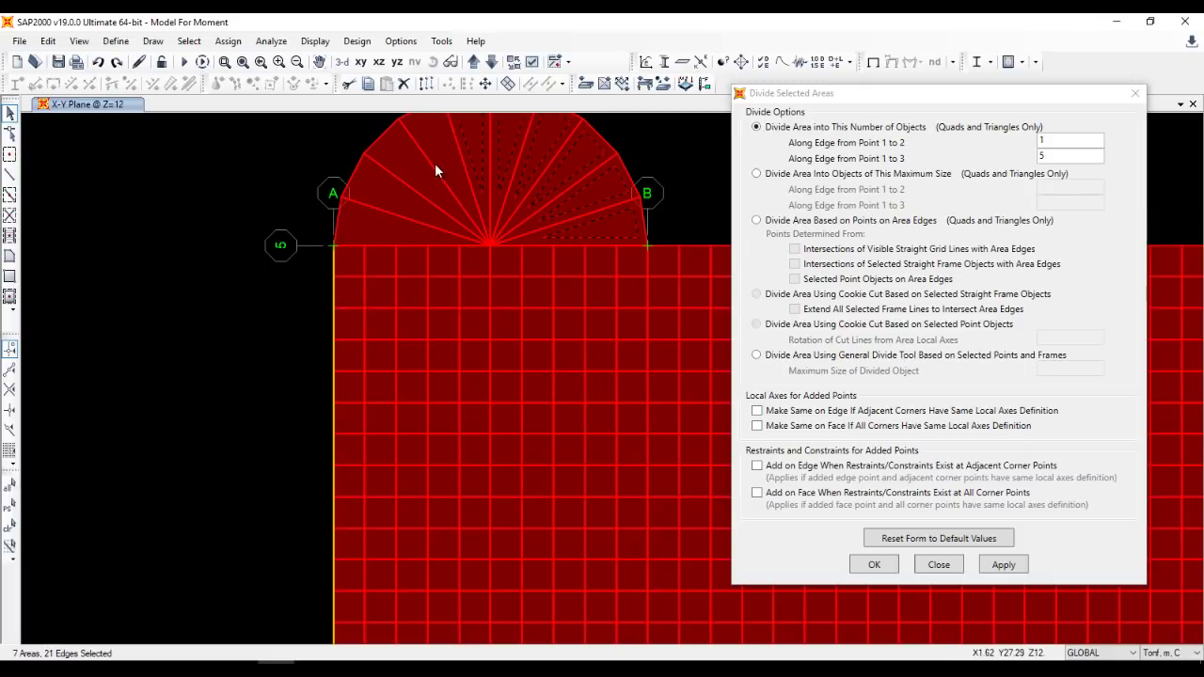
left_click(388, 191)
left_click(371, 224)
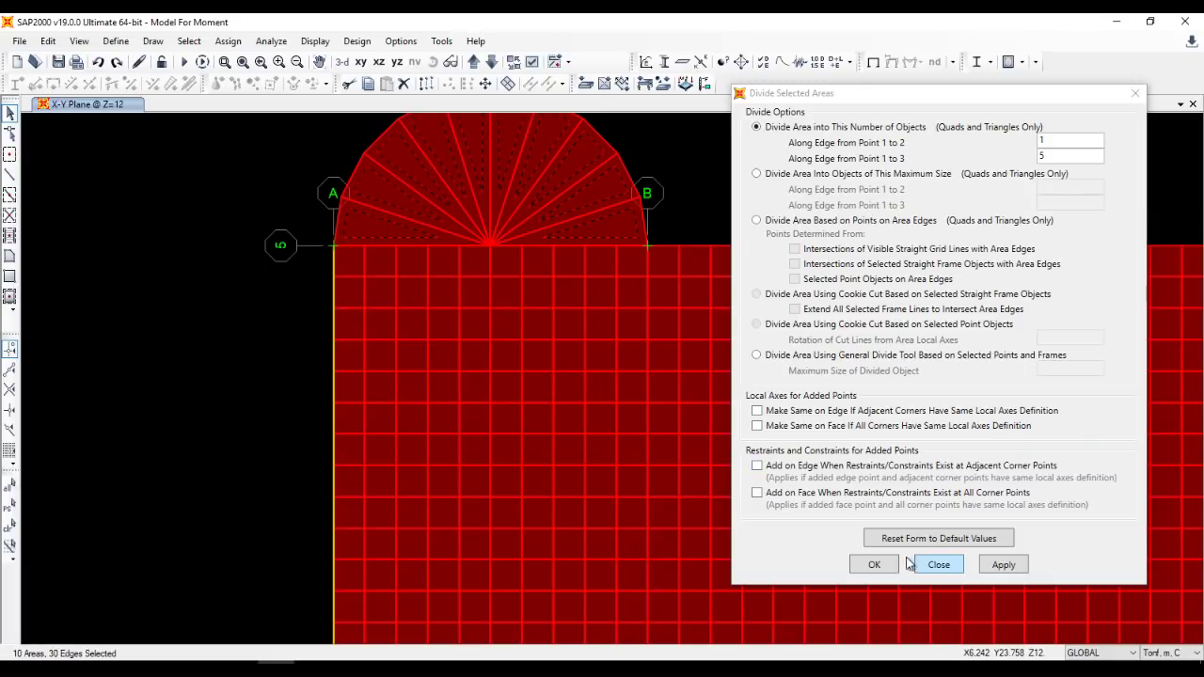
left_click(874, 562)
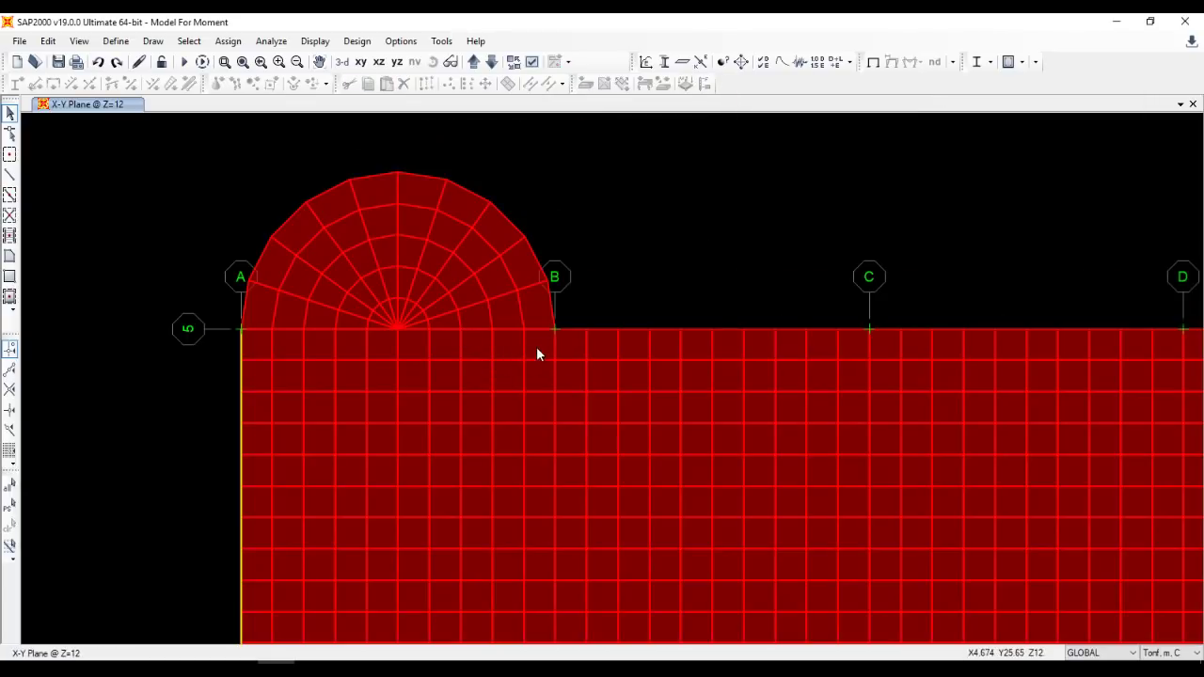
Copy the assigns of the slab area just inside grid 5 next to grid B.
left_click(537, 351)
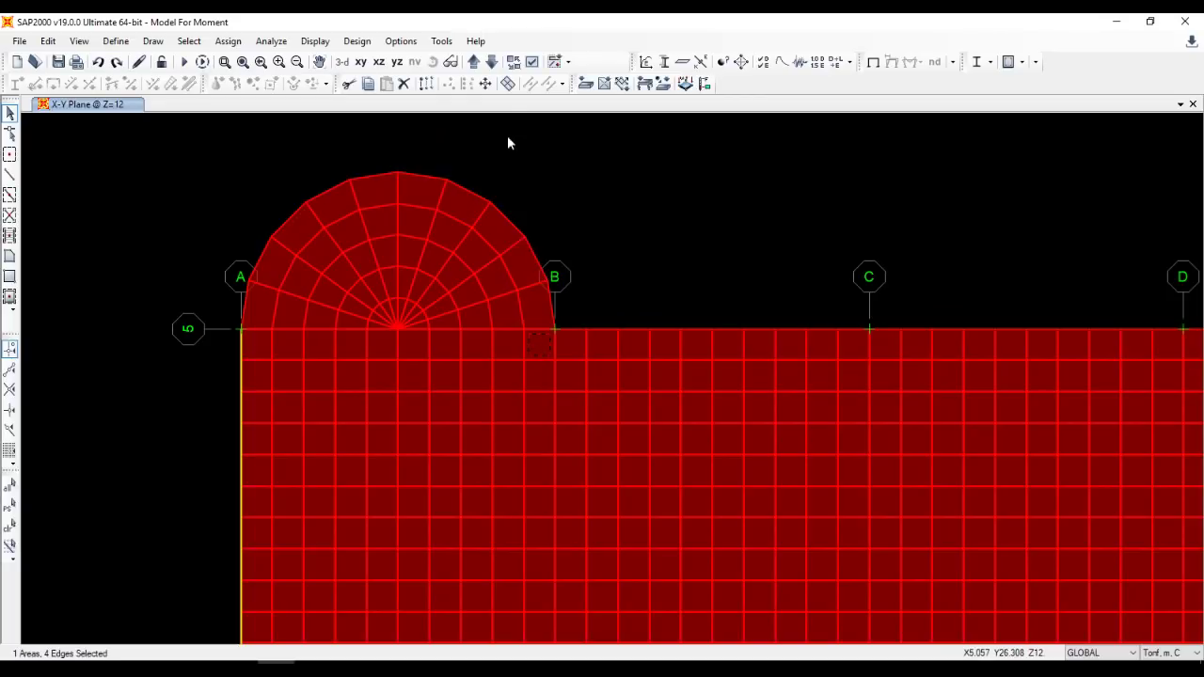
left_click(228, 42)
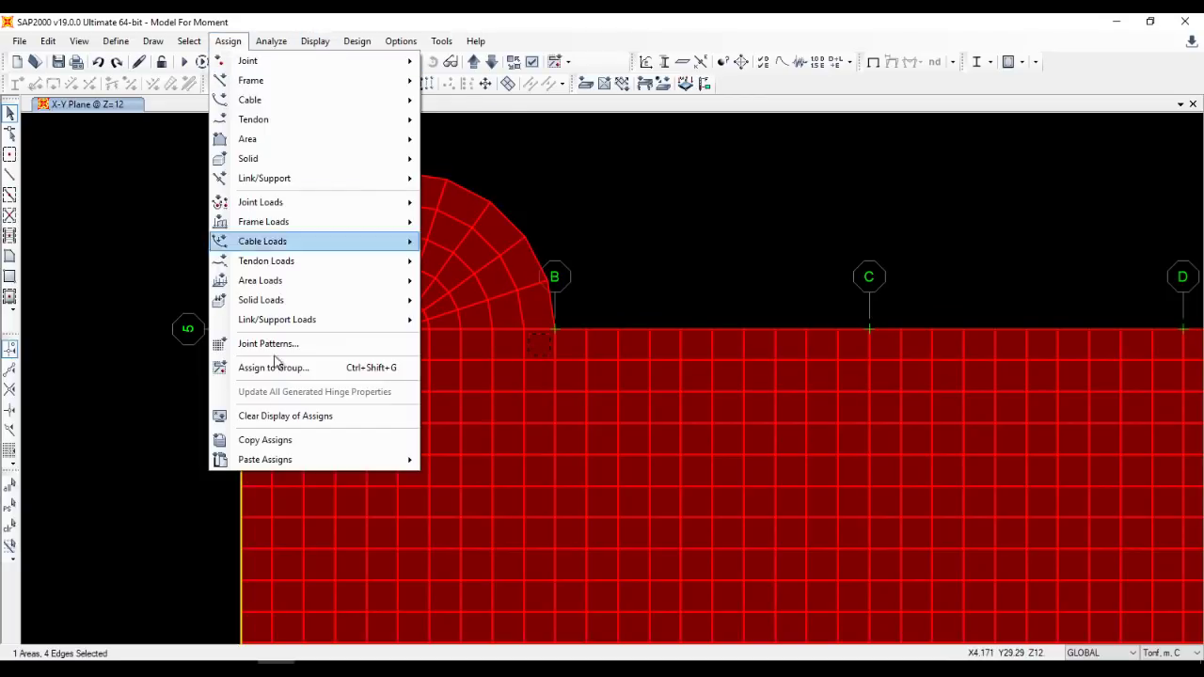
left_click(581, 242)
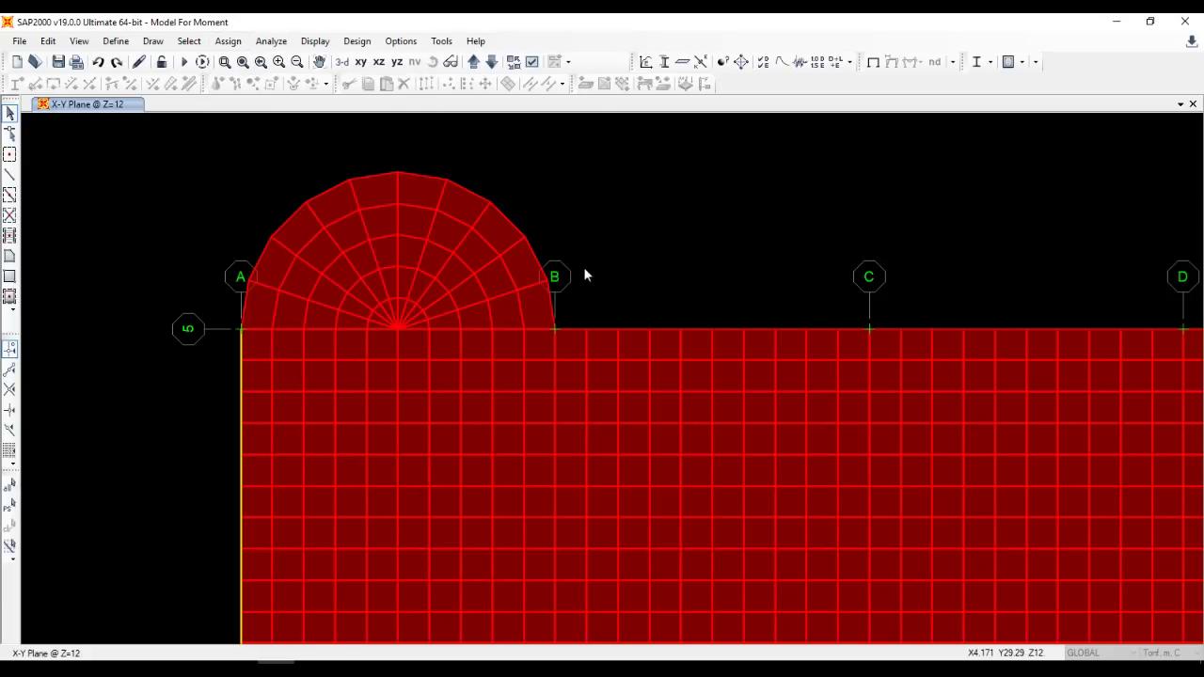
Paste the copied area loads onto all the divided balcony areas and check the loads of one area.
left_click_drag(587, 166, 112, 322)
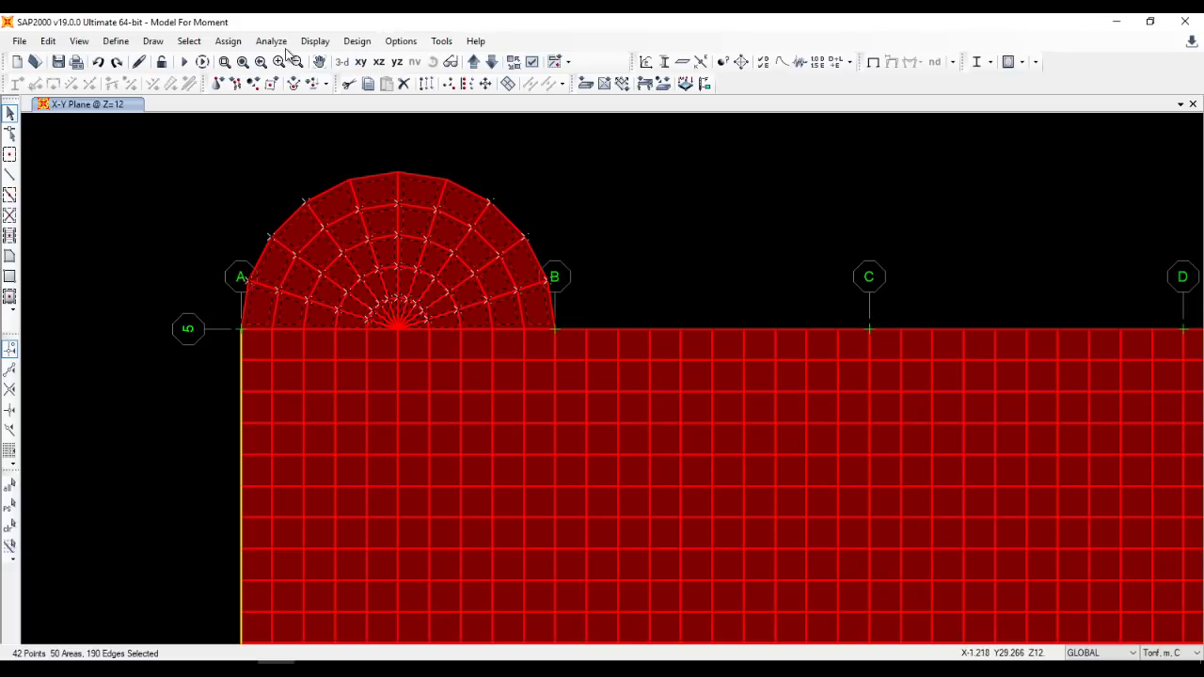
left_click(227, 40)
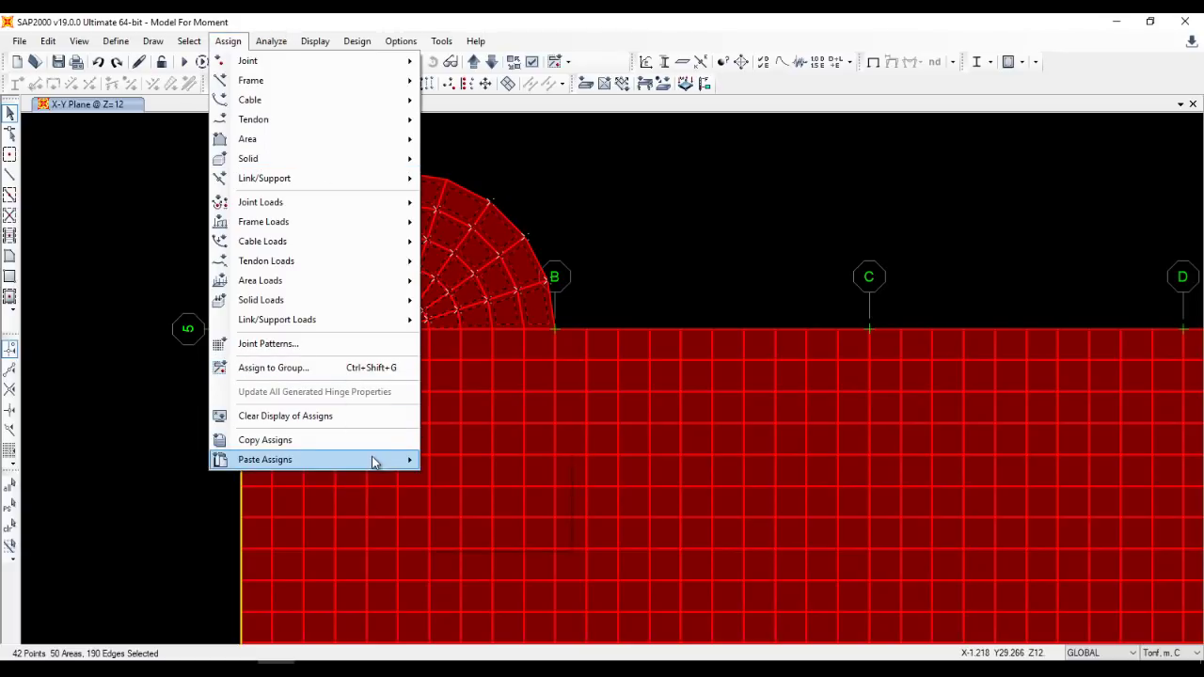
mouse_move(373, 459)
left_click(456, 497)
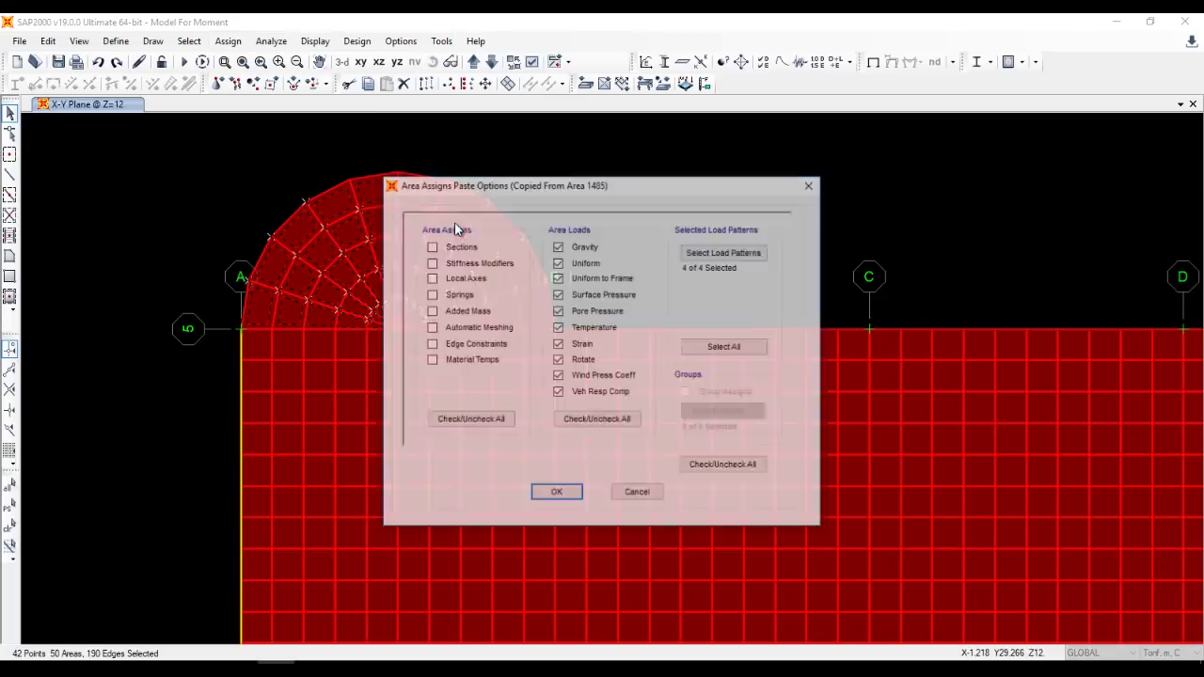
left_click(556, 494)
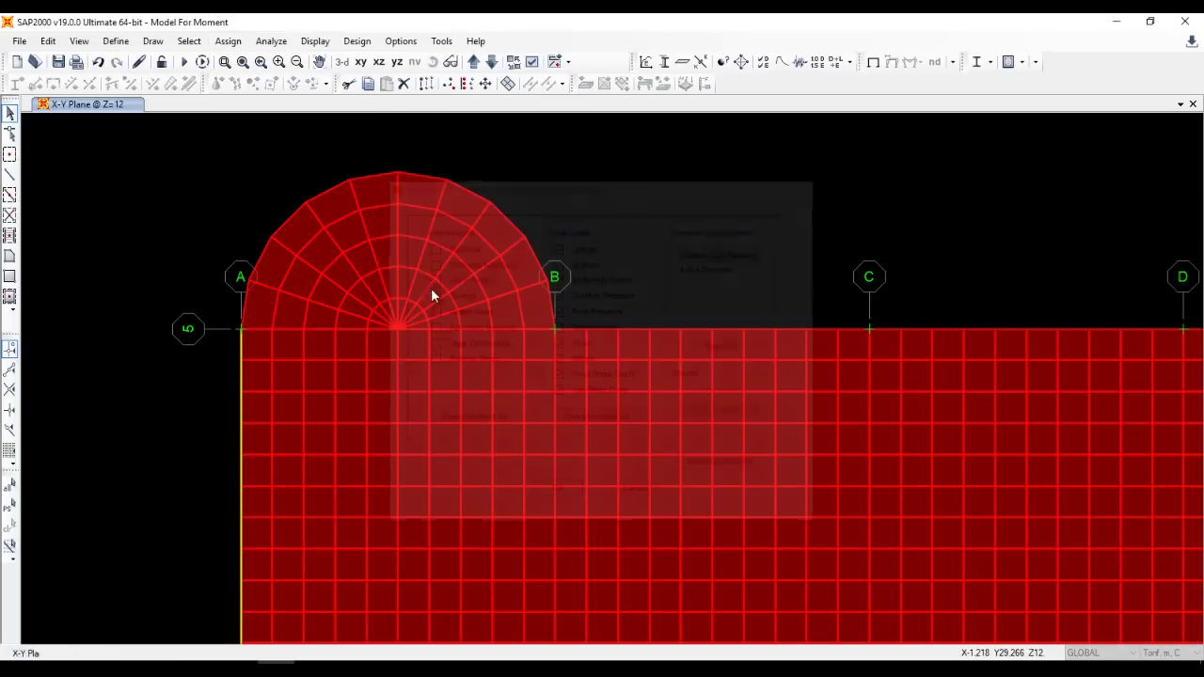
right_click(475, 248)
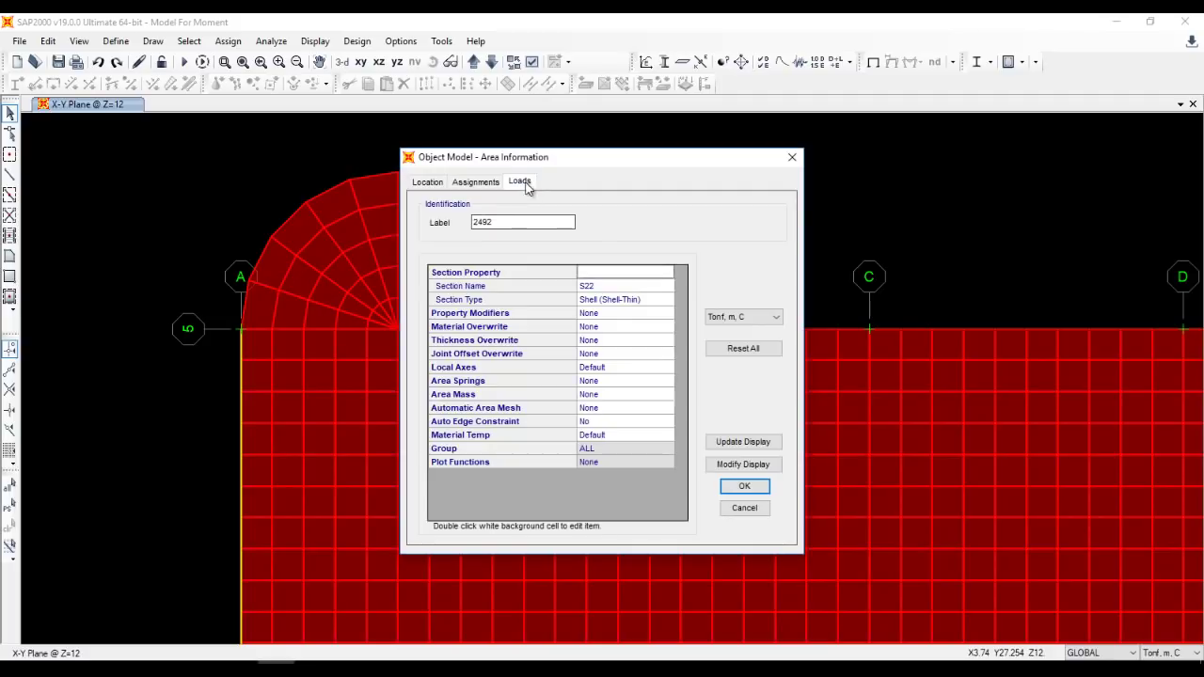
left_click(520, 183)
key("Return")
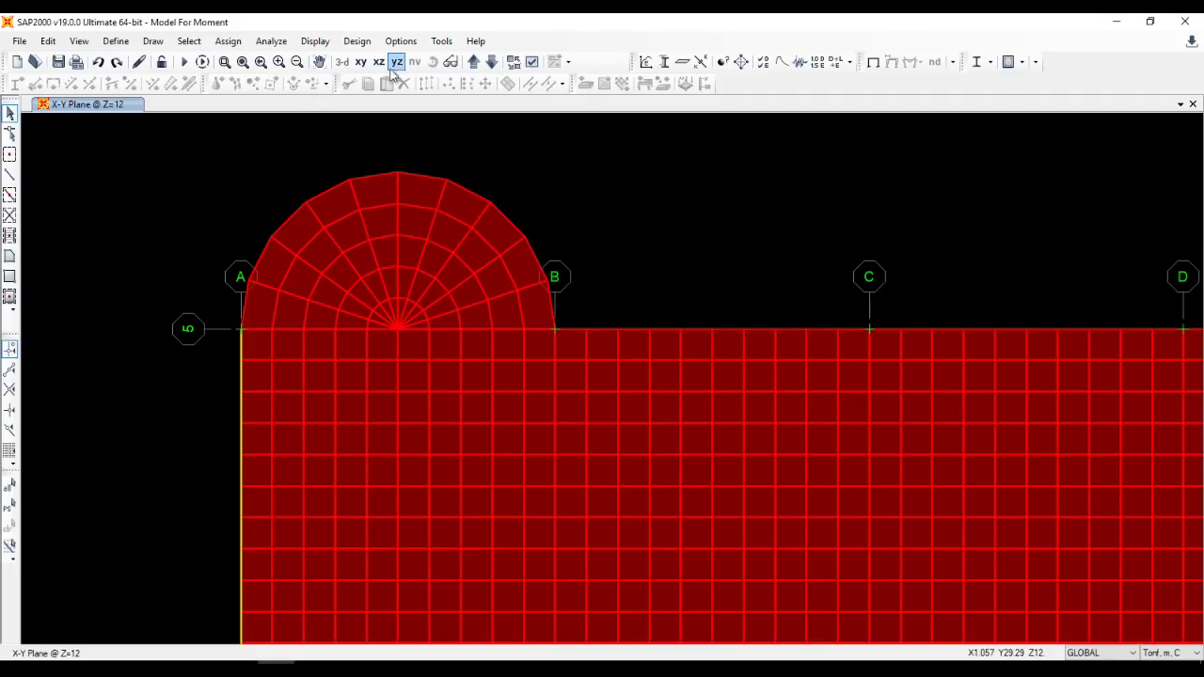
Select the whole floor including the balcony and create constraints around all area object edges.
left_click(243, 61)
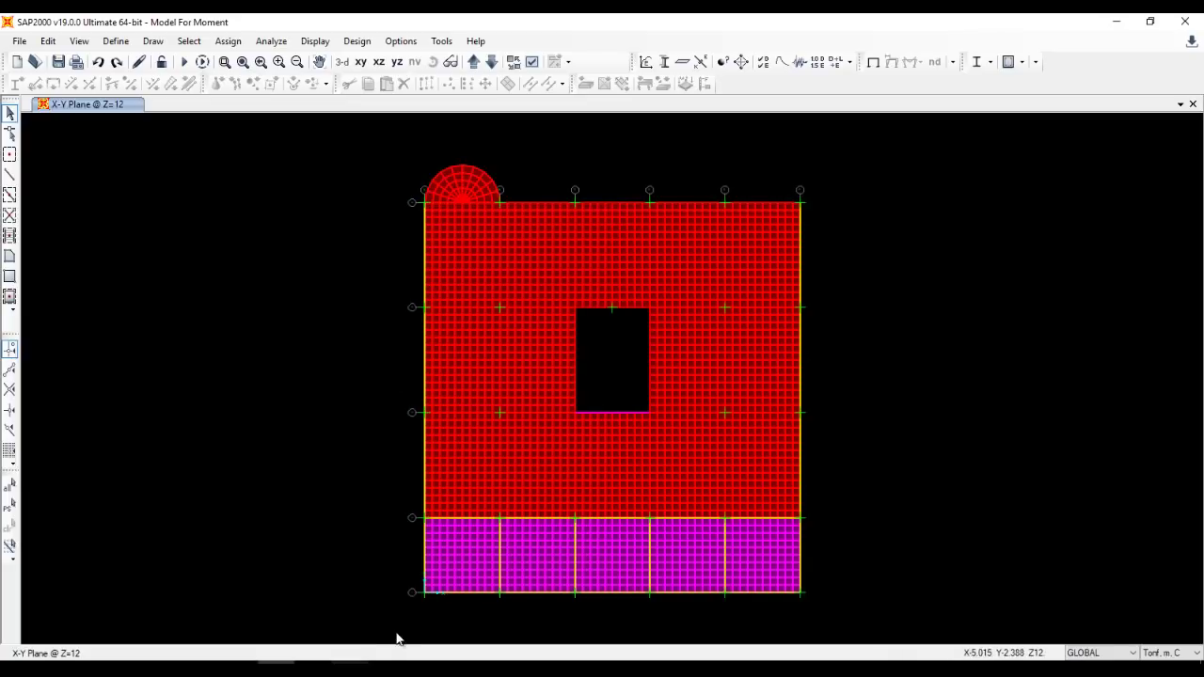
left_click_drag(398, 625, 823, 180)
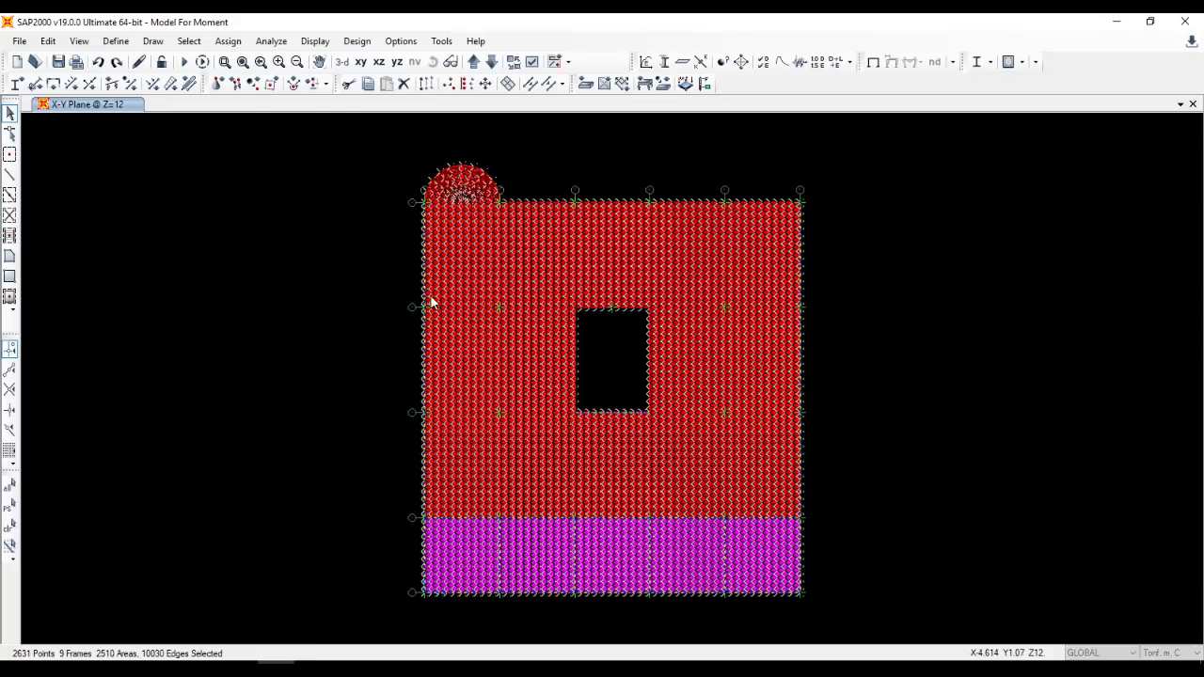
left_click(228, 41)
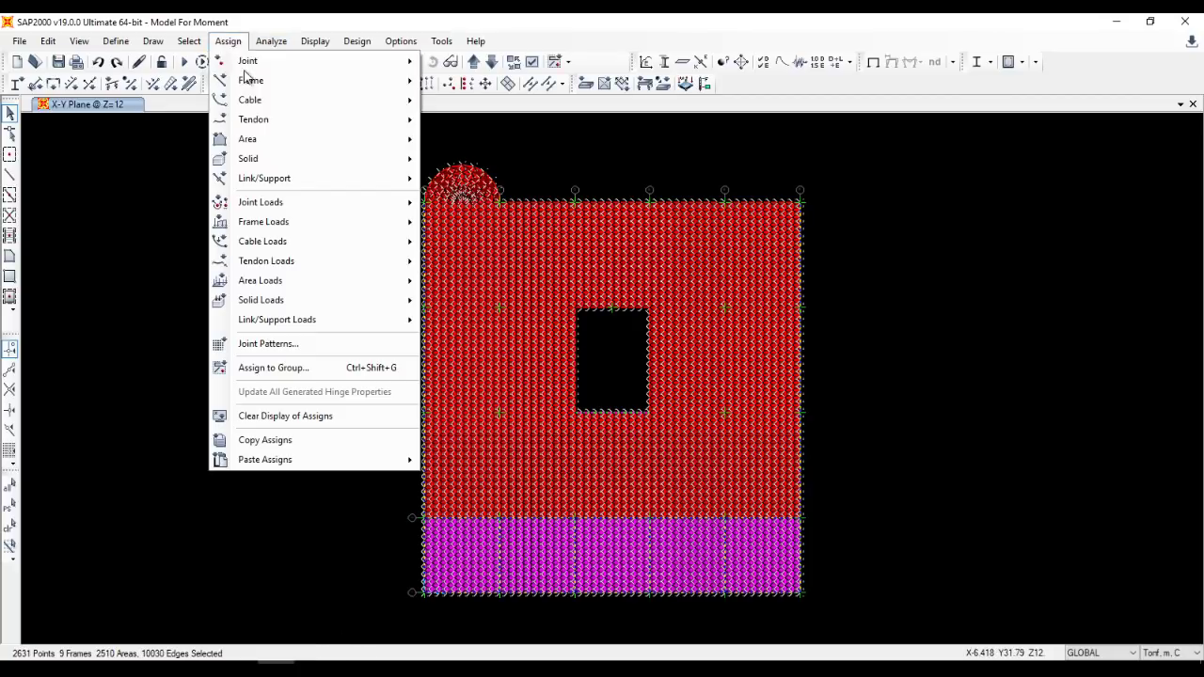
mouse_move(373, 128)
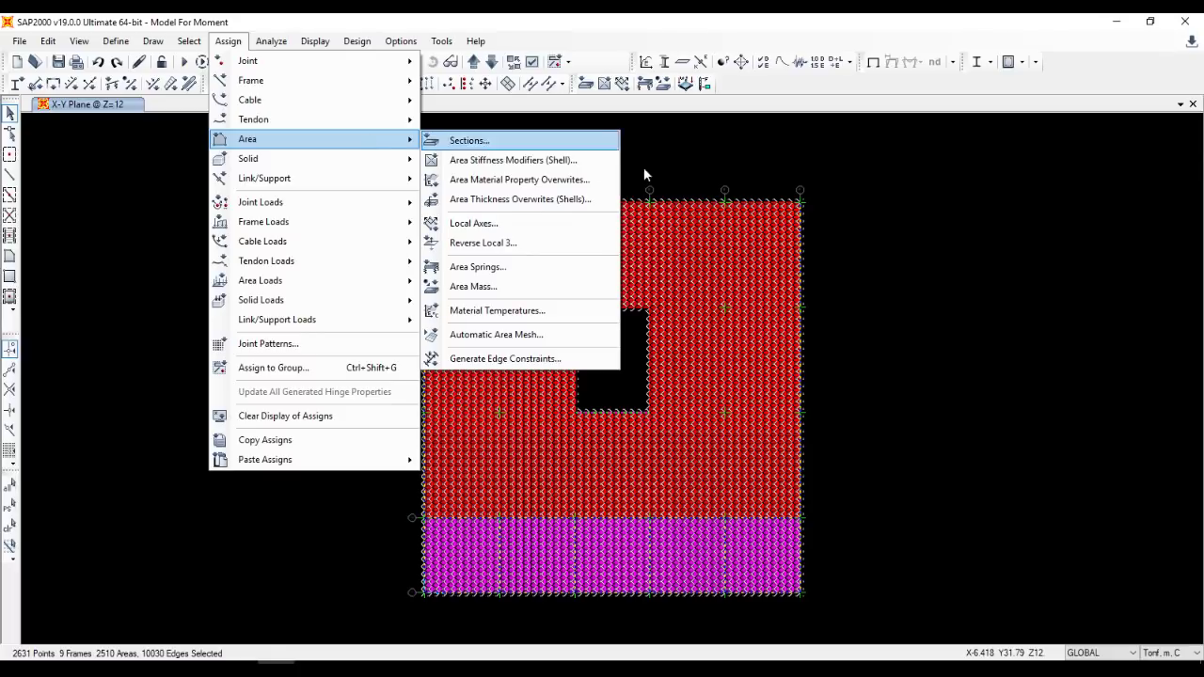
left_click(492, 361)
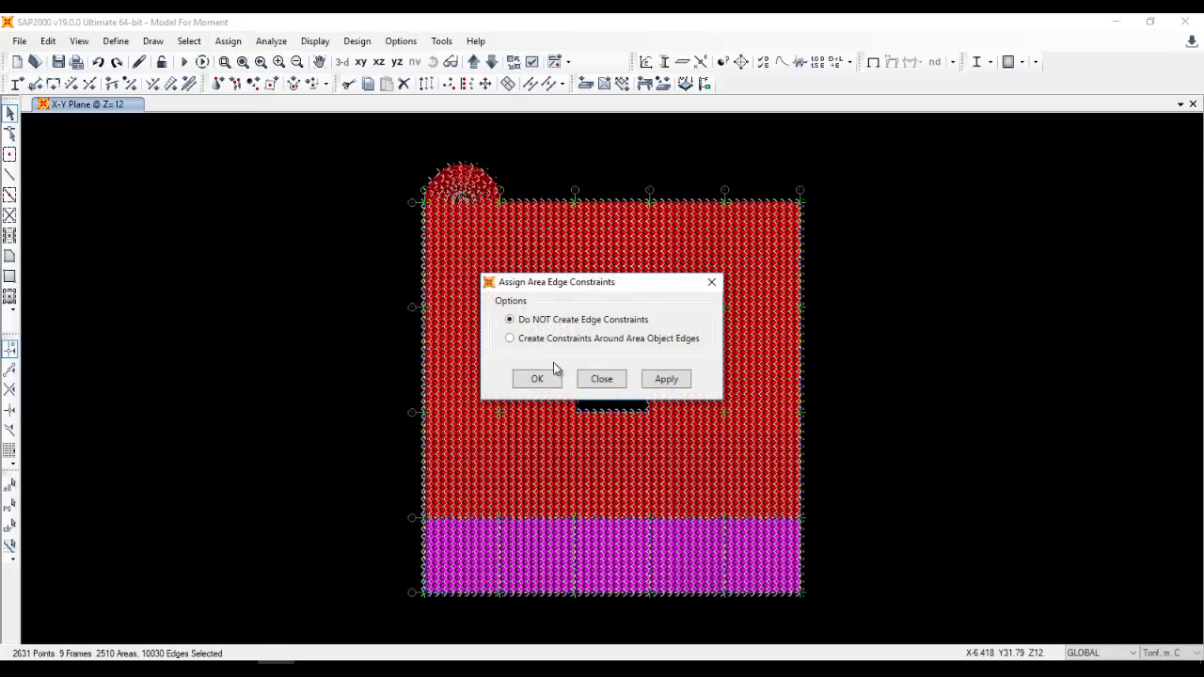
left_click(515, 340)
left_click(537, 381)
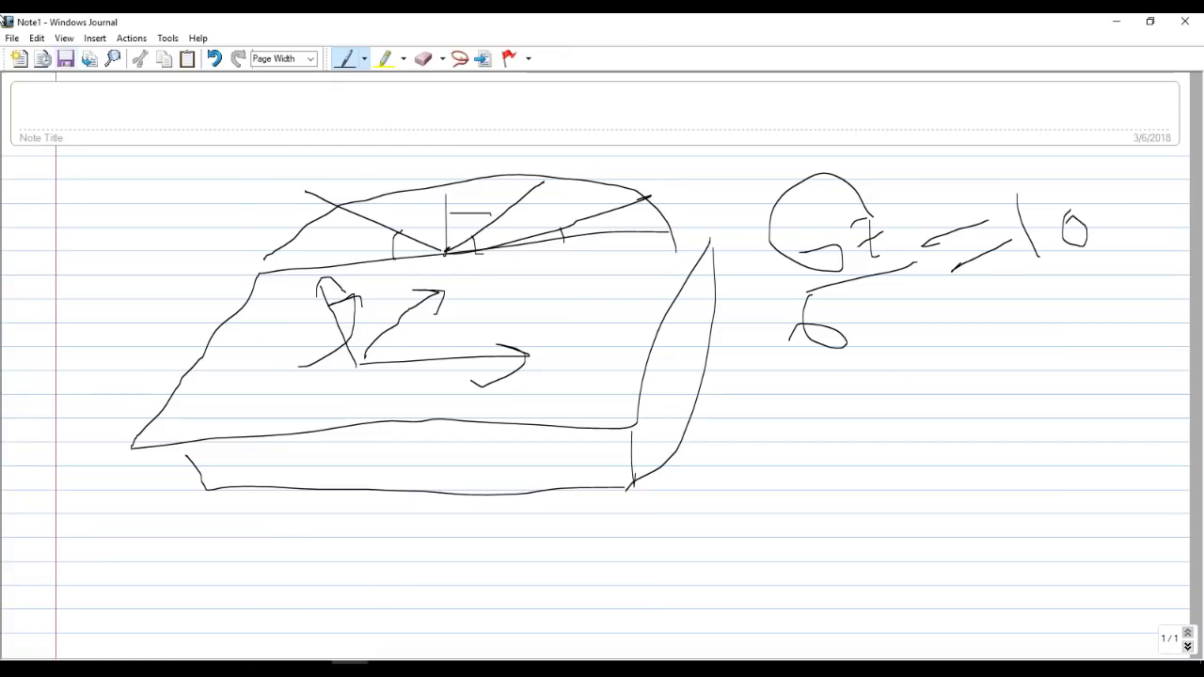
Switch to Windows Journal, insert a blank page and sketch two adjoining mesh elements with their shared corner nodes marked.
left_click(95, 38)
left_click(118, 53)
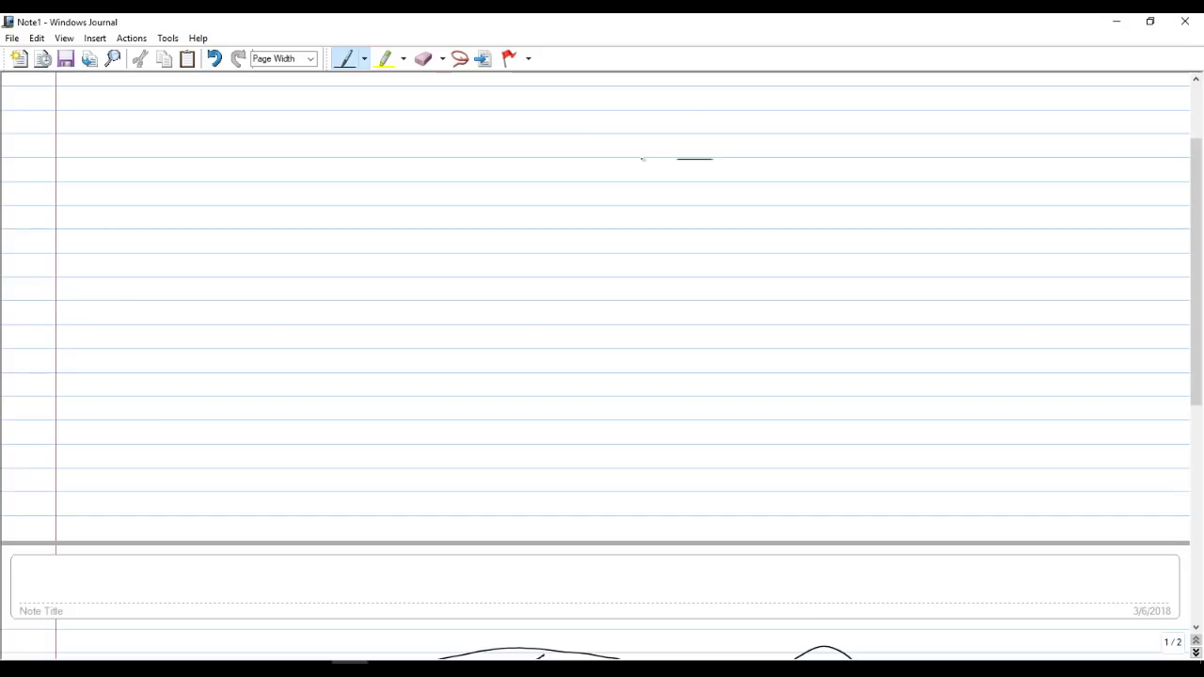
left_click_drag(726, 168, 727, 206)
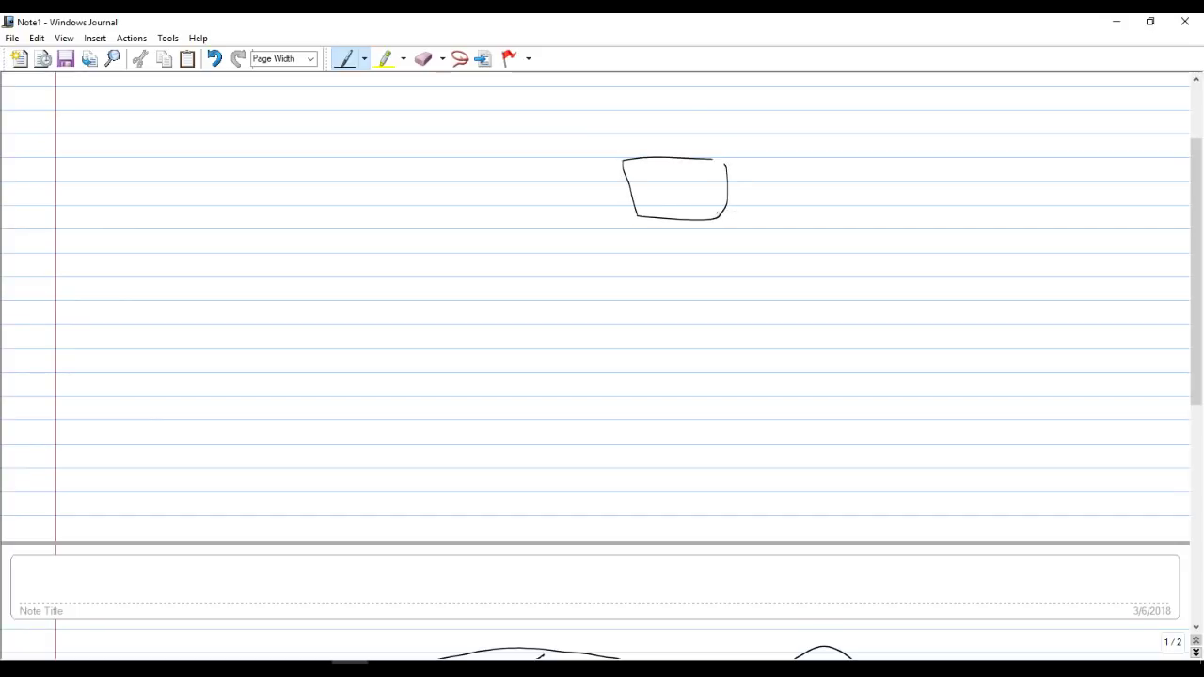
mouse_move(637, 224)
left_mouse_down()
mouse_move(660, 297)
mouse_move(739, 295)
left_mouse_up()
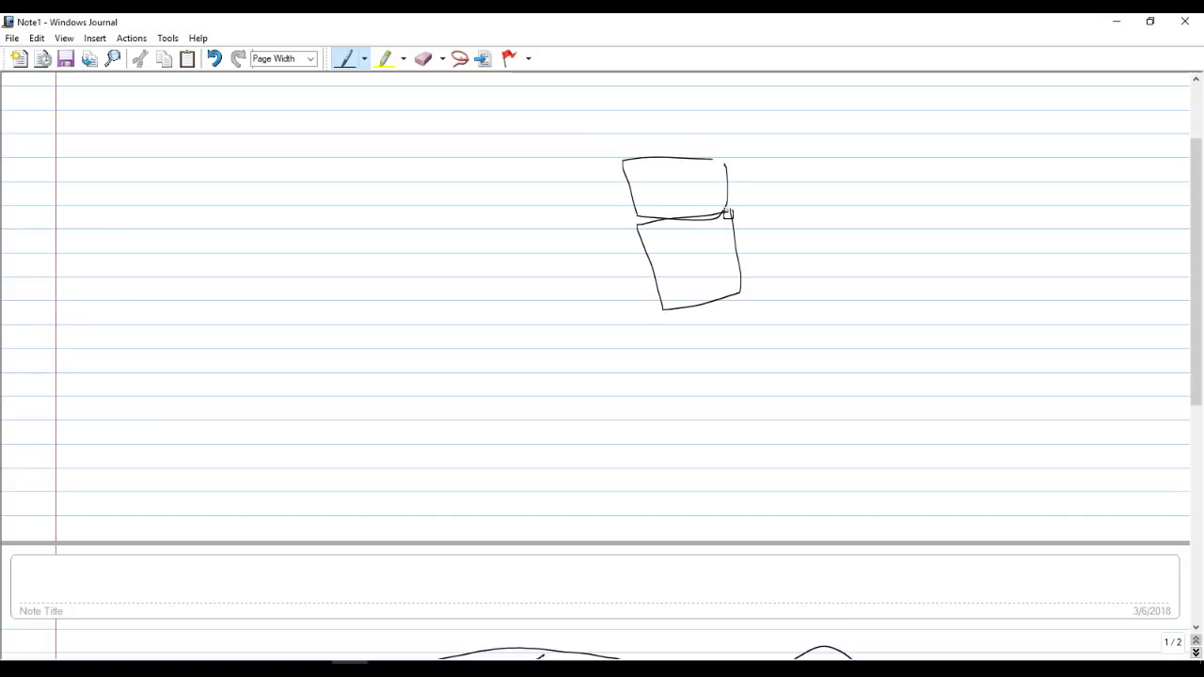
left_click_drag(644, 226, 638, 209)
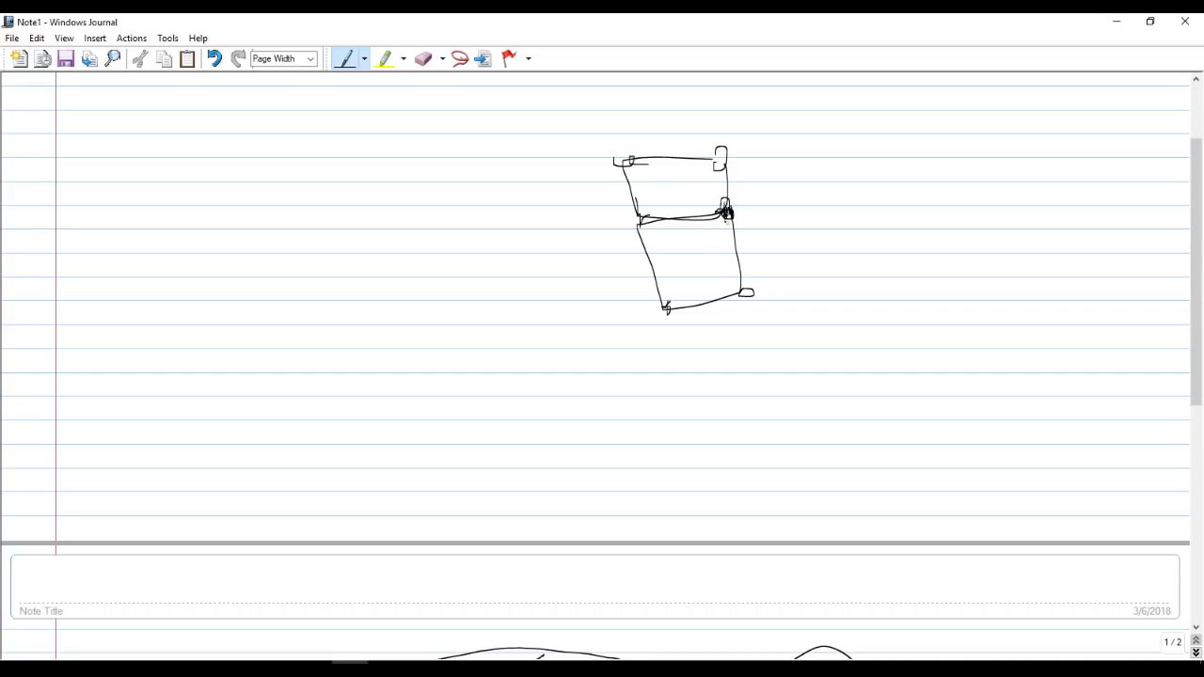
Beside it, sketch two offset elements with mismatched corner nodes and cross them out.
mouse_move(879, 153)
left_mouse_down()
mouse_move(888, 217)
mouse_move(1034, 205)
mouse_move(996, 166)
left_mouse_up()
mouse_move(931, 266)
left_mouse_down()
mouse_move(797, 264)
mouse_move(804, 223)
left_mouse_up()
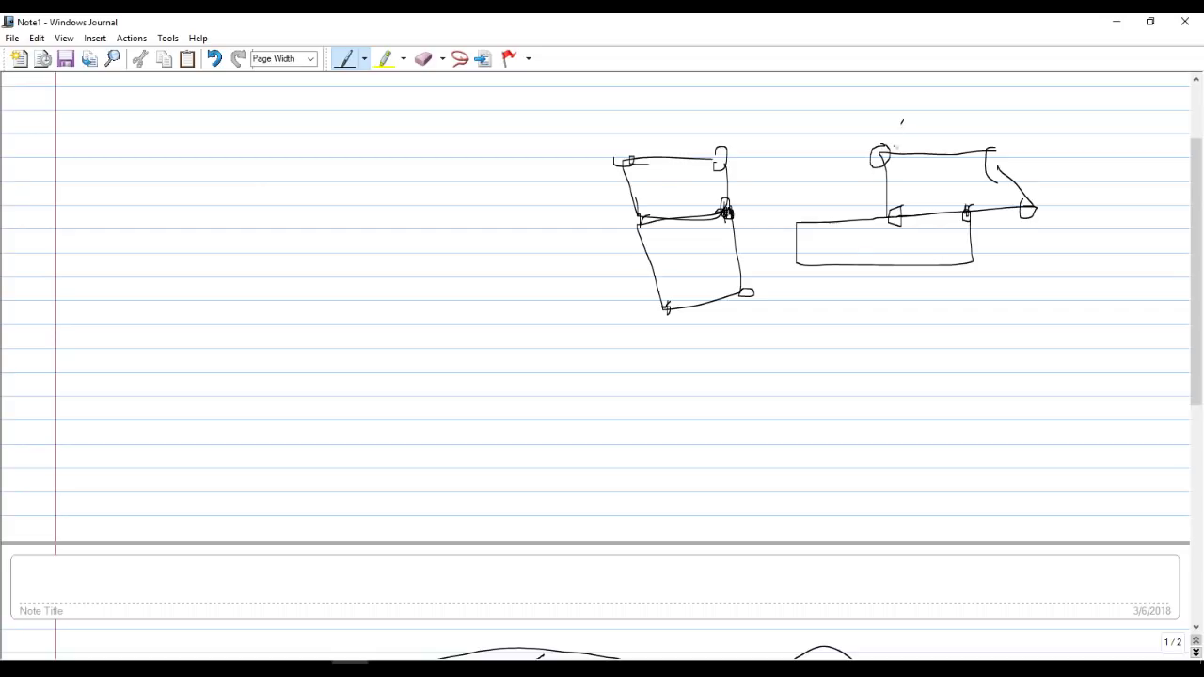
left_click_drag(902, 123, 830, 305)
left_click_drag(804, 127, 990, 274)
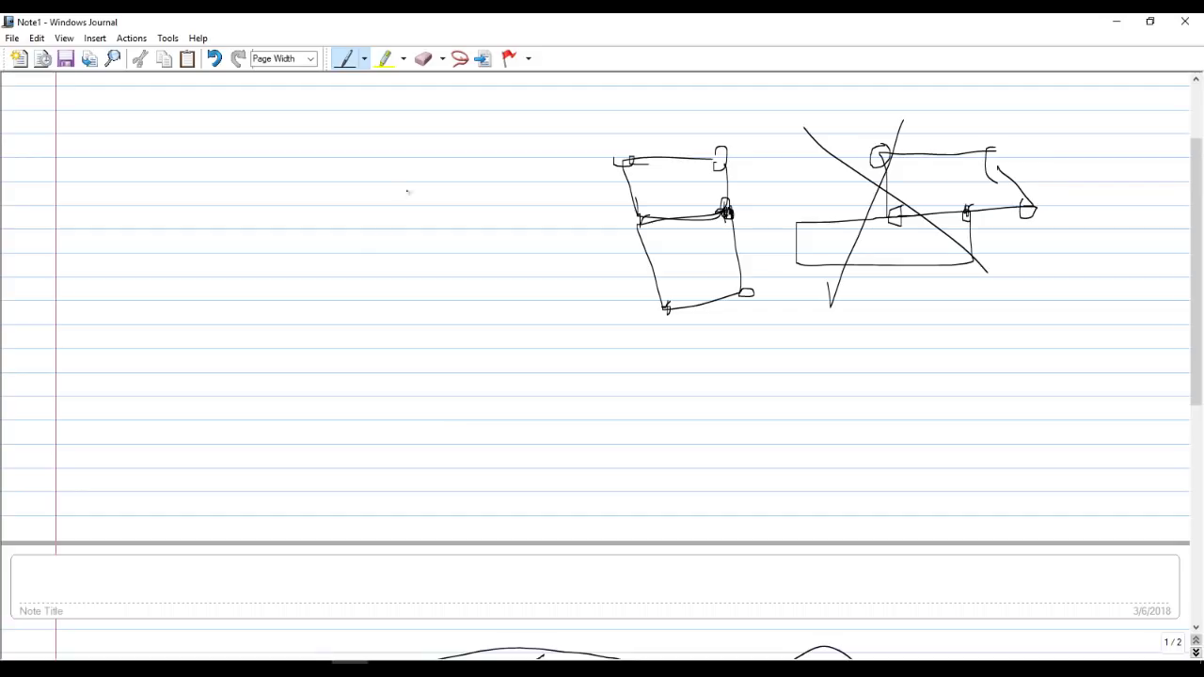
Sketch a single rectangular element with a member meeting its lower edge at mid-length, and circle its two lower corner nodes.
mouse_move(414, 182)
left_mouse_down()
mouse_move(269, 183)
mouse_move(219, 231)
mouse_move(313, 293)
mouse_move(450, 295)
mouse_move(423, 184)
left_mouse_up()
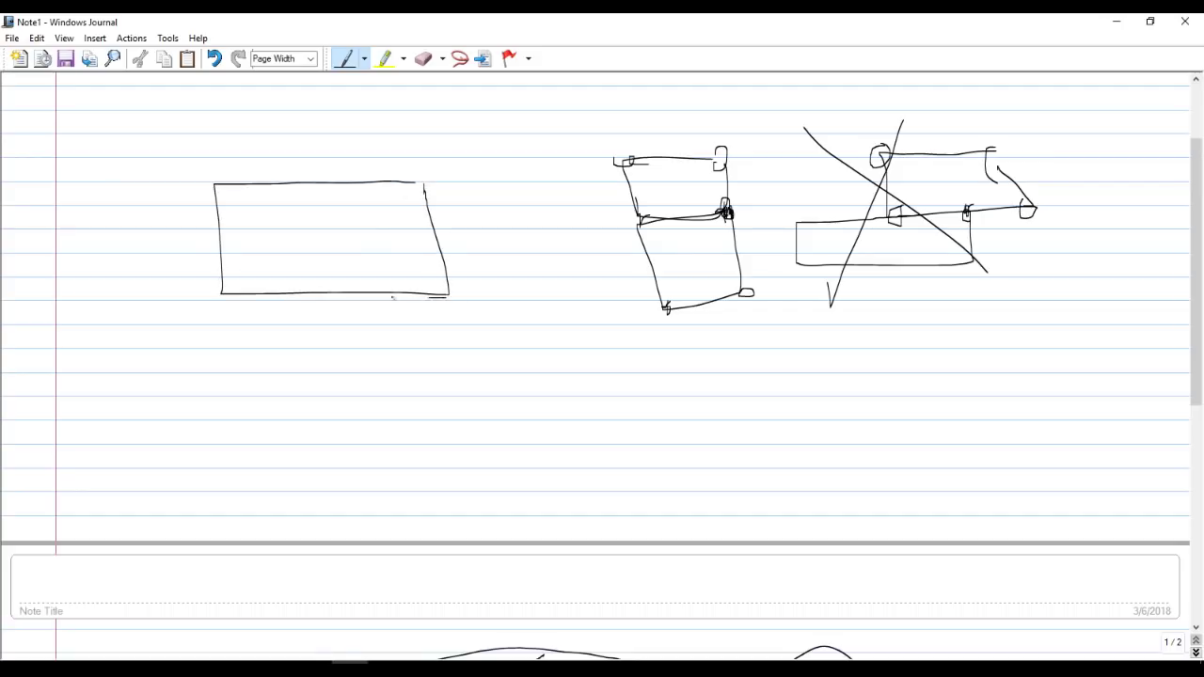
mouse_move(393, 297)
left_mouse_down()
mouse_move(243, 297)
mouse_move(450, 299)
mouse_move(282, 301)
mouse_move(348, 307)
left_mouse_up()
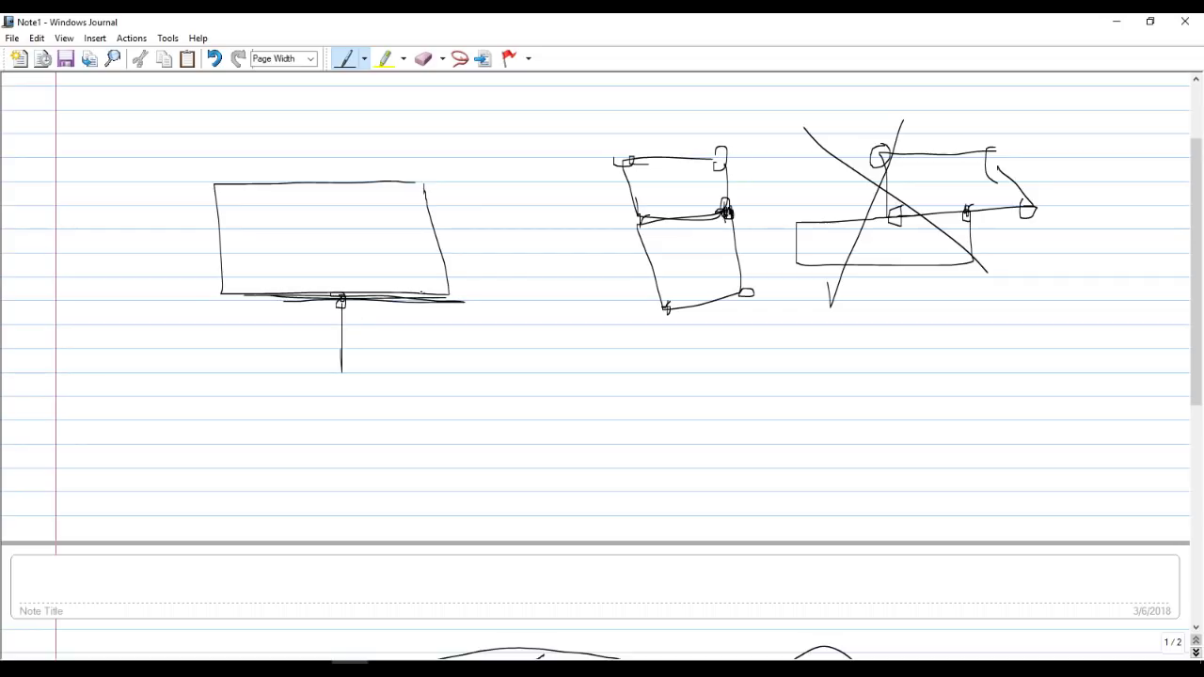
left_click_drag(227, 291, 239, 275)
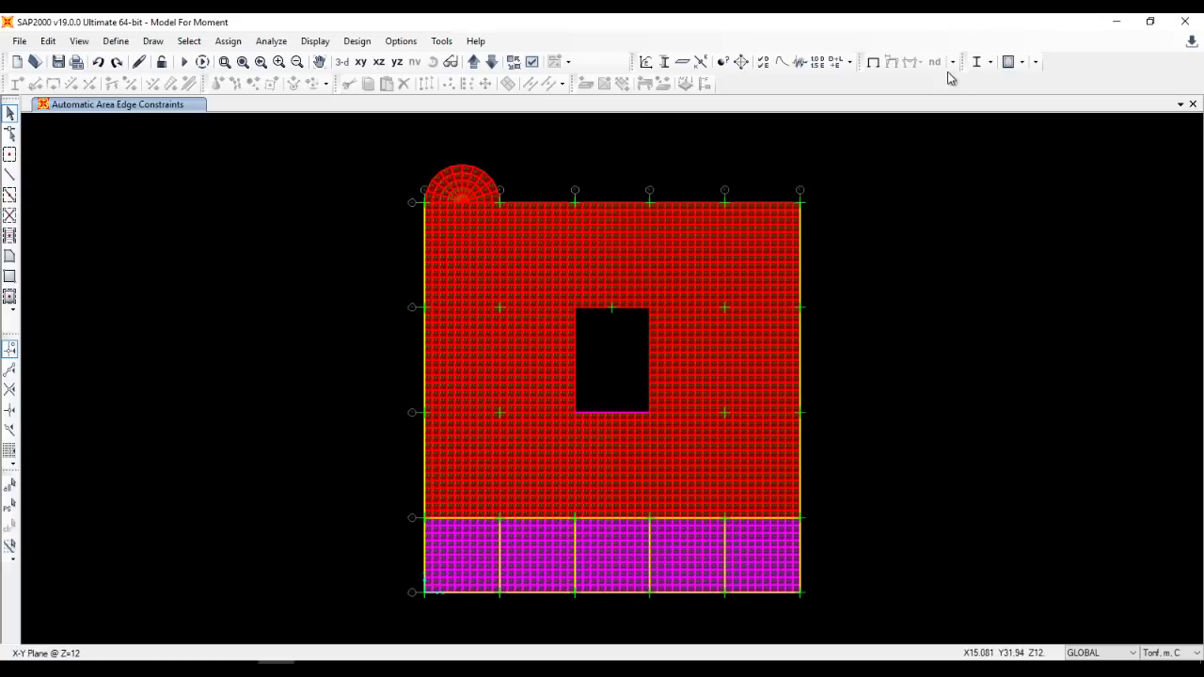
Switch to SAP2000, show the undeformed floor plan and set the analysis options to Plane Grid in the XY plane.
left_click(877, 65)
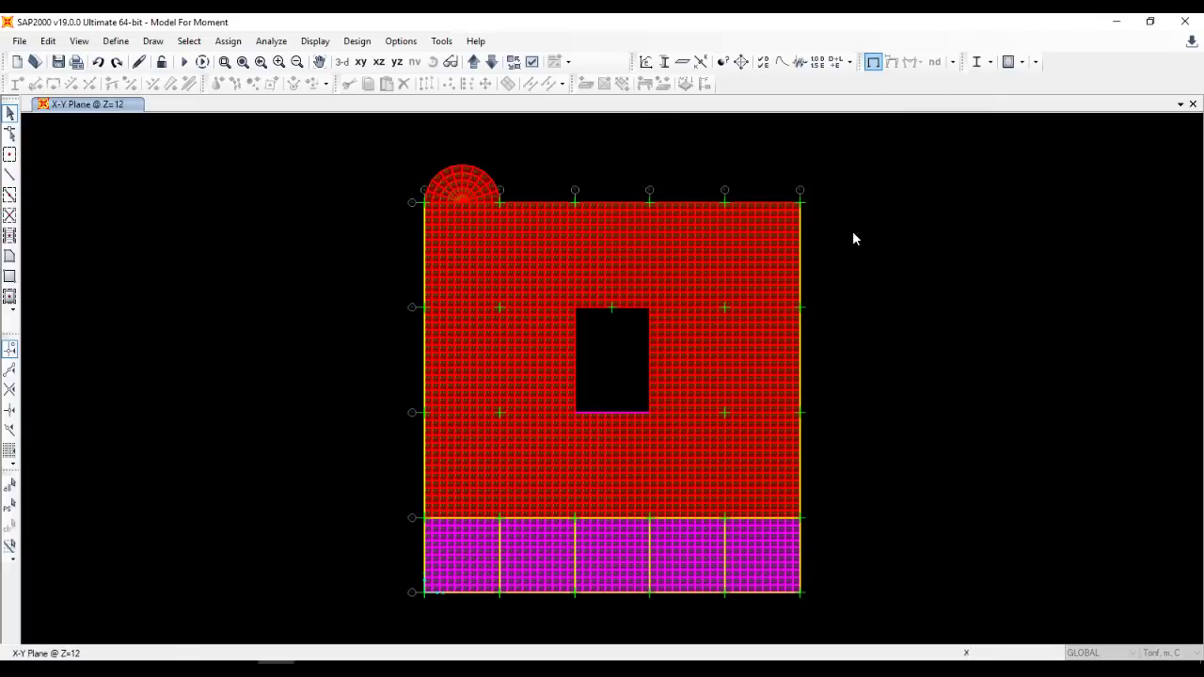
left_click_drag(807, 271, 744, 255)
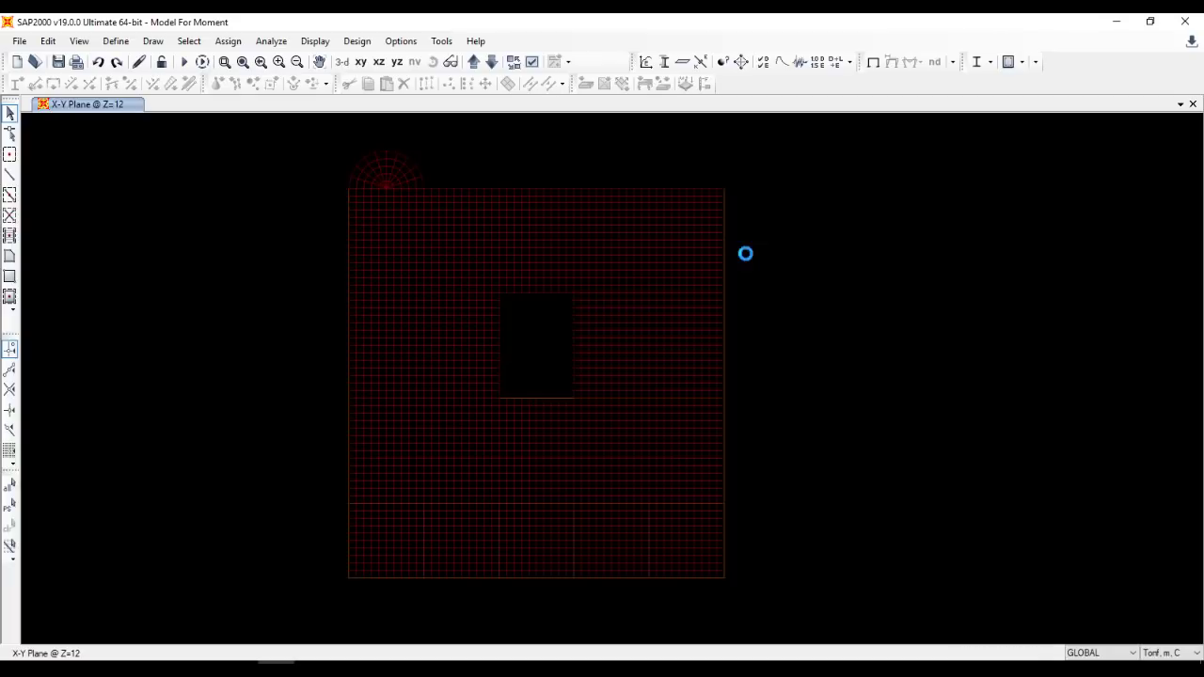
left_click(275, 41)
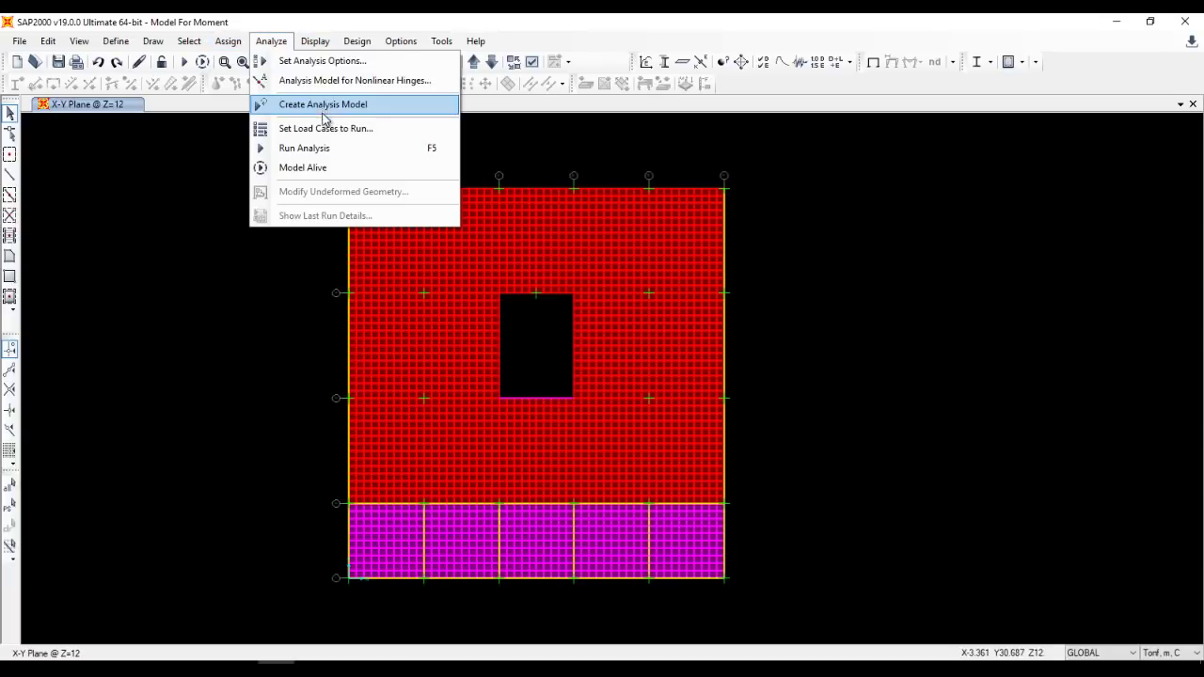
left_click(340, 62)
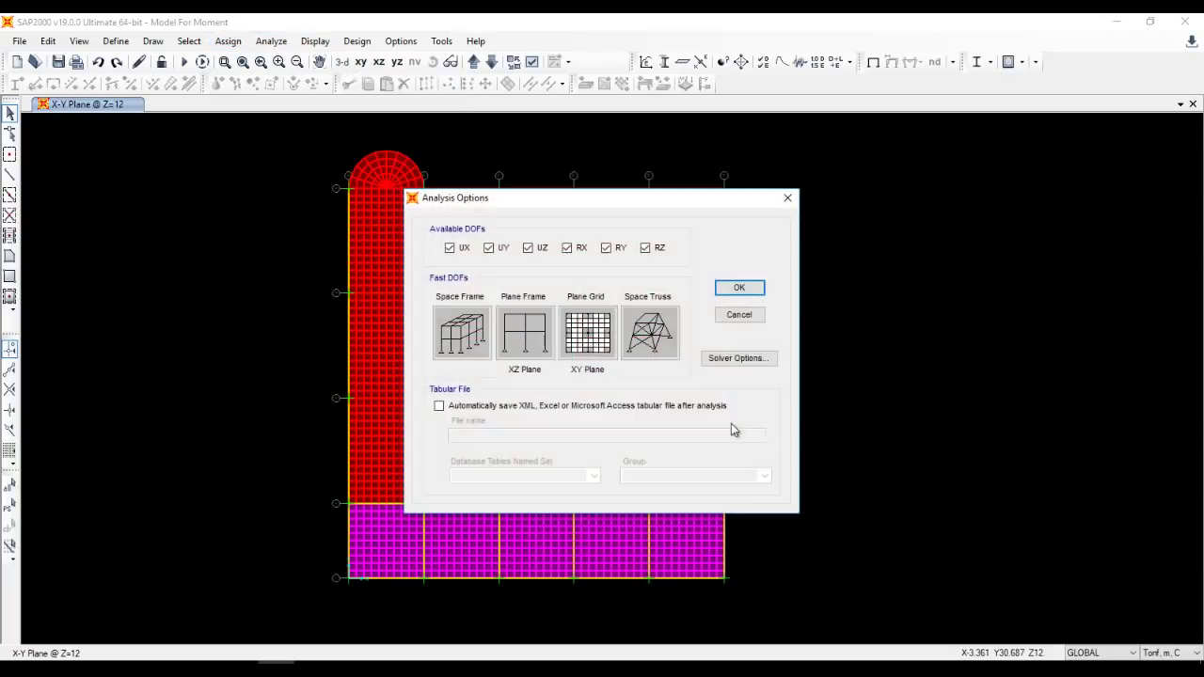
left_click(599, 356)
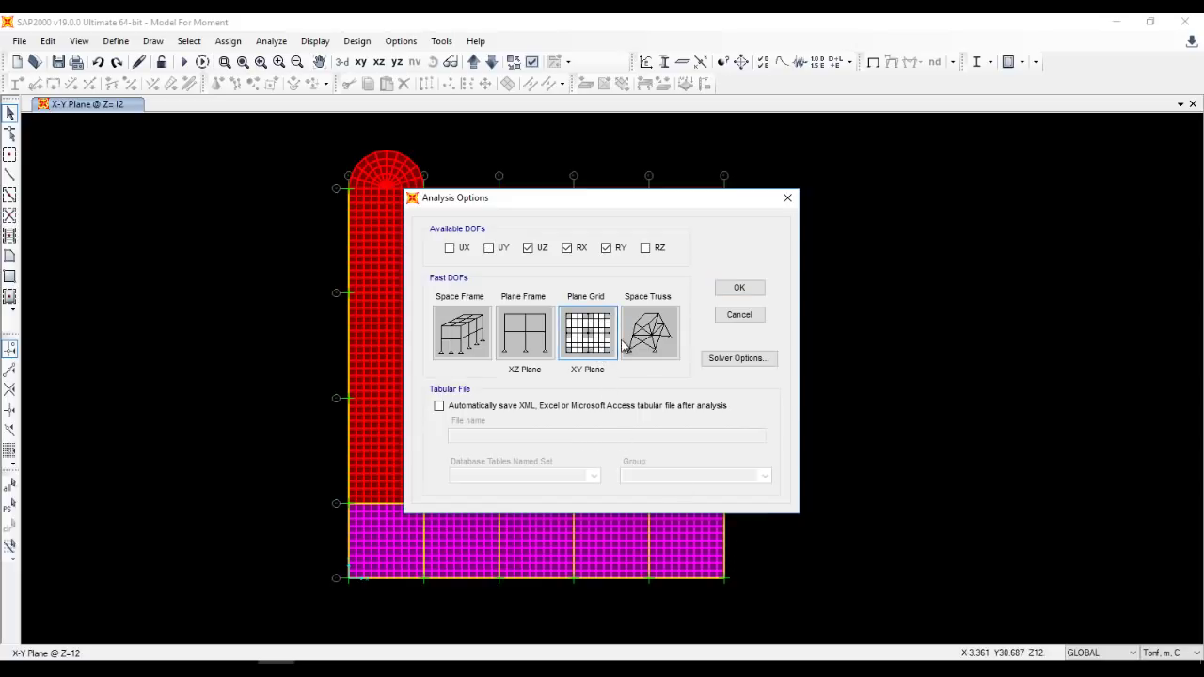
left_click(723, 288)
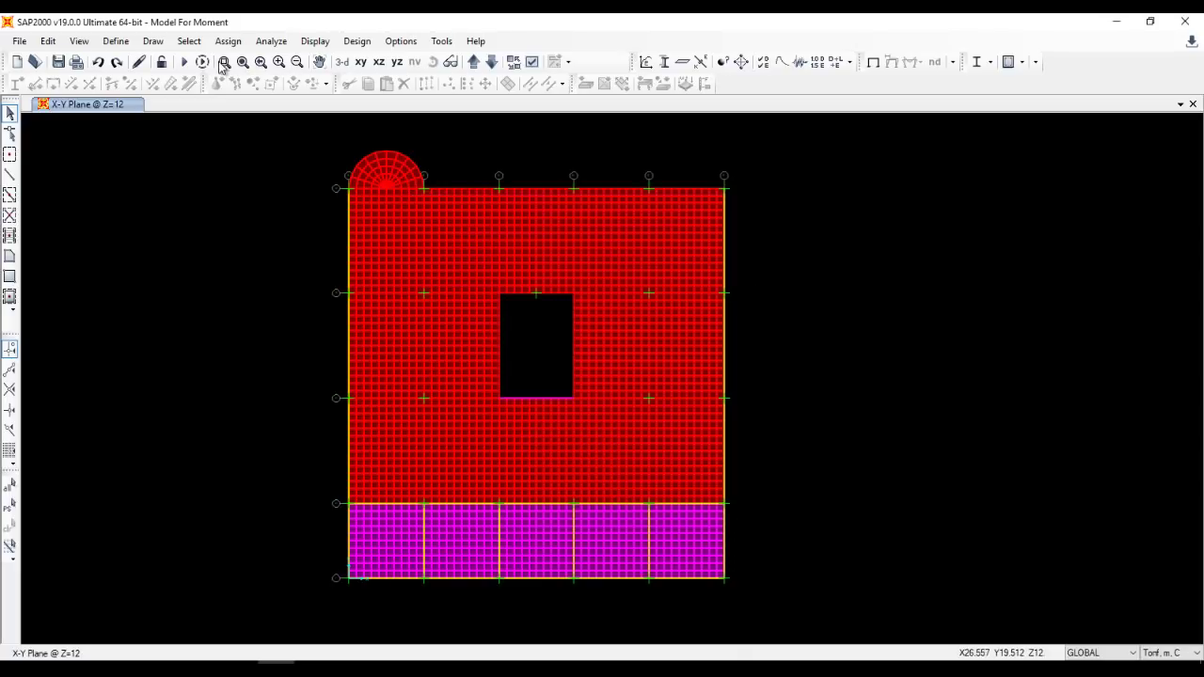
Save the model and run the analysis for all load cases.
left_click(184, 62)
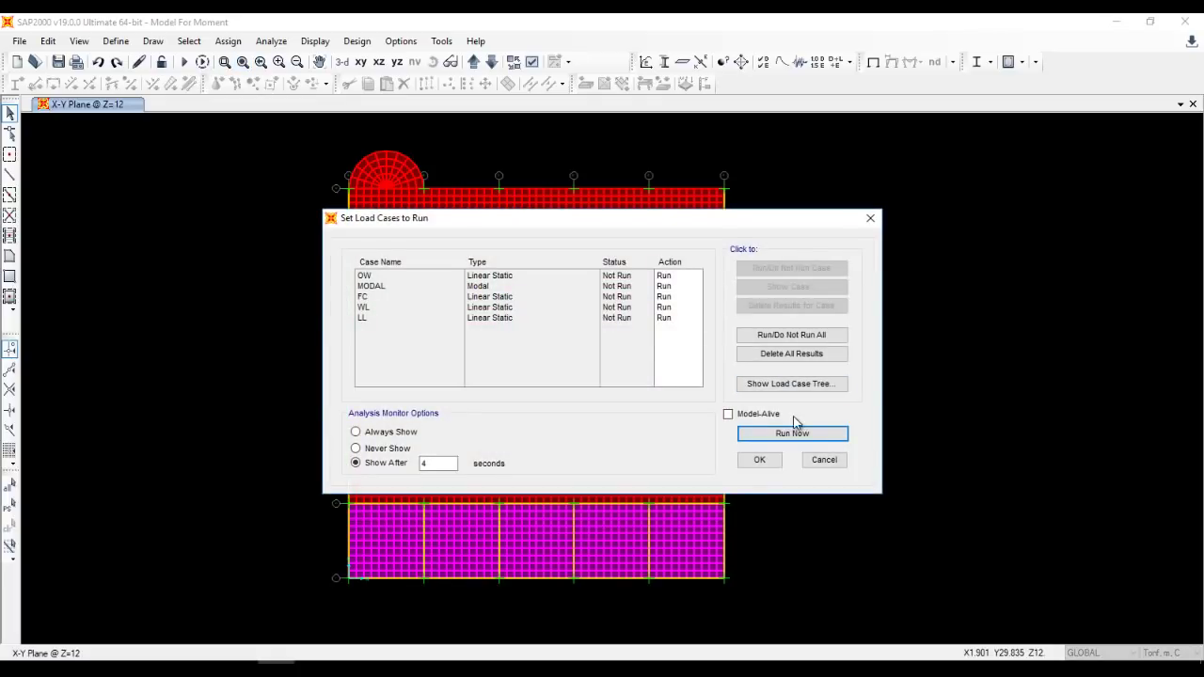
left_click(824, 460)
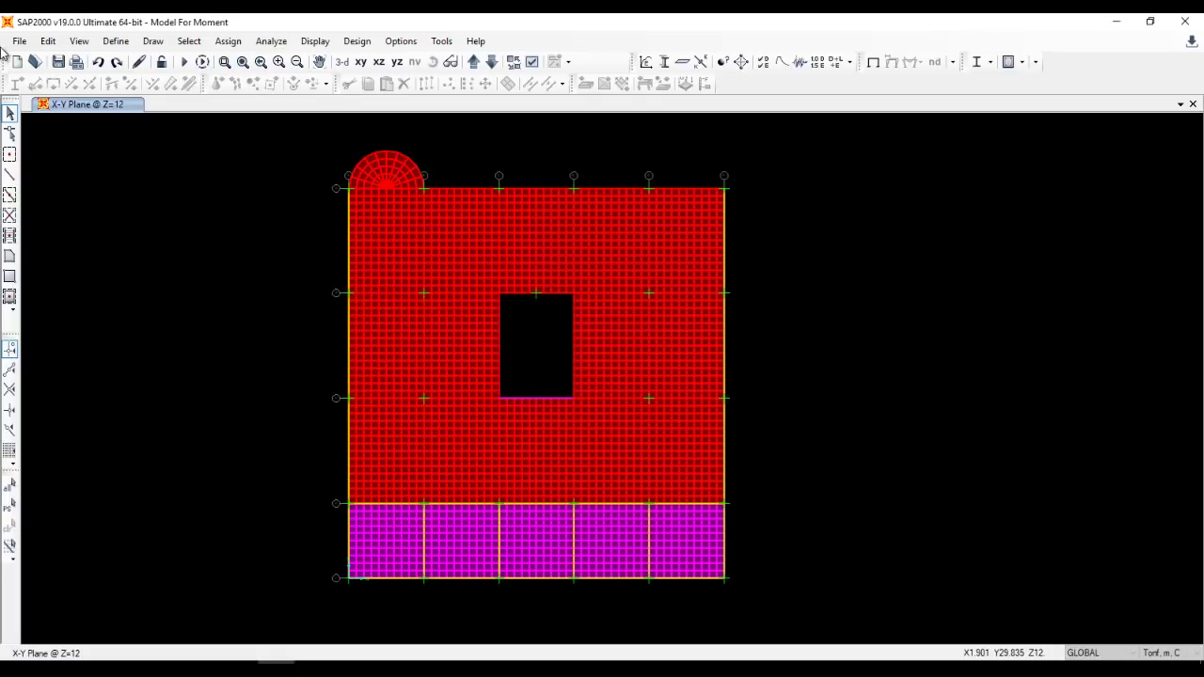
left_click(62, 64)
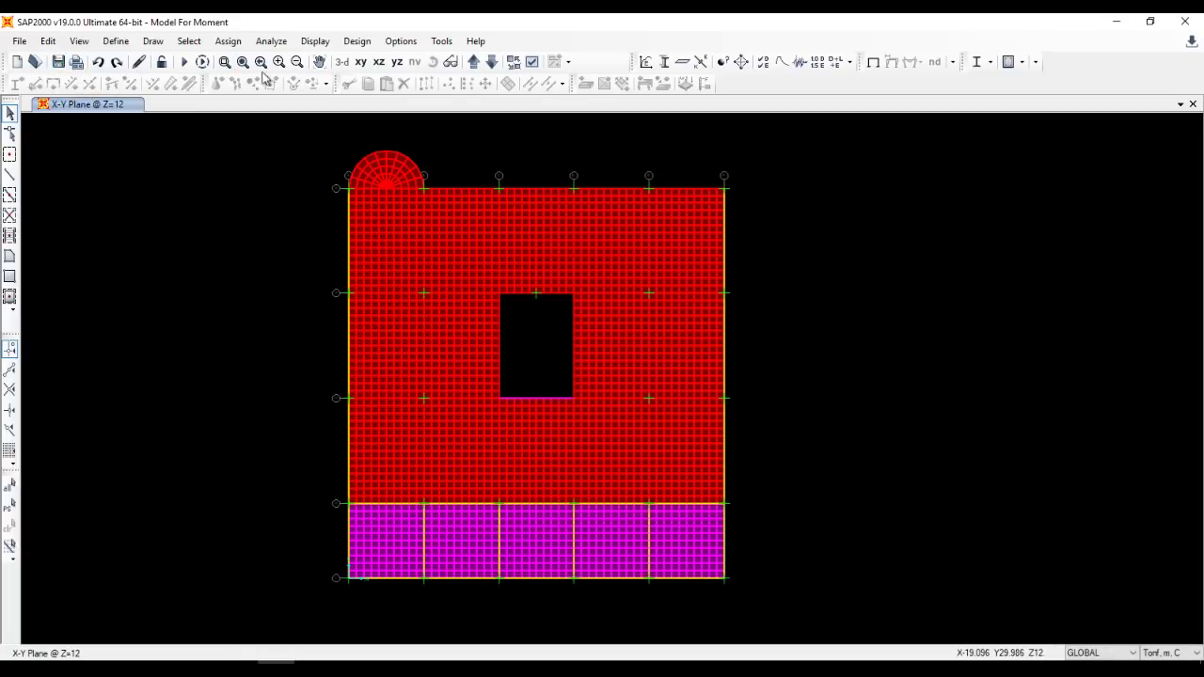
left_click(184, 62)
left_click(791, 433)
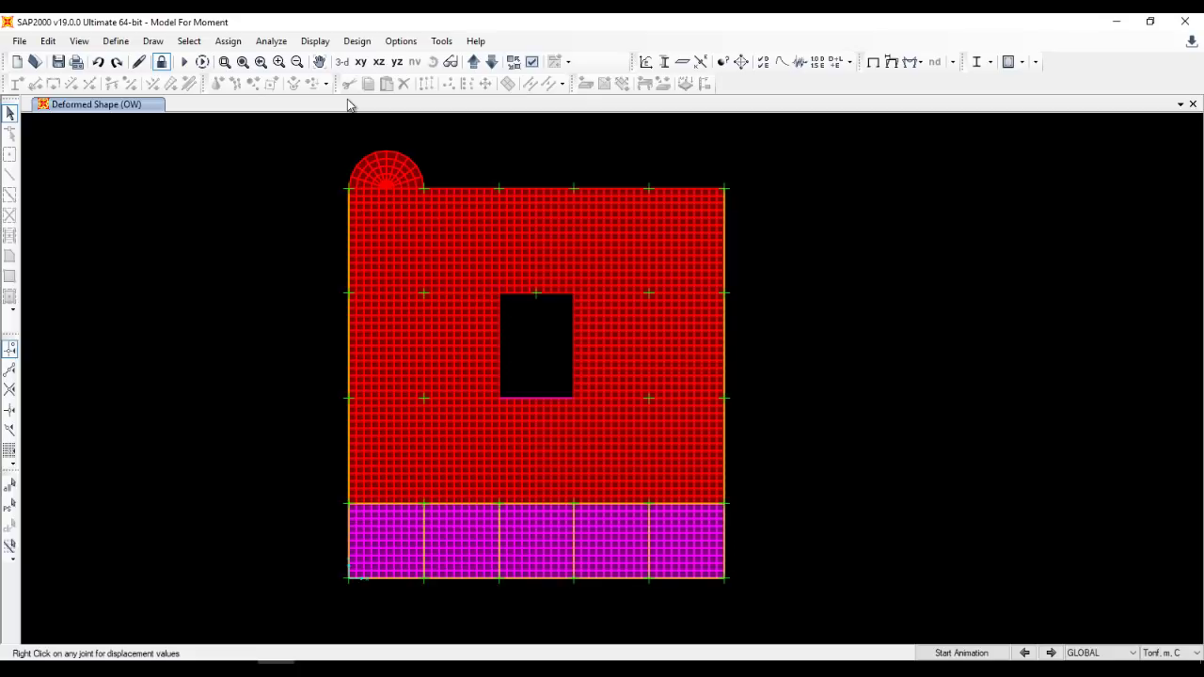
Show the floor in 3D and display its deformed shape for the DL+LL combination.
left_click(341, 61)
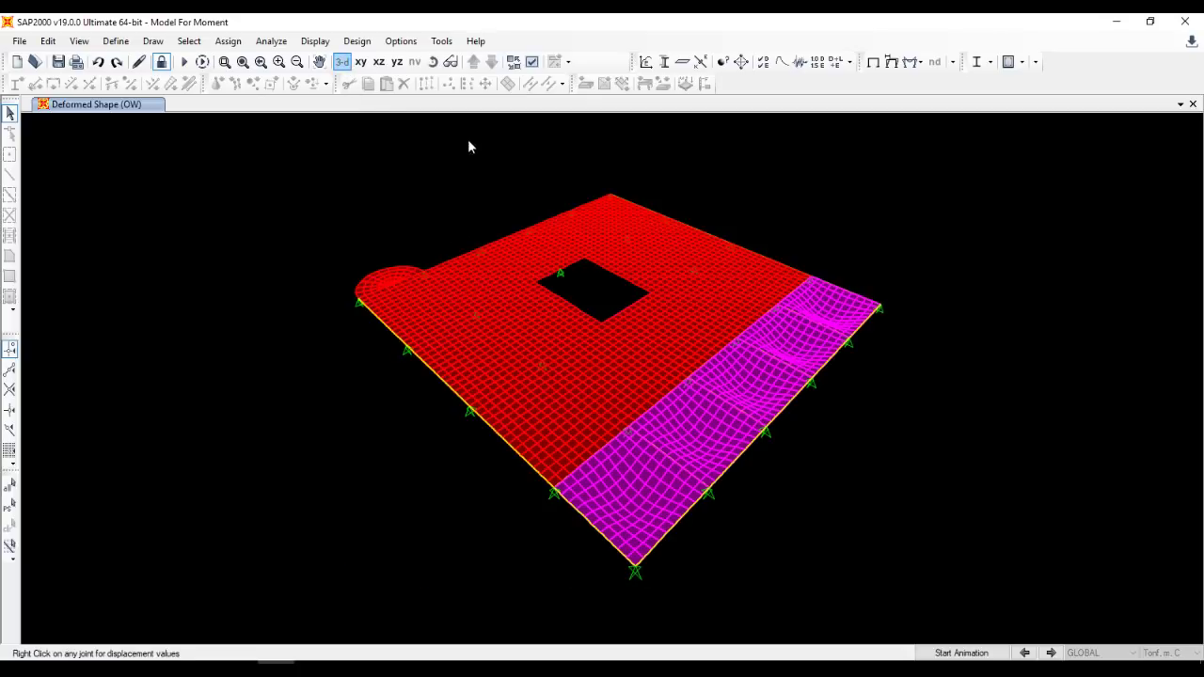
left_click(316, 42)
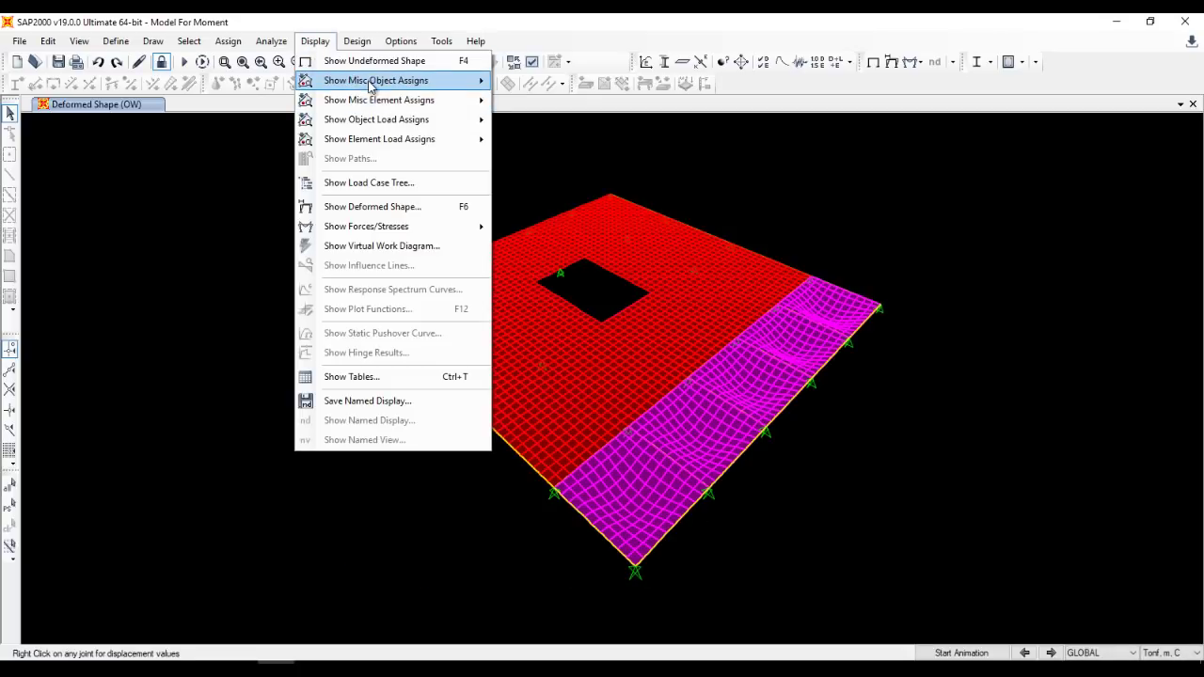
left_click(376, 209)
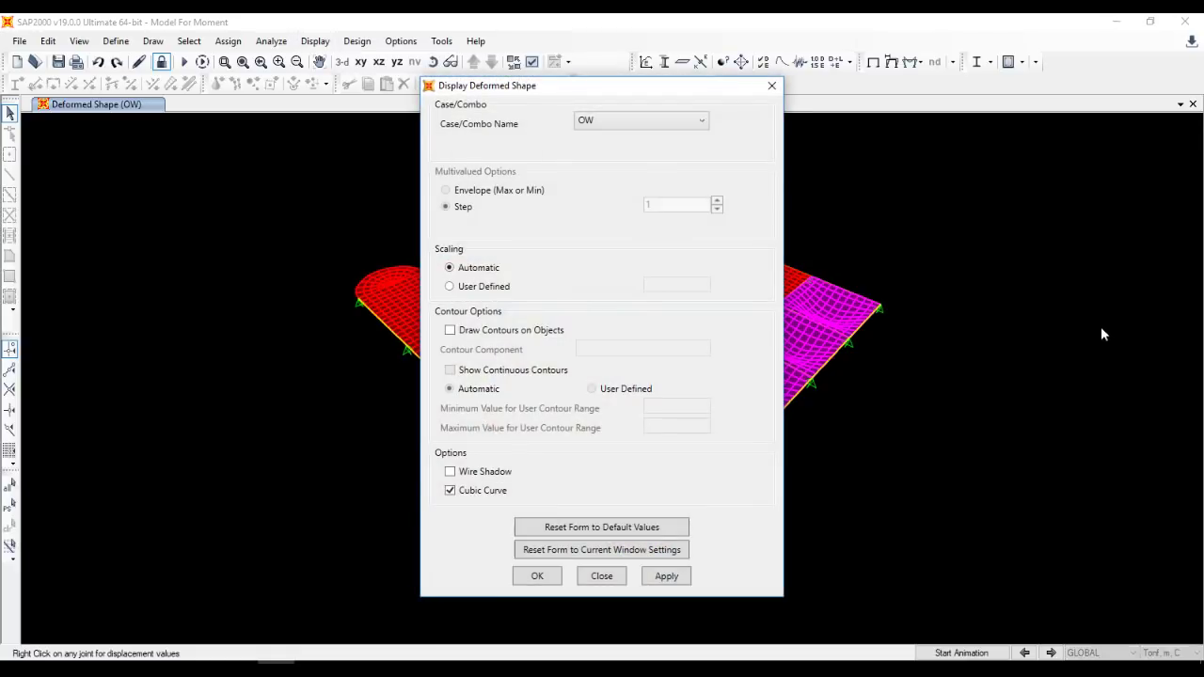
left_click(607, 120)
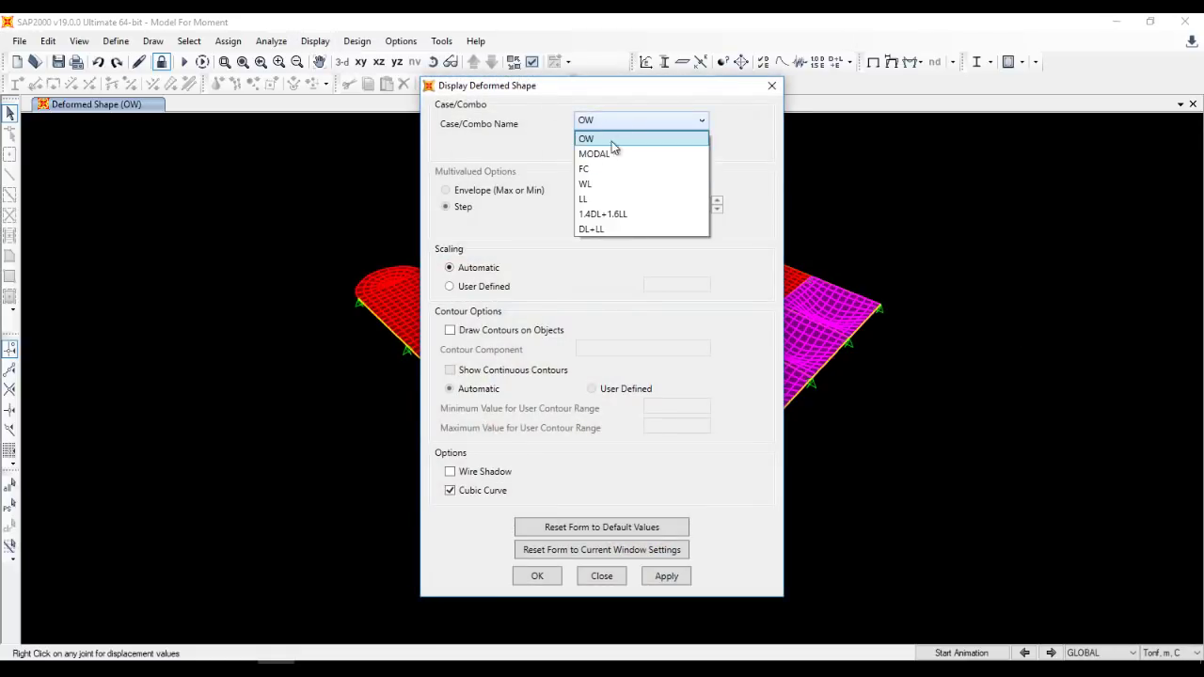
left_click(624, 235)
left_click(537, 576)
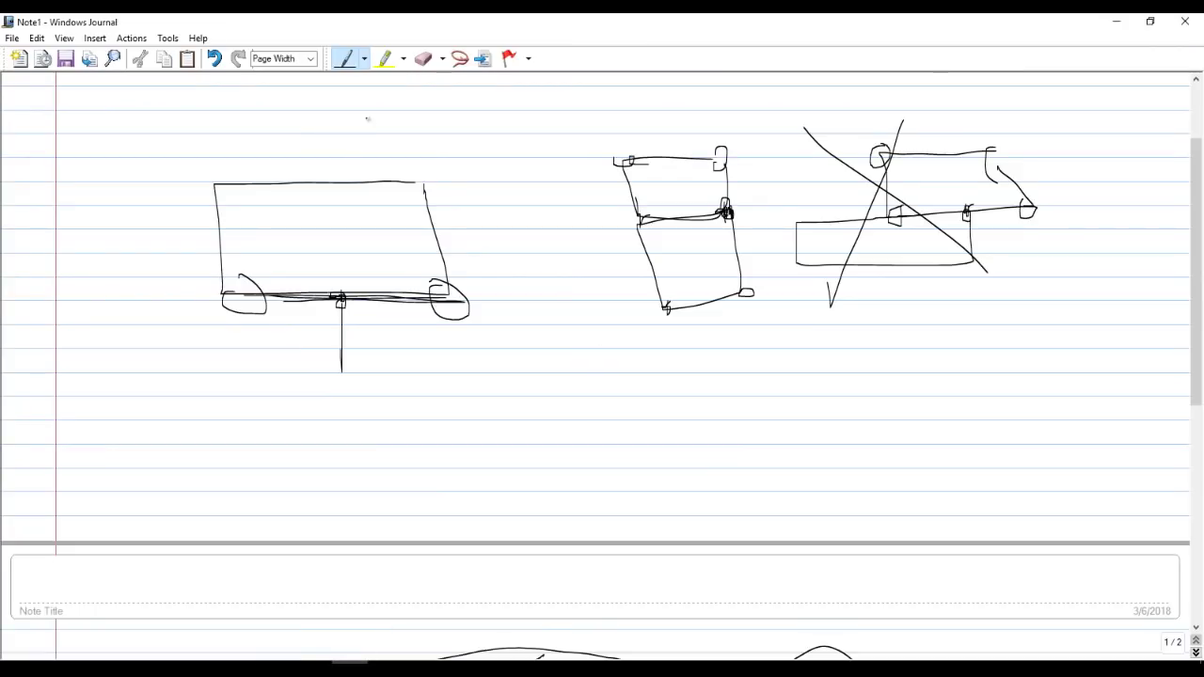
Switch to Windows Journal, insert a new page and handwrite an equation for t with the unit M.
left_click(95, 38)
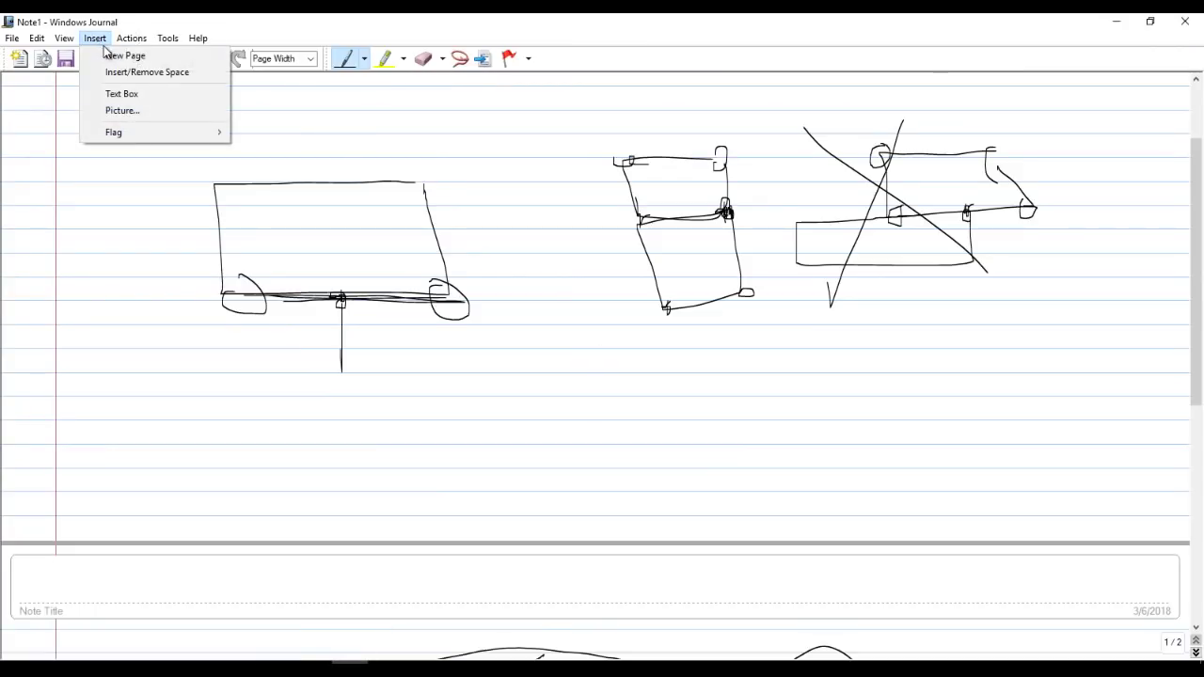
left_click(106, 56)
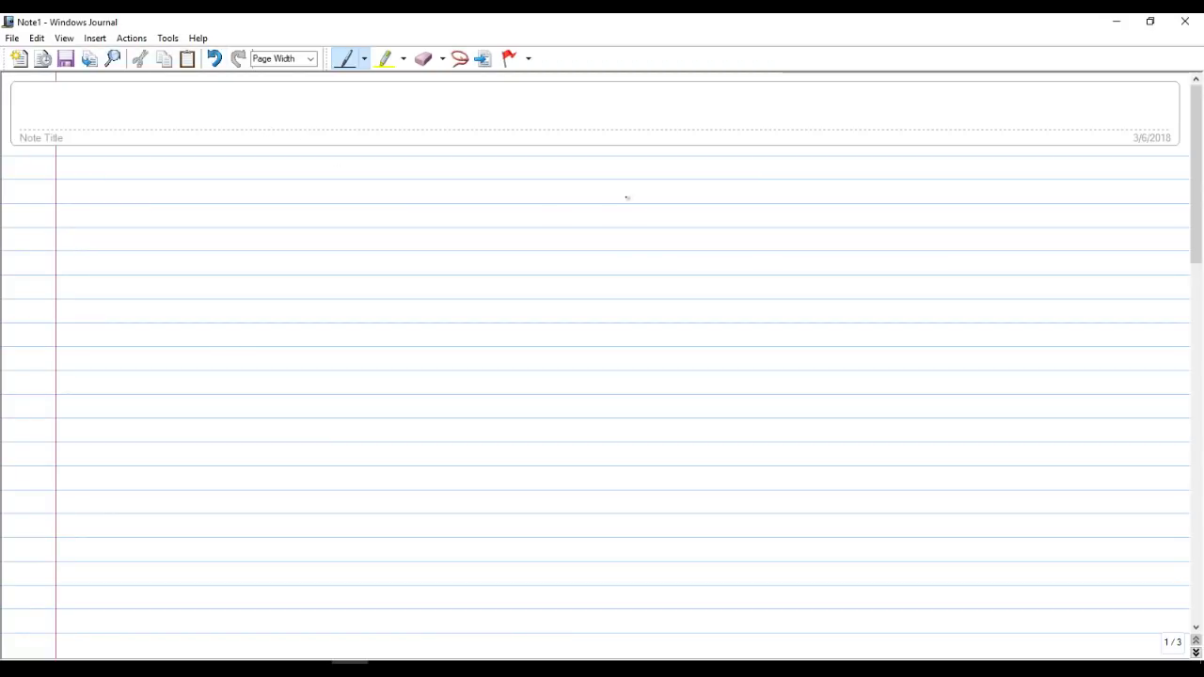
left_click_drag(625, 185, 654, 271)
left_click_drag(594, 220, 642, 220)
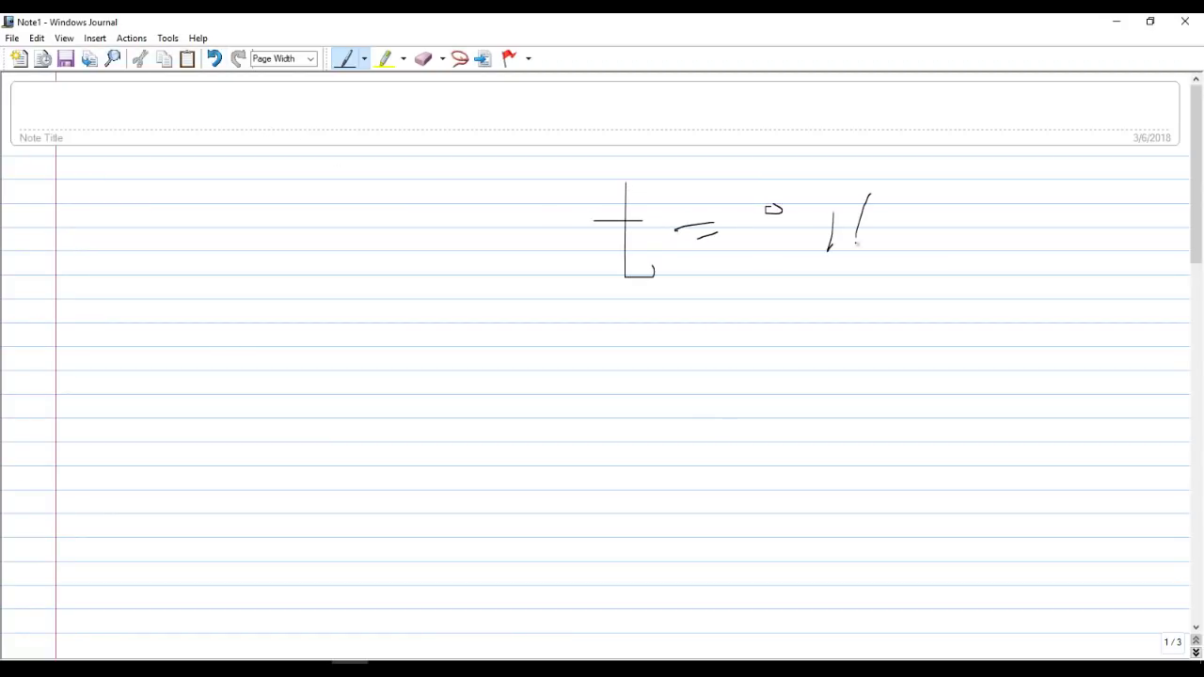
left_click_drag(856, 244, 888, 189)
mouse_move(918, 189)
left_mouse_down()
mouse_move(924, 243)
mouse_move(934, 198)
mouse_move(966, 194)
mouse_move(971, 241)
left_mouse_up()
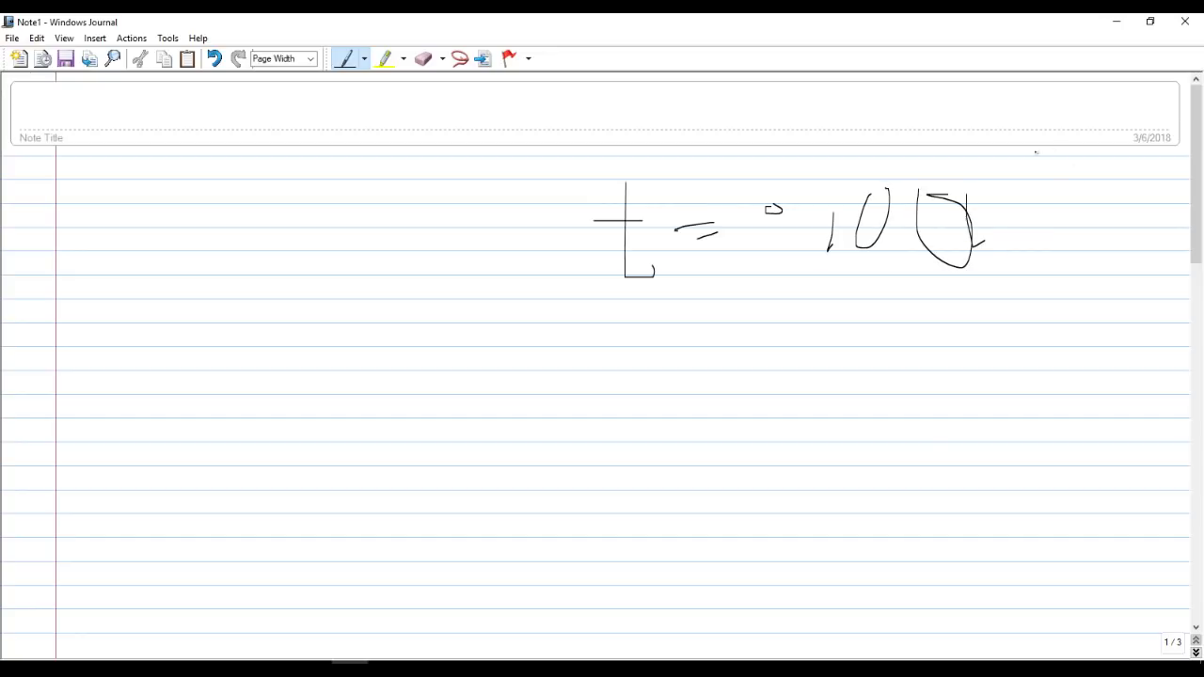
left_click_drag(1128, 111, 1137, 216)
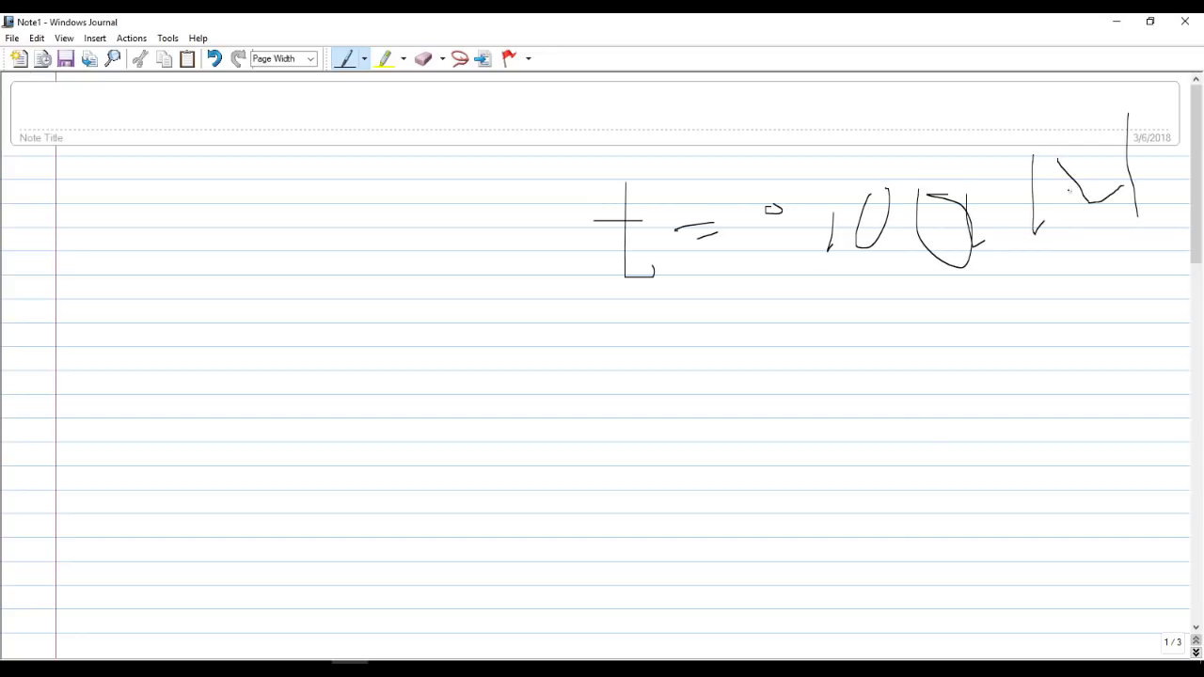
Below the equation, sketch a loaded slab line with a deeply sagging deflection curve and mark its mid-span deflection as 1000.
left_click_drag(994, 361, 664, 375)
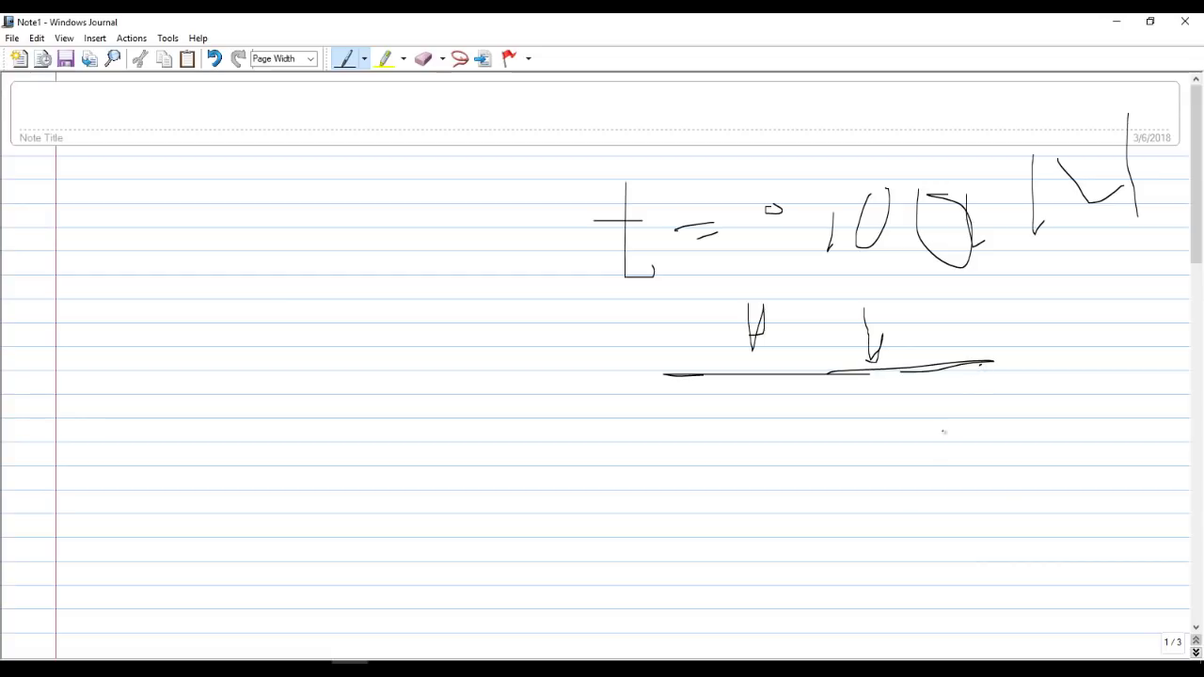
mouse_move(982, 362)
left_mouse_down()
mouse_move(720, 544)
mouse_move(596, 372)
left_mouse_up()
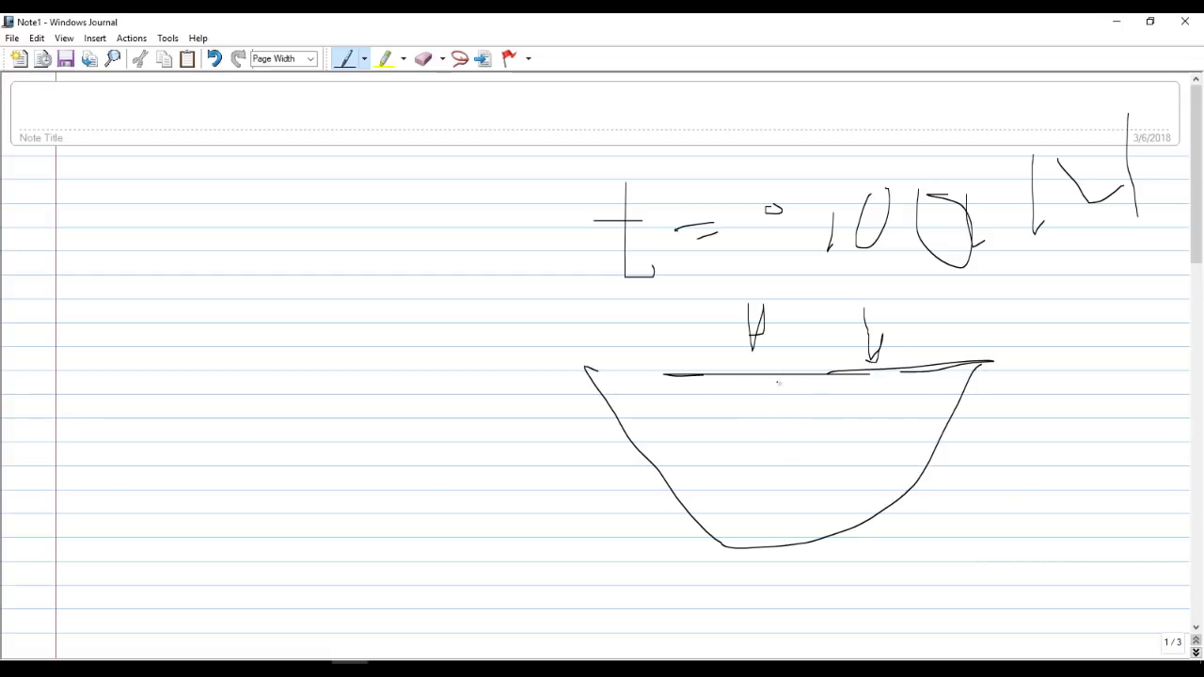
mouse_move(778, 374)
left_mouse_down()
mouse_move(808, 594)
mouse_move(811, 560)
mouse_move(774, 596)
left_mouse_up()
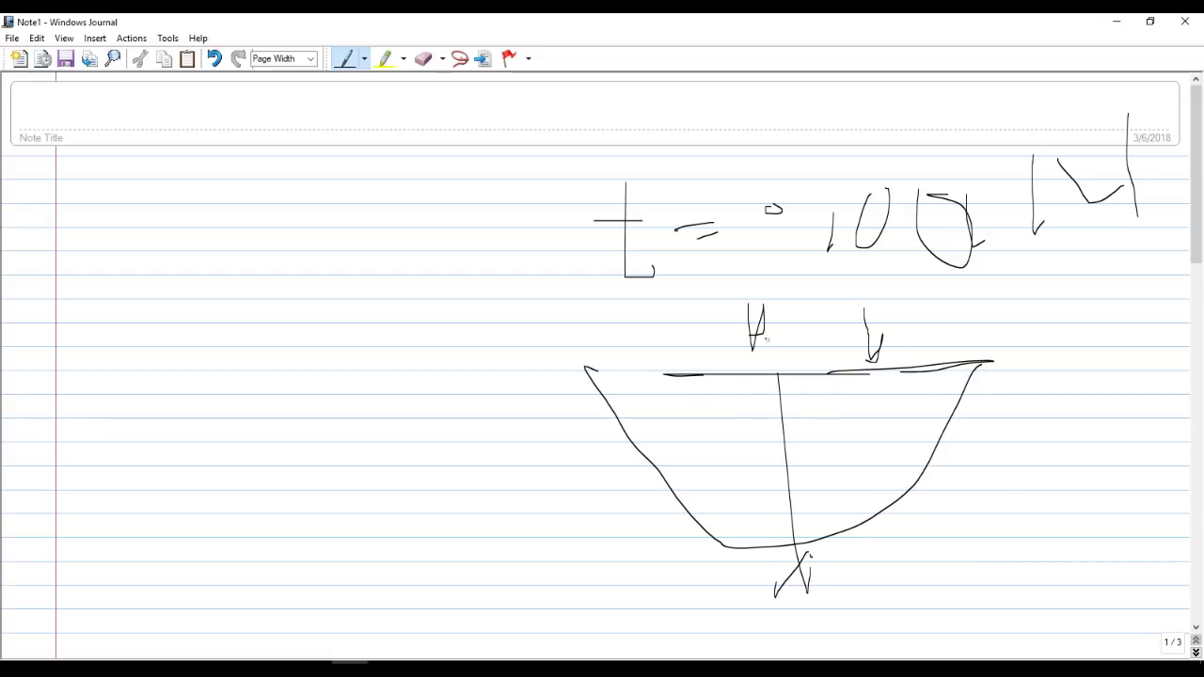
left_click_drag(784, 356, 760, 428)
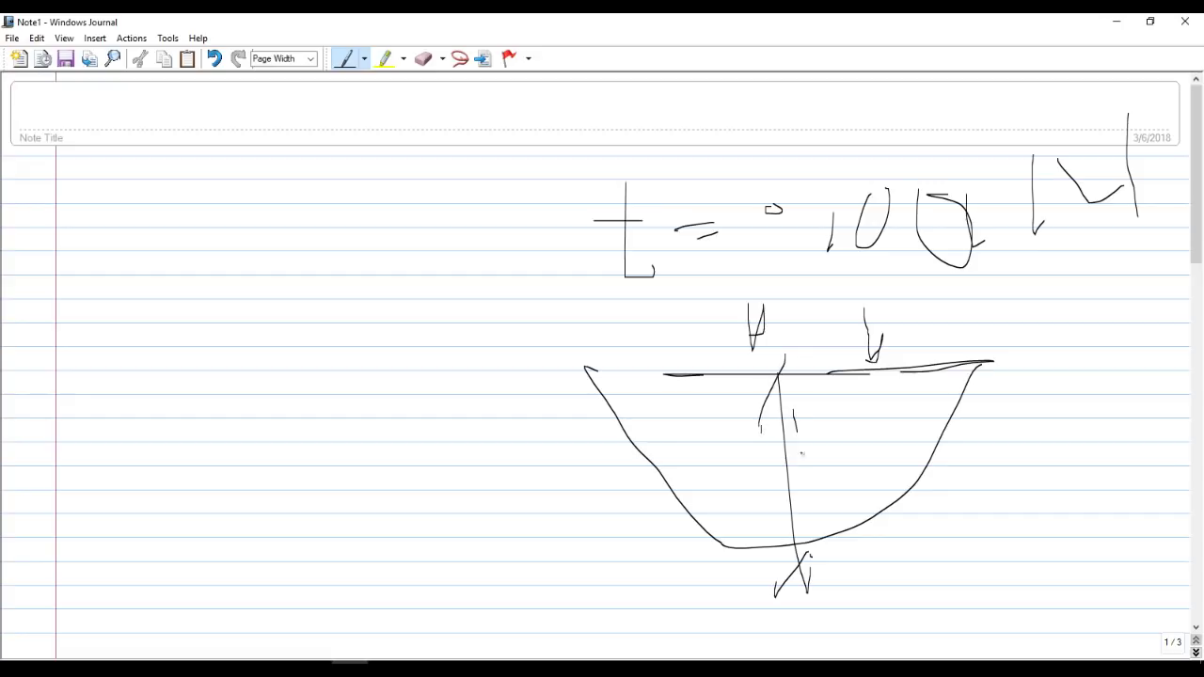
left_click_drag(919, 435, 898, 429)
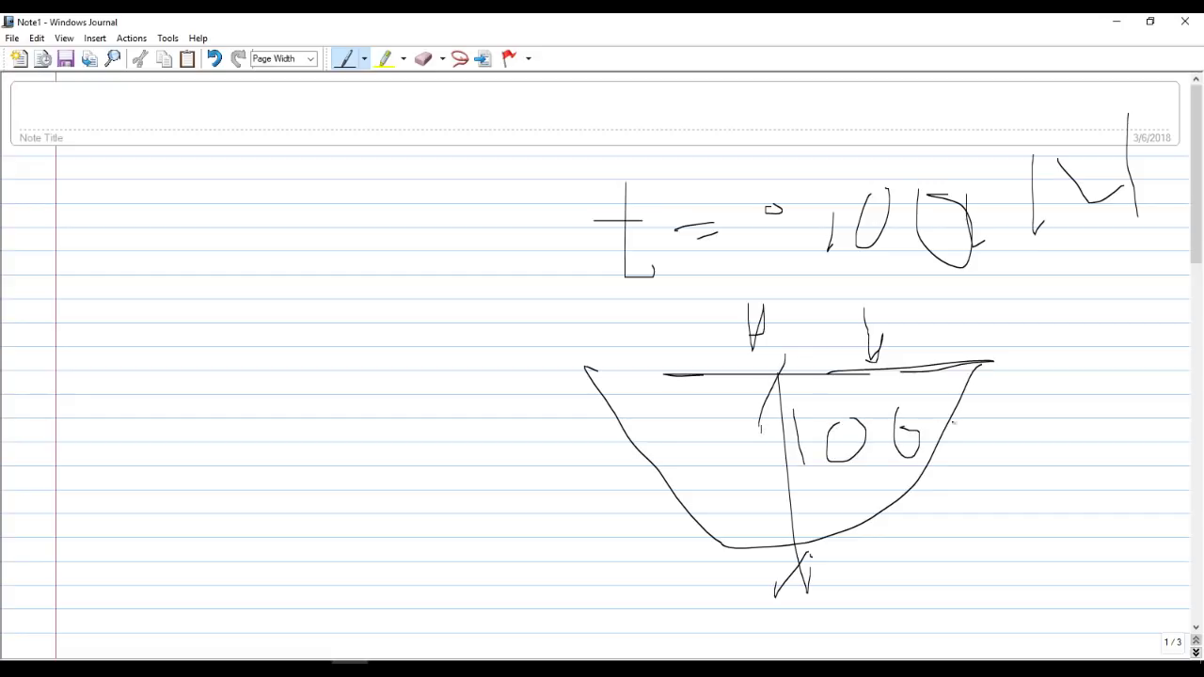
left_click_drag(972, 420, 1002, 474)
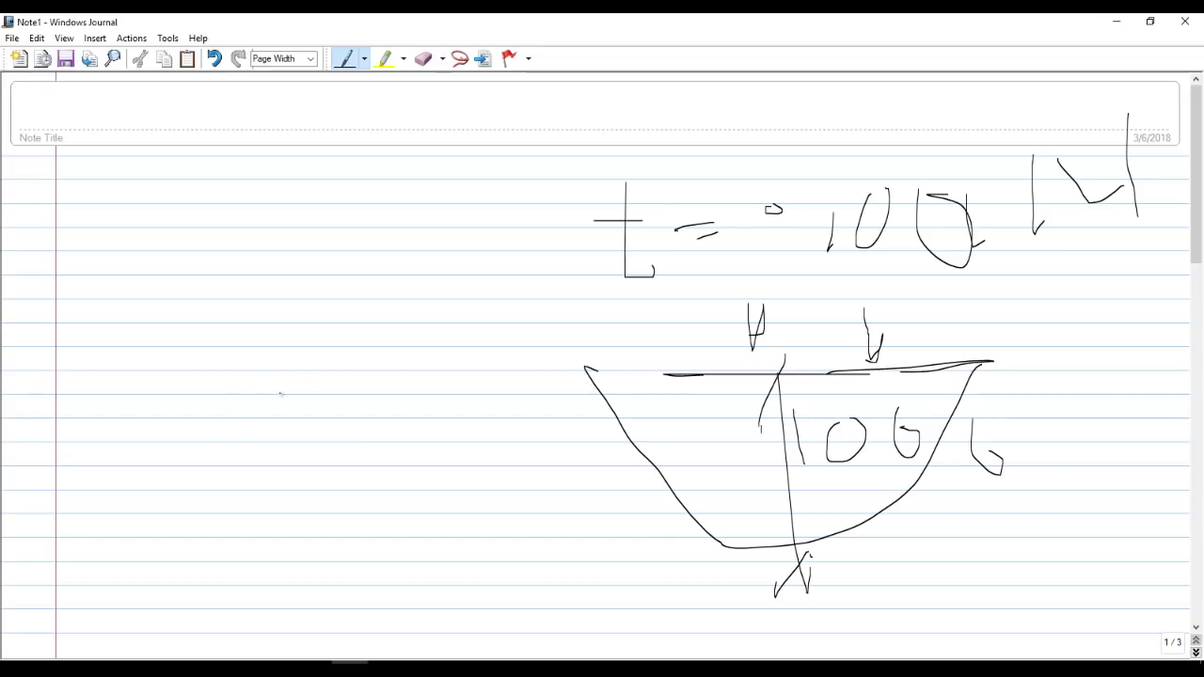
Beside it, sketch a second slab line with a very shallow deflection curve and mark its small mid-span deflection.
left_click_drag(362, 360, 151, 358)
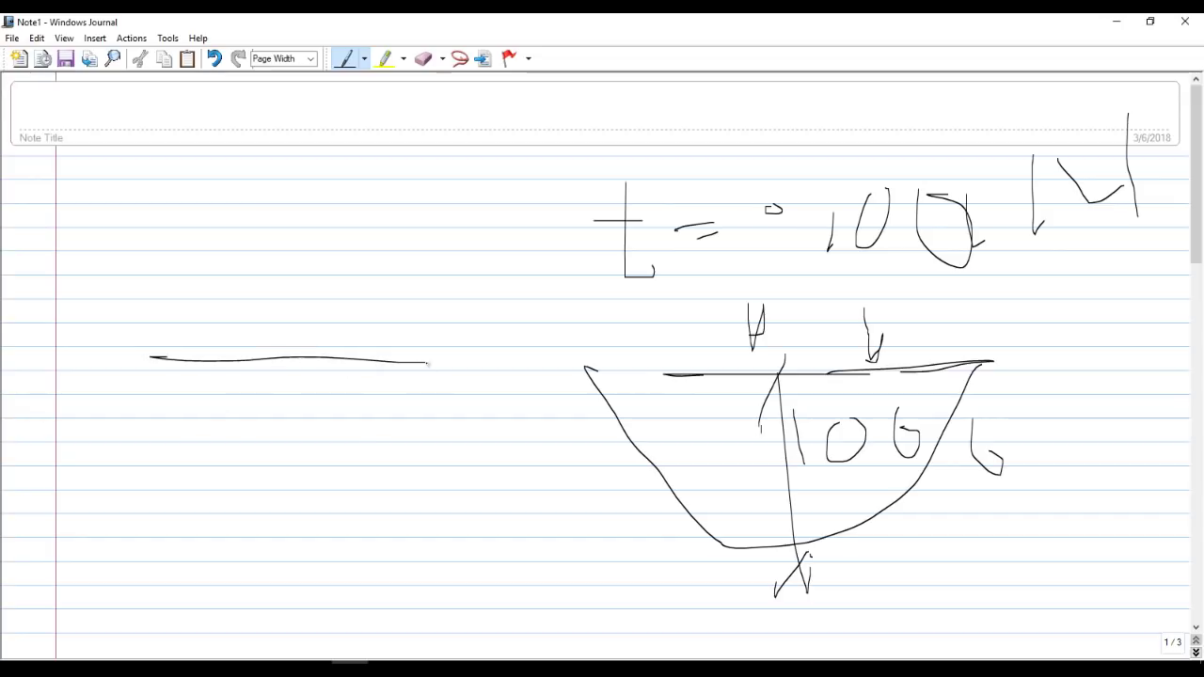
mouse_move(427, 363)
left_mouse_down()
mouse_move(289, 380)
mouse_move(169, 375)
left_mouse_up()
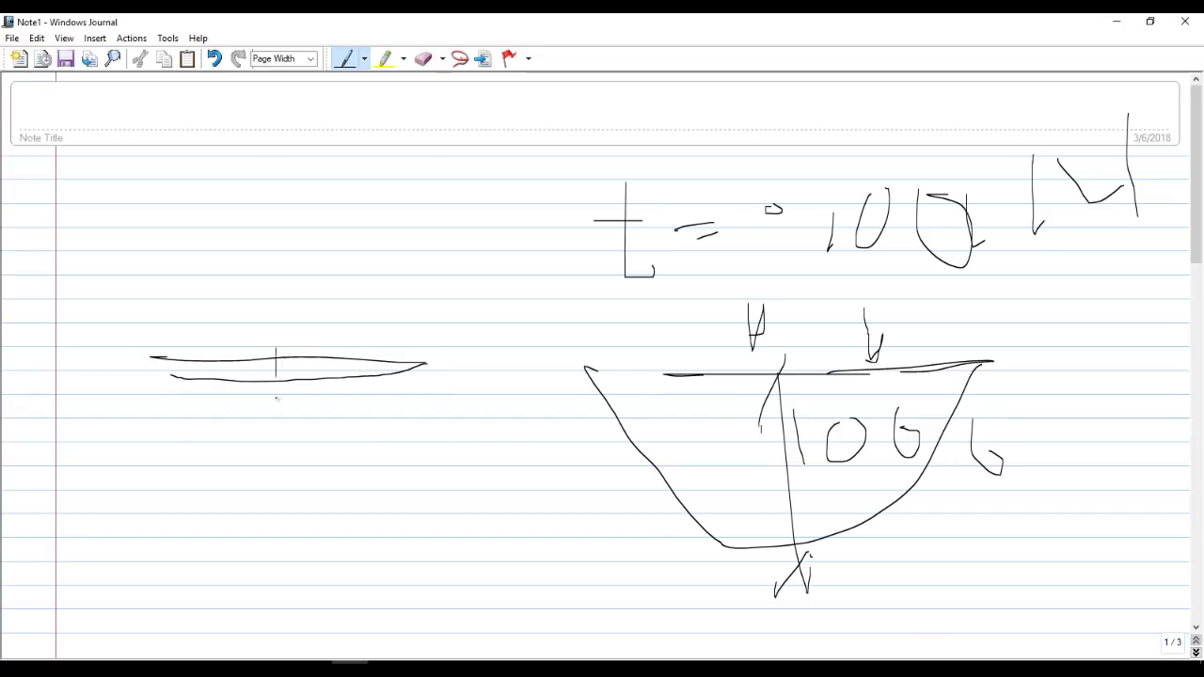
left_click_drag(280, 395, 268, 402)
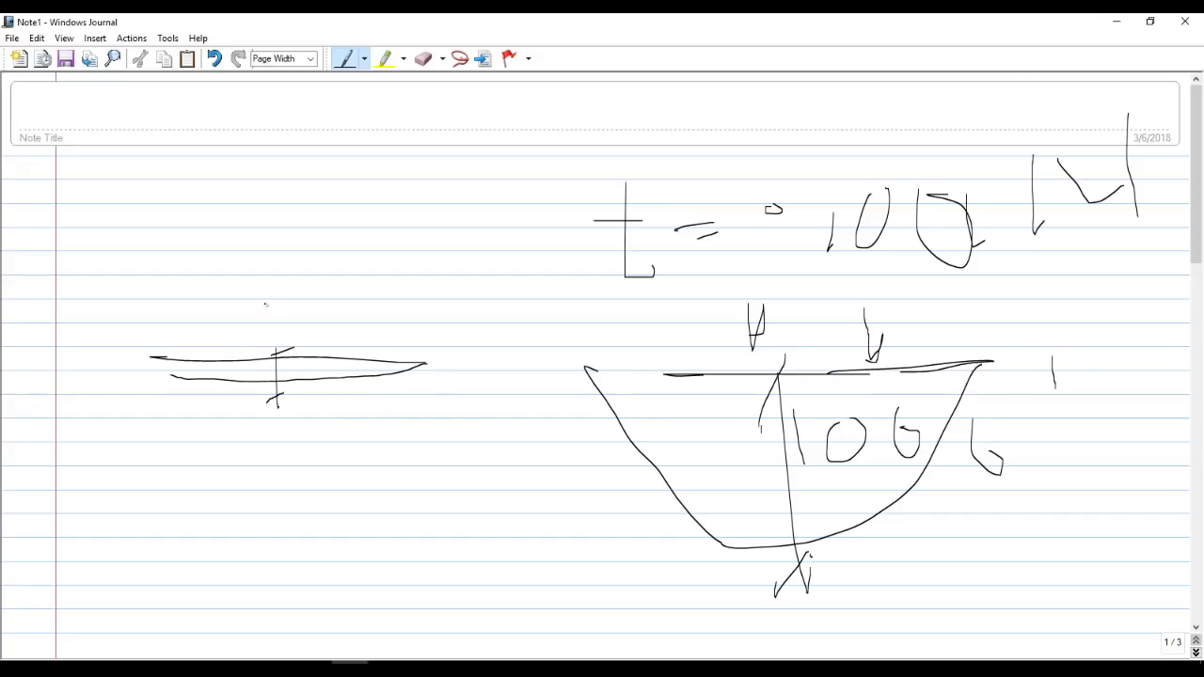
left_click_drag(265, 304, 266, 326)
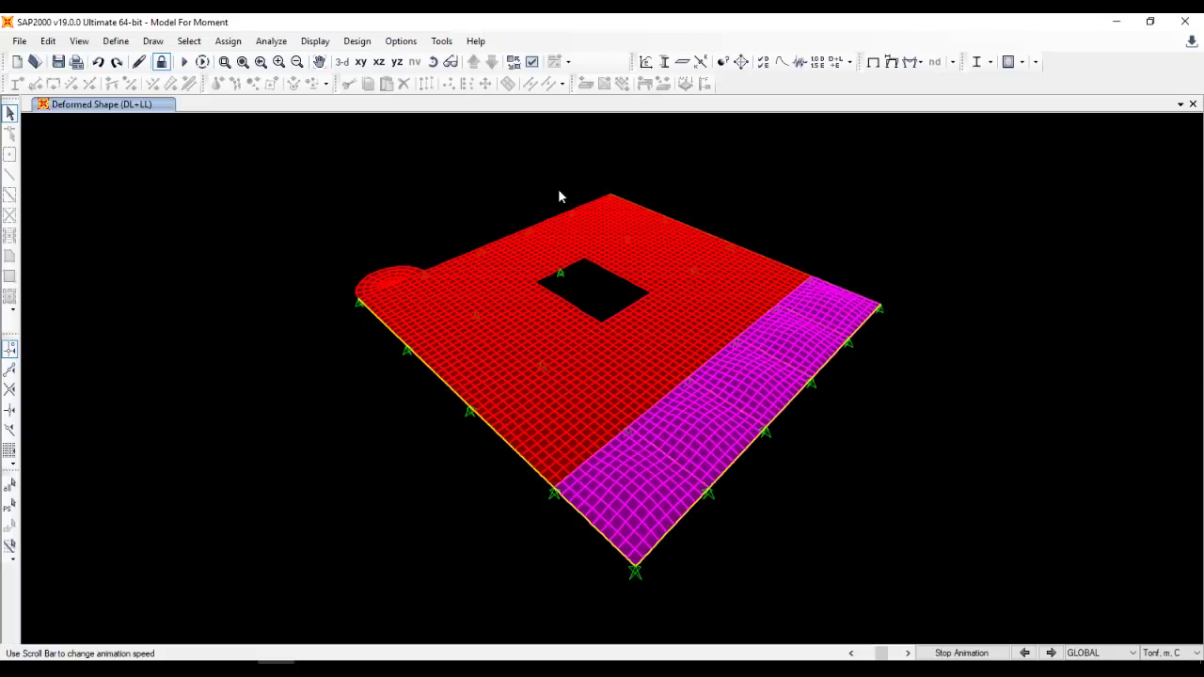
Stop the deformed-shape animation and show the floor in the XY plan view.
left_click(961, 653)
left_click(360, 61)
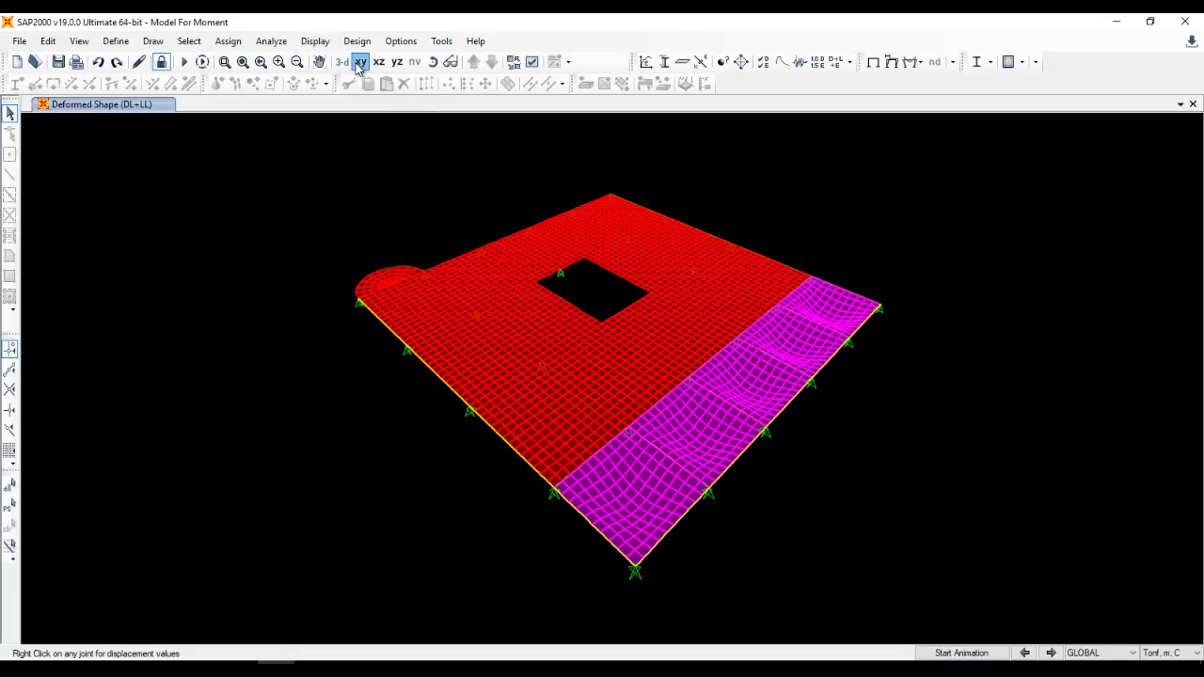
right_click(478, 193)
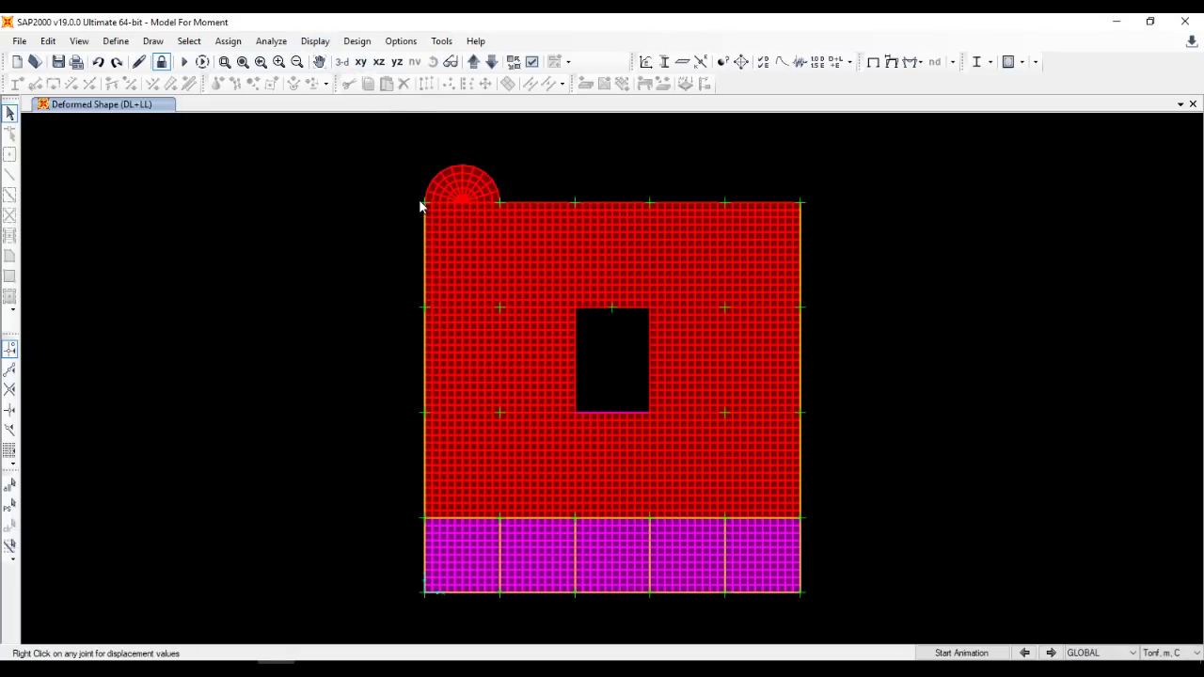
Save a copy of the model as Model For Deflection in a newly created folder, New folder (2), inside New folder (6).
left_click(19, 40)
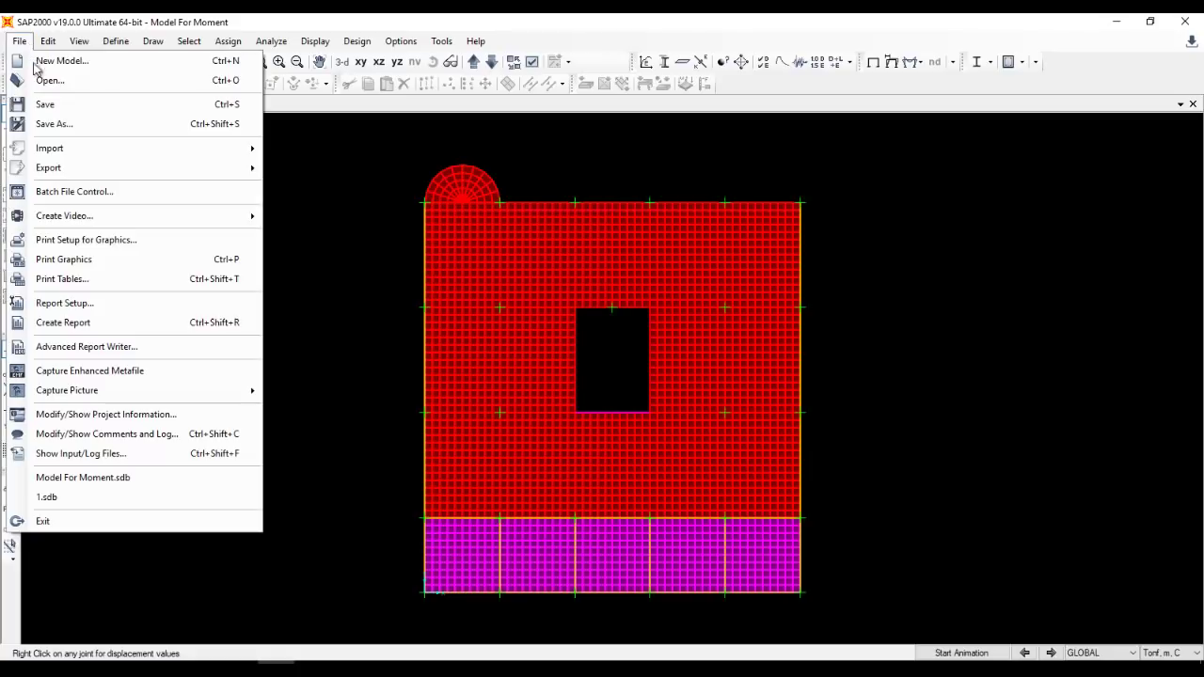
left_click(65, 123)
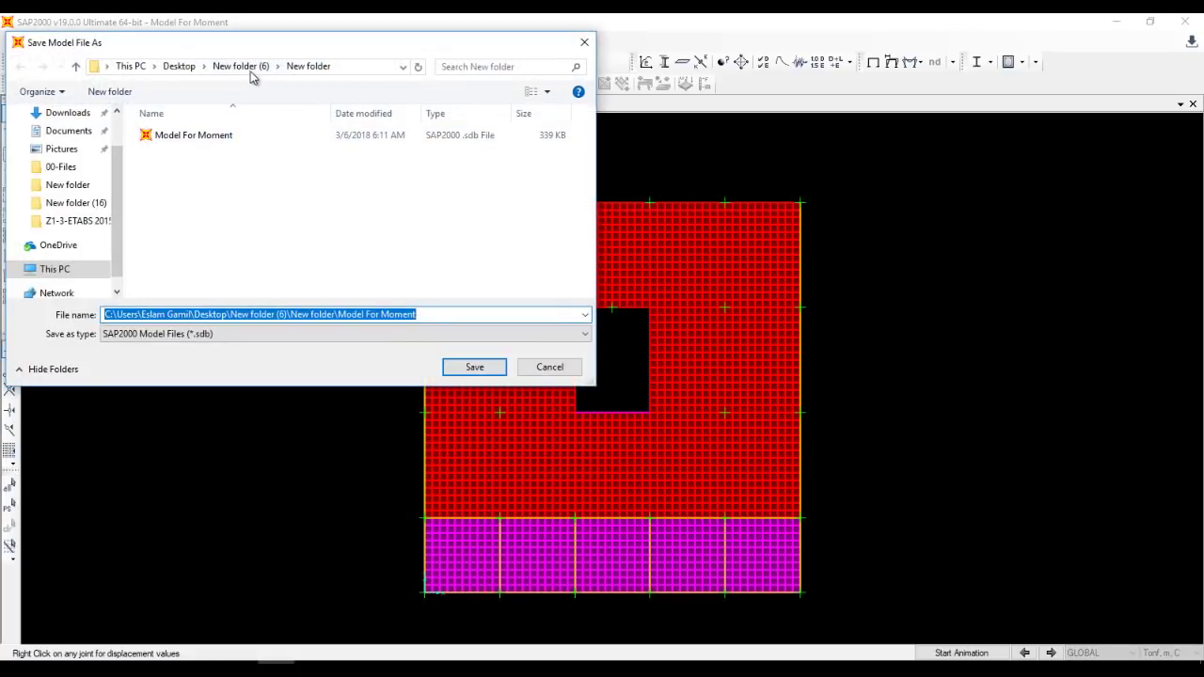
left_click(252, 69)
left_click(111, 91)
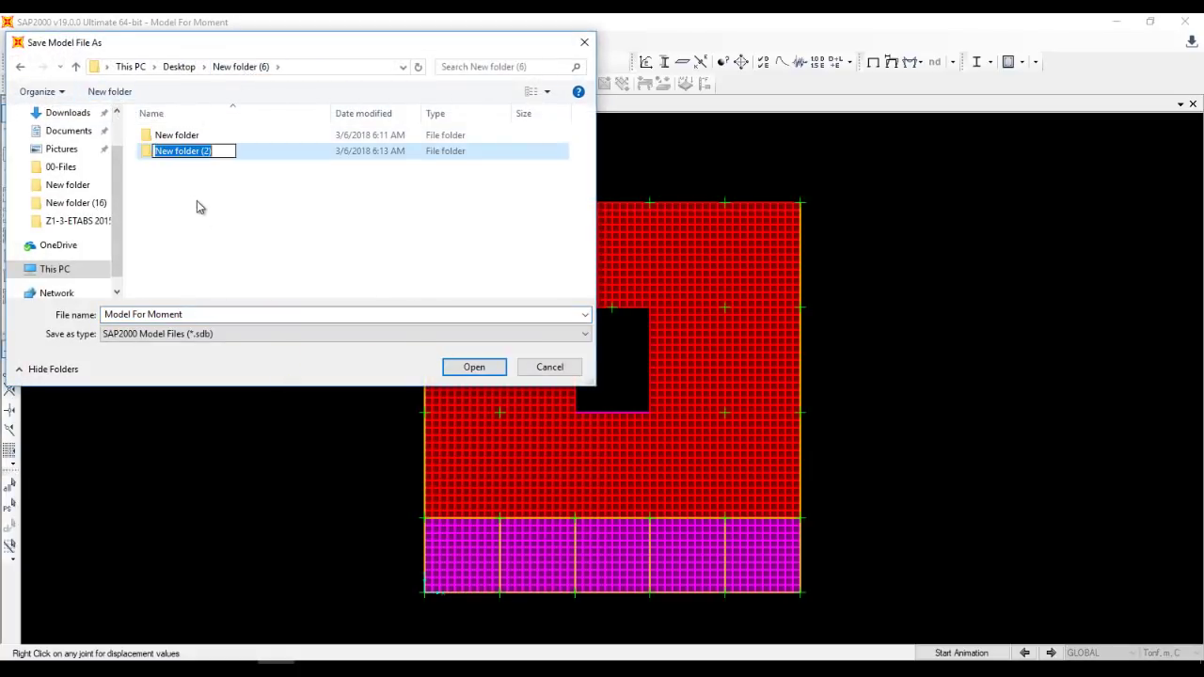
left_click(187, 157)
double_click(187, 156)
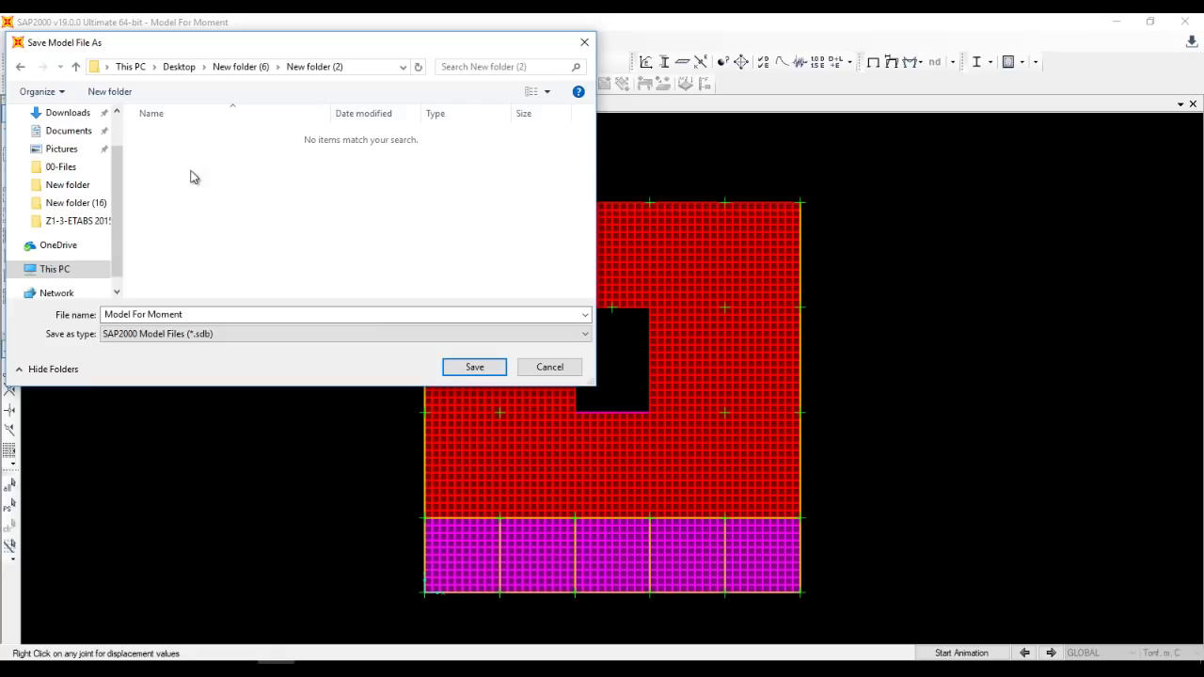
left_click(192, 313)
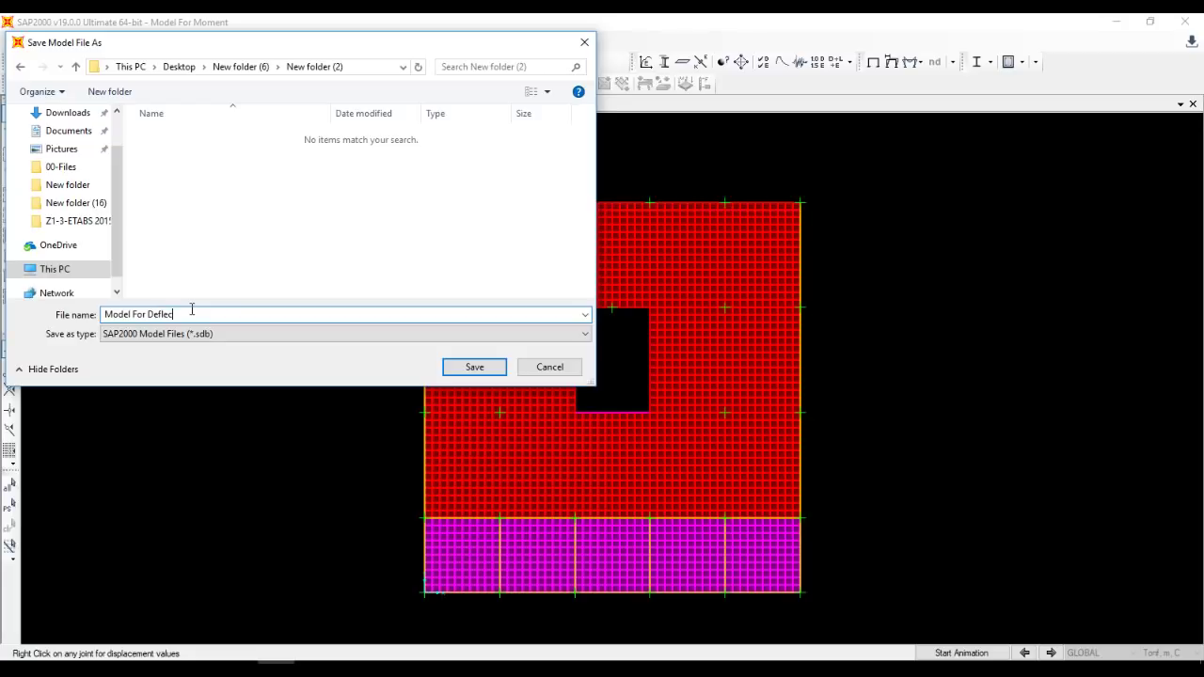
type("Deflection")
key("Return")
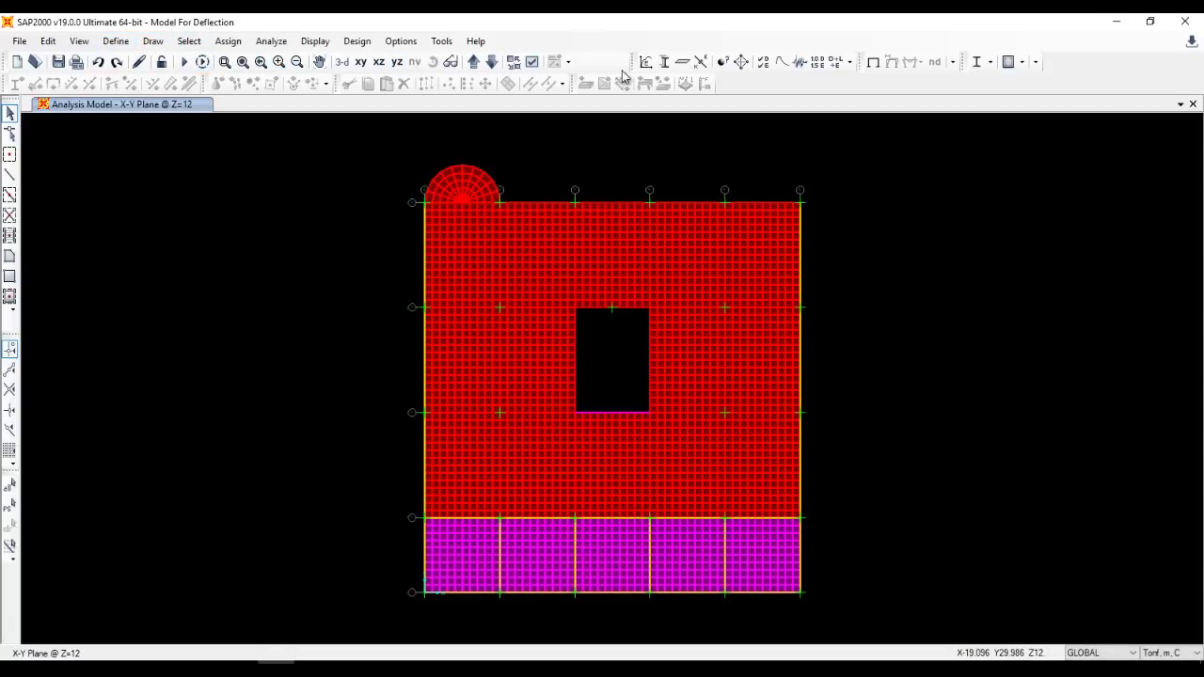
Set the bending thickness of area section S14 to 0.14.
left_click(682, 62)
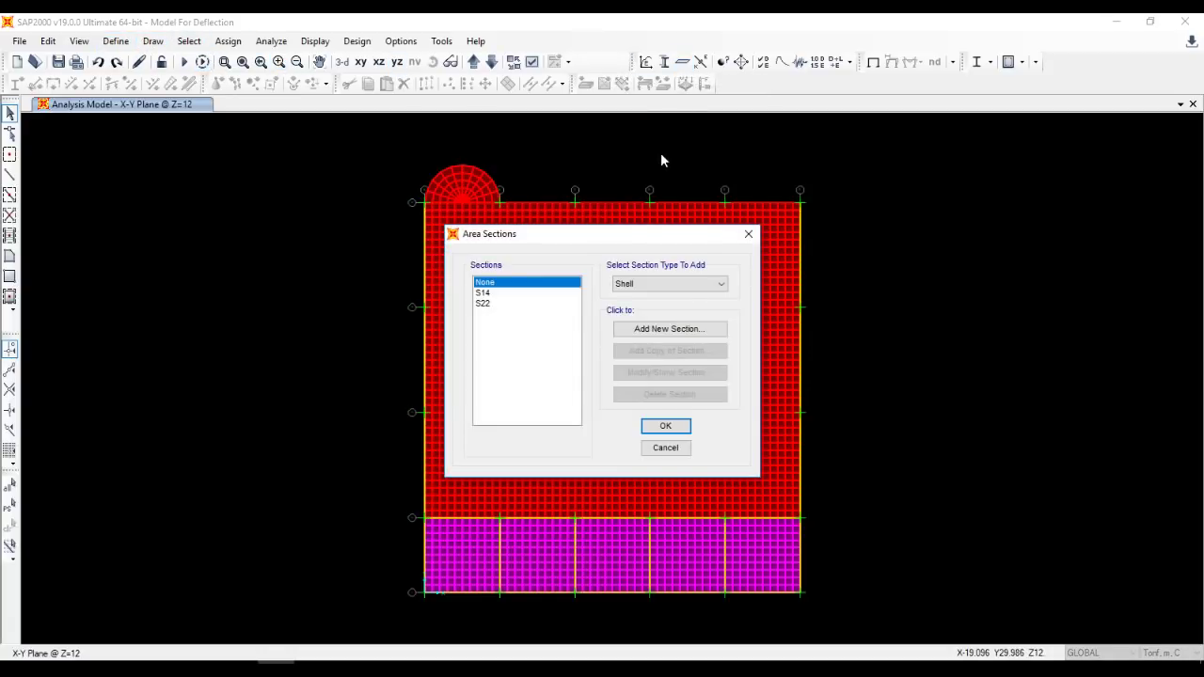
left_click(496, 292)
left_click(693, 372)
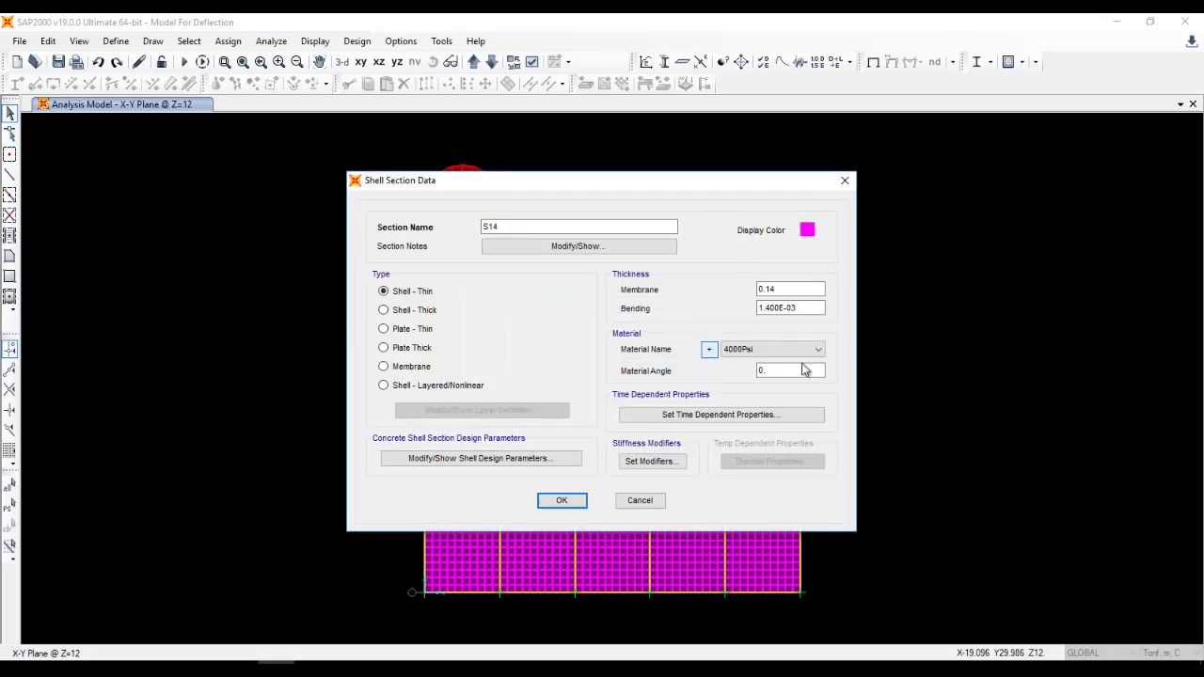
left_click_drag(820, 308, 735, 308)
type("0.14")
left_click(558, 499)
left_click(665, 426)
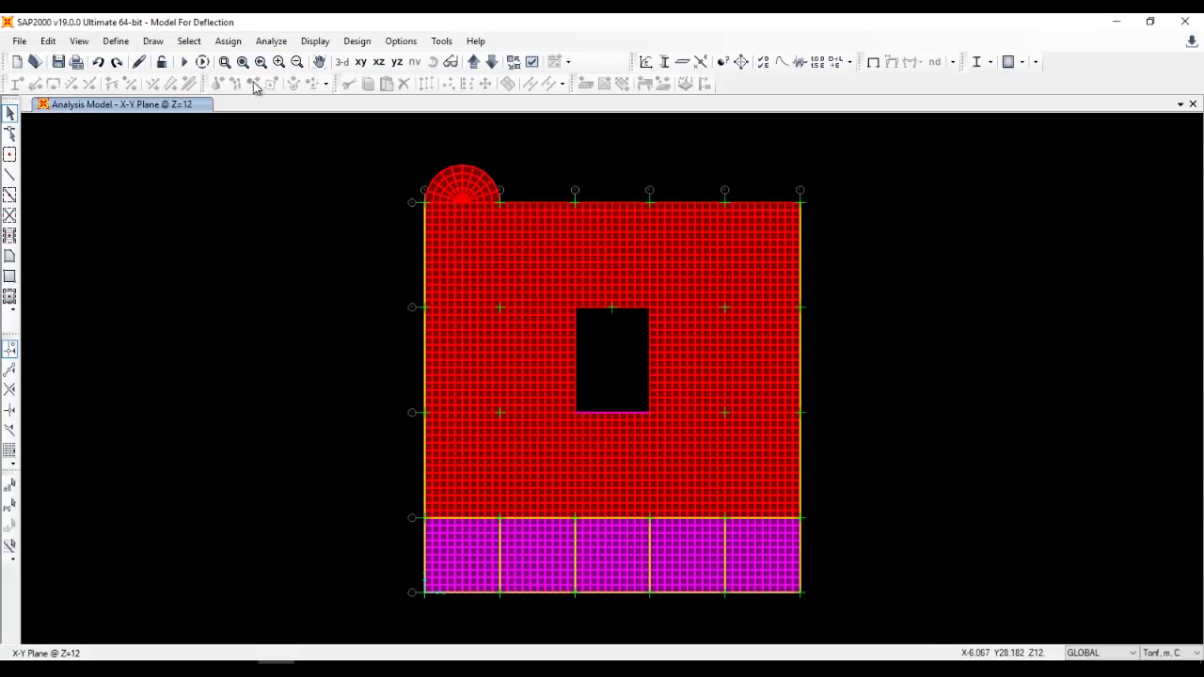
Run the analysis for all load cases and display the DL+LL deformed shape in 3D.
left_click(184, 62)
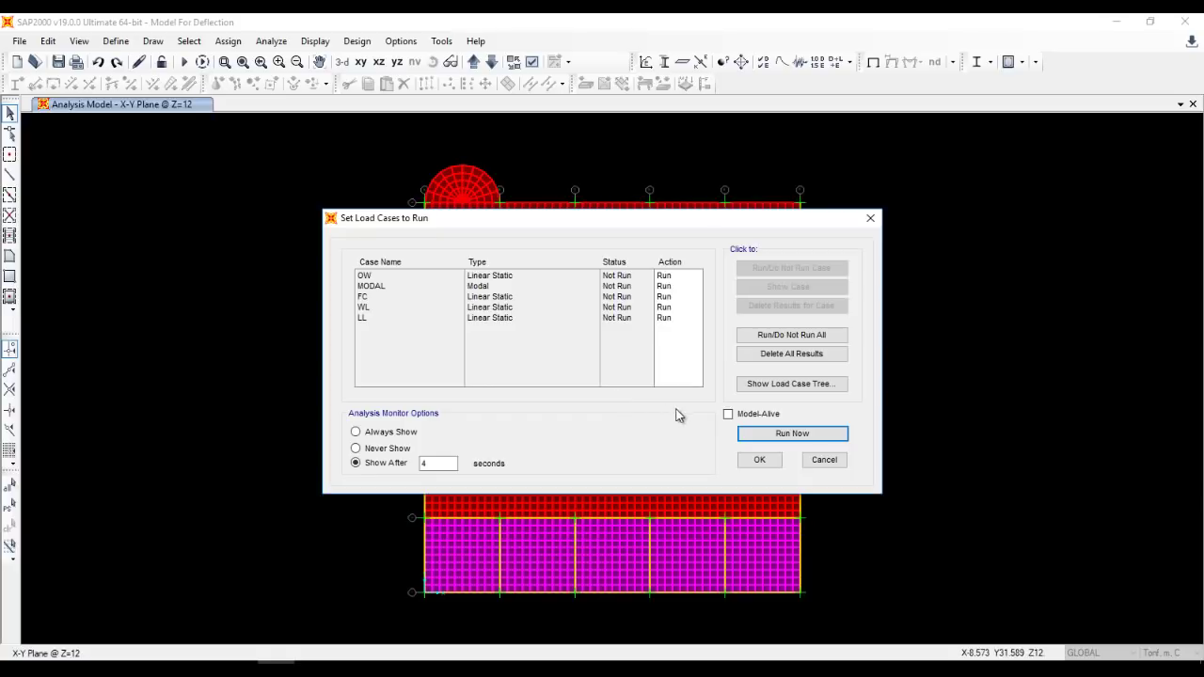
left_click(801, 432)
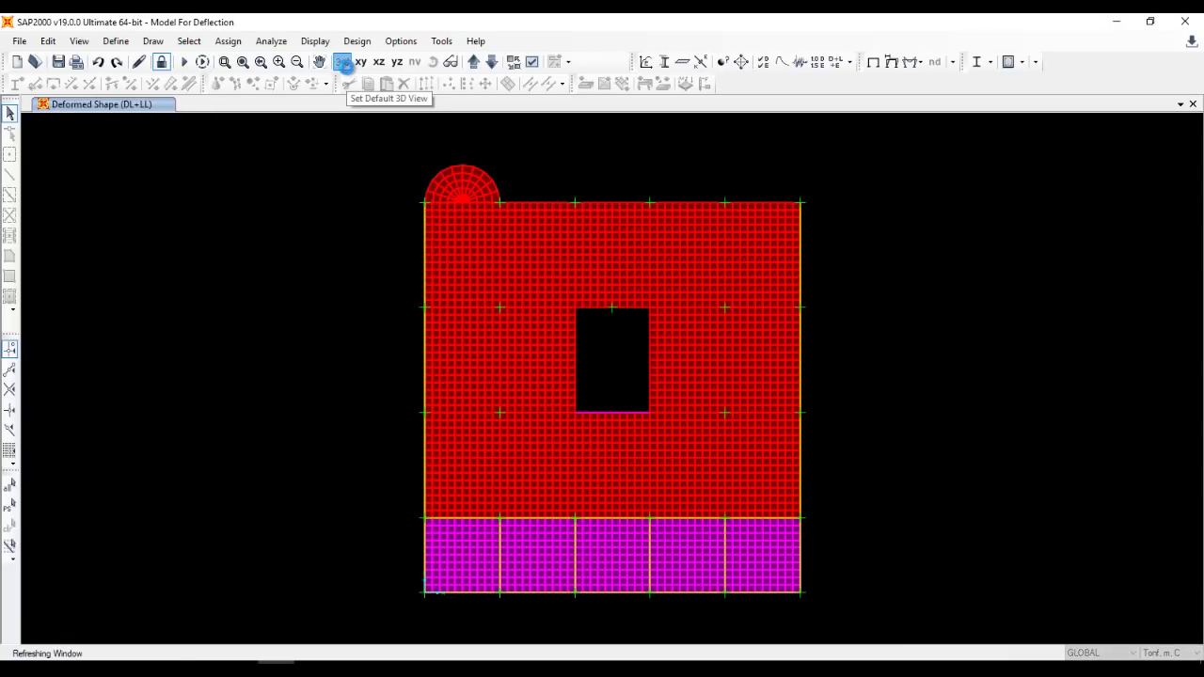
left_click(344, 62)
left_click(315, 41)
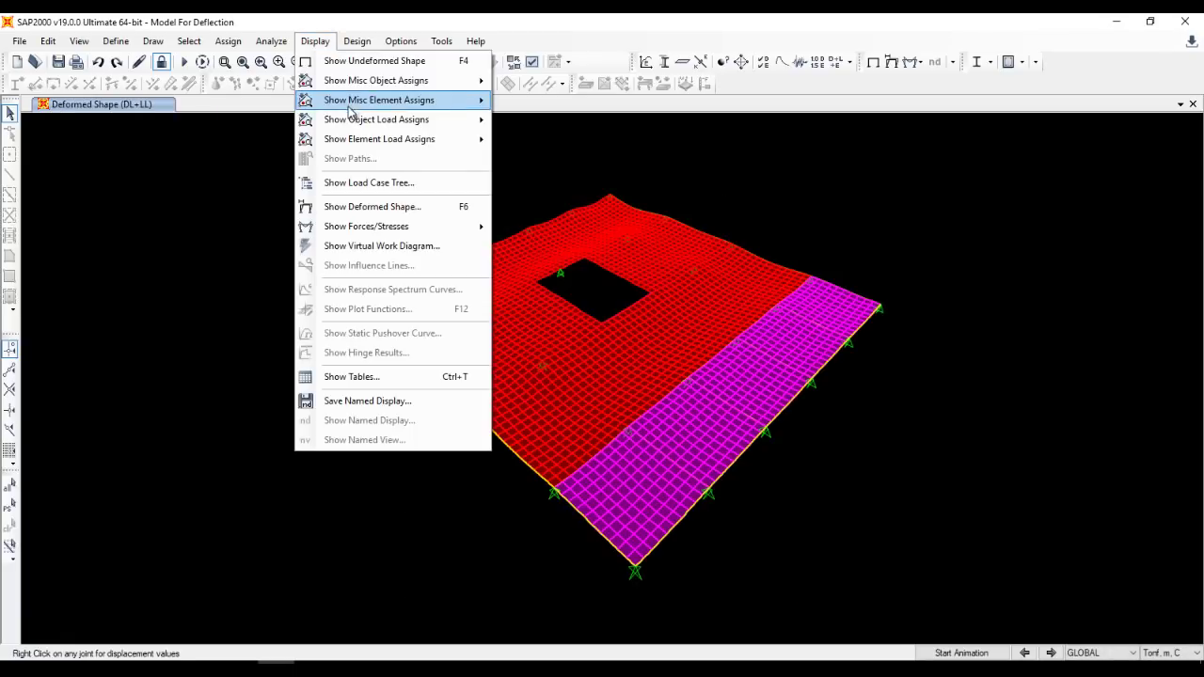
left_click(381, 206)
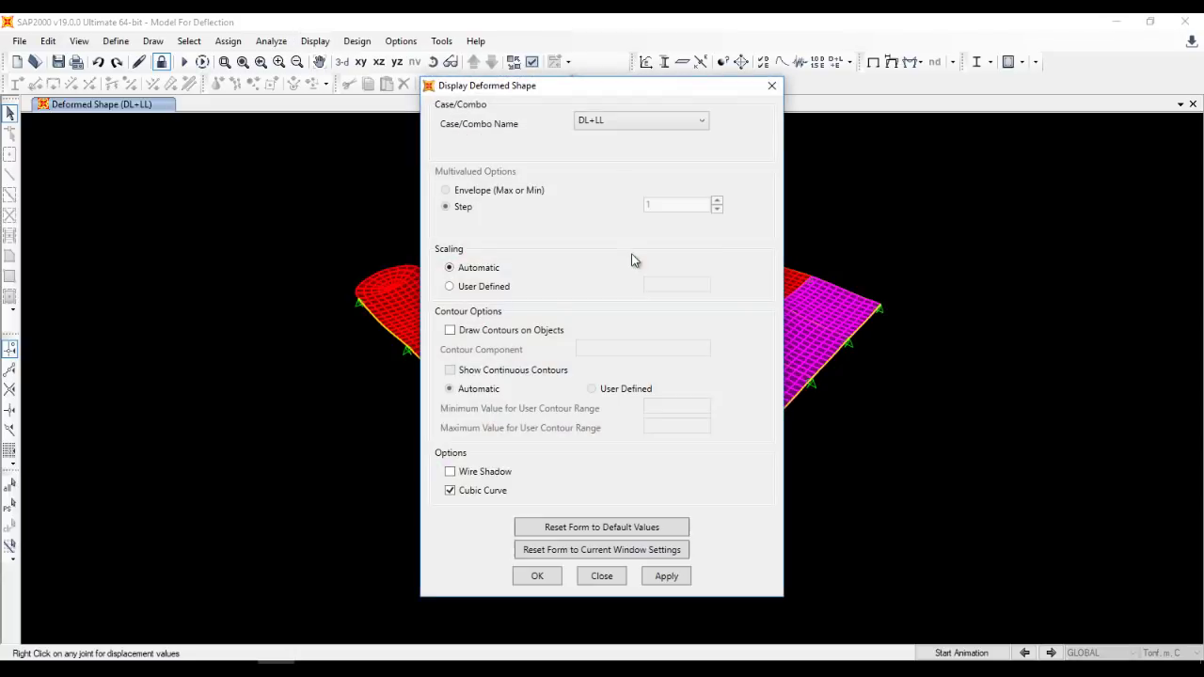
left_click(551, 580)
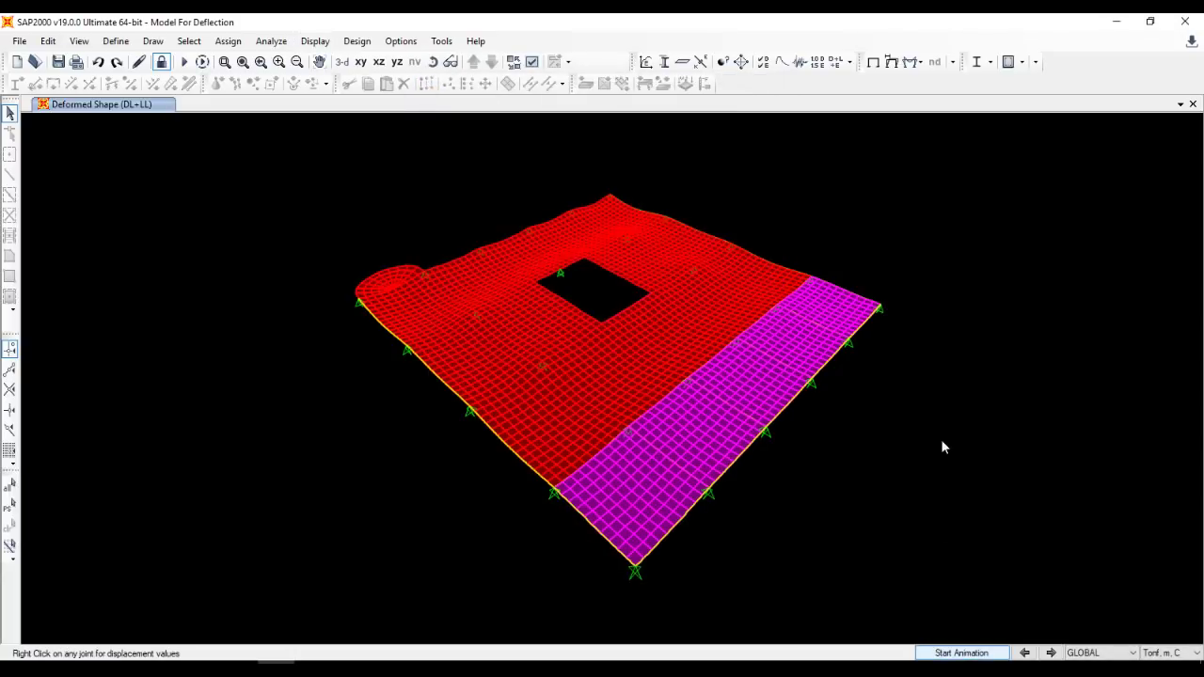
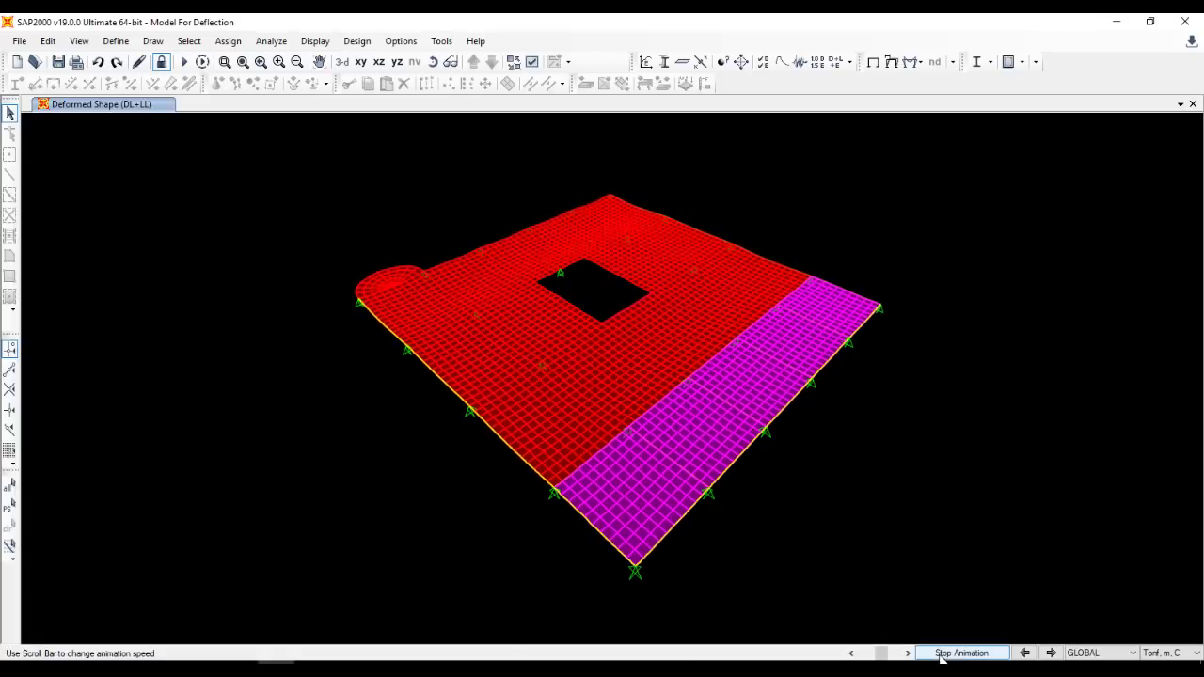
In the XY plan view, display the DL+LL deformed shape with Uz contours drawn on the objects.
left_click(360, 61)
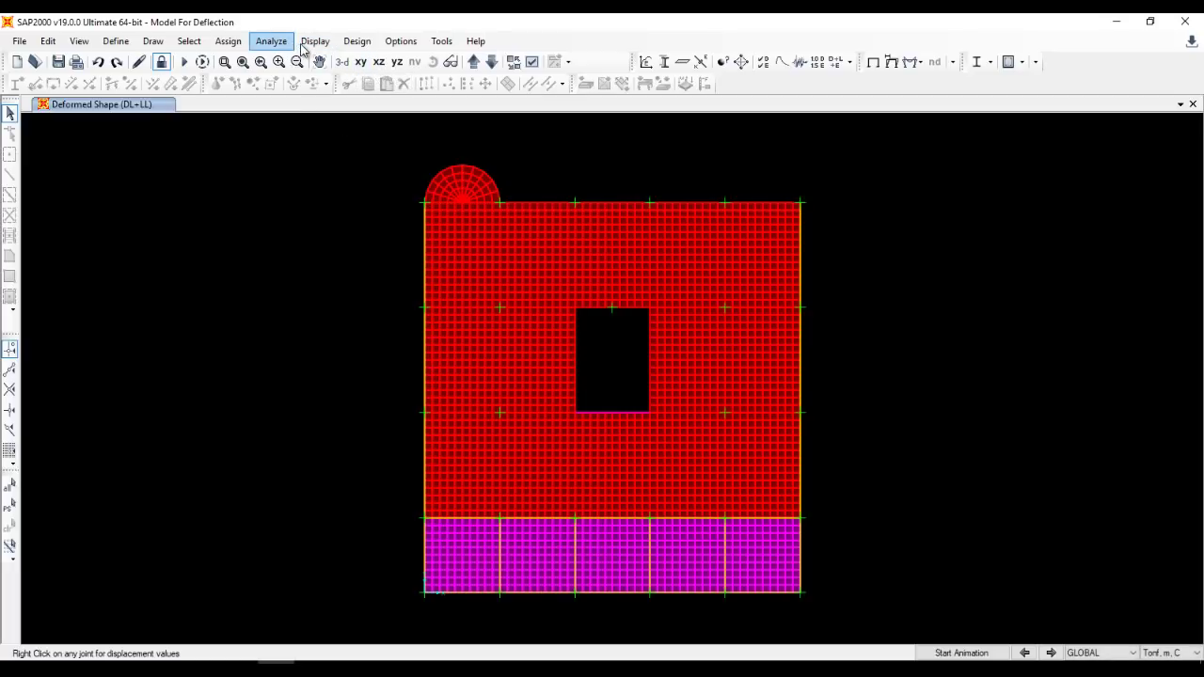
left_click(315, 41)
left_click(404, 207)
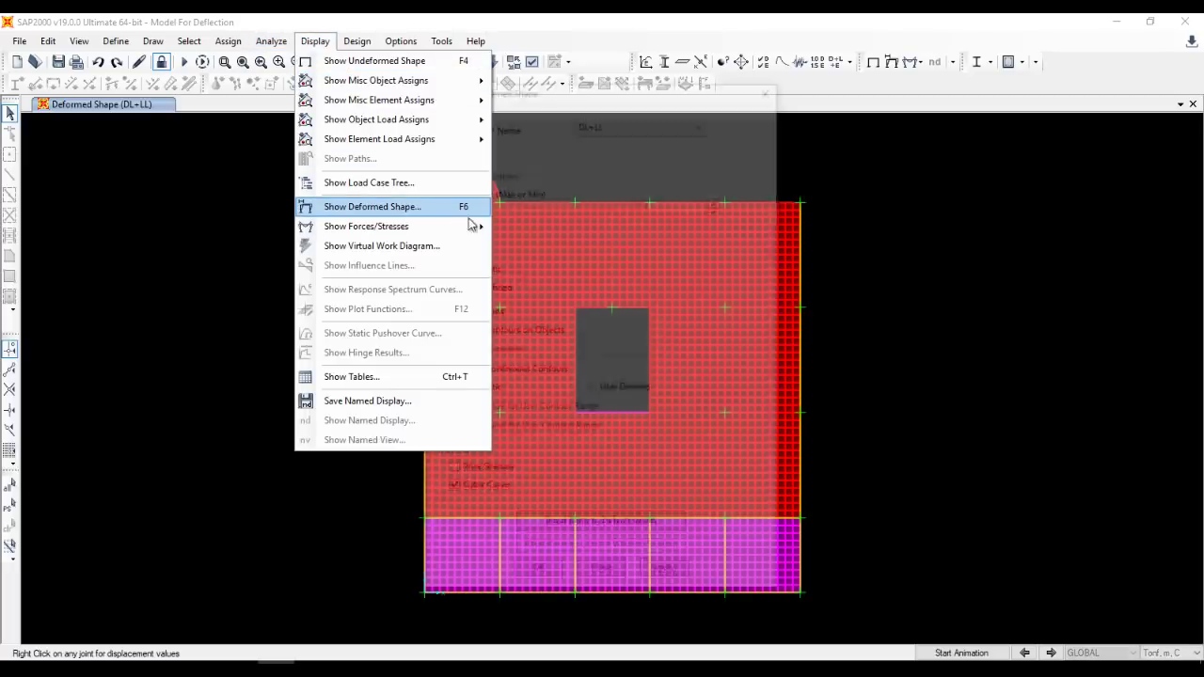
left_click(485, 330)
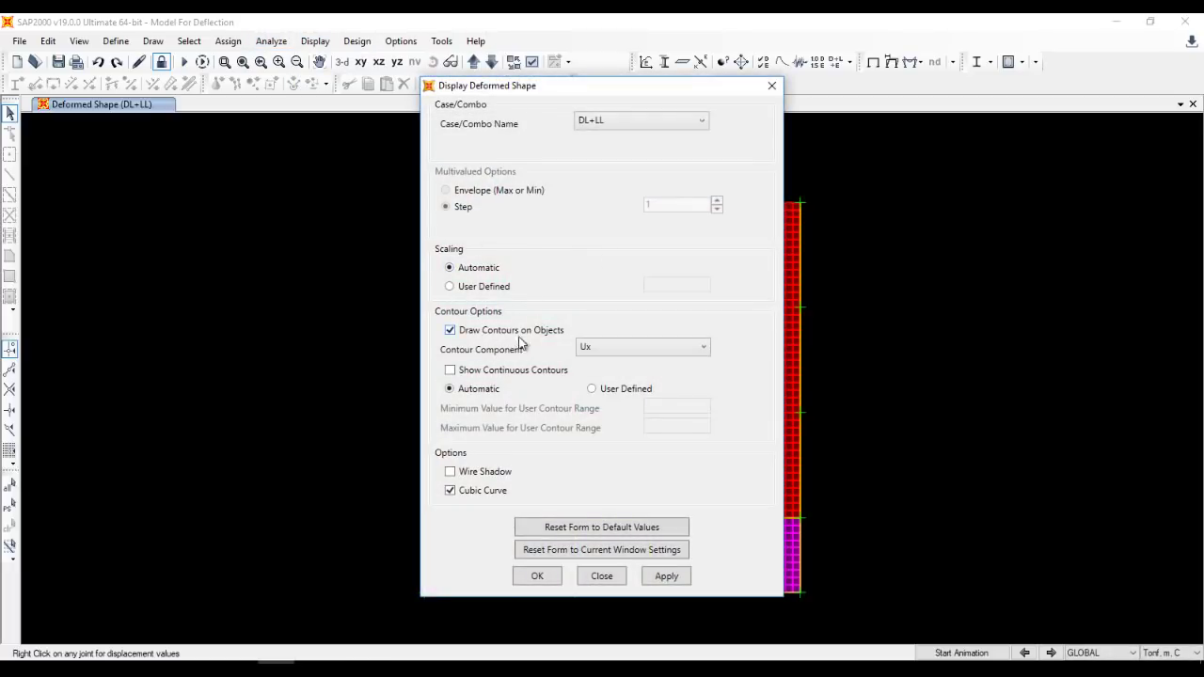
left_click(604, 348)
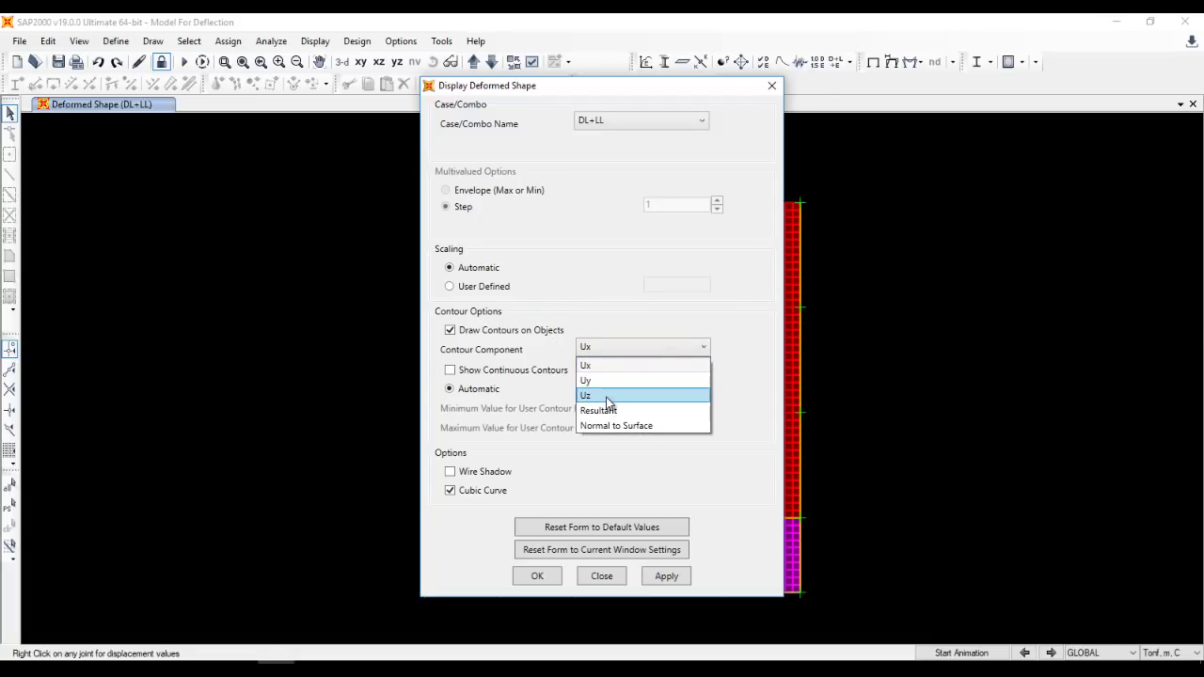
left_click(605, 399)
left_click(550, 581)
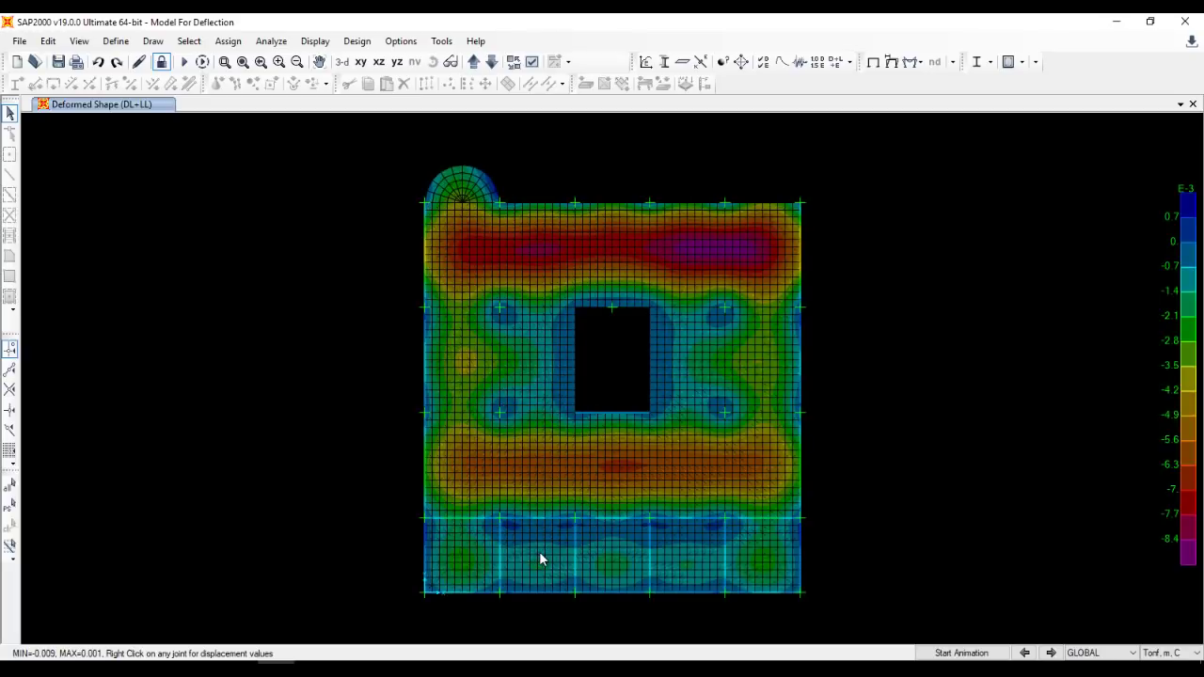
Set the display units to Tonf, mm, C and check joint displacements in the most deflected slab zones.
mouse_move(538, 553)
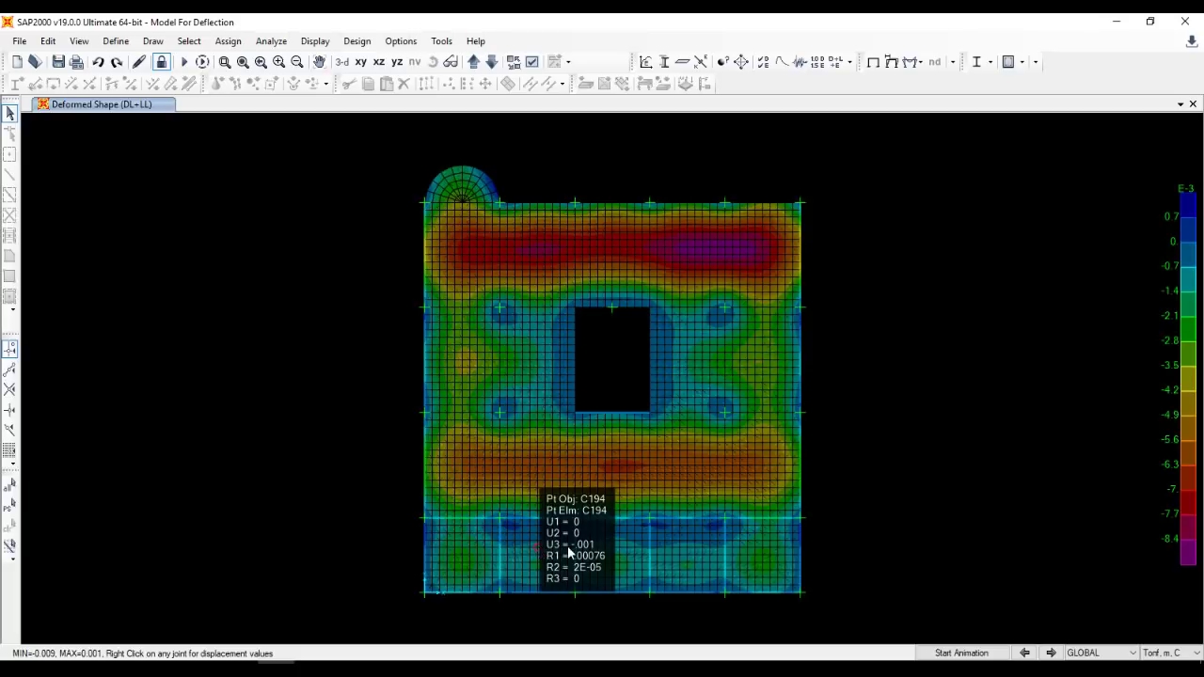
left_click(1155, 651)
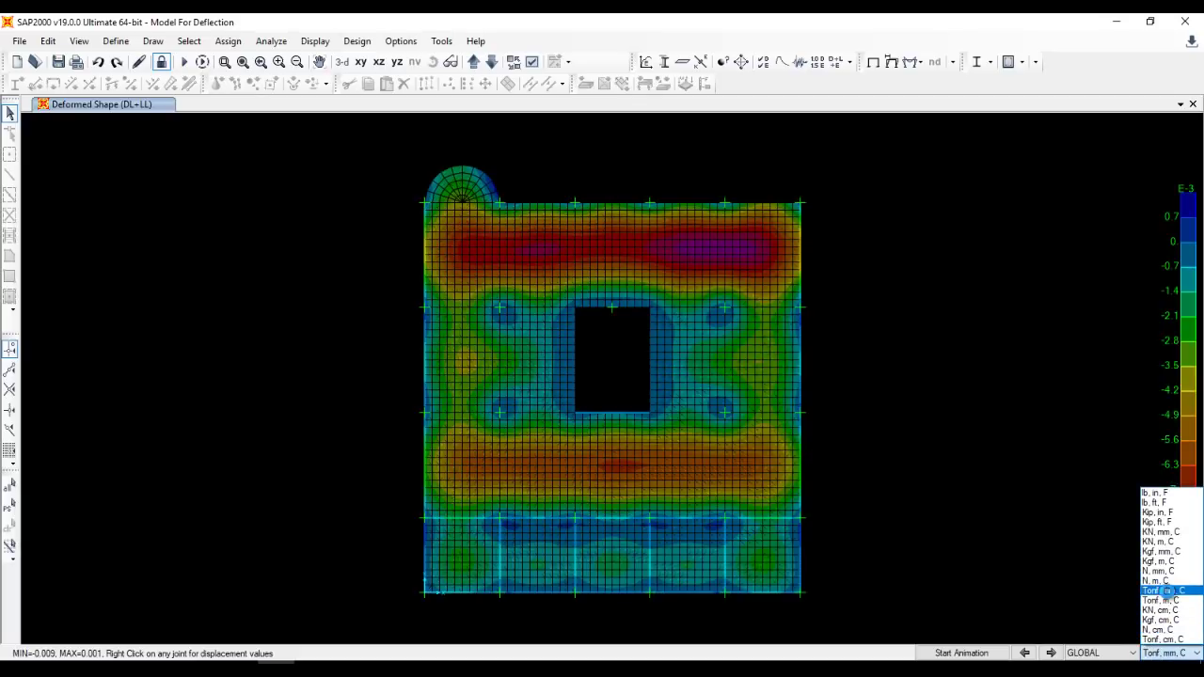
left_click(1162, 591)
mouse_move(610, 549)
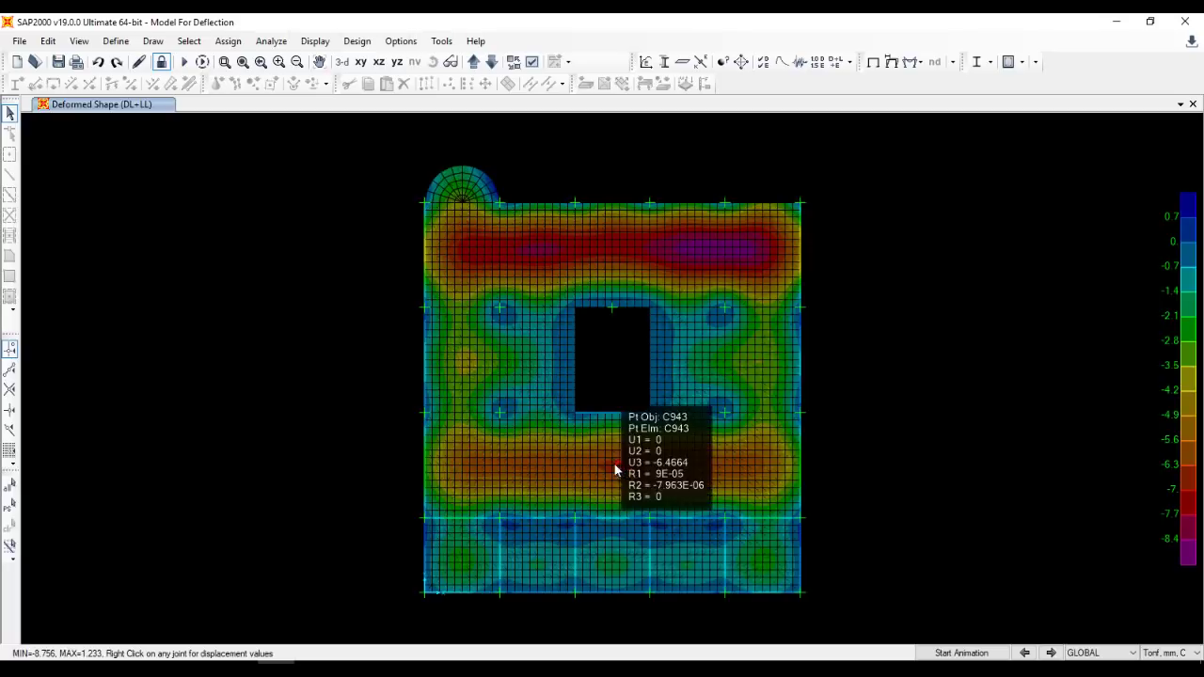
mouse_move(620, 464)
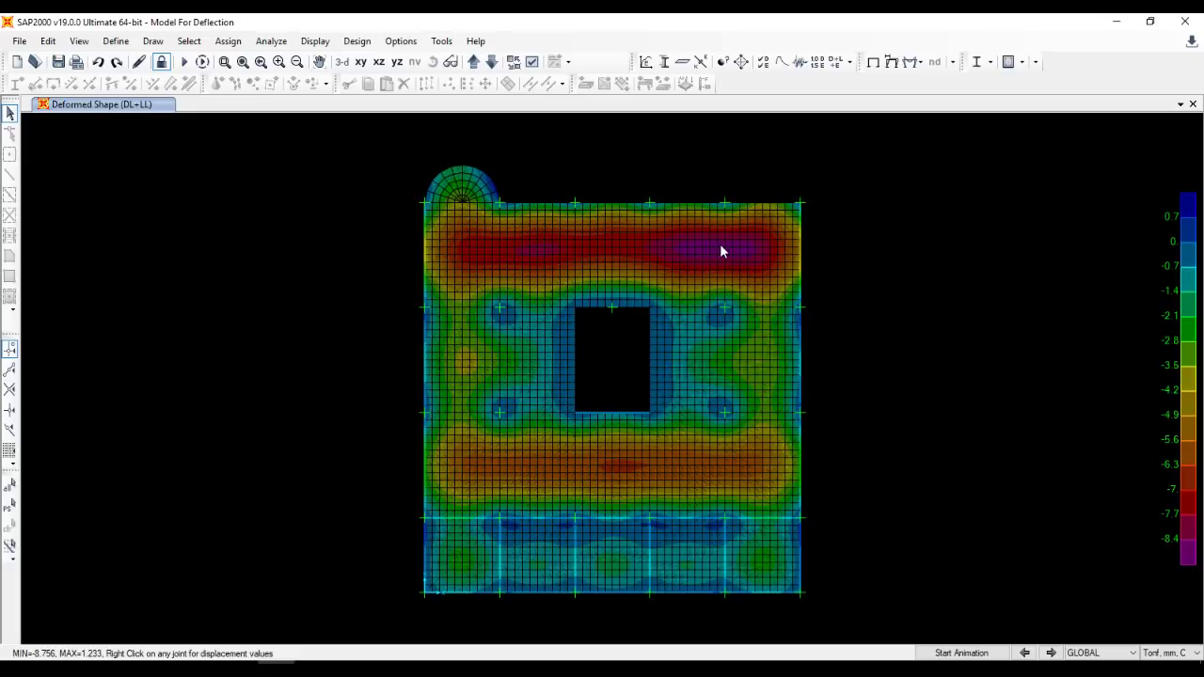
mouse_move(718, 246)
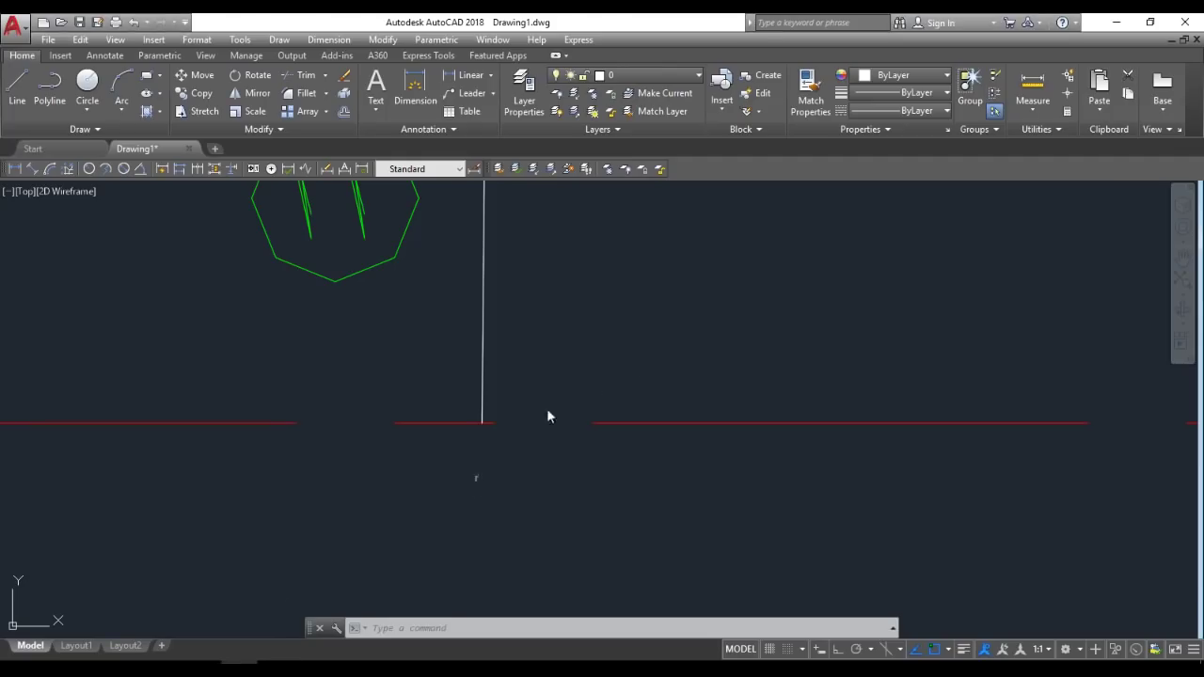
Switch to AutoCAD, measure the upper corner bay's vertical span between axes with a temporary linear dimension and delete that dimension.
scroll(548, 414, "down", 8)
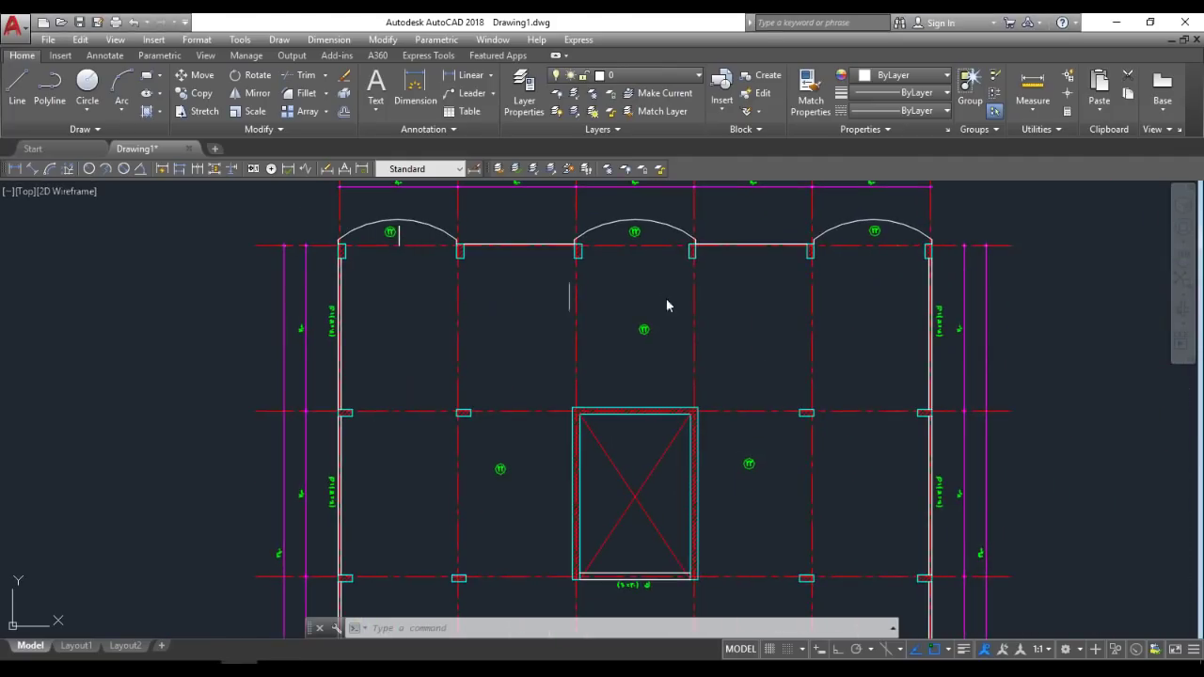
scroll(811, 333, "up", 4)
scroll(516, 320, "down", 4)
scroll(553, 323, "up", 2)
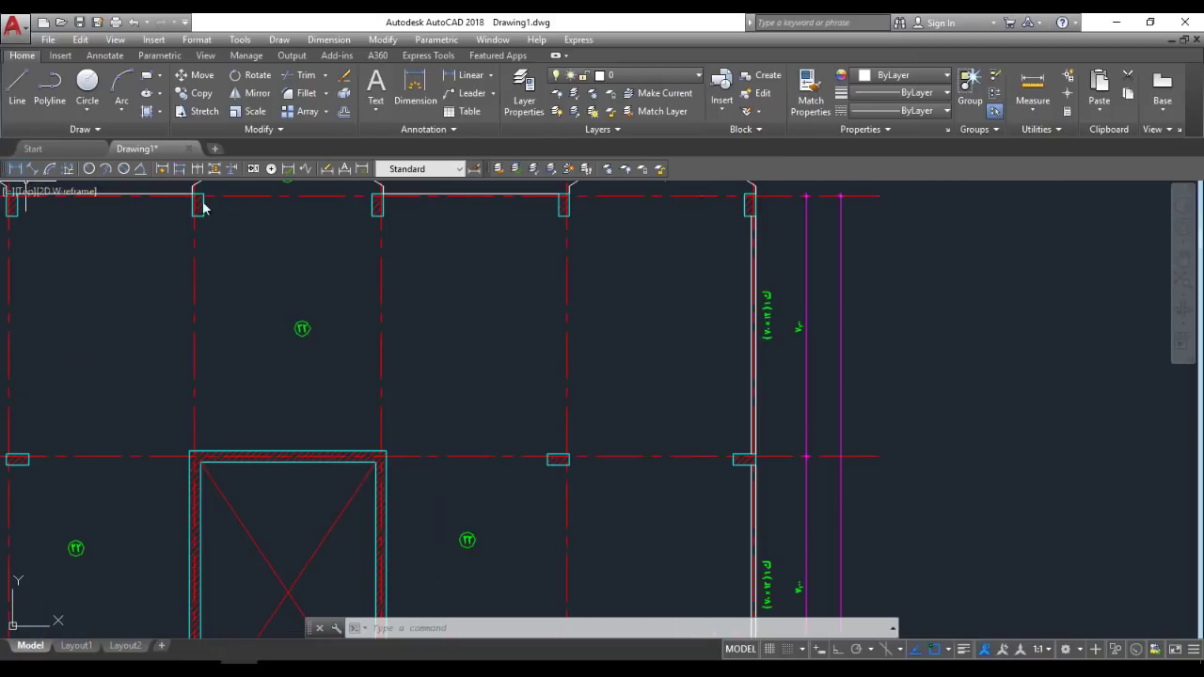
key("Return")
left_click(662, 197)
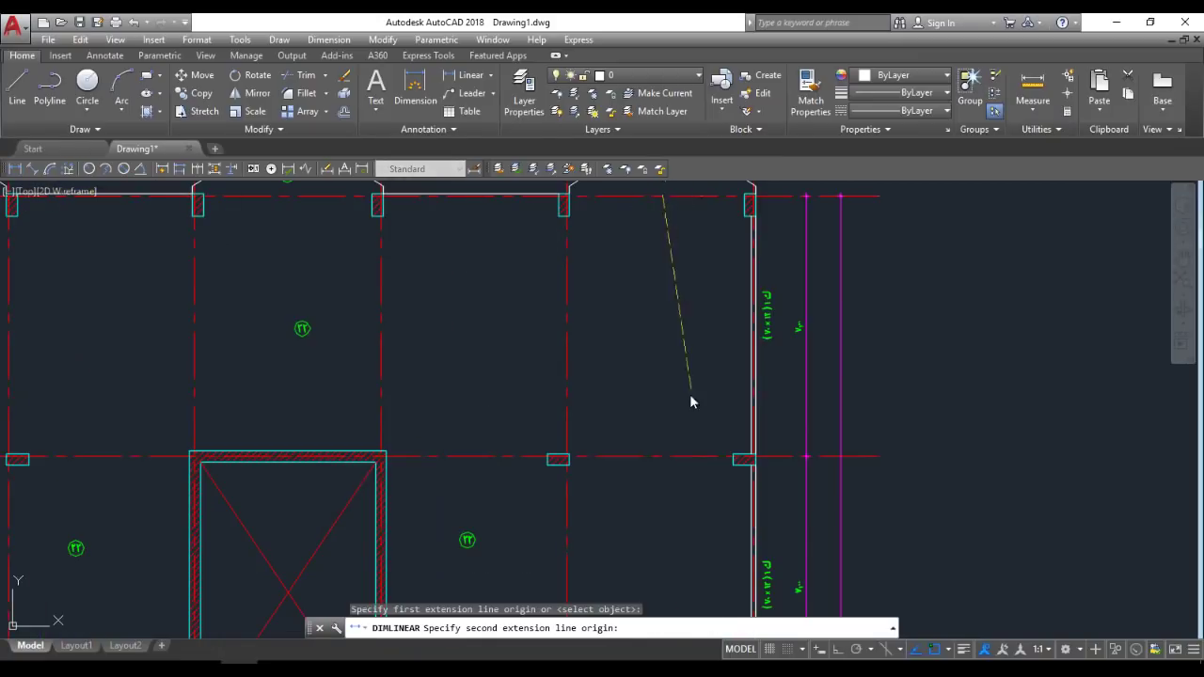
left_click(658, 458)
left_click(658, 331)
scroll(678, 320, "up", 4)
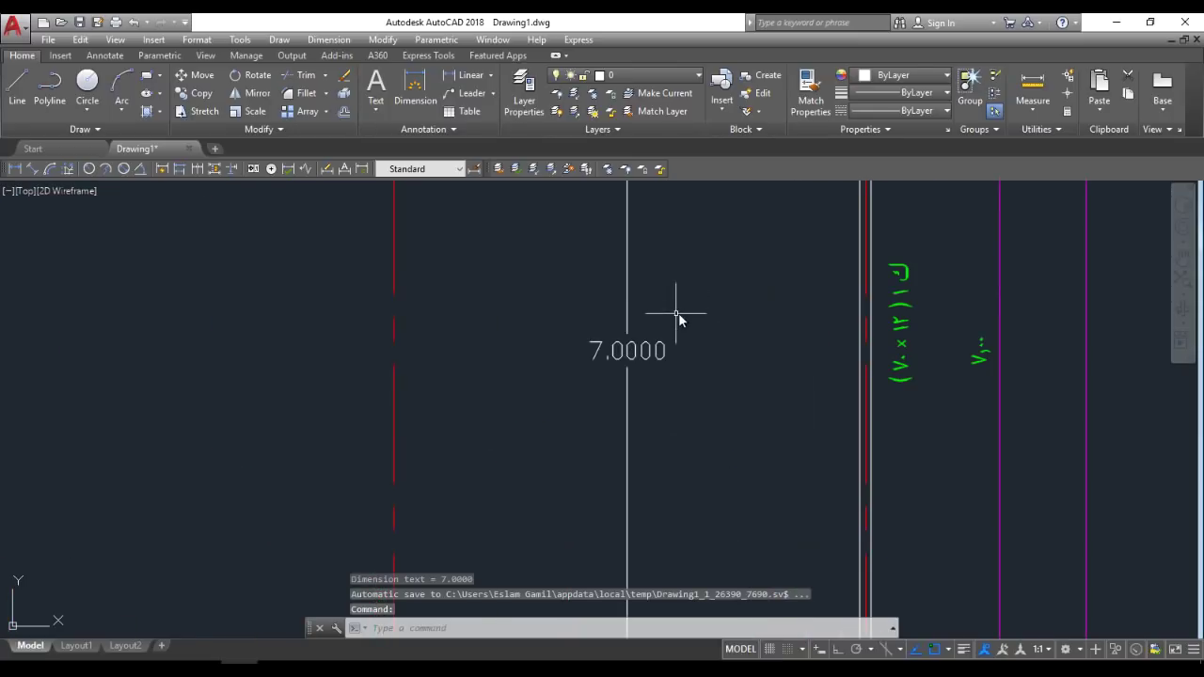
left_click(693, 307)
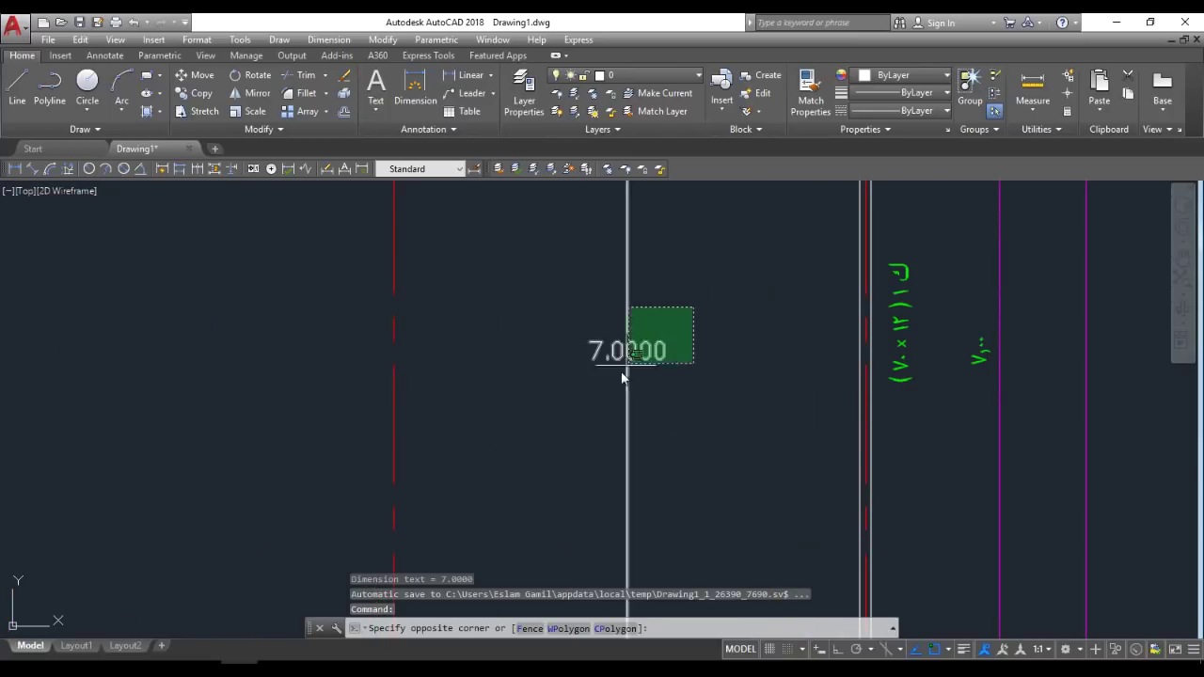
left_click(577, 422)
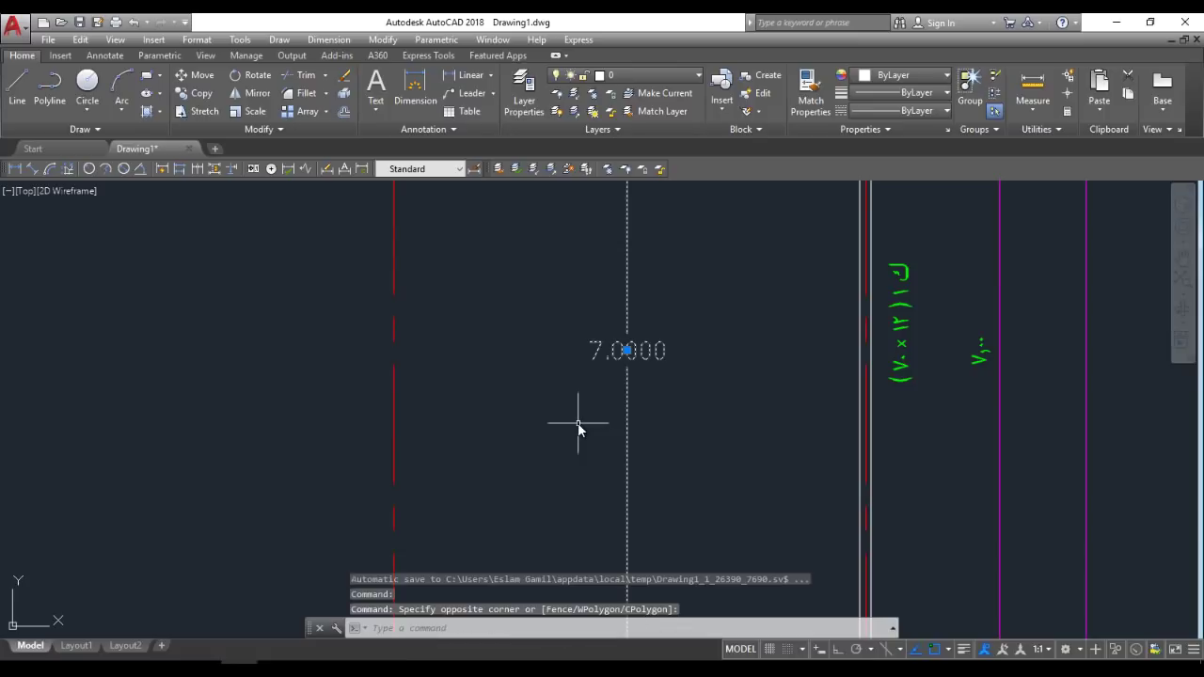
key("Delete")
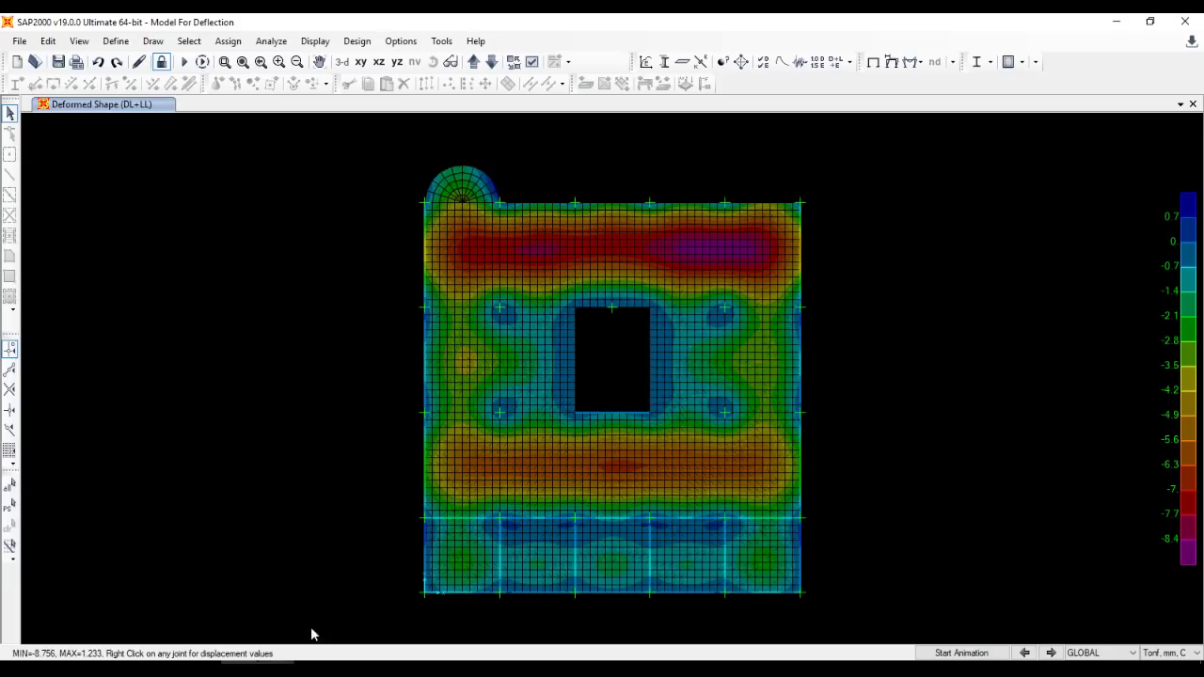
Back in SAP2000, check the joint displacement in the zone of largest deflection and switch to Windows Journal.
right_click(720, 250)
right_click(724, 248)
left_click(350, 656)
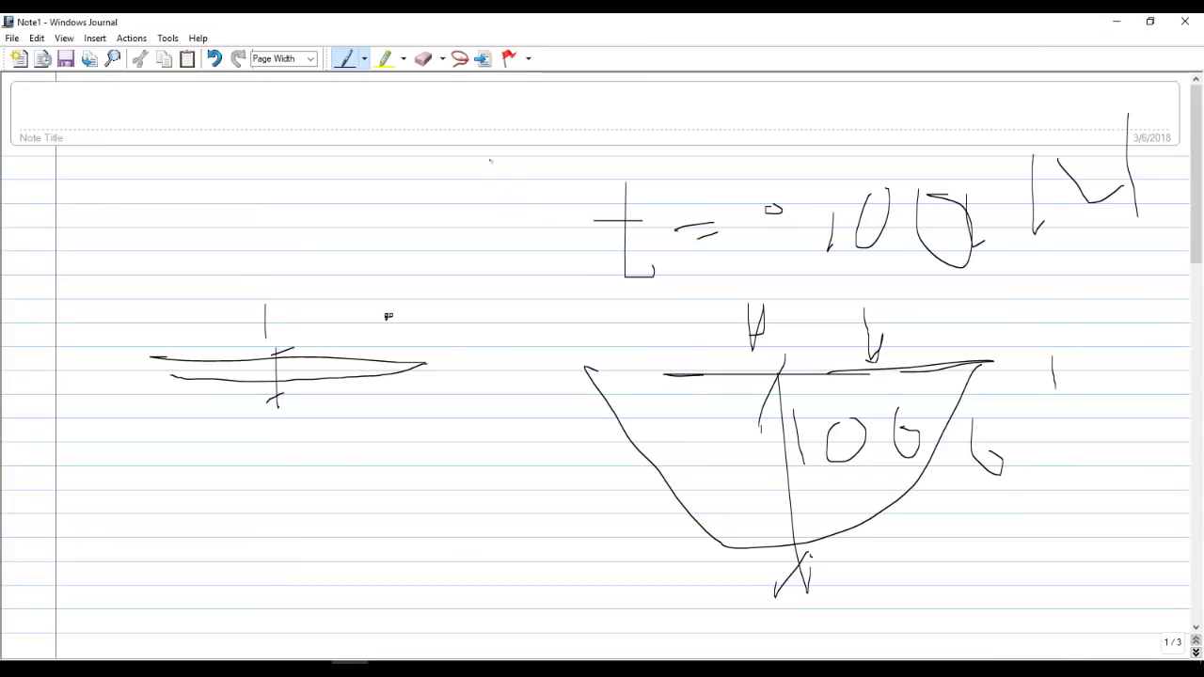
Insert a new note page and sketch a horizontal beam line with a downward arrow and a sagging curve beside it.
left_click(95, 38)
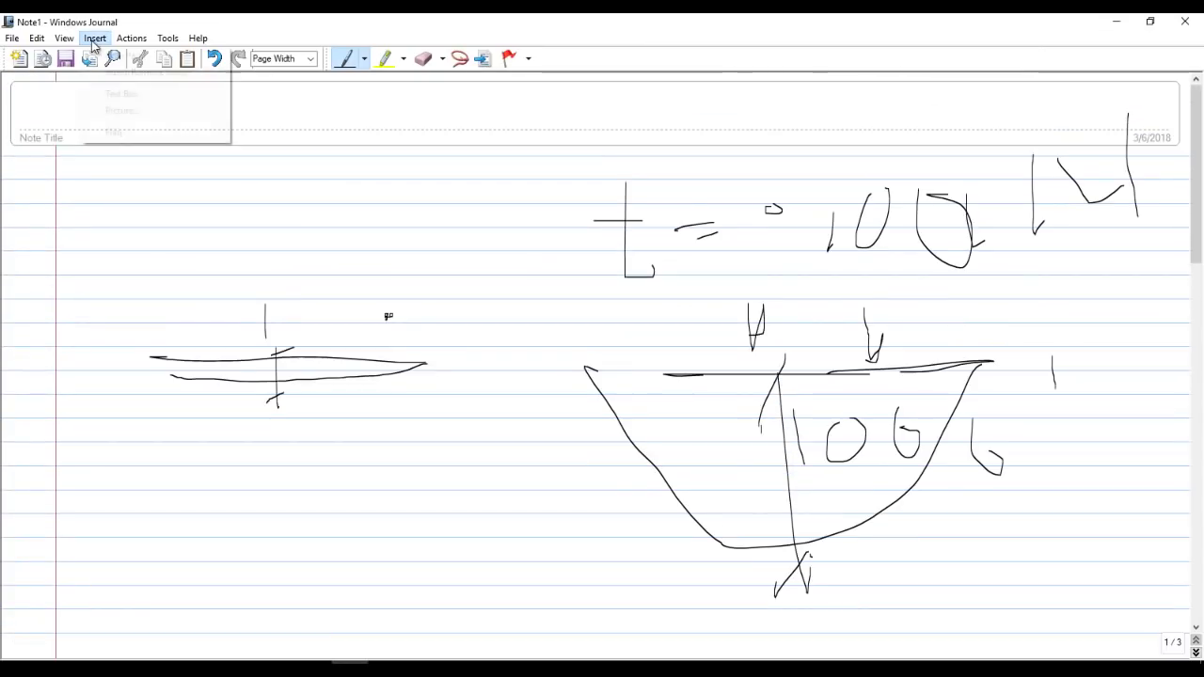
left_click(144, 59)
left_click_drag(511, 200, 138, 201)
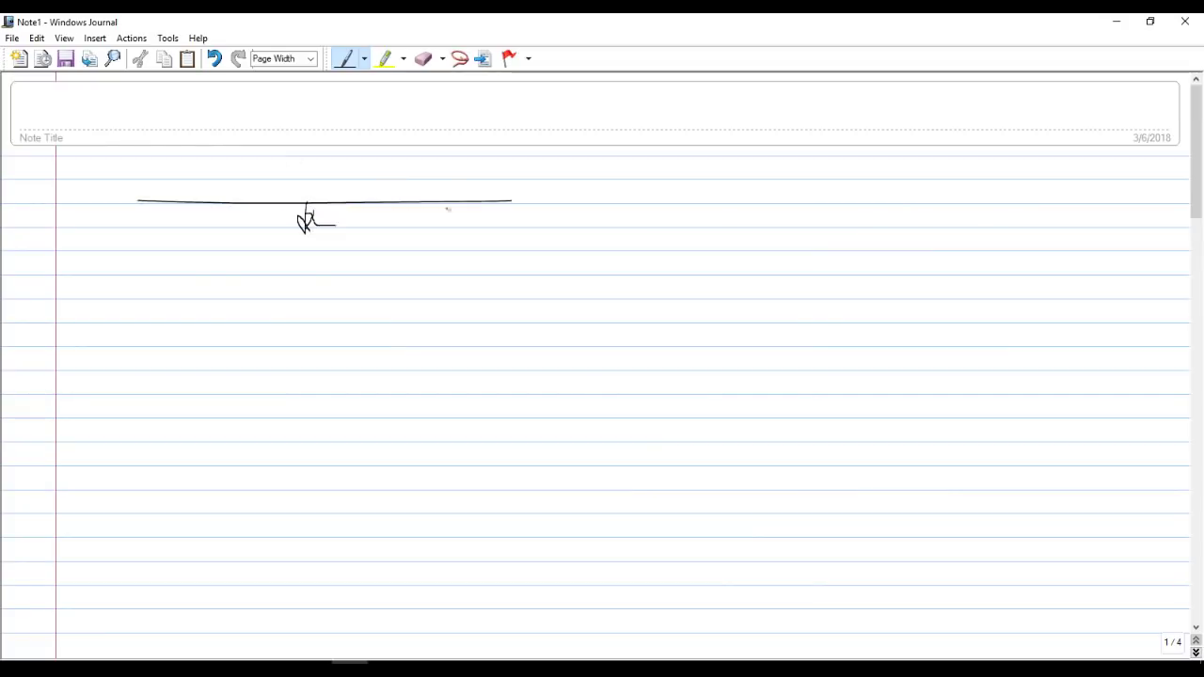
mouse_move(523, 216)
left_mouse_down()
mouse_move(735, 224)
mouse_move(701, 258)
mouse_move(634, 282)
mouse_move(499, 273)
mouse_move(337, 120)
left_mouse_up()
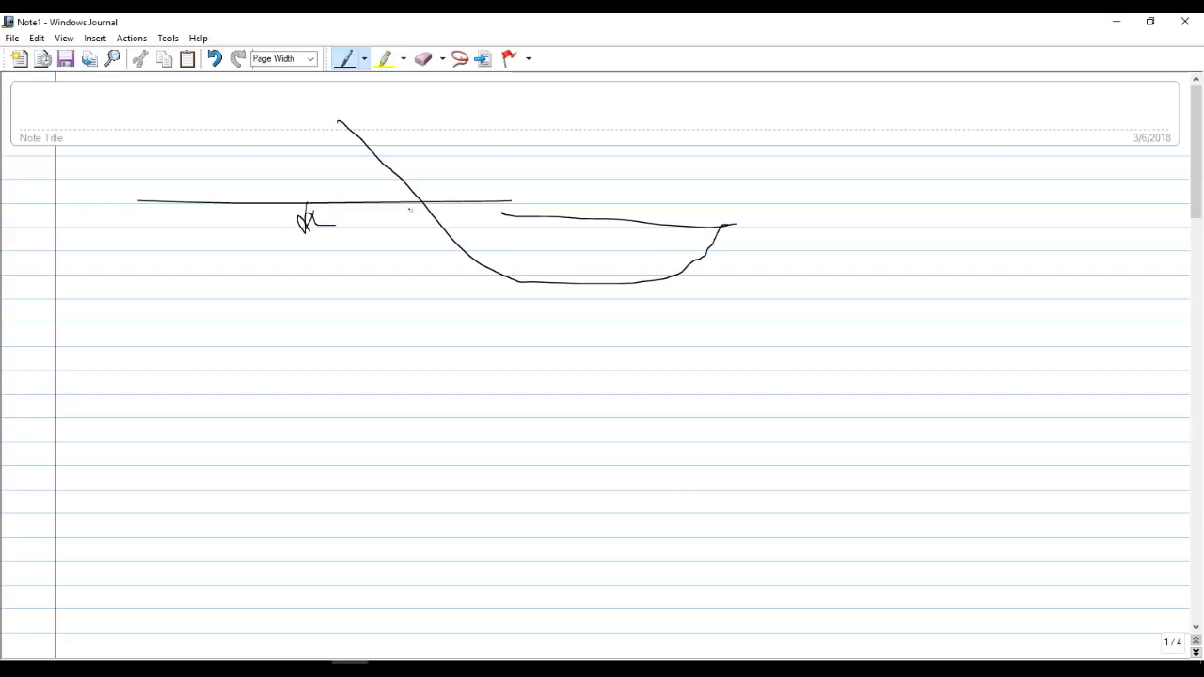
Below it, sketch a longer beam line with a middle support, sagging curves on both spans and a deflection arrow in one span.
left_click_drag(852, 386, 164, 395)
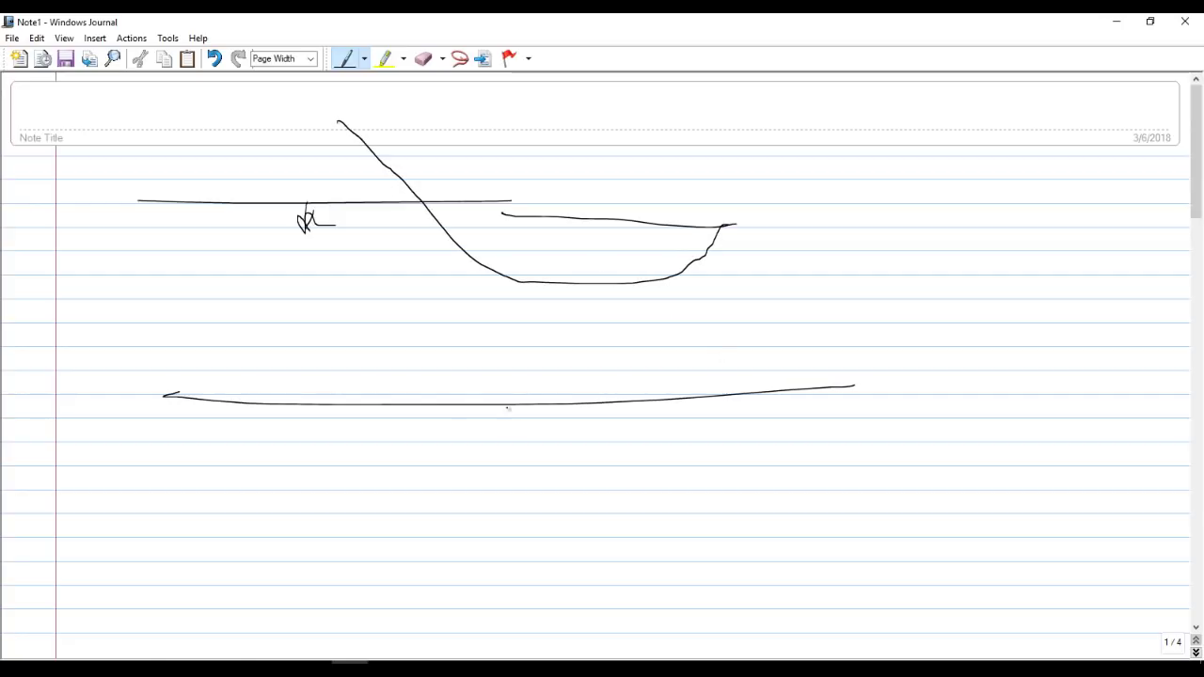
left_click_drag(504, 421, 568, 410)
mouse_move(844, 387)
left_mouse_down()
mouse_move(790, 446)
mouse_move(497, 391)
mouse_move(482, 419)
mouse_move(398, 484)
mouse_move(220, 489)
left_mouse_up()
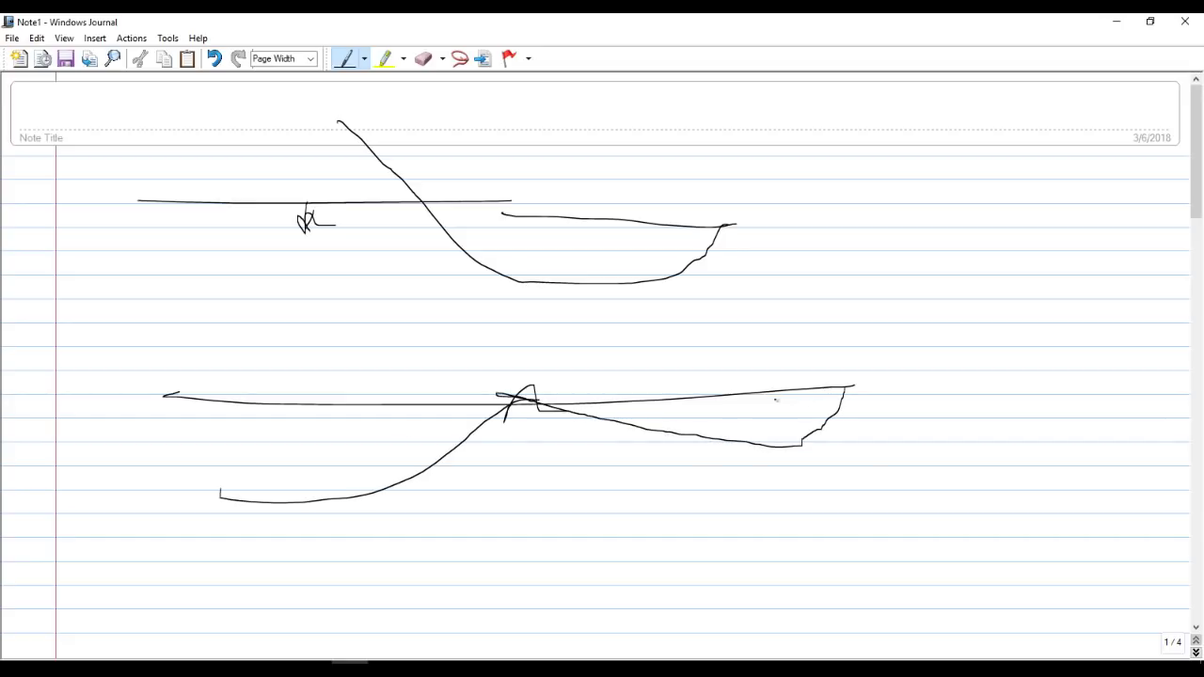
mouse_move(775, 420)
left_mouse_down()
mouse_move(784, 448)
mouse_move(777, 427)
left_mouse_up()
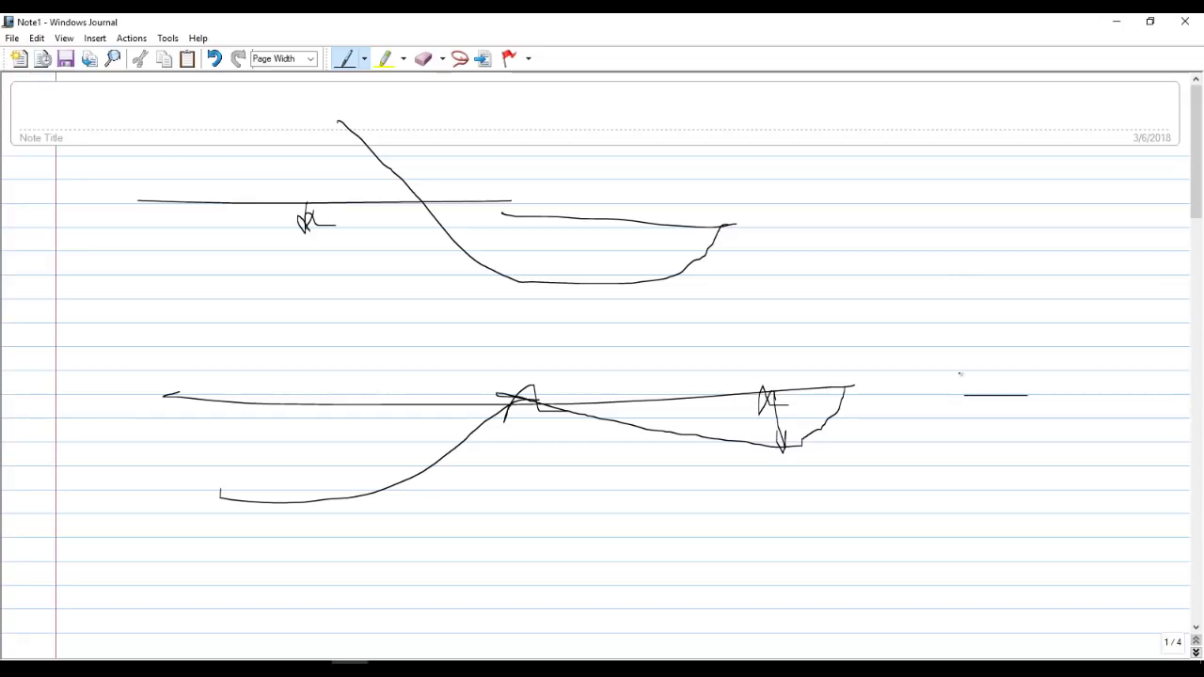
Sketch an upward Z axis and a downward arrow beside the long beam, and circle its deflection arrow.
left_click_drag(964, 395, 944, 279)
mouse_move(953, 230)
left_mouse_down()
mouse_move(985, 274)
mouse_move(1032, 274)
left_mouse_up()
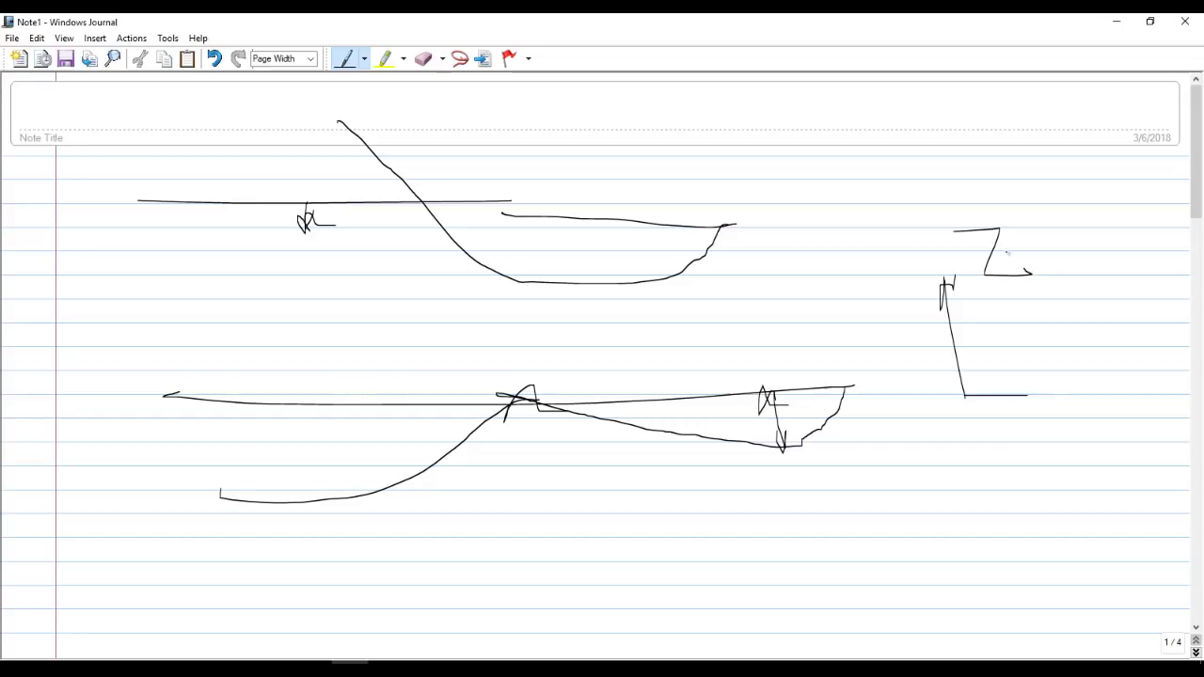
left_click_drag(966, 251, 1003, 251)
mouse_move(862, 302)
left_mouse_down()
mouse_move(870, 435)
mouse_move(879, 382)
mouse_move(873, 419)
left_mouse_up()
mouse_move(777, 376)
left_mouse_down()
mouse_move(784, 460)
mouse_move(774, 361)
left_mouse_up()
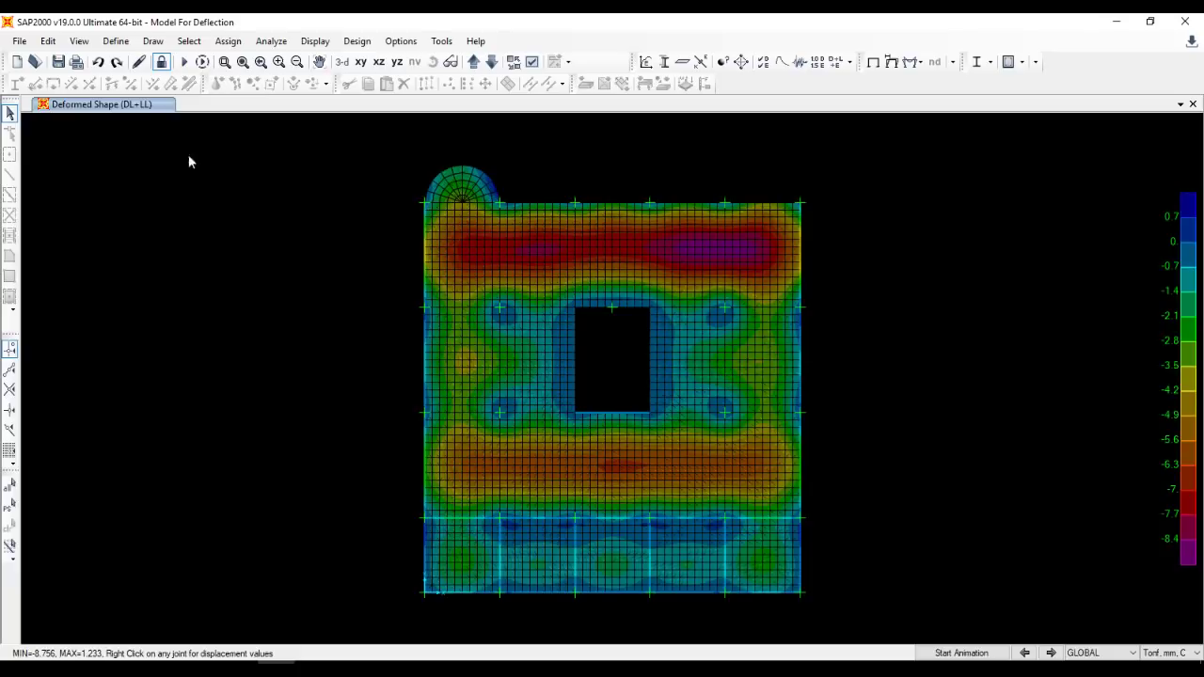
Back in SAP2000, unlock the deflection model and start opening another model, saving the current changes.
left_click(161, 61)
left_click(622, 401)
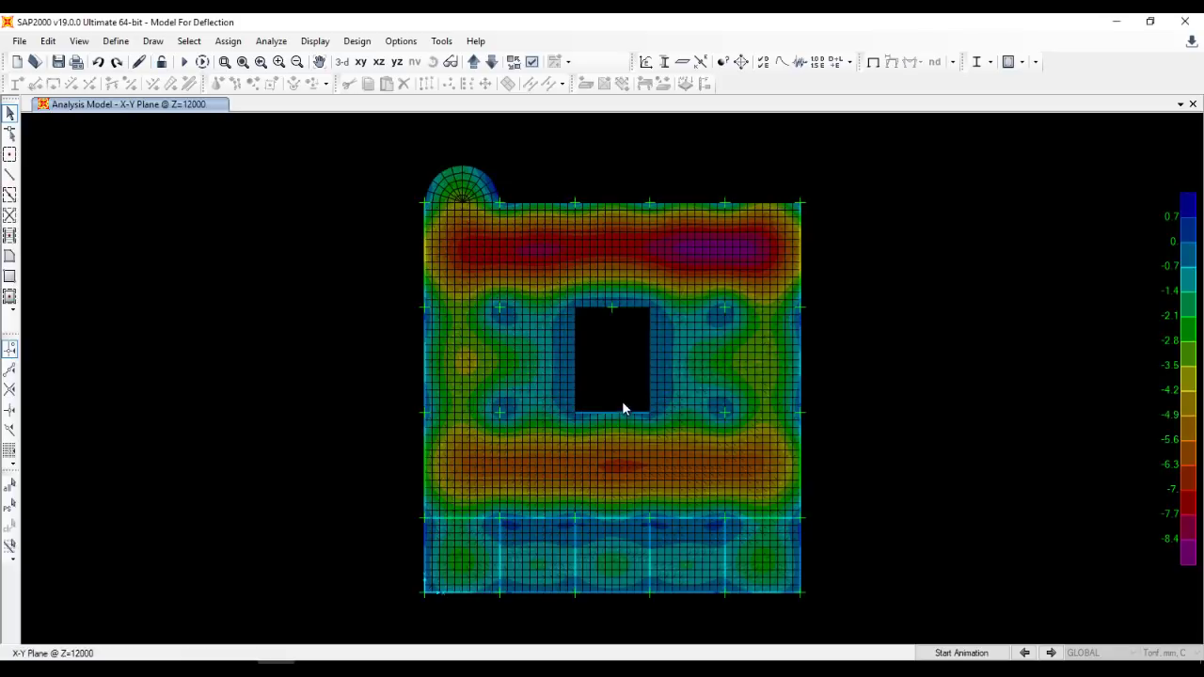
left_click(18, 41)
left_click(49, 81)
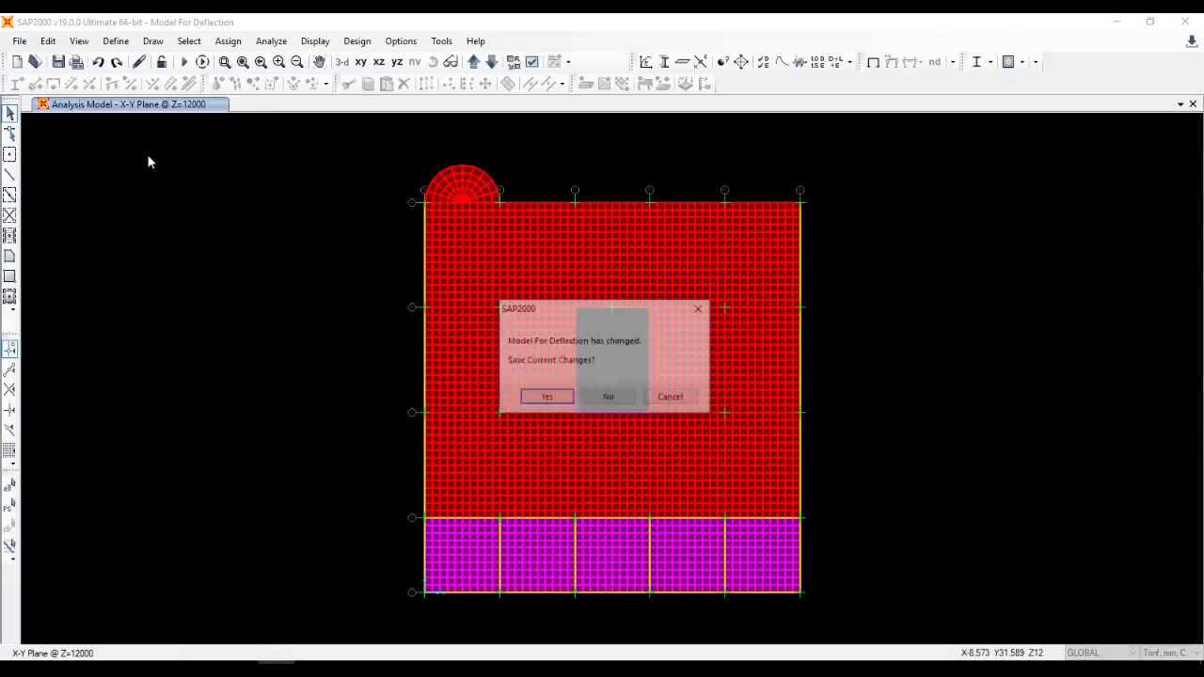
left_click(545, 399)
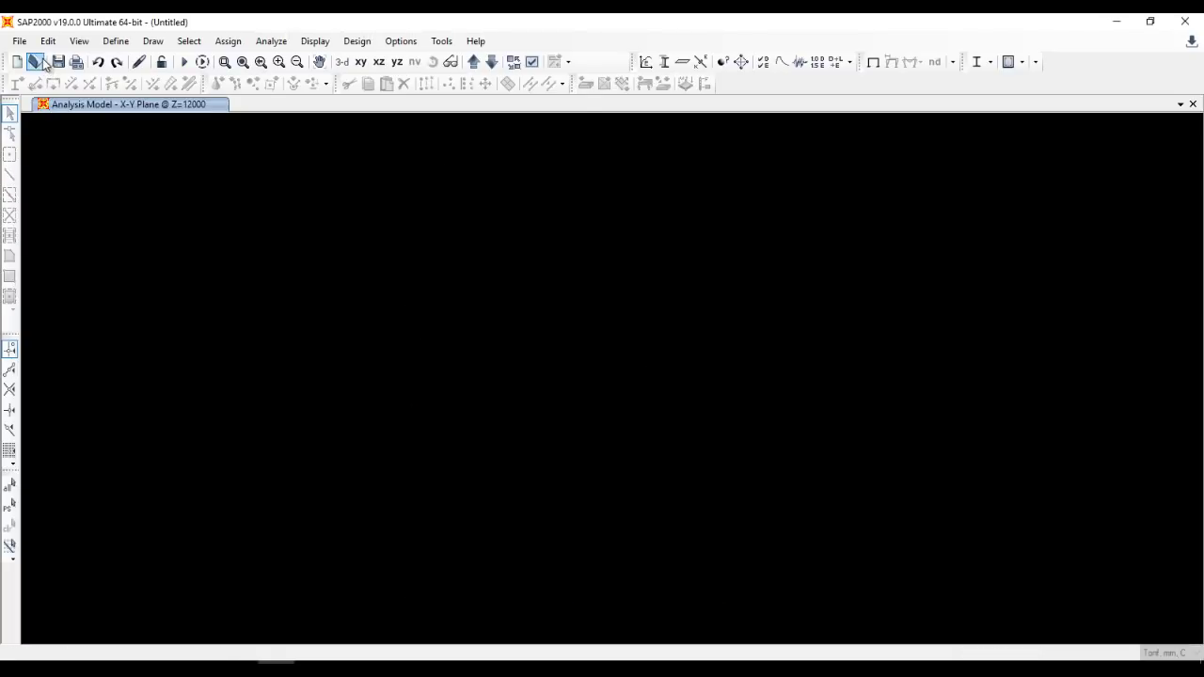
Browse the model folders and open the Model For Moment file.
left_click(240, 67)
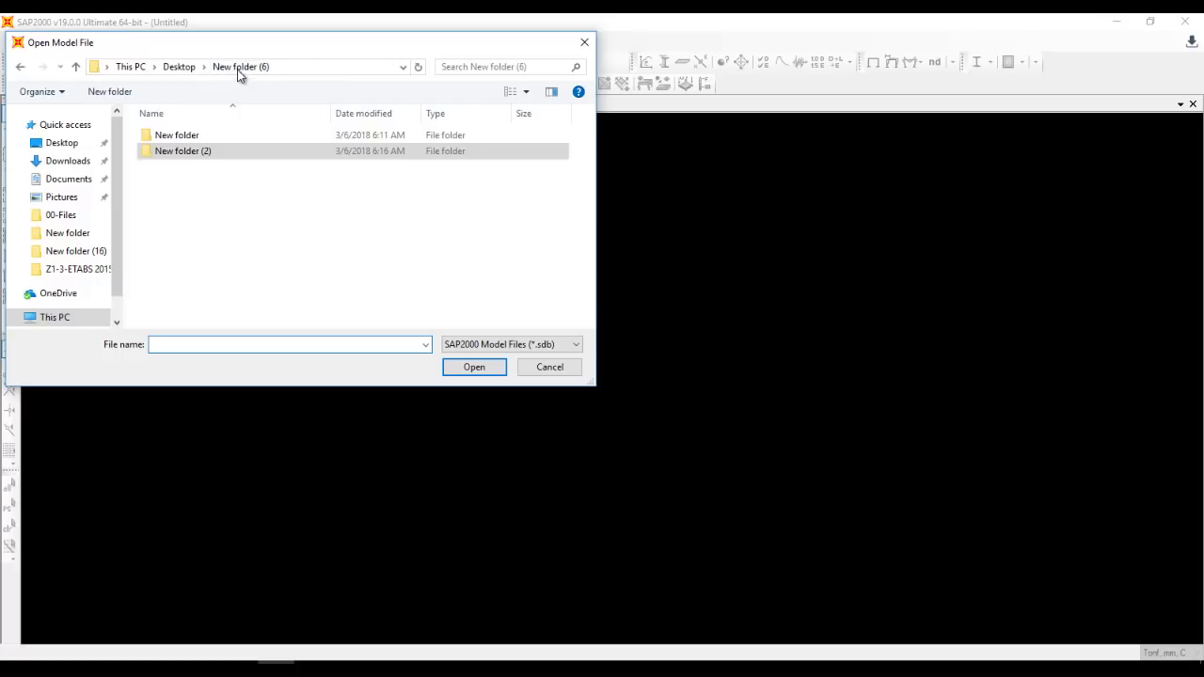
double_click(193, 149)
double_click(190, 137)
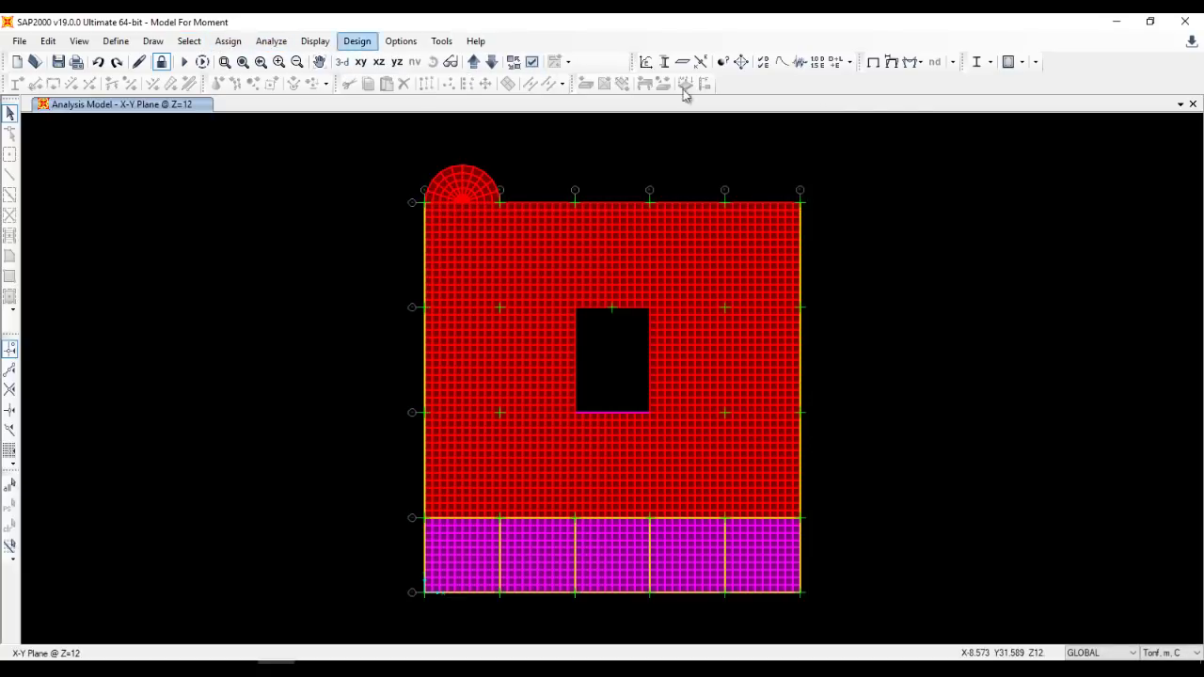
Display the shell resultant moment M11 contours for the 1.4DL+1.6LL combination.
left_click(919, 64)
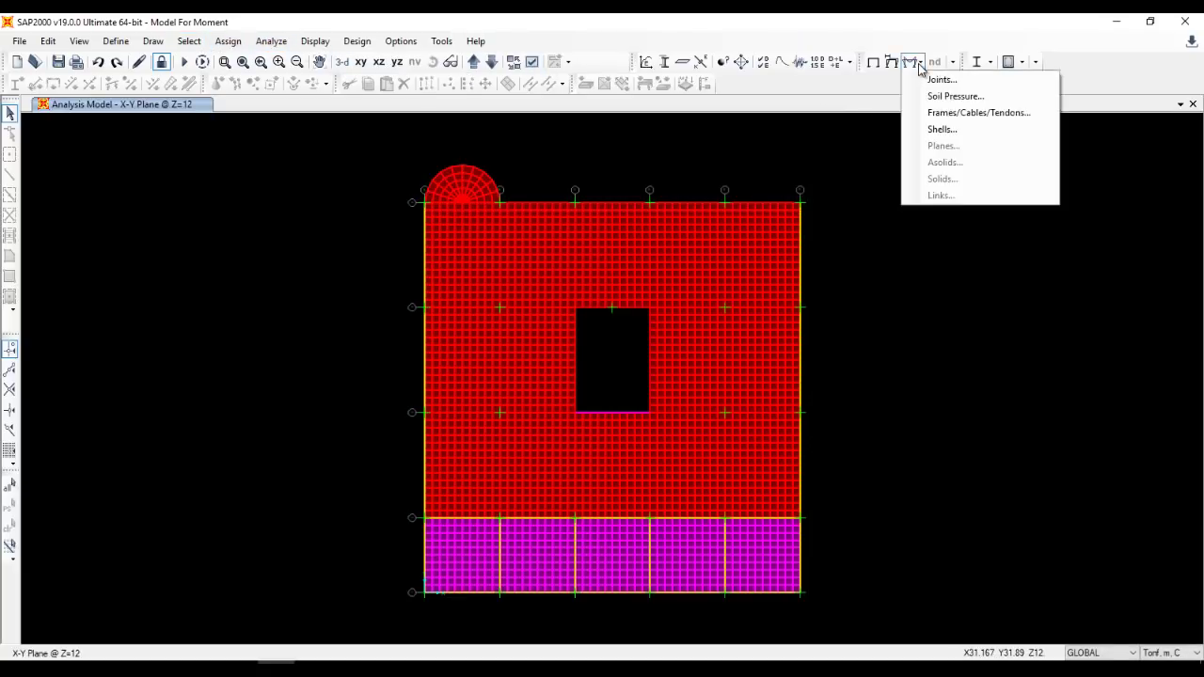
left_click(934, 129)
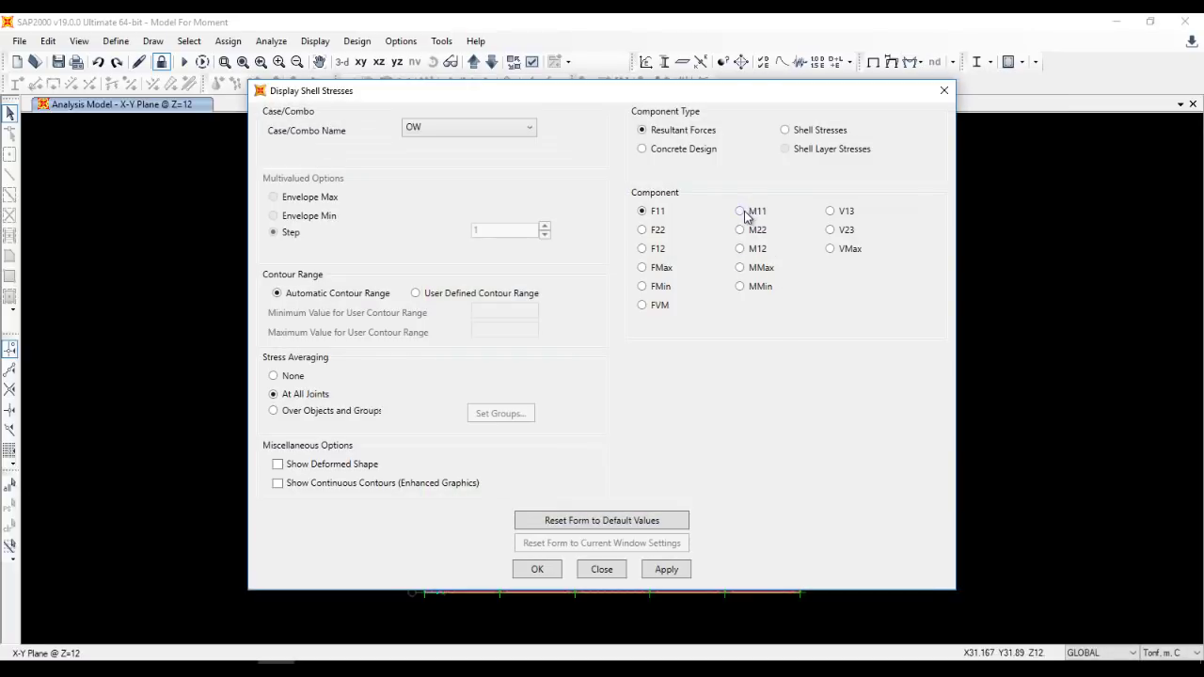
left_click(742, 211)
left_click(421, 127)
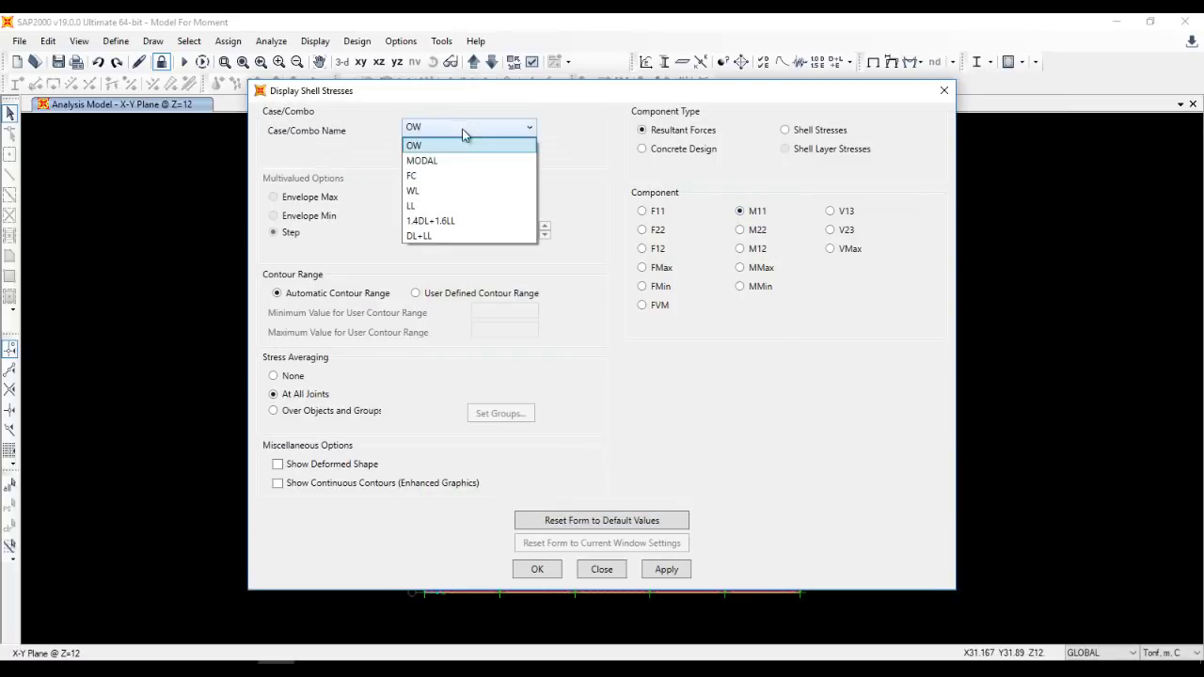
left_click(448, 224)
left_click(527, 565)
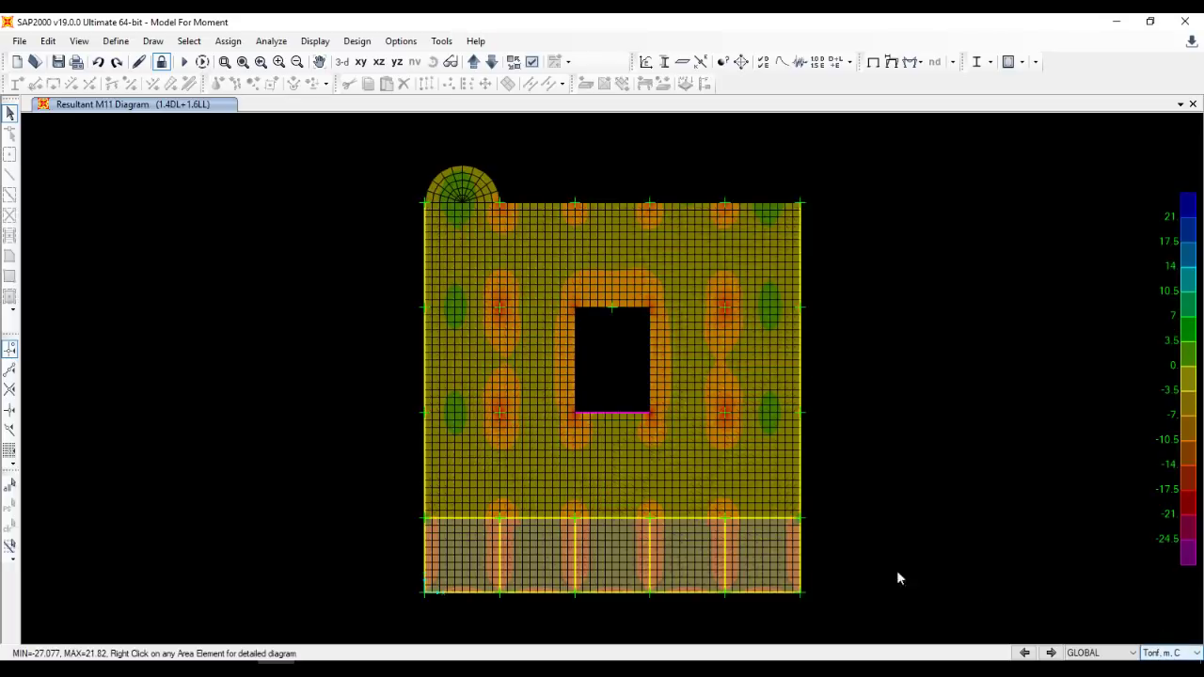
Examine the M11 moments in the slab spans and at the upper interior column beside the opening.
mouse_move(749, 379)
mouse_move(750, 352)
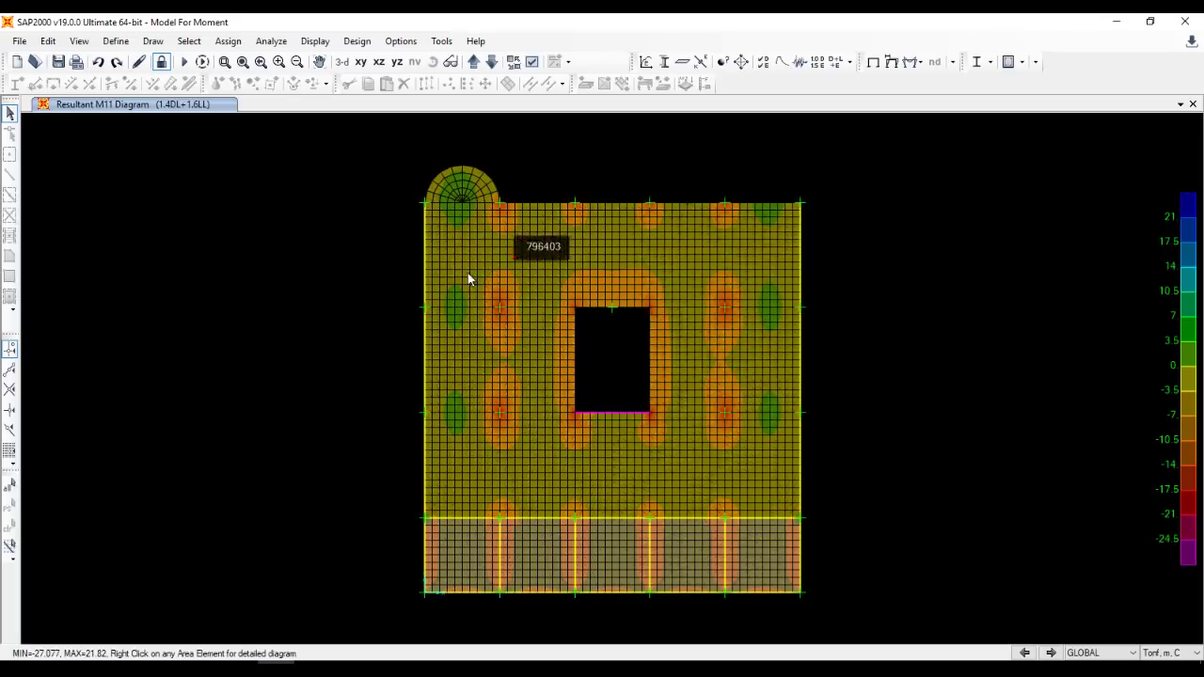
mouse_move(453, 317)
mouse_move(500, 313)
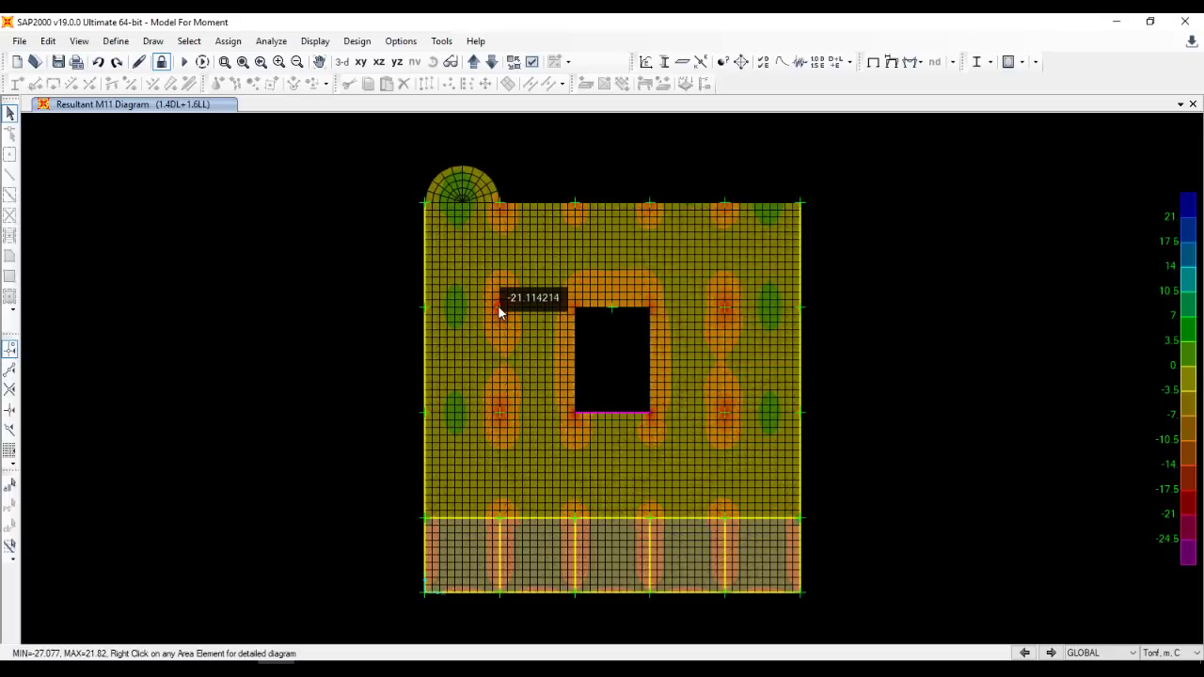
scroll(497, 305, "up", 5)
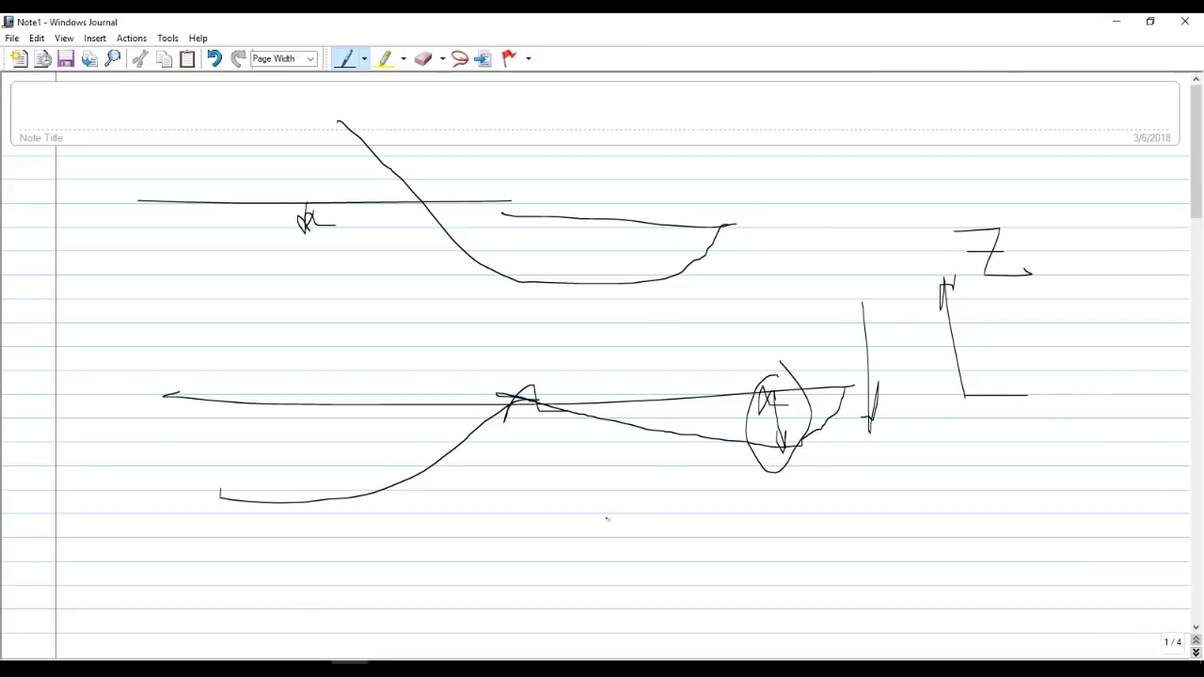
Switch to Windows Journal, handwrite a formula with a fraction over A below the long beam sketch and circle its first term.
mouse_move(576, 468)
left_mouse_down()
mouse_move(616, 482)
mouse_move(581, 531)
mouse_move(609, 515)
left_mouse_up()
left_click_drag(645, 525, 674, 516)
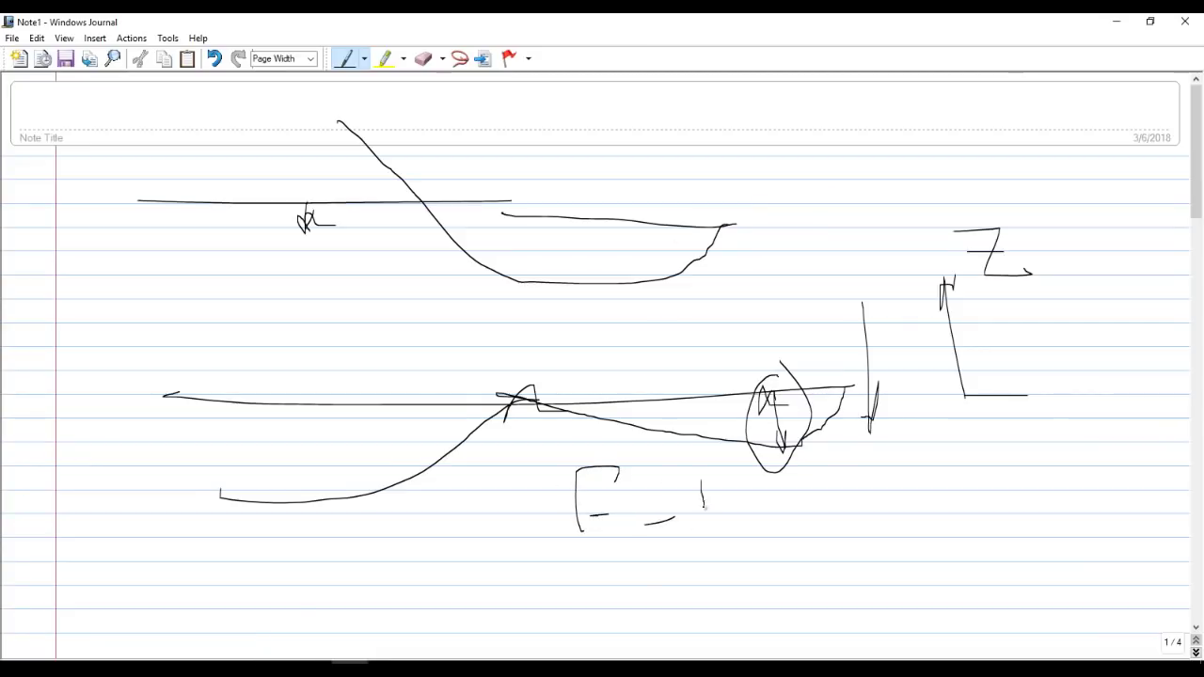
left_click_drag(703, 459, 704, 506)
mouse_move(683, 472)
left_mouse_down()
mouse_move(721, 460)
mouse_move(738, 489)
mouse_move(735, 529)
left_mouse_up()
mouse_move(583, 435)
left_mouse_down()
mouse_move(620, 538)
mouse_move(627, 454)
mouse_move(575, 428)
left_mouse_up()
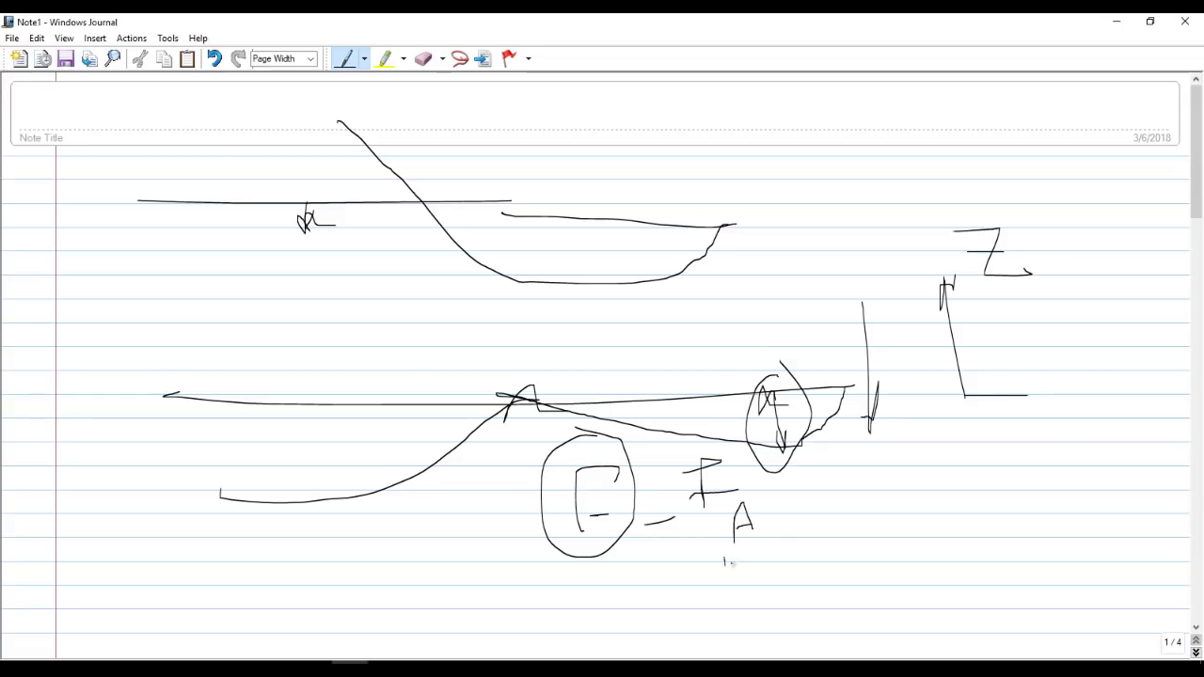
left_click_drag(731, 562, 779, 532)
mouse_move(464, 463)
left_mouse_down()
mouse_move(479, 519)
mouse_move(495, 502)
mouse_move(485, 562)
mouse_move(437, 548)
left_mouse_up()
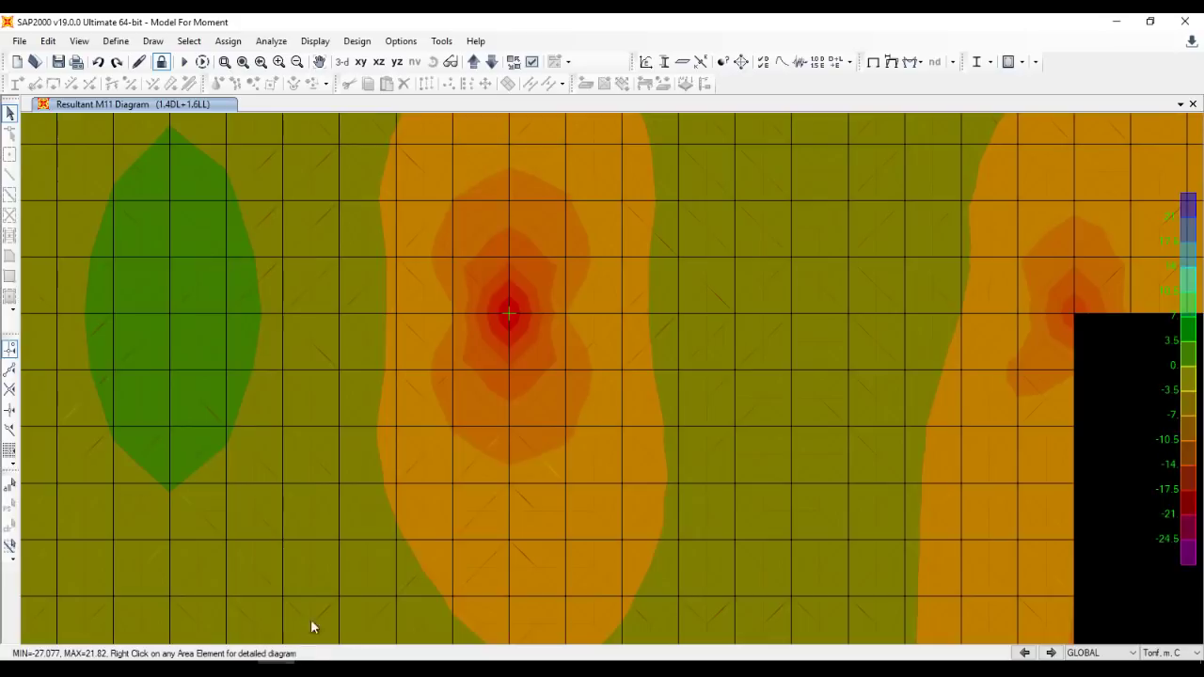
Back in SAP2000, check the M11 moments around the column joint and unlock the model.
mouse_move(520, 325)
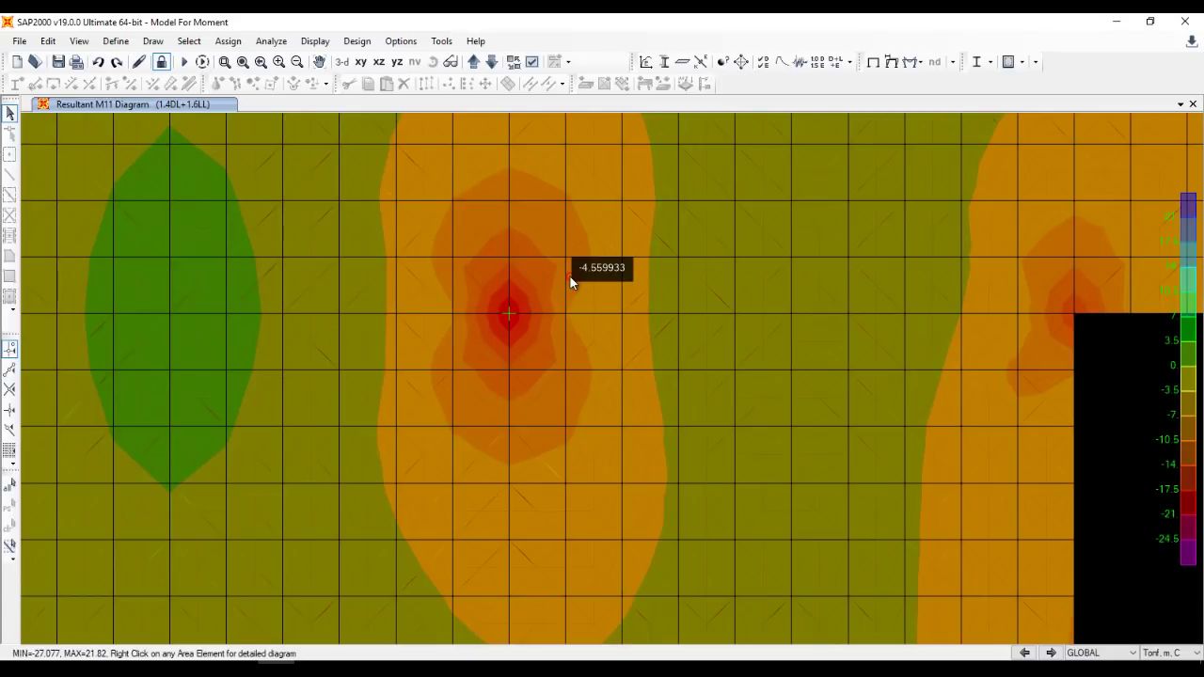
left_click(160, 61)
left_click(616, 400)
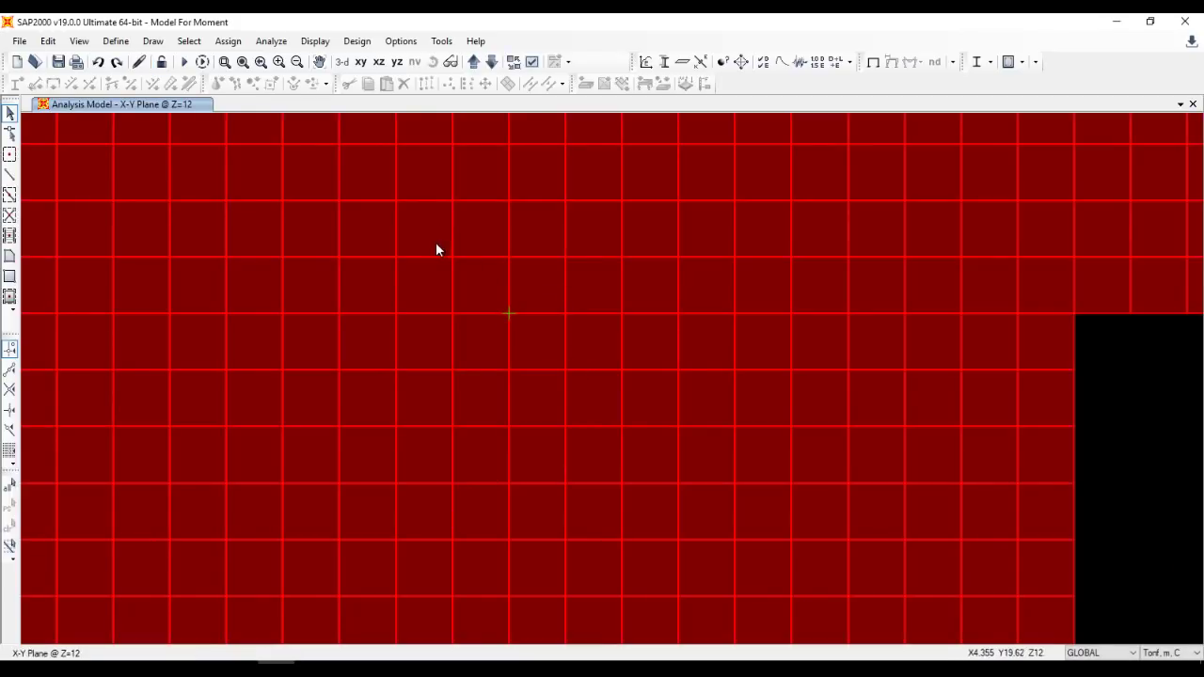
Select the column joint and the eight surrounding mesh joints in the plan view.
left_click(454, 265)
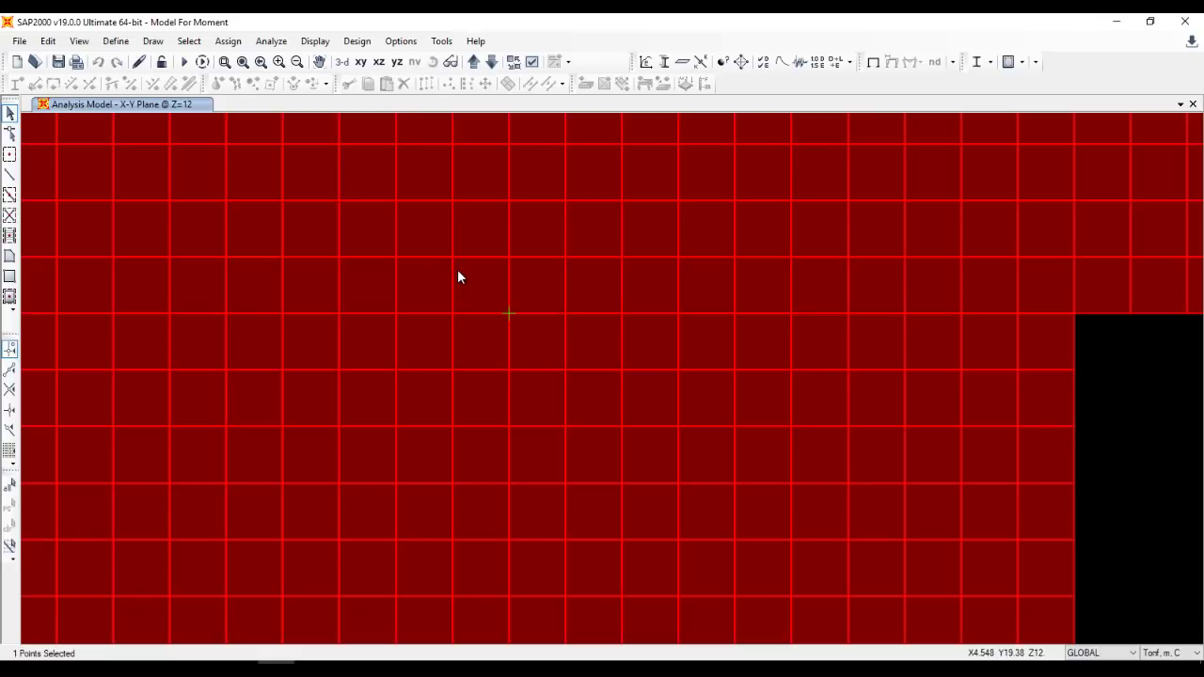
left_click(511, 262)
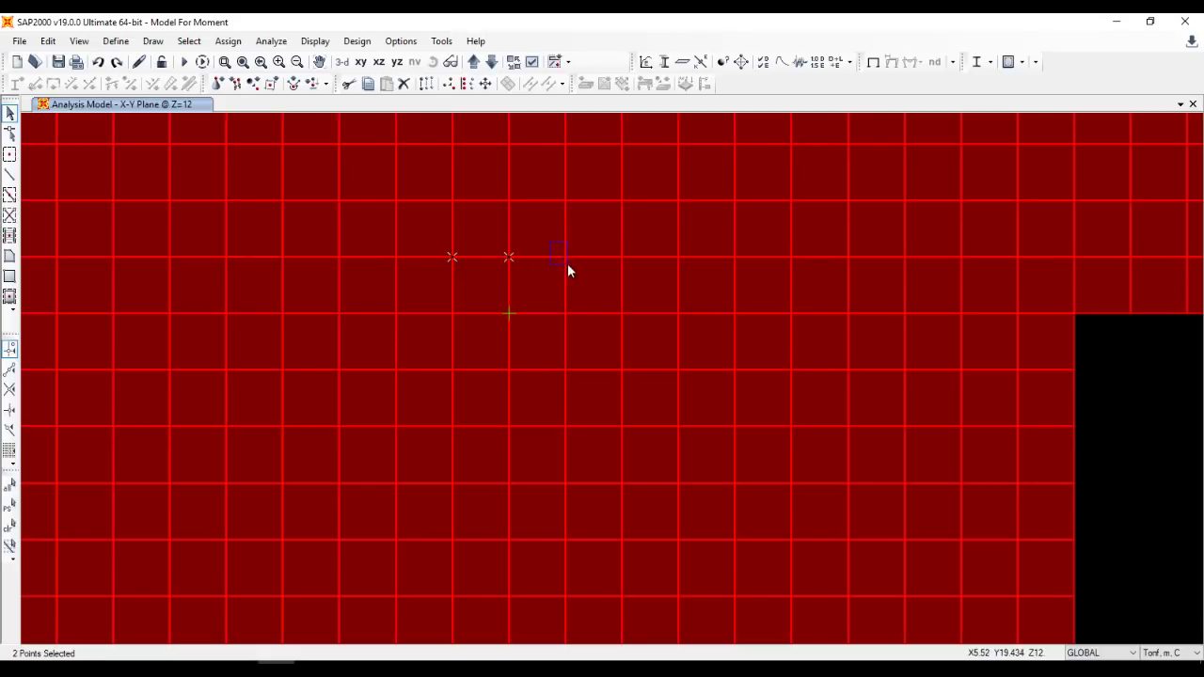
left_click(552, 315)
left_click_drag(435, 301, 531, 323)
left_click(566, 315)
left_click_drag(491, 358, 528, 378)
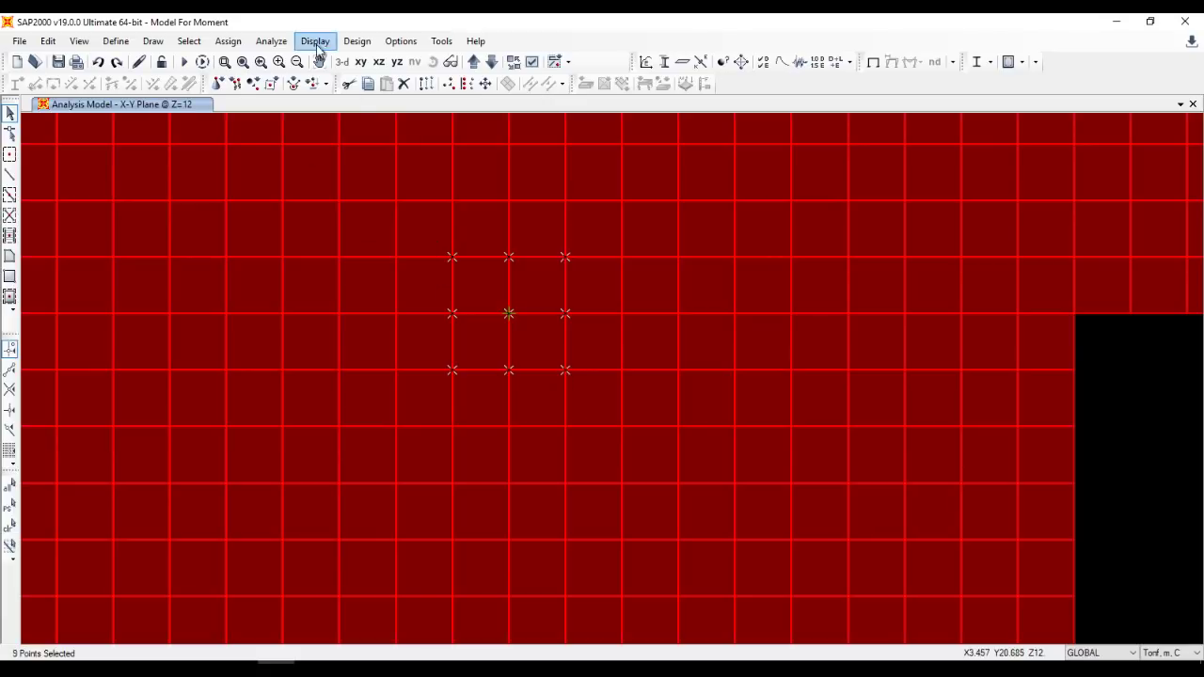
Start assigning joint constraints to the selected joints and define a new constraint of type Equal.
left_click(228, 40)
left_click(228, 41)
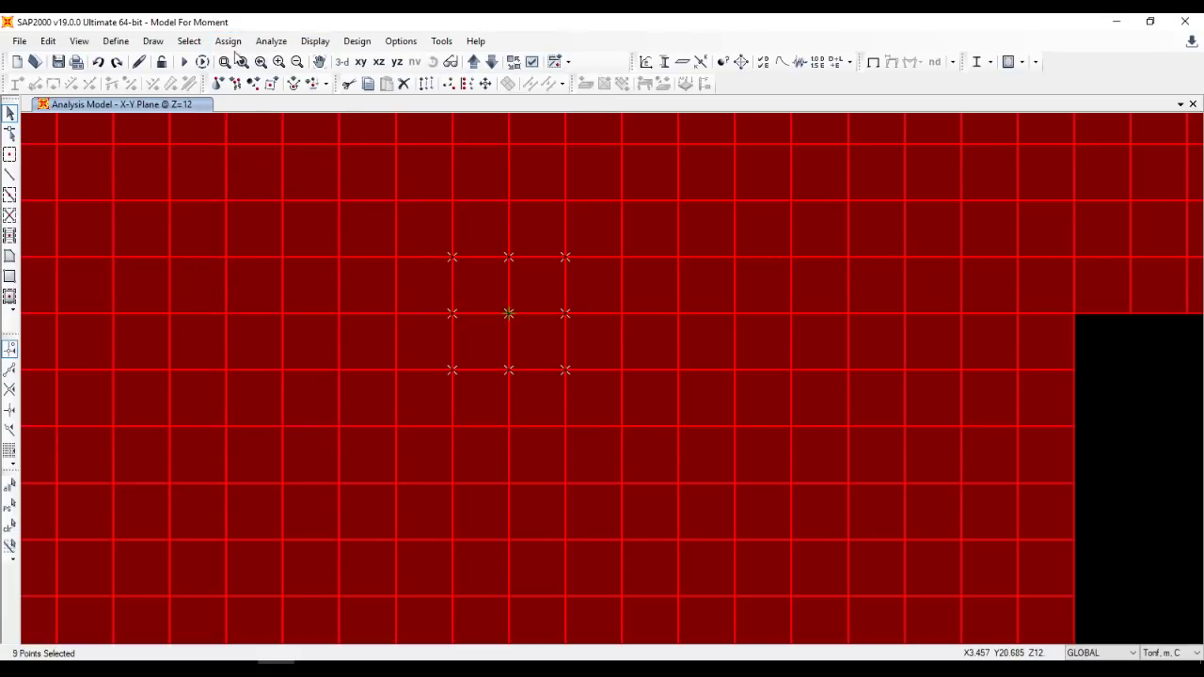
left_click(227, 40)
mouse_move(282, 60)
left_click(522, 82)
left_click(637, 455)
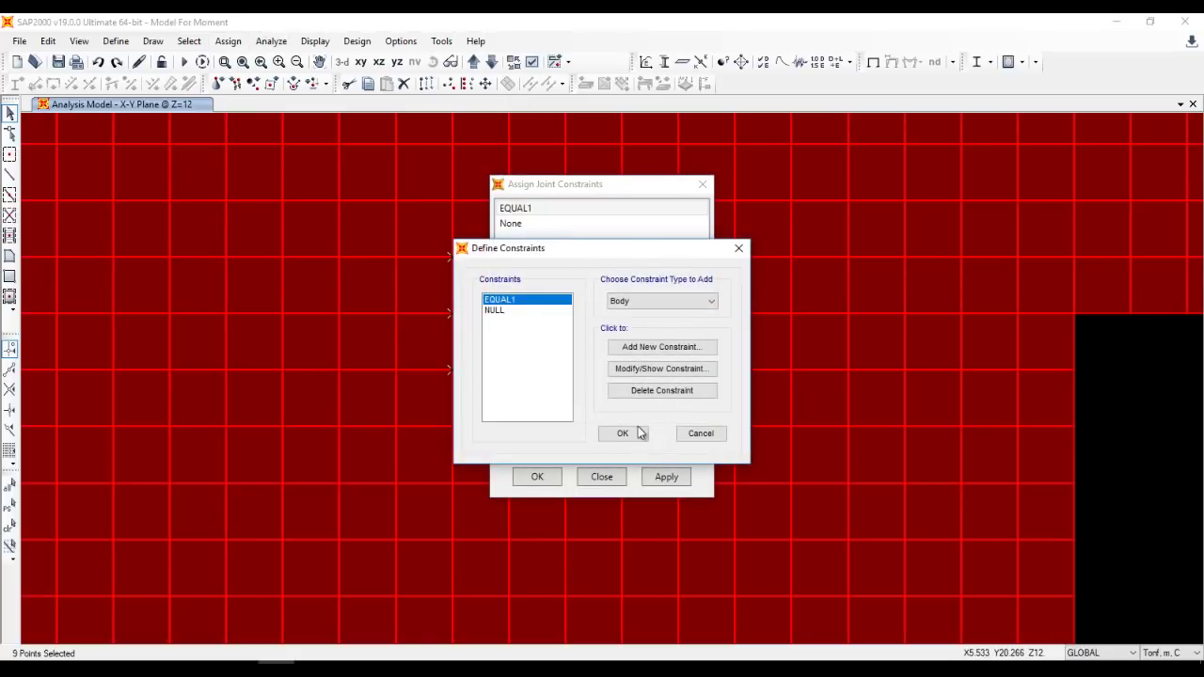
left_click(667, 301)
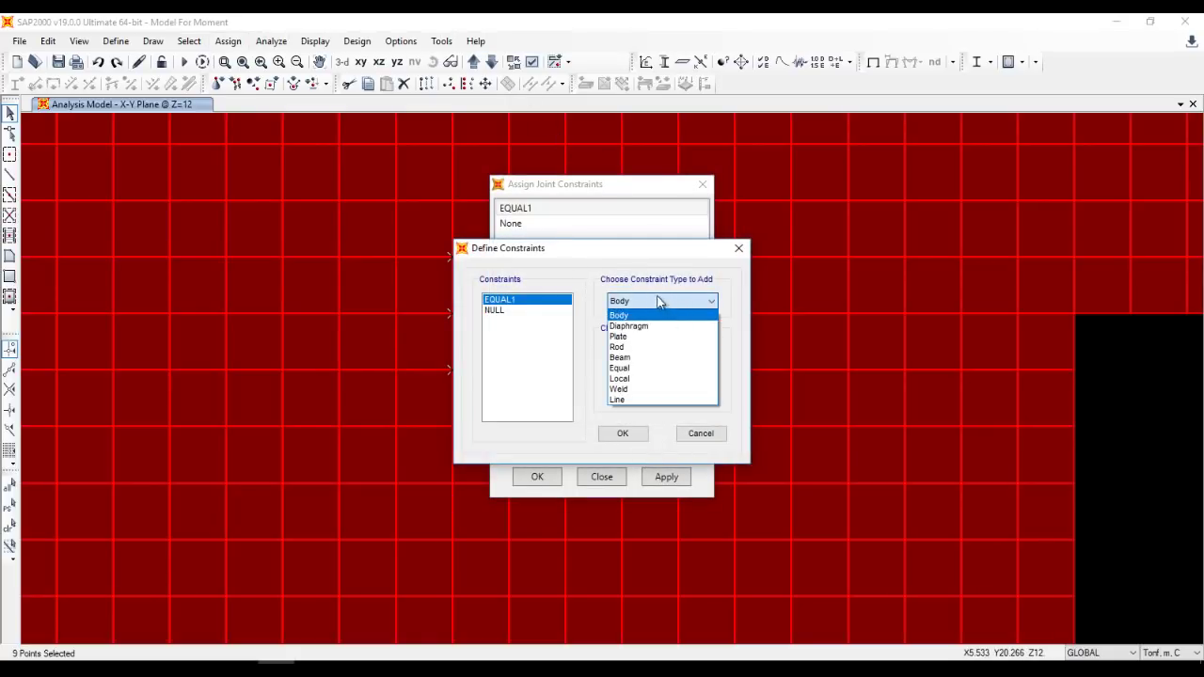
left_click(639, 367)
left_click(638, 348)
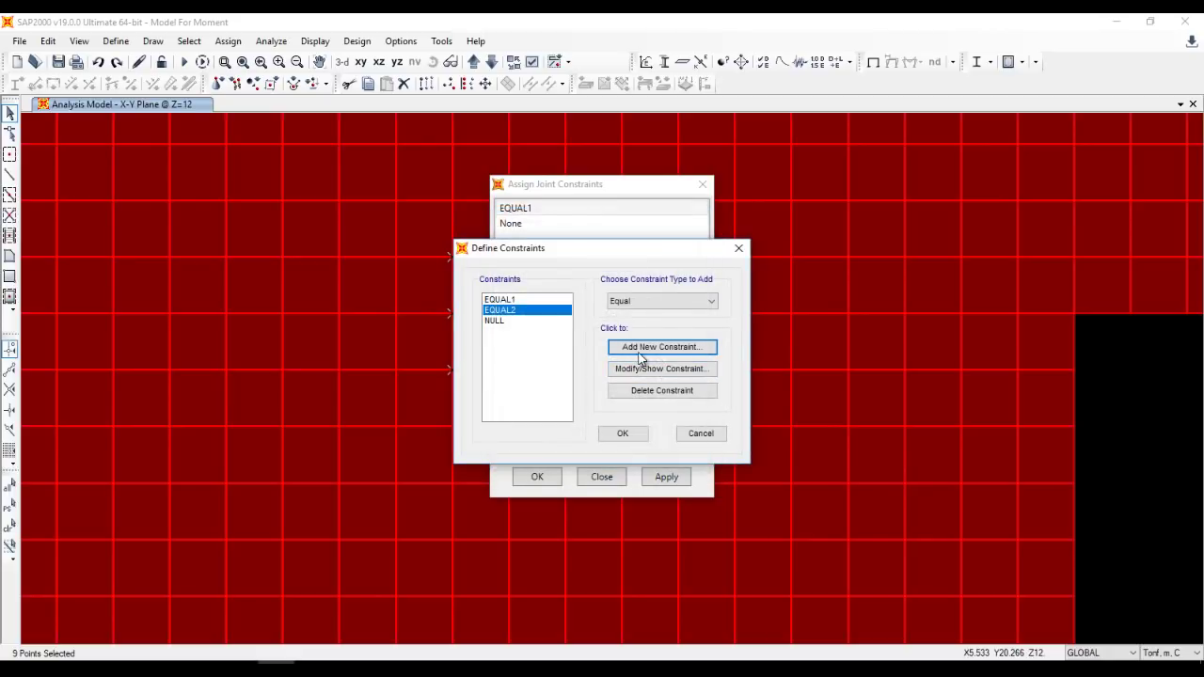
Define another Equal constraint with its default settings and accept the constraint definitions.
left_click(631, 349)
left_click(557, 442)
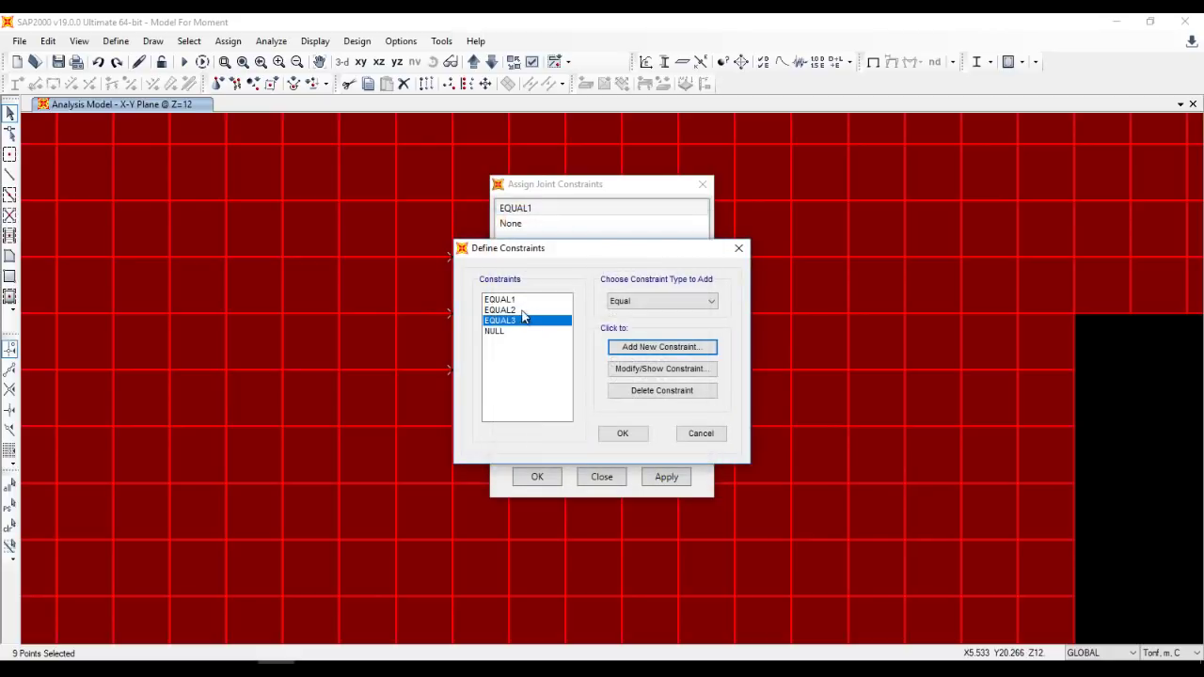
left_click(523, 310)
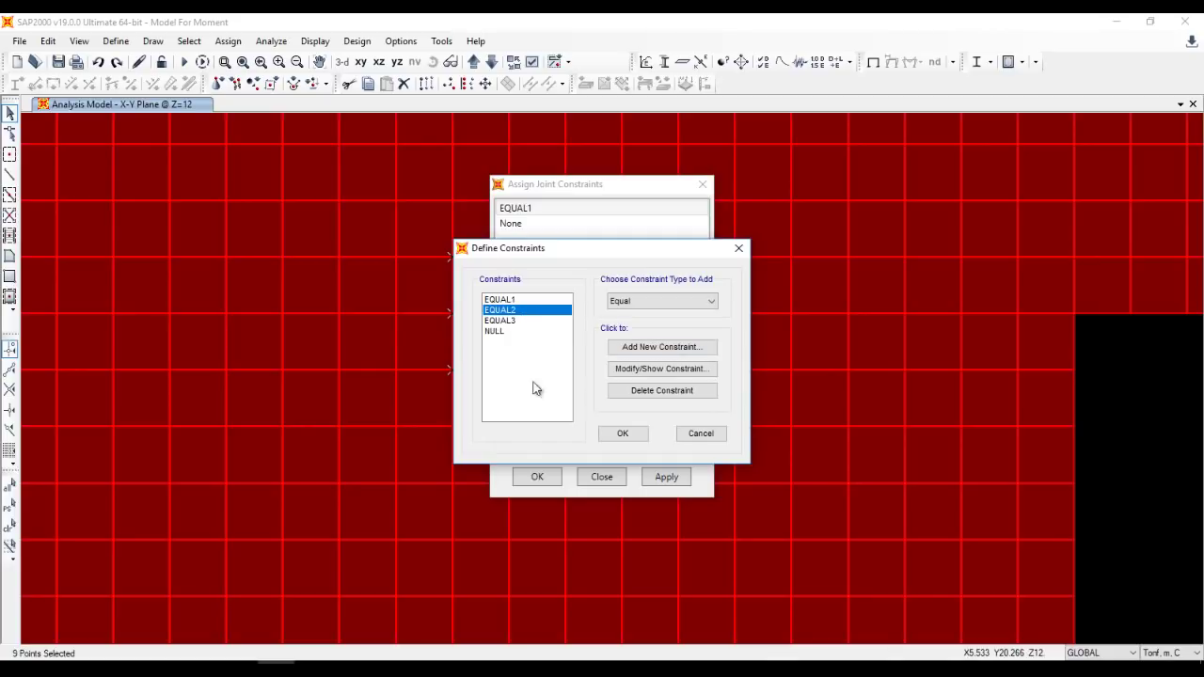
left_click(622, 434)
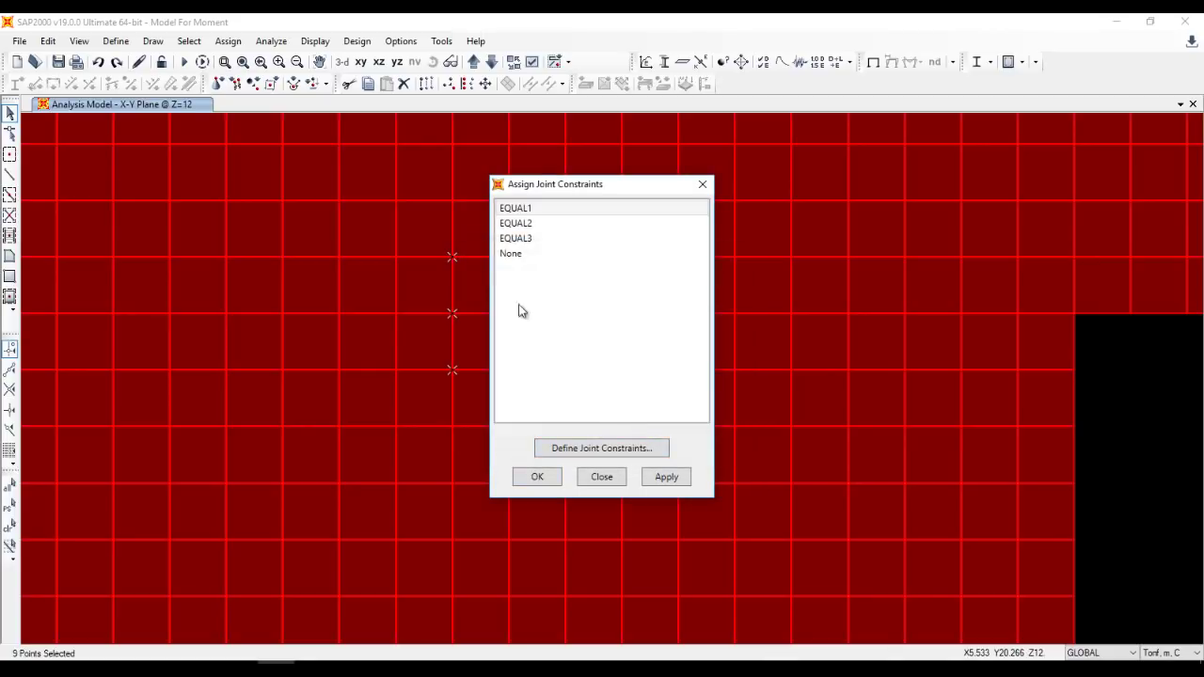
Assign the EQUAL2 constraint to the column joint and its eight surrounding mesh joints, and run the analysis.
left_click(529, 225)
left_click(534, 476)
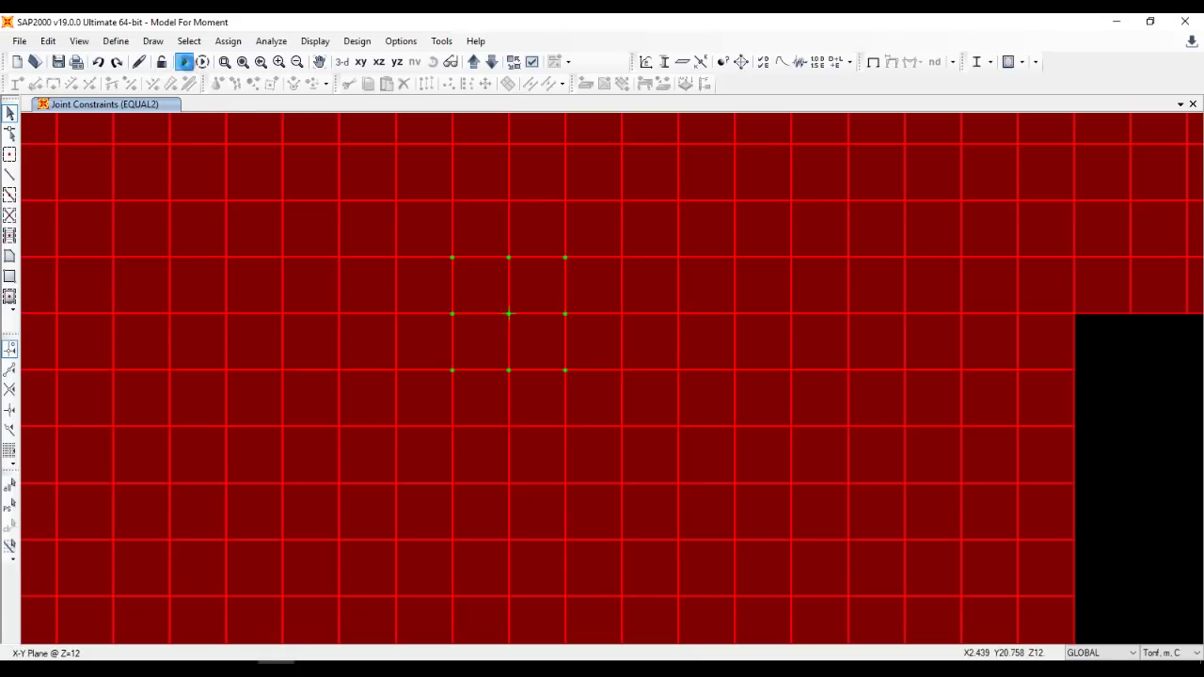
left_click(185, 61)
left_click(781, 432)
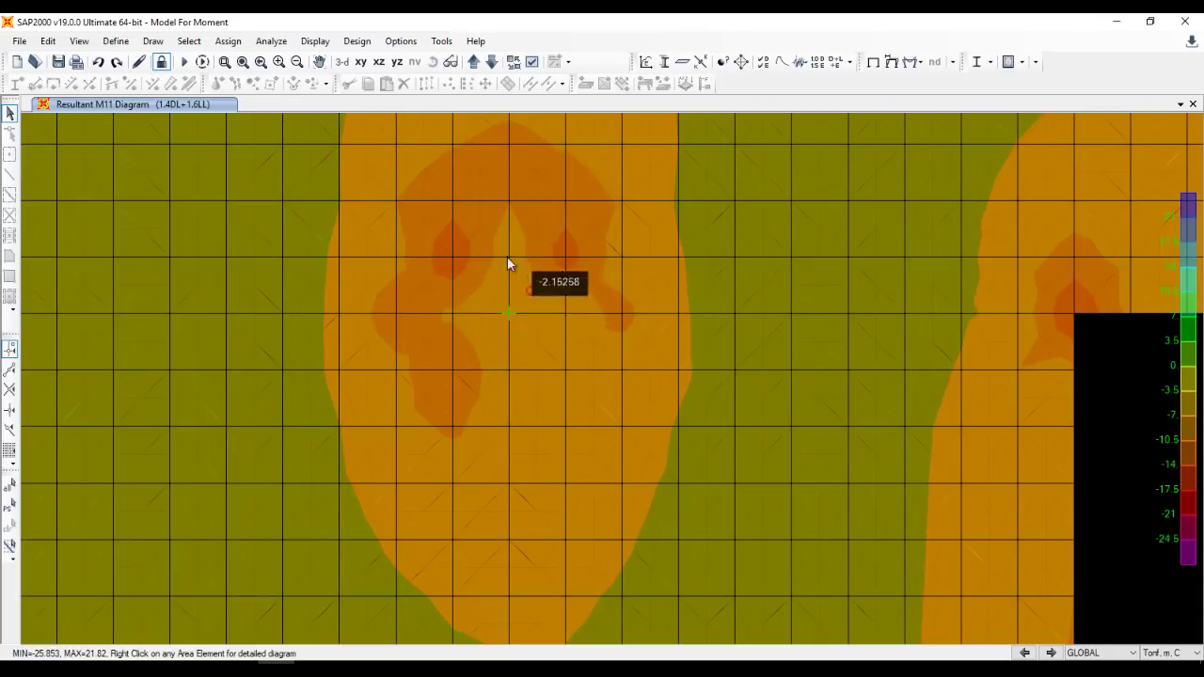
Display the resultant M22 moment contours of the slab for the 1.4DL+1.6LL combination, replacing the M11 diagram.
left_click(875, 63)
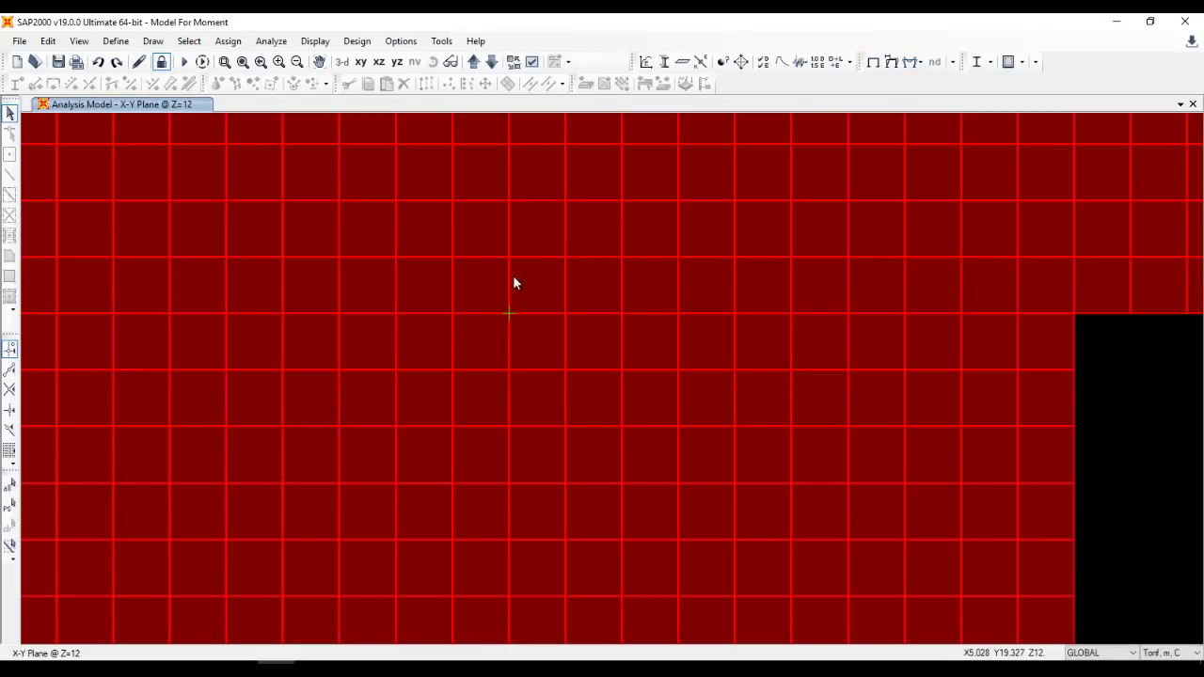
scroll(523, 252, "down", 3)
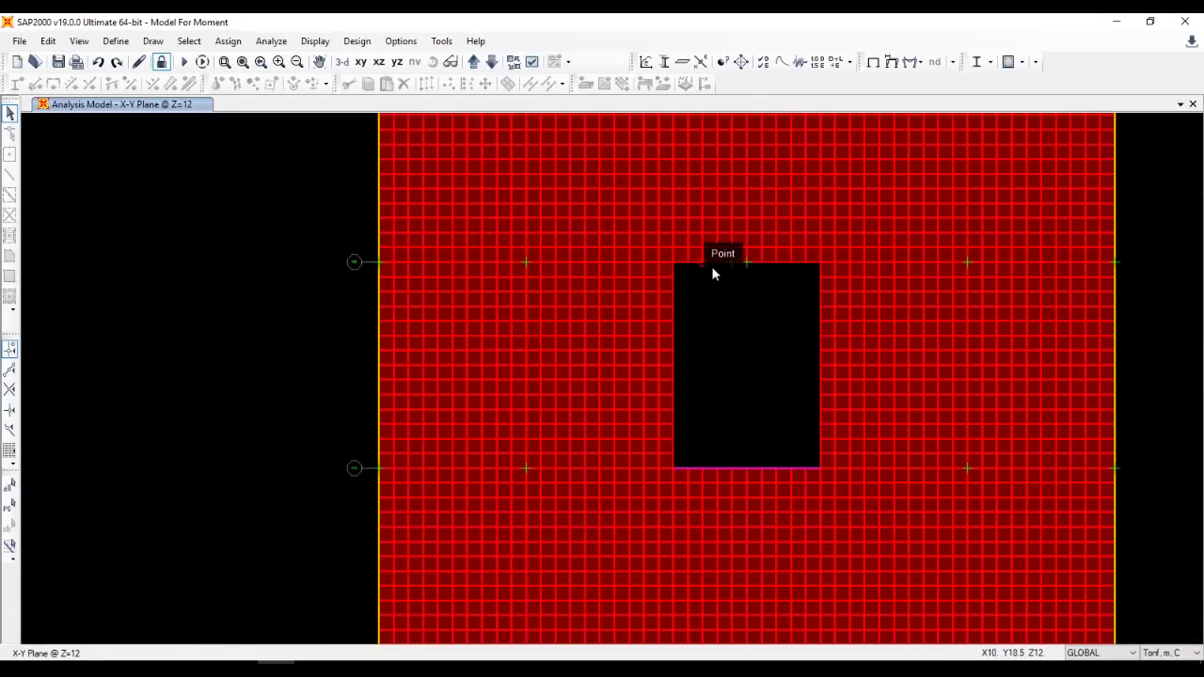
middle_click_drag(742, 334, 671, 346)
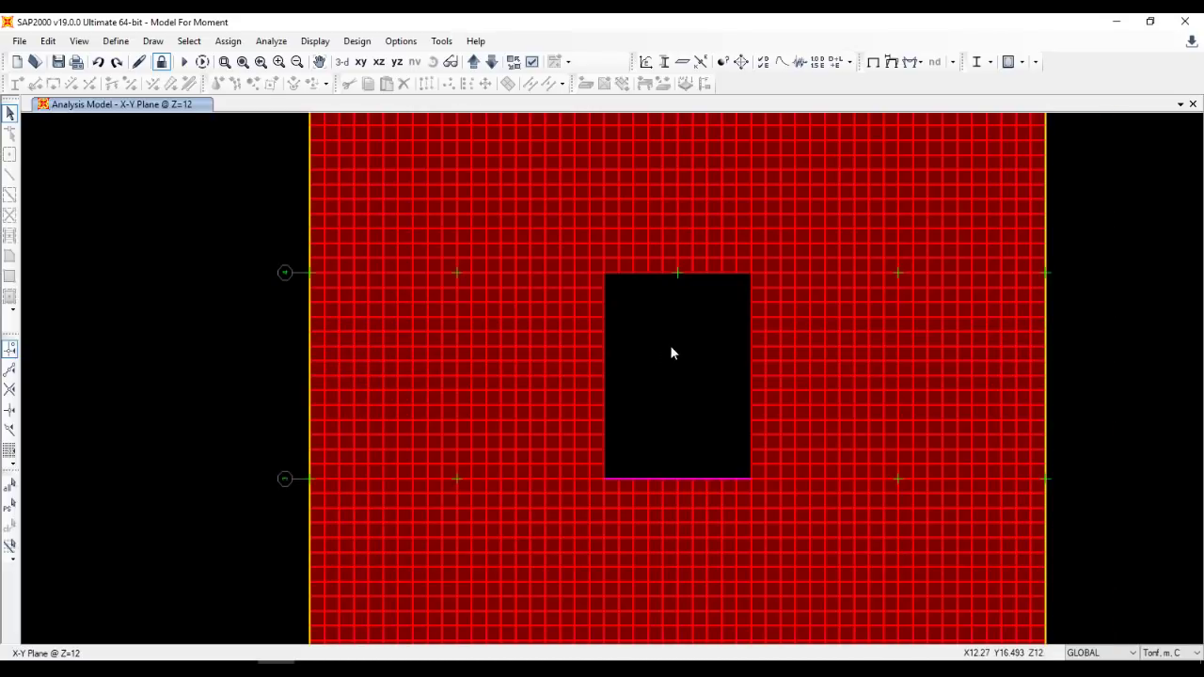
left_click(915, 62)
left_click(941, 130)
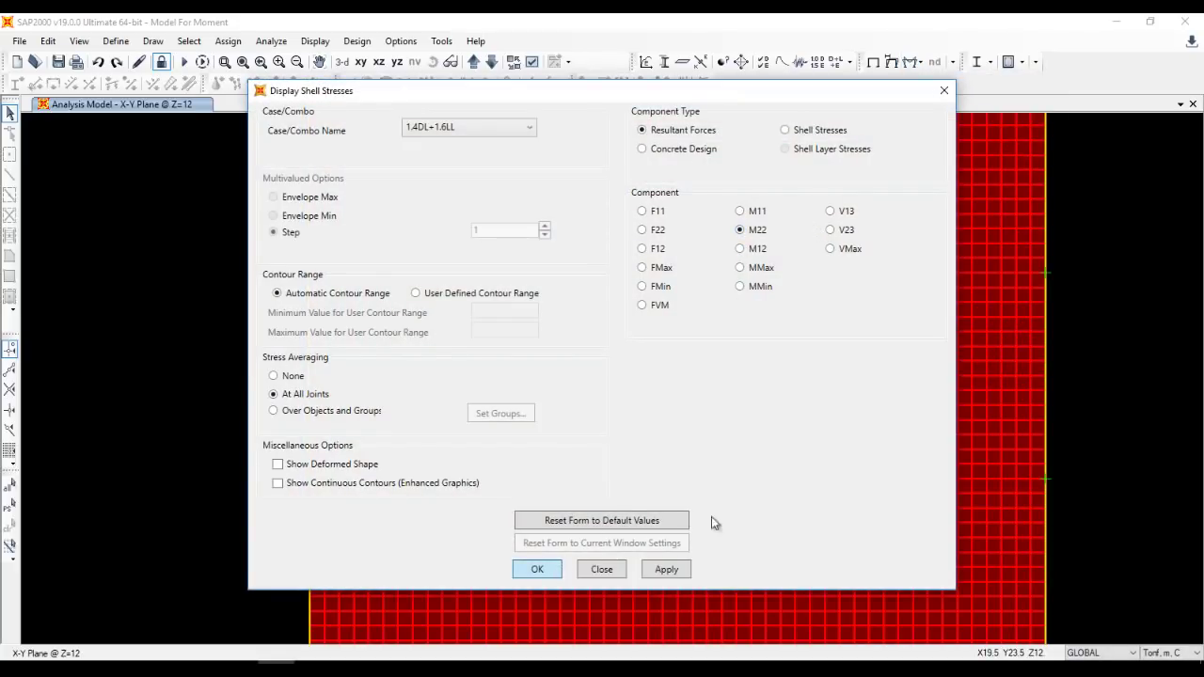
key("Return")
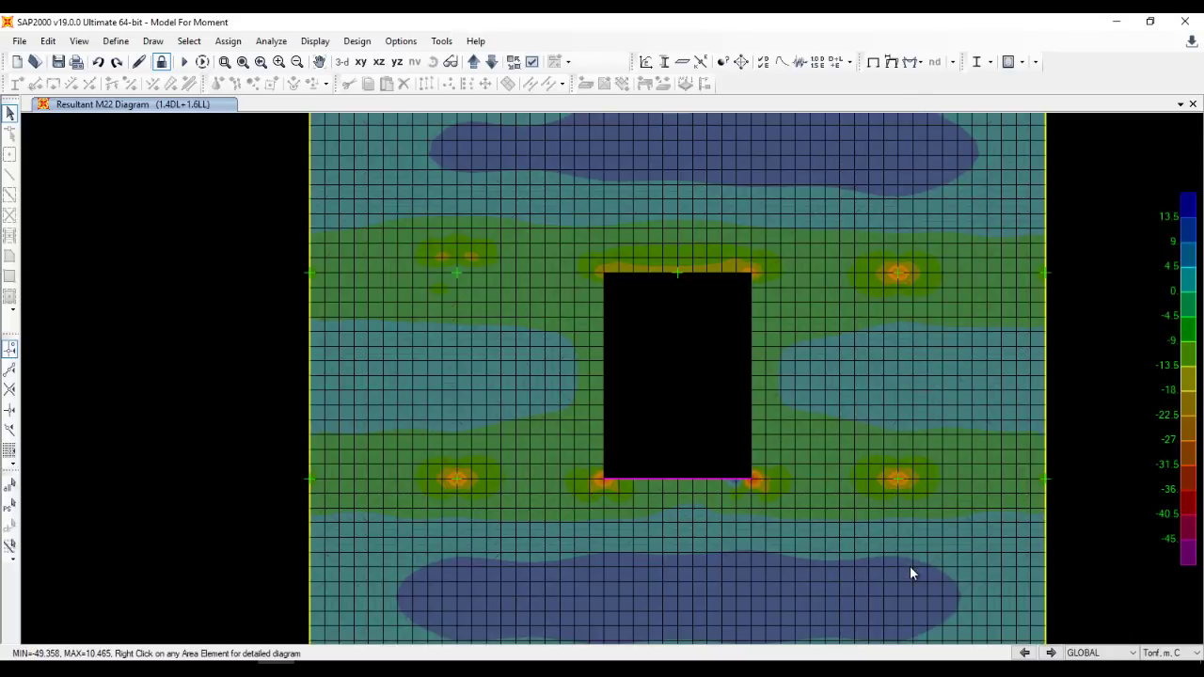
scroll(670, 295, "down", 1)
scroll(671, 295, "down", 1)
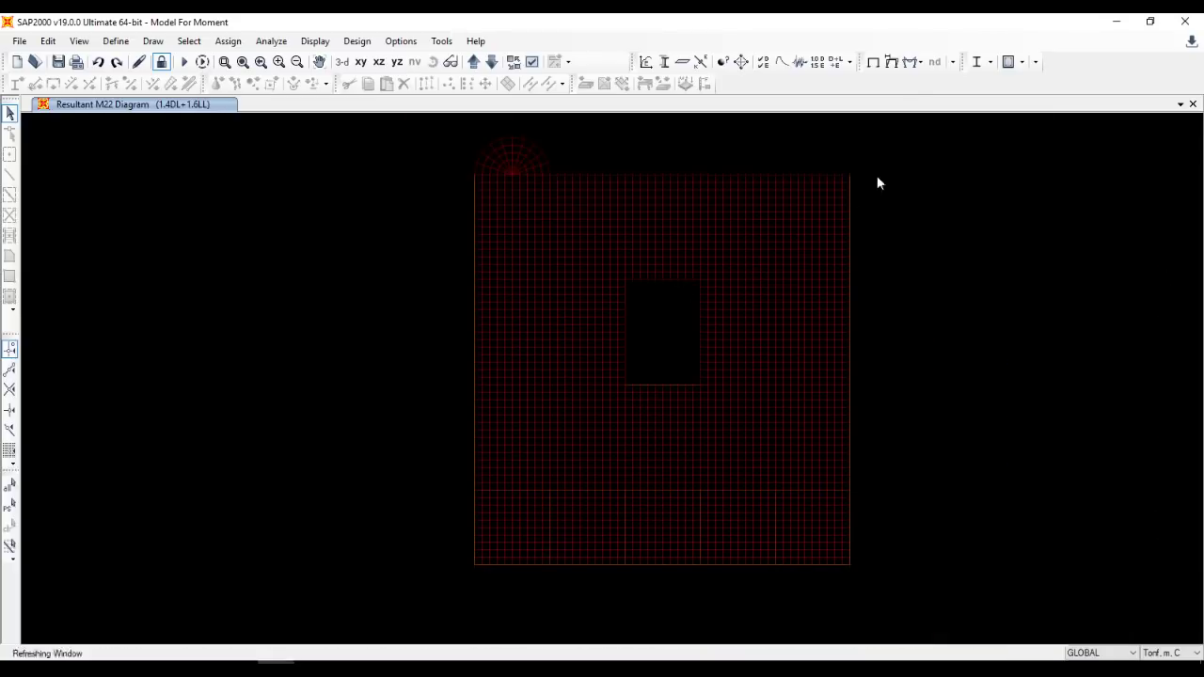
Switch to Windows Journal and insert a new blank page in the note.
key("alt+Tab")
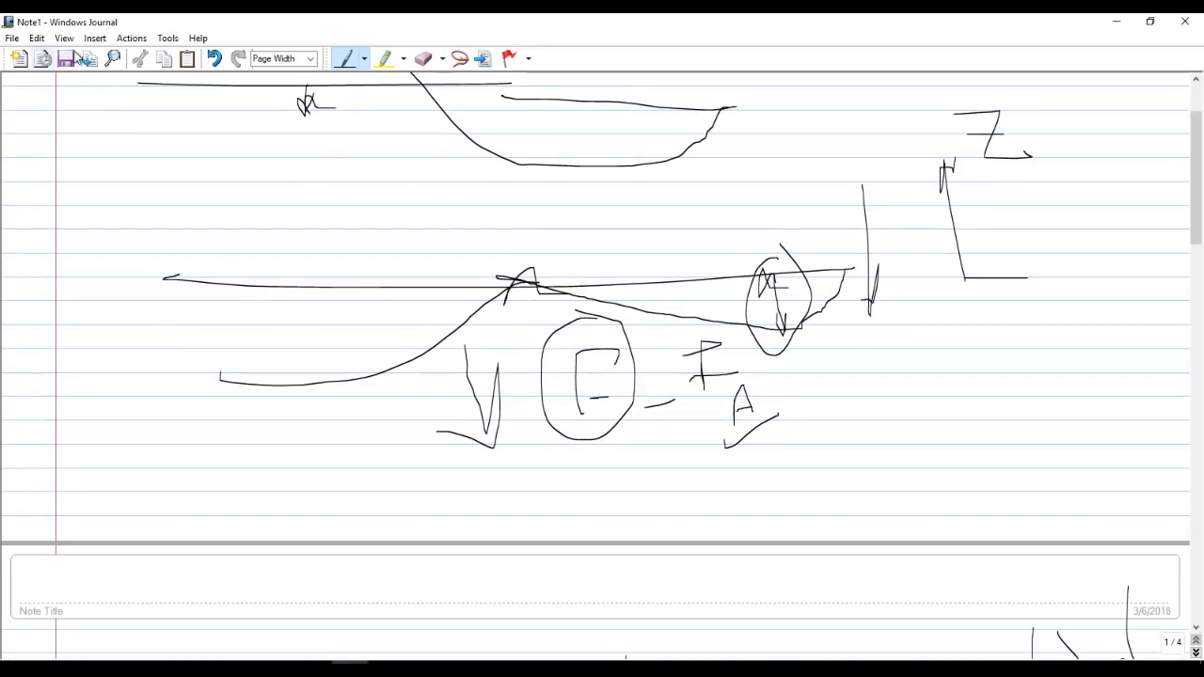
left_click(95, 38)
left_click(117, 58)
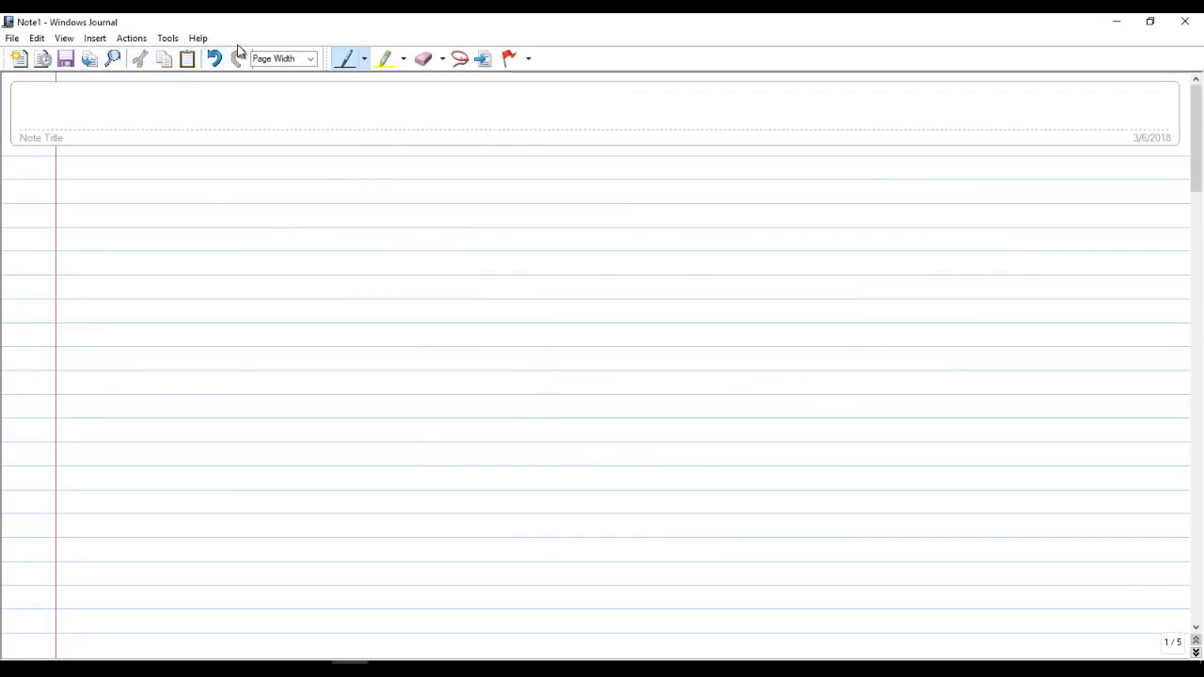
Sketch a vertical slab strip with support marks, its alternating moment curve and short crossing strokes at the moment regions.
left_click_drag(643, 300, 644, 556)
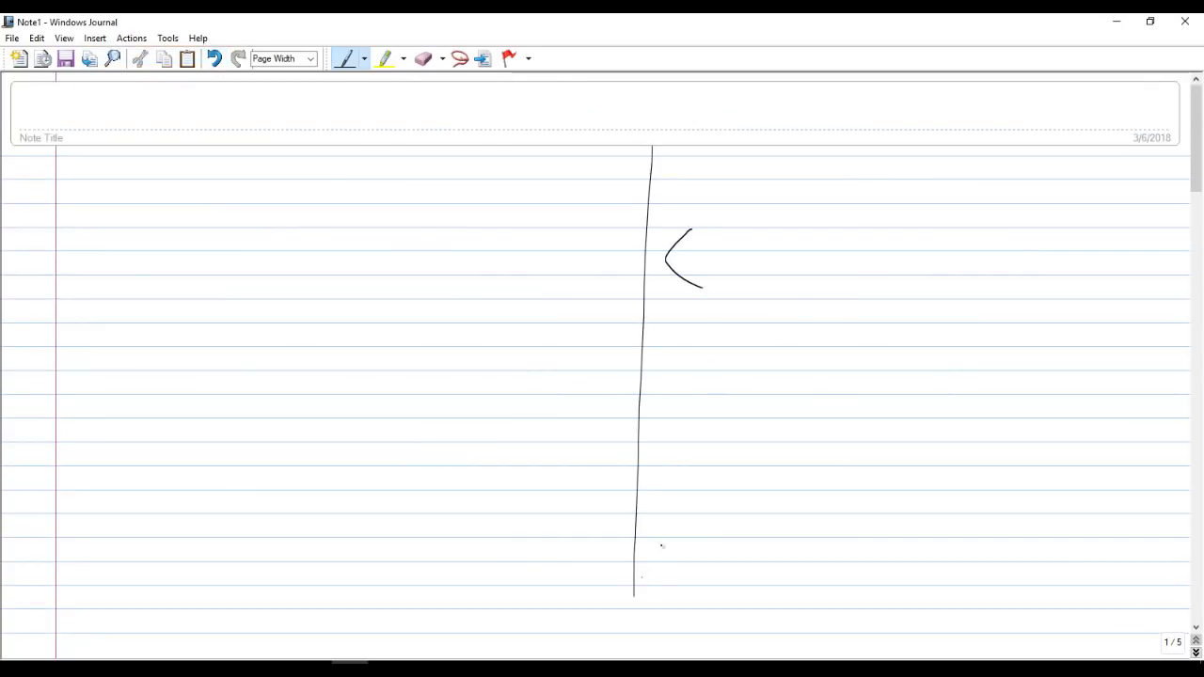
left_click_drag(649, 545, 679, 560)
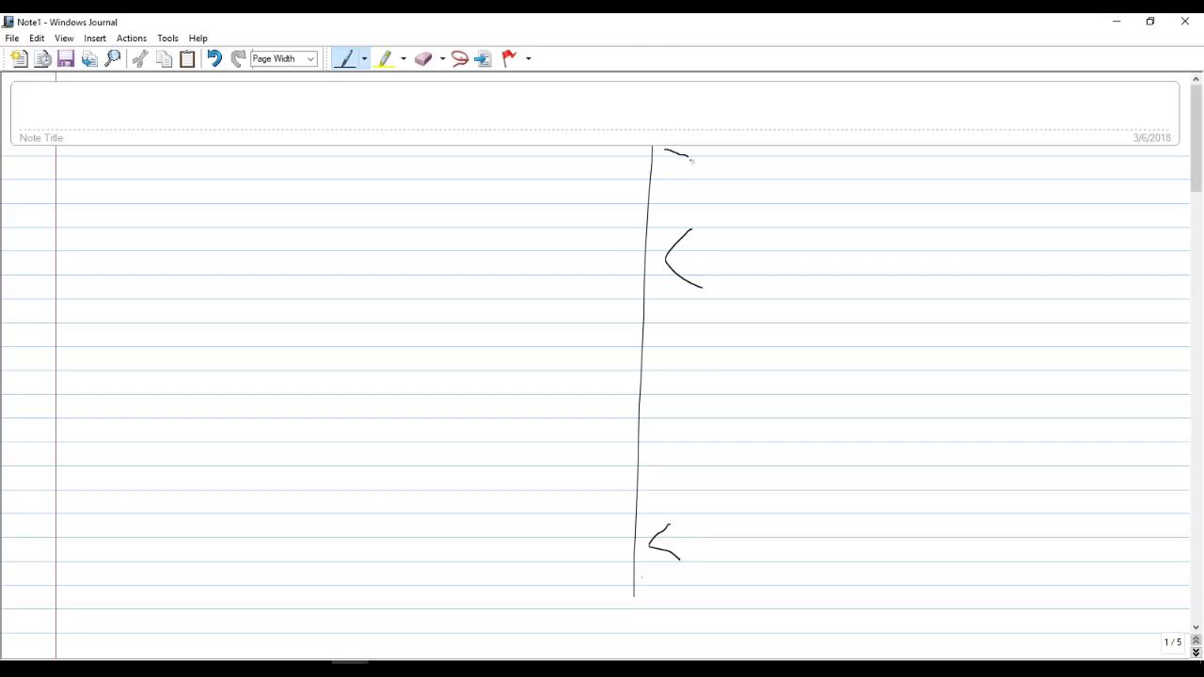
mouse_move(691, 161)
left_mouse_down()
mouse_move(681, 230)
mouse_move(602, 282)
left_mouse_up()
left_click_drag(627, 338, 665, 455)
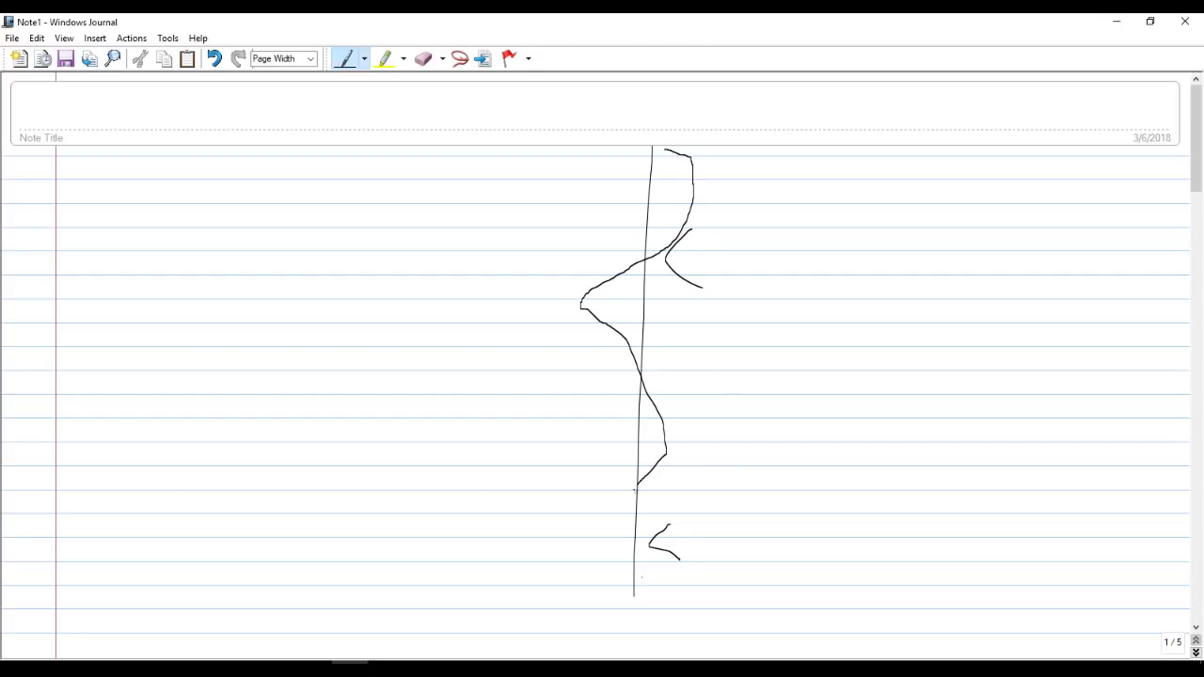
left_click_drag(613, 595, 679, 600)
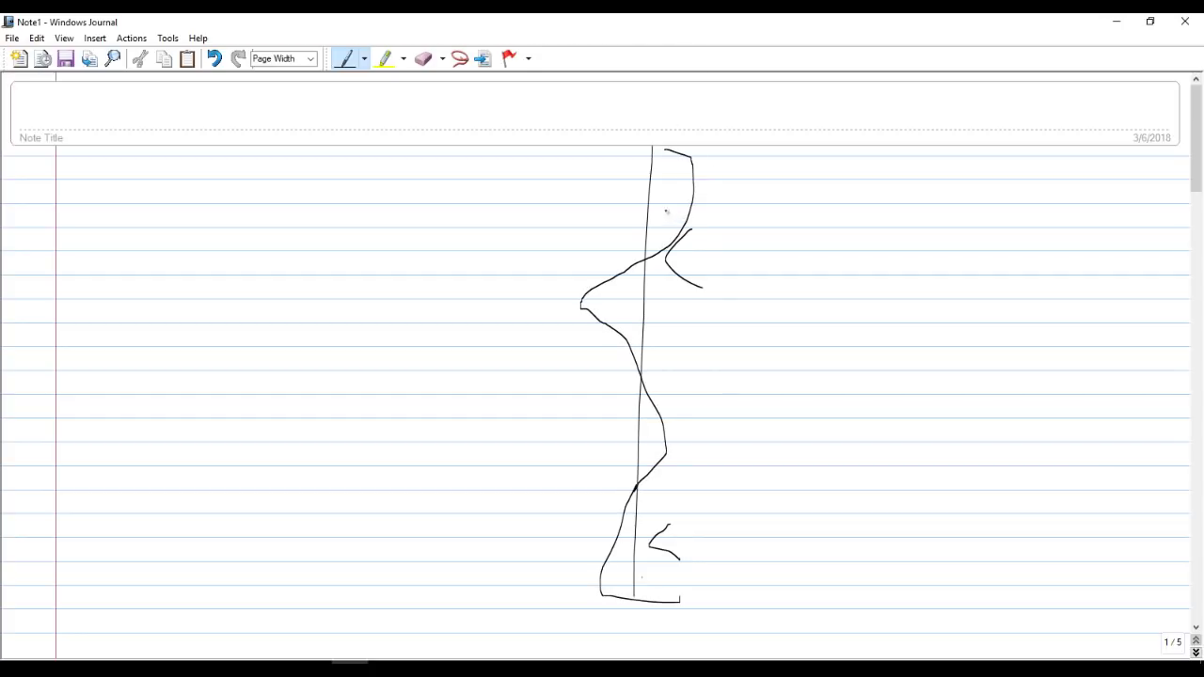
left_click_drag(647, 202, 719, 217)
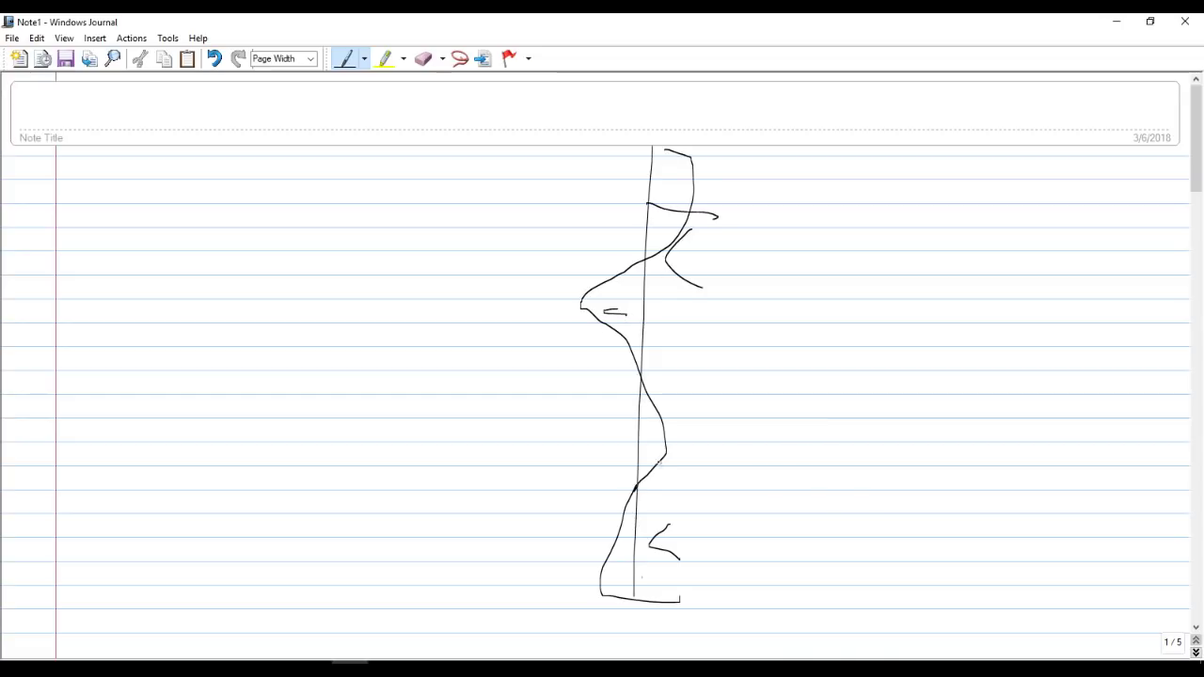
left_click_drag(609, 411, 690, 420)
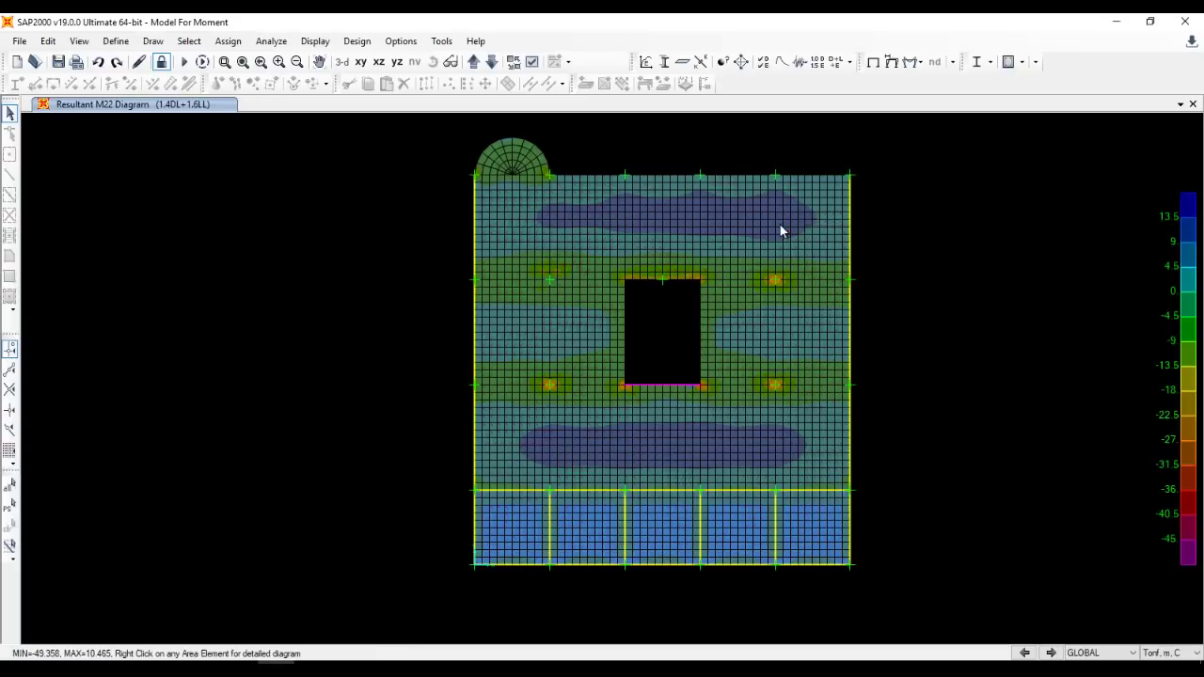
mouse_move(779, 224)
key("F4")
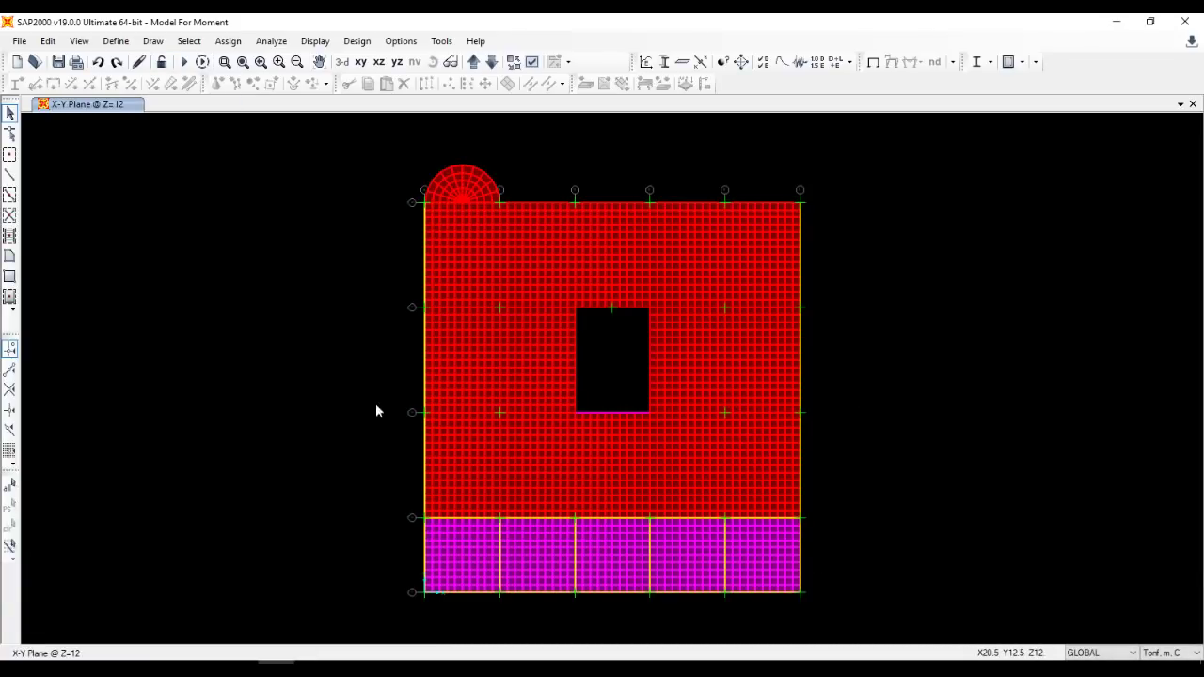
left_click(316, 41)
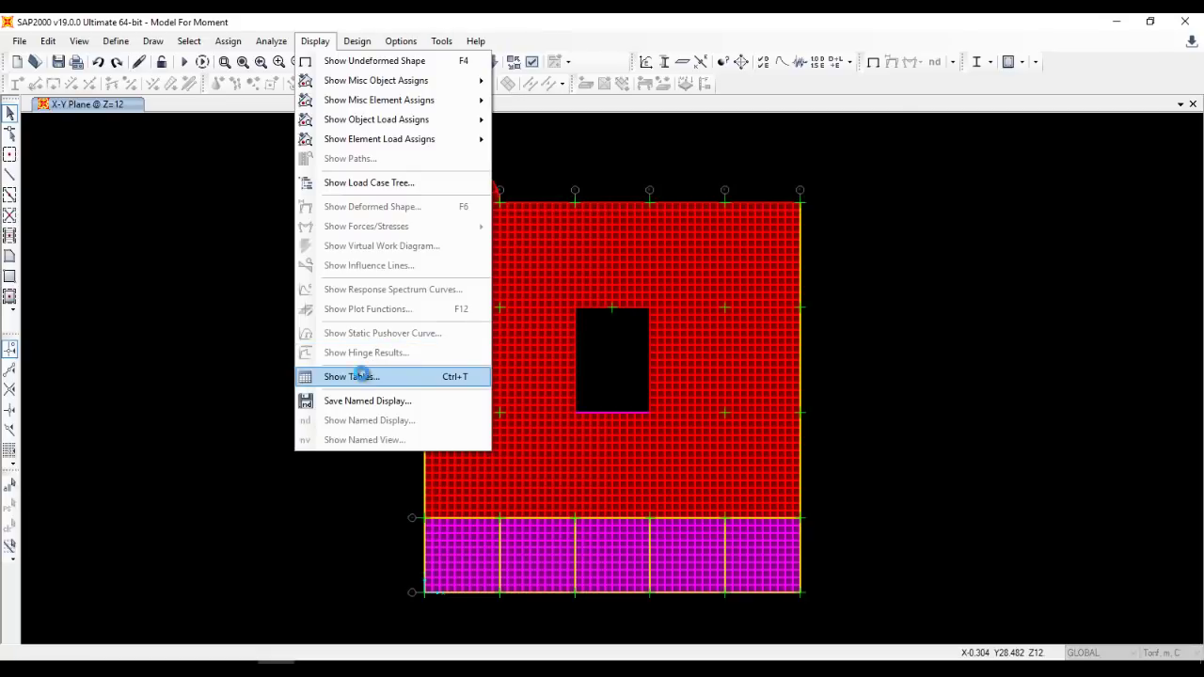
left_click(360, 376)
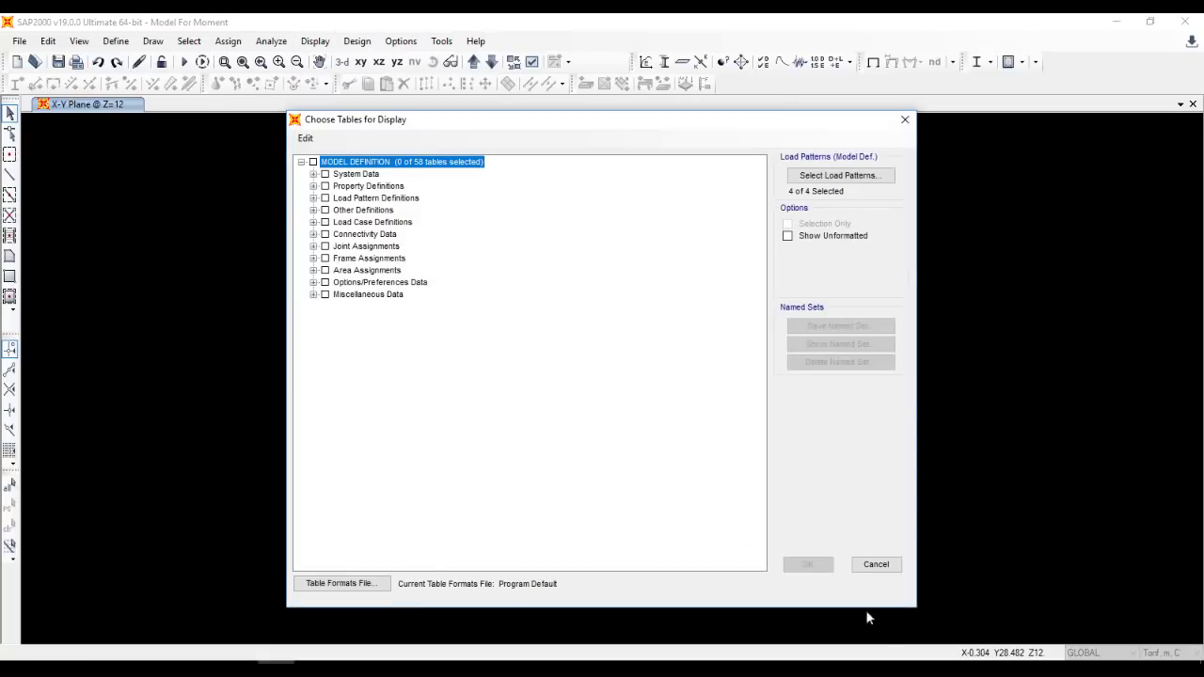
left_click(878, 566)
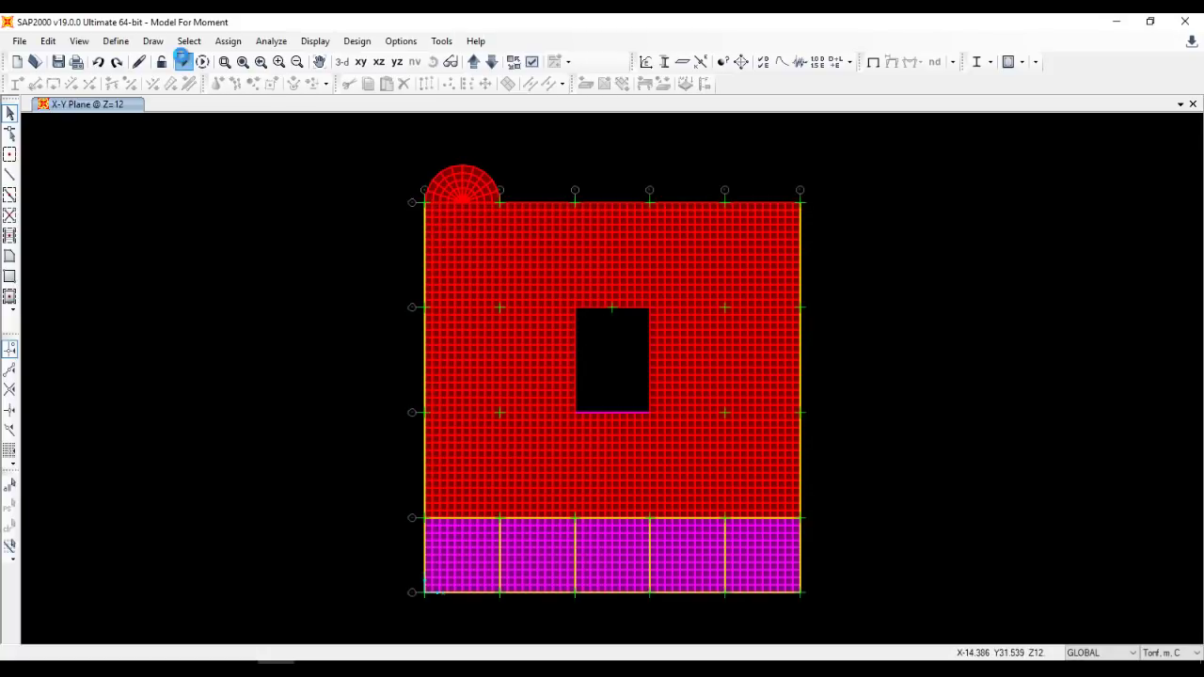
Run the analysis and select the Joint Reactions table from the joint output results for display.
left_click(184, 61)
left_click(758, 434)
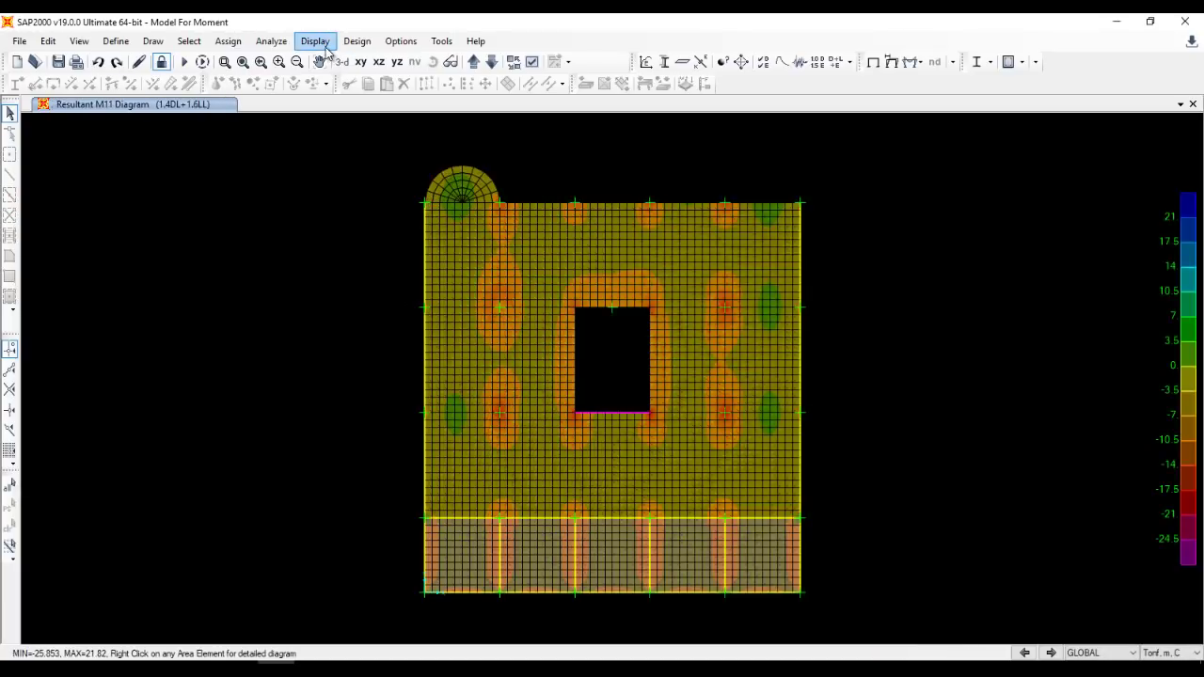
left_click(315, 42)
left_click(379, 376)
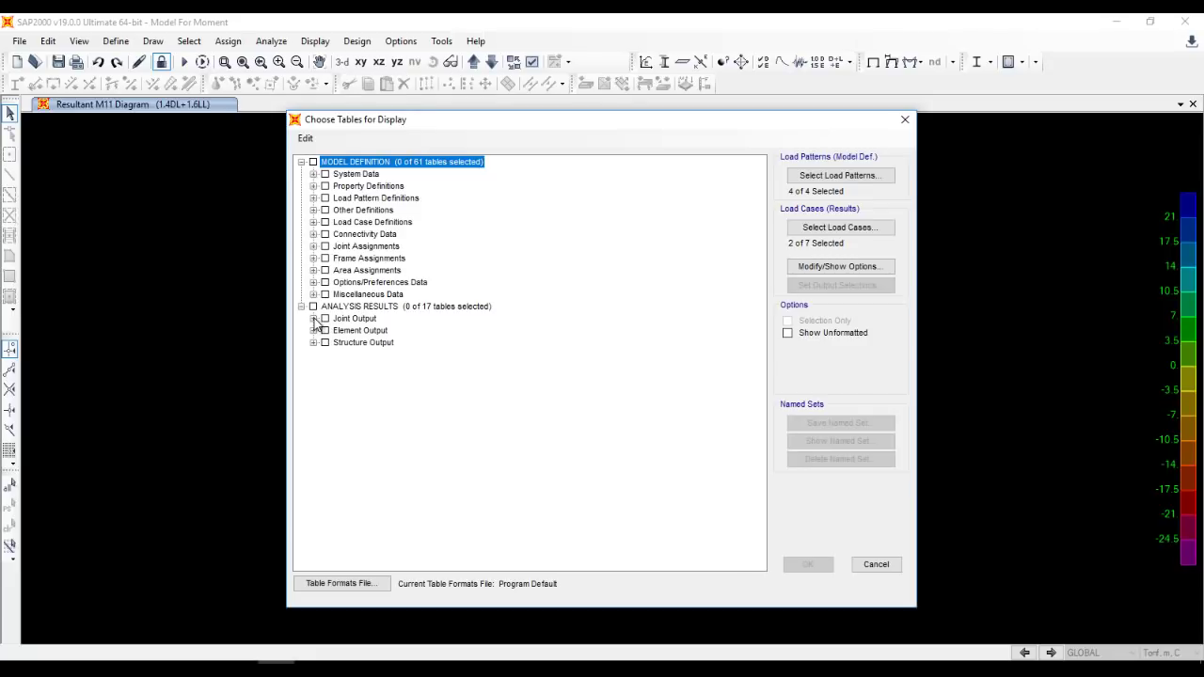
left_click(314, 318)
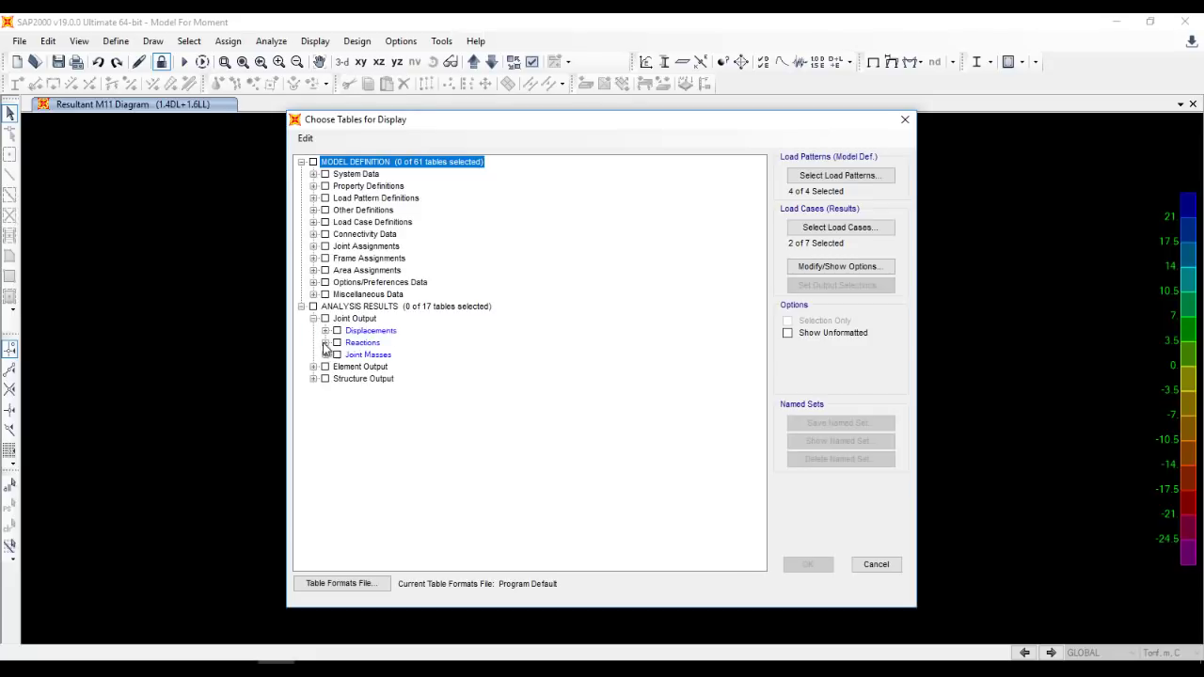
left_click(325, 343)
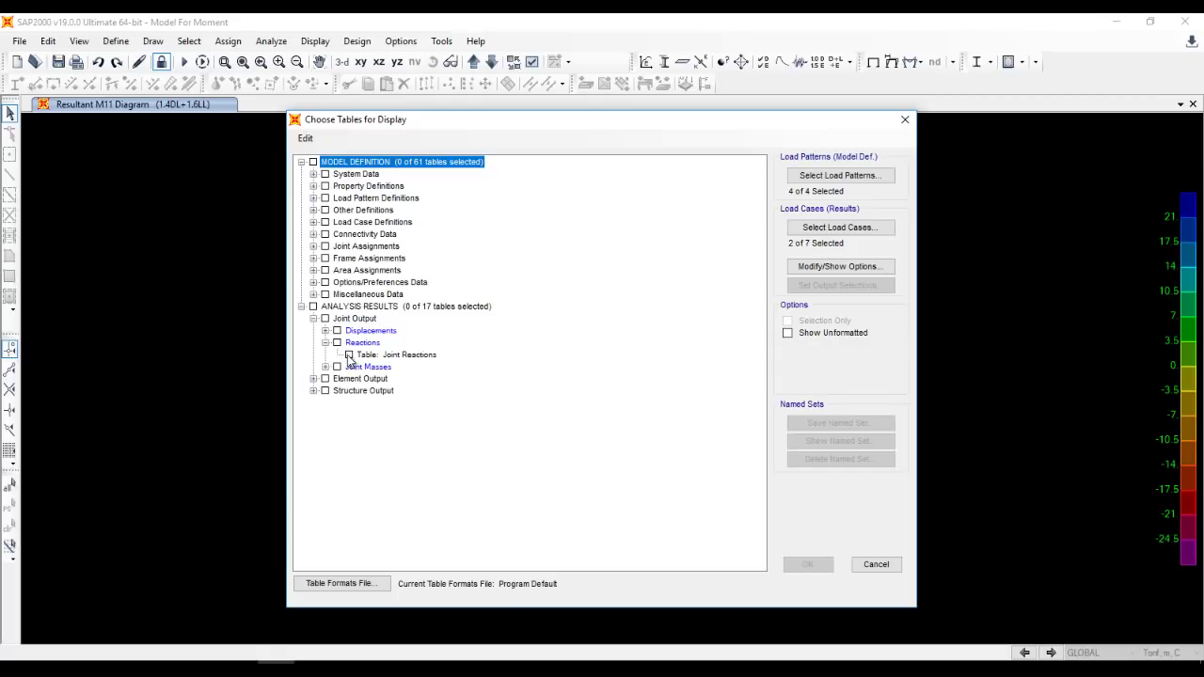
left_click(349, 355)
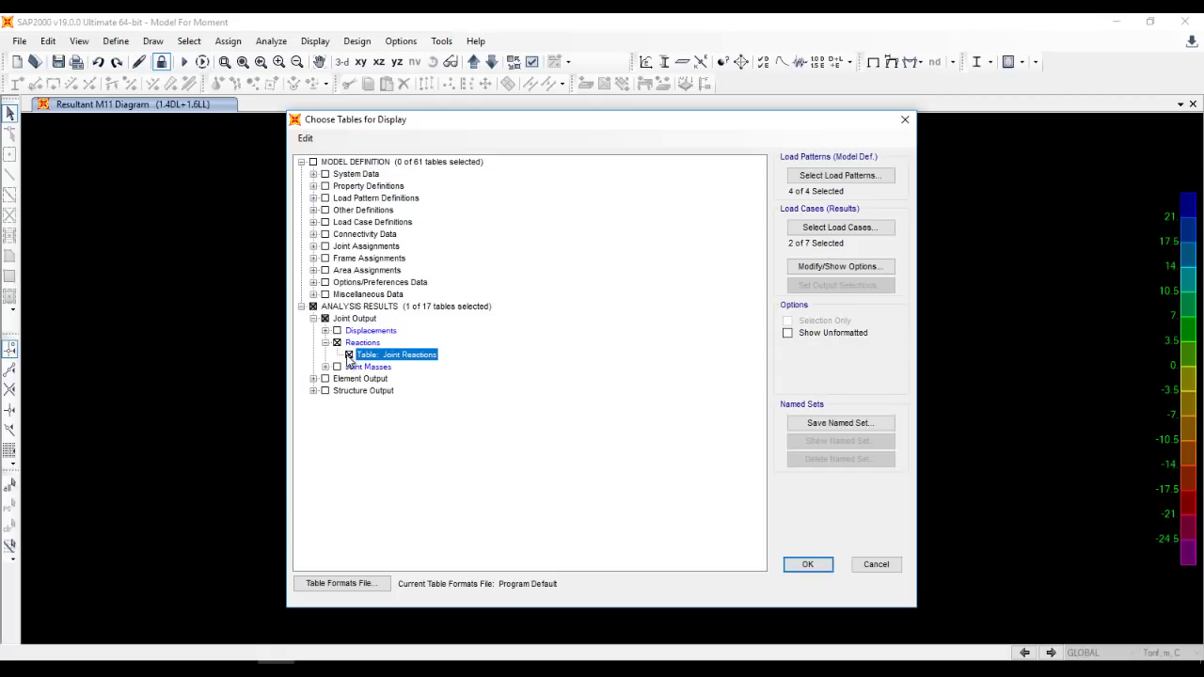
Keep all load patterns, limit the output cases to 1.4DL+1.6LL, and show the Joint Reactions table.
left_click(840, 175)
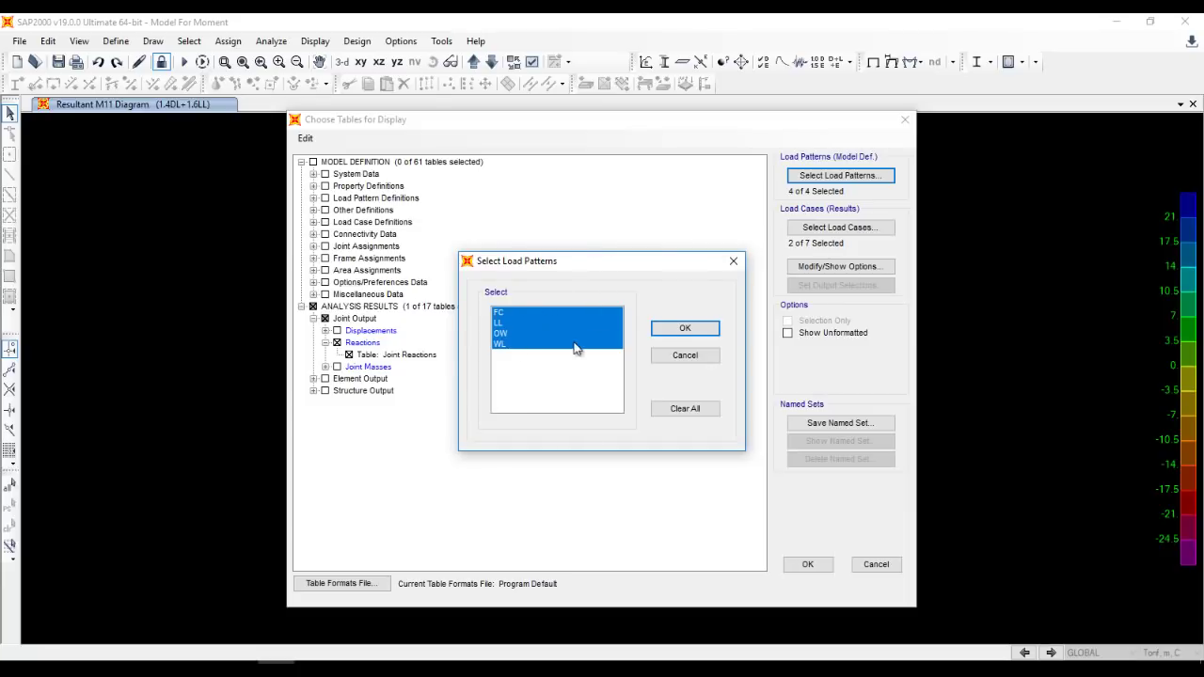
left_click(685, 327)
left_click(840, 227)
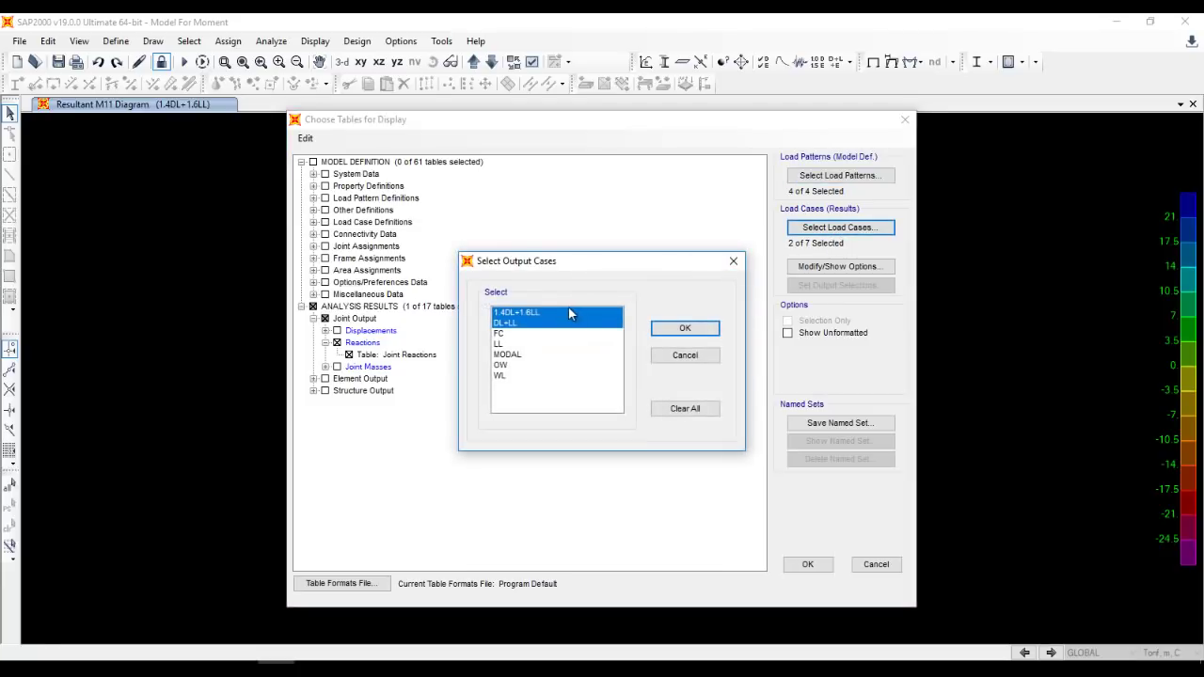
left_click(534, 310)
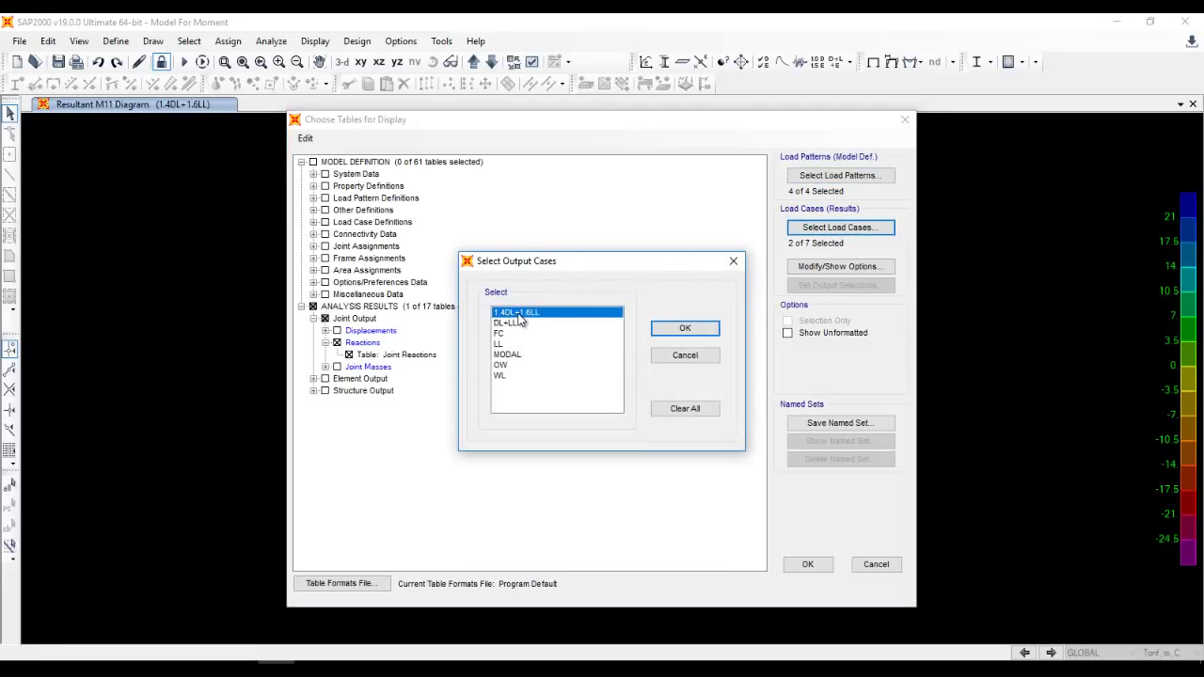
left_click(710, 334)
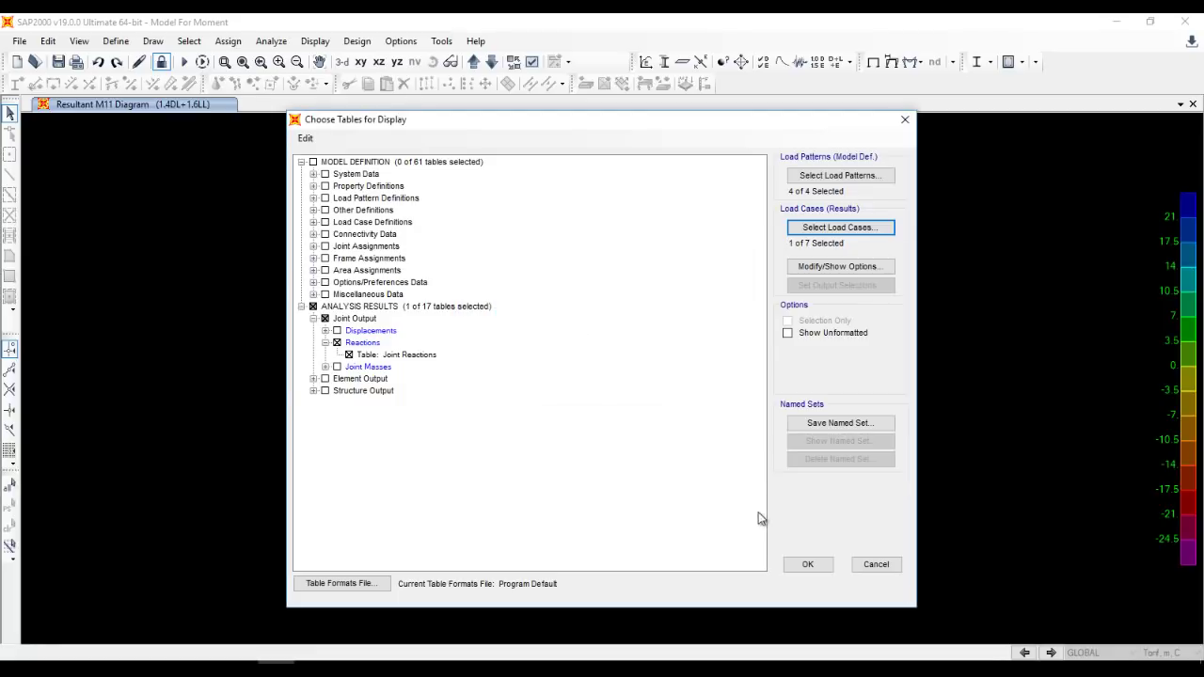
left_click(810, 562)
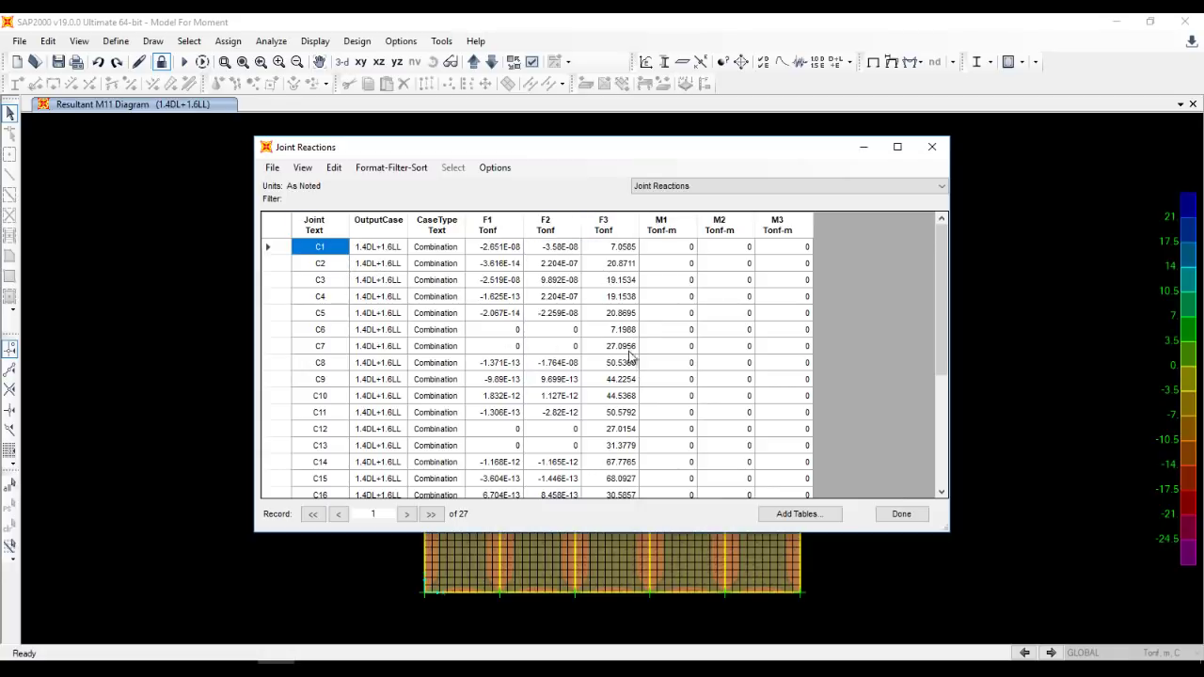
Format the Joint Reactions table to hide the OutputCase, CaseType, F1 and F2 fields.
left_click(395, 168)
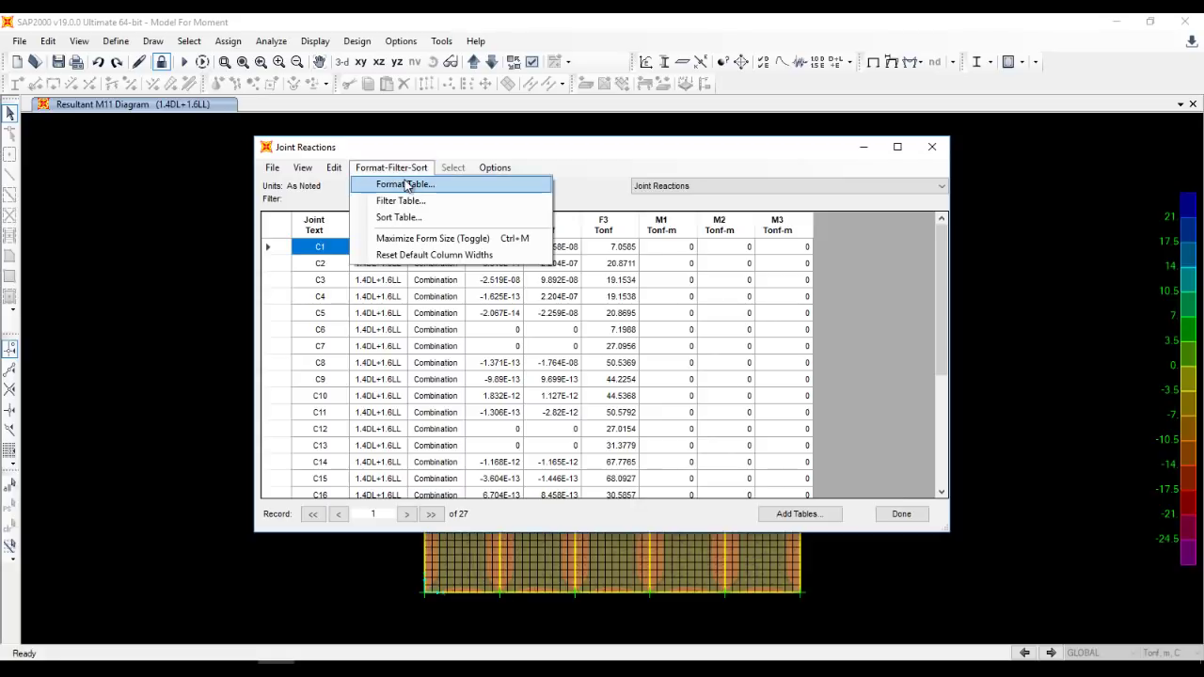
left_click(409, 184)
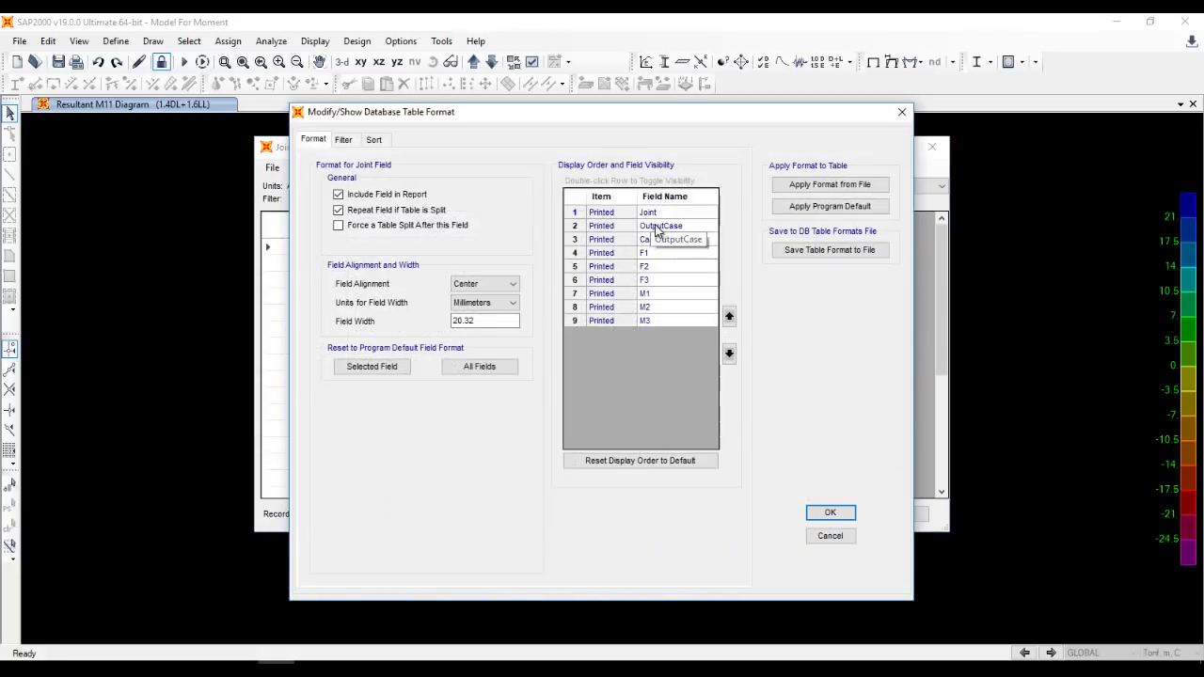
double_click(655, 231)
double_click(653, 241)
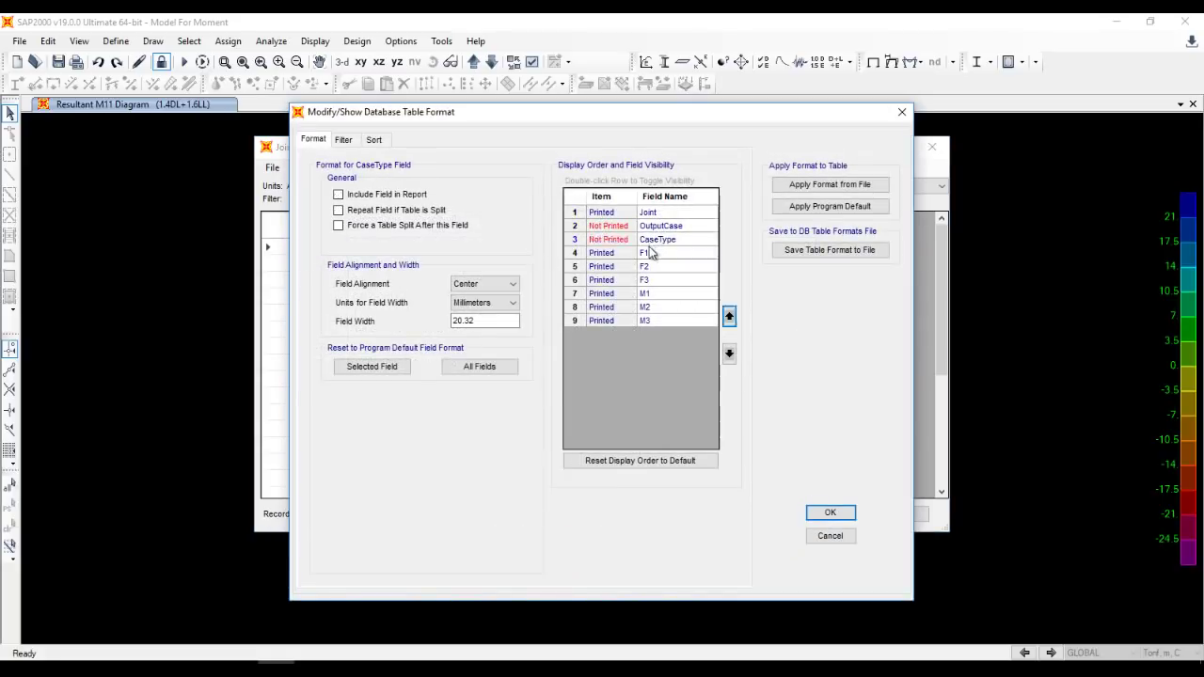
double_click(649, 254)
left_click(656, 268)
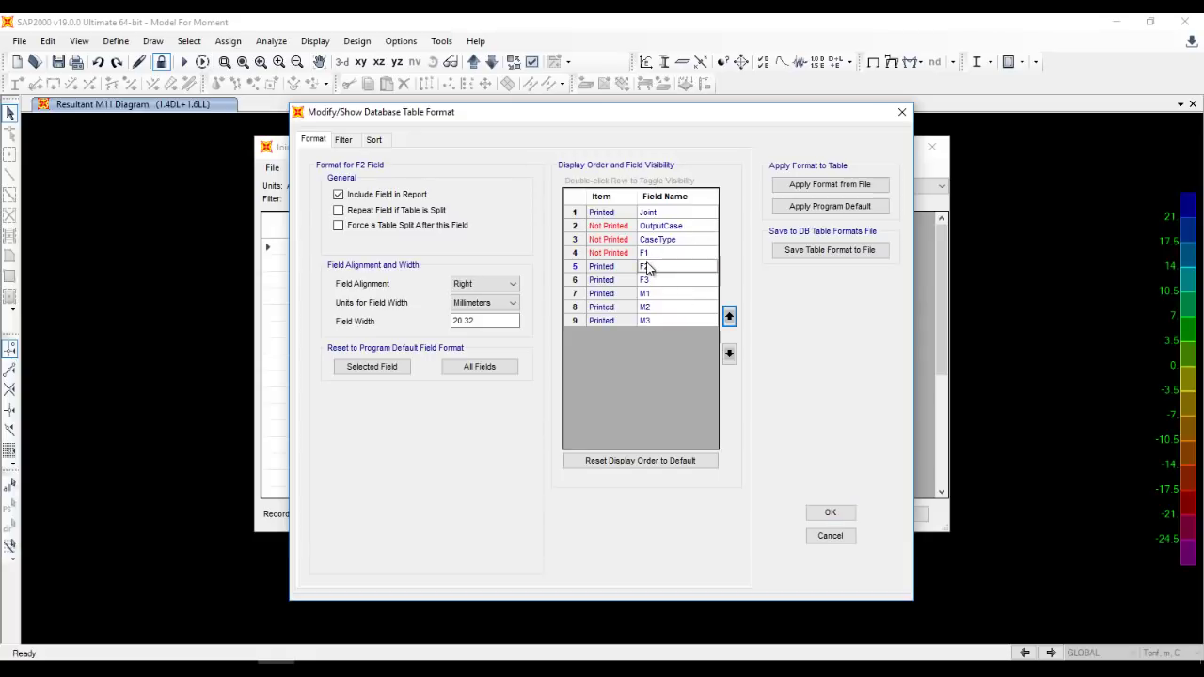
double_click(648, 270)
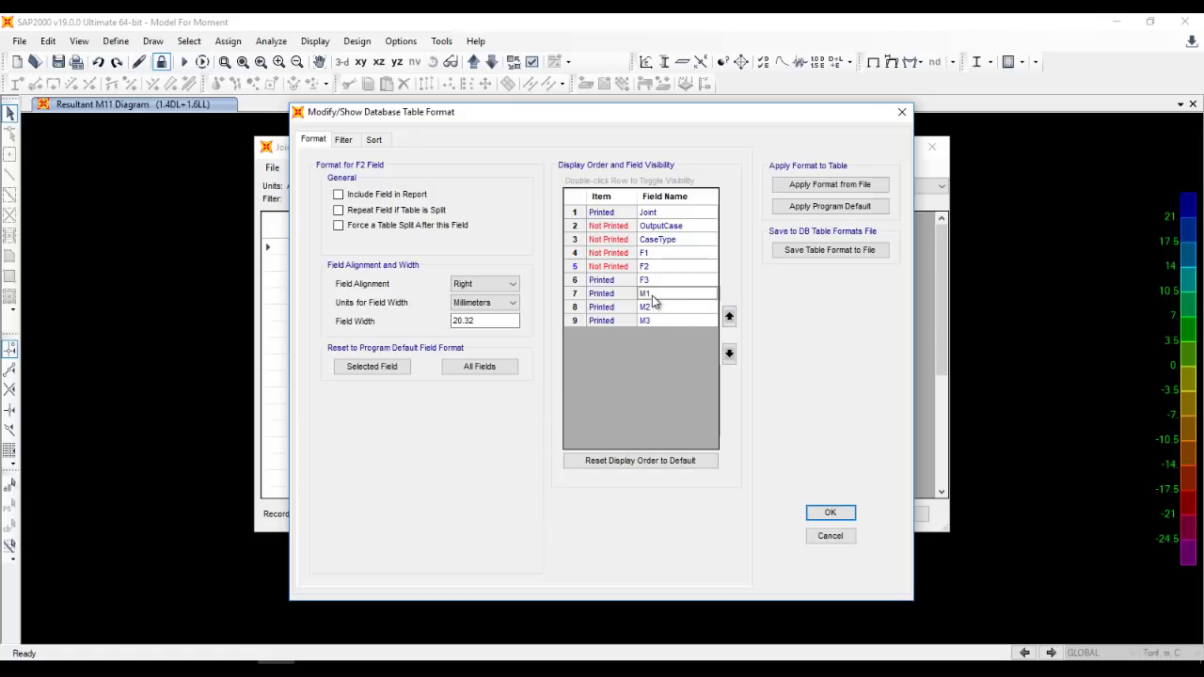
Hide the M1, M2 and M3 fields as well and apply the format, keeping Joint and F3 in the table.
double_click(648, 294)
left_click(649, 307)
double_click(651, 308)
left_click(650, 320)
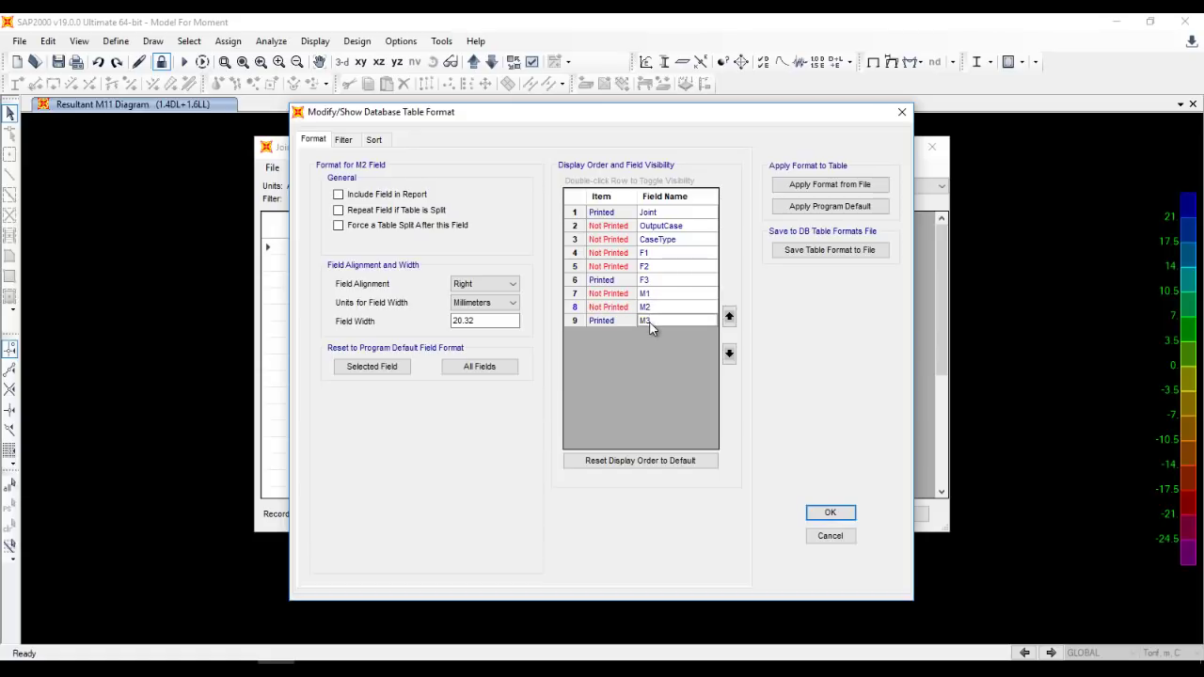
double_click(650, 320)
left_click_drag(650, 324, 656, 225)
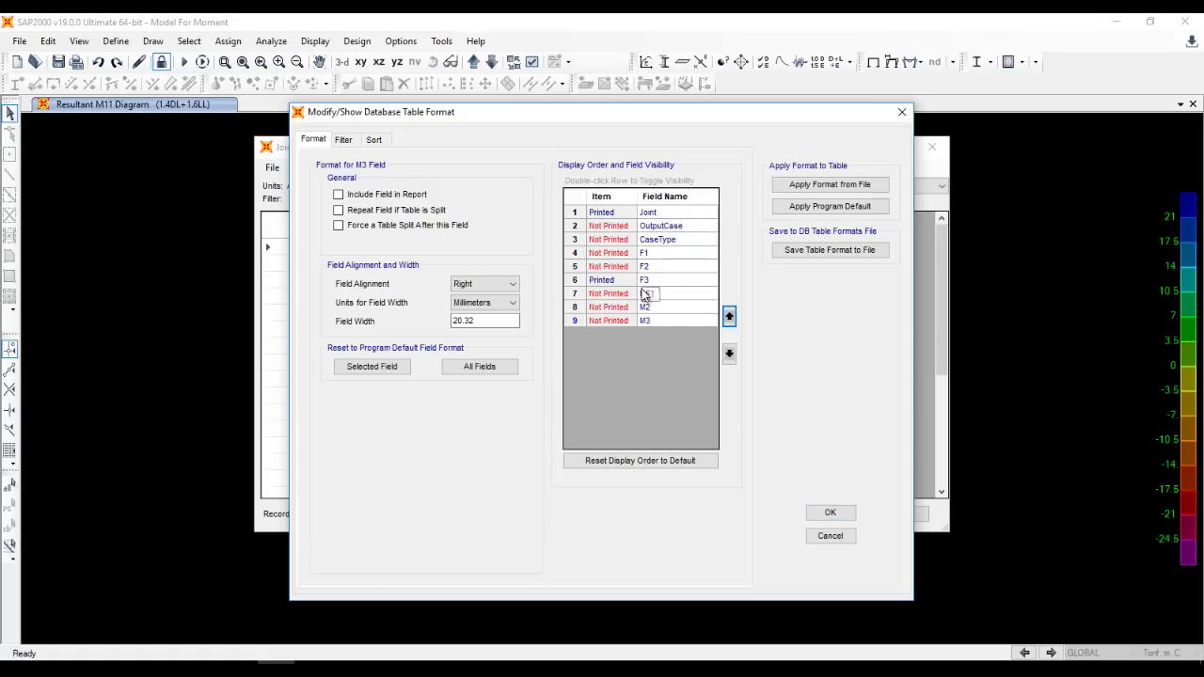
left_click(830, 513)
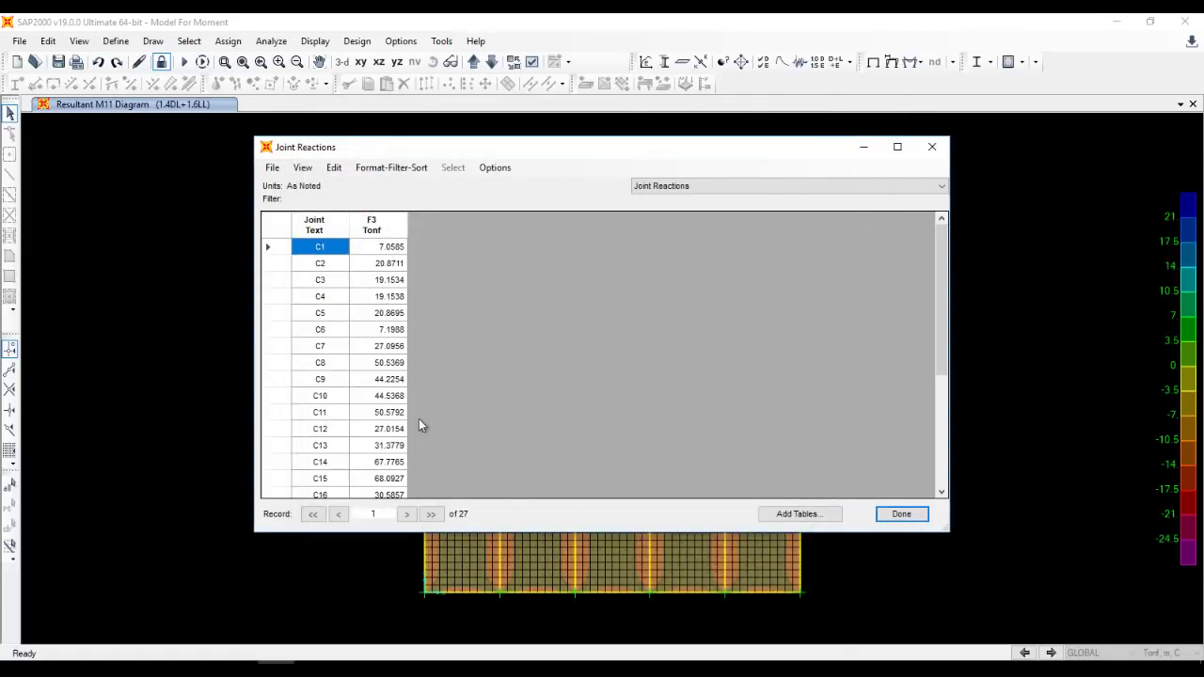
Export the current Joint Reactions table to Excel.
left_click(272, 167)
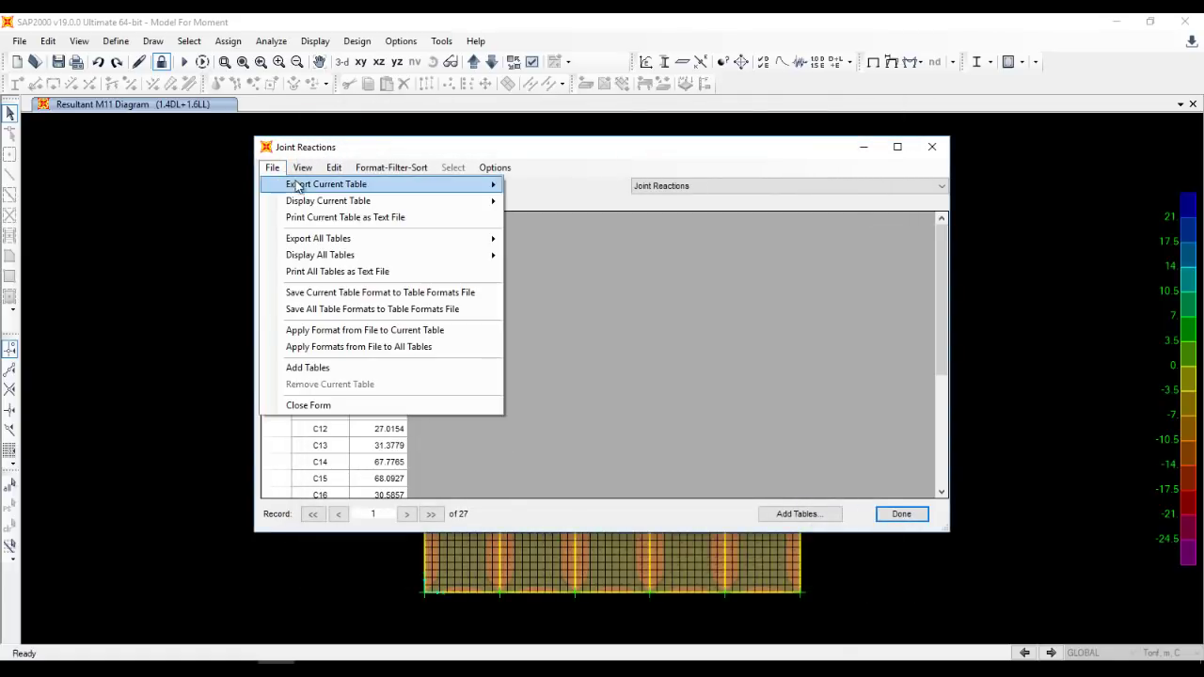
mouse_move(395, 185)
left_click(545, 186)
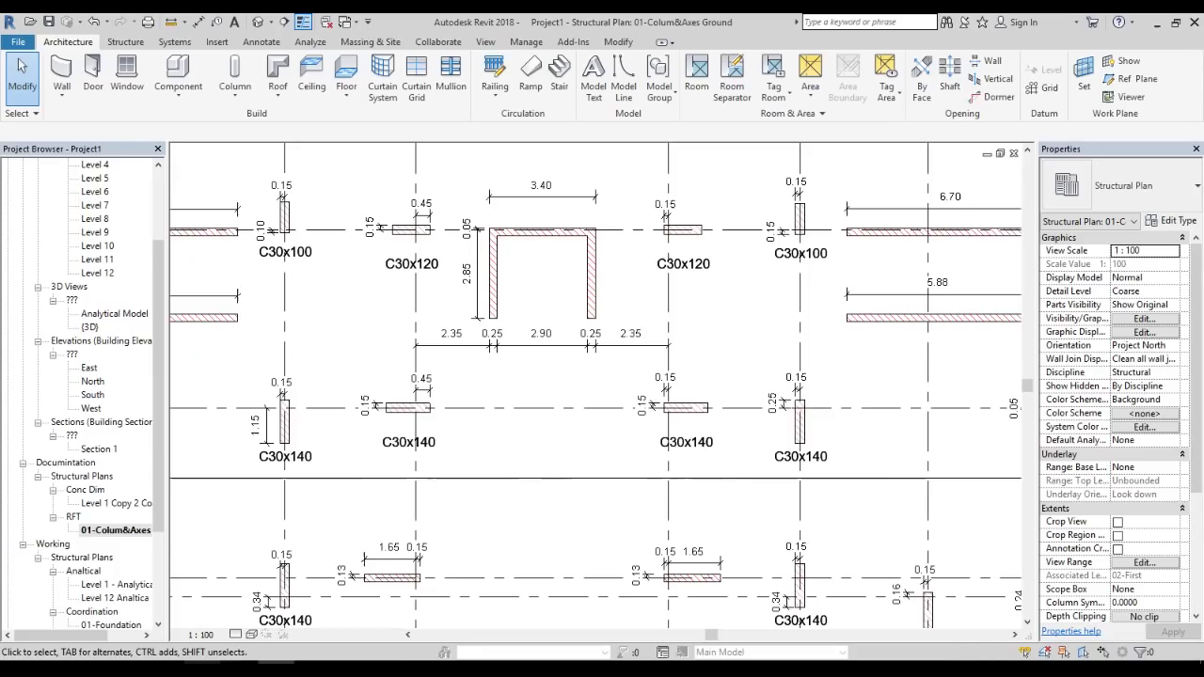
Examine the column sizes and axes in the Revit structural plan 01-Colum&Axes Ground.
scroll(536, 355, "down", 3)
scroll(536, 356, "up", 2)
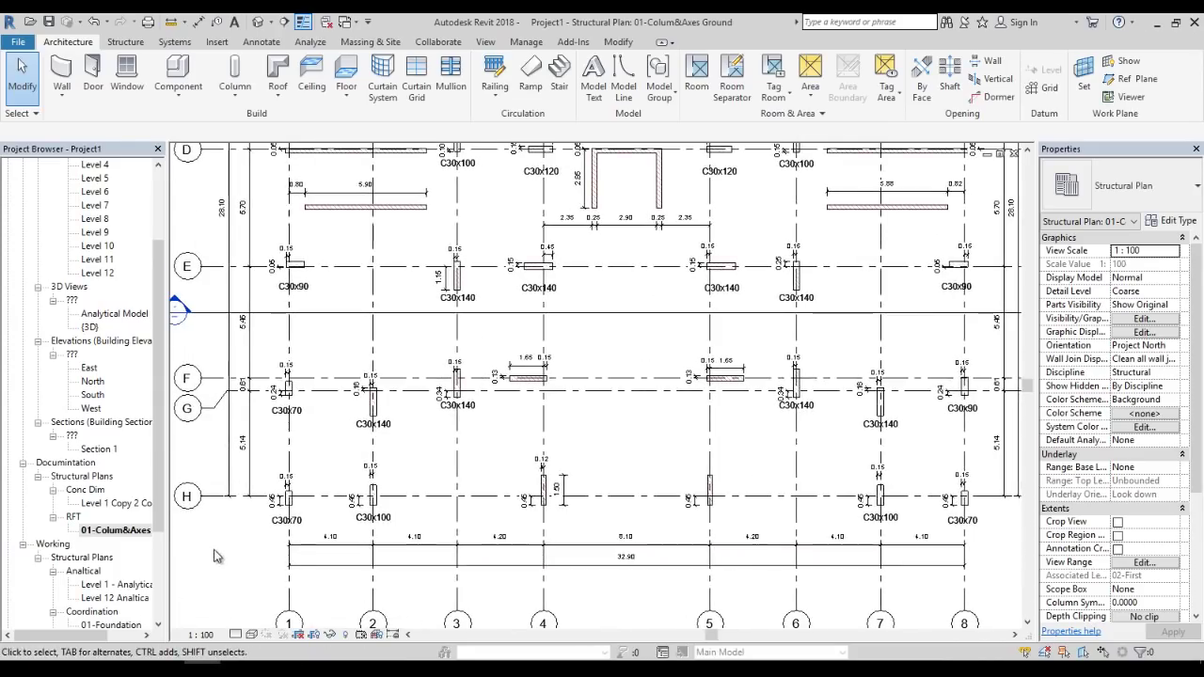
scroll(282, 508, "up", 4)
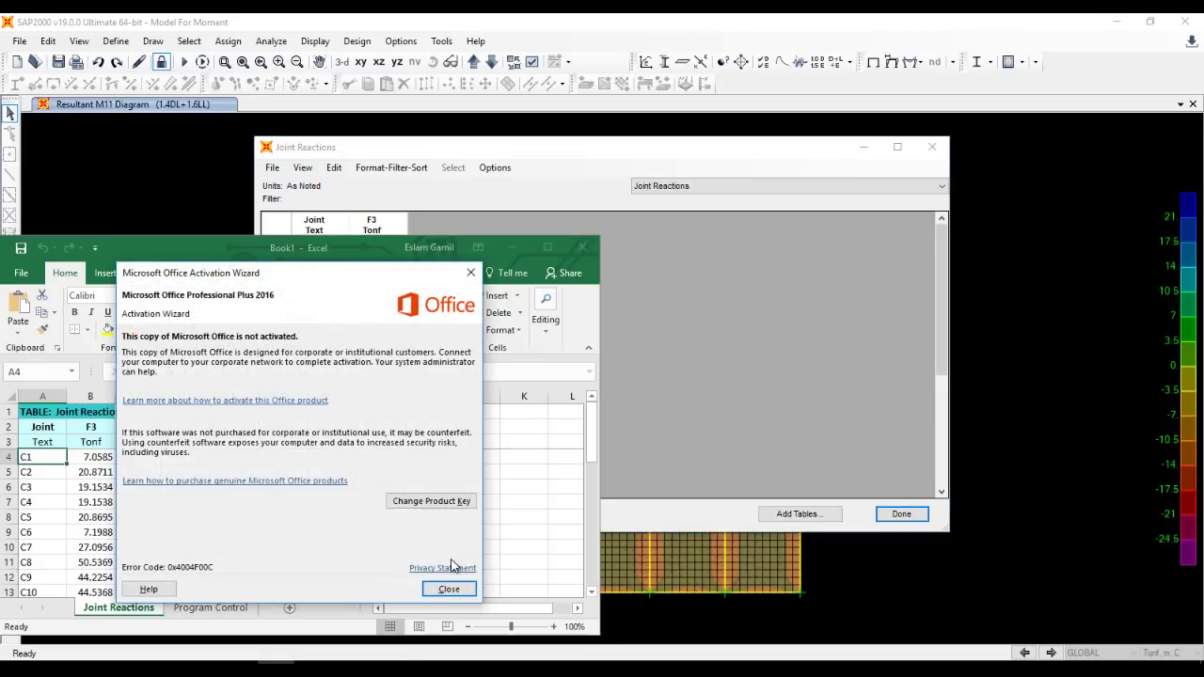
Dismiss the Office activation notice and maximise the exported Excel workbook.
left_click(448, 588)
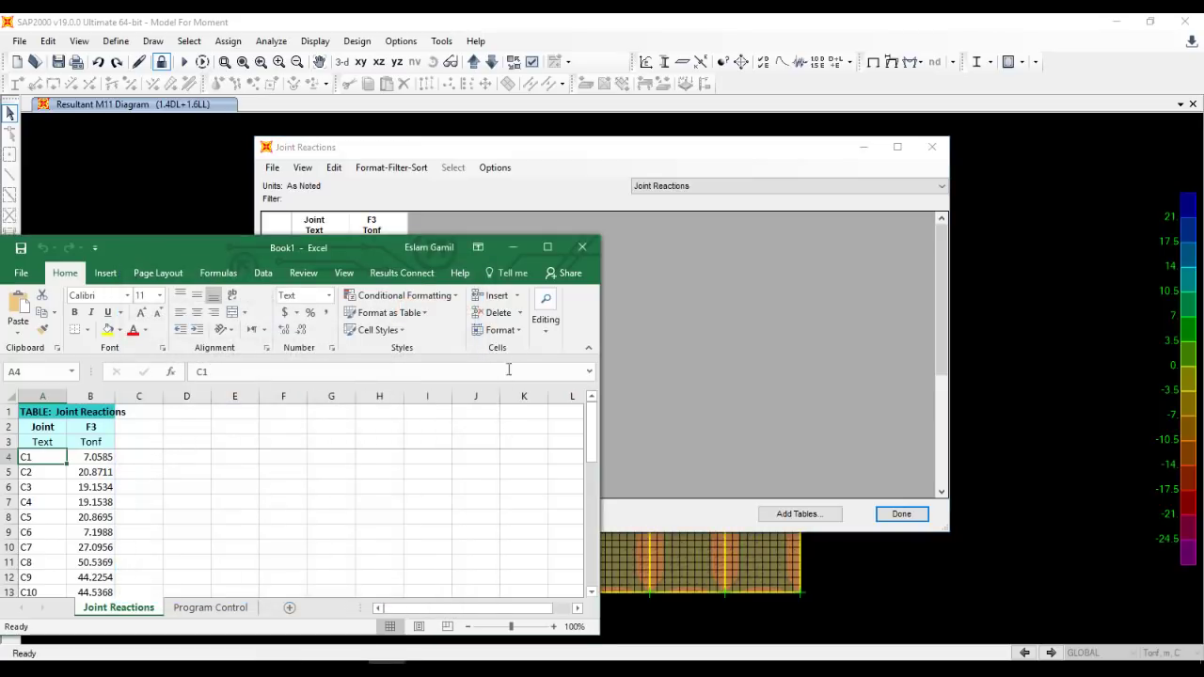
left_click(547, 247)
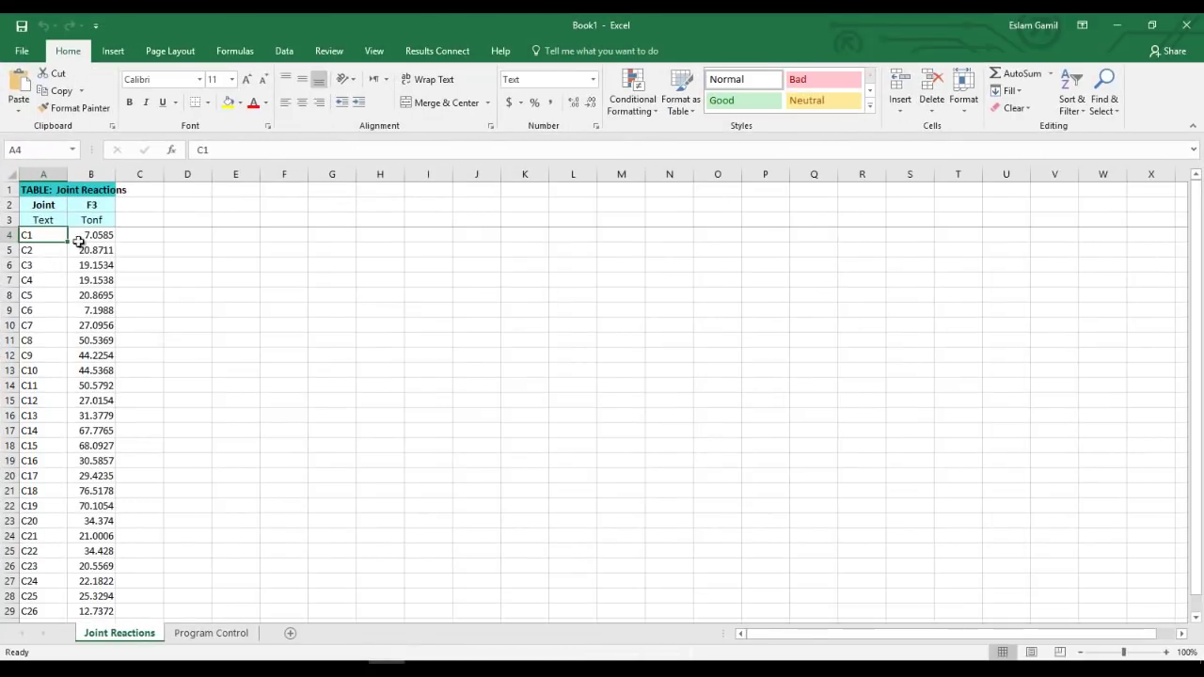
Switch between Revit and Excel to compare the columns on the structural plan with the exported F3 joint reactions.
left_click(202, 662)
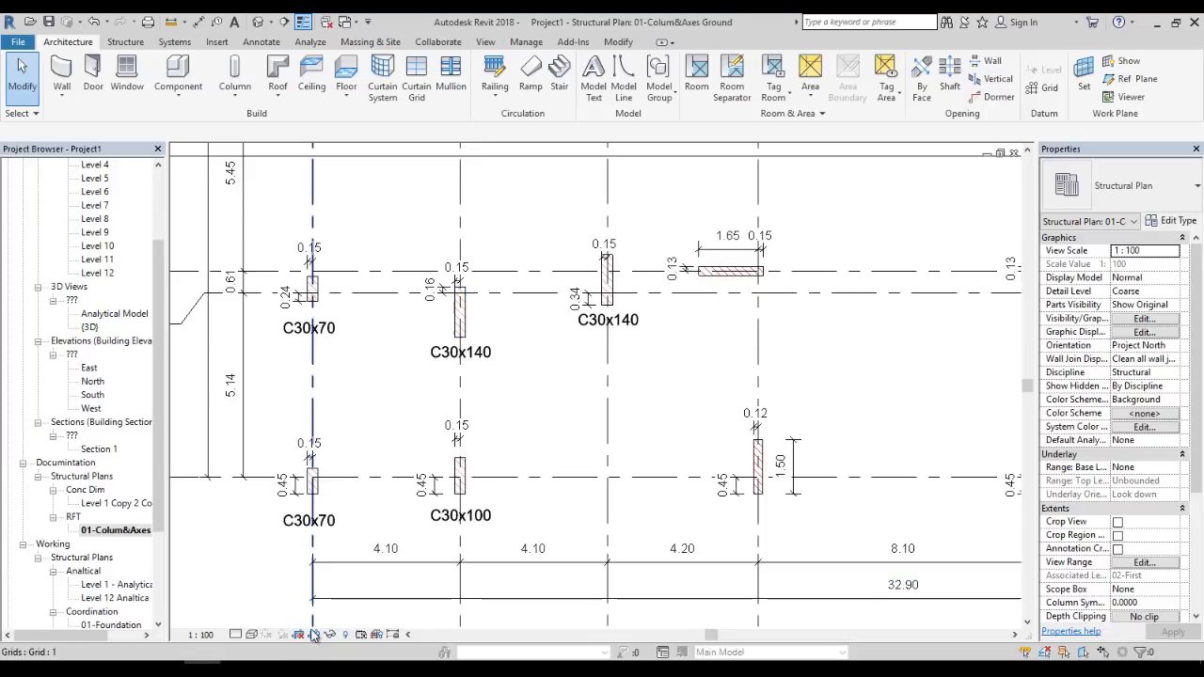
left_click(275, 667)
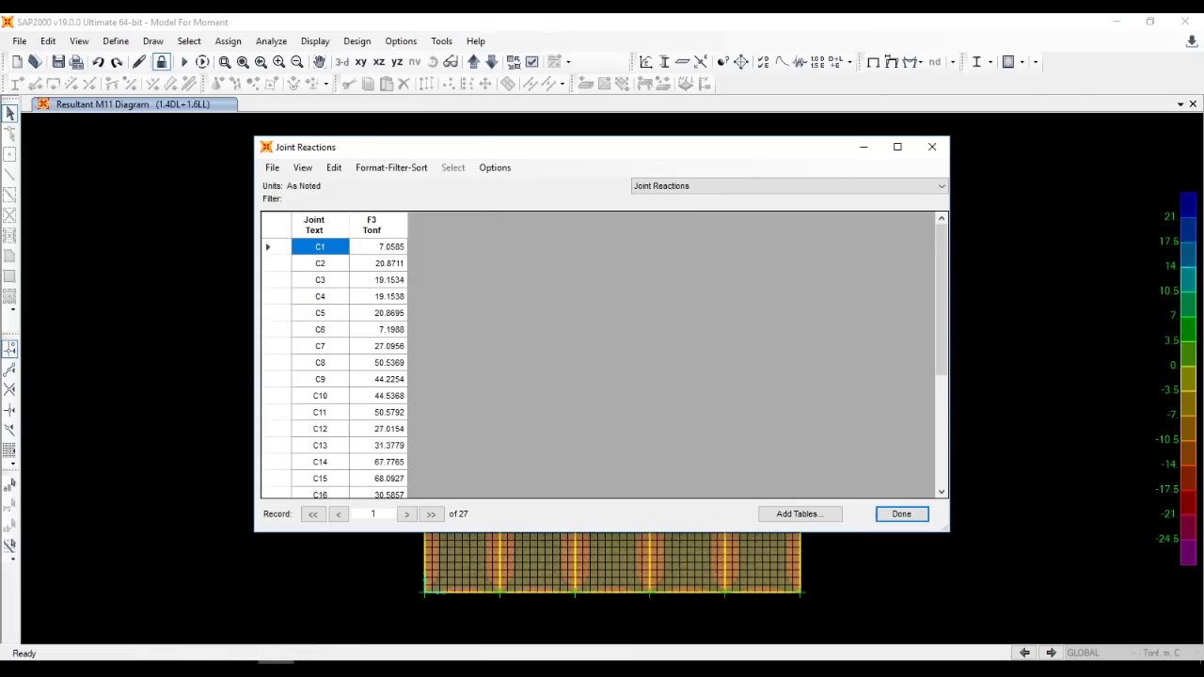
left_click(385, 669)
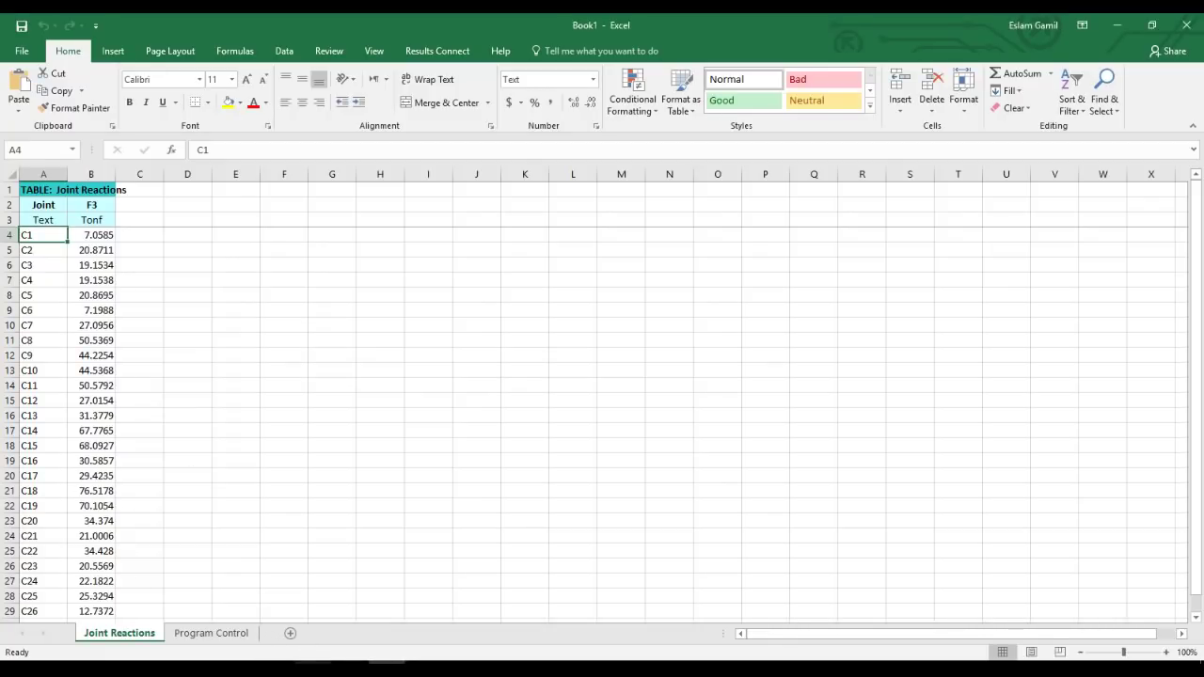
key("alt+Tab")
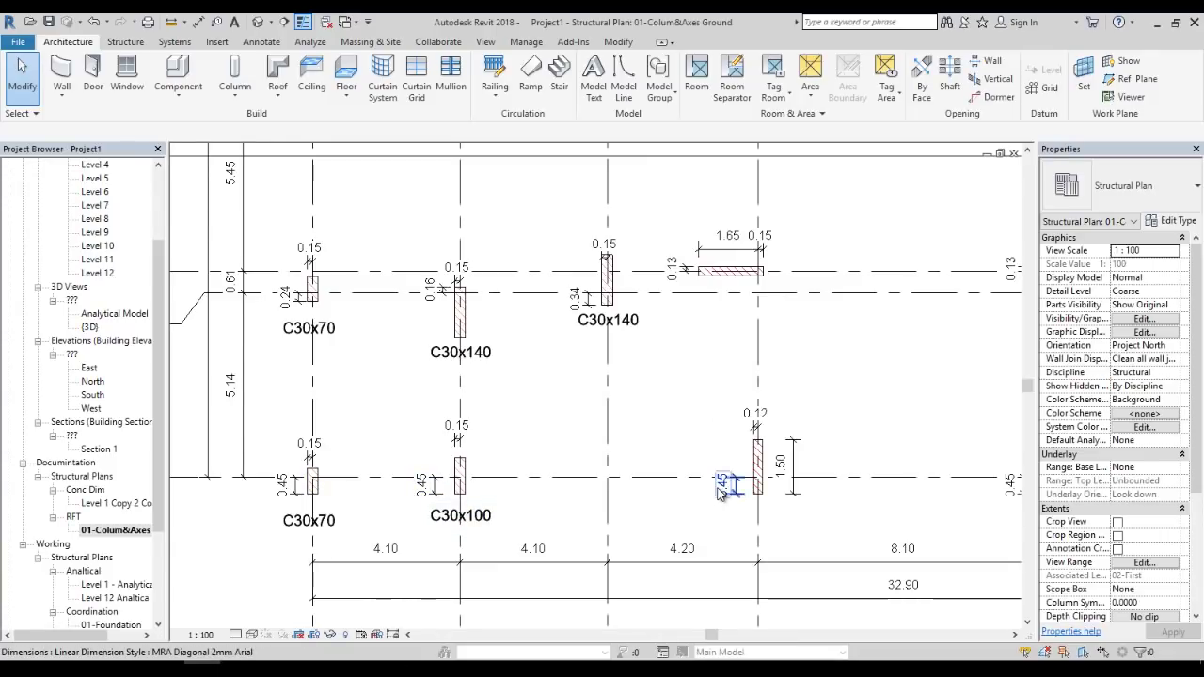
scroll(725, 489, "down", 2)
middle_click_drag(623, 455, 502, 453)
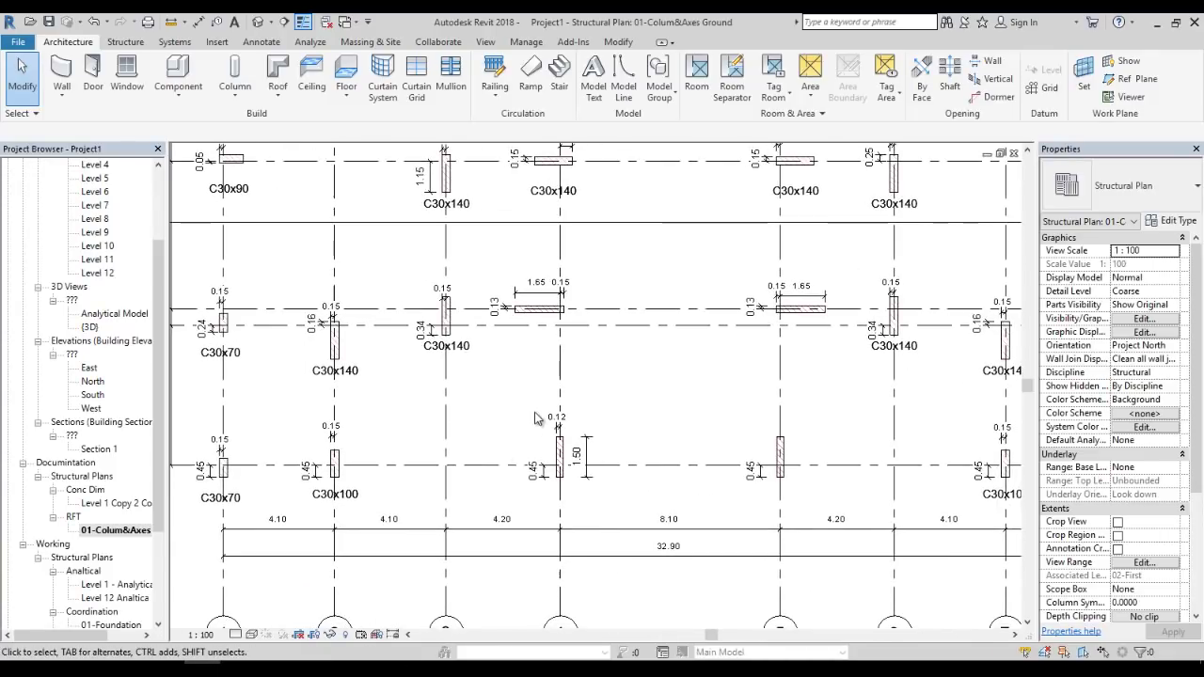
left_click(1151, 22)
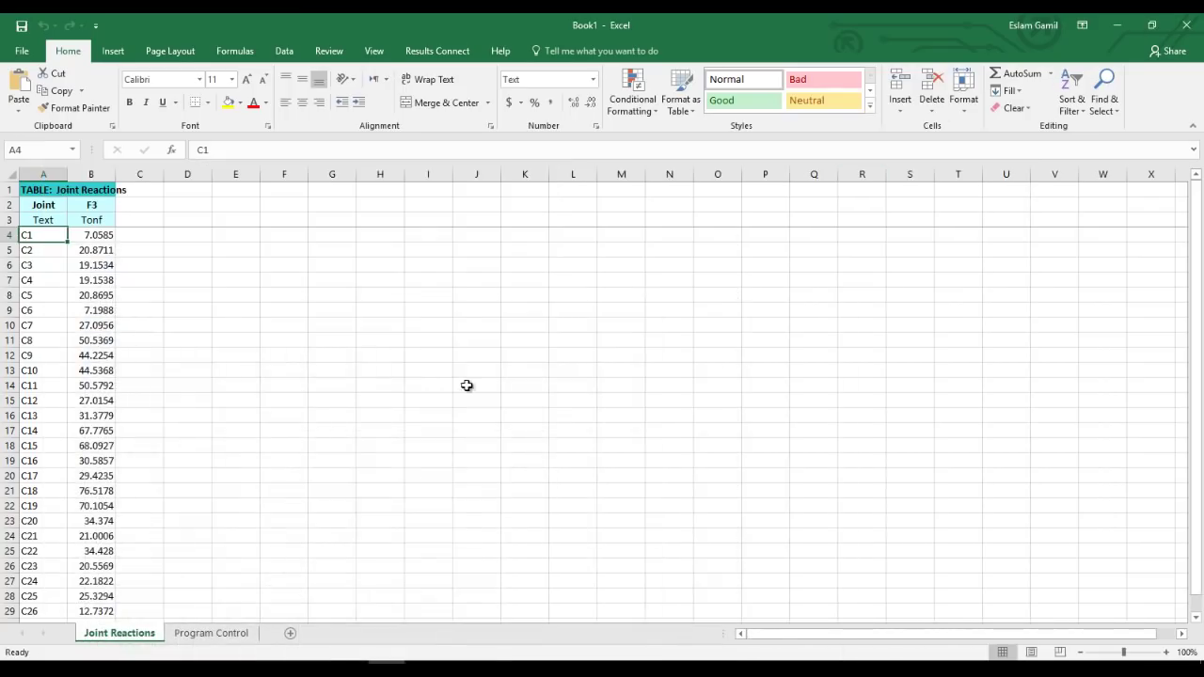
Close the Excel workbook without saving and close the Joint Reactions table in SAP2000.
left_click(1186, 25)
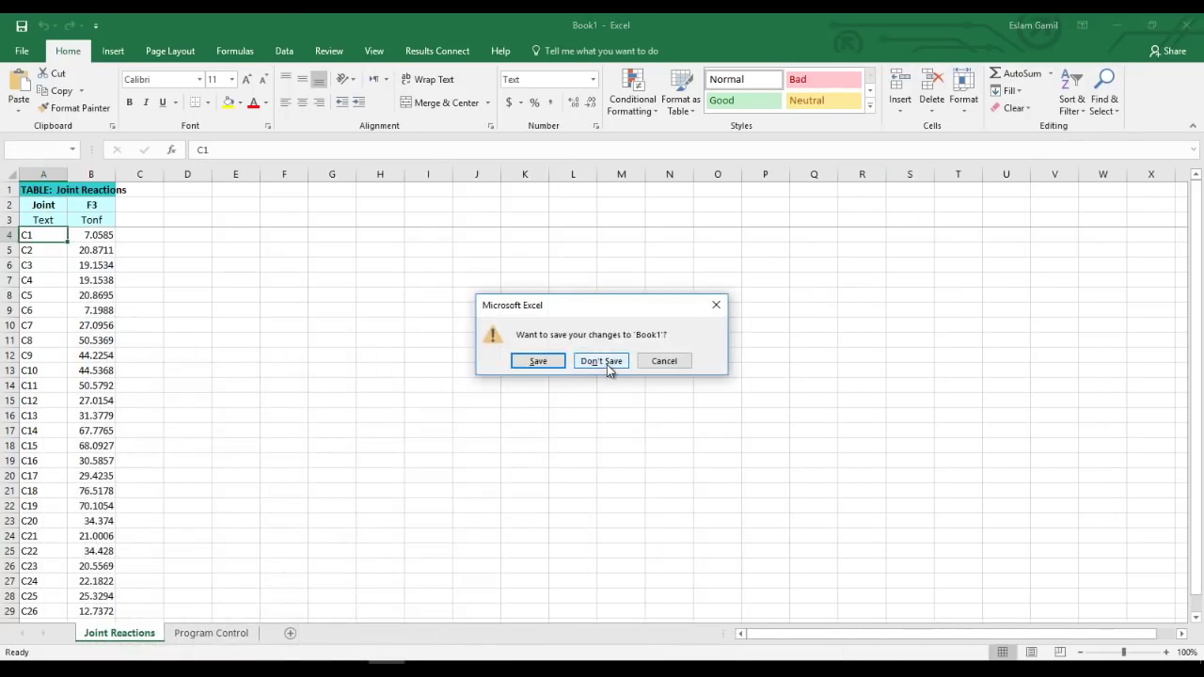
left_click(606, 364)
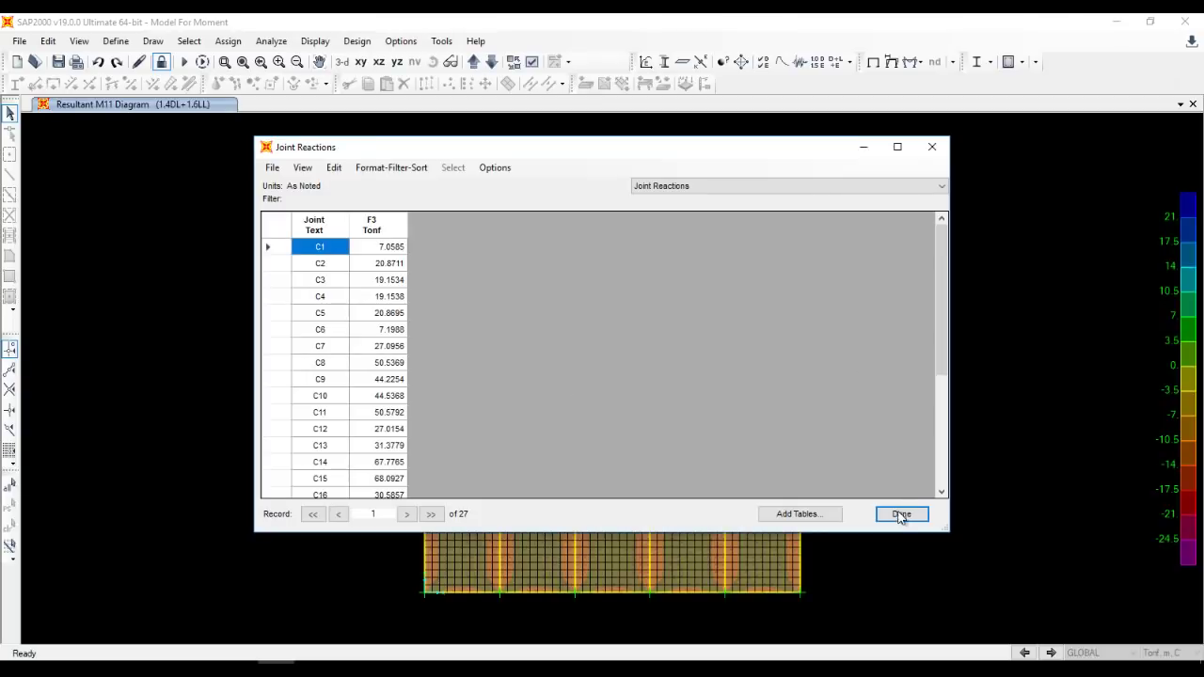
left_click(900, 515)
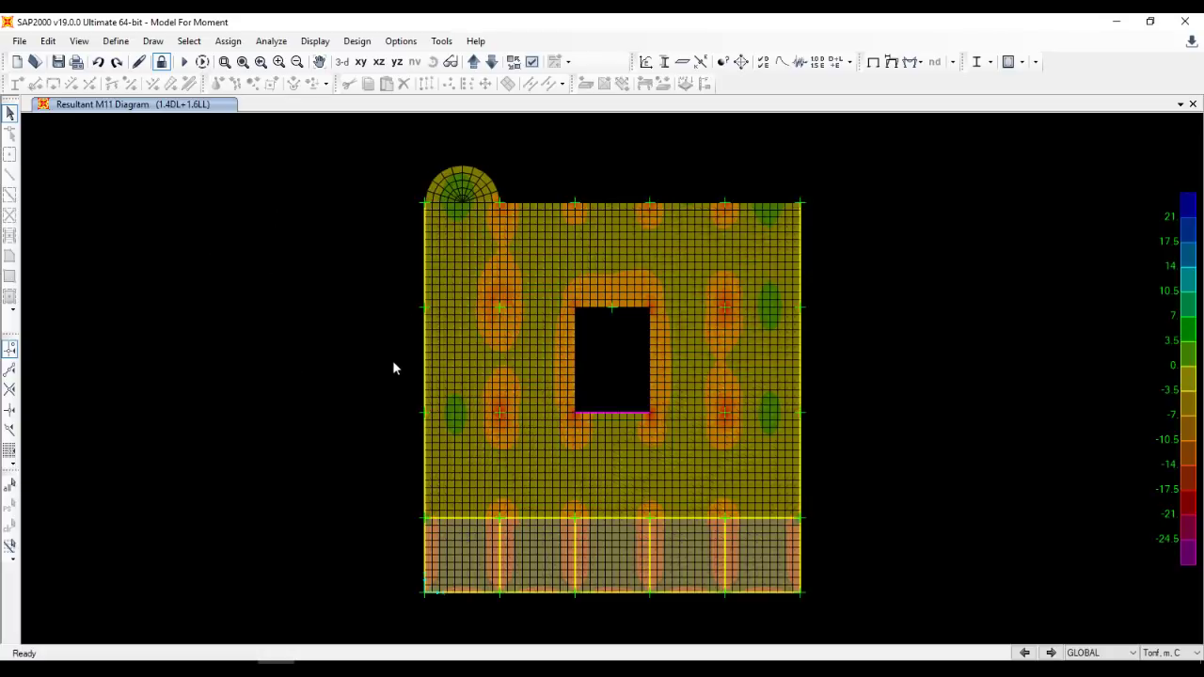
Unlock the slab model and accept deleting its analysis results.
mouse_move(439, 368)
right_click(292, 201)
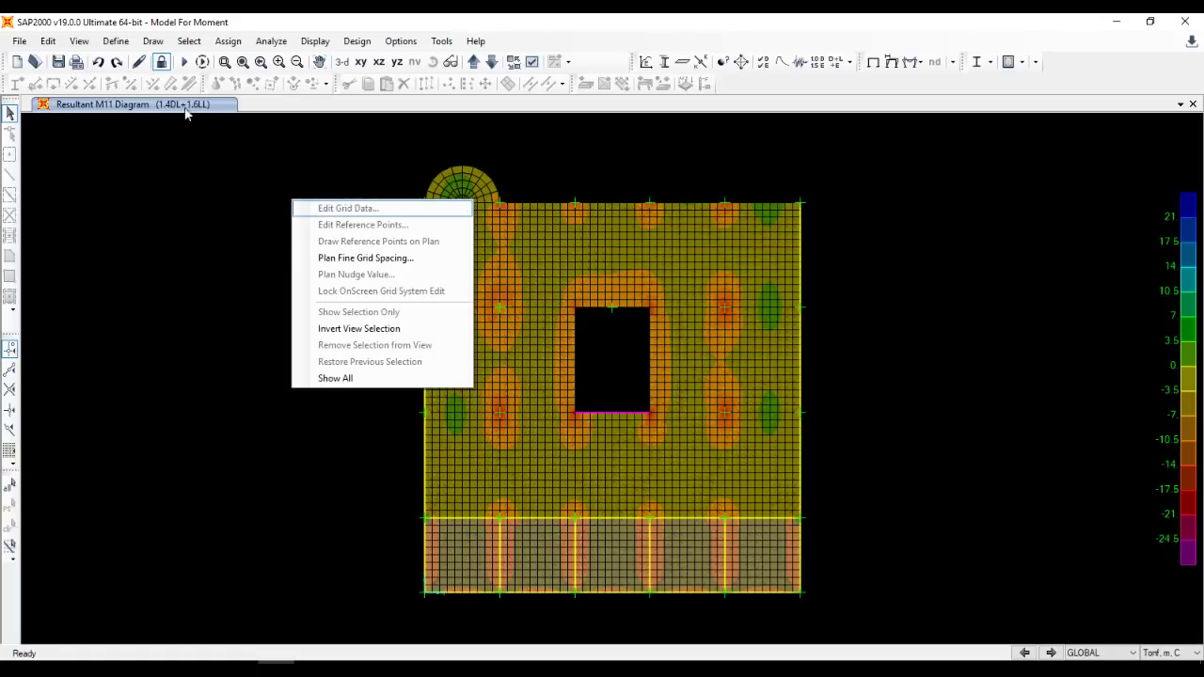
left_click(162, 61)
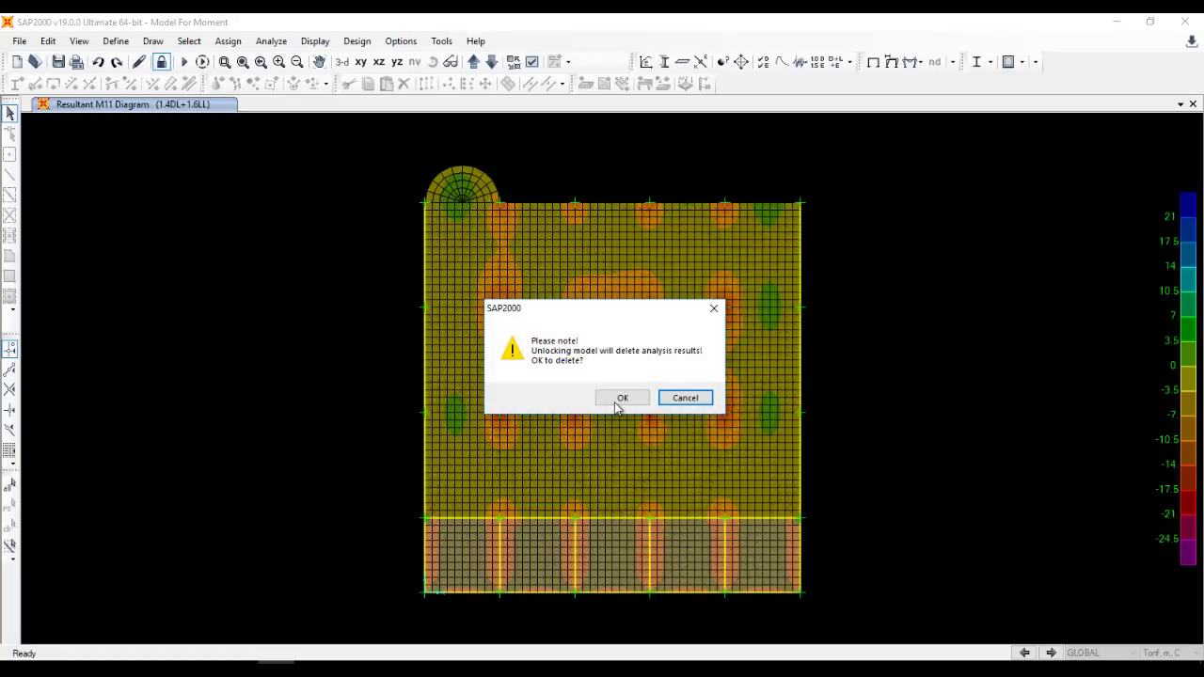
left_click(619, 399)
right_click(881, 229)
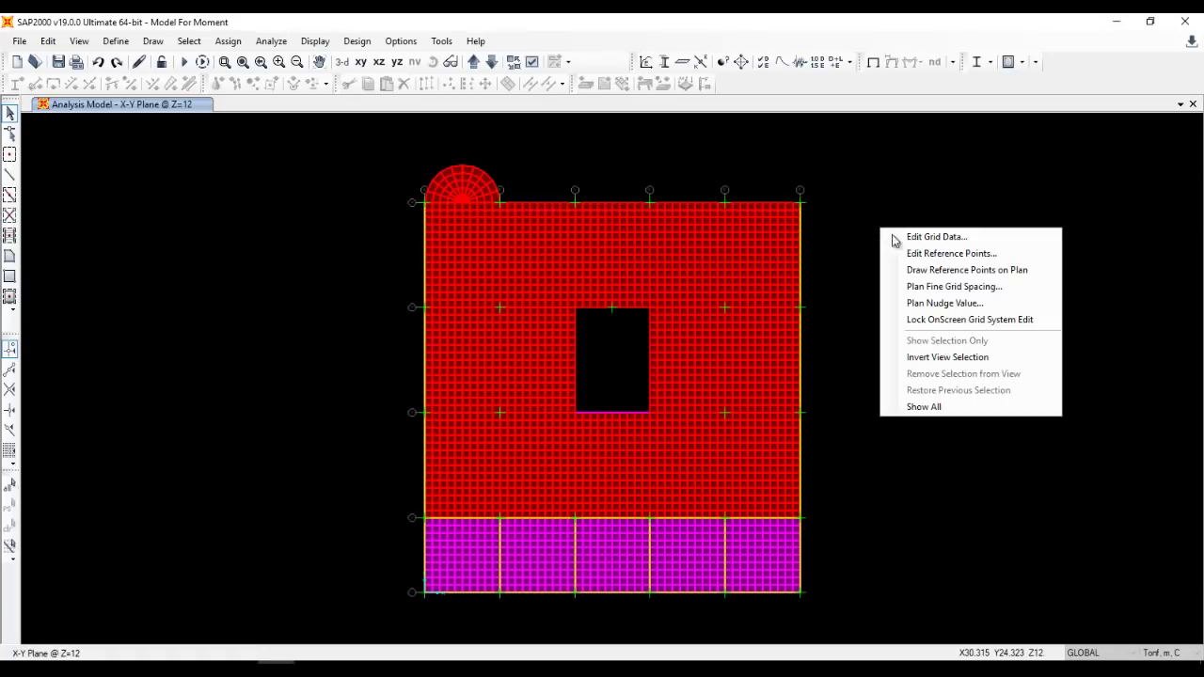
left_click(282, 42)
left_click(271, 41)
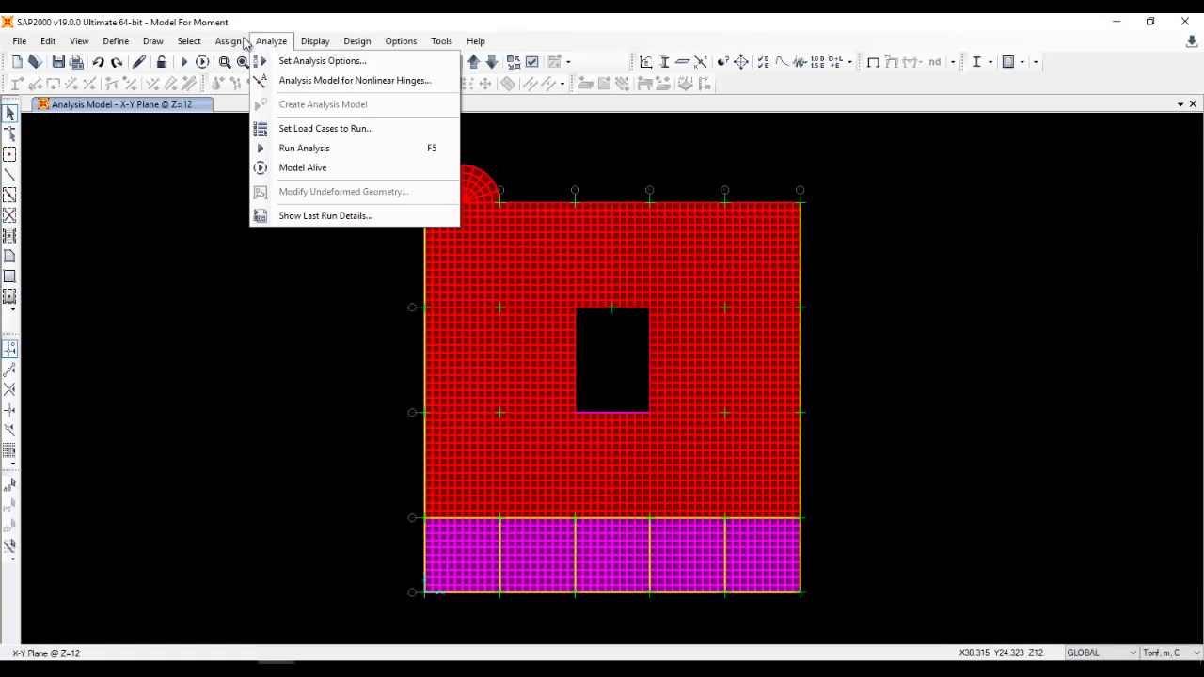